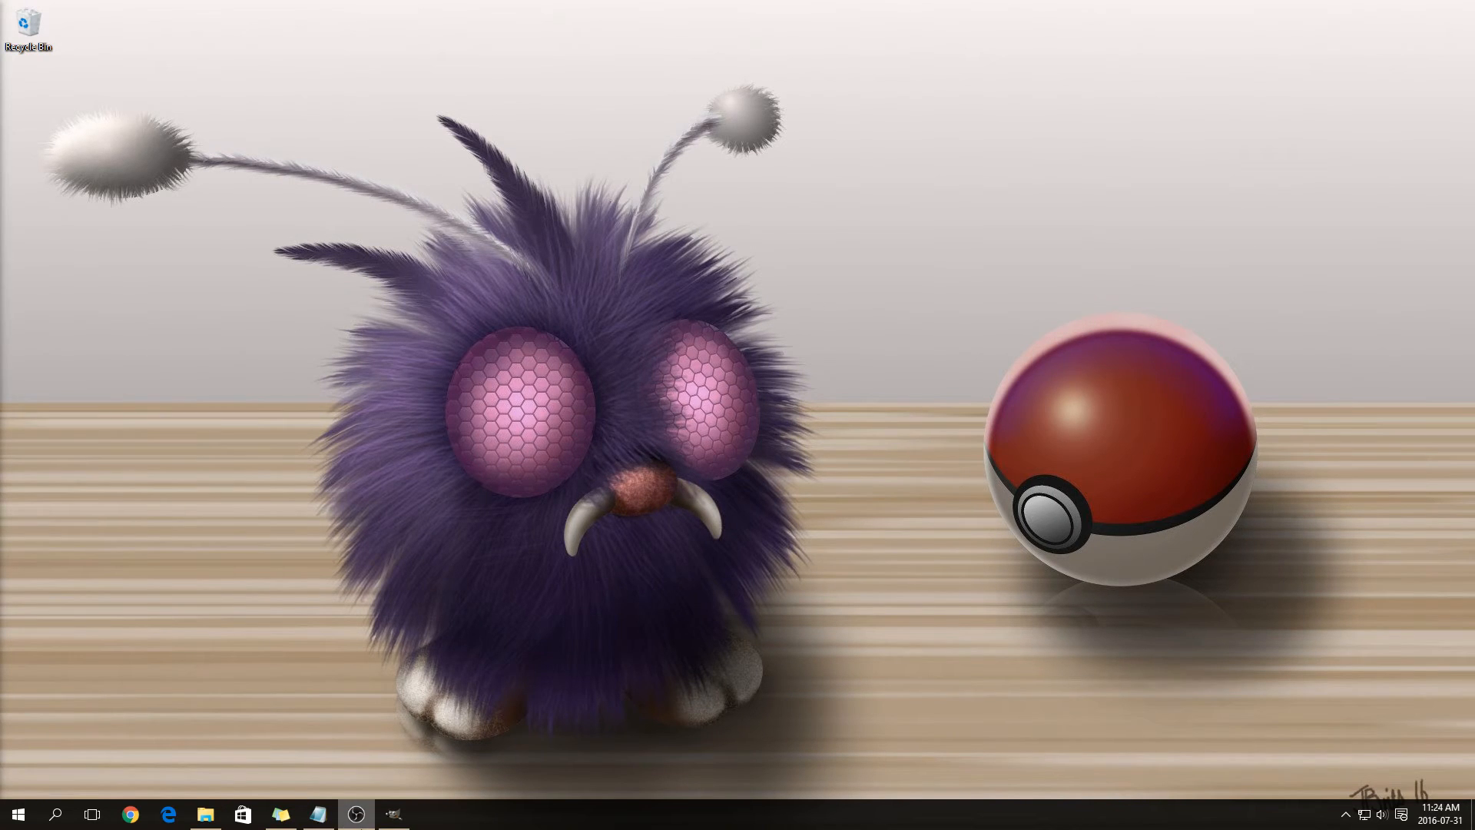
- Switch to GIMP and review the file name and .xcf extension for saving pokeball.xcf under another name, without saving
{"action": "left_click", "coordinate": [396, 818]}
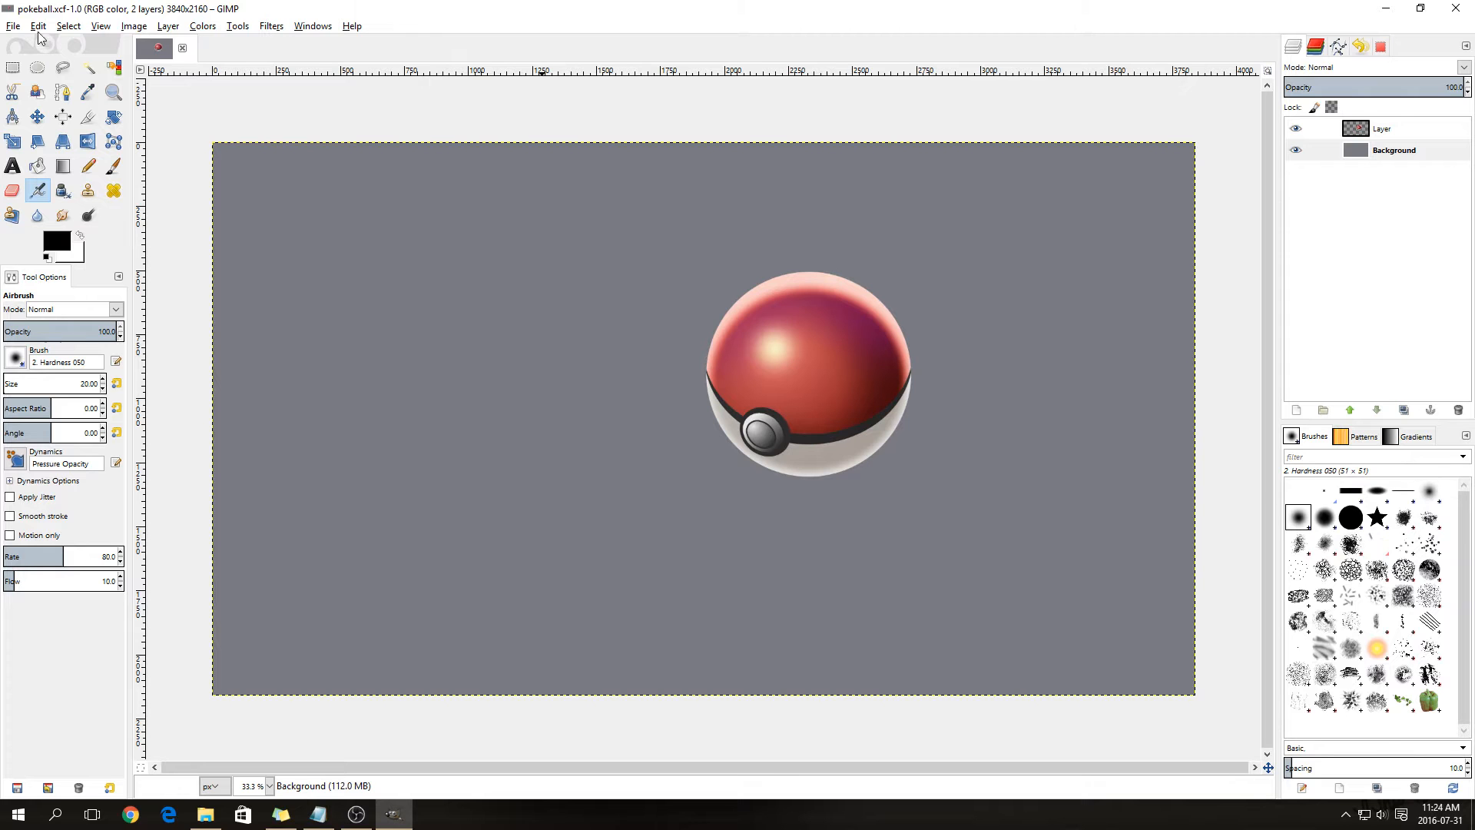
{"action": "left_click", "coordinate": [13, 26]}
{"action": "left_click", "coordinate": [66, 166]}
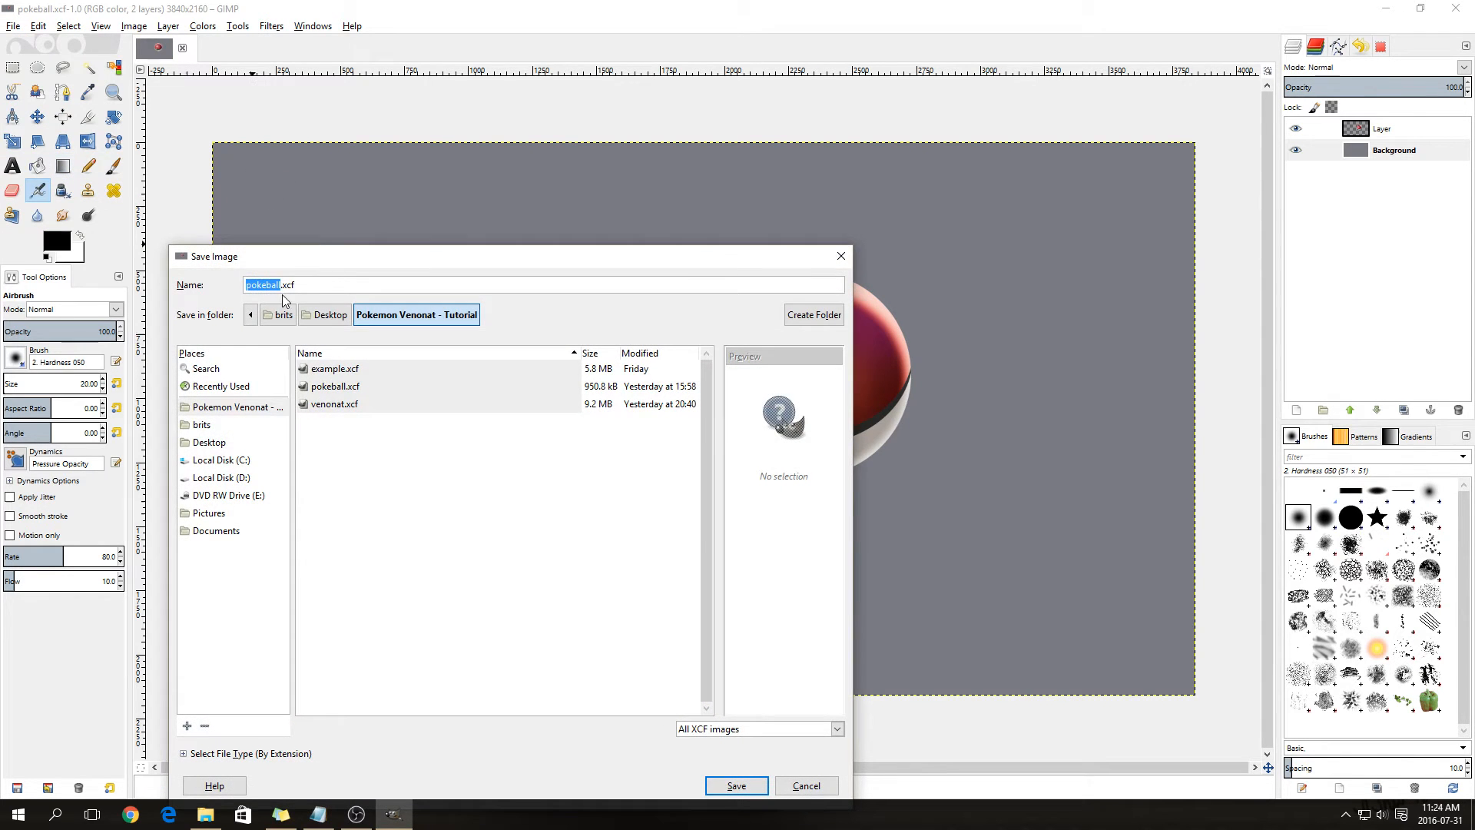
{"action": "left_click", "coordinate": [303, 285]}
{"action": "left_click_drag", "start_coordinate": [285, 286], "coordinate": [302, 285]}
{"action": "left_click", "coordinate": [841, 257]}
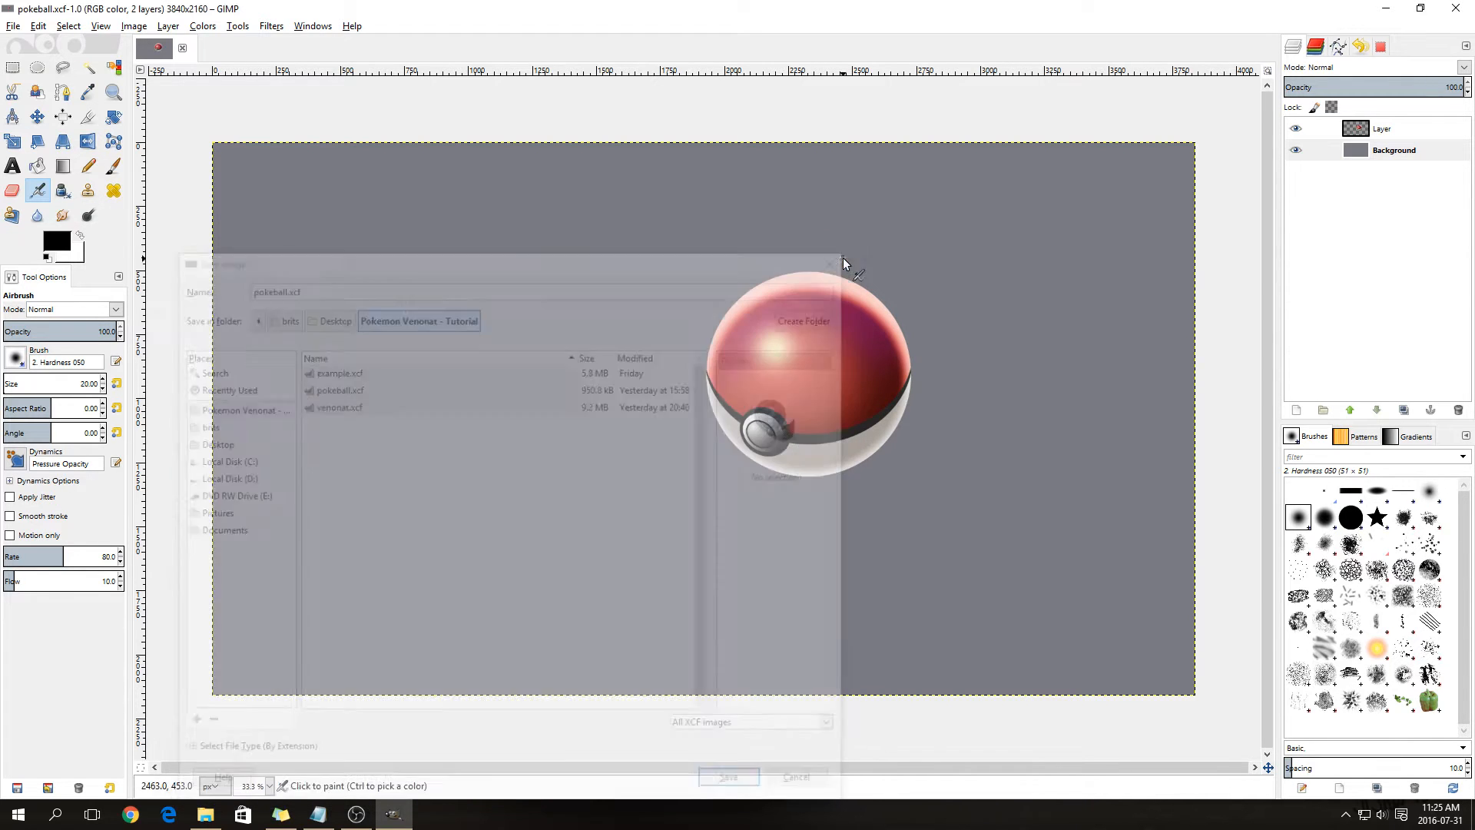
- Review the available export file types and the .png extension of pokeball.png, without exporting
{"action": "left_click", "coordinate": [14, 26]}
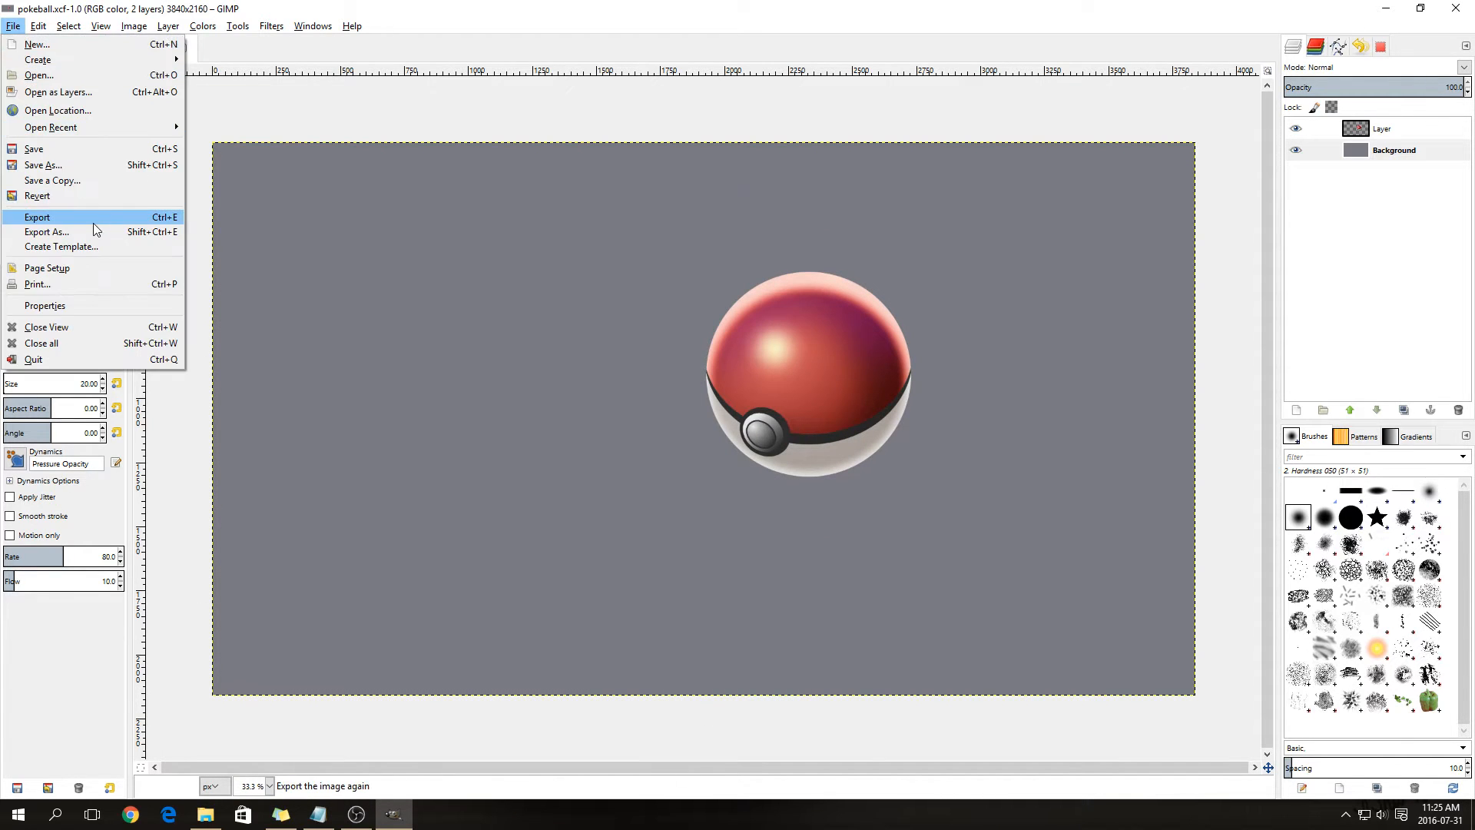
{"action": "left_click", "coordinate": [47, 219]}
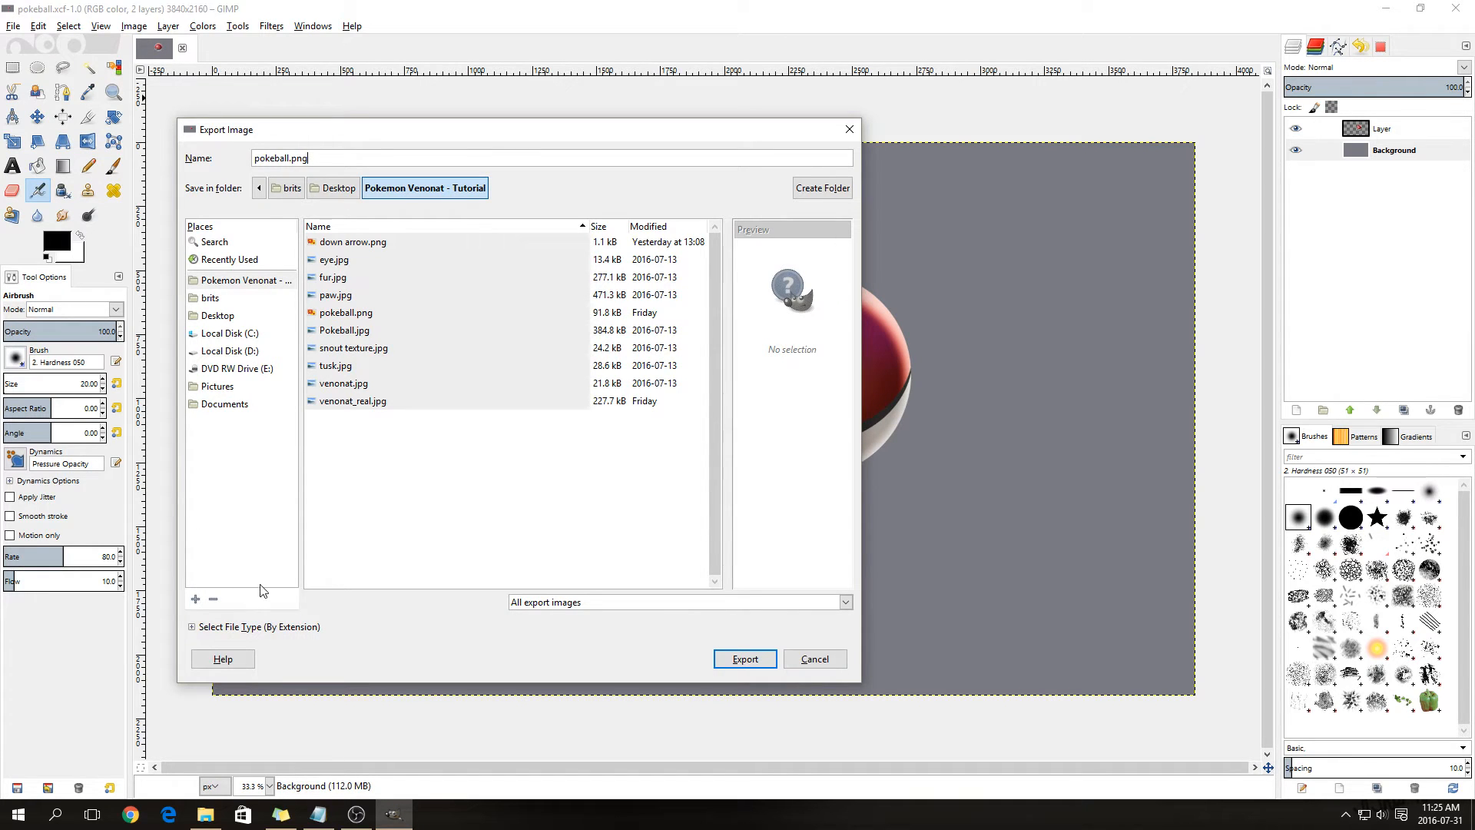
{"action": "left_click", "coordinate": [193, 627]}
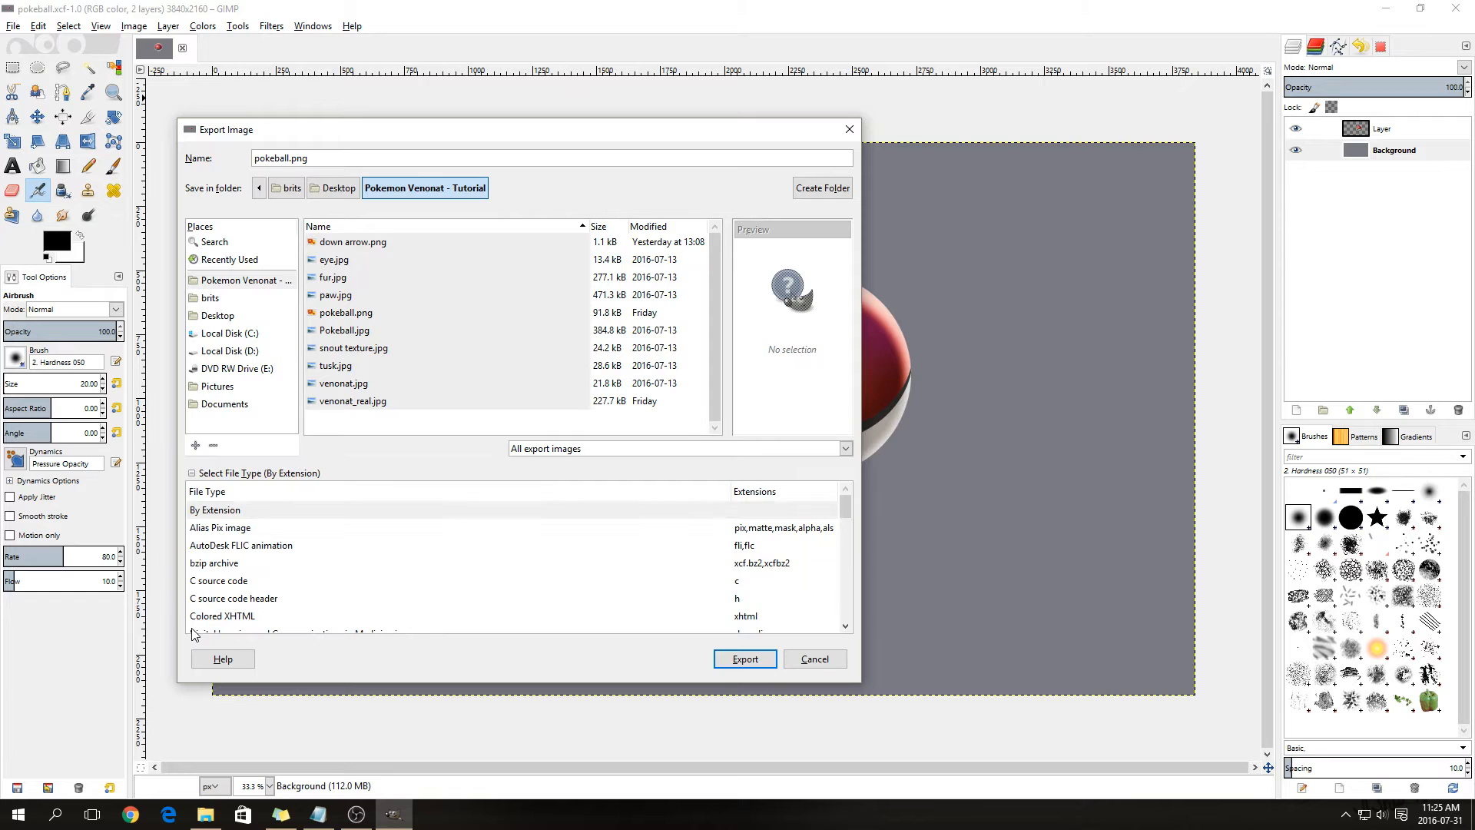
{"action": "left_click", "coordinate": [192, 474]}
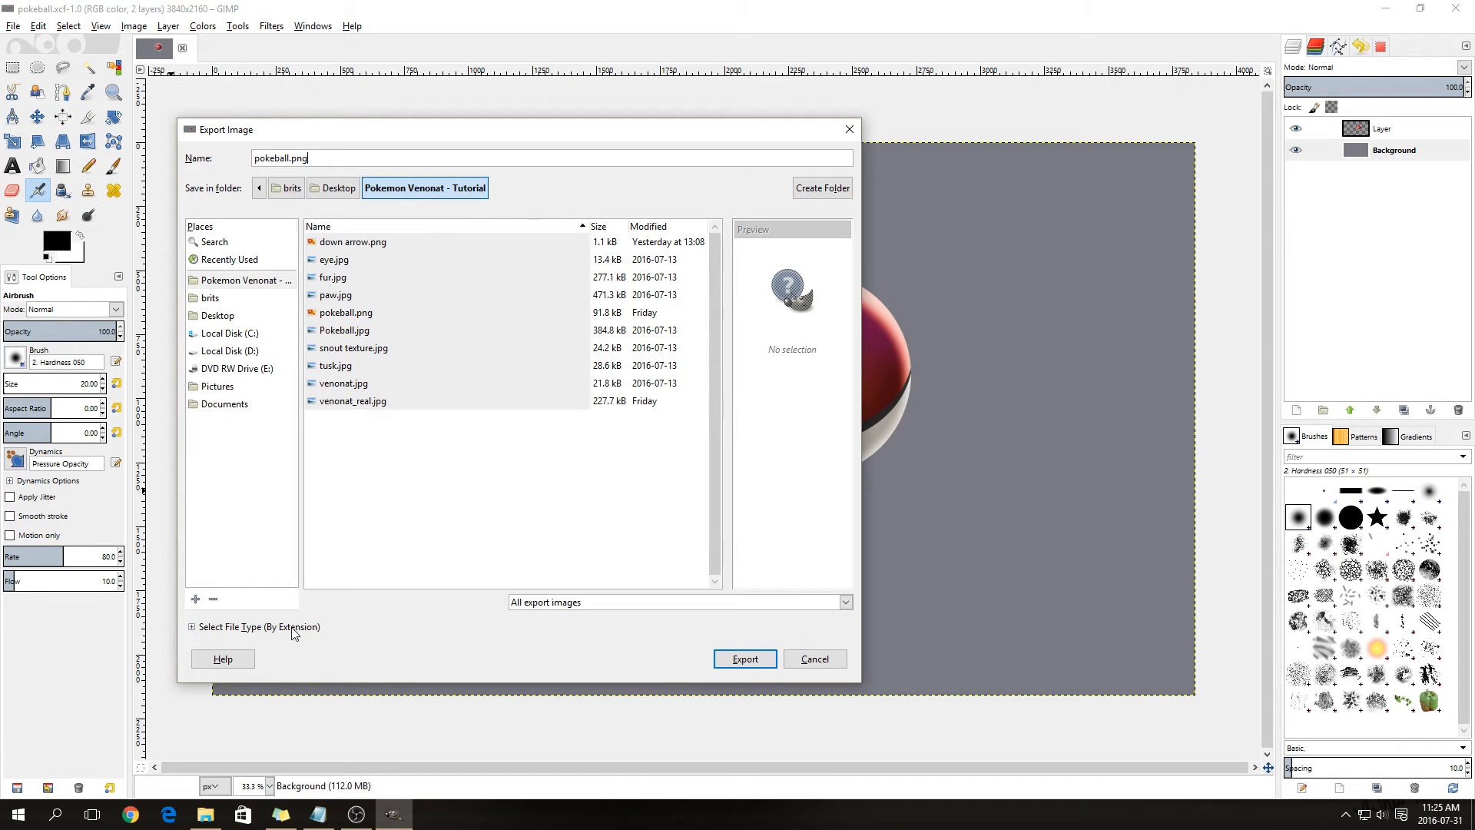
{"action": "left_click", "coordinate": [192, 627]}
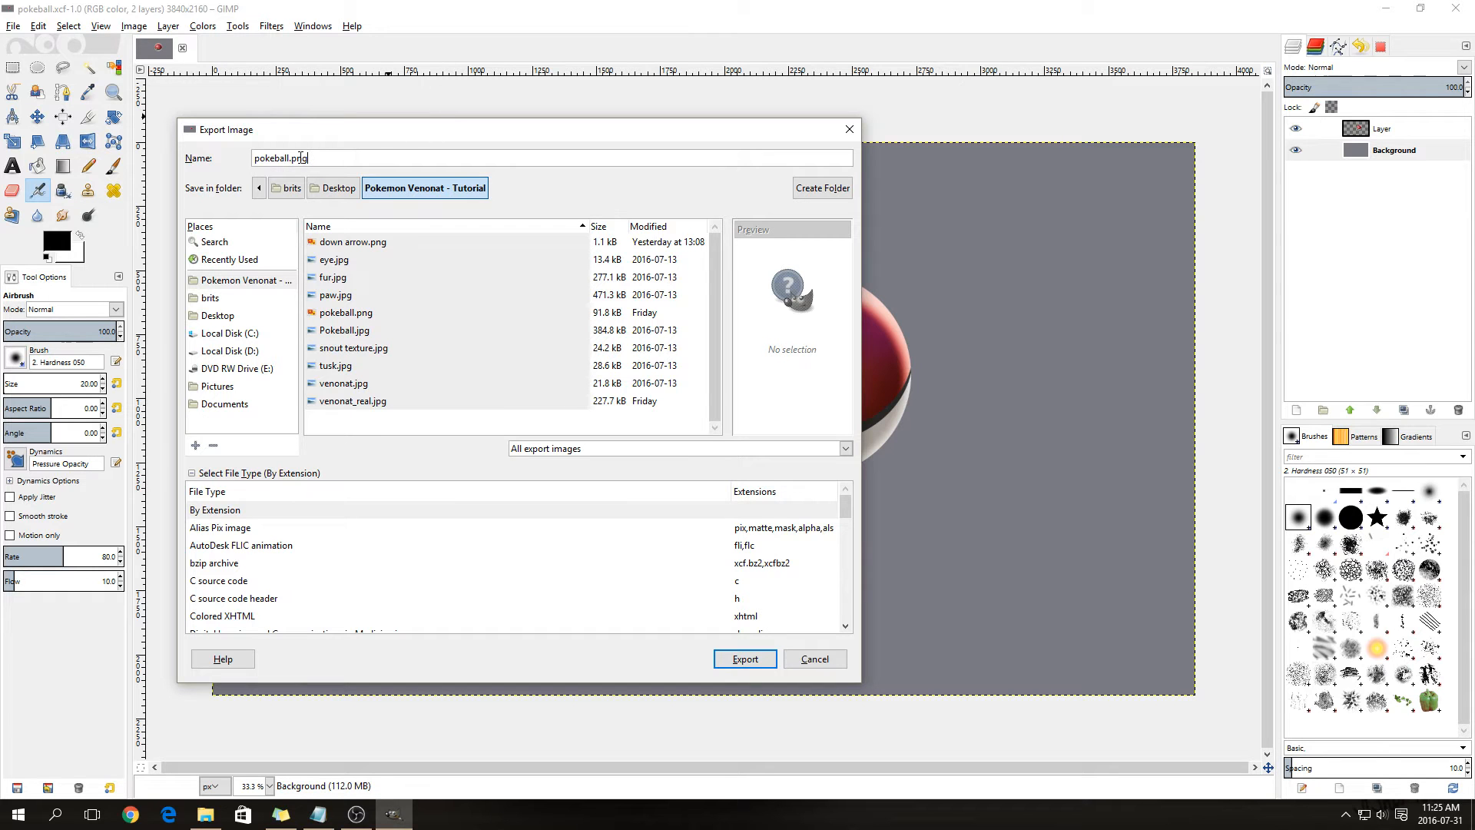
{"action": "left_click_drag", "start_coordinate": [292, 159], "coordinate": [340, 156]}
{"action": "left_click", "coordinate": [341, 156]}
{"action": "left_click", "coordinate": [818, 659]}
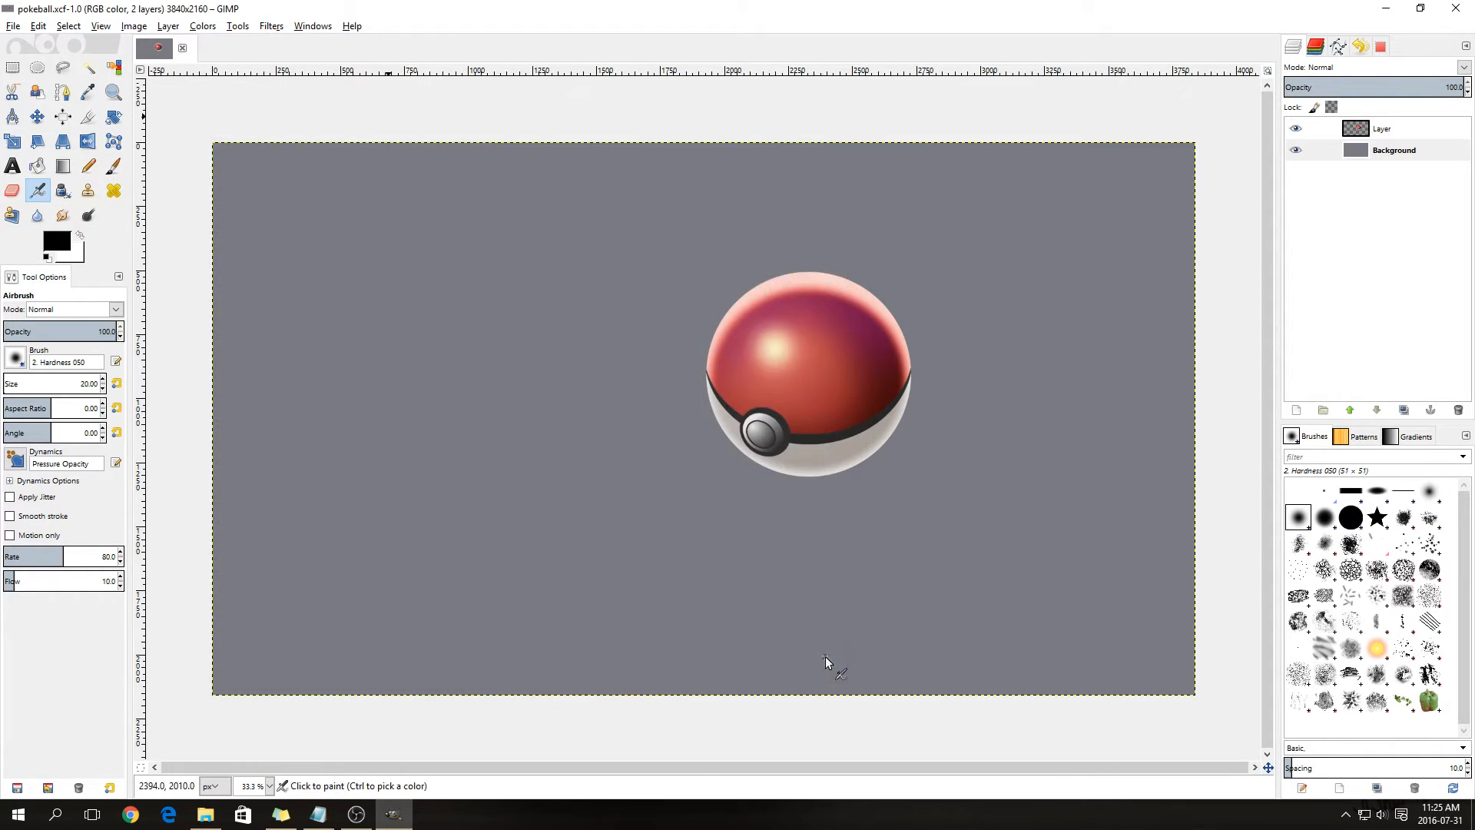
- Add a transparent 3840 × 2160 px layer above the Pokéball layer and hide the Pokéball layer
{"action": "left_click", "coordinate": [1390, 130]}
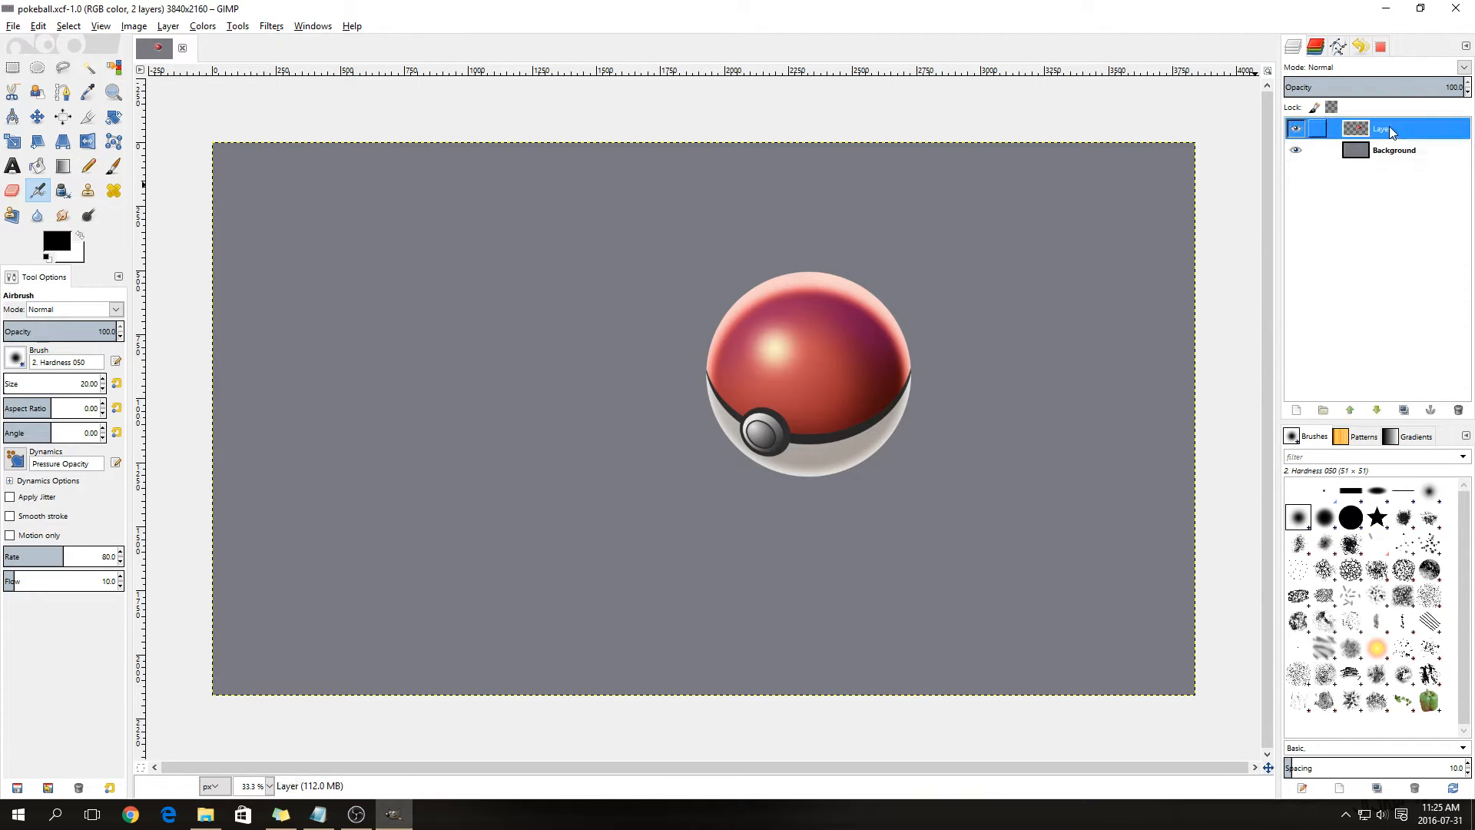
{"action": "right_click", "coordinate": [1390, 131]}
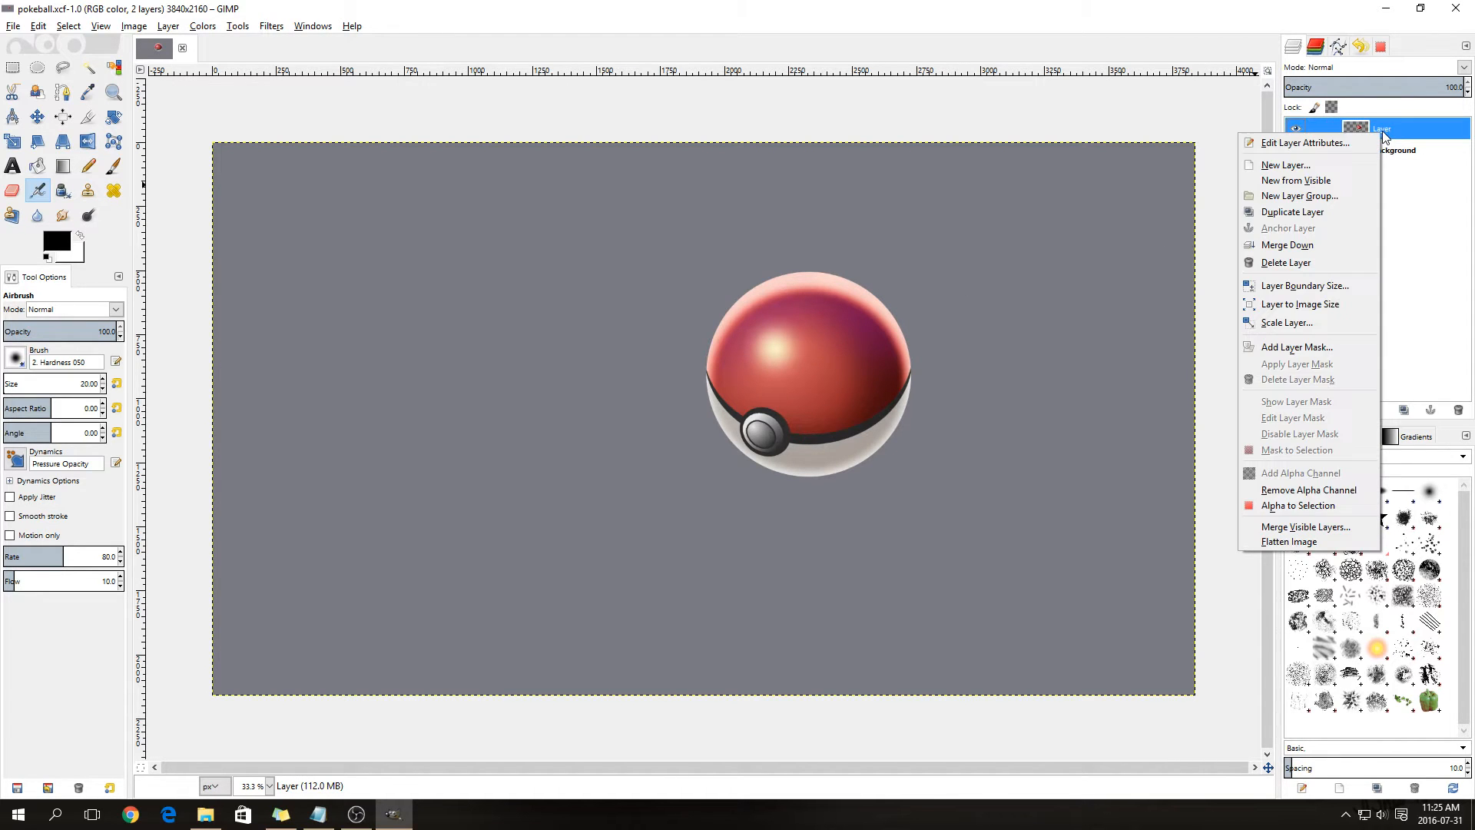
{"action": "left_click", "coordinate": [1328, 166]}
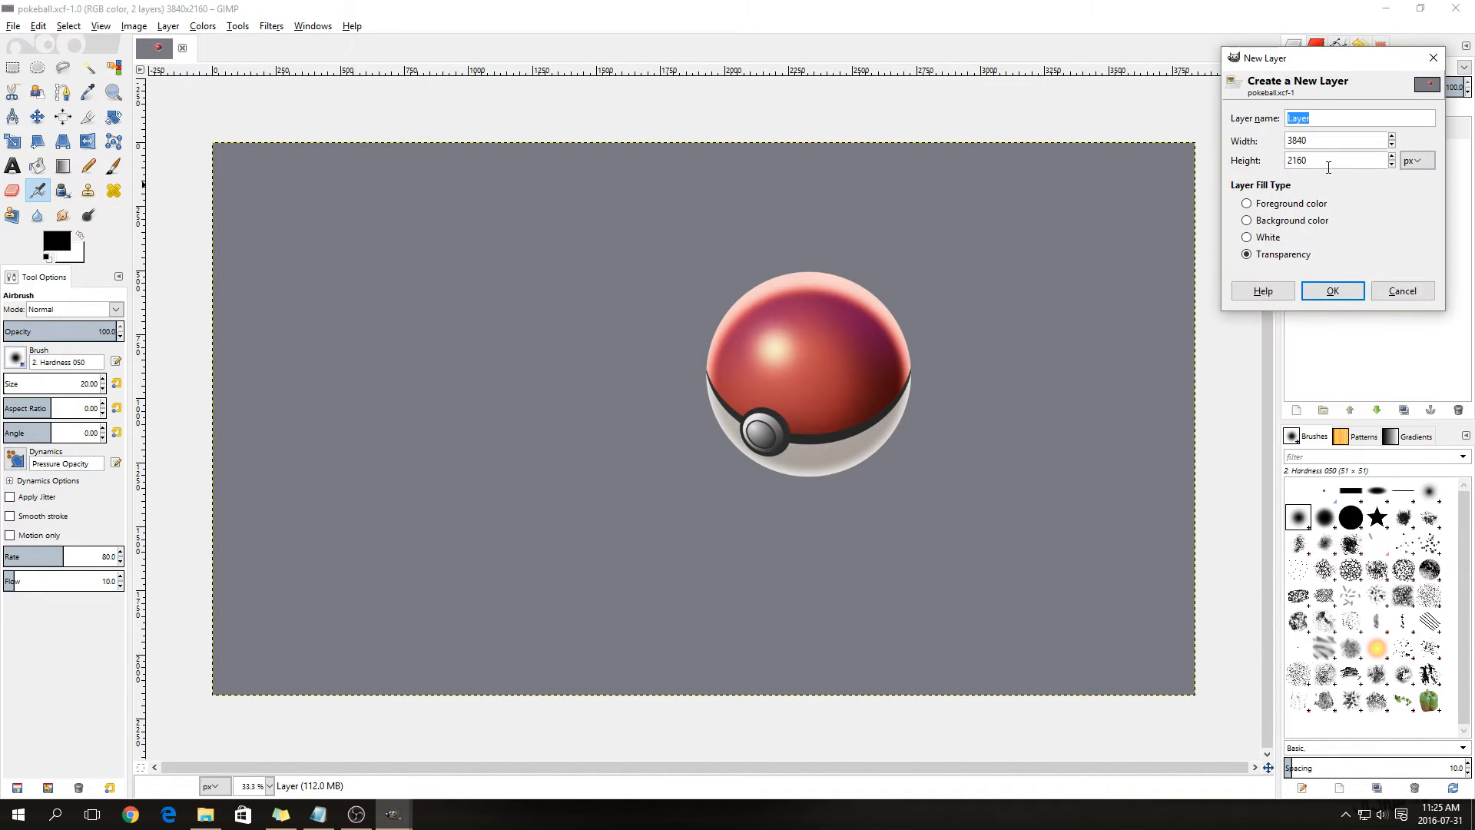
{"action": "left_click", "coordinate": [1350, 298]}
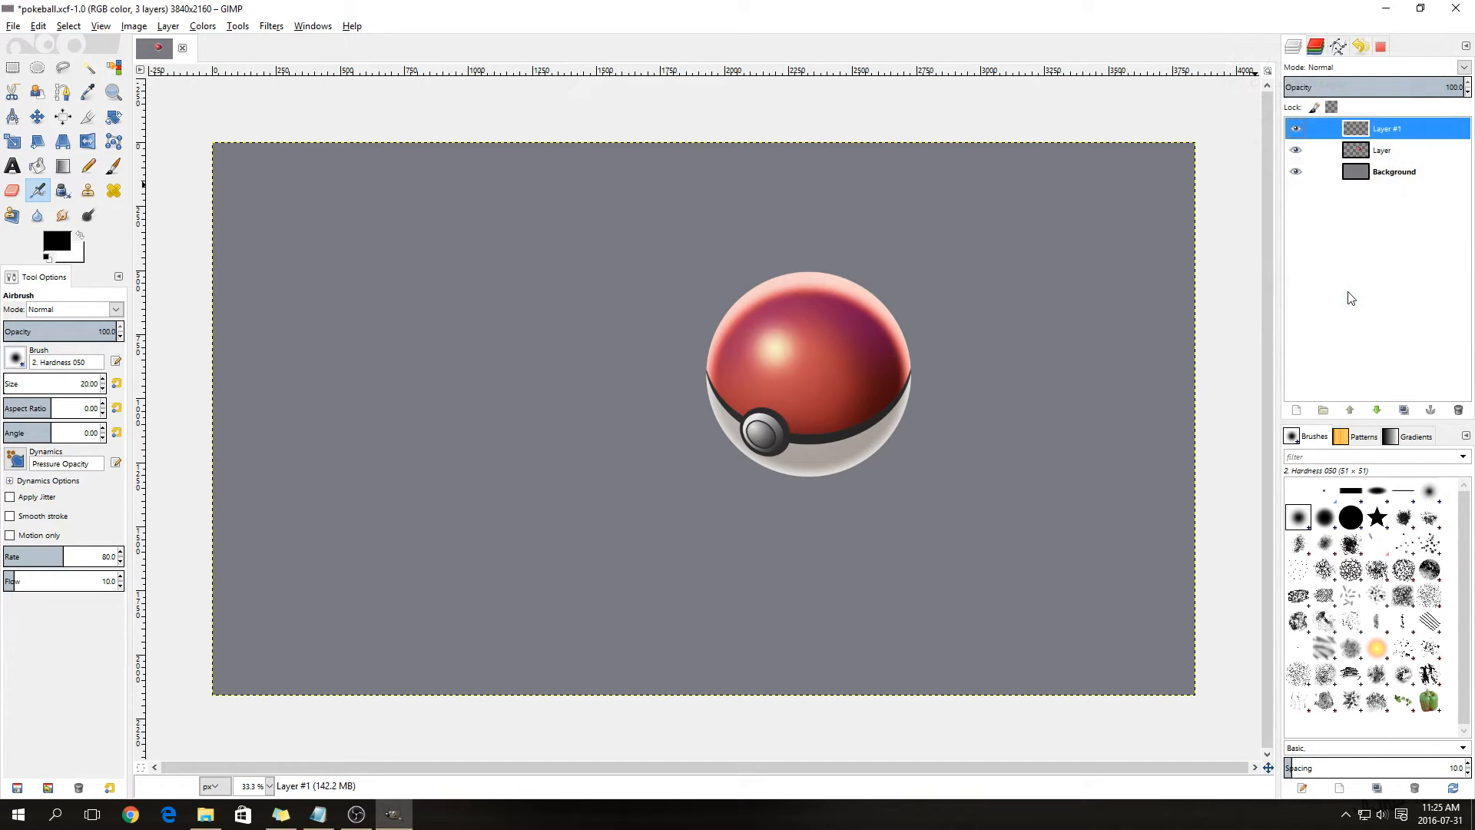
{"action": "left_click", "coordinate": [1296, 150]}
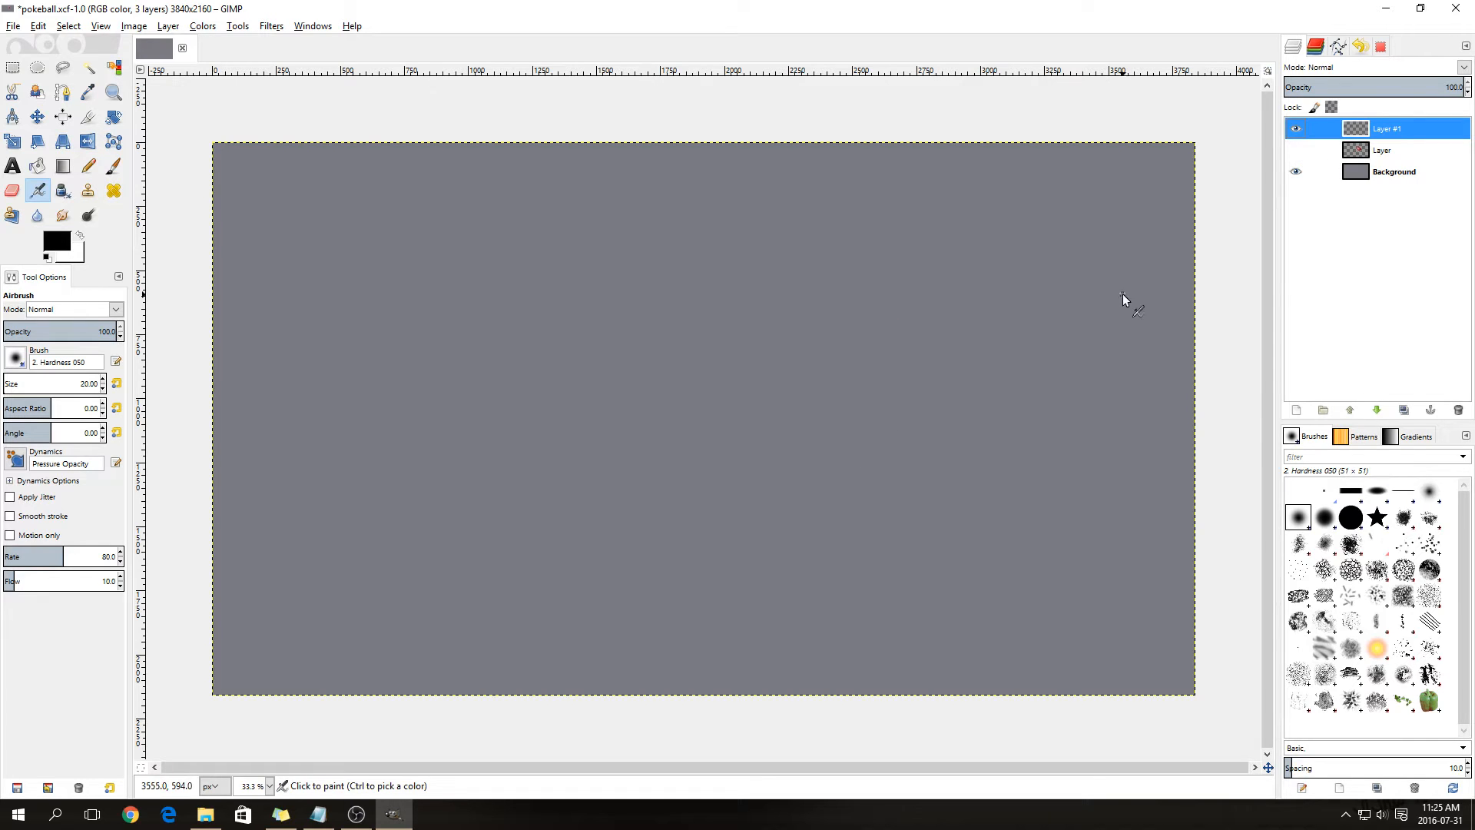
- Draw an elliptical selection about 669 × 798 px in the left half of the canvas
{"action": "left_click", "coordinate": [38, 68]}
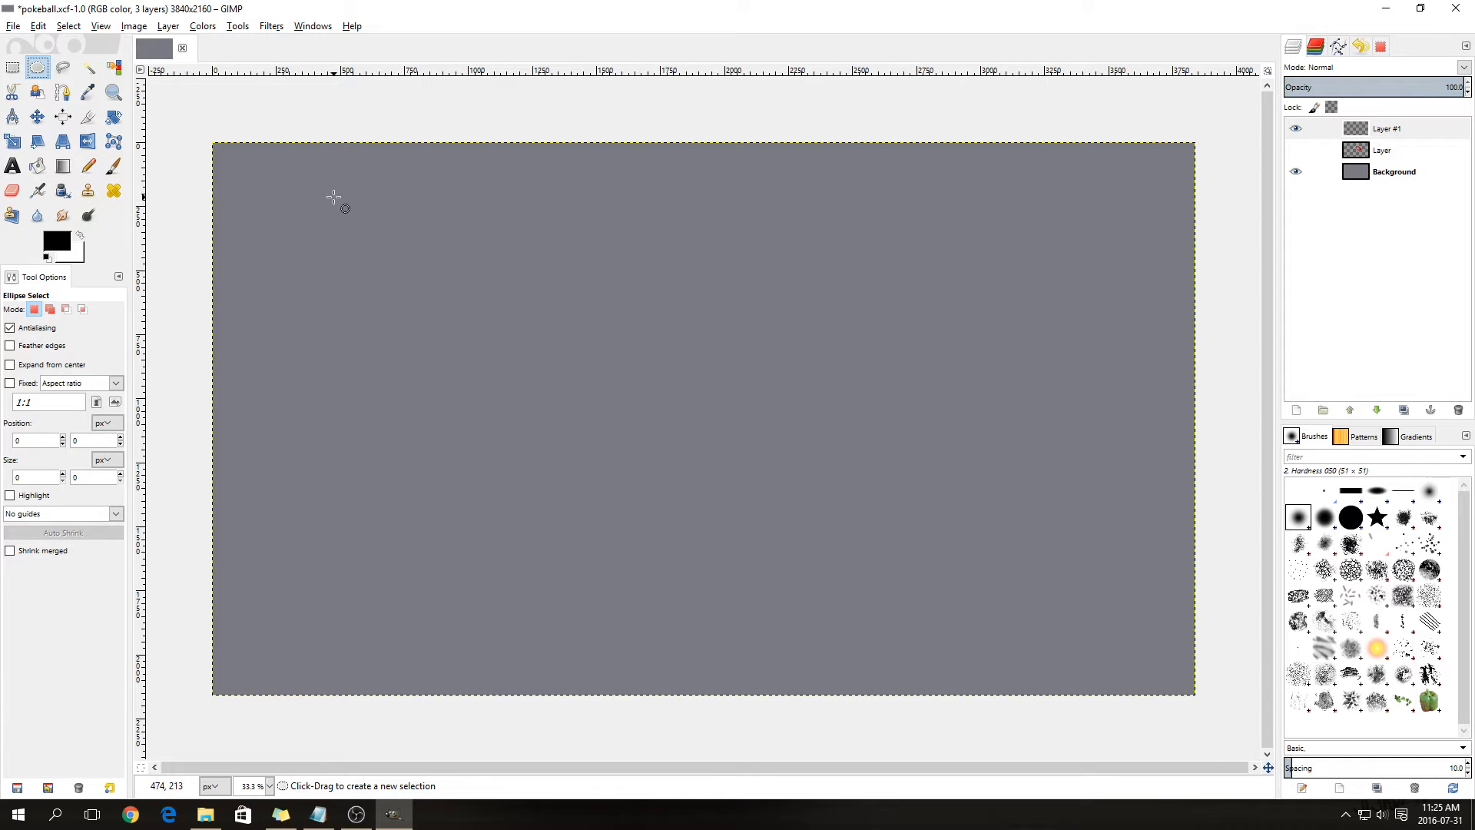
{"action": "left_click_drag", "start_coordinate": [477, 222], "coordinate": [734, 553]}
{"action": "left_click", "coordinate": [343, 346]}
{"action": "left_click_drag", "start_coordinate": [391, 254], "coordinate": [562, 458]}
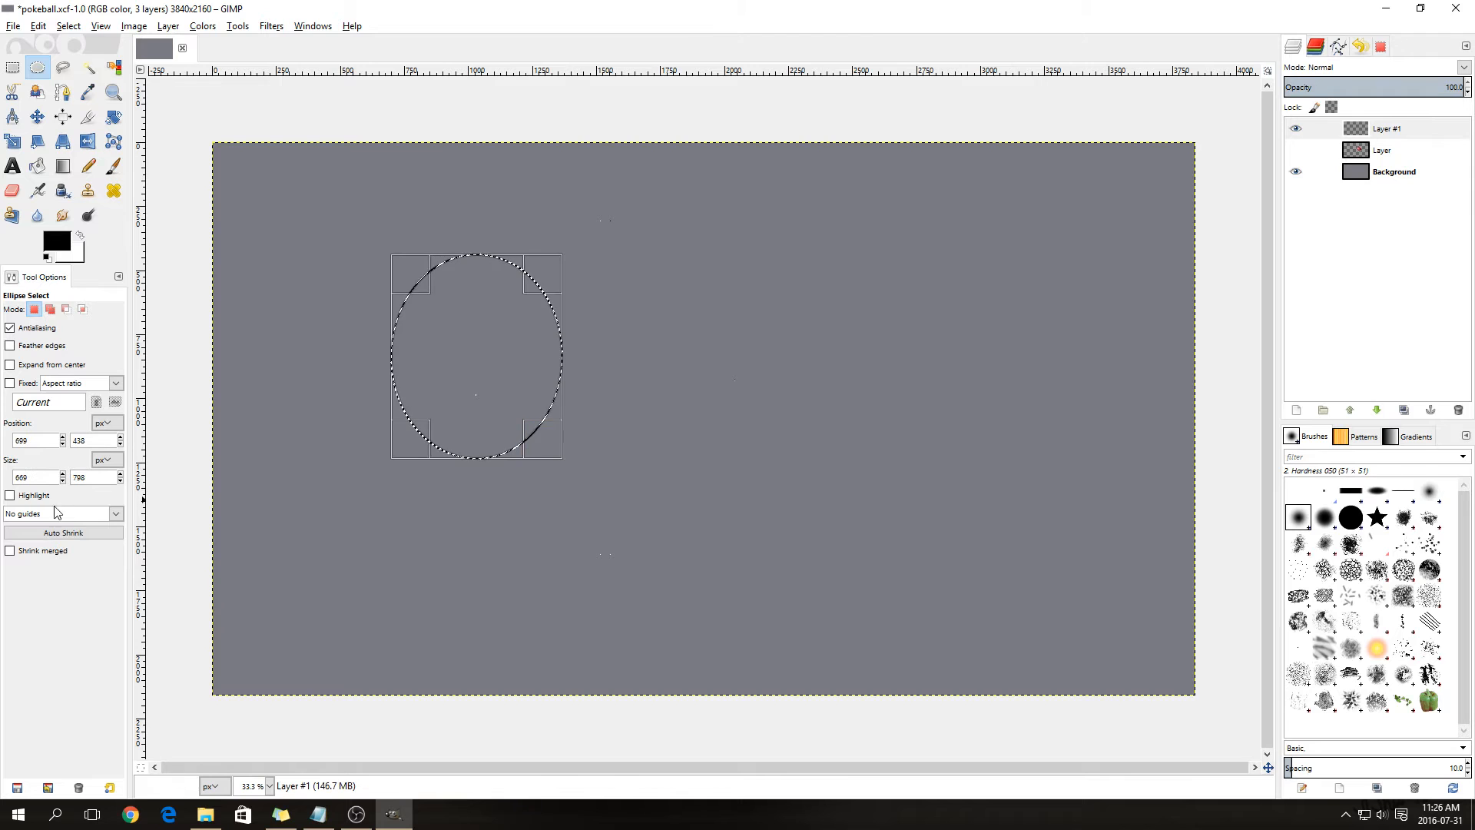
- Set the elliptical selection's size to 1350 × 1500 px and move it to about position 636, 168
{"action": "double_click", "coordinate": [35, 477]}
{"action": "type", "text": "1350"}
{"action": "key", "text": "Tab"}
{"action": "type", "text": "1500"}
{"action": "key", "text": "Return"}
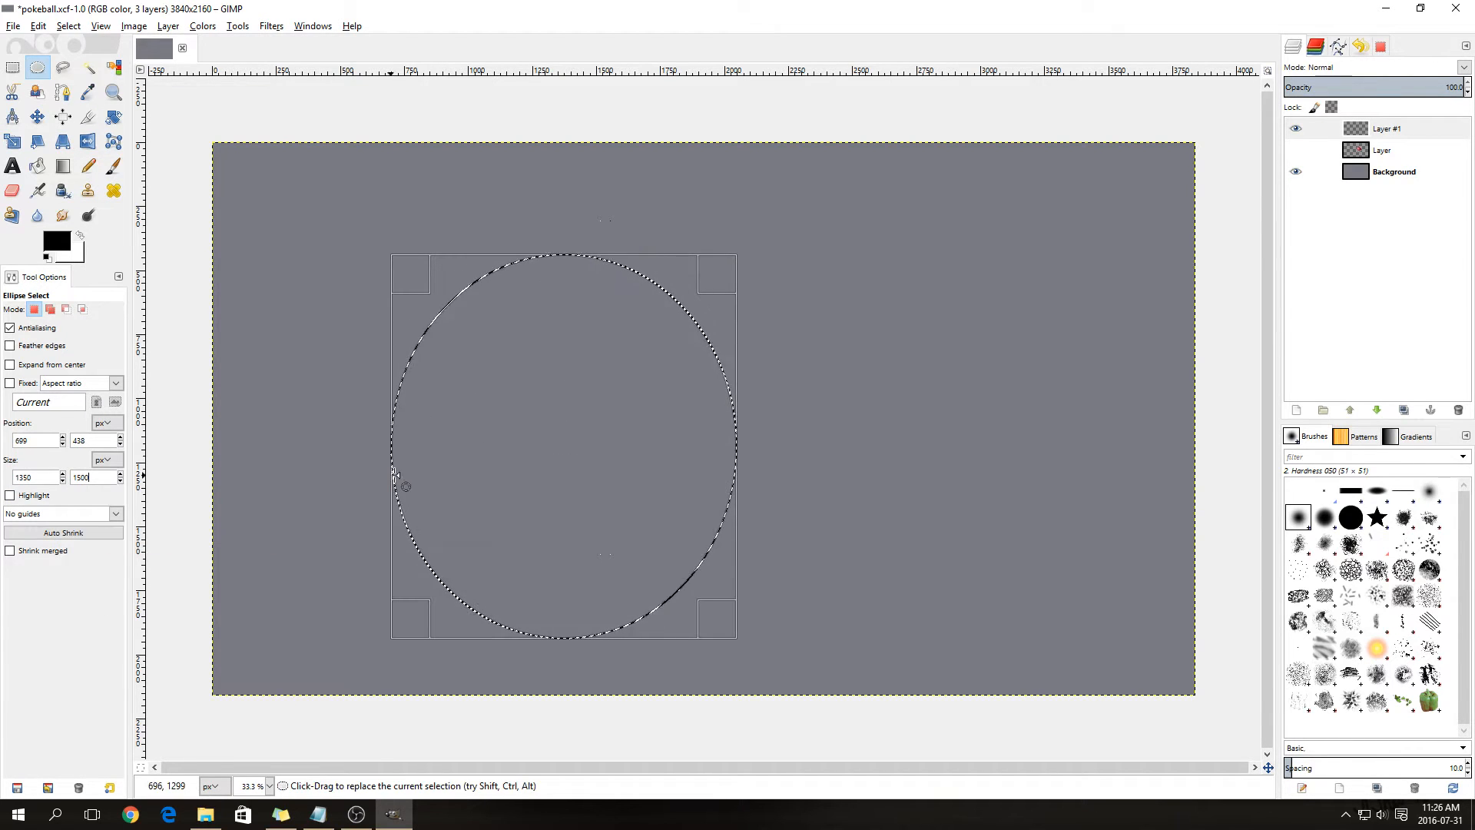
{"action": "left_click_drag", "start_coordinate": [603, 510], "coordinate": [590, 439]}
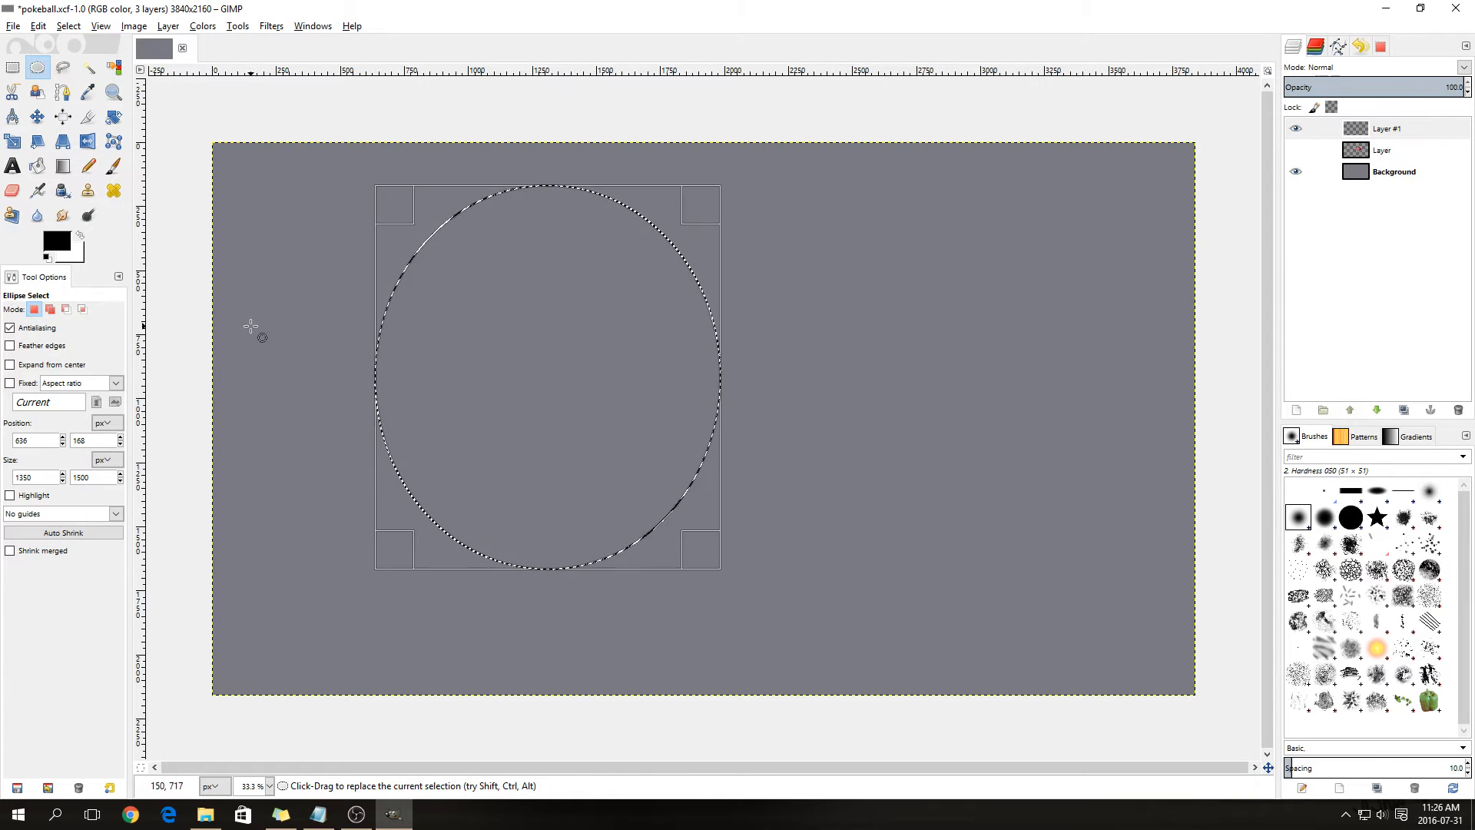
- Fill the elliptical selection with dark purple, color 4a2d58, using Bucket Fill
{"action": "left_click", "coordinate": [57, 241]}
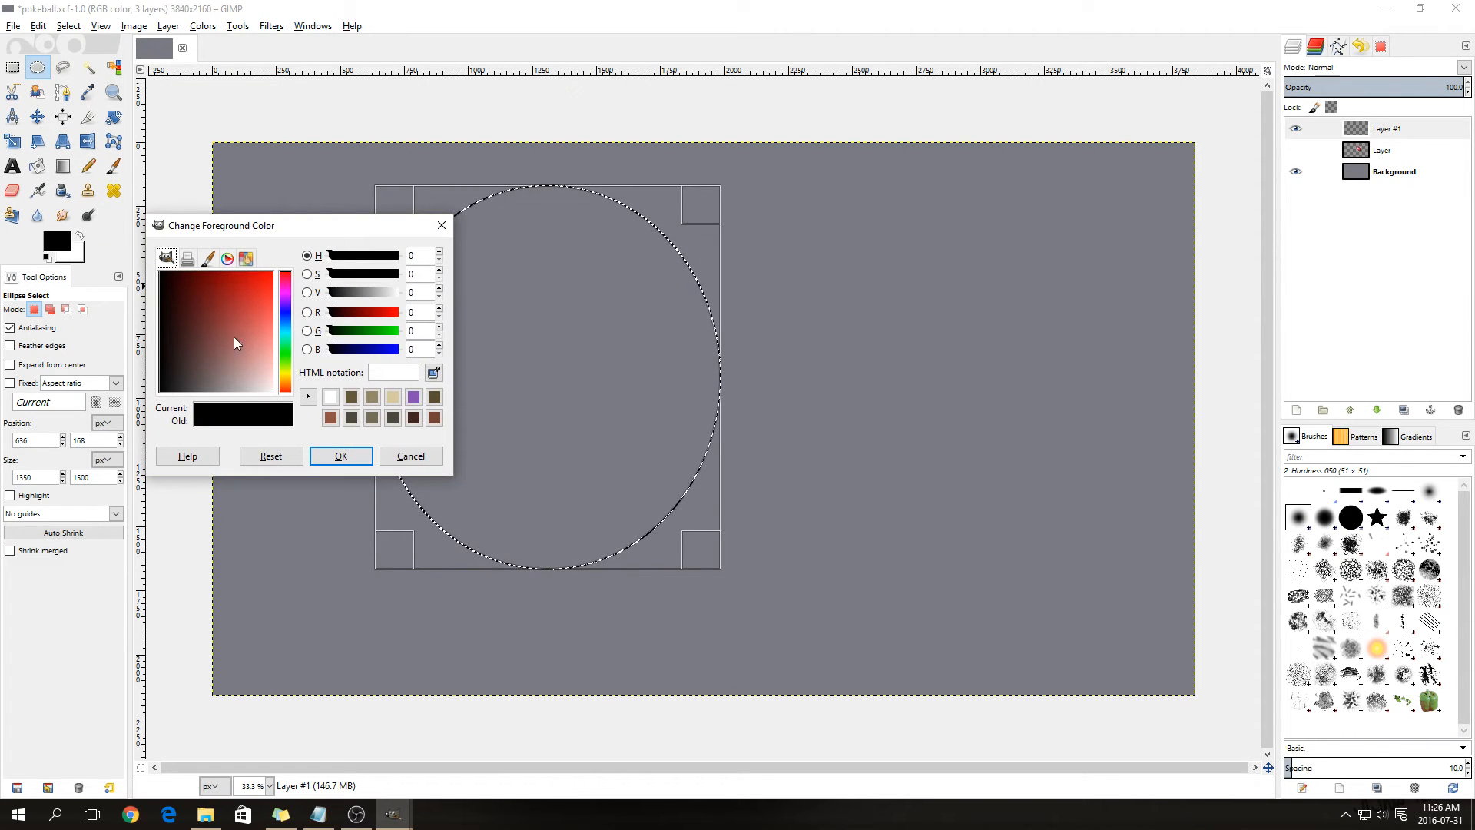
{"action": "left_click", "coordinate": [286, 299]}
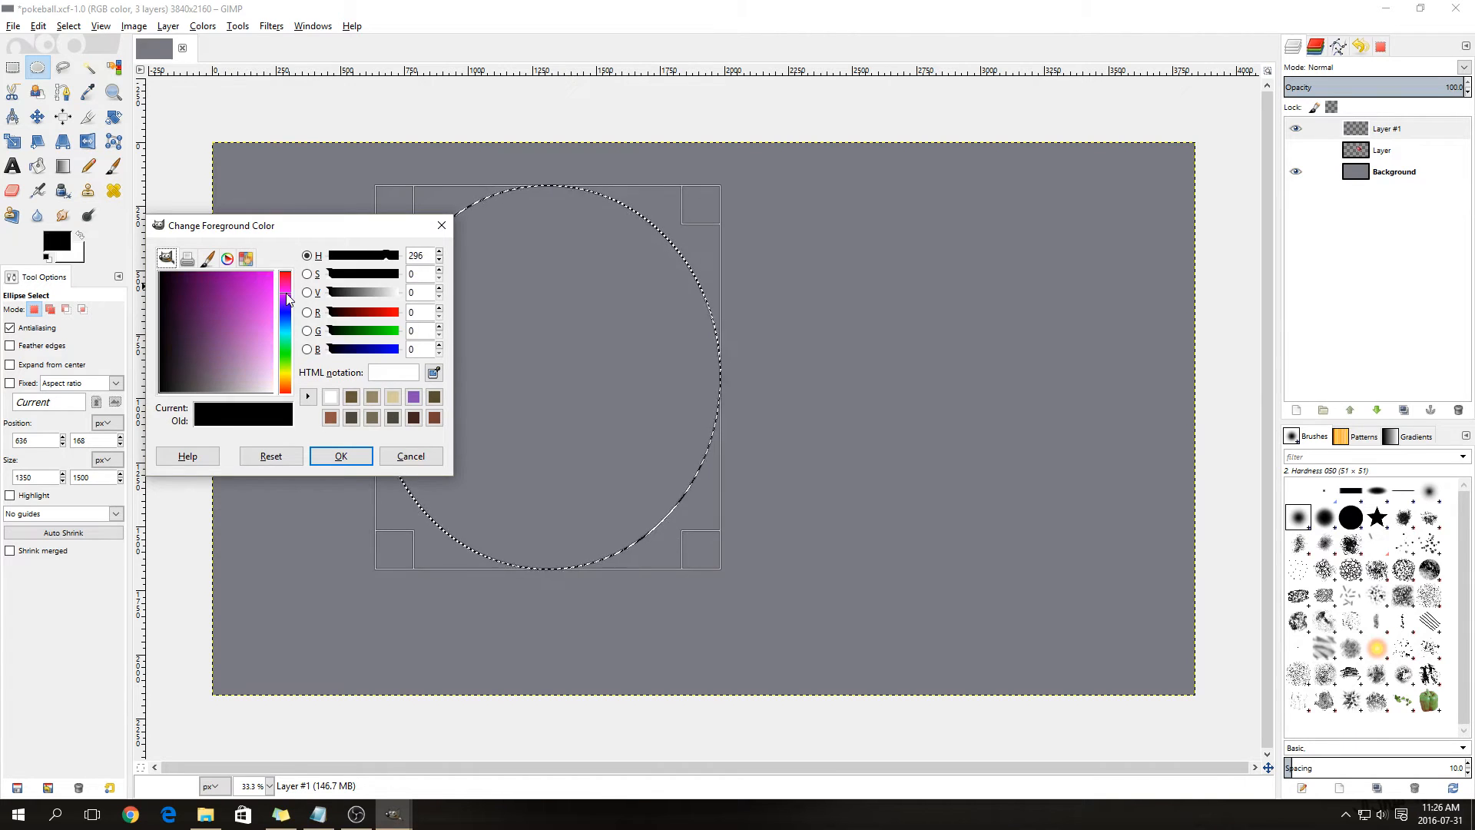
{"action": "left_click", "coordinate": [286, 305]}
{"action": "left_click", "coordinate": [199, 334]}
{"action": "left_click", "coordinate": [198, 334]}
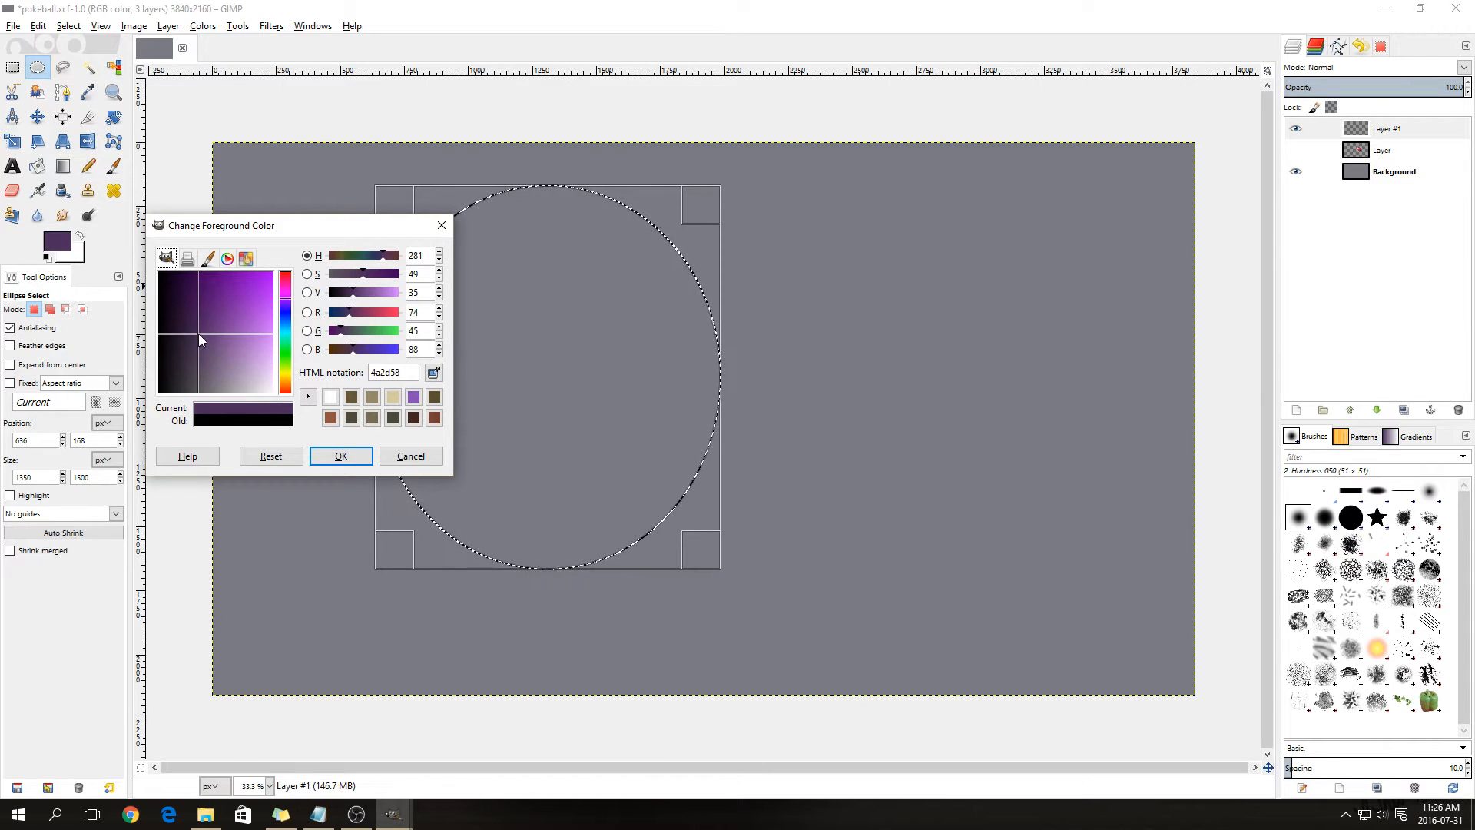
{"action": "left_click", "coordinate": [341, 456]}
{"action": "key", "text": "shift+b"}
{"action": "left_click", "coordinate": [491, 307]}
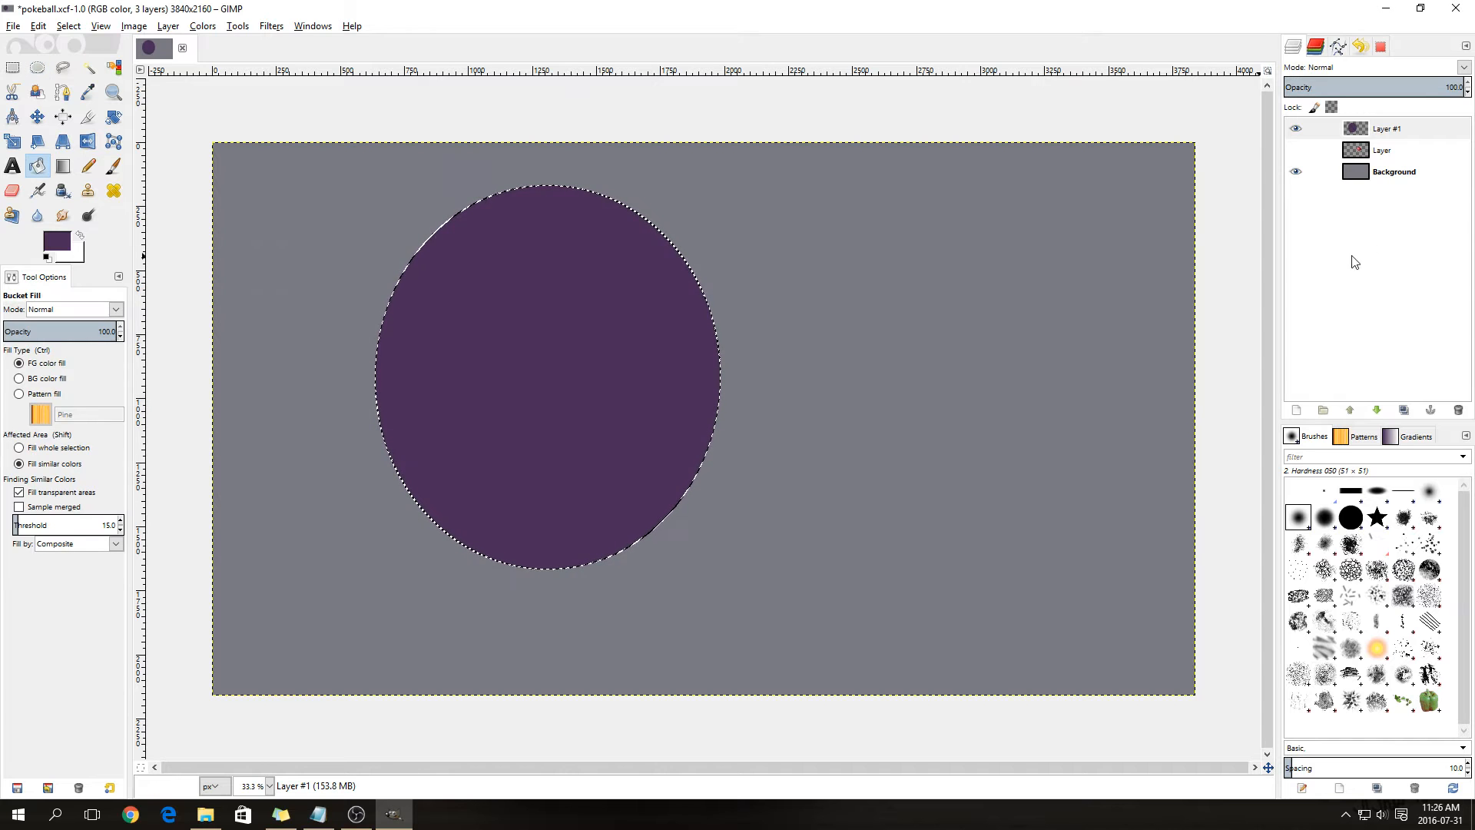
- Add a transparent layer above the purple ellipse and paint a small white dot on it in the ellipse's upper middle
{"action": "right_click", "coordinate": [1387, 129]}
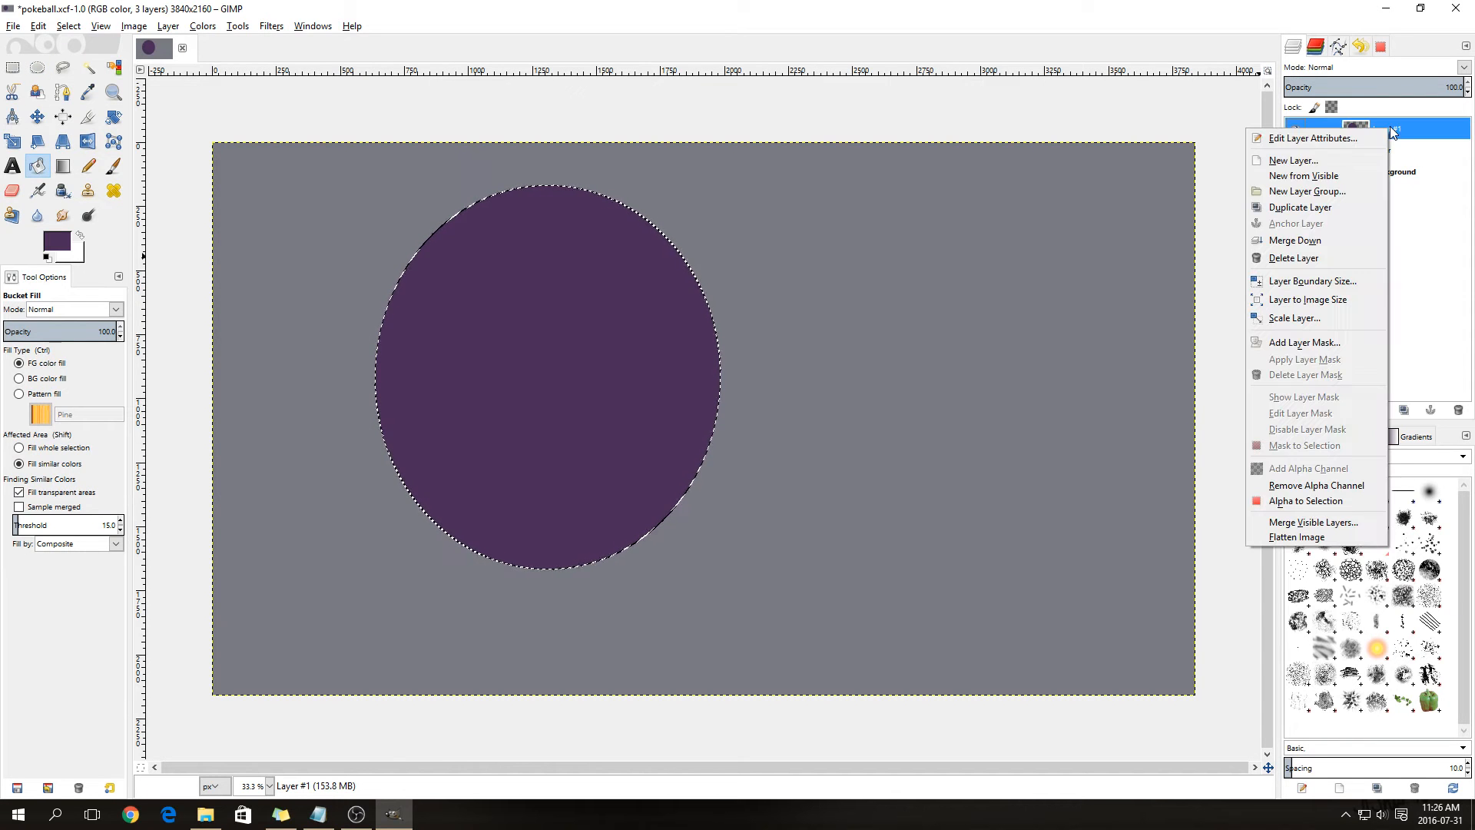
{"action": "left_click", "coordinate": [1345, 161]}
{"action": "left_click", "coordinate": [1349, 284]}
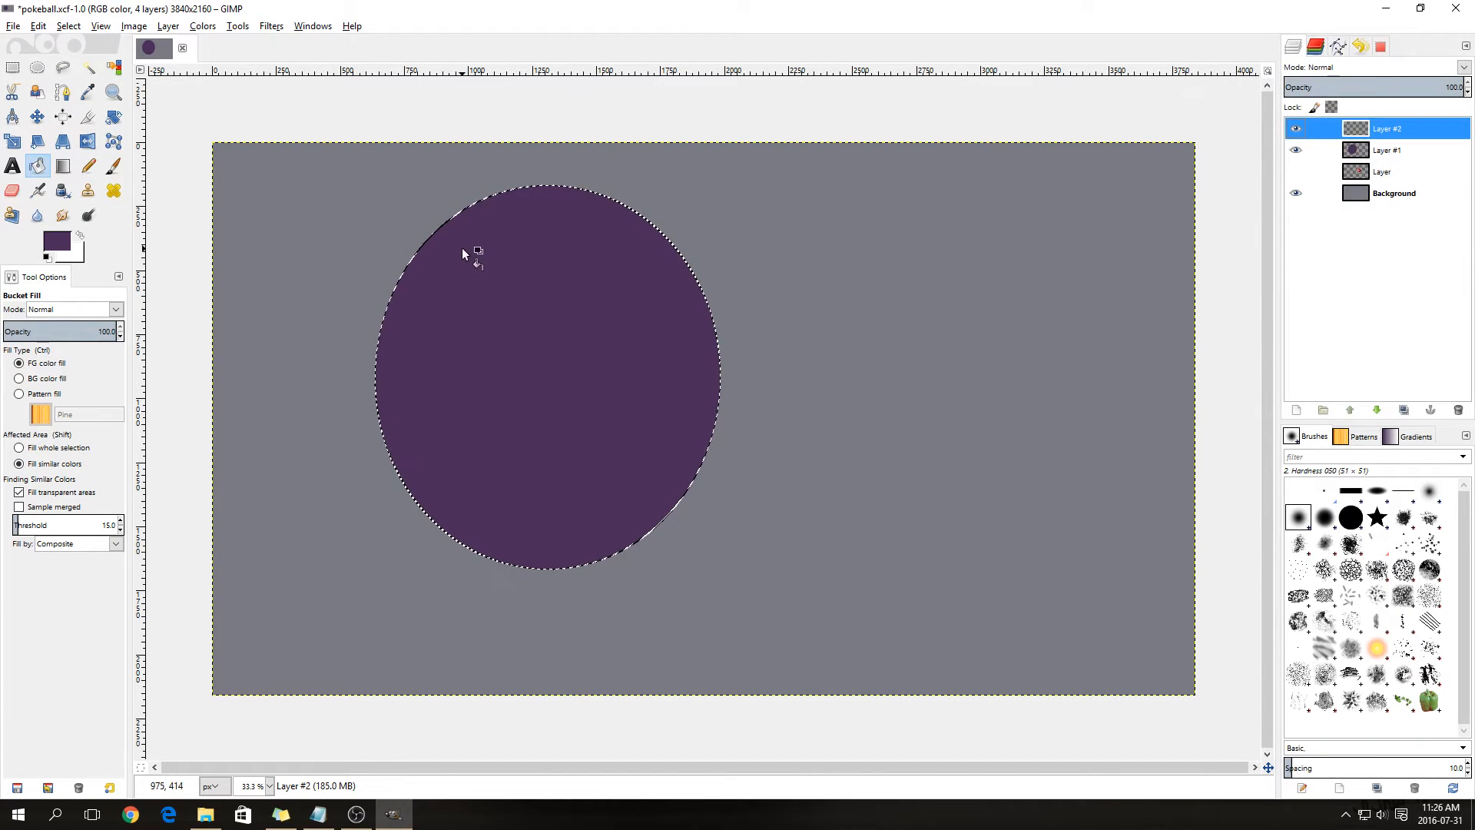
{"action": "left_click", "coordinate": [114, 167]}
{"action": "key", "text": "x"}
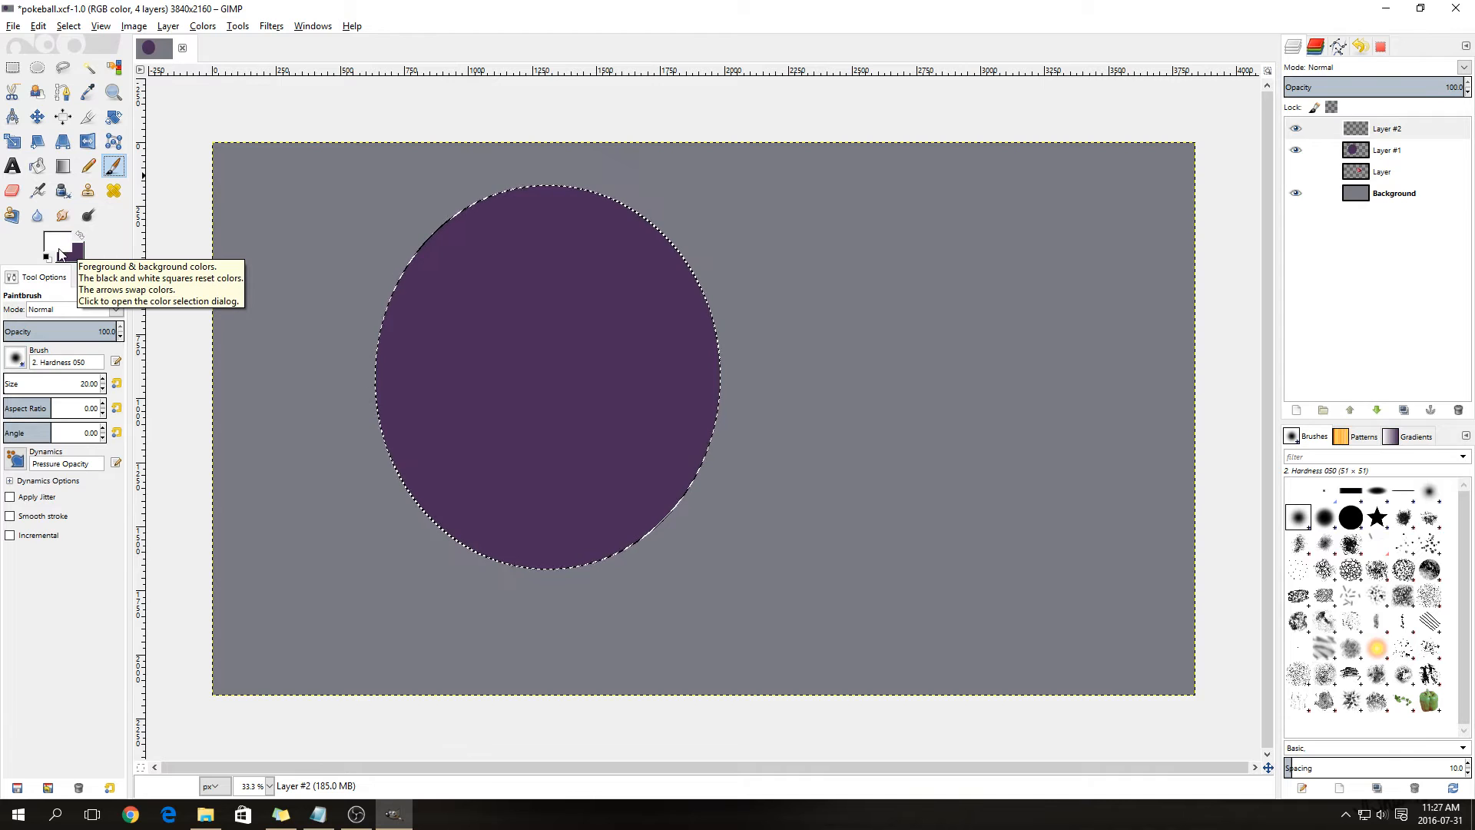
{"action": "left_click", "coordinate": [545, 278]}
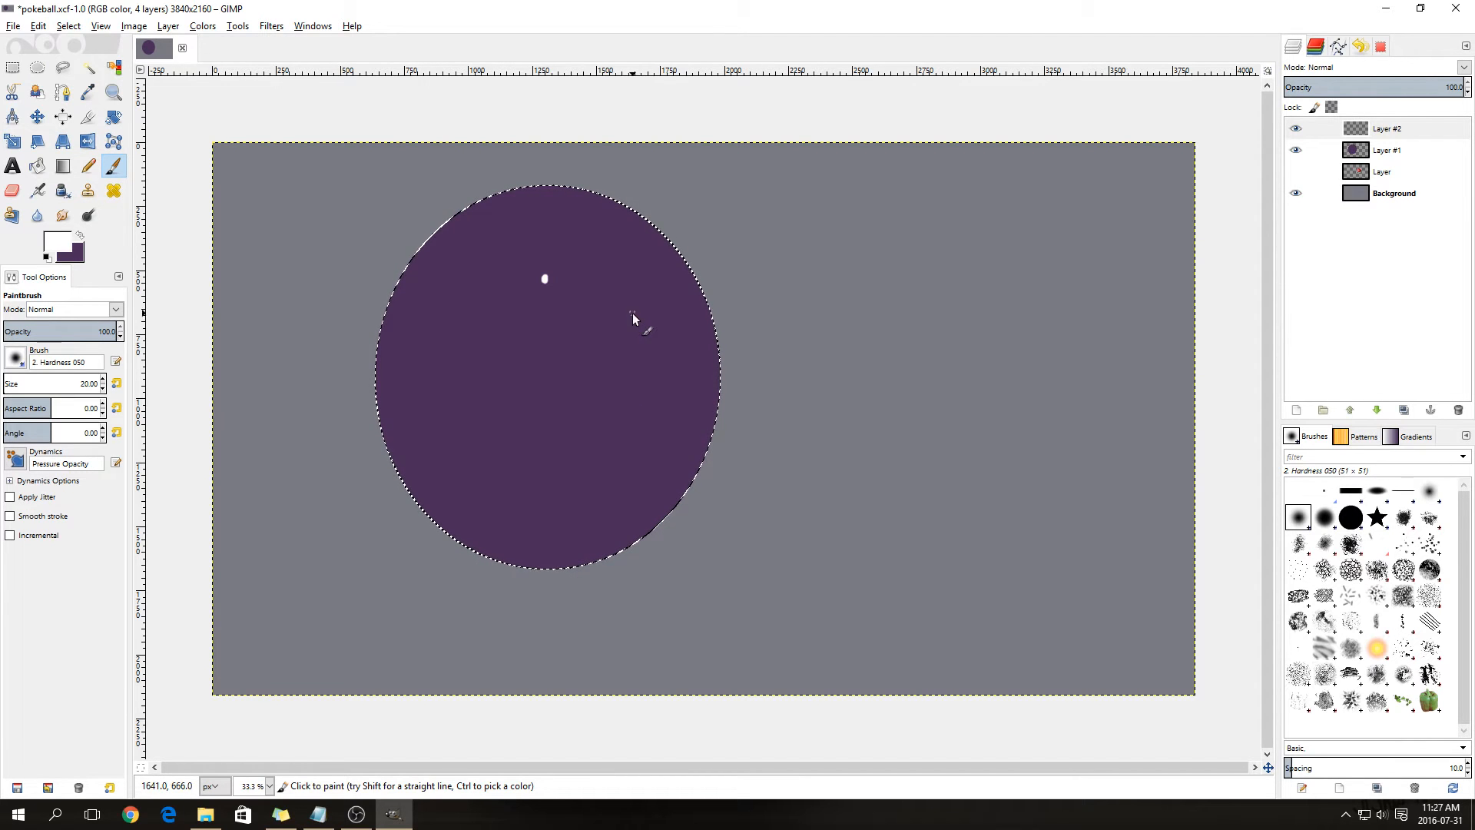
- Select the whole canvas with the purple ellipse's layer active, and set the Smudge tool's size to 100
{"action": "left_click", "coordinate": [1395, 151]}
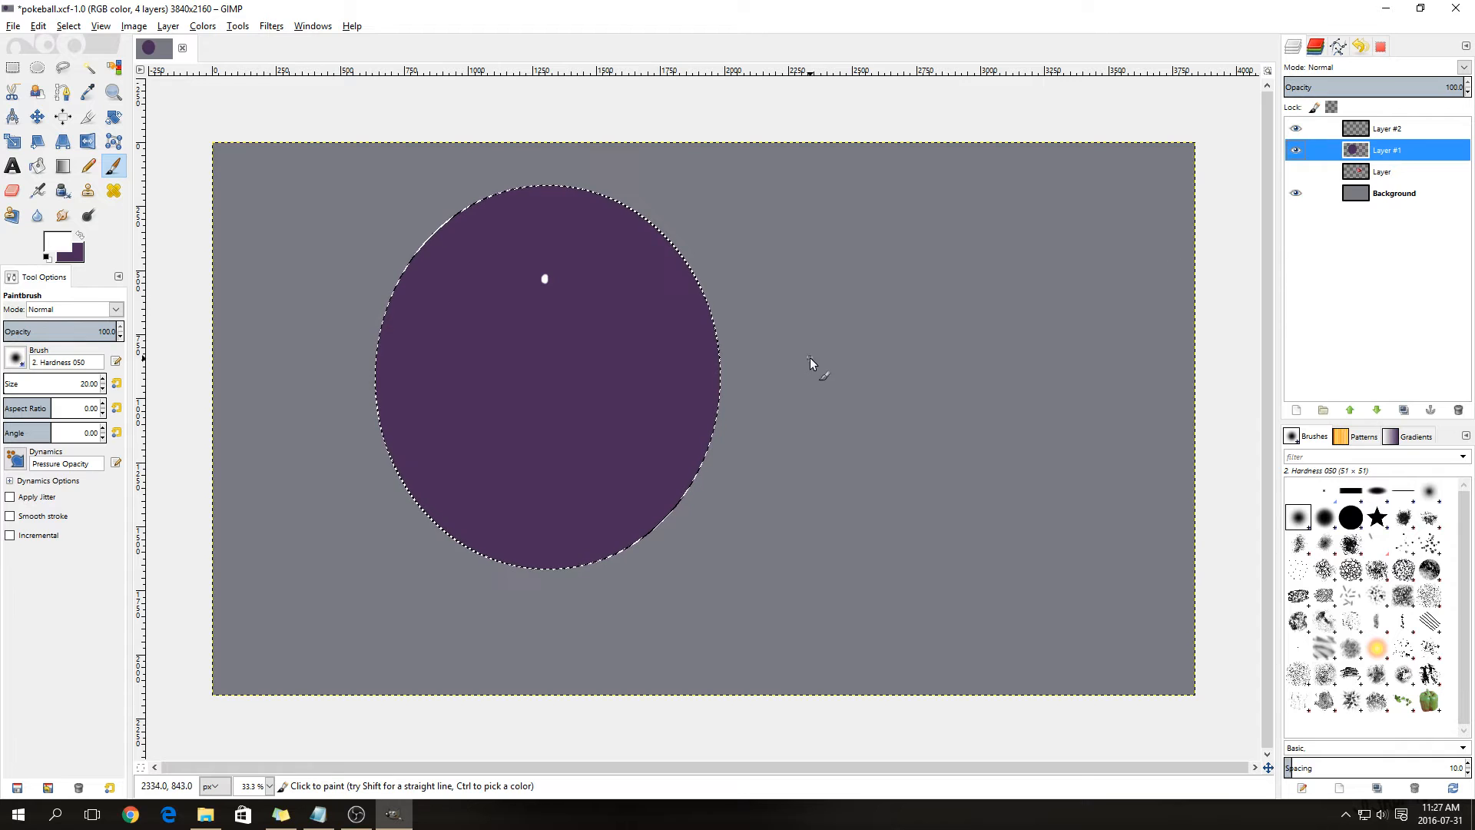
{"action": "key", "text": "ctrl+a"}
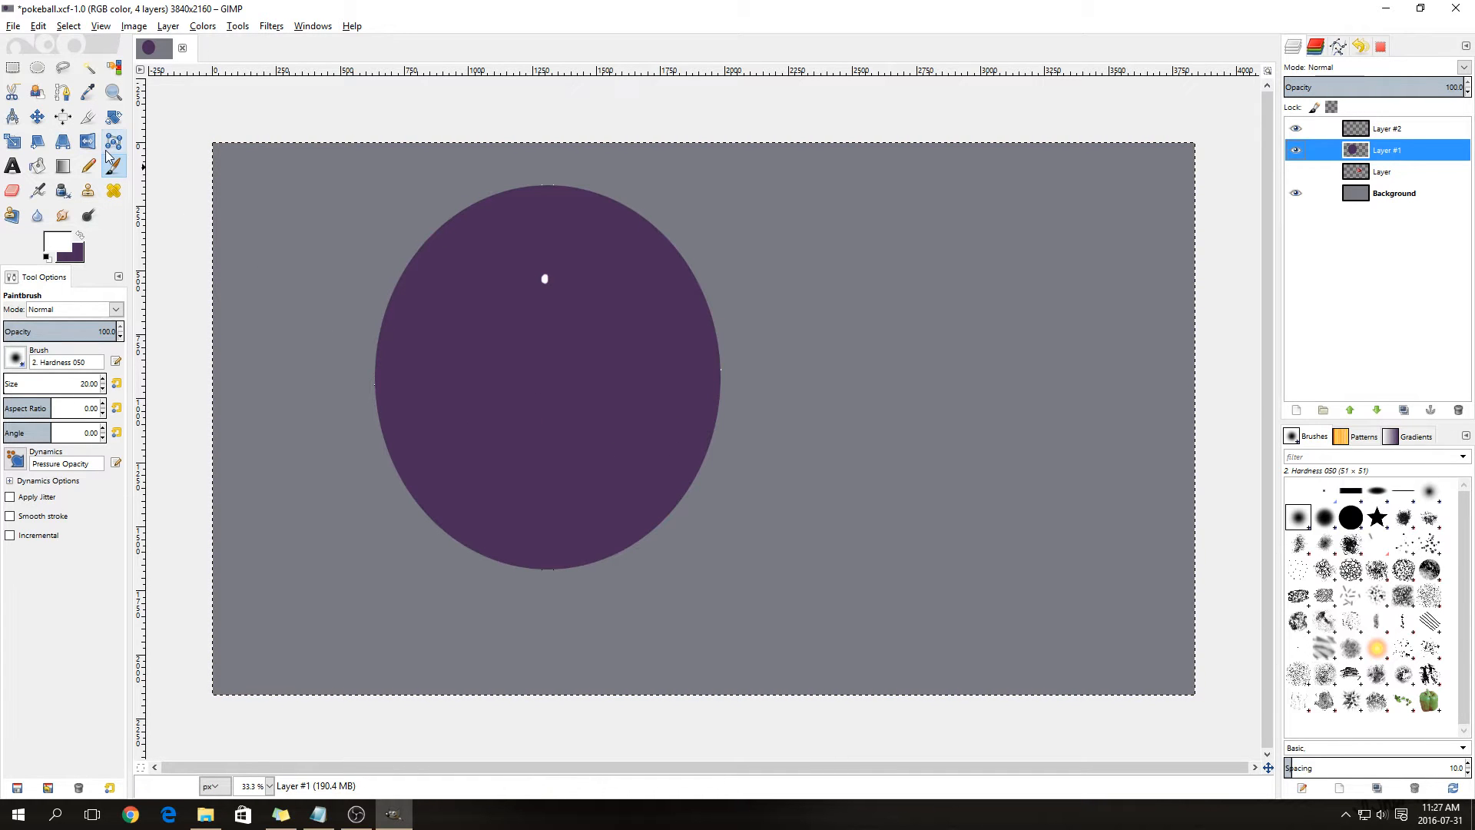
{"action": "left_click", "coordinate": [63, 218]}
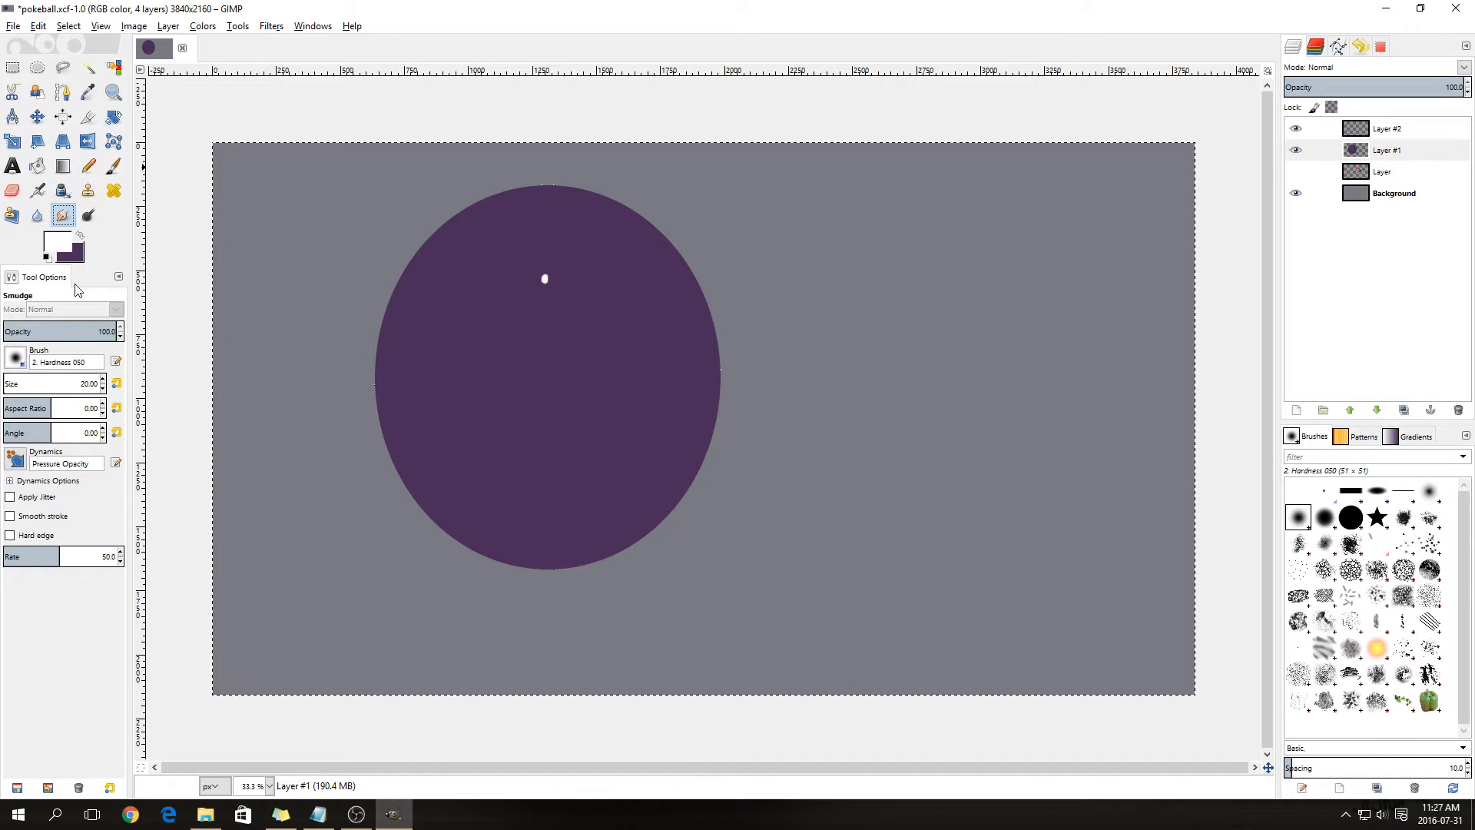
{"action": "double_click", "coordinate": [87, 384]}
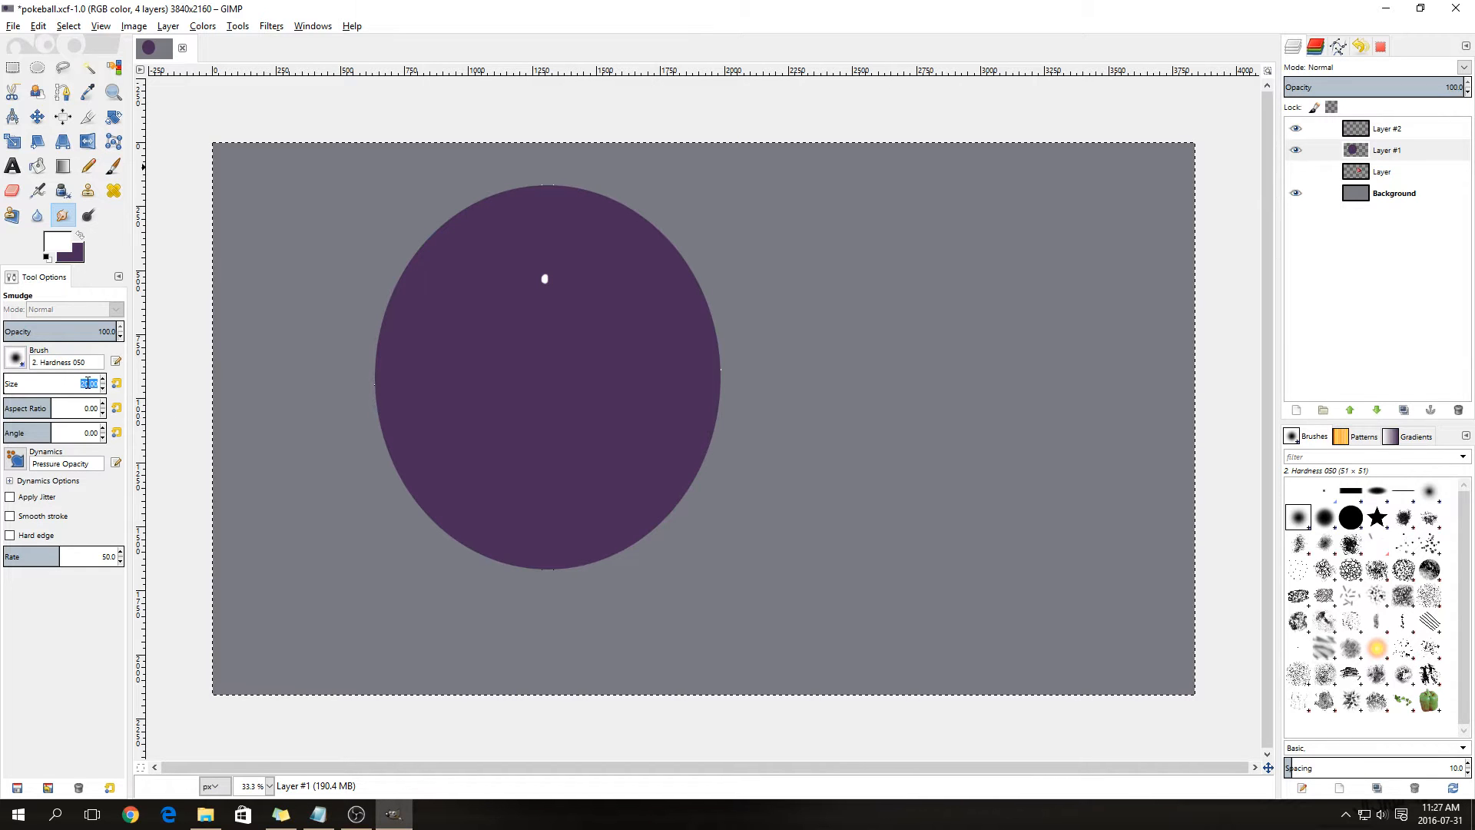
{"action": "type", "text": "100"}
{"action": "key", "text": "Return"}
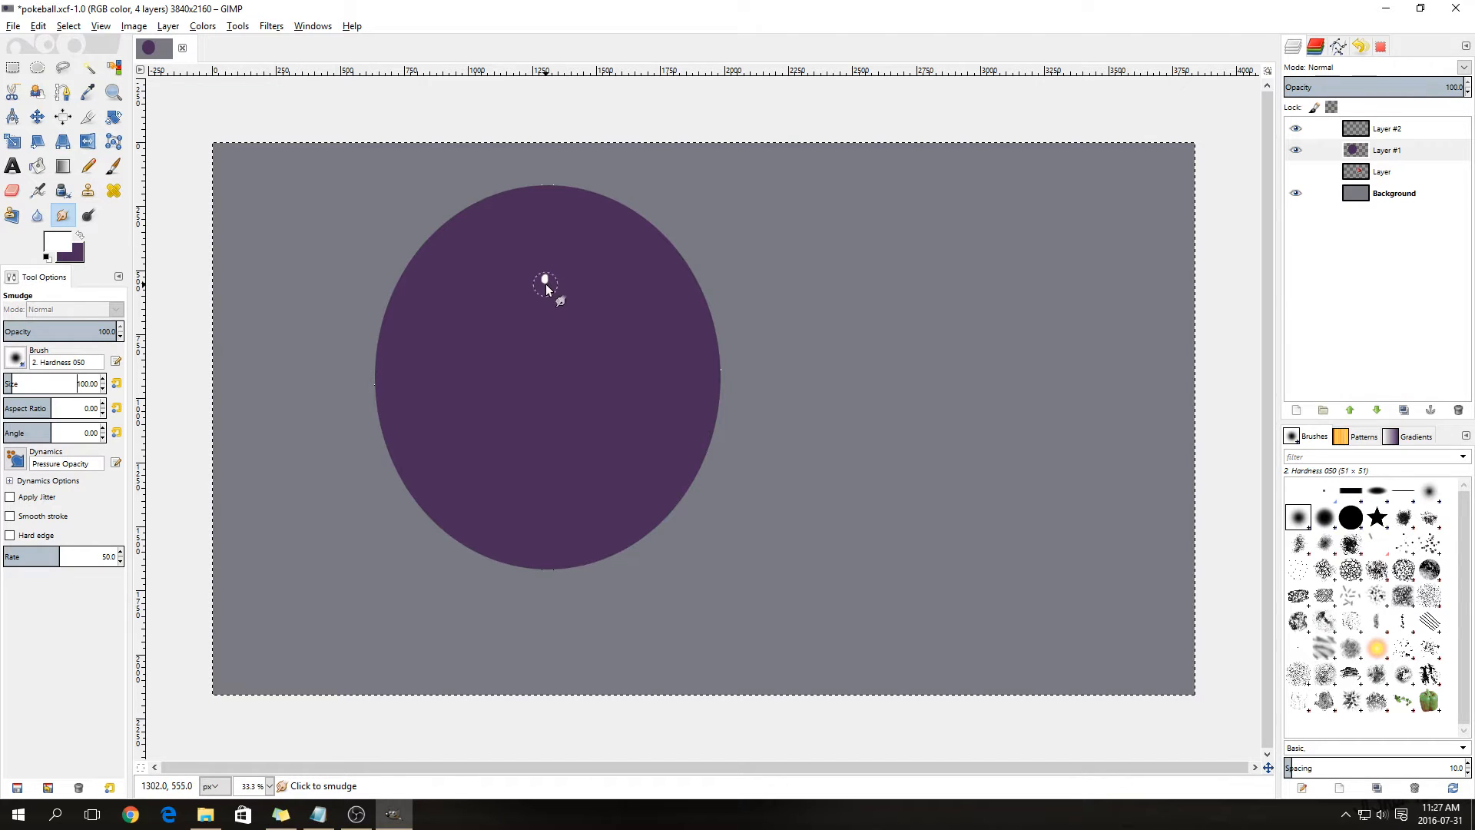
- Smudge short strokes inward from the background all around the purple ellipse's edge to cut fur-like notches into it
{"action": "left_click_drag", "start_coordinate": [497, 567], "coordinate": [515, 500]}
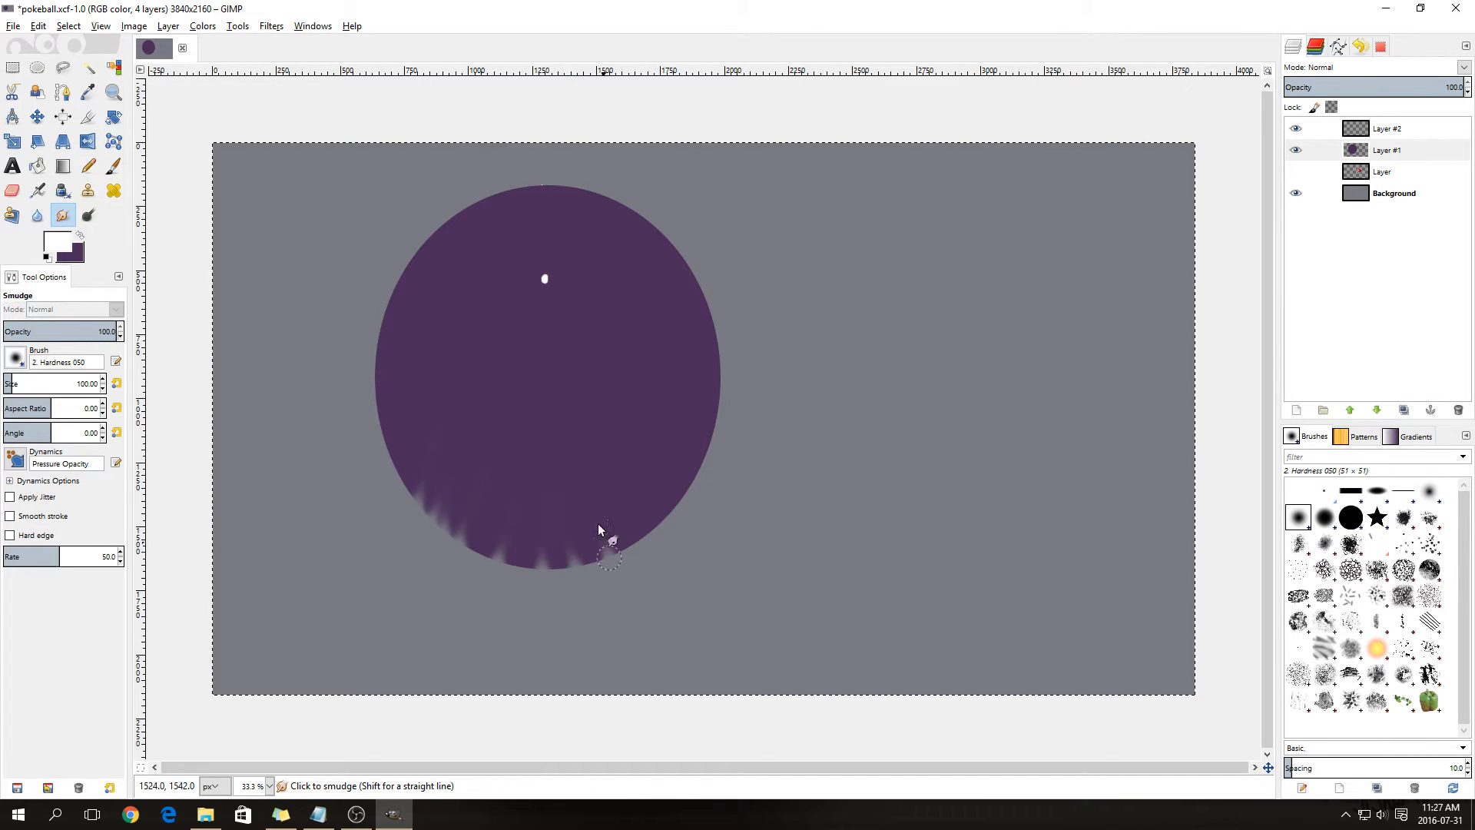
{"action": "left_click_drag", "start_coordinate": [690, 506], "coordinate": [617, 423]}
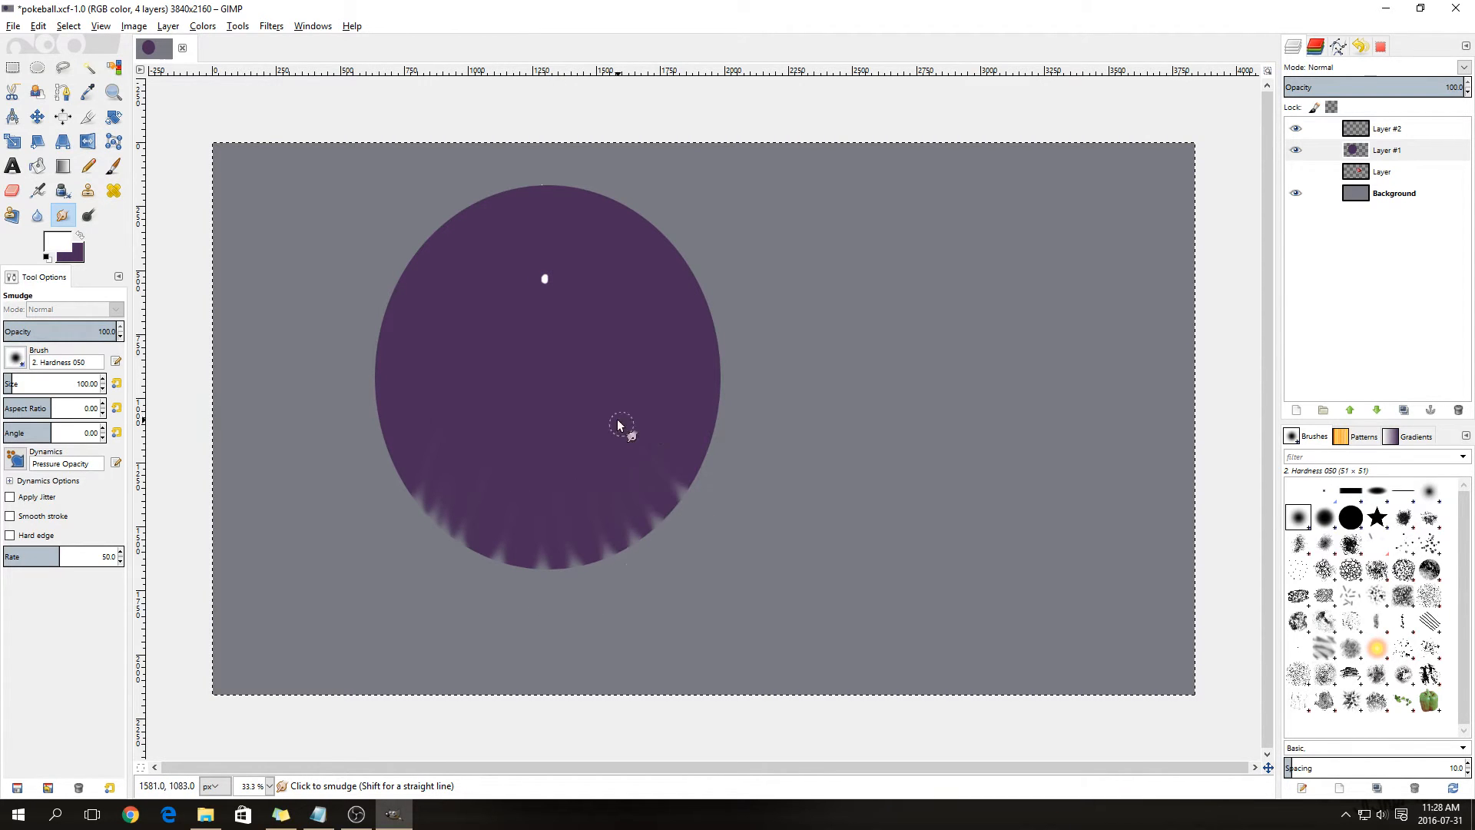
{"action": "left_click_drag", "start_coordinate": [711, 485], "coordinate": [664, 391]}
{"action": "left_click_drag", "start_coordinate": [721, 461], "coordinate": [679, 367]}
{"action": "left_click_drag", "start_coordinate": [731, 412], "coordinate": [688, 332]}
{"action": "left_click_drag", "start_coordinate": [731, 373], "coordinate": [683, 306]}
{"action": "left_click_drag", "start_coordinate": [683, 224], "coordinate": [615, 235]}
{"action": "left_click_drag", "start_coordinate": [647, 195], "coordinate": [592, 237]}
{"action": "mouse_move", "coordinate": [601, 176]}
{"action": "left_mouse_down"}
{"action": "mouse_move", "coordinate": [550, 206]}
{"action": "mouse_move", "coordinate": [542, 163]}
{"action": "mouse_move", "coordinate": [528, 163]}
{"action": "mouse_move", "coordinate": [533, 233]}
{"action": "left_mouse_up"}
{"action": "mouse_move", "coordinate": [494, 181]}
{"action": "left_mouse_down"}
{"action": "mouse_move", "coordinate": [457, 190]}
{"action": "mouse_move", "coordinate": [495, 246]}
{"action": "left_mouse_up"}
{"action": "left_click_drag", "start_coordinate": [442, 219], "coordinate": [492, 257]}
{"action": "left_click_drag", "start_coordinate": [398, 271], "coordinate": [469, 280]}
{"action": "left_click_drag", "start_coordinate": [385, 300], "coordinate": [457, 296]}
{"action": "left_click_drag", "start_coordinate": [374, 338], "coordinate": [442, 321]}
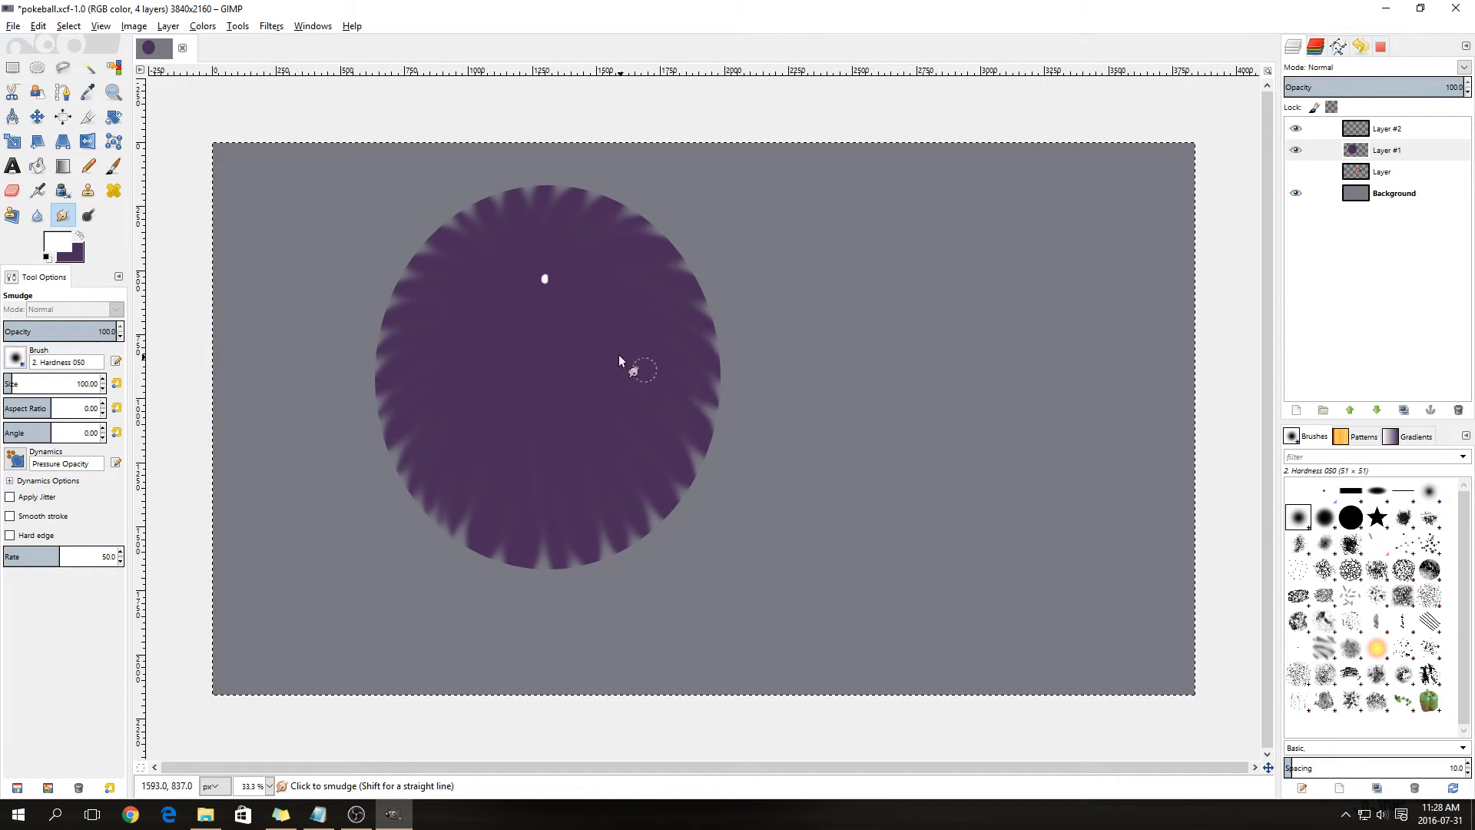
{"action": "left_click_drag", "start_coordinate": [716, 292], "coordinate": [626, 259]}
{"action": "left_click_drag", "start_coordinate": [657, 201], "coordinate": [582, 252]}
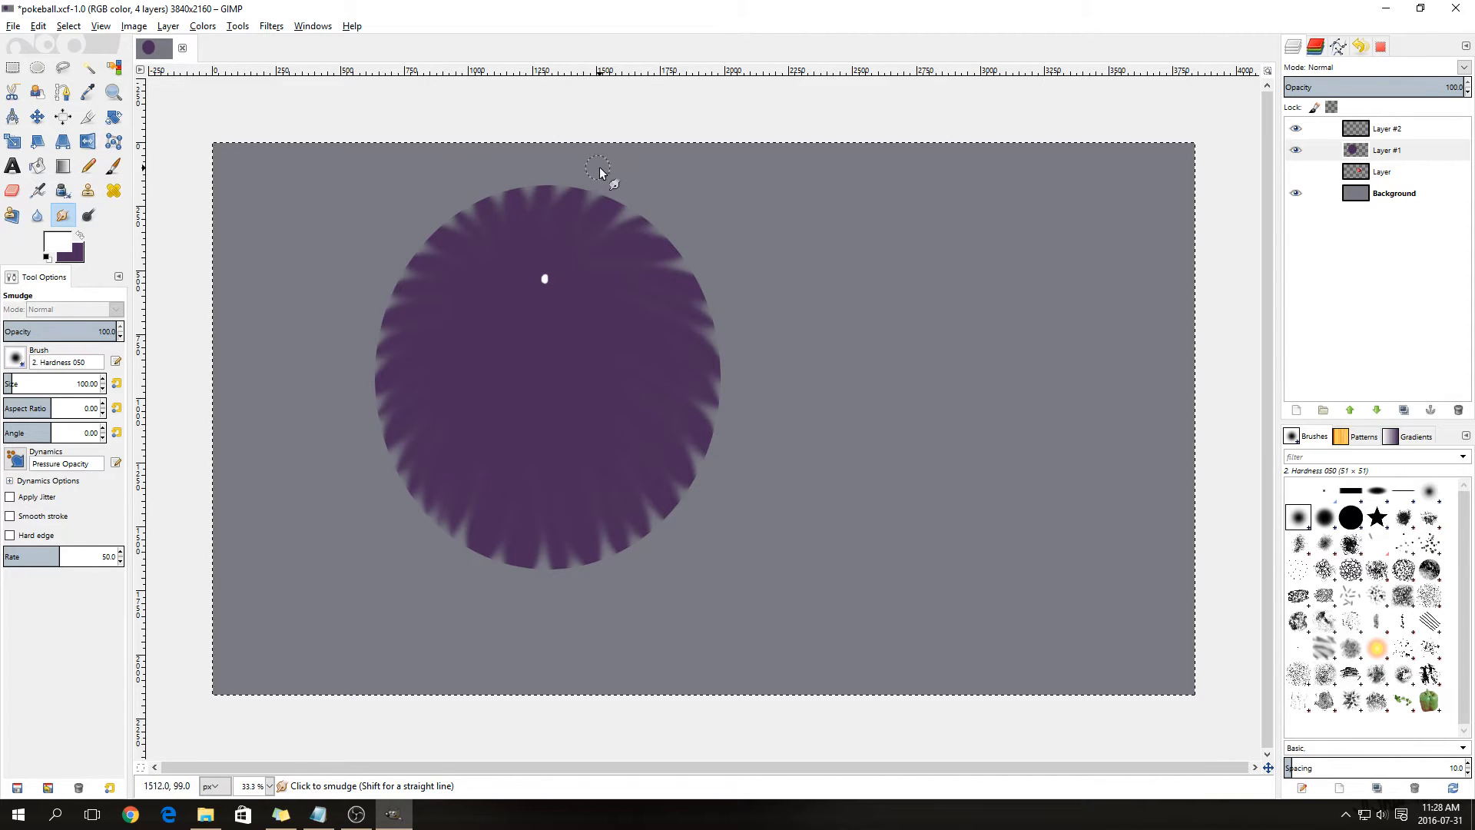
{"action": "left_click_drag", "start_coordinate": [452, 198], "coordinate": [494, 246]}
{"action": "left_click_drag", "start_coordinate": [358, 275], "coordinate": [463, 277]}
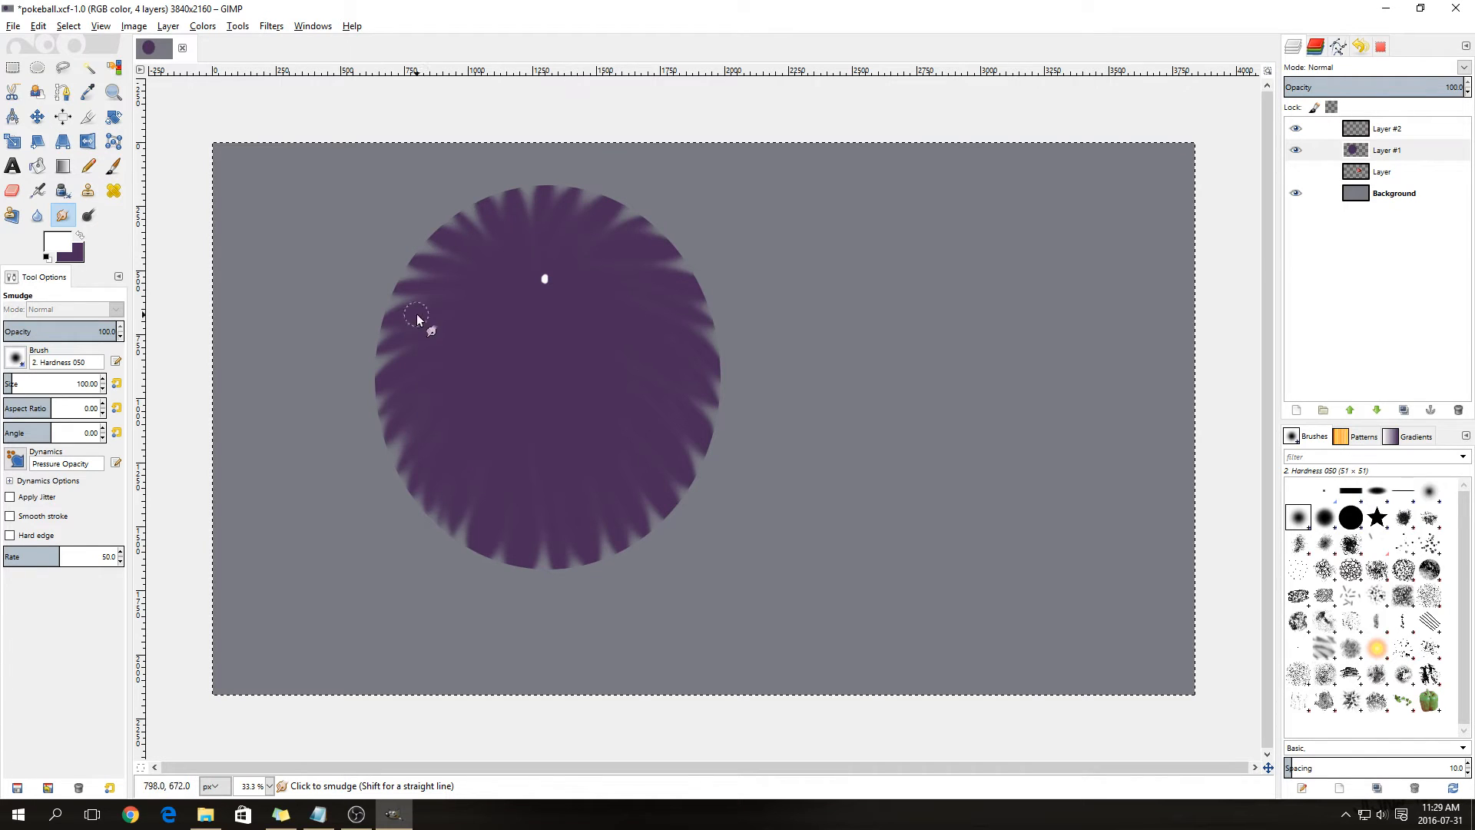
- Smudge the purple outward around the body's edge with the soft brush to pull out pointed fur tufts
{"action": "mouse_move", "coordinate": [408, 373]}
{"action": "left_mouse_down"}
{"action": "mouse_move", "coordinate": [351, 423]}
{"action": "mouse_move", "coordinate": [372, 445]}
{"action": "left_mouse_up"}
{"action": "left_click_drag", "start_coordinate": [416, 409], "coordinate": [347, 484]}
{"action": "left_click_drag", "start_coordinate": [395, 418], "coordinate": [390, 560]}
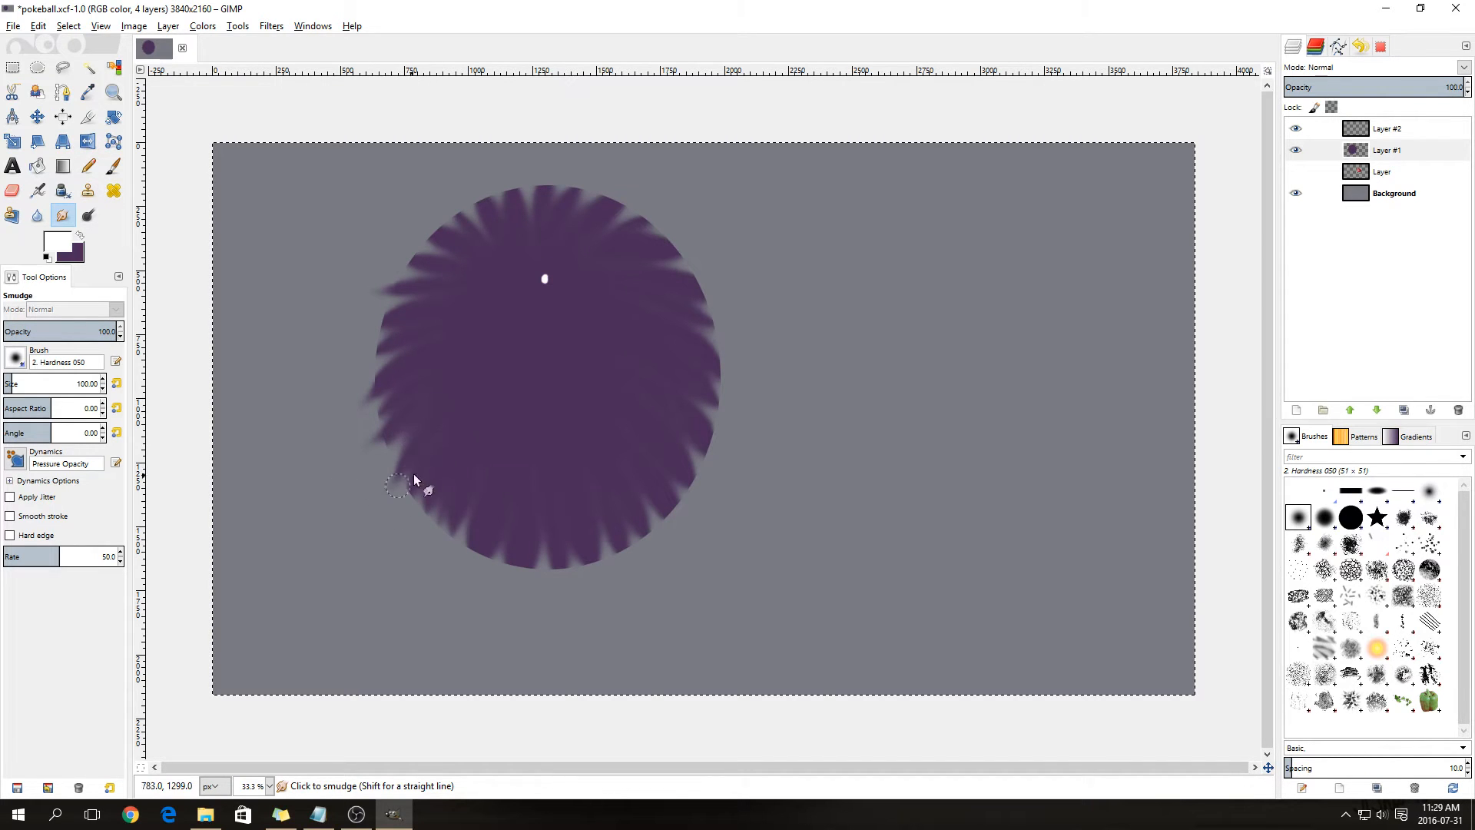
{"action": "left_click_drag", "start_coordinate": [467, 537], "coordinate": [477, 599]}
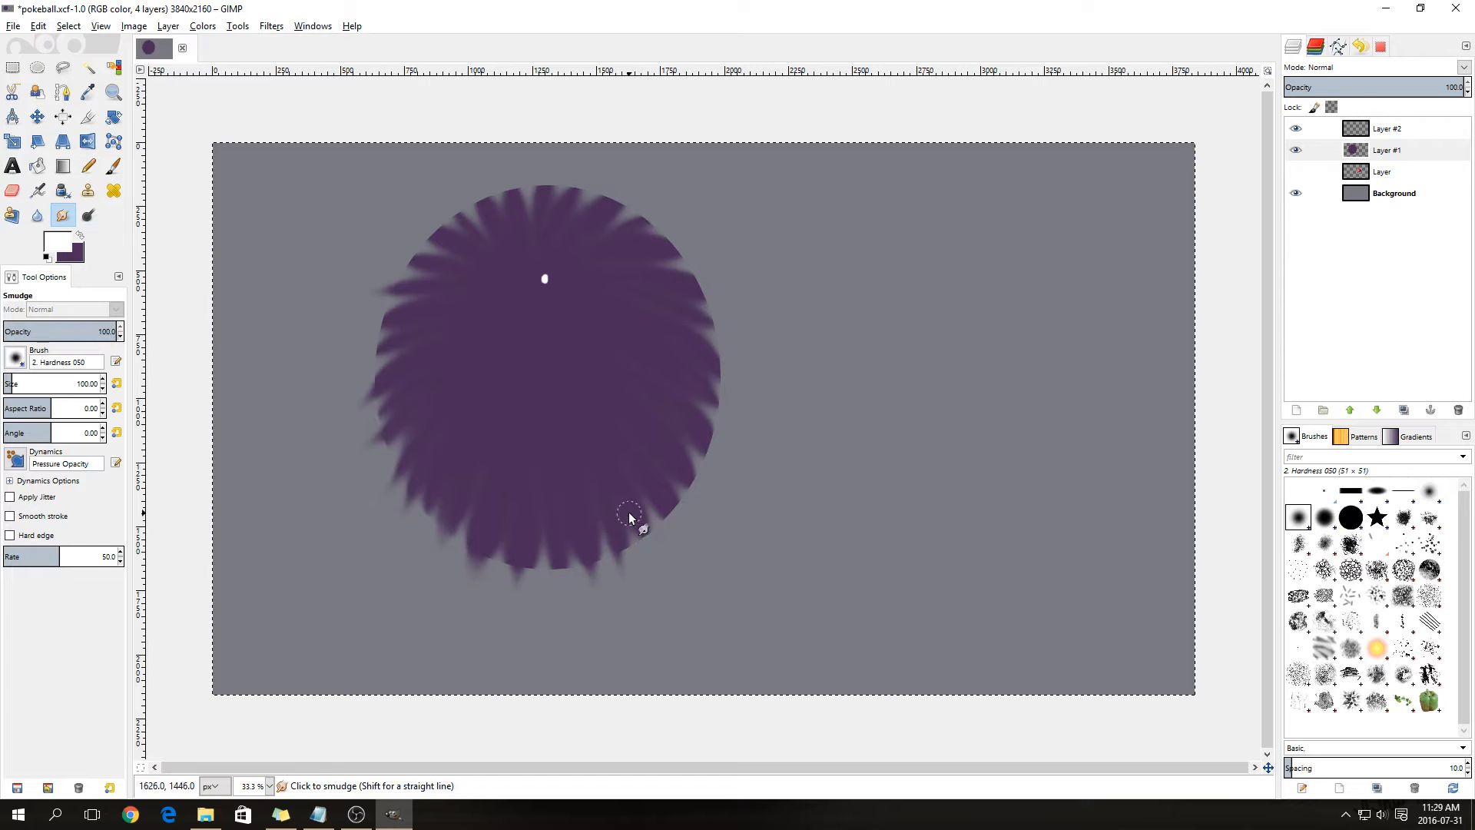
{"action": "left_click_drag", "start_coordinate": [660, 498], "coordinate": [684, 533]}
{"action": "left_click_drag", "start_coordinate": [714, 430], "coordinate": [699, 386]}
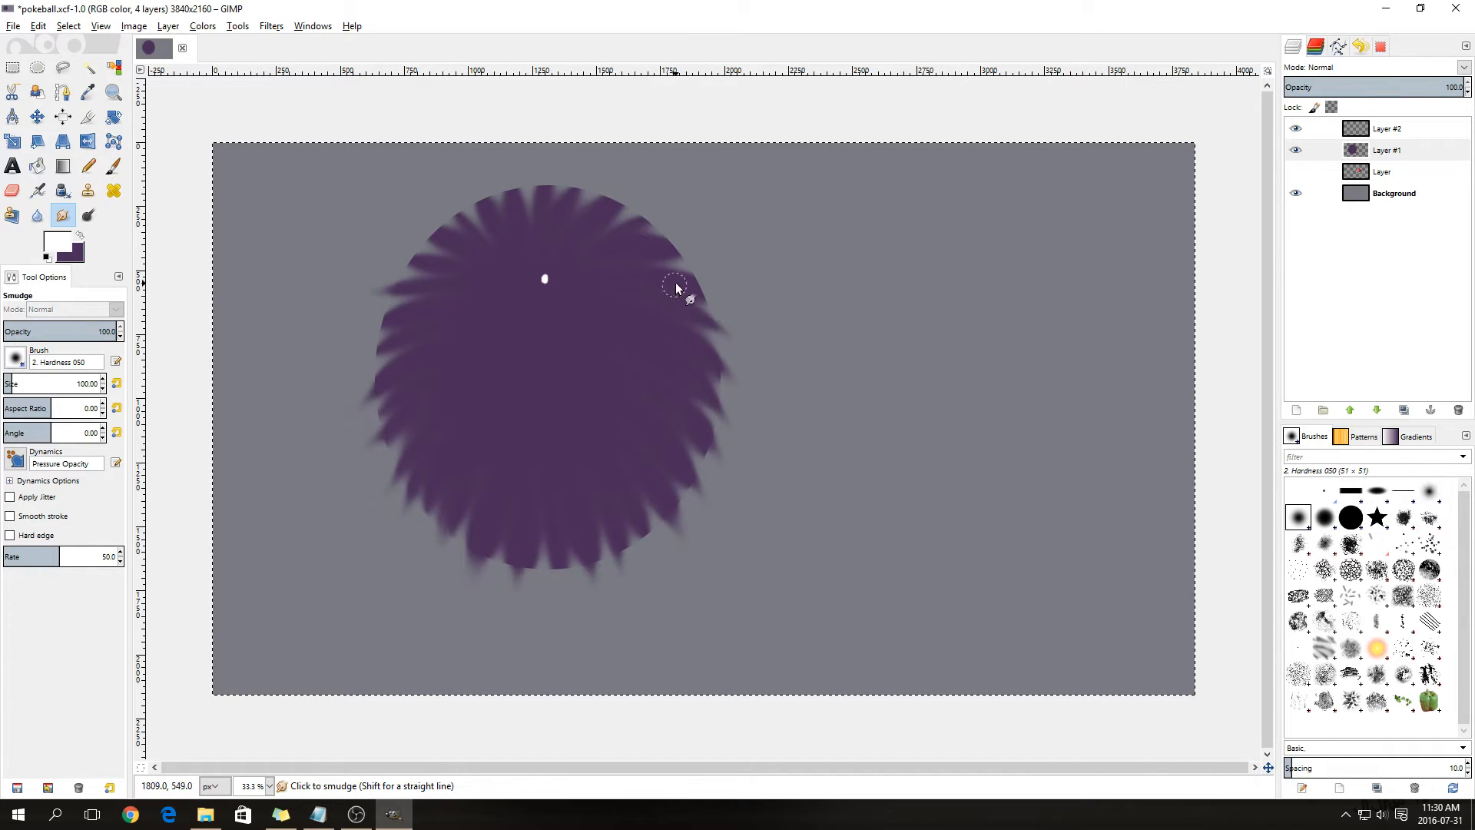
{"action": "left_click_drag", "start_coordinate": [700, 243], "coordinate": [679, 252]}
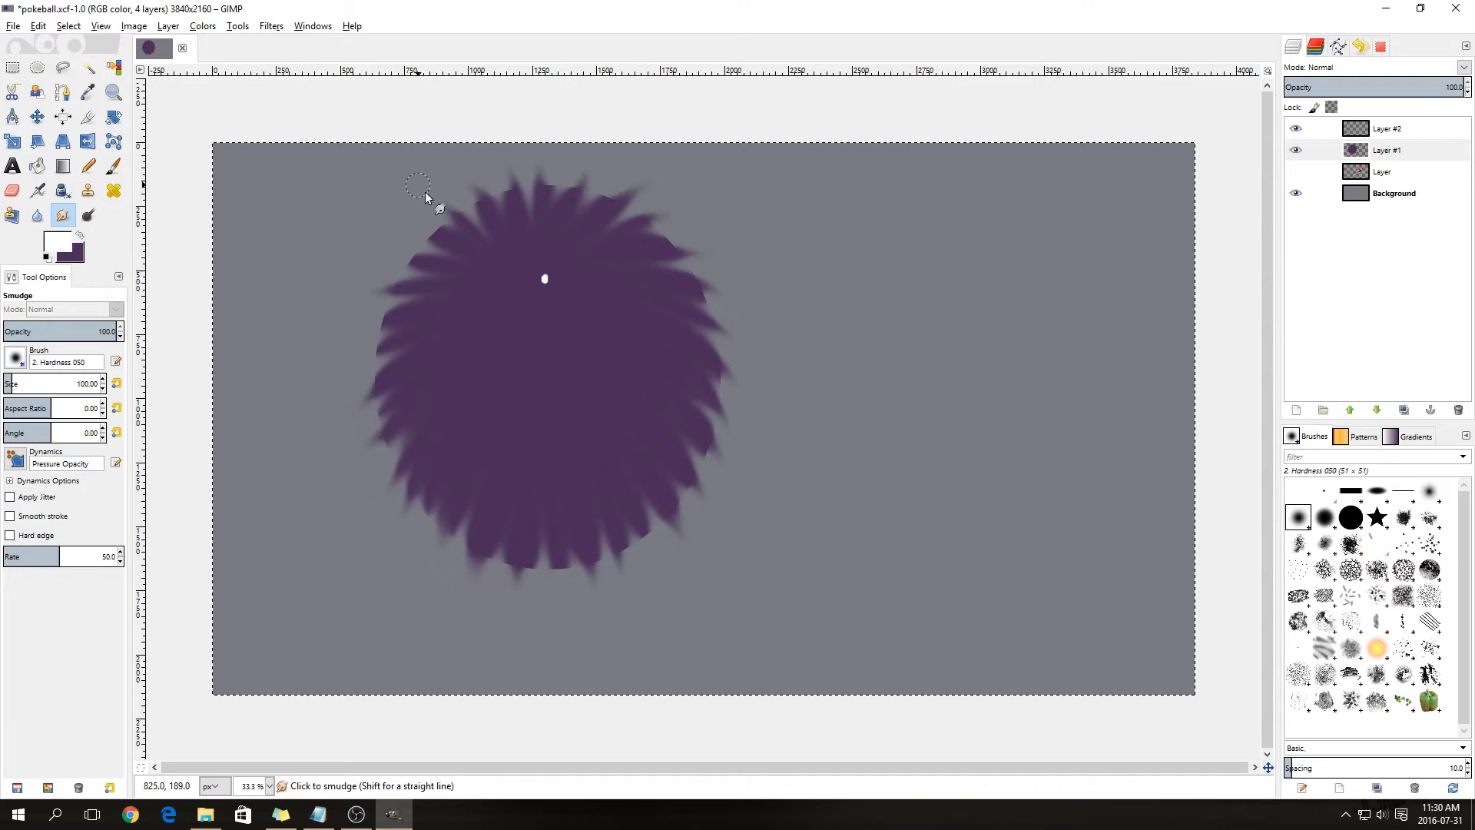
{"action": "left_click_drag", "start_coordinate": [483, 263], "coordinate": [427, 218]}
{"action": "left_click_drag", "start_coordinate": [420, 334], "coordinate": [360, 361]}
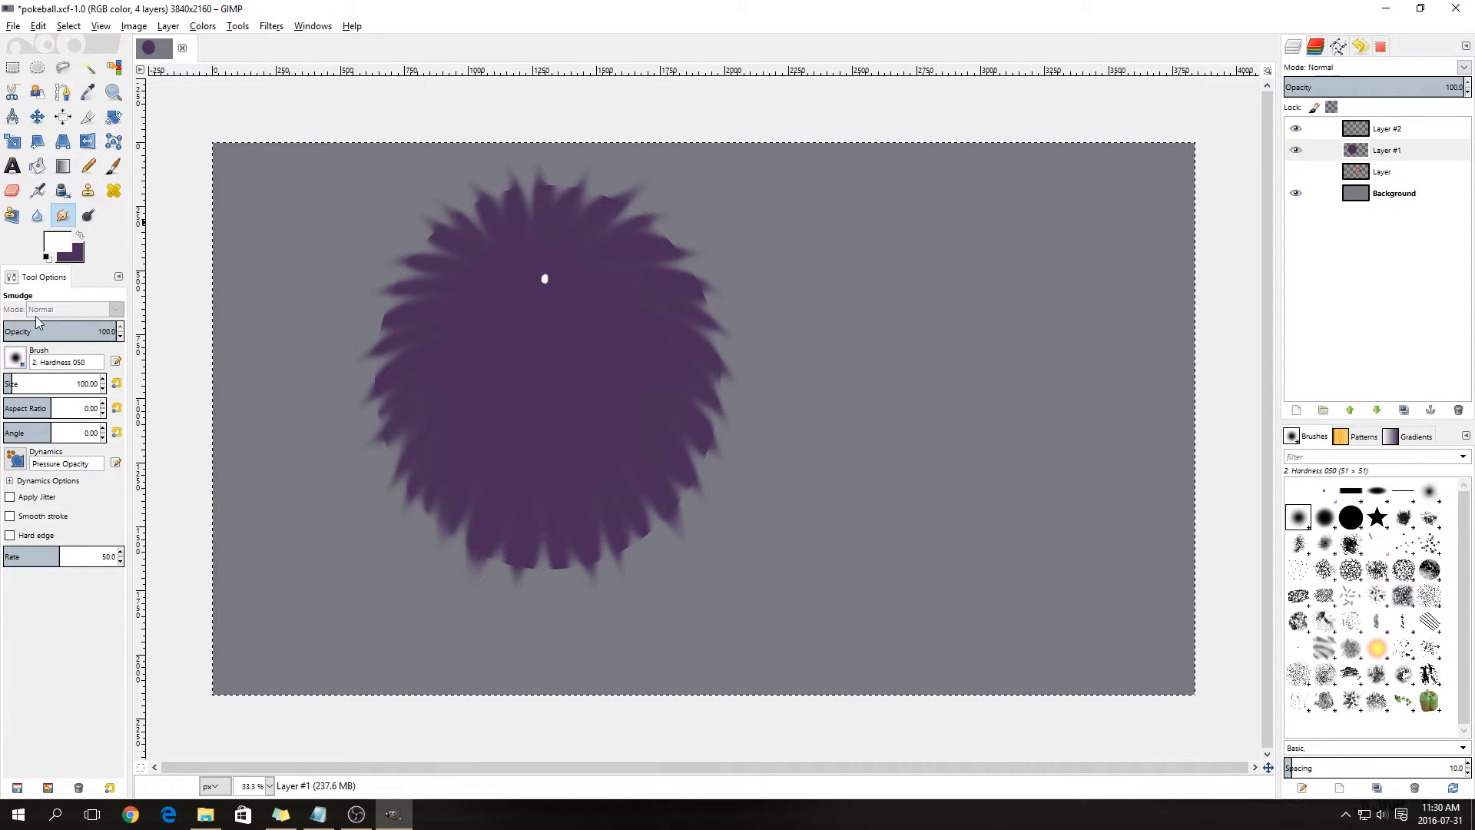
- Switch the Smudge brush to Bristles 01 and set its rate to 80
{"action": "left_click", "coordinate": [16, 357]}
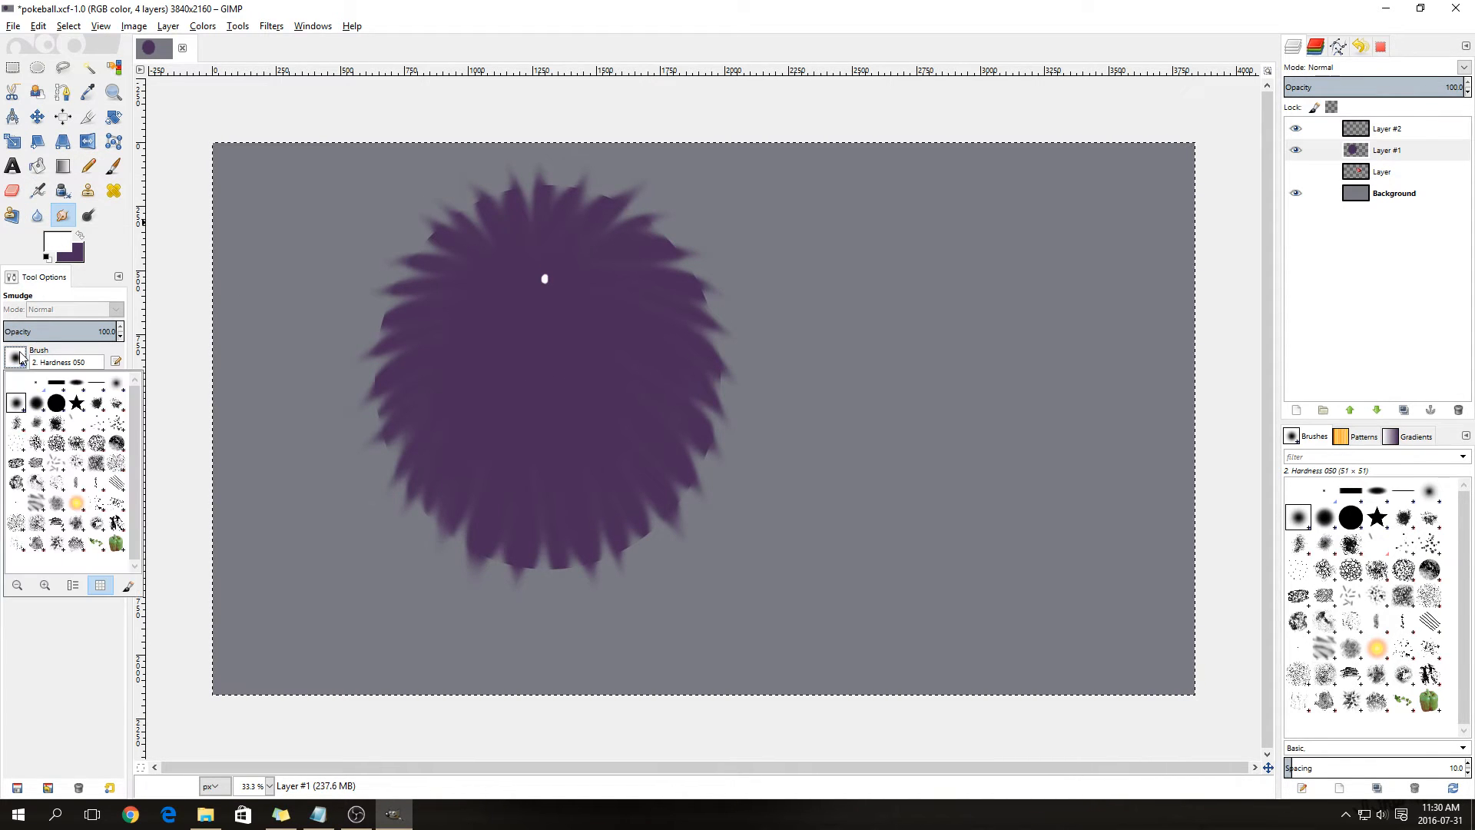
{"action": "left_click", "coordinate": [97, 423]}
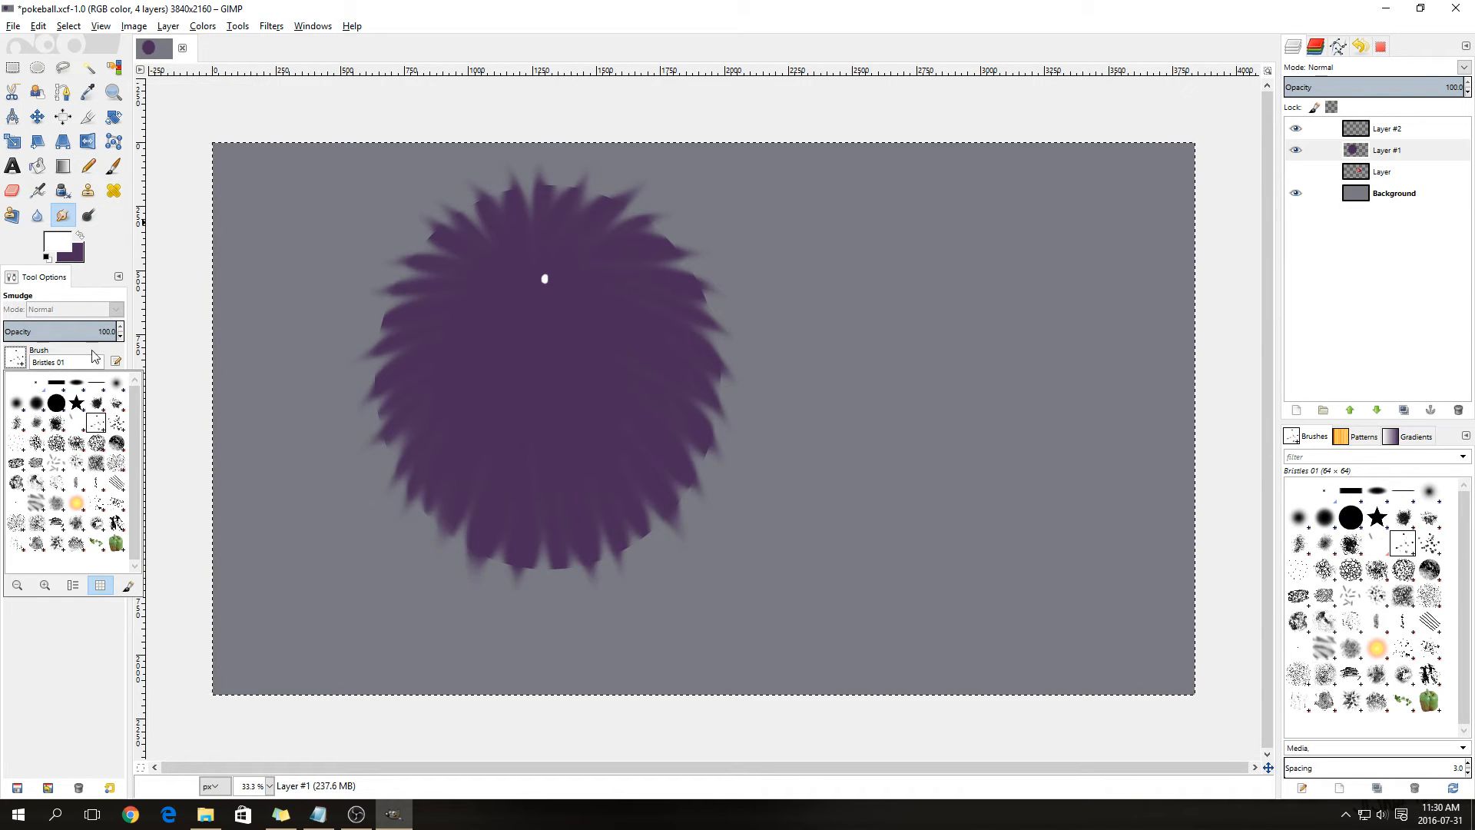
{"action": "left_click", "coordinate": [92, 288]}
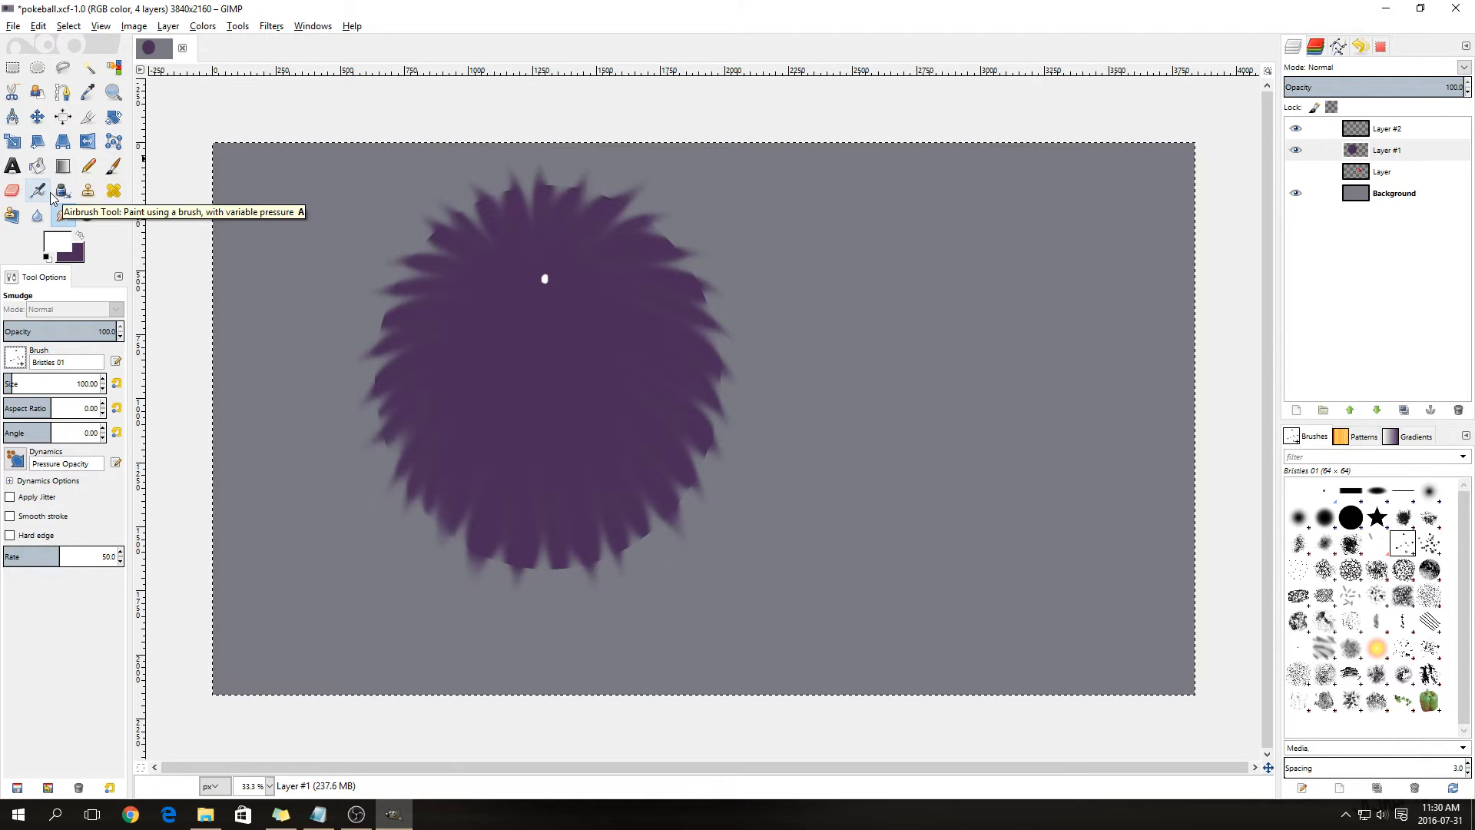
{"action": "double_click", "coordinate": [111, 556]}
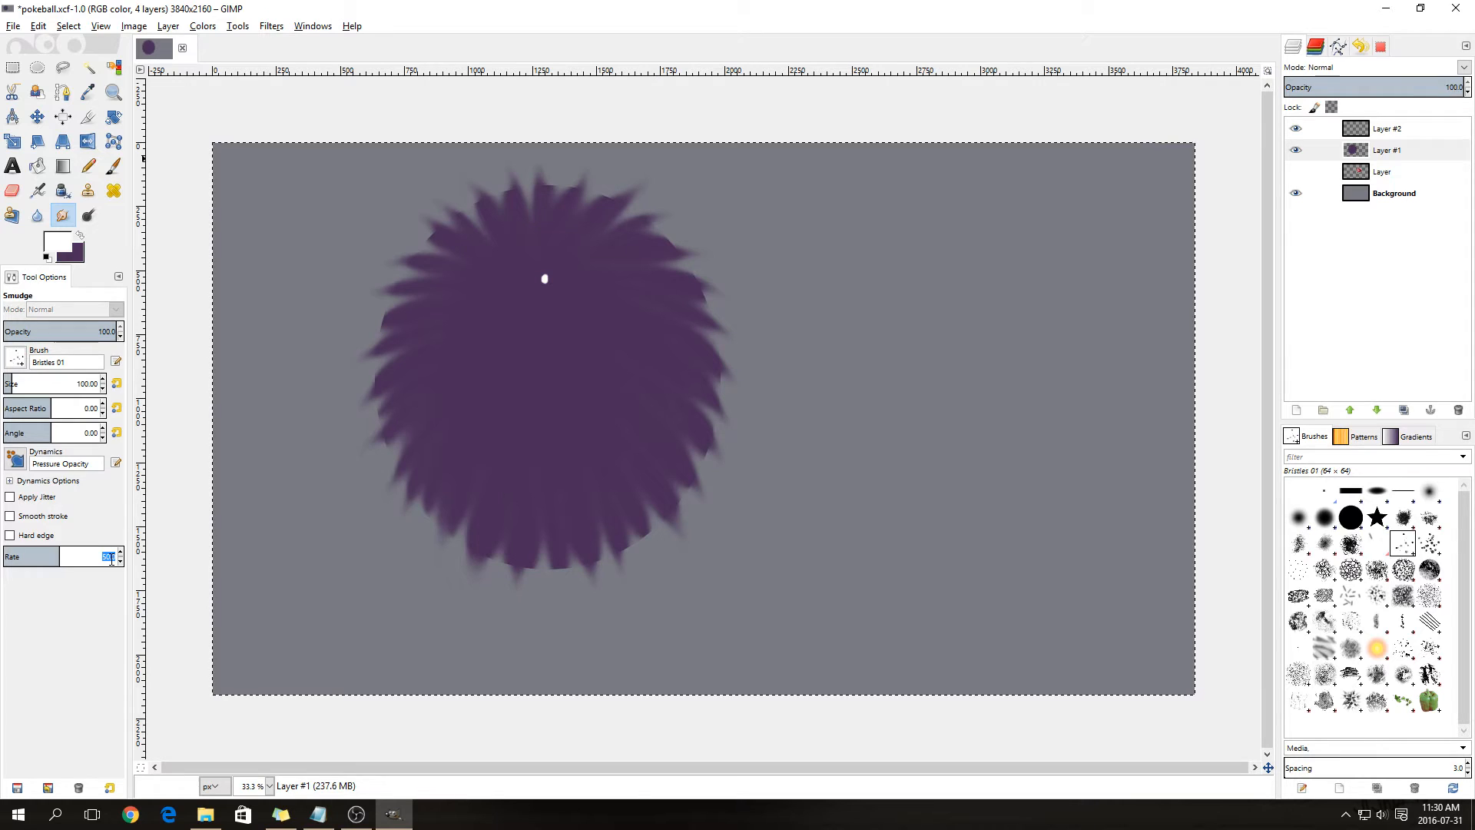
{"action": "type", "text": "80"}
{"action": "key", "text": "Return"}
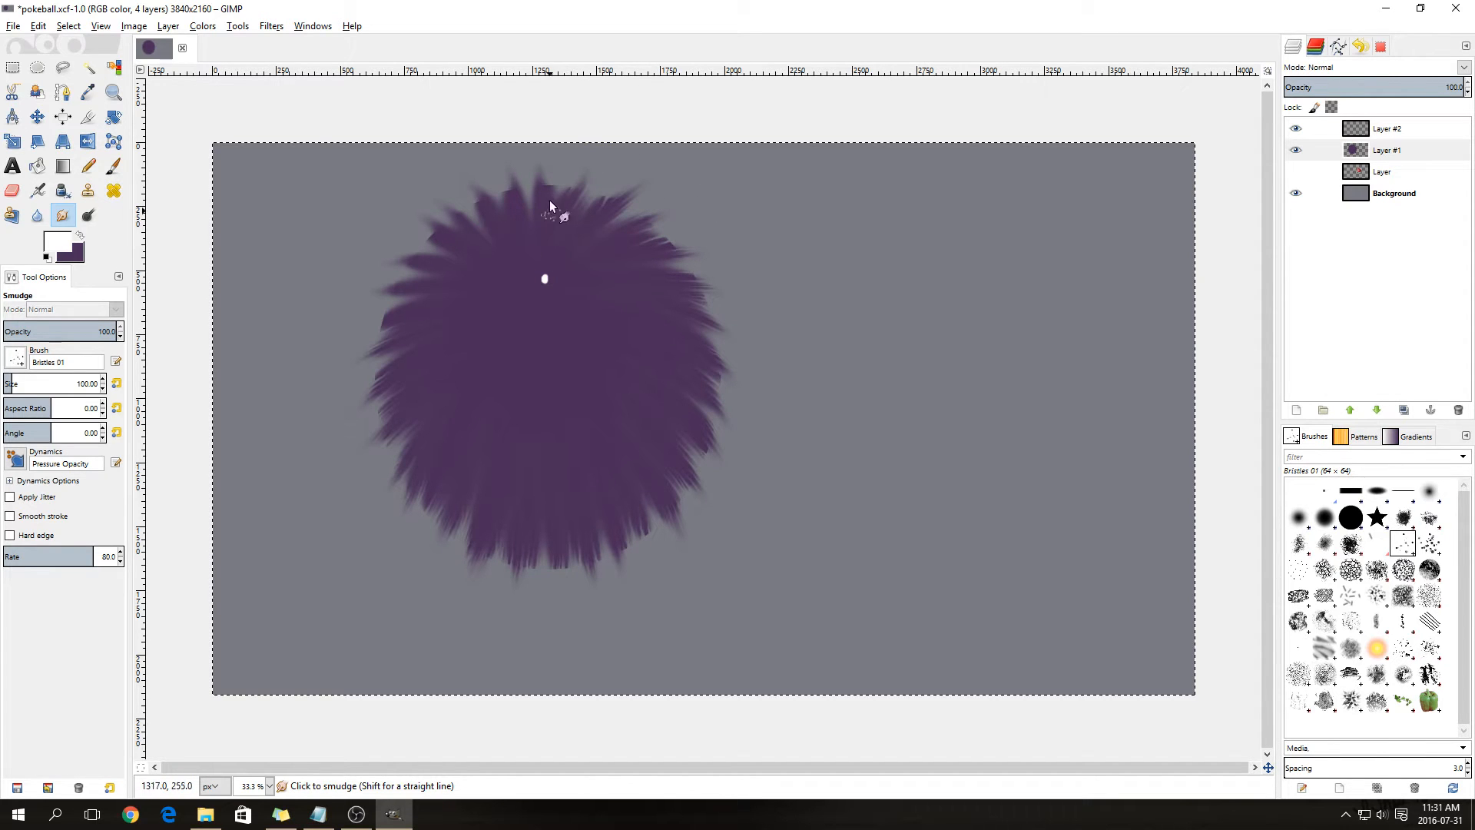
- Smudge the body's edge outward all around with the bristle brush to break the tufts into fine hairs
{"action": "left_click_drag", "start_coordinate": [546, 238], "coordinate": [536, 167]}
{"action": "mouse_move", "coordinate": [528, 241]}
{"action": "left_mouse_down"}
{"action": "mouse_move", "coordinate": [501, 158]}
{"action": "mouse_move", "coordinate": [528, 263]}
{"action": "mouse_move", "coordinate": [487, 186]}
{"action": "left_mouse_up"}
{"action": "left_click_drag", "start_coordinate": [505, 250], "coordinate": [427, 185]}
{"action": "left_click_drag", "start_coordinate": [486, 261], "coordinate": [371, 242]}
{"action": "mouse_move", "coordinate": [487, 277]}
{"action": "left_mouse_down"}
{"action": "mouse_move", "coordinate": [439, 264]}
{"action": "mouse_move", "coordinate": [392, 214]}
{"action": "mouse_move", "coordinate": [482, 276]}
{"action": "mouse_move", "coordinate": [363, 263]}
{"action": "left_mouse_up"}
{"action": "mouse_move", "coordinate": [489, 272]}
{"action": "left_mouse_down"}
{"action": "mouse_move", "coordinate": [377, 267]}
{"action": "mouse_move", "coordinate": [340, 281]}
{"action": "left_mouse_up"}
{"action": "mouse_move", "coordinate": [478, 291]}
{"action": "left_mouse_down"}
{"action": "mouse_move", "coordinate": [361, 307]}
{"action": "mouse_move", "coordinate": [337, 352]}
{"action": "left_mouse_up"}
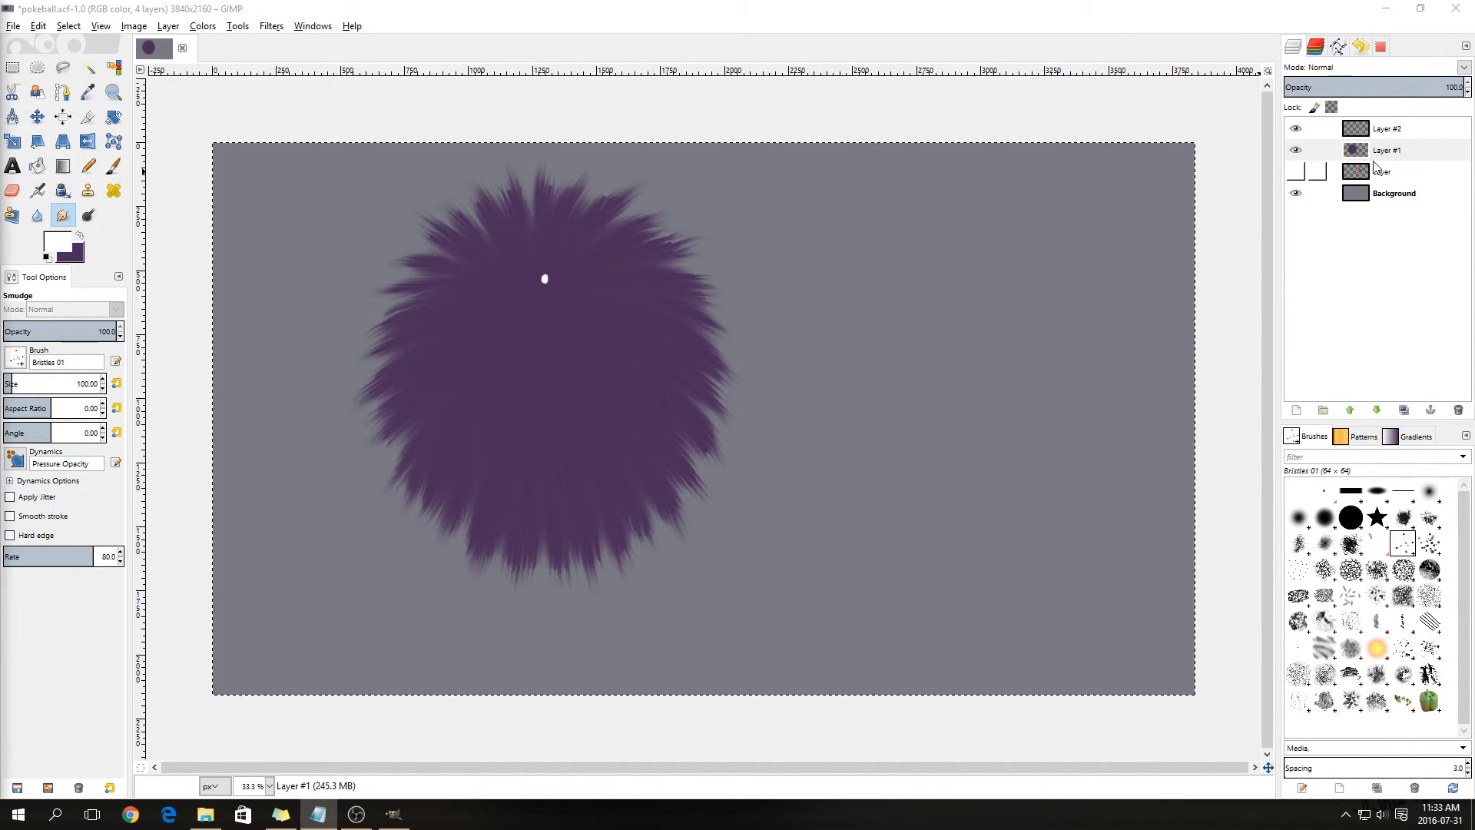
- Add a transparent 3840 × 2160 px layer directly above the purple body's layer
{"action": "right_click", "coordinate": [1386, 152]}
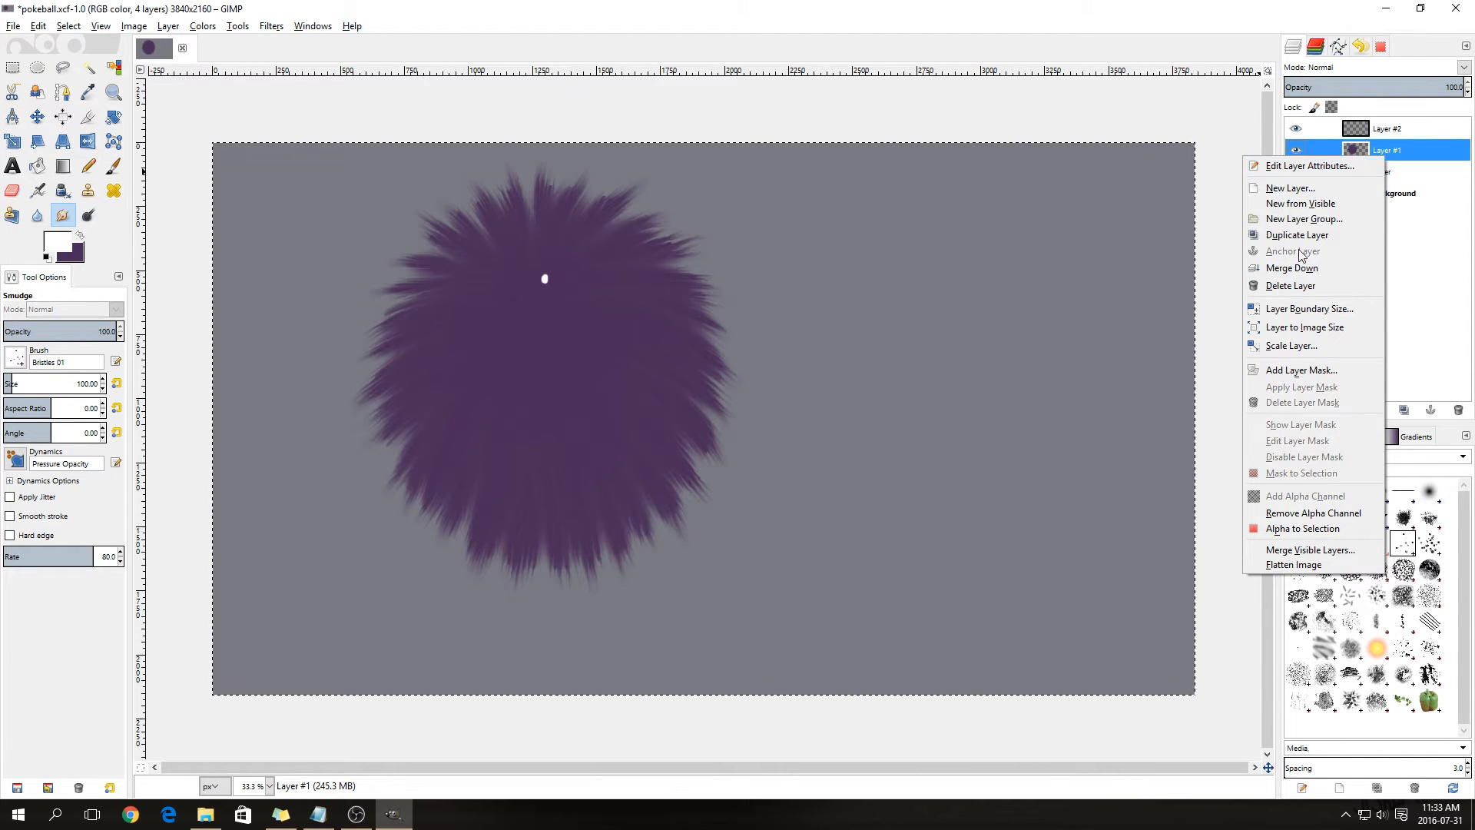
{"action": "left_click", "coordinate": [1317, 190]}
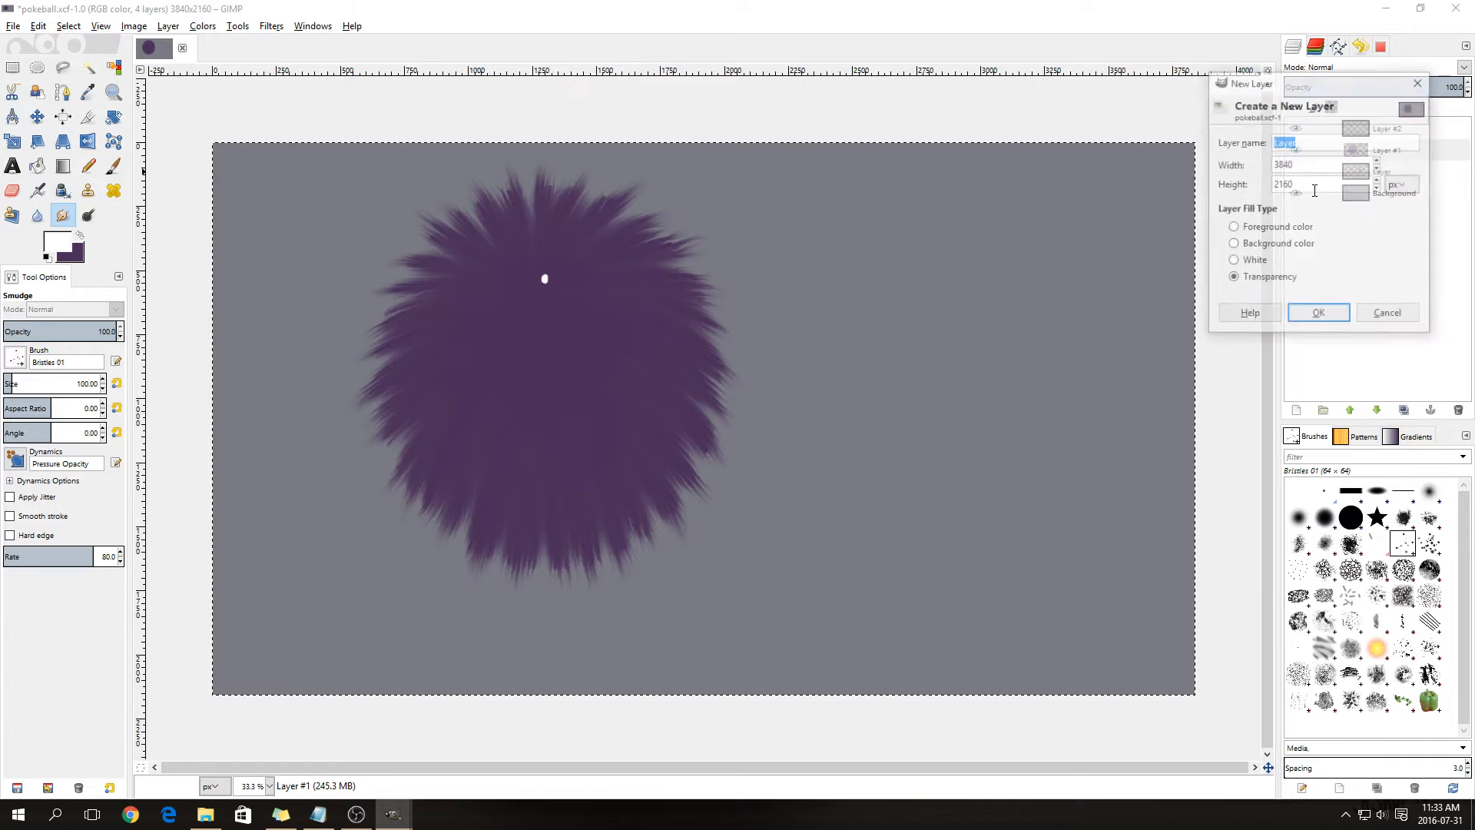
{"action": "left_click", "coordinate": [1318, 314]}
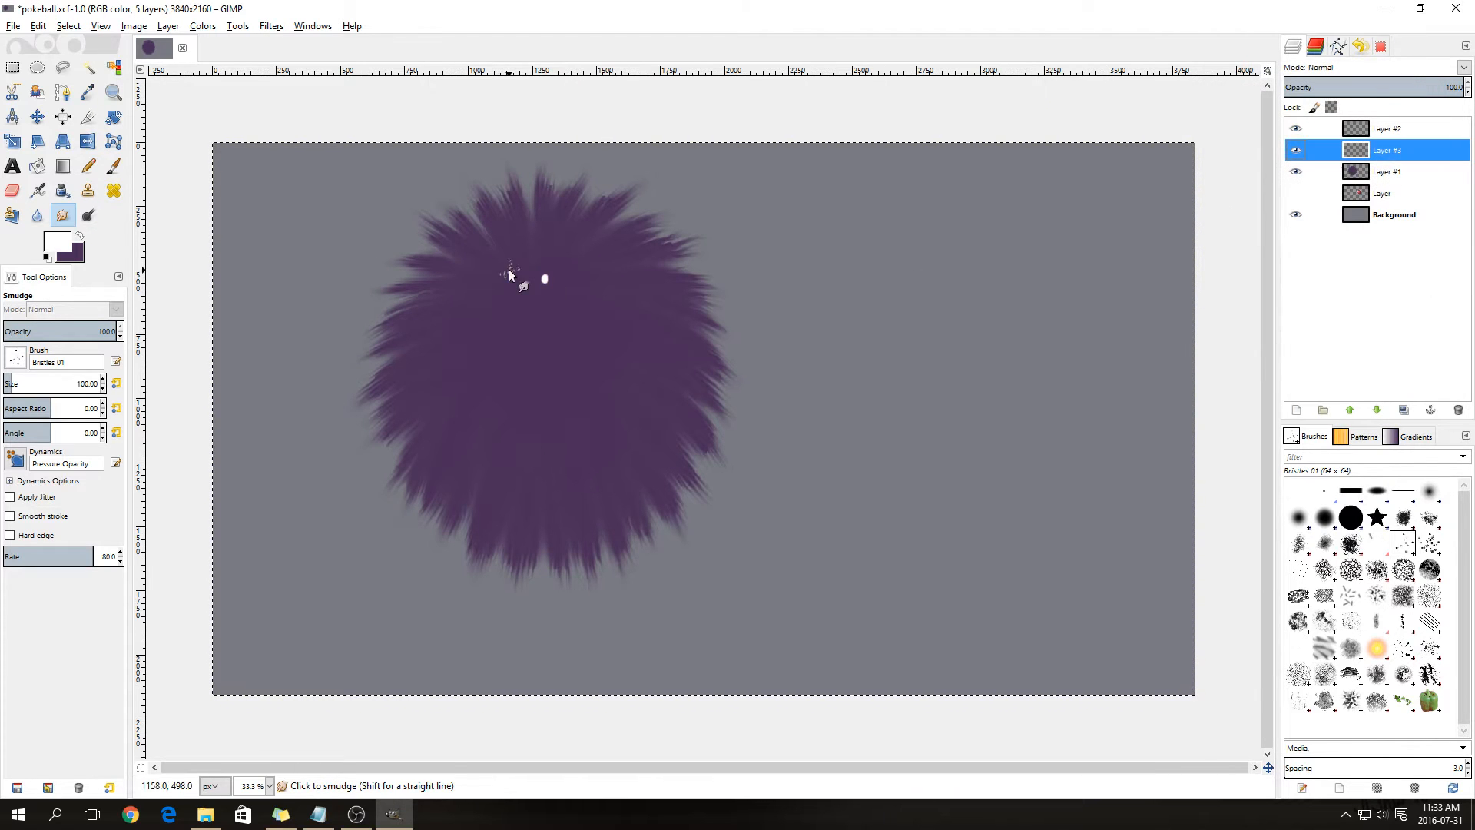
- Airbrush fine fur strands radiating over the body in lighter purple, color 653e77, using the Bristles 01 brush
{"action": "left_click", "coordinate": [80, 235]}
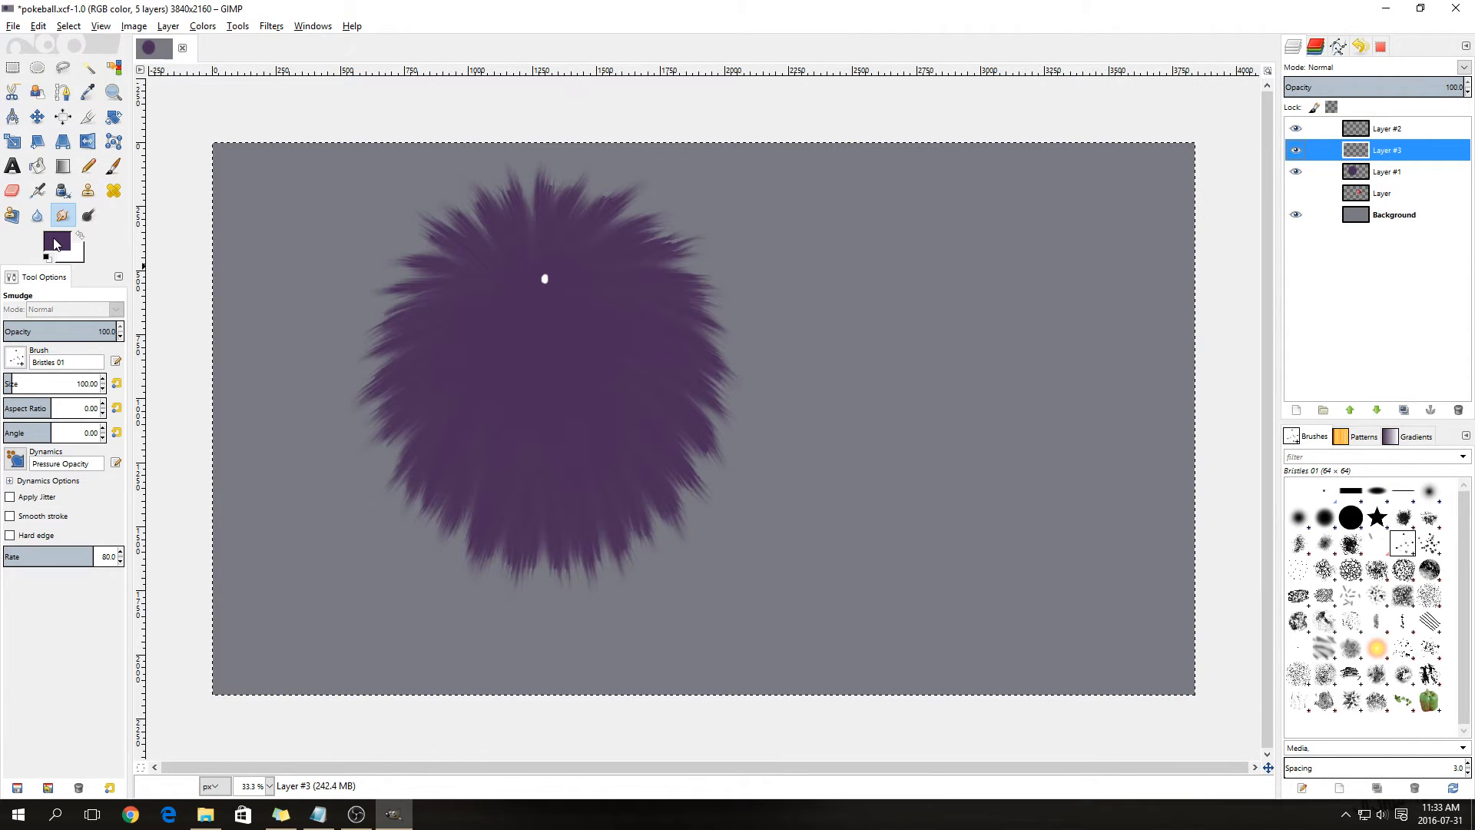
{"action": "left_click", "coordinate": [55, 245]}
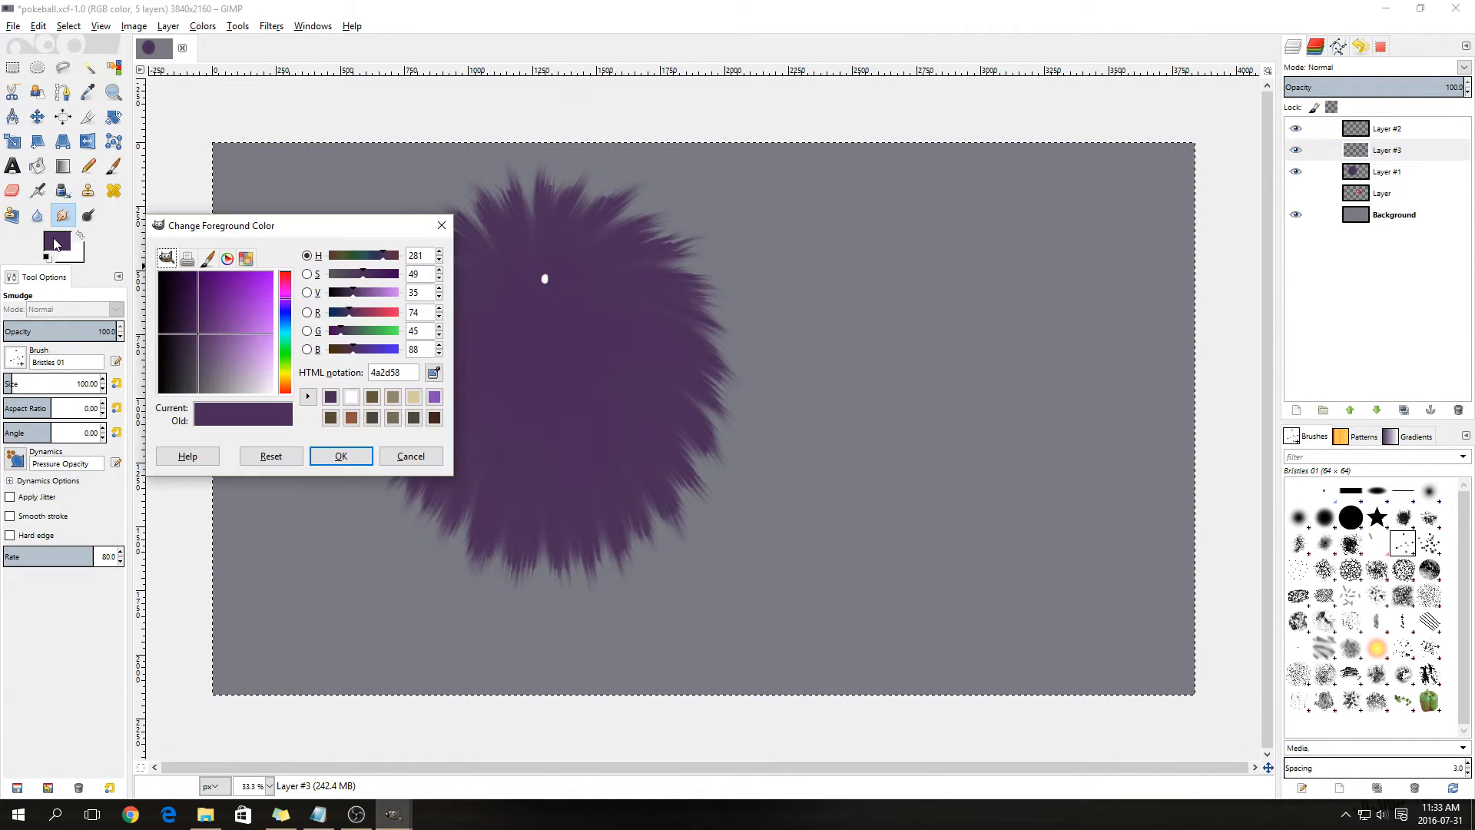
{"action": "left_click", "coordinate": [212, 335]}
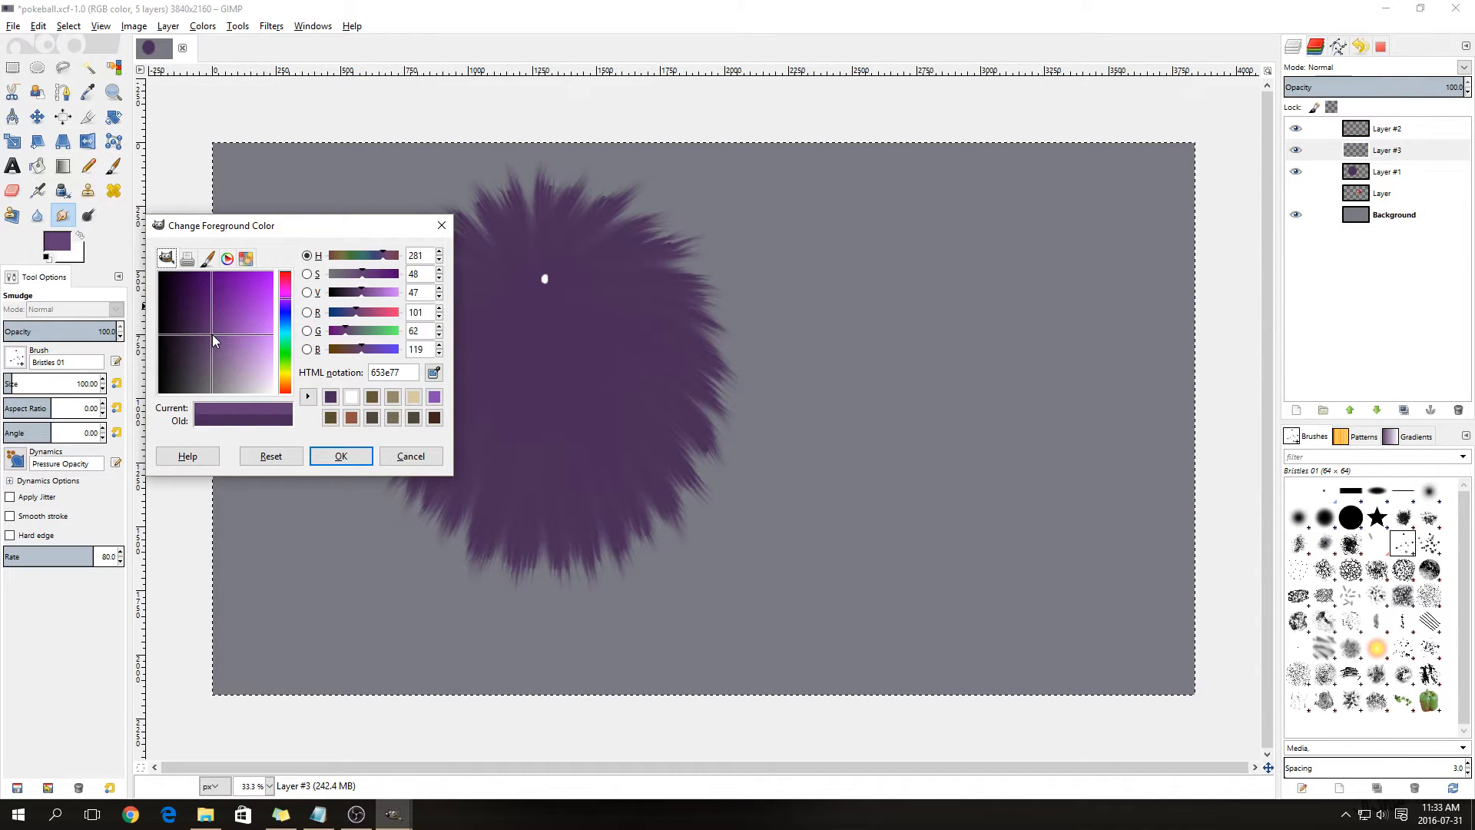
{"action": "left_click", "coordinate": [334, 454]}
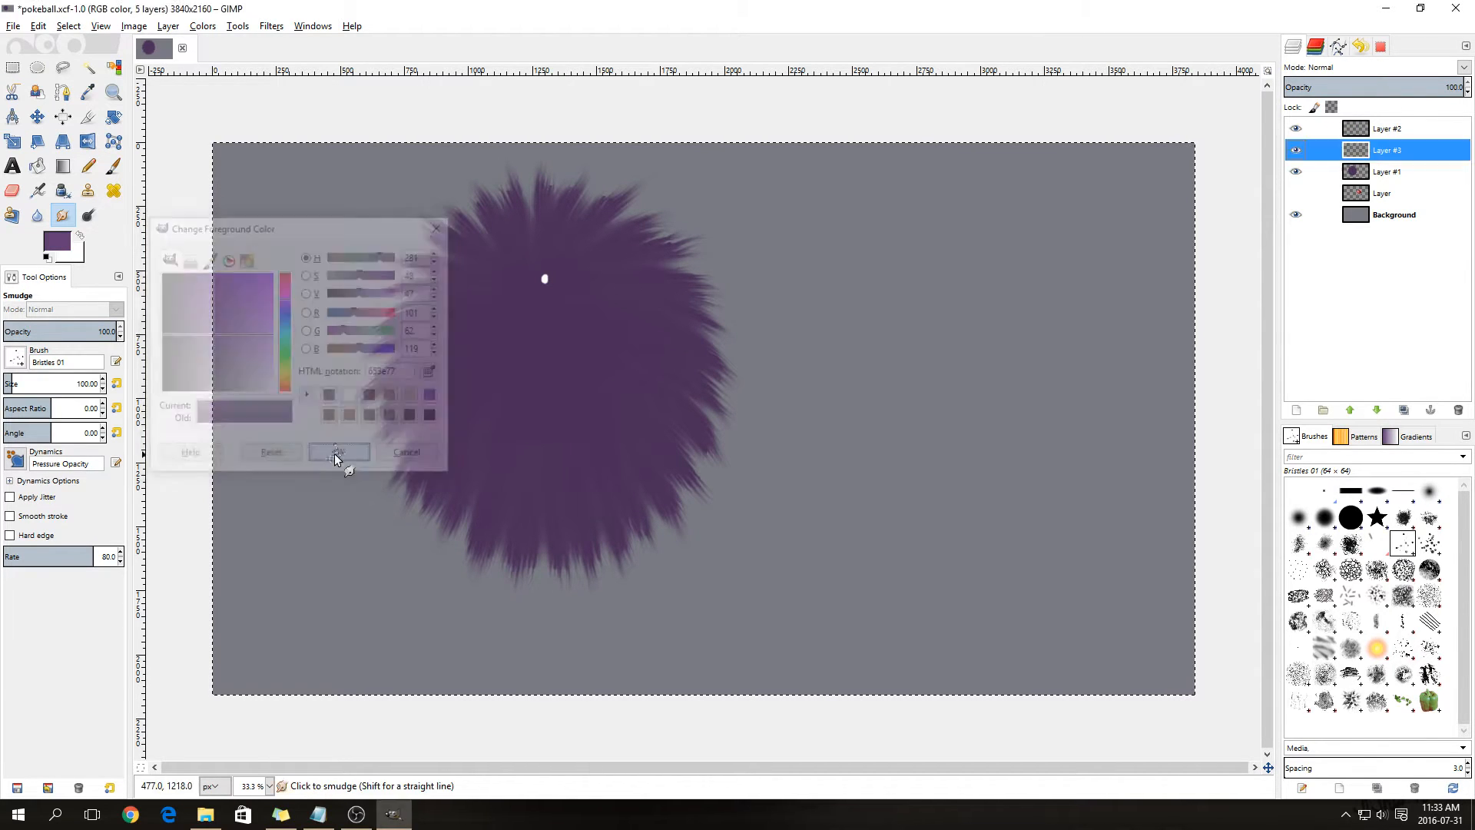
{"action": "left_click", "coordinate": [39, 192]}
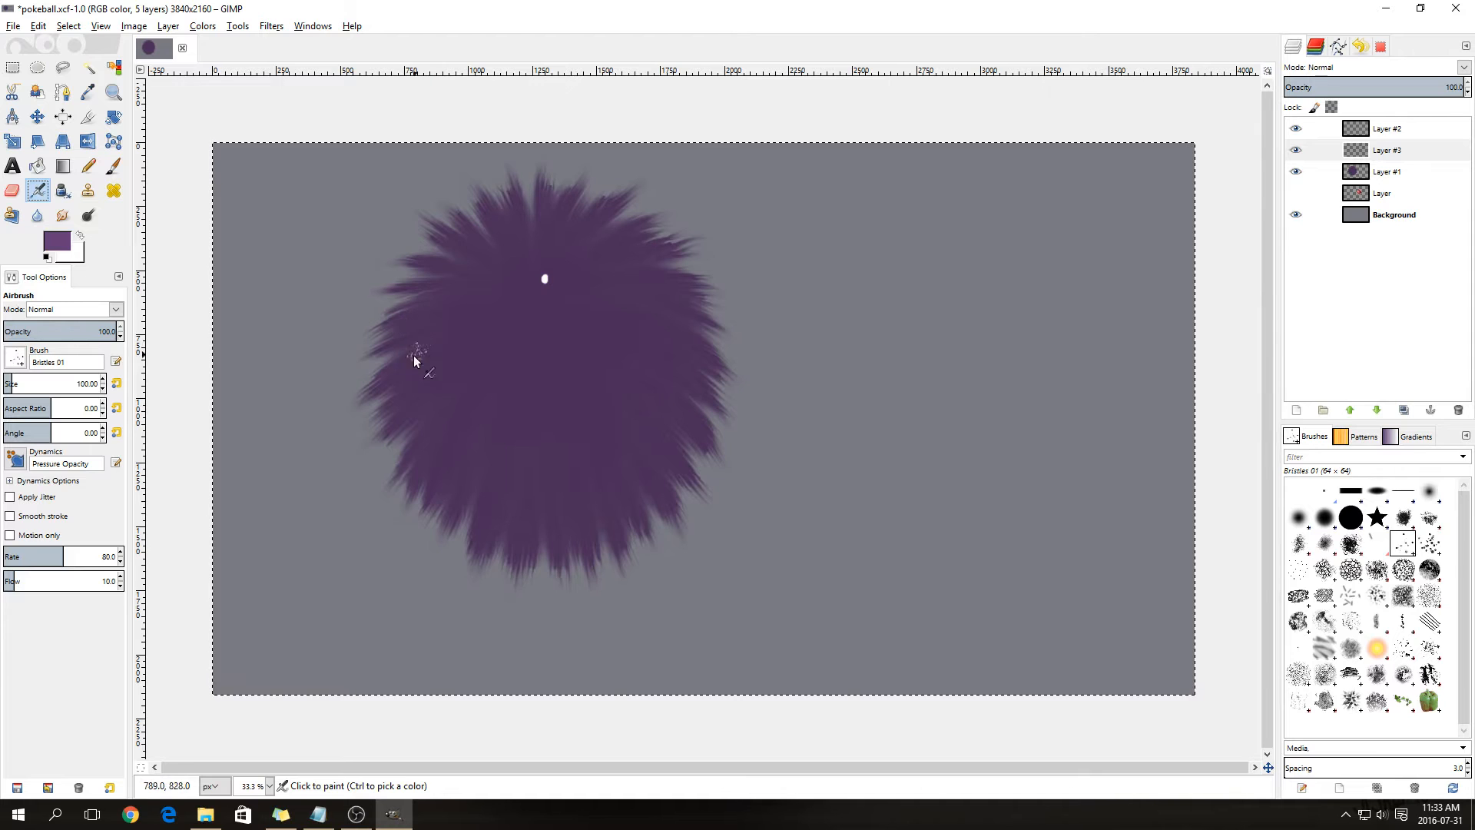
{"action": "scroll", "coordinate": [445, 477], "scroll_direction": "up", "scroll_amount": 1}
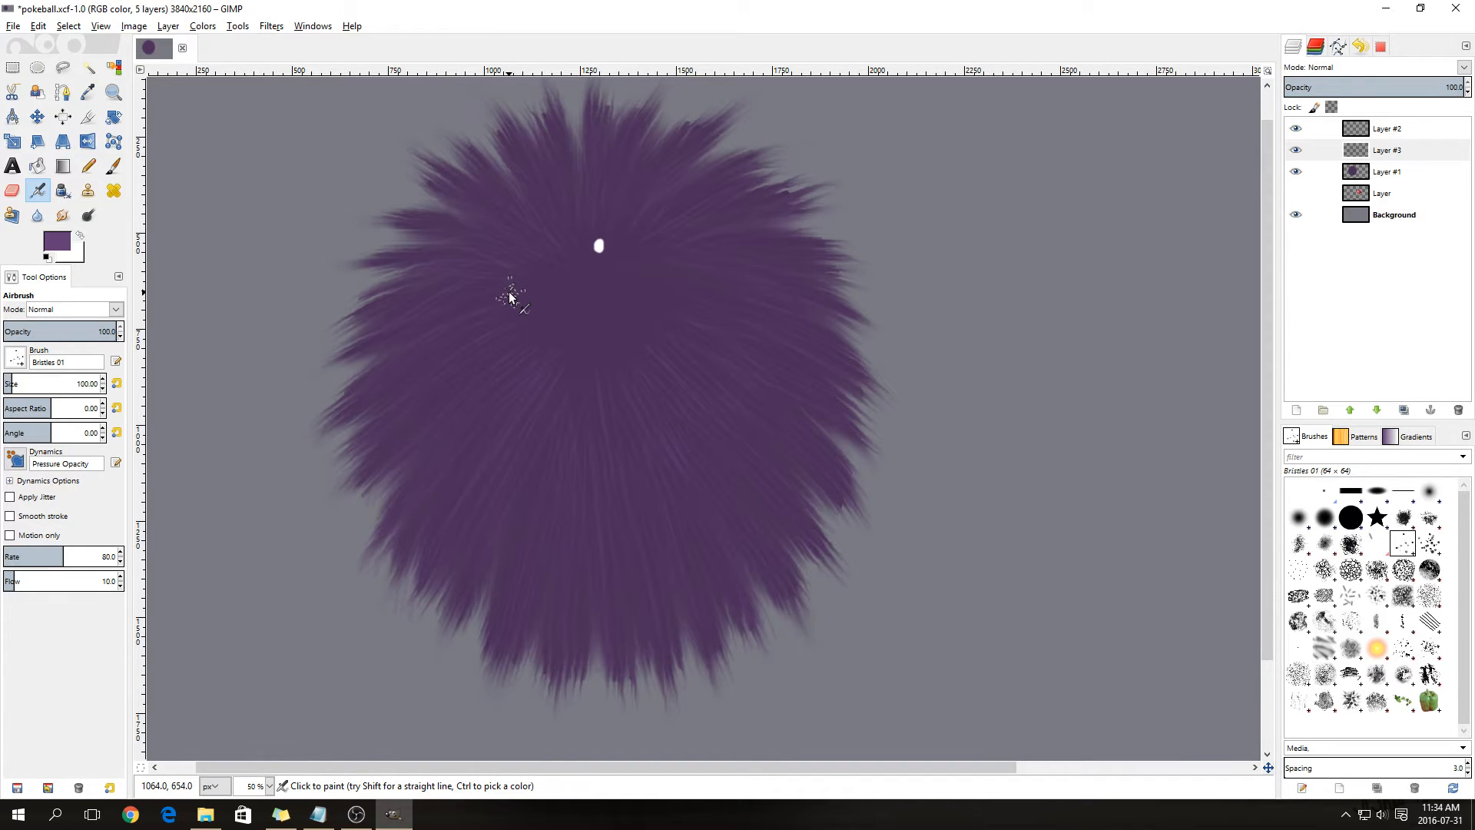
- Airbrush brighter fur strands in color 7d4b94 radiating from the crown across the body
{"action": "left_click", "coordinate": [58, 244]}
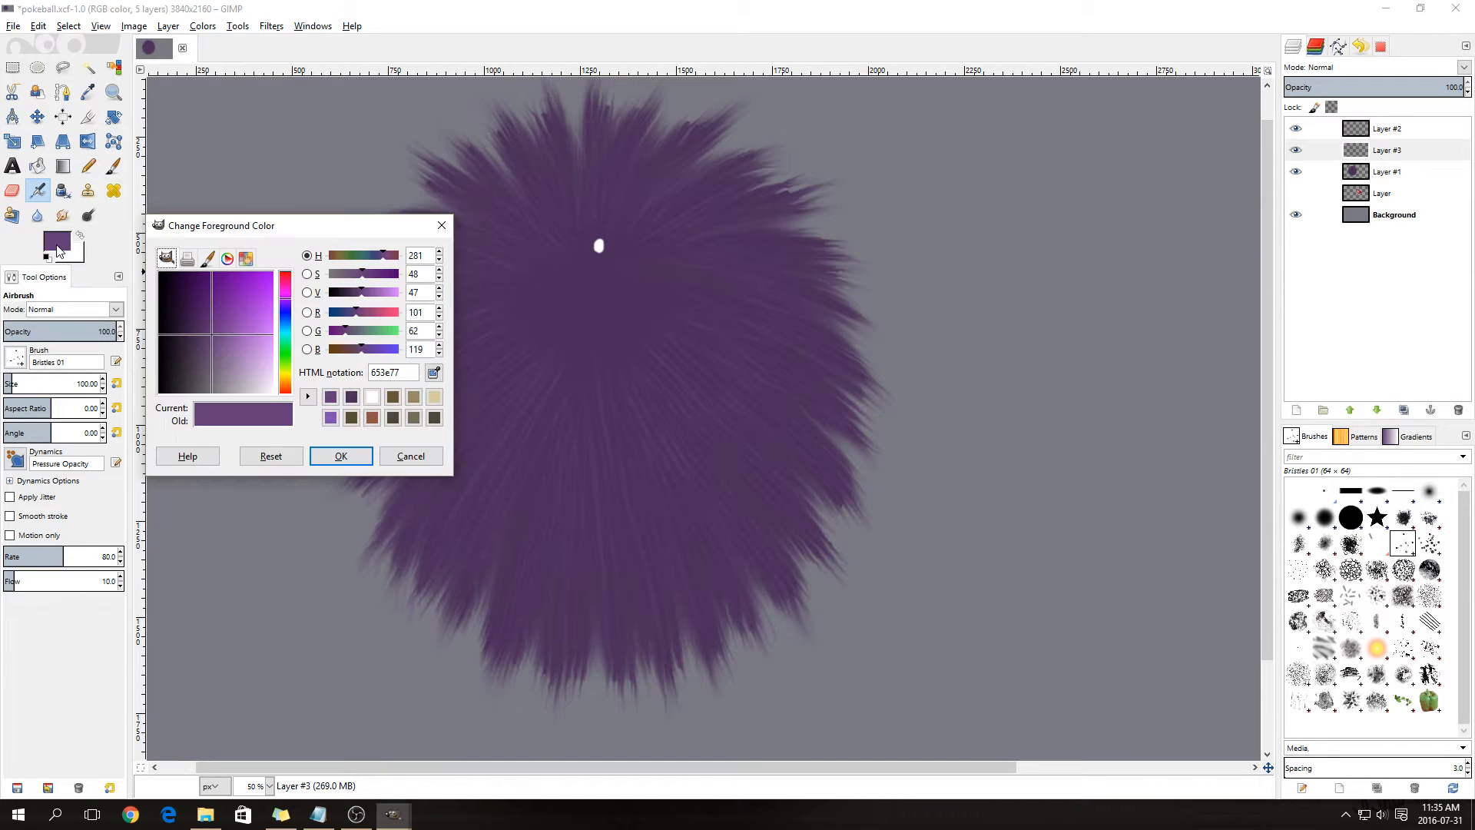
{"action": "left_click", "coordinate": [226, 339]}
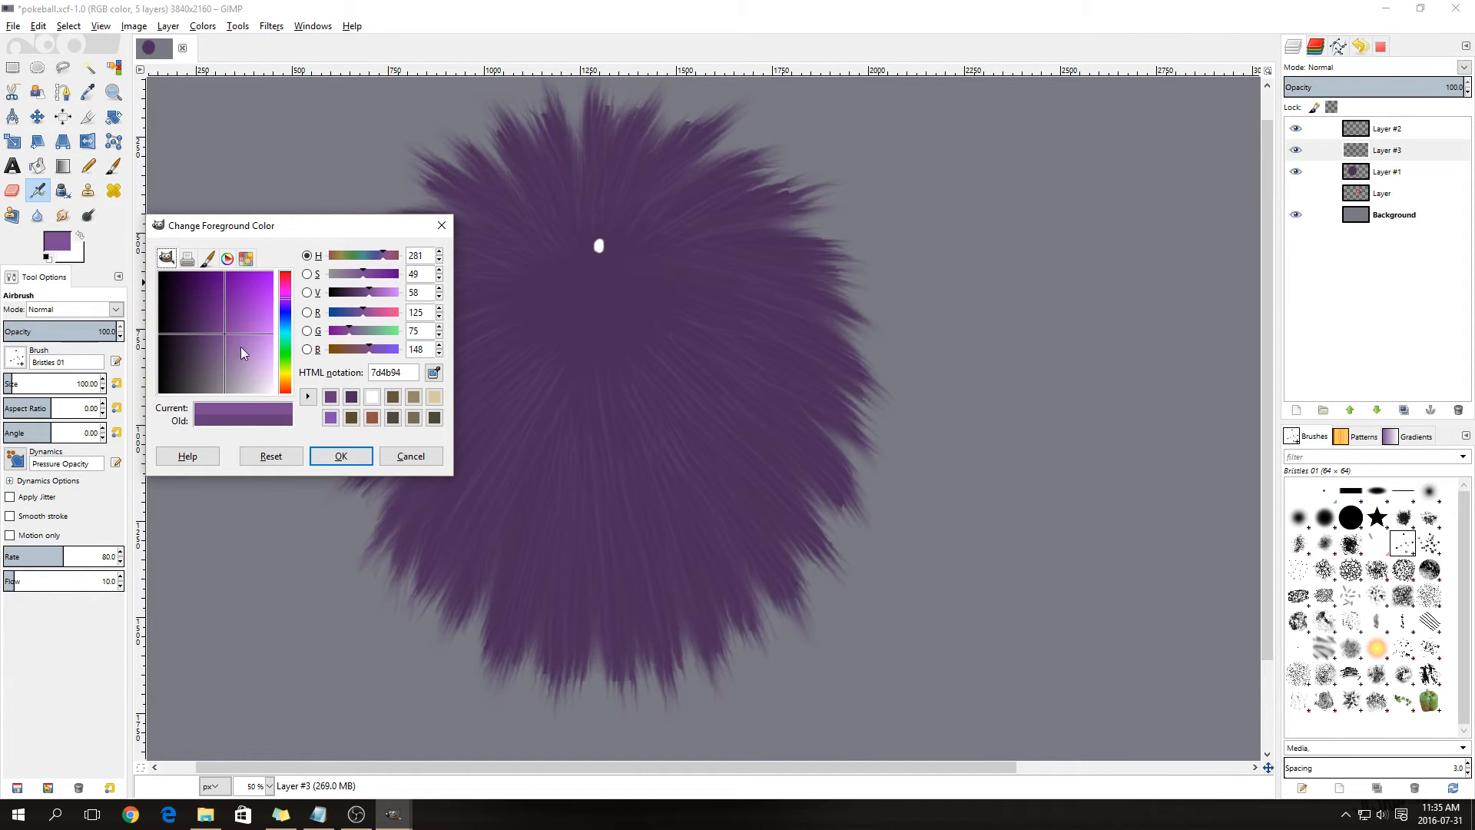
{"action": "left_click", "coordinate": [341, 457]}
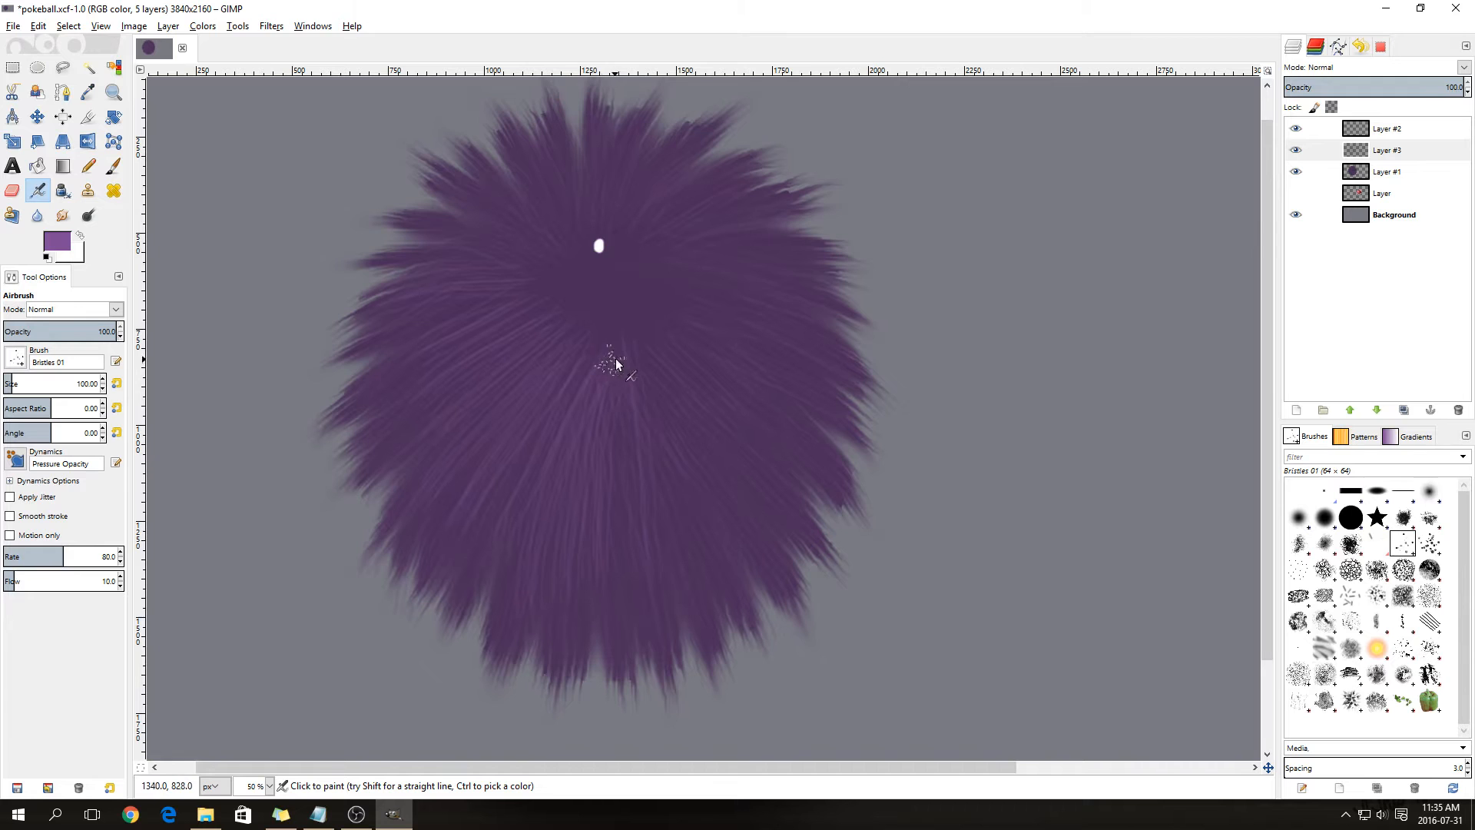
{"action": "key", "text": "ctrl"}
{"action": "key", "text": "ctrl"}
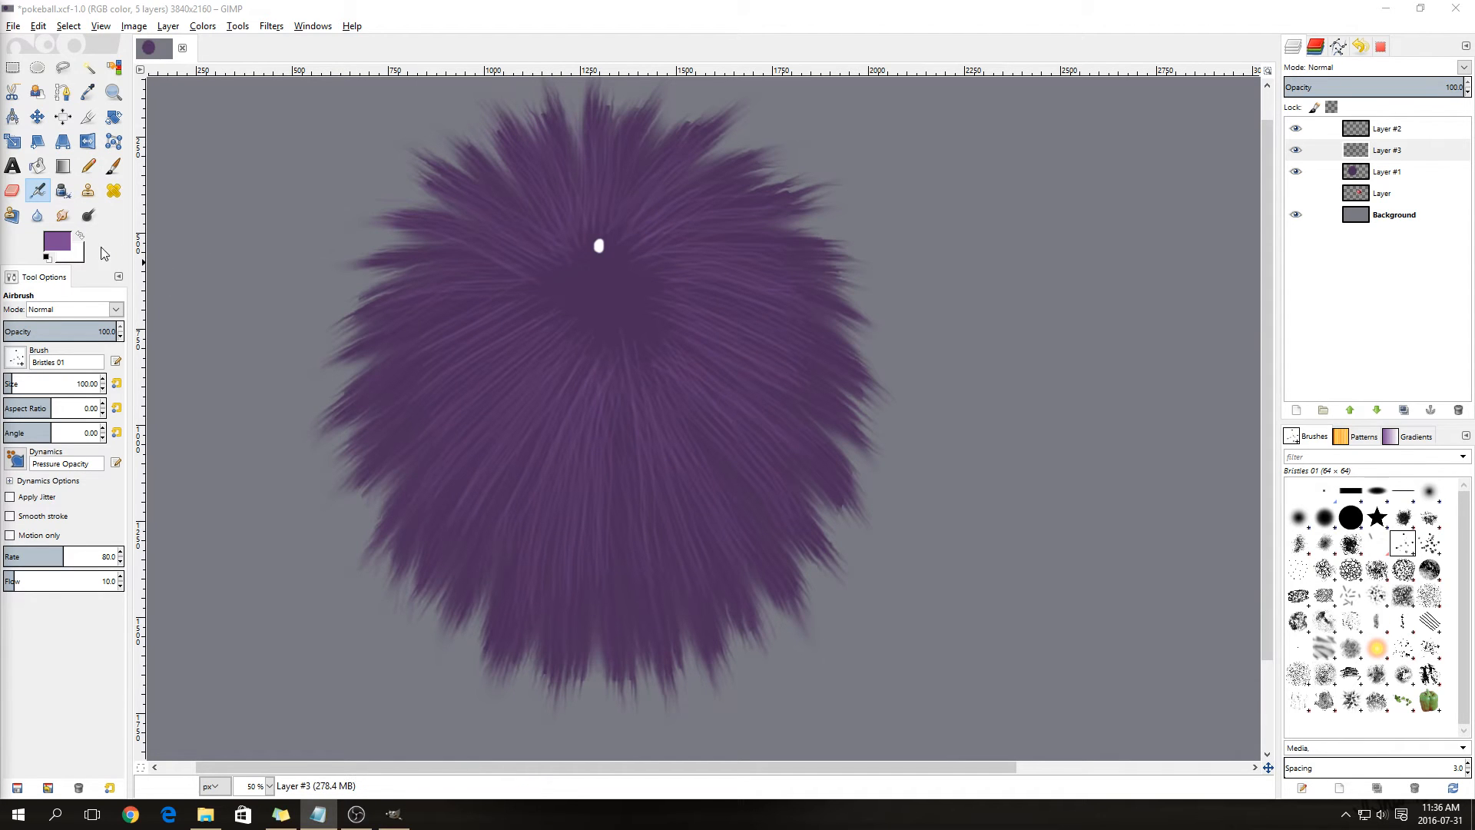
- Airbrush highlight fur strands in color 955ab1 around the crown near the white dot
{"action": "left_click", "coordinate": [55, 244]}
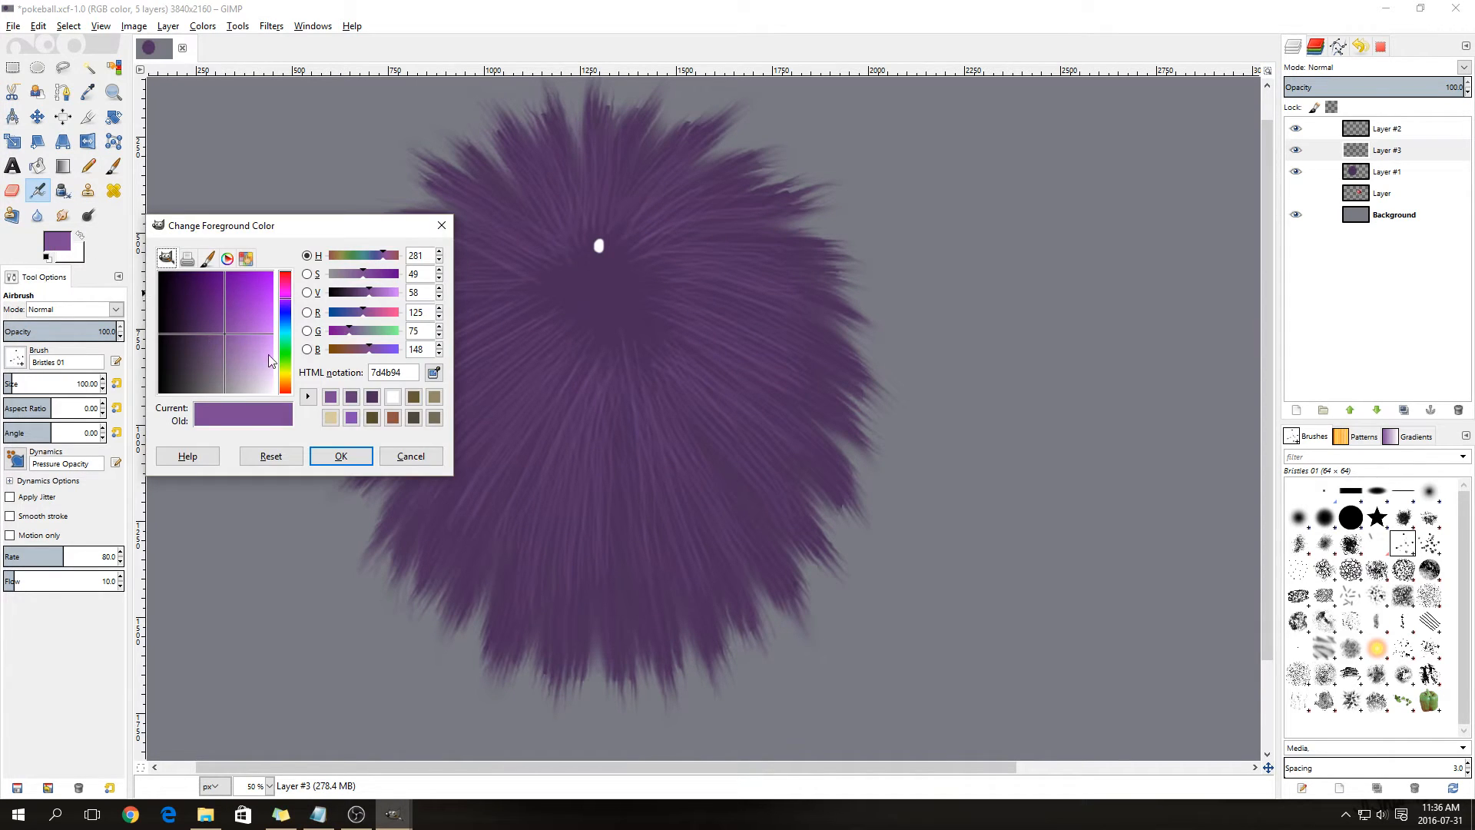
{"action": "left_click", "coordinate": [238, 333]}
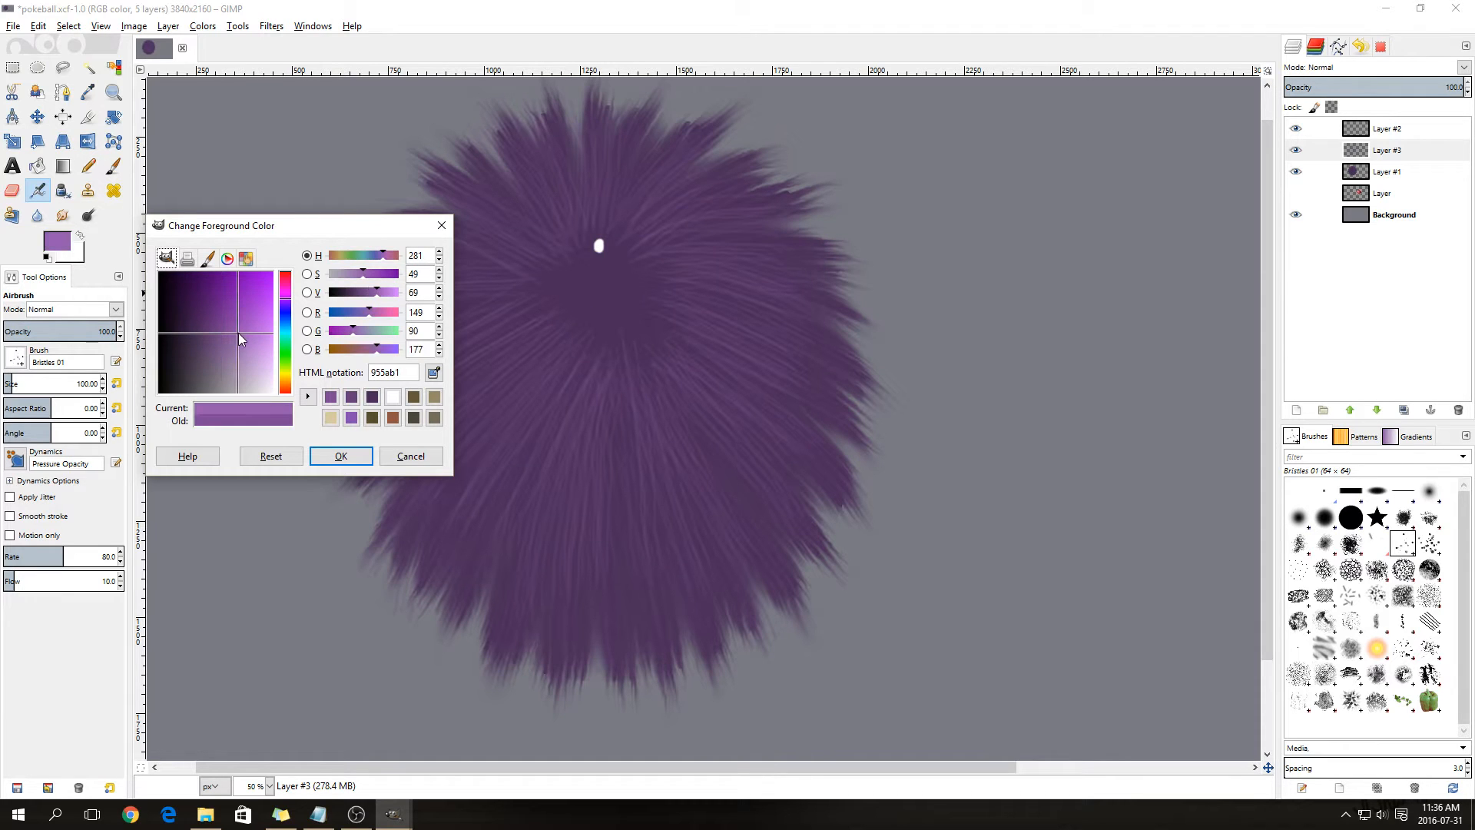
{"action": "left_click", "coordinate": [341, 456]}
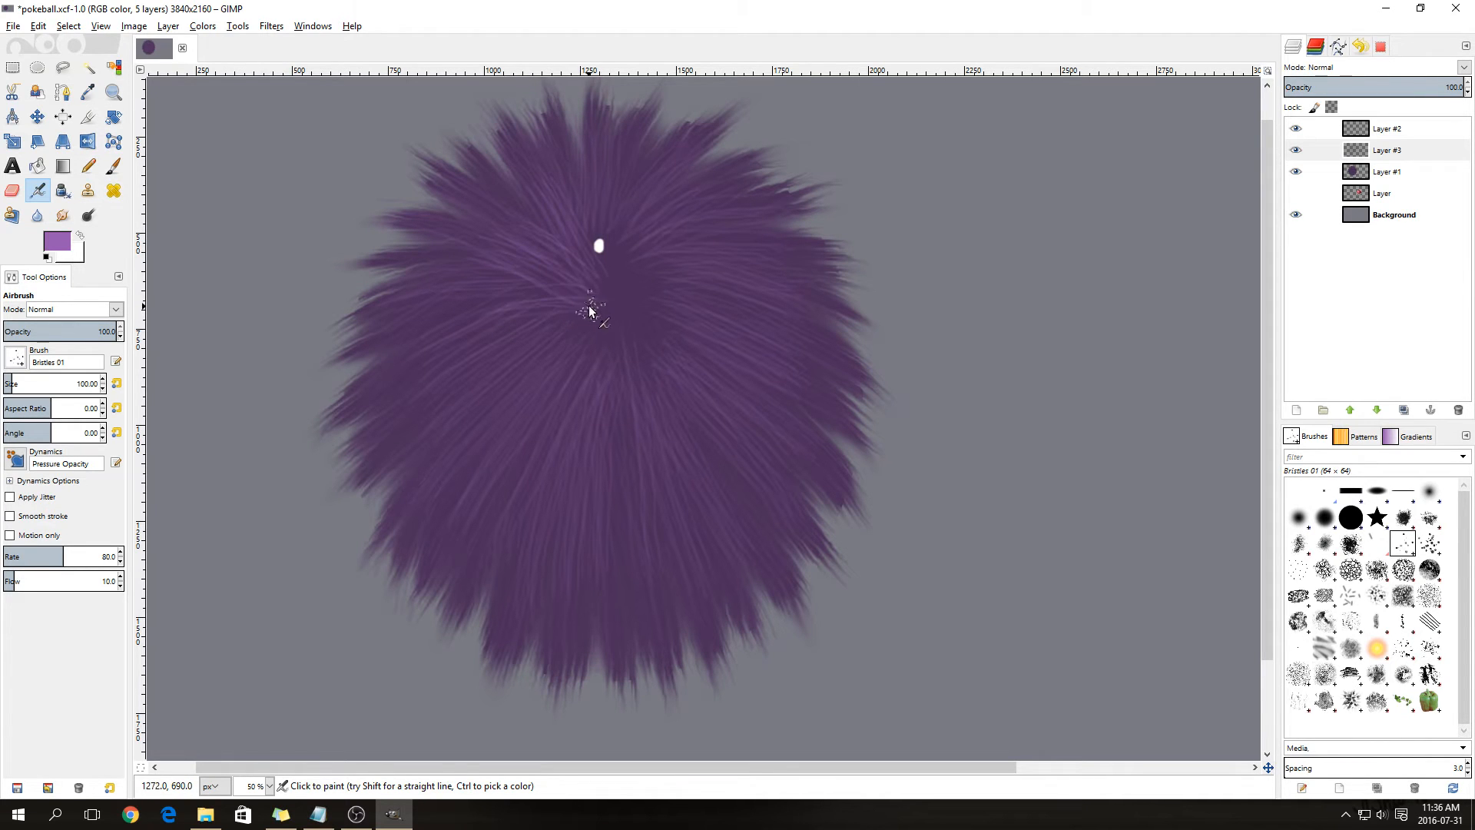
{"action": "mouse_move", "coordinate": [598, 316]}
{"action": "left_mouse_down"}
{"action": "mouse_move", "coordinate": [545, 355]}
{"action": "mouse_move", "coordinate": [609, 383]}
{"action": "mouse_move", "coordinate": [657, 382]}
{"action": "left_mouse_up"}
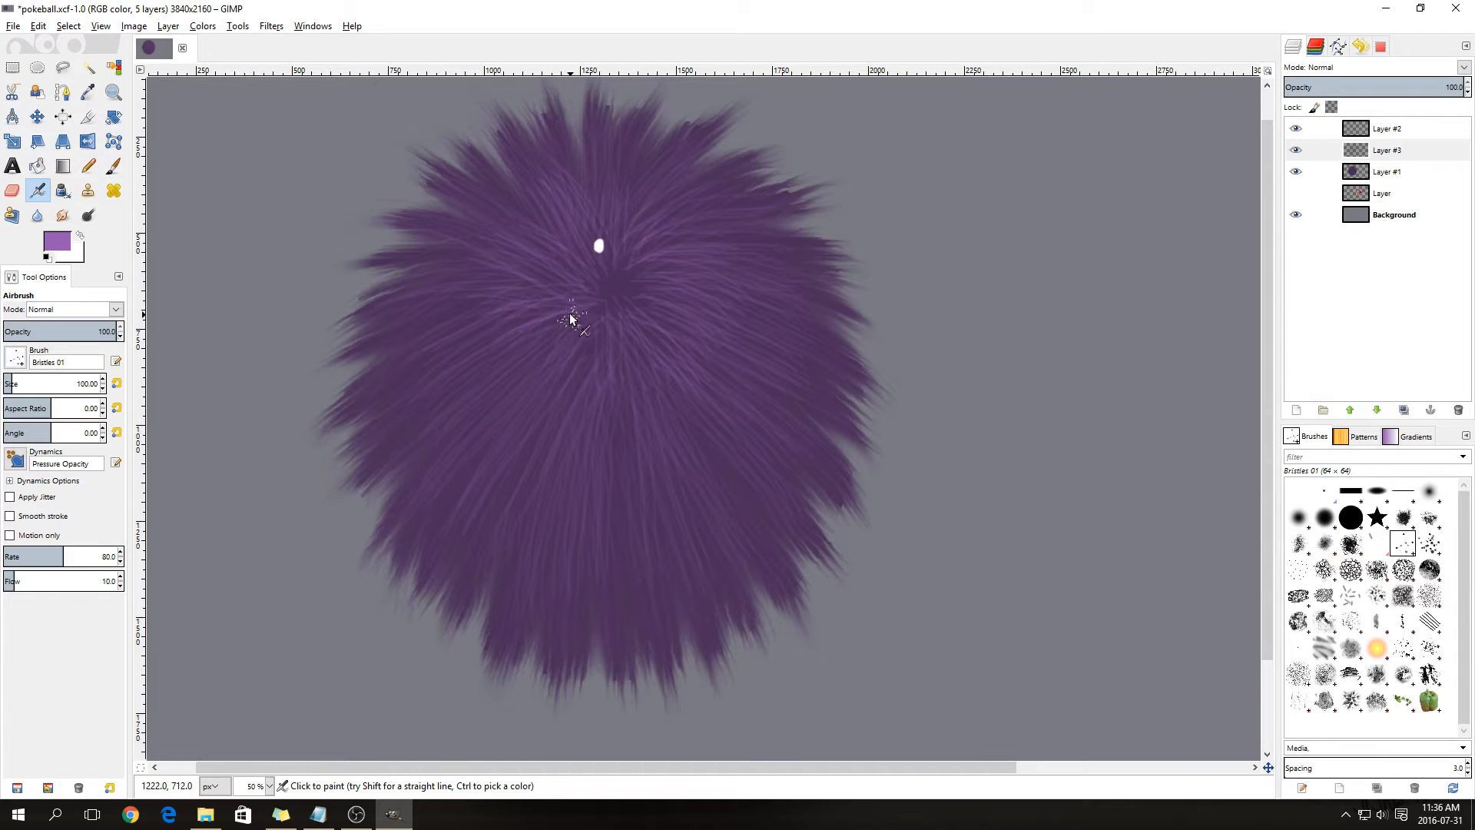
- Merge the layer of airbrushed fur strands down into the purple body's layer
{"action": "left_click", "coordinate": [1380, 150]}
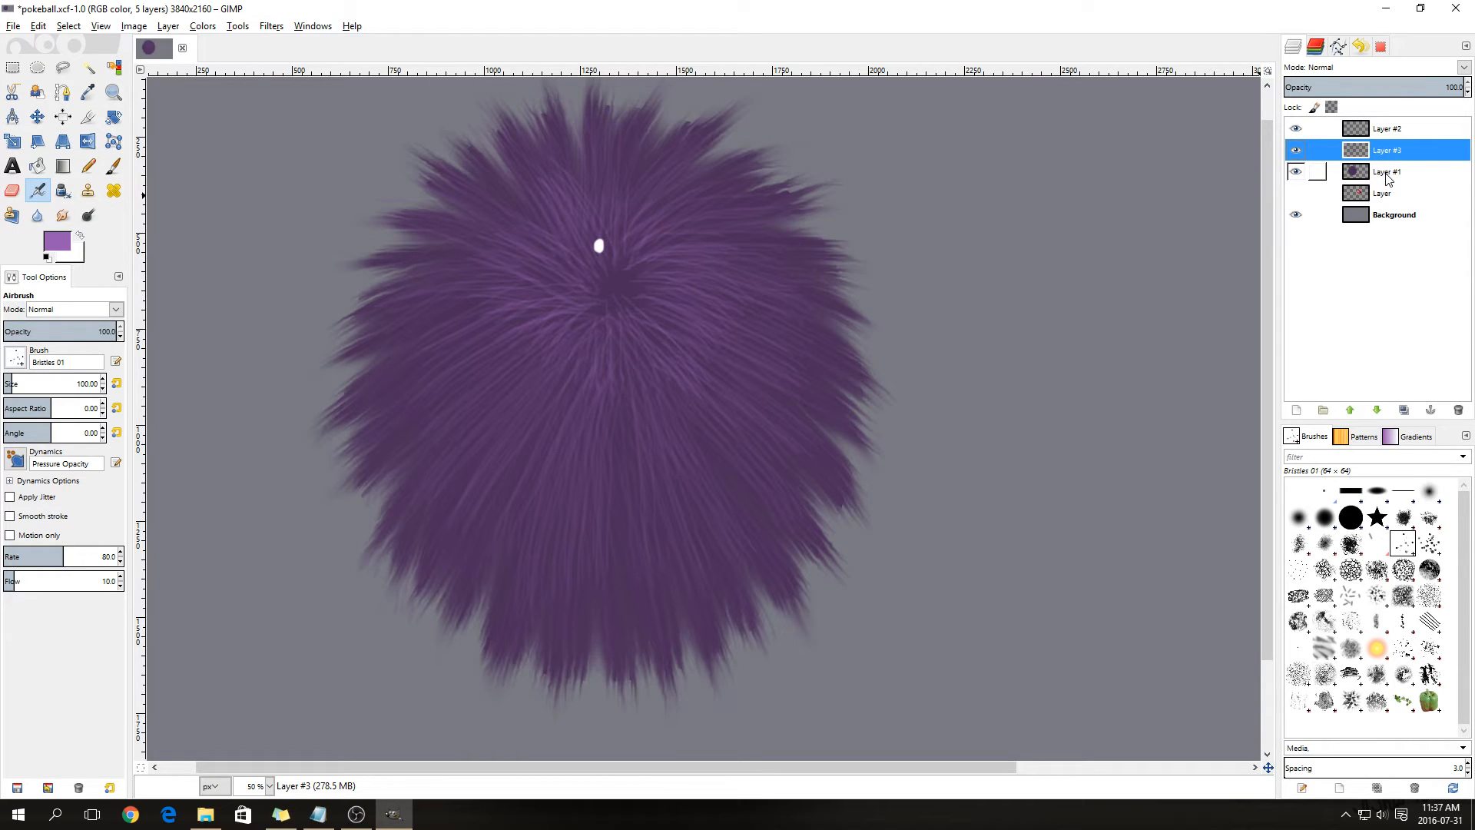
{"action": "right_click", "coordinate": [1385, 156]}
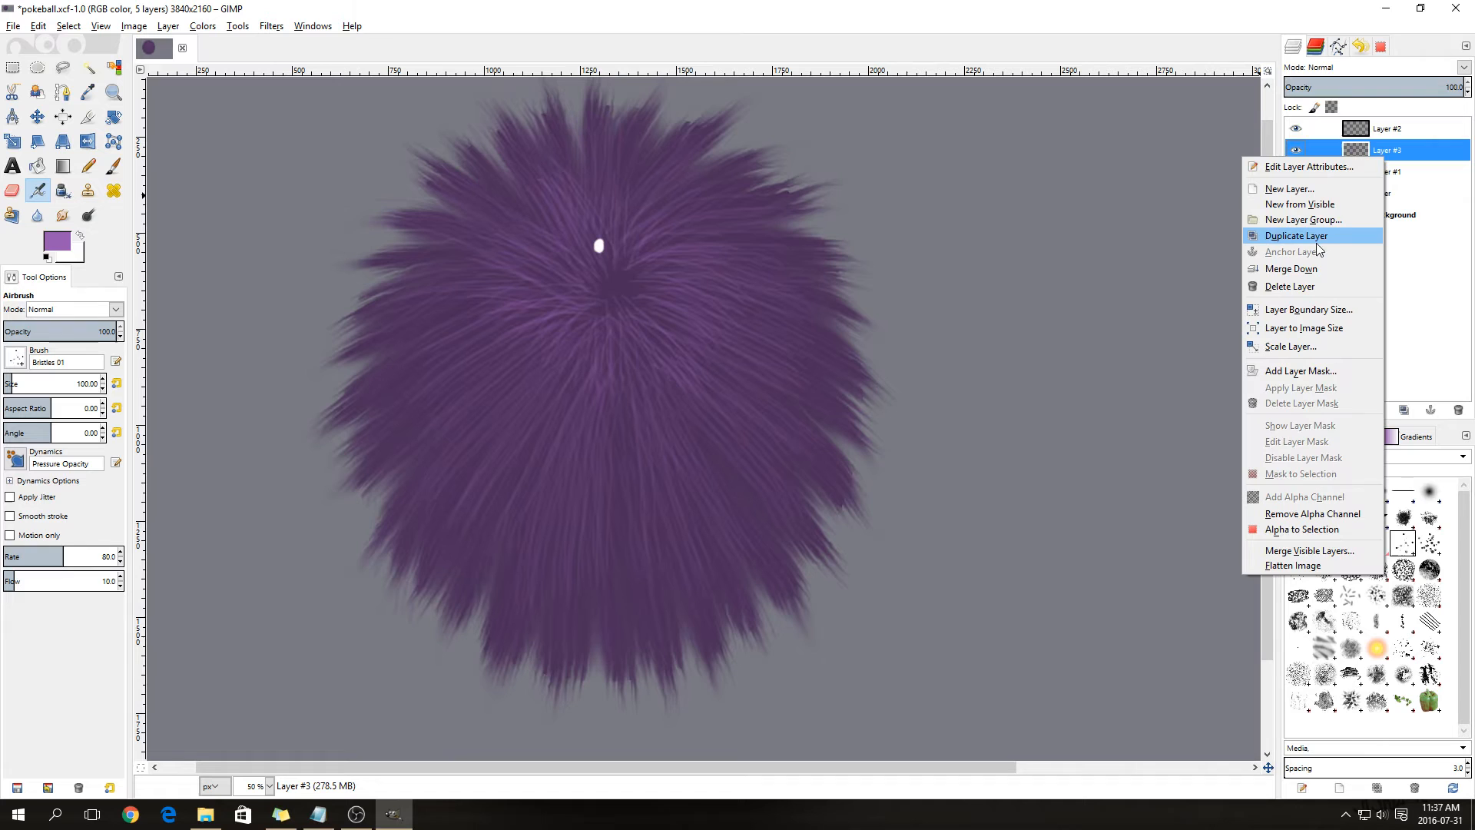
{"action": "left_click", "coordinate": [1310, 269]}
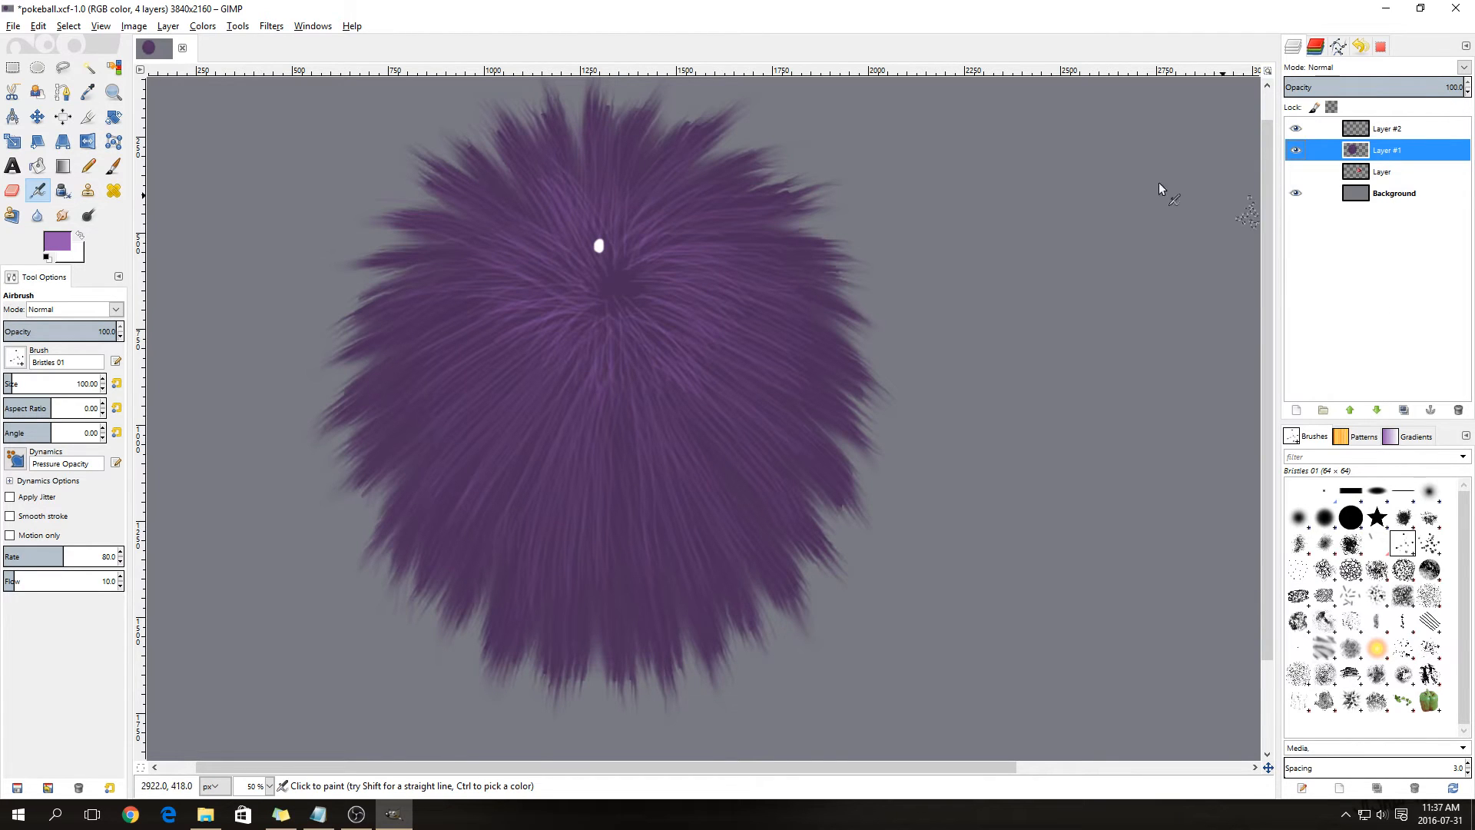
- Add a transparent 3840 × 2160 px layer directly above the body's layer and set its blend mode to Multiply
{"action": "right_click", "coordinate": [1379, 149]}
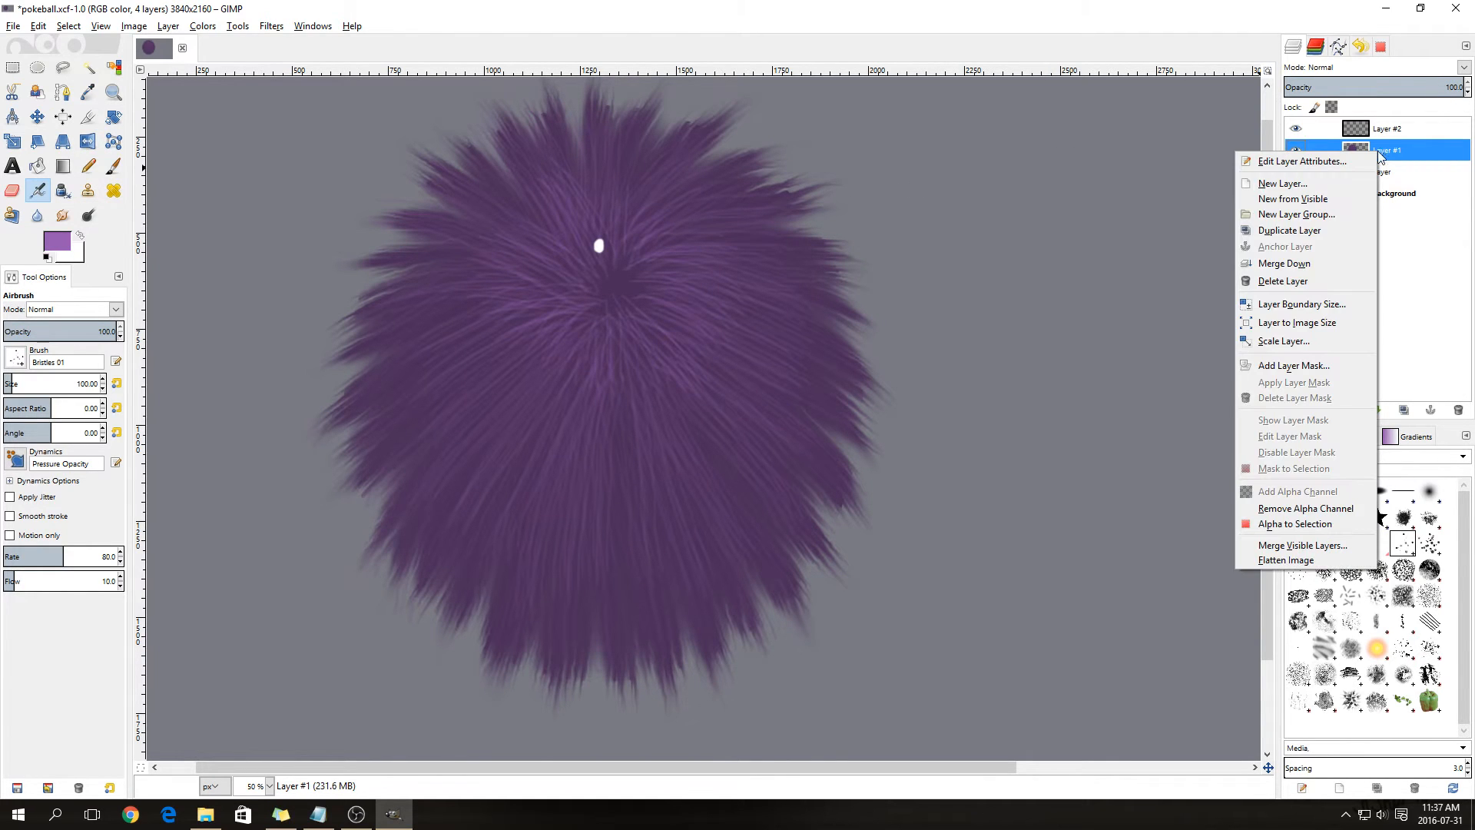
{"action": "left_click", "coordinate": [1323, 187]}
{"action": "left_click", "coordinate": [1311, 304]}
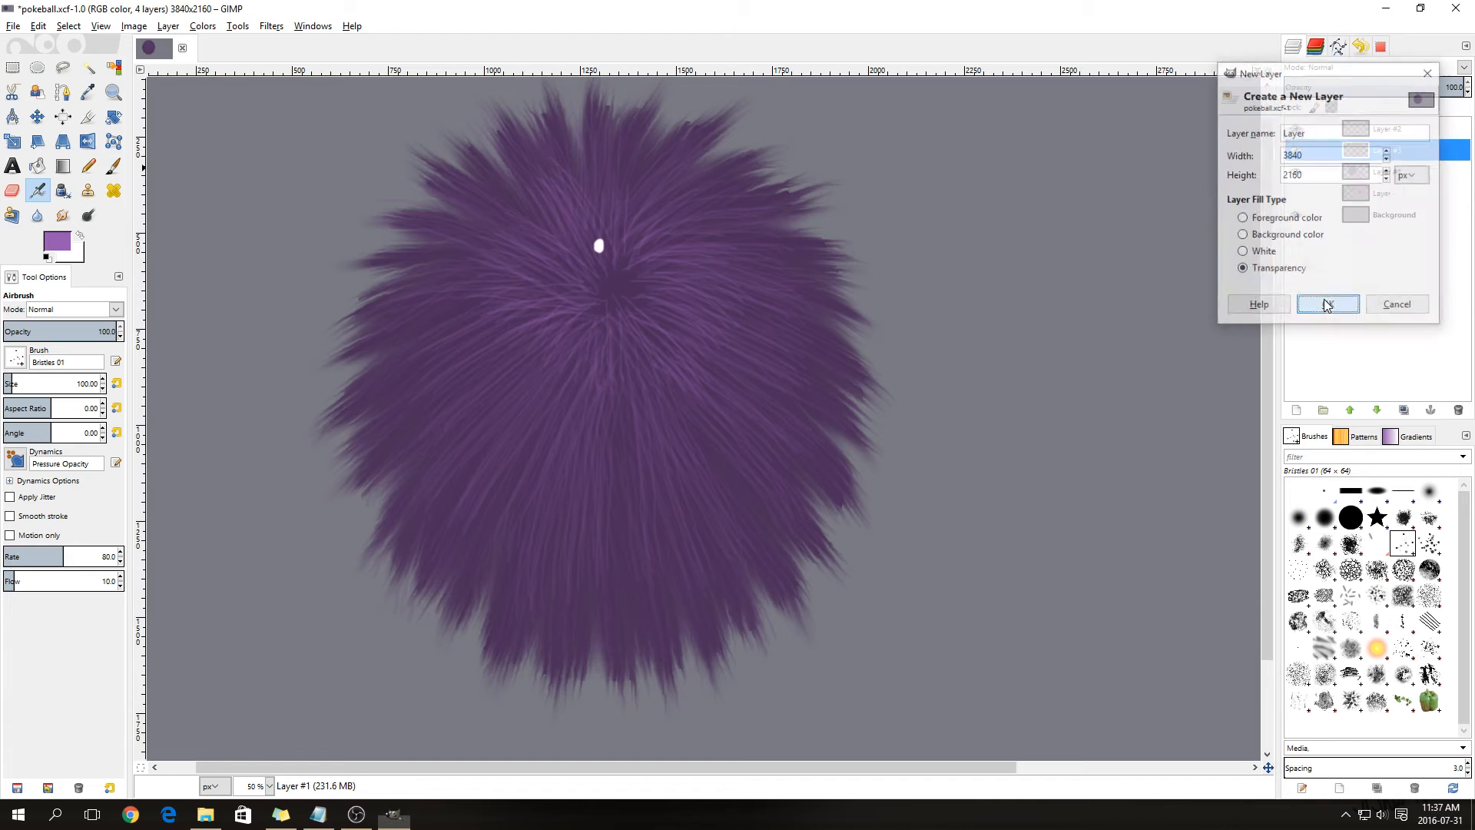
{"action": "left_click", "coordinate": [1336, 69]}
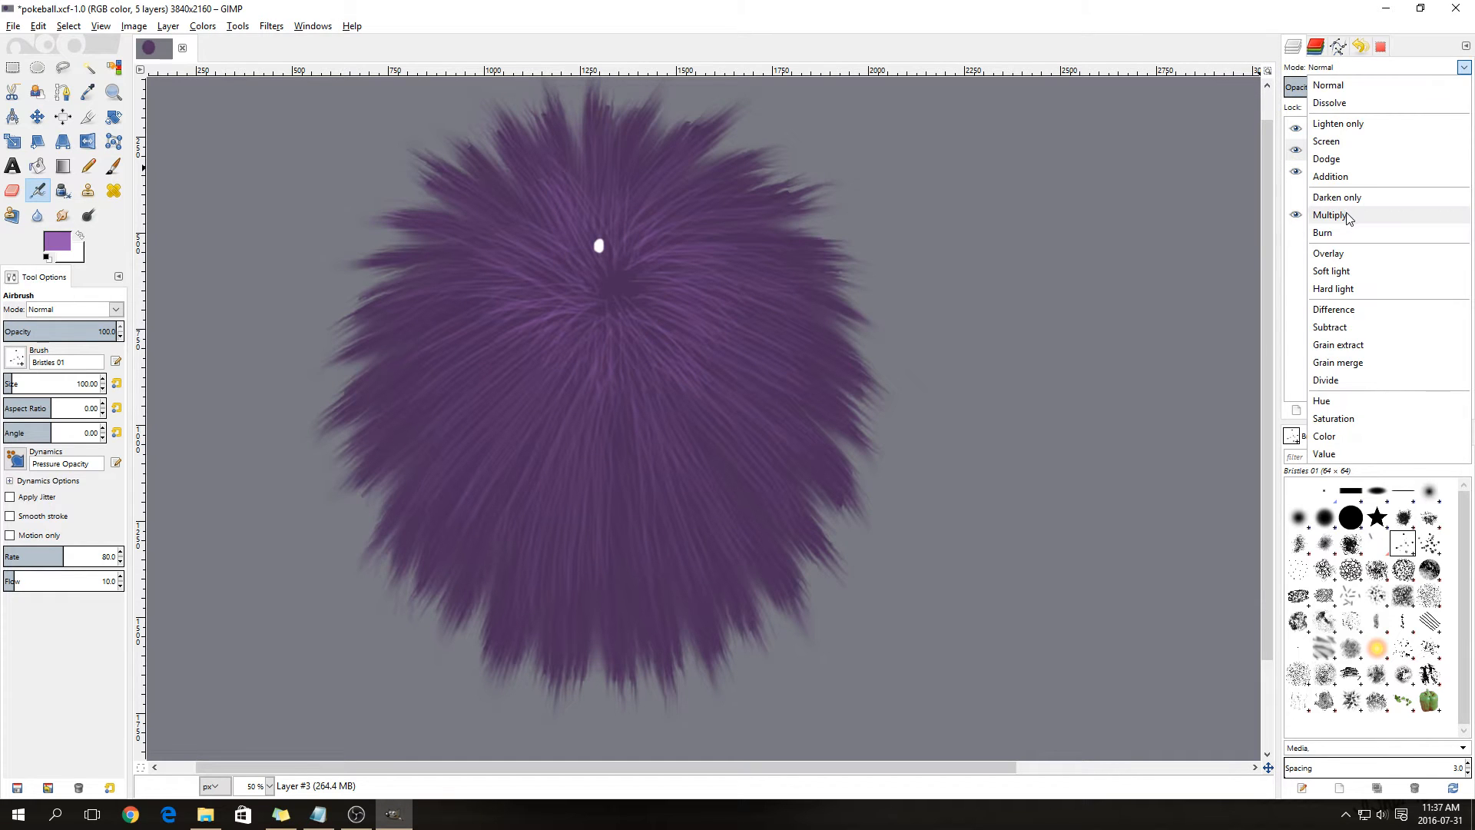
{"action": "left_click", "coordinate": [1348, 216]}
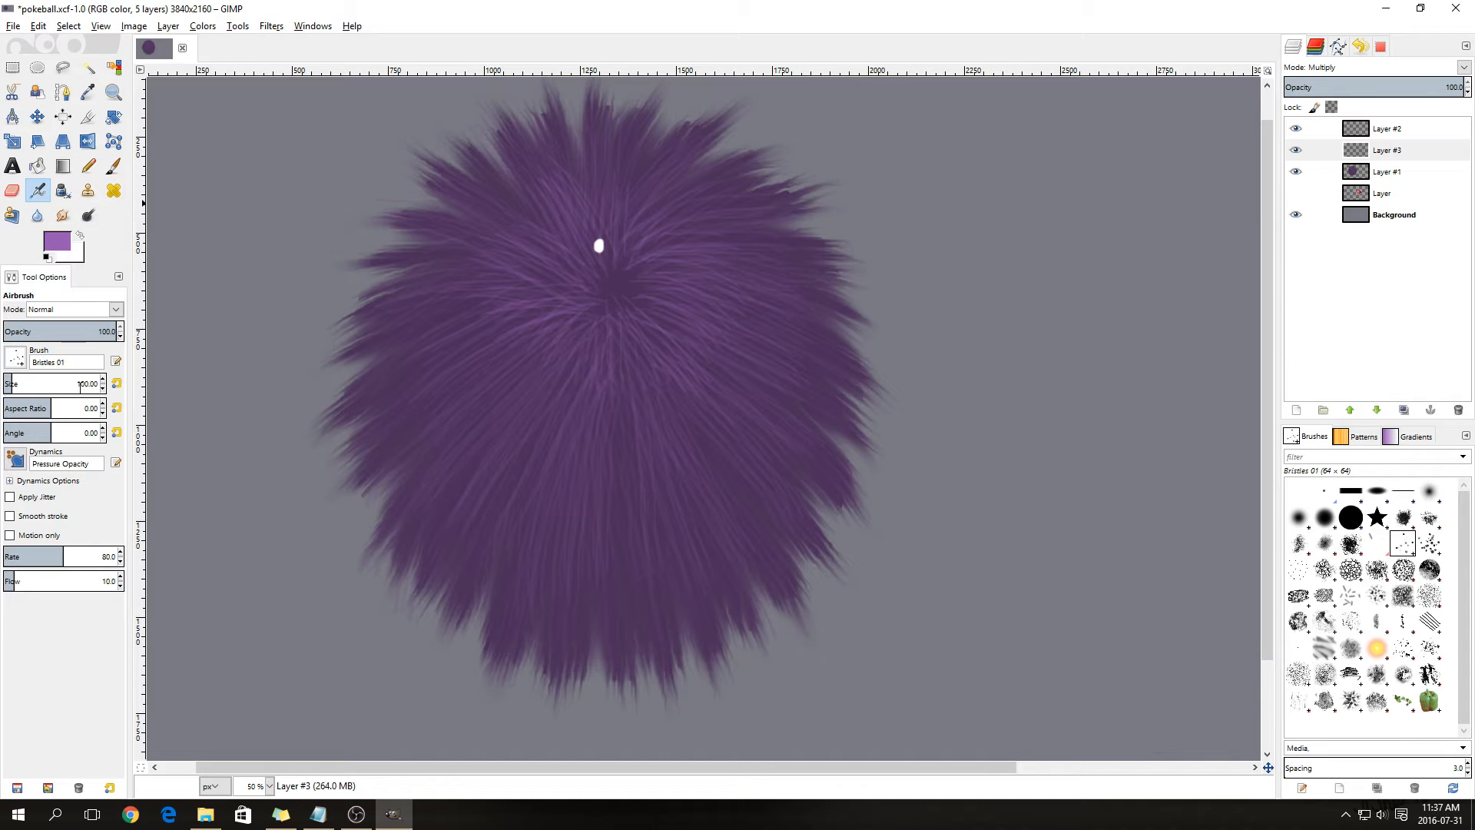
- Set the airbrush to the 2. Hardness 050 brush at size 500
{"action": "left_click", "coordinate": [16, 358]}
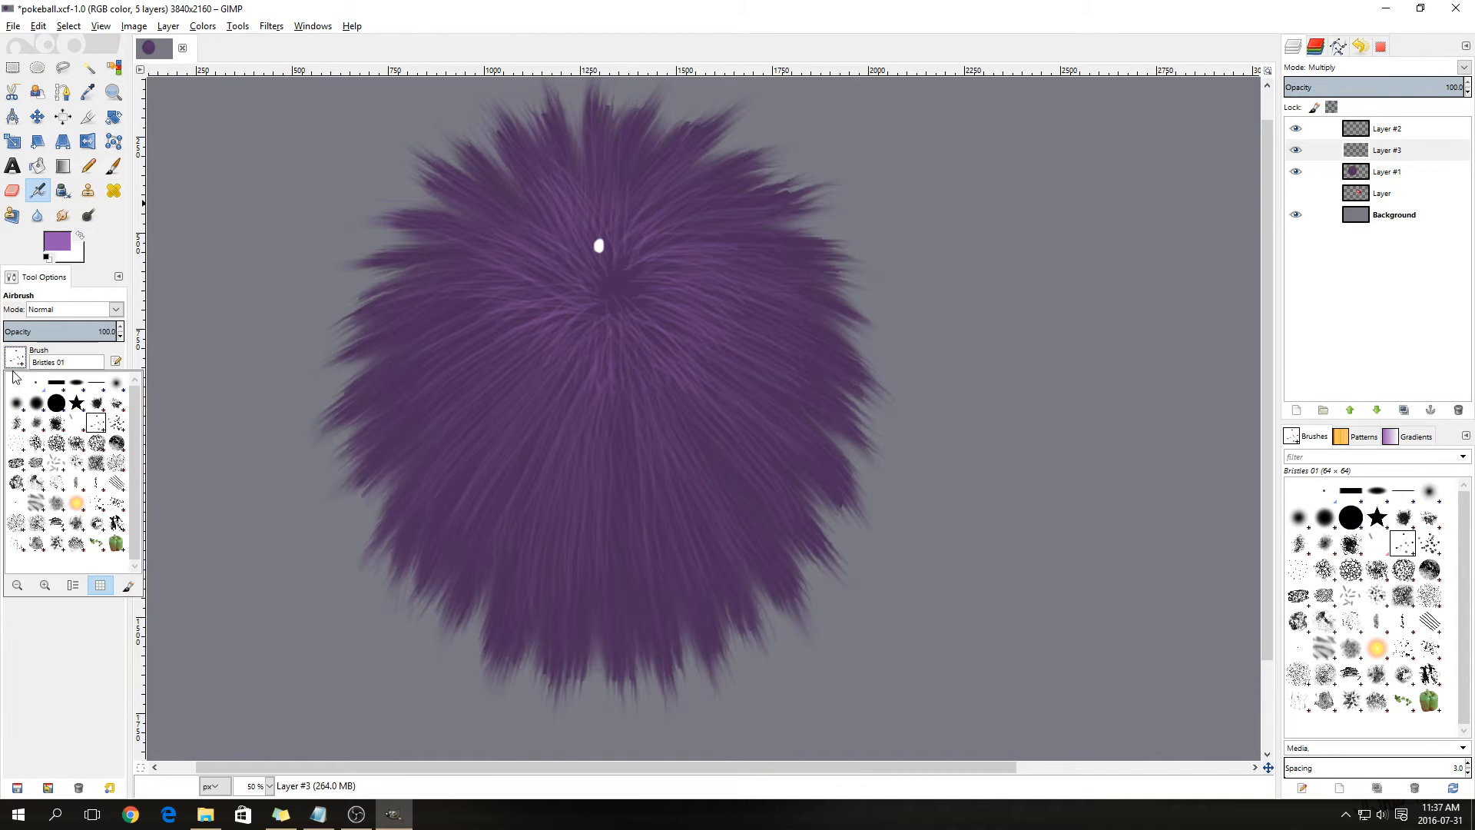
{"action": "left_click", "coordinate": [15, 406]}
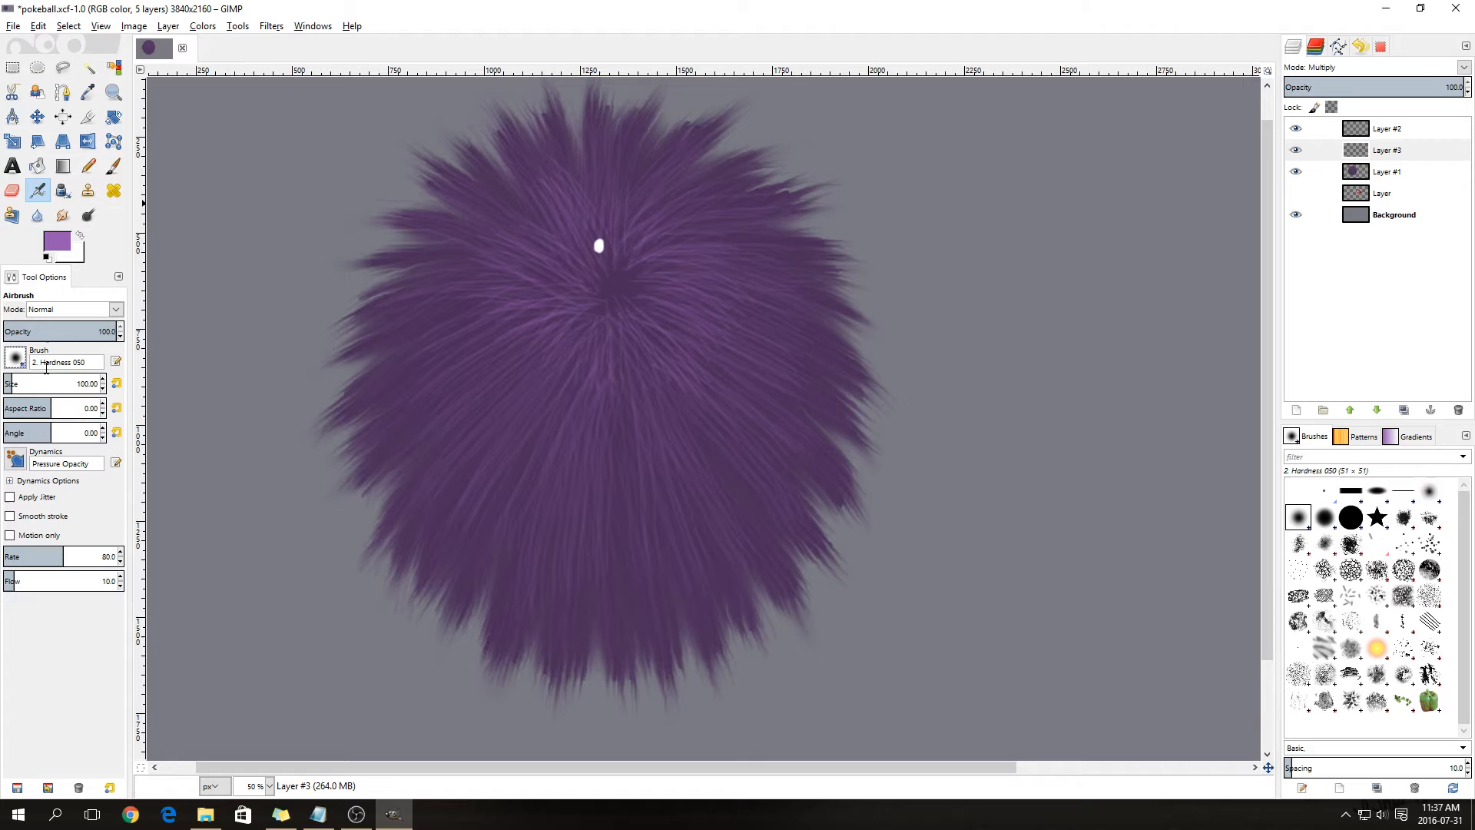
{"action": "double_click", "coordinate": [96, 383]}
{"action": "type", "text": "500"}
{"action": "key", "text": "Return"}
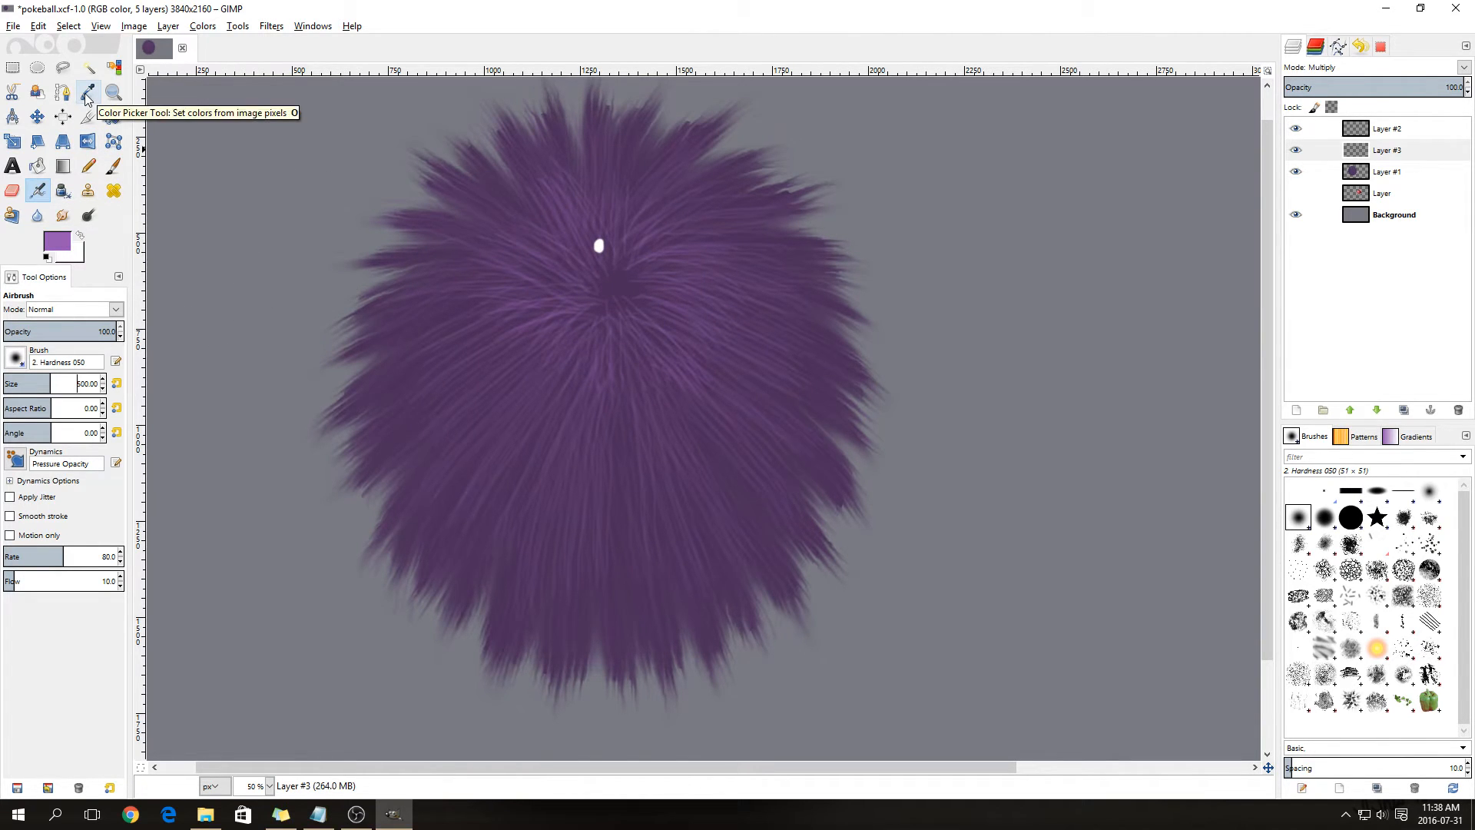
- Pick the dark purple below the white dot using Sample merged, and airbrush soft shading over the body's lower-right area
{"action": "left_click", "coordinate": [612, 283], "text": "ctrl"}
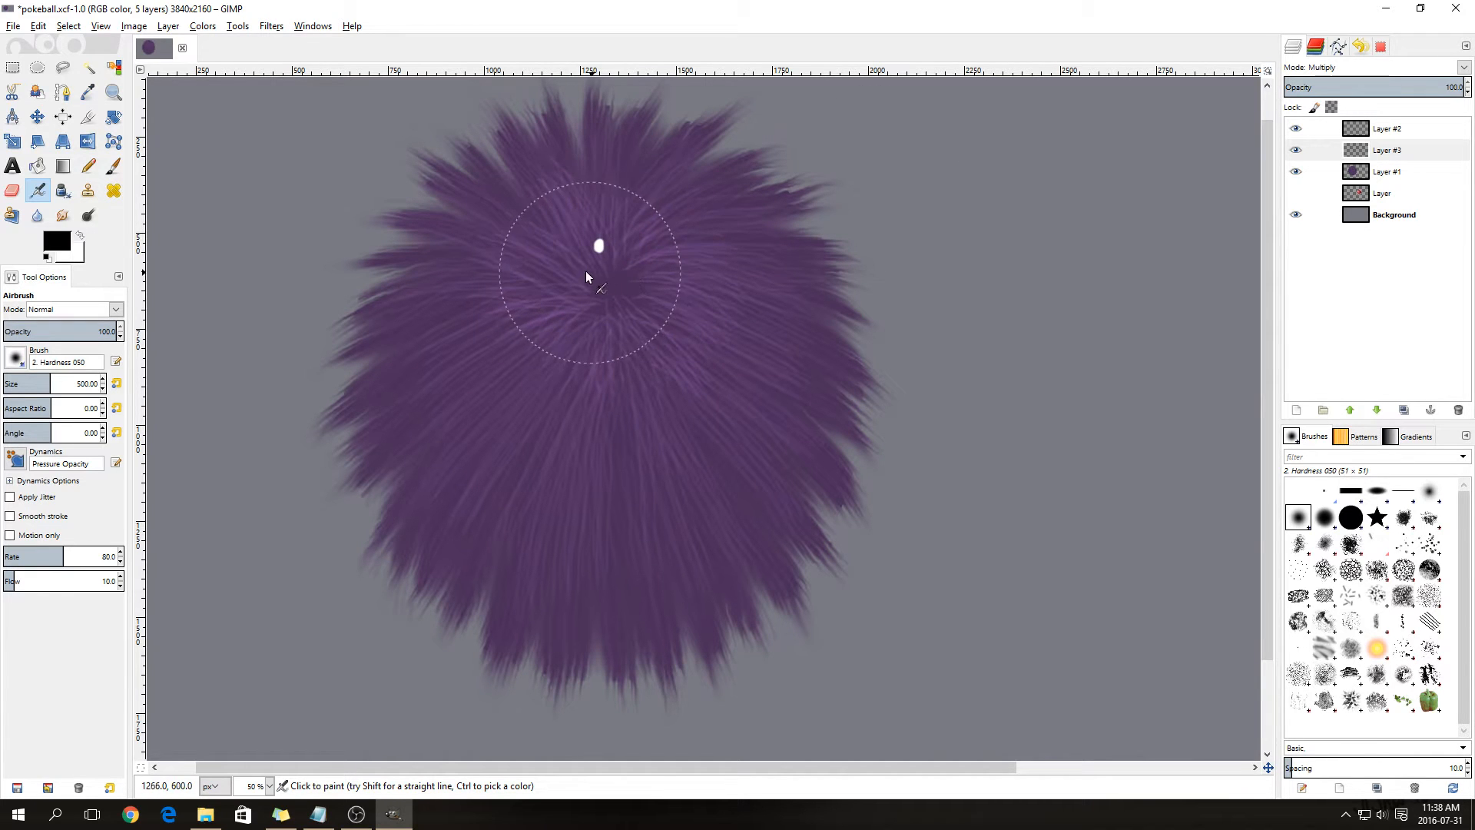
{"action": "left_click", "coordinate": [89, 95]}
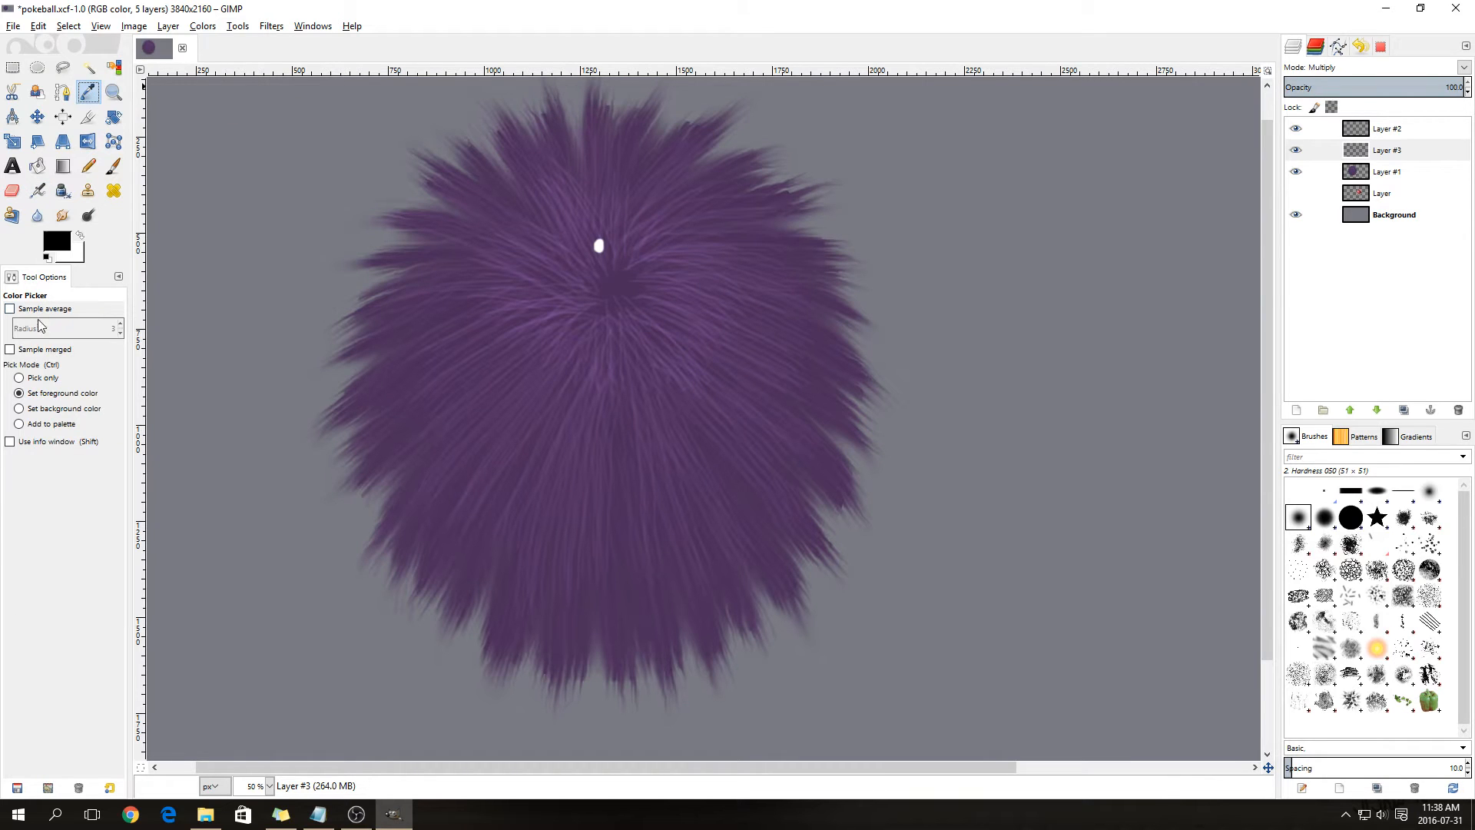
{"action": "left_click", "coordinate": [10, 350]}
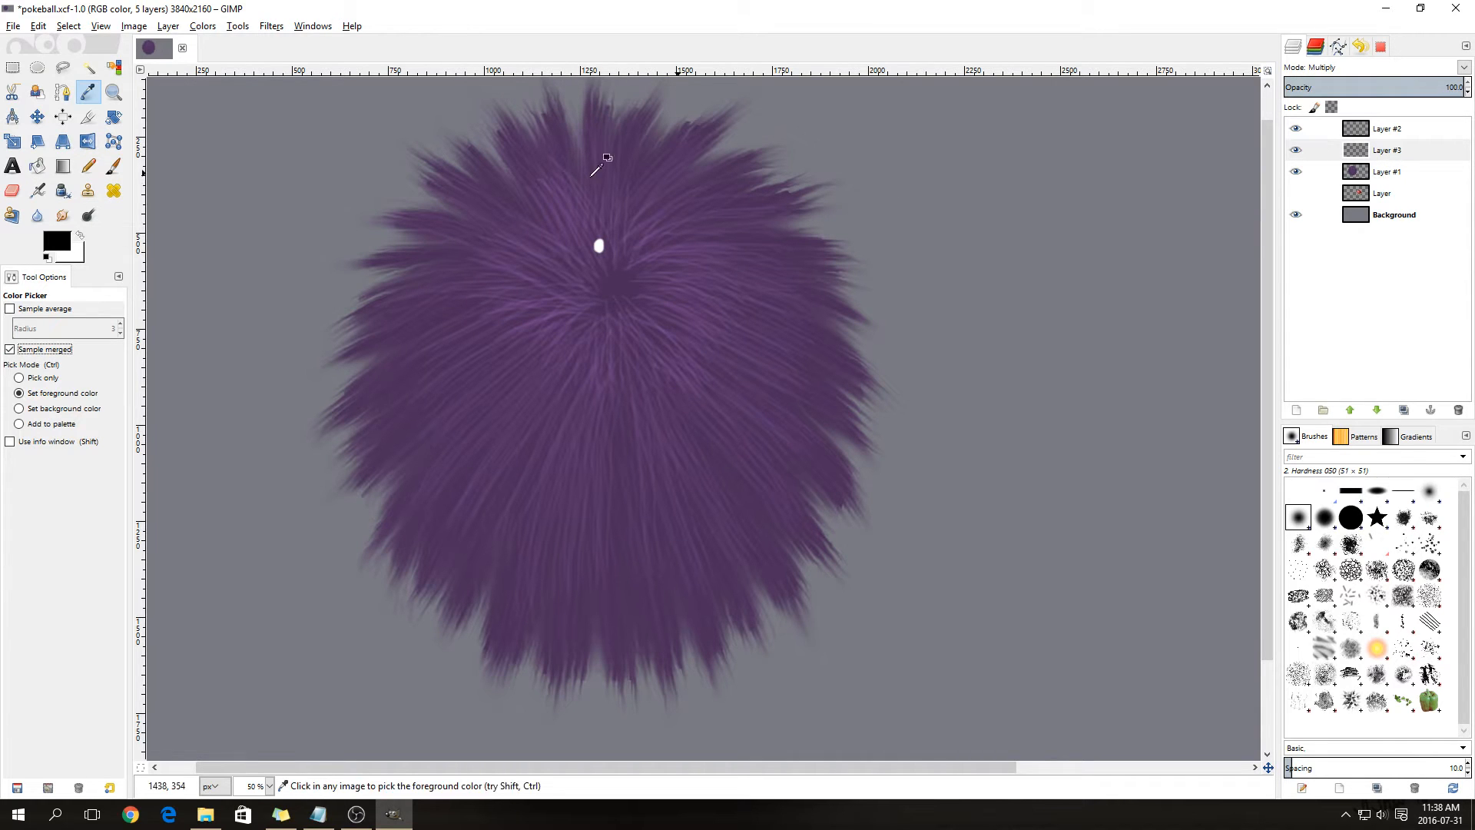
{"action": "left_click", "coordinate": [38, 191]}
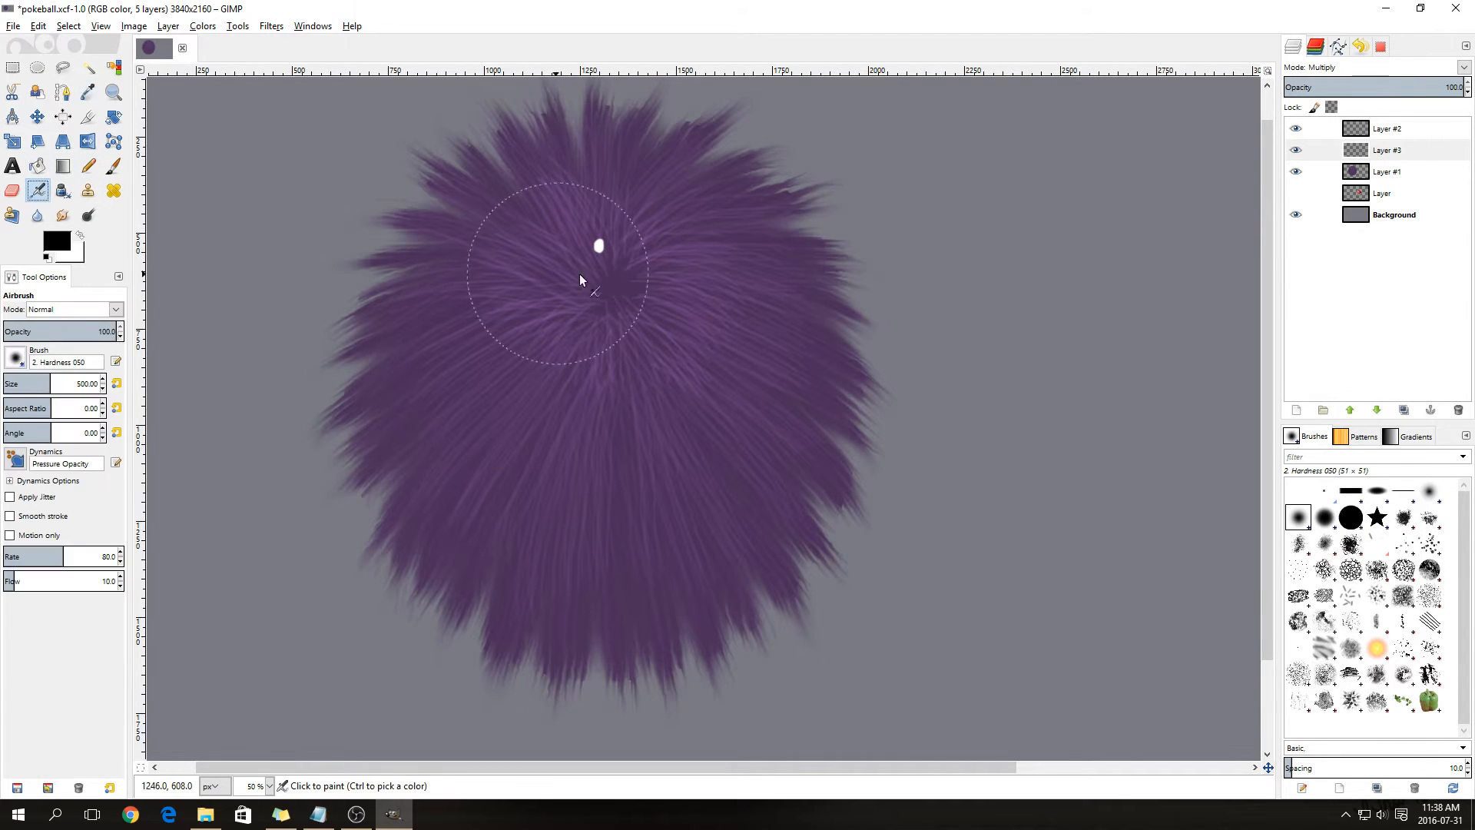
{"action": "left_click", "coordinate": [613, 284], "text": "ctrl"}
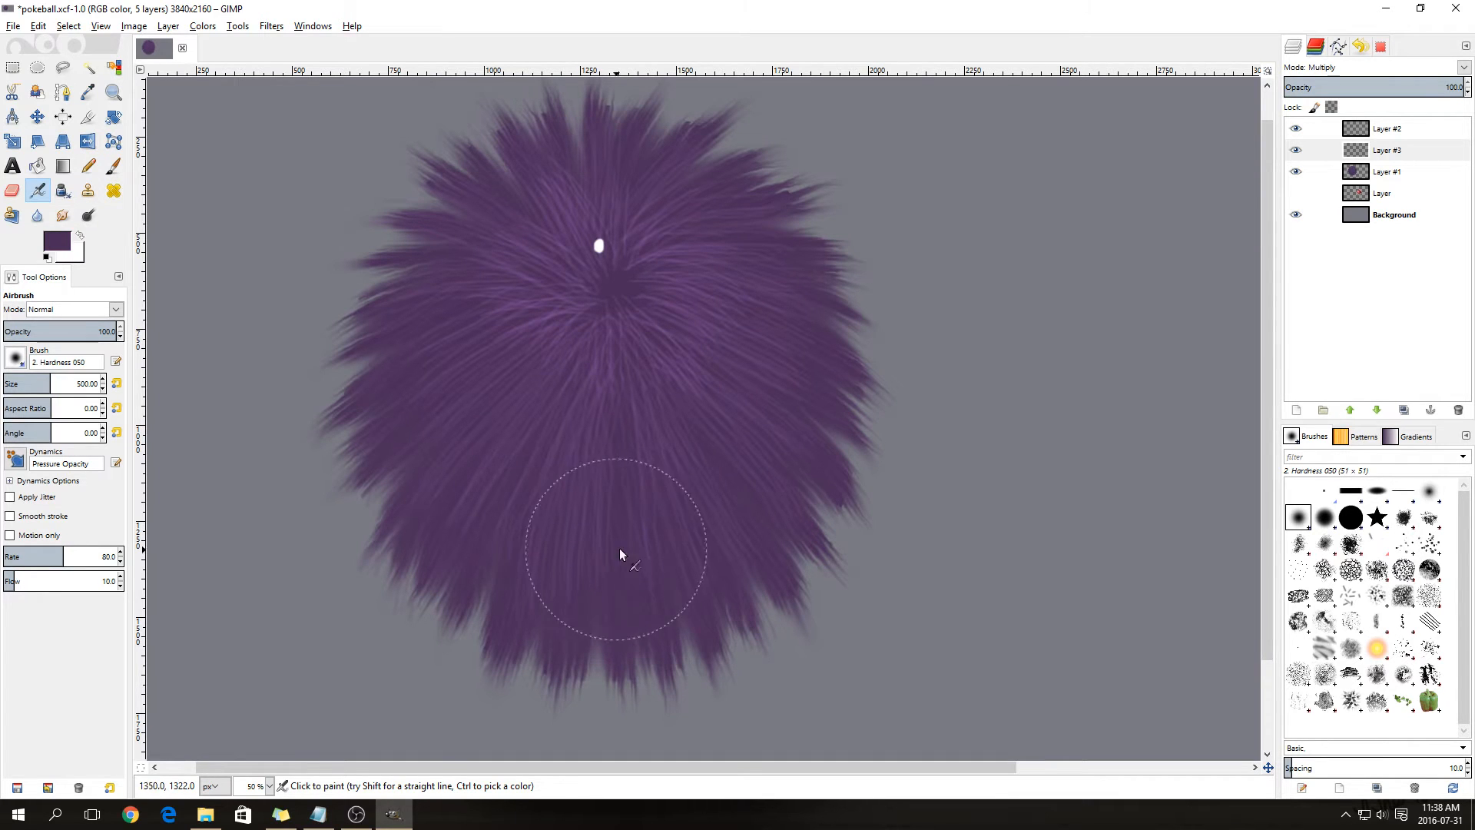
{"action": "mouse_move", "coordinate": [610, 547]}
{"action": "left_mouse_down"}
{"action": "mouse_move", "coordinate": [687, 512]}
{"action": "mouse_move", "coordinate": [741, 462]}
{"action": "mouse_move", "coordinate": [763, 308]}
{"action": "mouse_move", "coordinate": [754, 328]}
{"action": "mouse_move", "coordinate": [849, 323]}
{"action": "mouse_move", "coordinate": [604, 324]}
{"action": "mouse_move", "coordinate": [603, 603]}
{"action": "mouse_move", "coordinate": [617, 581]}
{"action": "mouse_move", "coordinate": [629, 624]}
{"action": "mouse_move", "coordinate": [673, 574]}
{"action": "mouse_move", "coordinate": [608, 626]}
{"action": "mouse_move", "coordinate": [732, 601]}
{"action": "mouse_move", "coordinate": [824, 477]}
{"action": "mouse_move", "coordinate": [848, 321]}
{"action": "mouse_move", "coordinate": [848, 532]}
{"action": "mouse_move", "coordinate": [655, 647]}
{"action": "mouse_move", "coordinate": [649, 558]}
{"action": "mouse_move", "coordinate": [705, 528]}
{"action": "mouse_move", "coordinate": [801, 373]}
{"action": "mouse_move", "coordinate": [797, 342]}
{"action": "mouse_move", "coordinate": [720, 427]}
{"action": "mouse_move", "coordinate": [647, 473]}
{"action": "mouse_move", "coordinate": [712, 683]}
{"action": "mouse_move", "coordinate": [563, 493]}
{"action": "mouse_move", "coordinate": [596, 440]}
{"action": "mouse_move", "coordinate": [574, 608]}
{"action": "mouse_move", "coordinate": [654, 675]}
{"action": "mouse_move", "coordinate": [643, 476]}
{"action": "mouse_move", "coordinate": [612, 393]}
{"action": "mouse_move", "coordinate": [598, 402]}
{"action": "mouse_move", "coordinate": [810, 691]}
{"action": "left_mouse_up"}
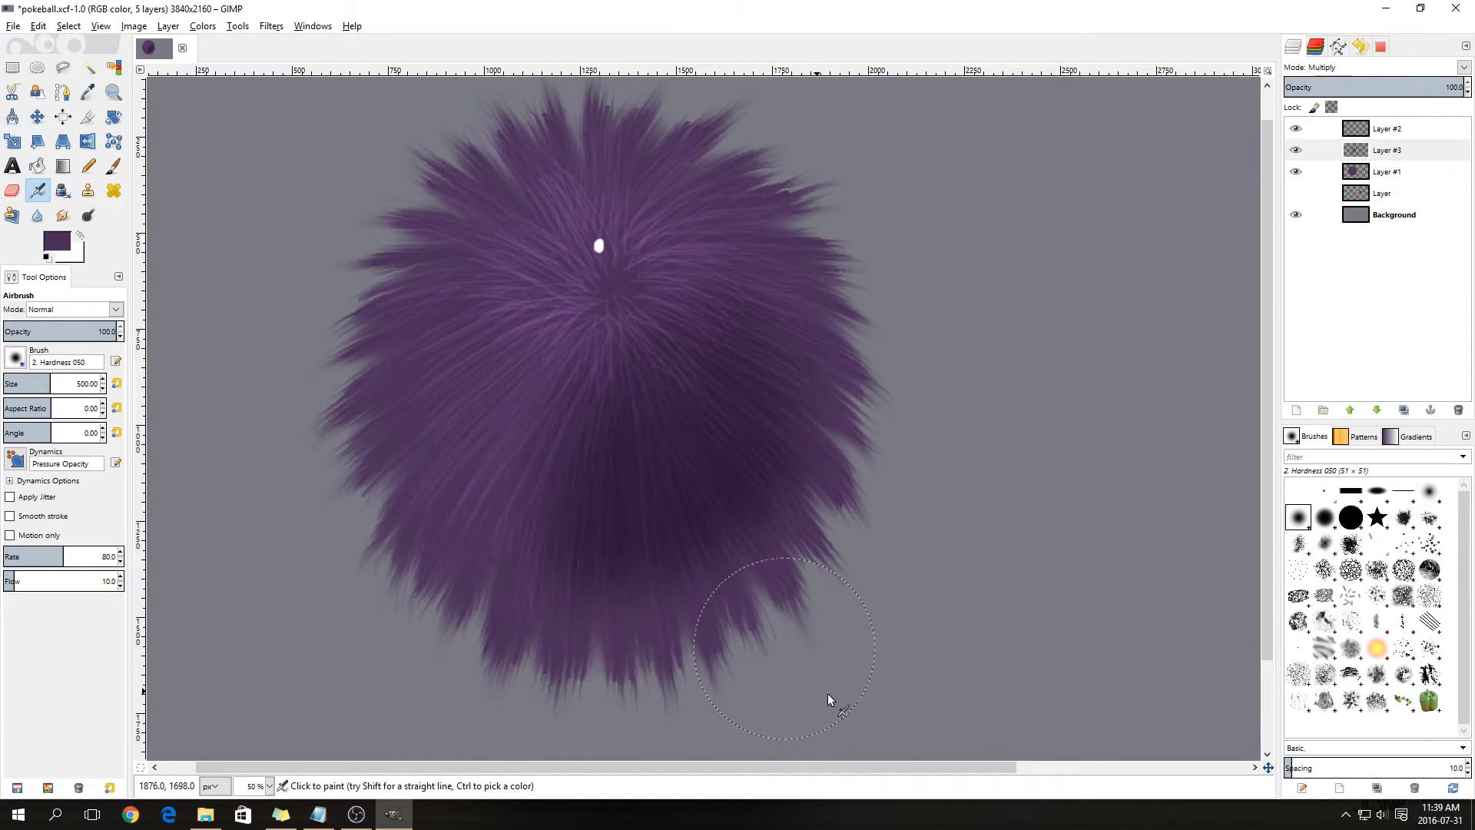
- Add a transparent 3840 × 2160 px layer above the Multiply shading layer and set its blend mode to Soft light
{"action": "right_click", "coordinate": [1381, 150]}
{"action": "left_click", "coordinate": [1321, 178]}
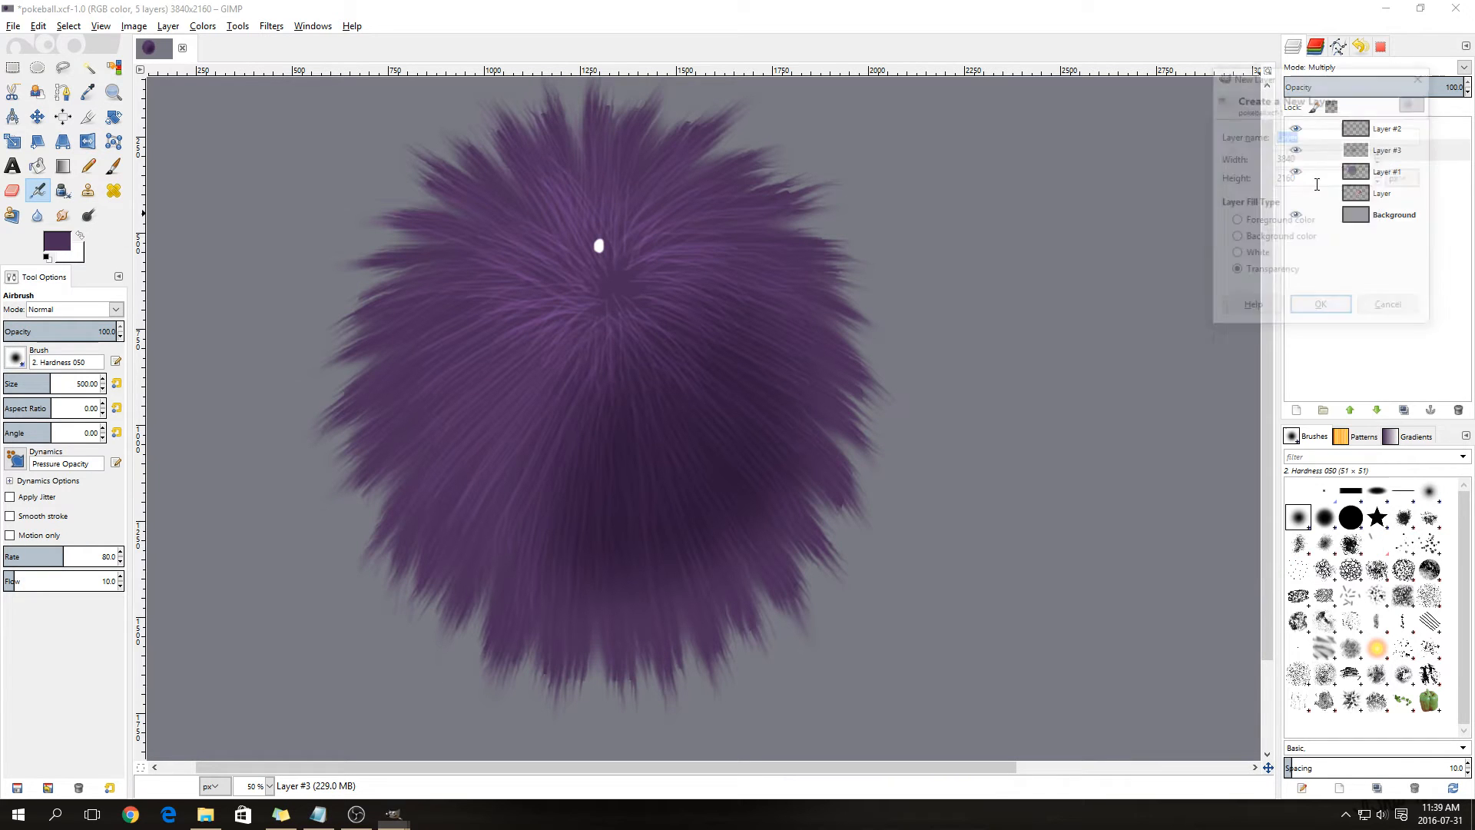
{"action": "left_click", "coordinate": [1321, 308]}
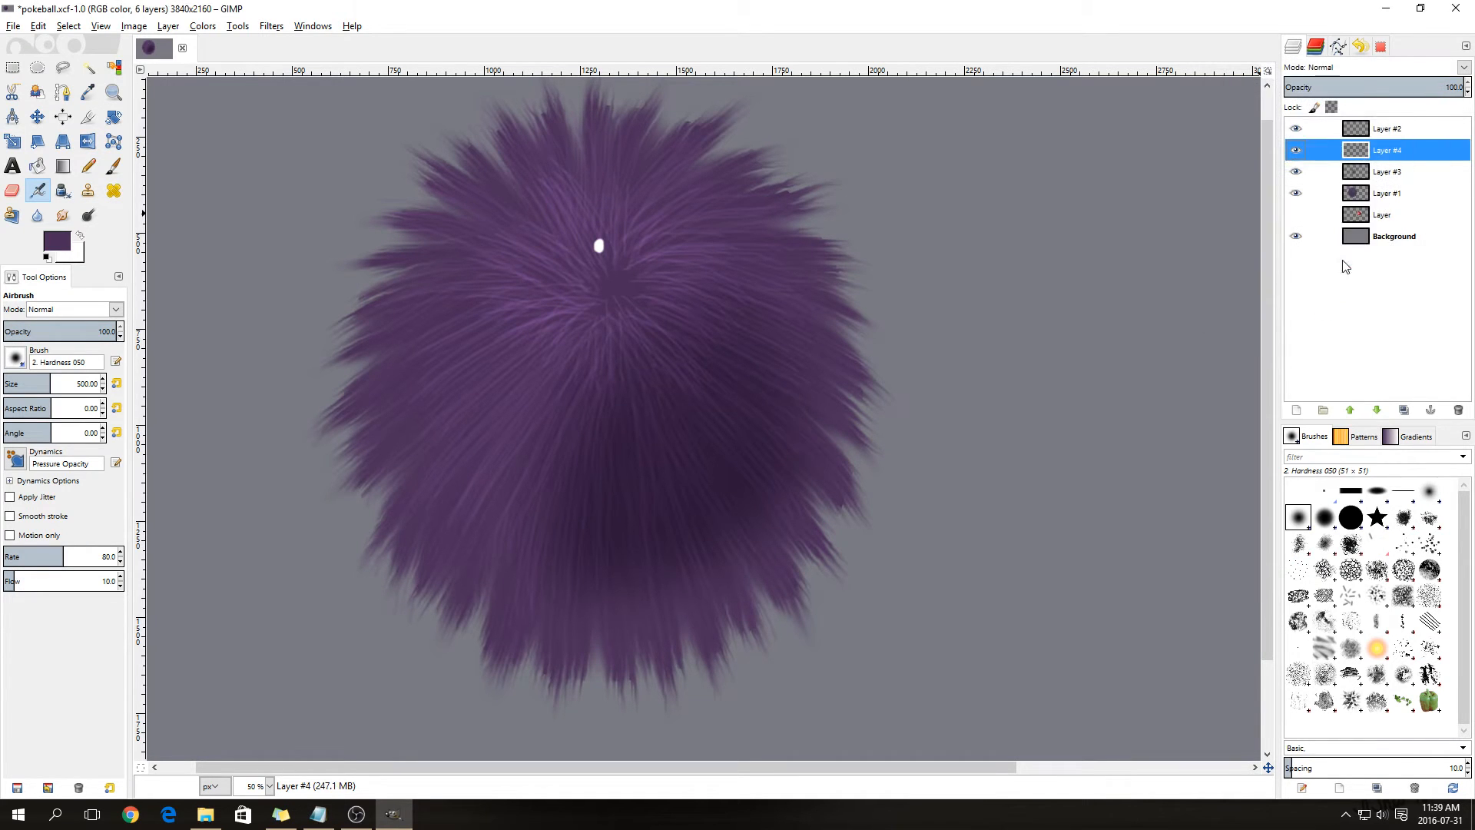
{"action": "left_click", "coordinate": [1337, 68]}
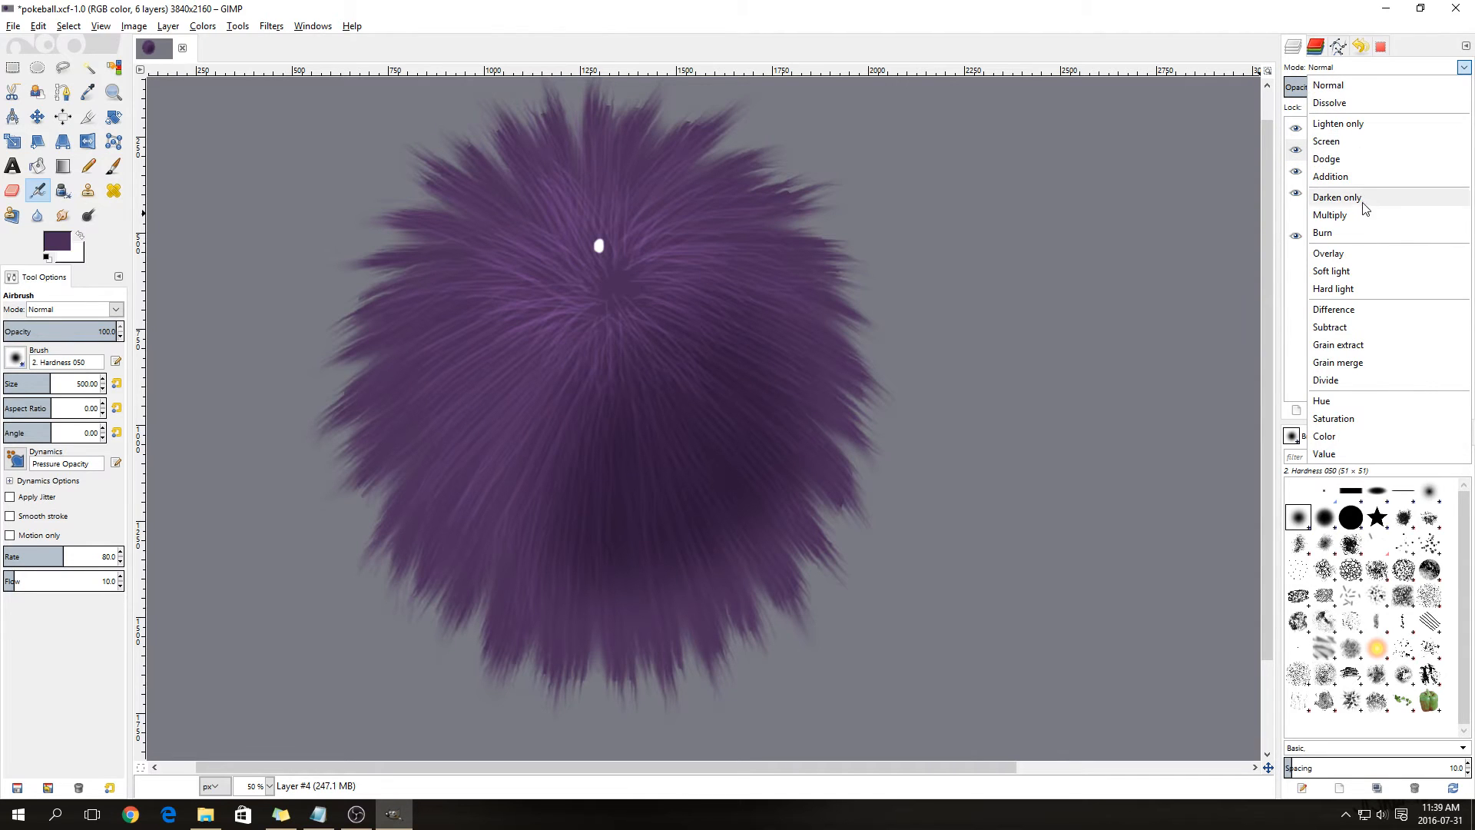
{"action": "left_click", "coordinate": [1352, 273]}
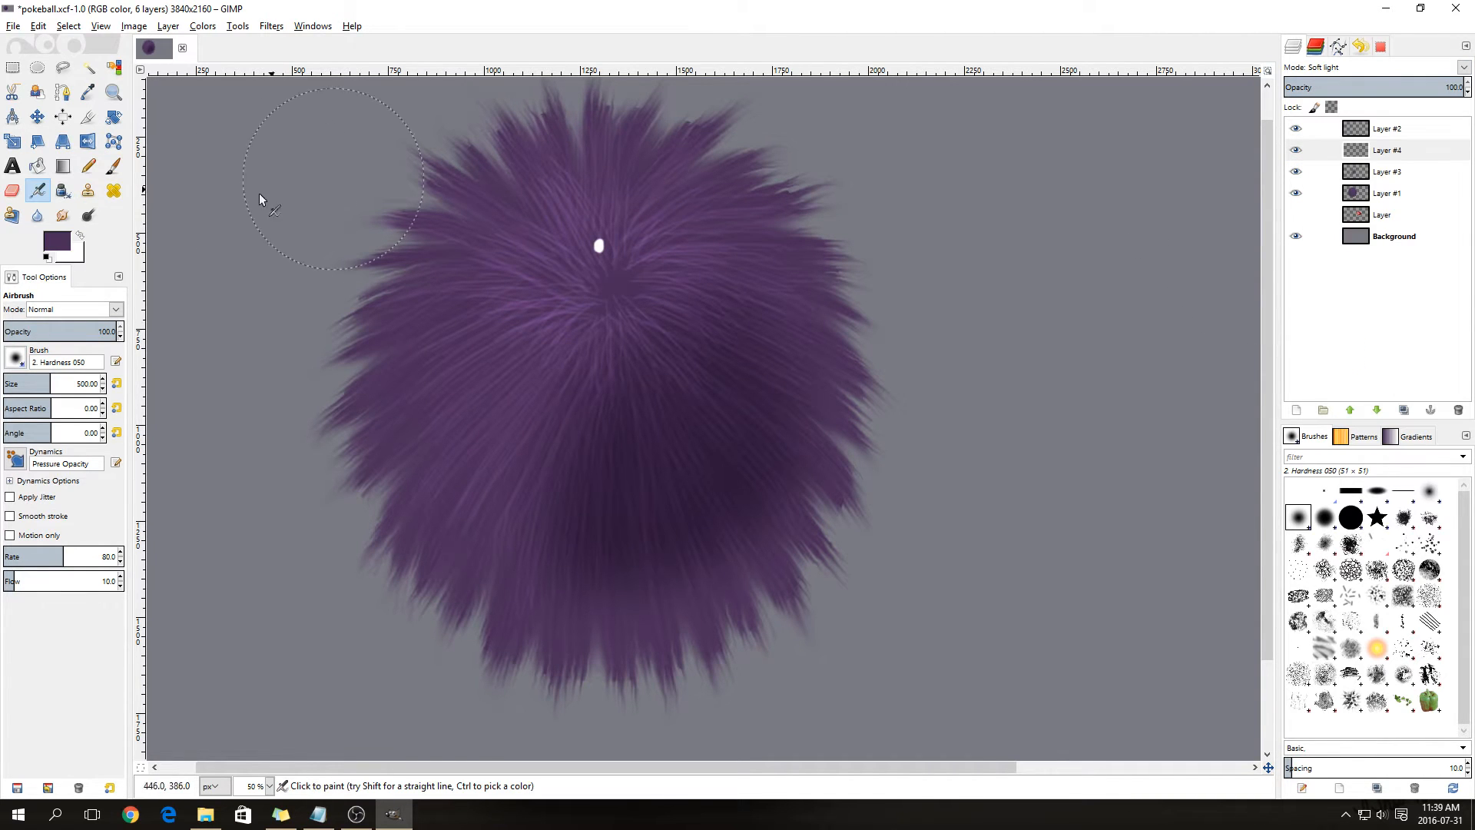
- Airbrush white highlights over the crown and upper-left fur and all around the body's outer fringe
{"action": "left_click", "coordinate": [59, 245]}
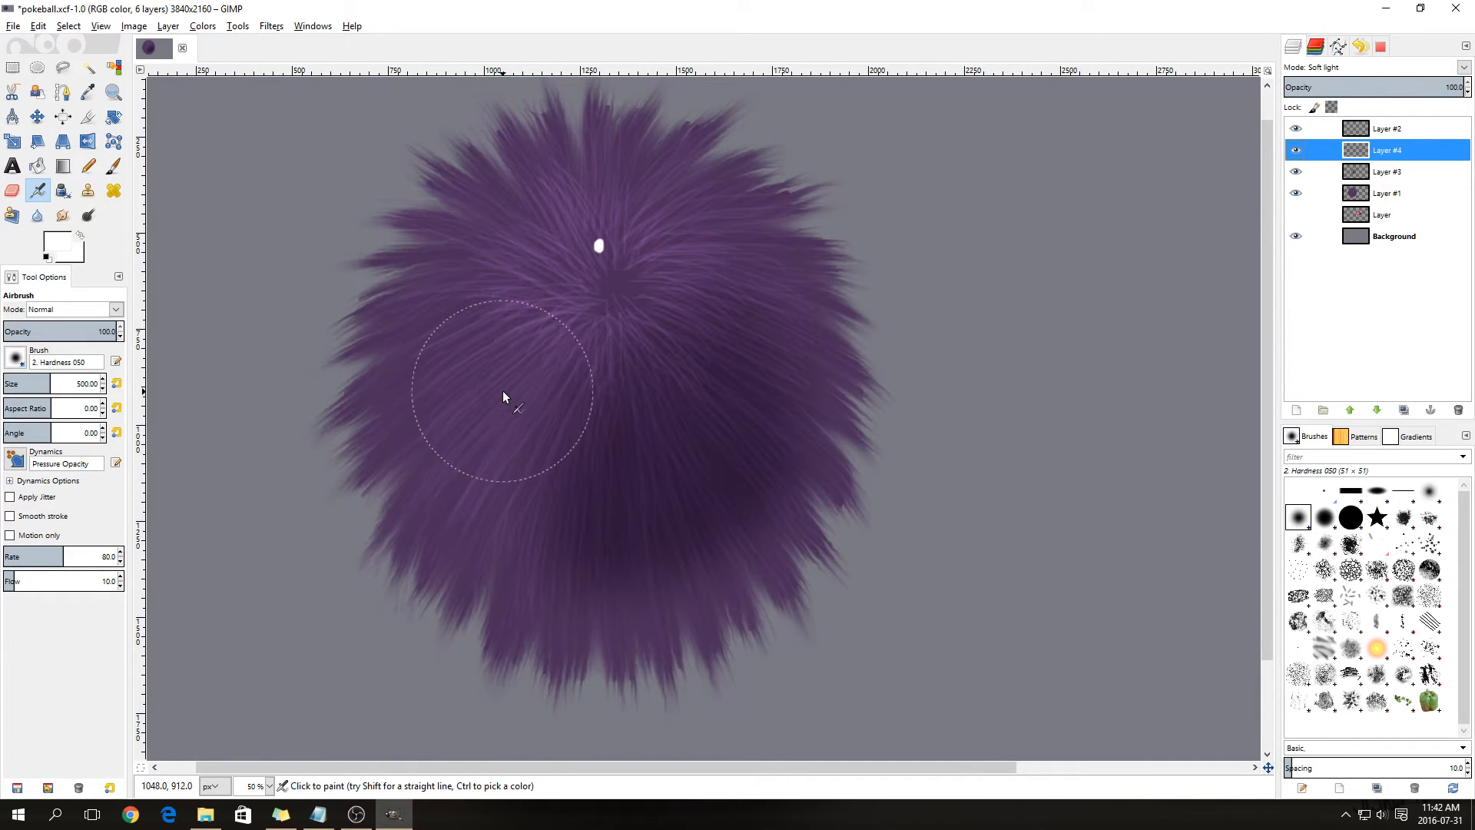
{"action": "mouse_move", "coordinate": [496, 393]}
{"action": "left_mouse_down"}
{"action": "mouse_move", "coordinate": [499, 313]}
{"action": "mouse_move", "coordinate": [530, 264]}
{"action": "mouse_move", "coordinate": [578, 224]}
{"action": "mouse_move", "coordinate": [679, 210]}
{"action": "mouse_move", "coordinate": [546, 235]}
{"action": "mouse_move", "coordinate": [487, 285]}
{"action": "mouse_move", "coordinate": [445, 361]}
{"action": "mouse_move", "coordinate": [448, 346]}
{"action": "mouse_move", "coordinate": [428, 424]}
{"action": "mouse_move", "coordinate": [470, 394]}
{"action": "mouse_move", "coordinate": [479, 413]}
{"action": "mouse_move", "coordinate": [542, 206]}
{"action": "mouse_move", "coordinate": [480, 245]}
{"action": "mouse_move", "coordinate": [432, 408]}
{"action": "mouse_move", "coordinate": [454, 439]}
{"action": "mouse_move", "coordinate": [573, 453]}
{"action": "mouse_move", "coordinate": [486, 489]}
{"action": "mouse_move", "coordinate": [429, 573]}
{"action": "mouse_move", "coordinate": [424, 616]}
{"action": "mouse_move", "coordinate": [436, 645]}
{"action": "mouse_move", "coordinate": [504, 685]}
{"action": "mouse_move", "coordinate": [723, 668]}
{"action": "mouse_move", "coordinate": [710, 684]}
{"action": "mouse_move", "coordinate": [547, 714]}
{"action": "mouse_move", "coordinate": [478, 701]}
{"action": "mouse_move", "coordinate": [295, 474]}
{"action": "mouse_move", "coordinate": [309, 431]}
{"action": "mouse_move", "coordinate": [356, 535]}
{"action": "mouse_move", "coordinate": [335, 545]}
{"action": "mouse_move", "coordinate": [343, 536]}
{"action": "mouse_move", "coordinate": [357, 607]}
{"action": "mouse_move", "coordinate": [436, 678]}
{"action": "mouse_move", "coordinate": [600, 745]}
{"action": "mouse_move", "coordinate": [588, 722]}
{"action": "mouse_move", "coordinate": [468, 685]}
{"action": "mouse_move", "coordinate": [330, 569]}
{"action": "mouse_move", "coordinate": [429, 651]}
{"action": "mouse_move", "coordinate": [553, 705]}
{"action": "mouse_move", "coordinate": [676, 717]}
{"action": "mouse_move", "coordinate": [810, 699]}
{"action": "mouse_move", "coordinate": [907, 542]}
{"action": "mouse_move", "coordinate": [920, 491]}
{"action": "mouse_move", "coordinate": [921, 327]}
{"action": "mouse_move", "coordinate": [837, 149]}
{"action": "mouse_move", "coordinate": [865, 161]}
{"action": "left_mouse_up"}
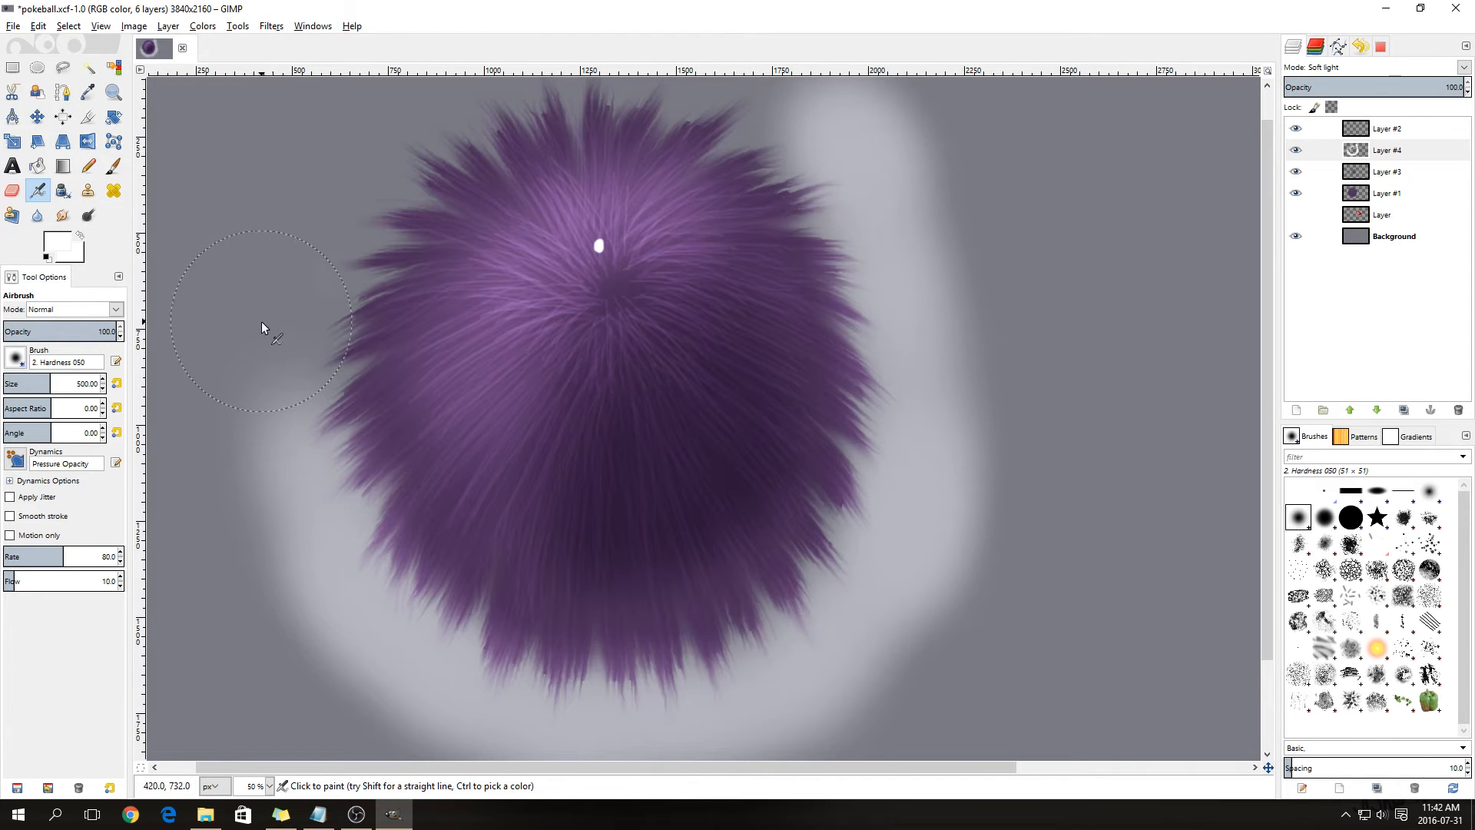
{"action": "mouse_move", "coordinate": [298, 417]}
{"action": "left_mouse_down"}
{"action": "mouse_move", "coordinate": [320, 348]}
{"action": "mouse_move", "coordinate": [299, 363]}
{"action": "mouse_move", "coordinate": [355, 212]}
{"action": "mouse_move", "coordinate": [354, 232]}
{"action": "mouse_move", "coordinate": [473, 96]}
{"action": "mouse_move", "coordinate": [593, 75]}
{"action": "mouse_move", "coordinate": [806, 96]}
{"action": "mouse_move", "coordinate": [614, 58]}
{"action": "mouse_move", "coordinate": [491, 76]}
{"action": "mouse_move", "coordinate": [344, 162]}
{"action": "mouse_move", "coordinate": [247, 351]}
{"action": "mouse_move", "coordinate": [316, 229]}
{"action": "mouse_move", "coordinate": [308, 349]}
{"action": "mouse_move", "coordinate": [397, 163]}
{"action": "mouse_move", "coordinate": [590, 102]}
{"action": "mouse_move", "coordinate": [746, 104]}
{"action": "mouse_move", "coordinate": [837, 140]}
{"action": "mouse_move", "coordinate": [901, 215]}
{"action": "mouse_move", "coordinate": [868, 177]}
{"action": "left_mouse_up"}
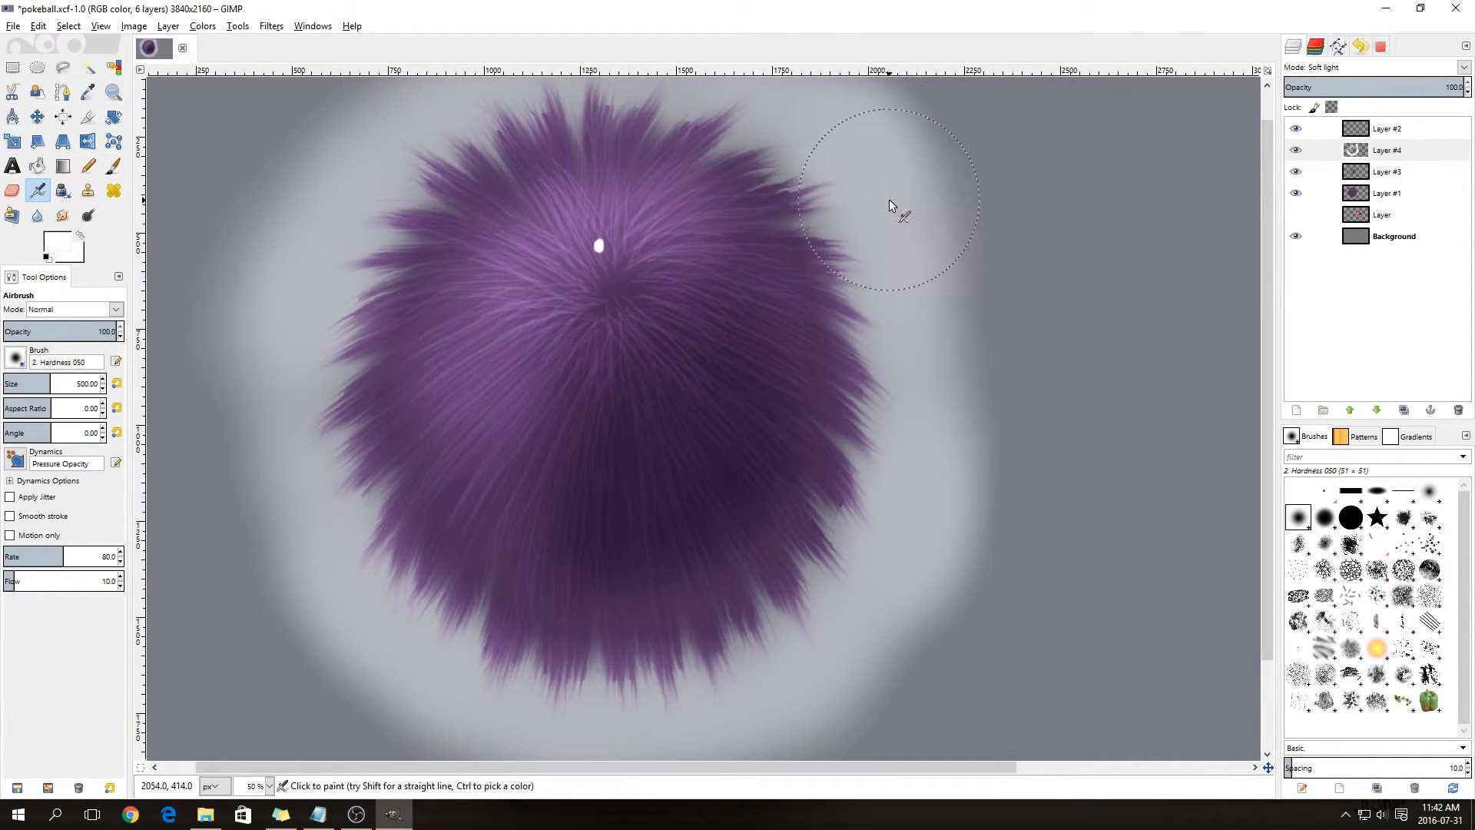
{"action": "mouse_move", "coordinate": [781, 101]}
{"action": "left_mouse_down"}
{"action": "mouse_move", "coordinate": [751, 73]}
{"action": "mouse_move", "coordinate": [862, 172]}
{"action": "mouse_move", "coordinate": [882, 319]}
{"action": "mouse_move", "coordinate": [916, 341]}
{"action": "mouse_move", "coordinate": [942, 447]}
{"action": "left_mouse_up"}
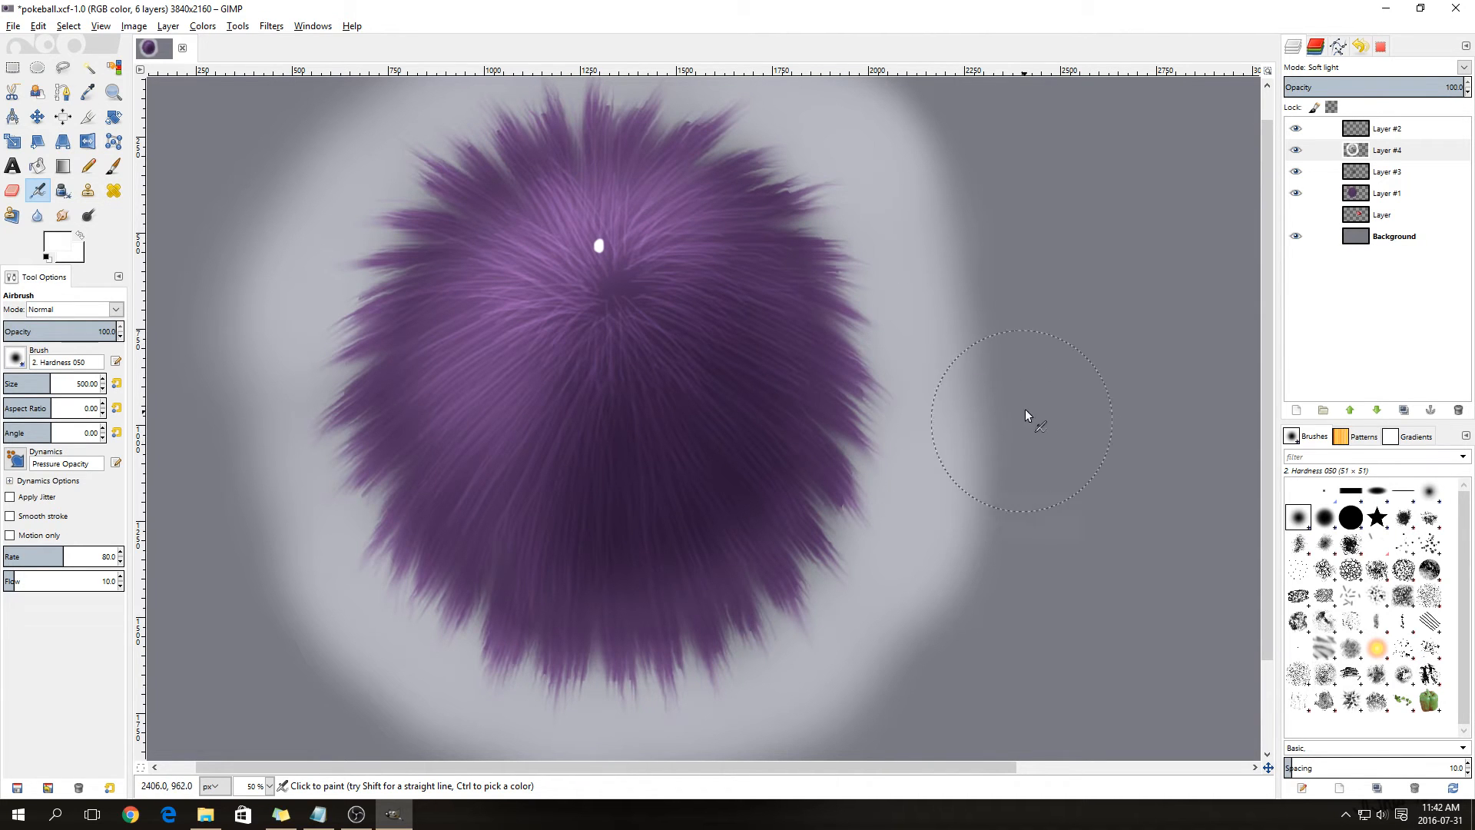
- Try to merge the Soft light highlight layer down into the Multiply shading layer
{"action": "left_click", "coordinate": [1388, 172]}
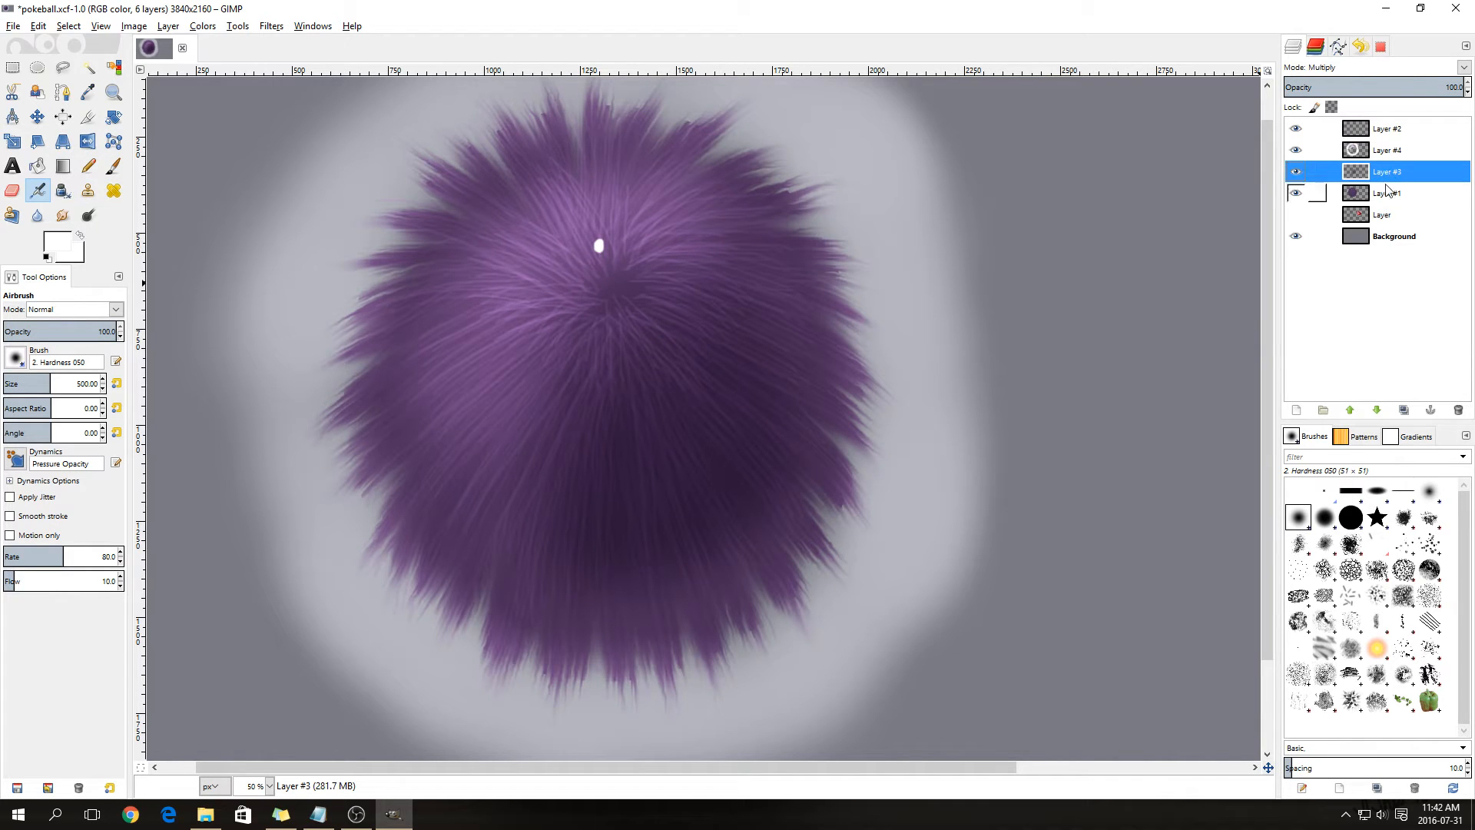
{"action": "left_click", "coordinate": [1385, 152]}
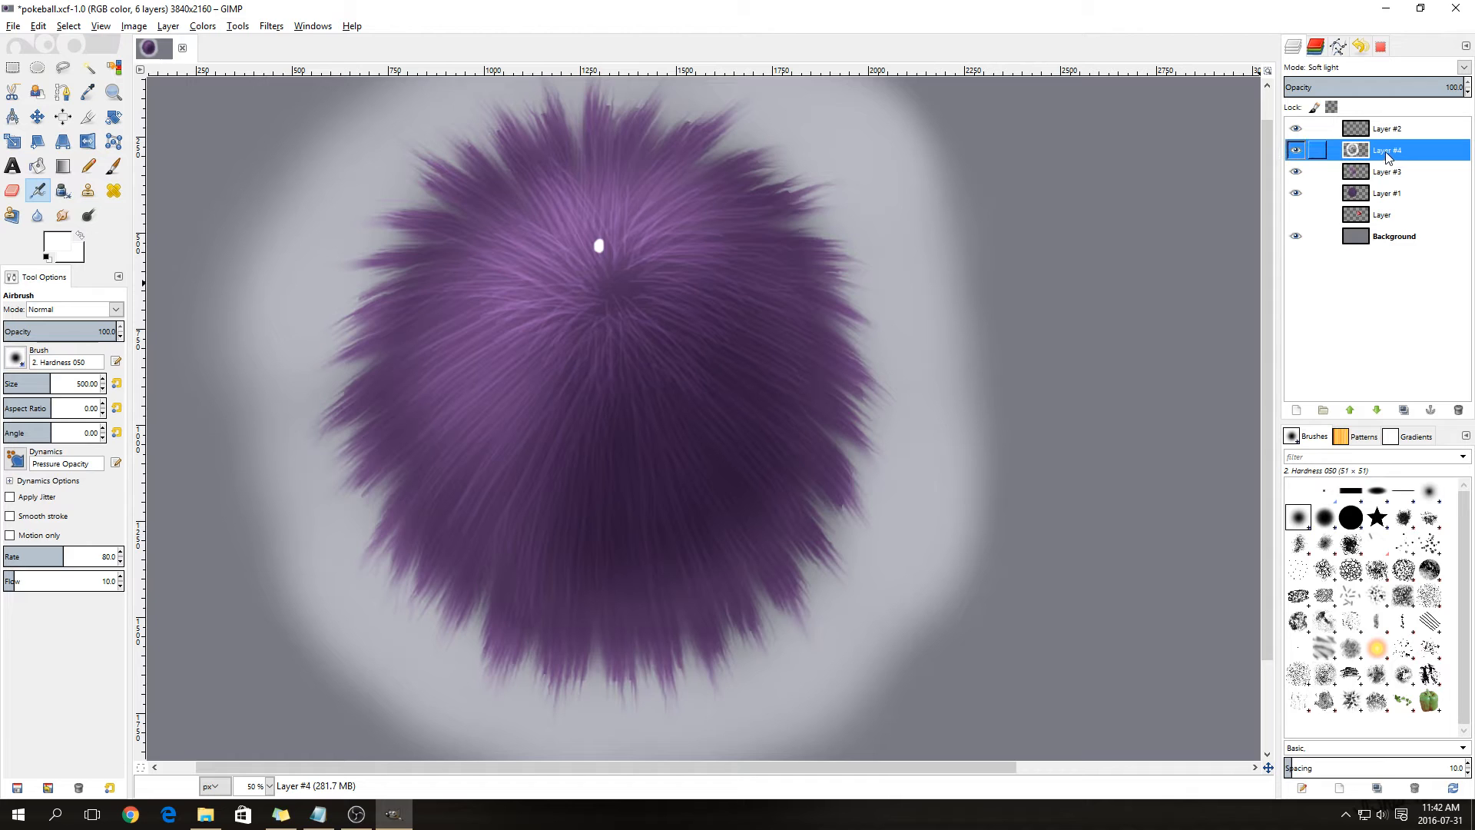
{"action": "left_click", "coordinate": [1387, 164]}
{"action": "left_click", "coordinate": [1387, 158]}
{"action": "right_click", "coordinate": [1384, 148]}
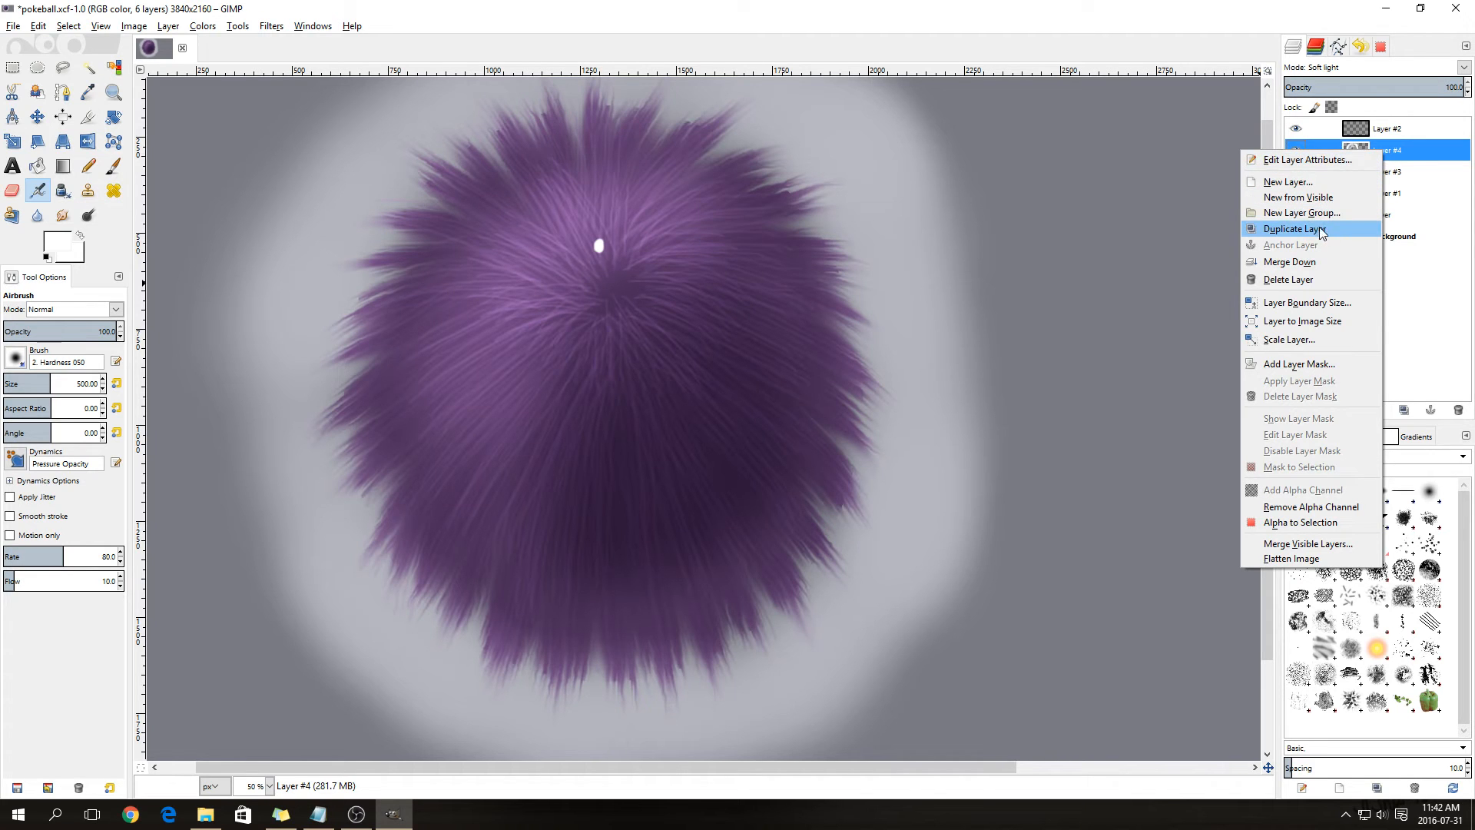
{"action": "left_click", "coordinate": [1310, 263]}
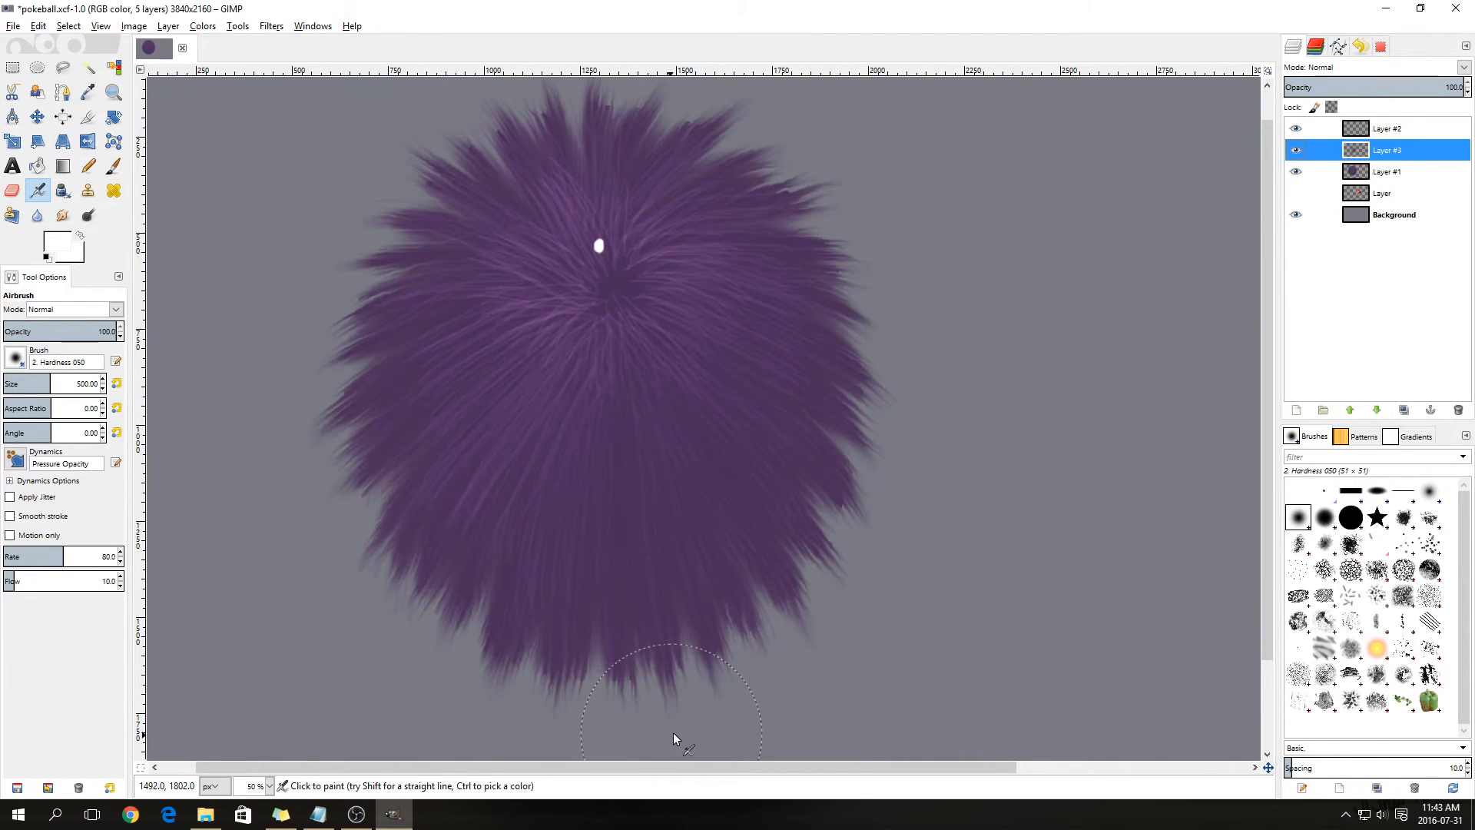
{"action": "key", "text": "ctrl+z"}
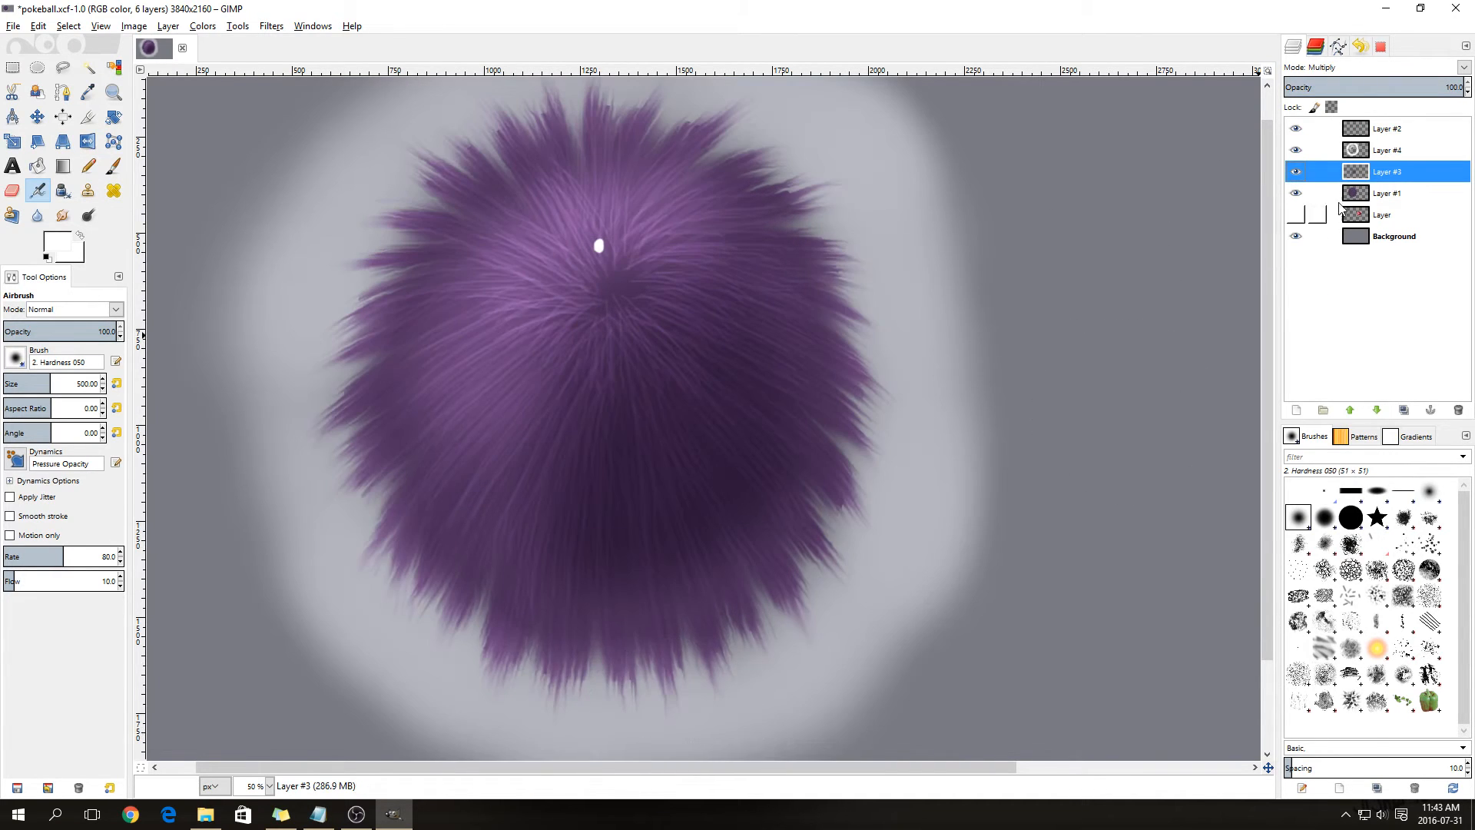
- Merge the Multiply shading layer down into the body's layer, followed by the Soft light highlight layer
{"action": "right_click", "coordinate": [1383, 173]}
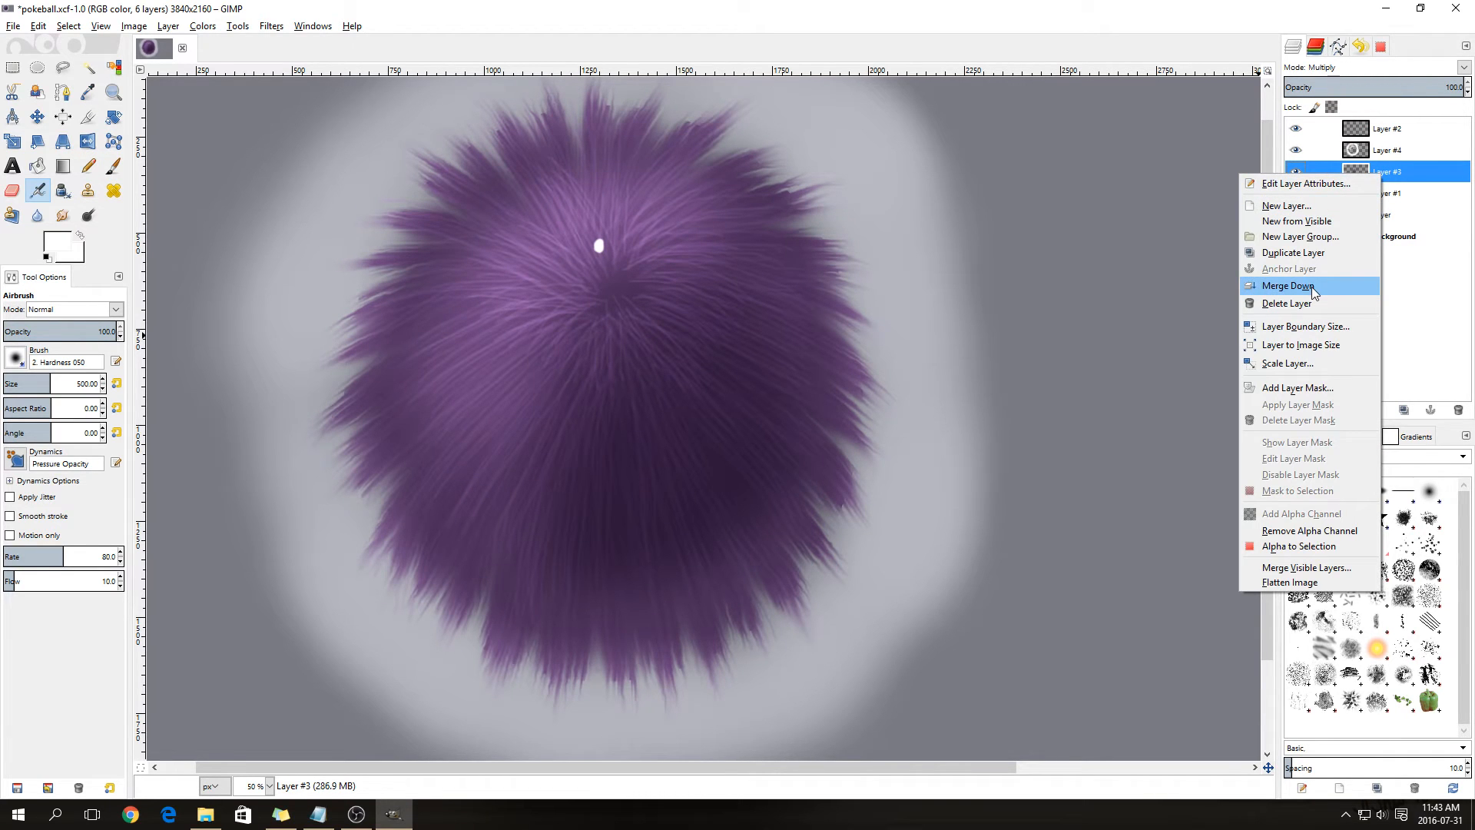
{"action": "left_click", "coordinate": [1288, 286]}
{"action": "left_click", "coordinate": [1386, 152]}
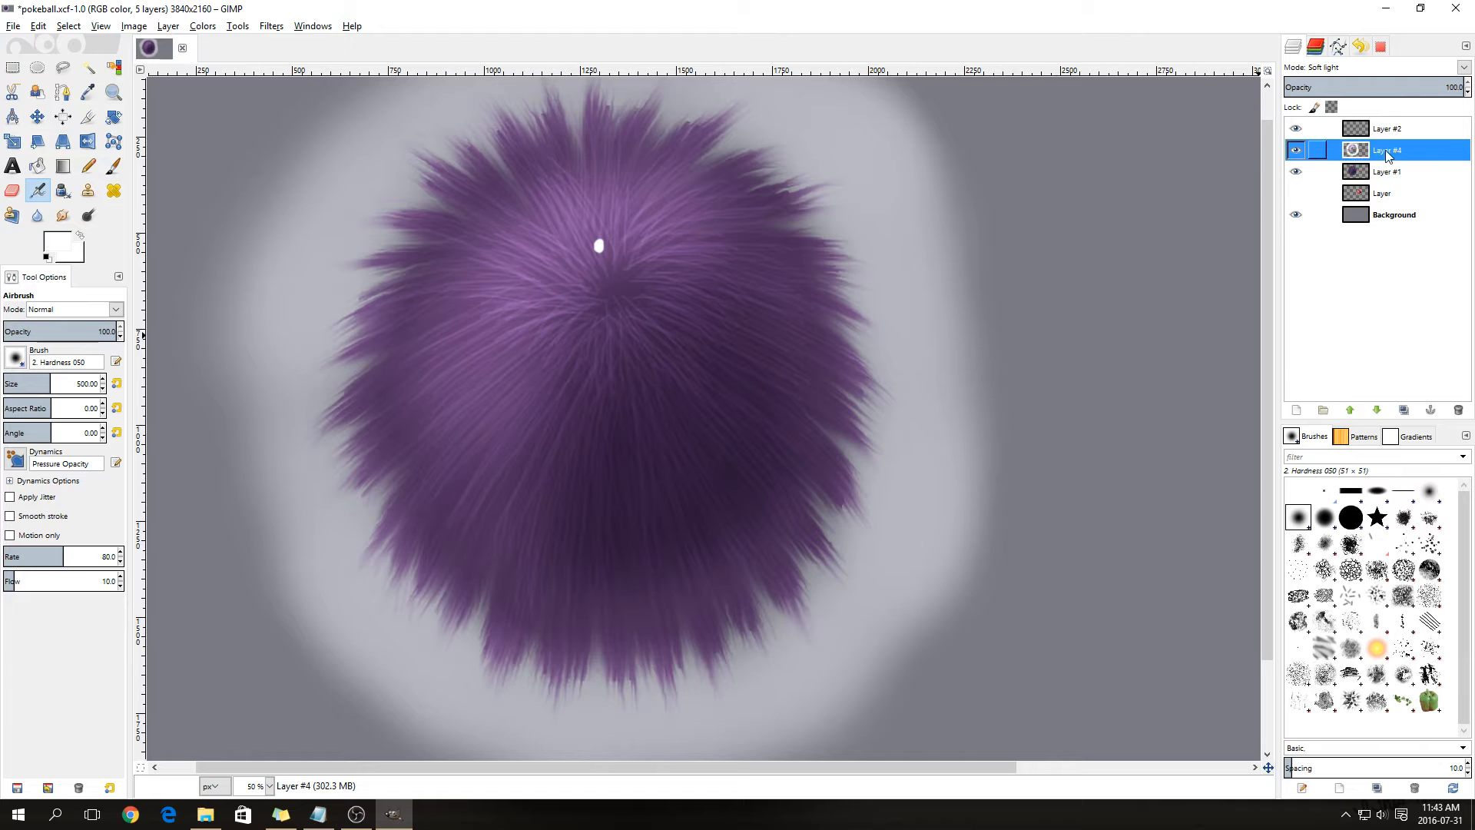
{"action": "right_click", "coordinate": [1385, 150]}
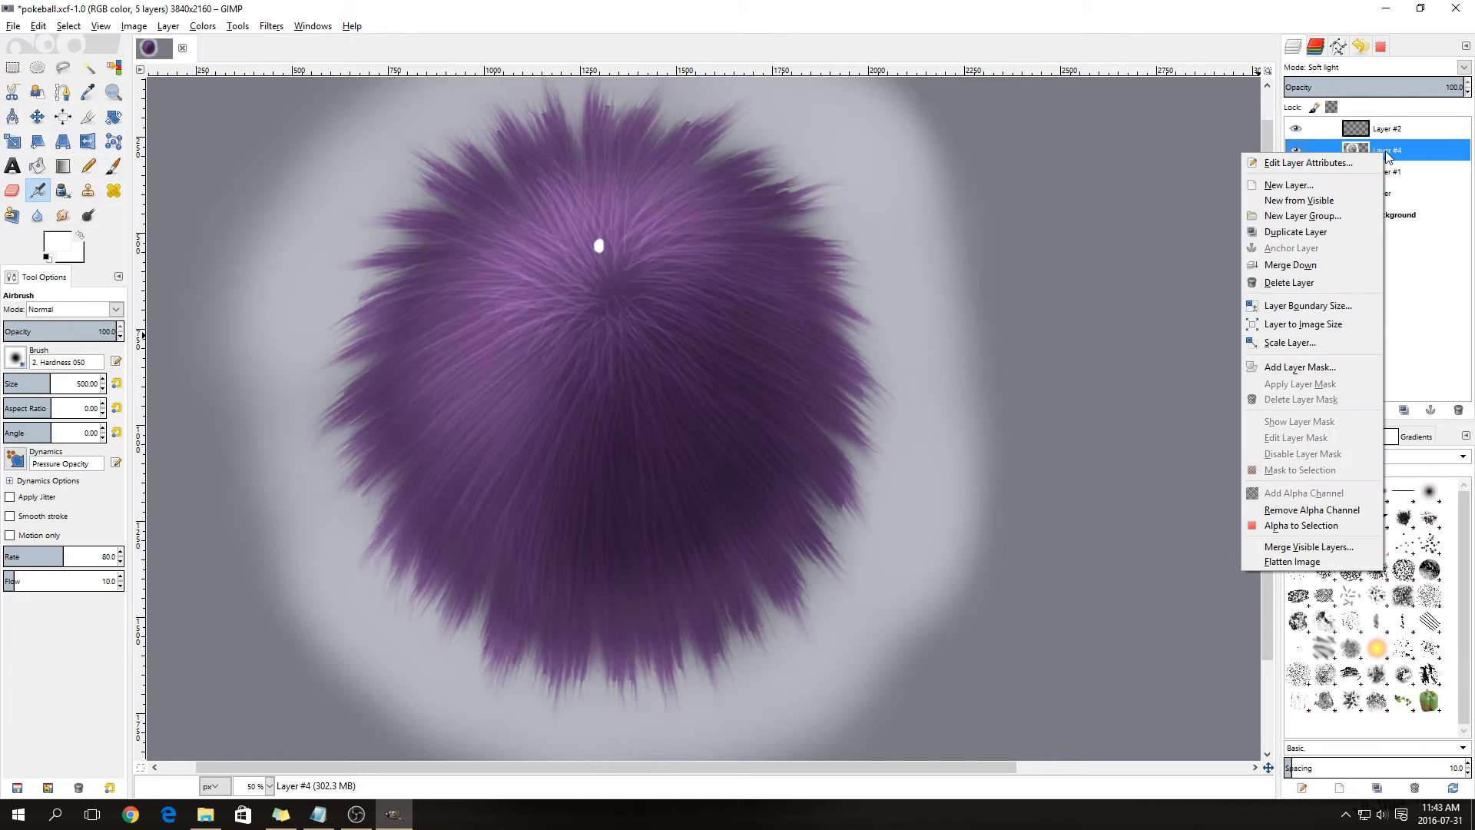
{"action": "left_click", "coordinate": [1303, 271]}
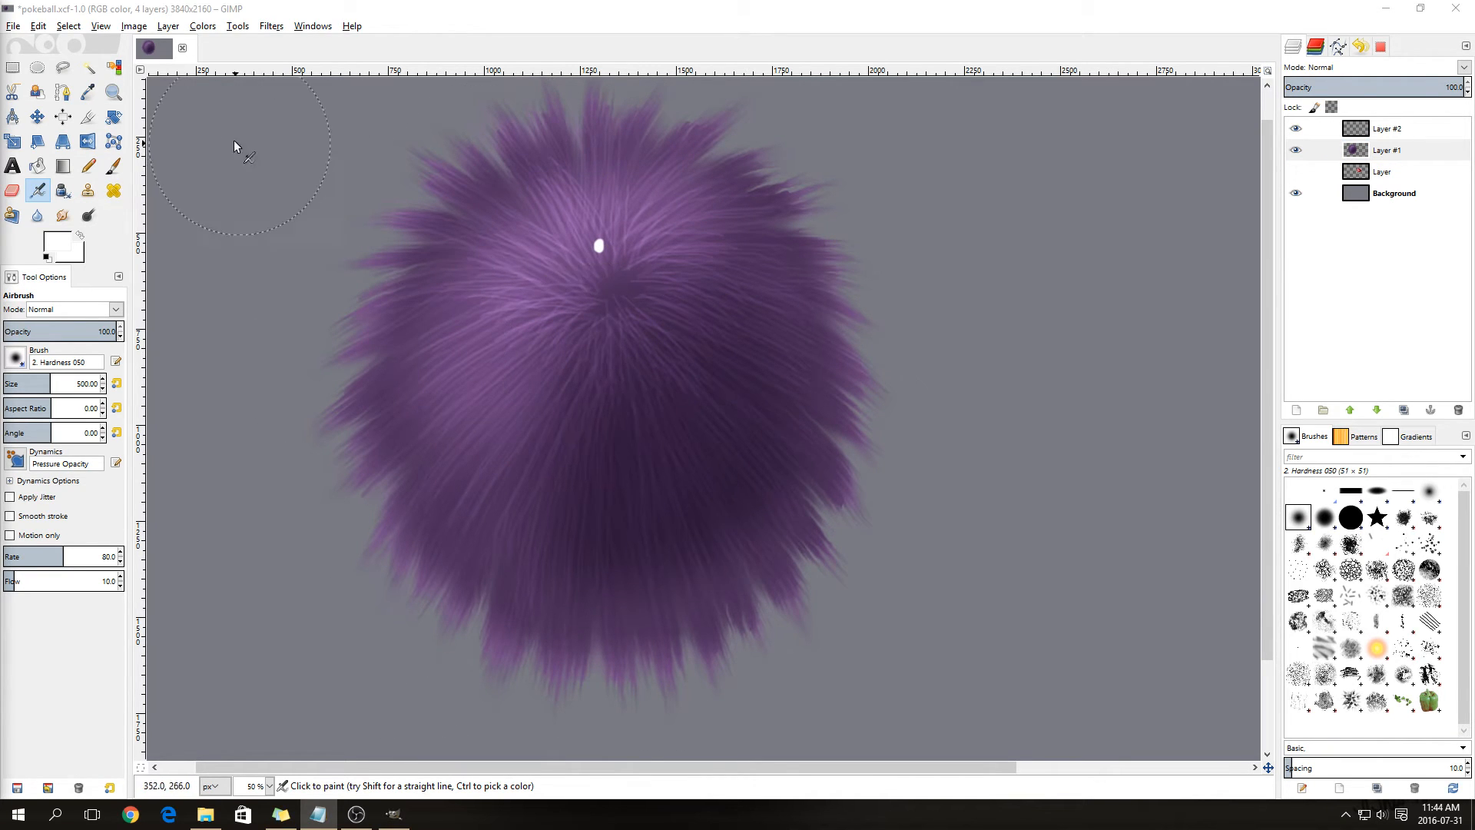
- Darken the body layer's midtones with Levels, setting the Value channel's input gamma to 0.85
{"action": "left_click", "coordinate": [203, 28]}
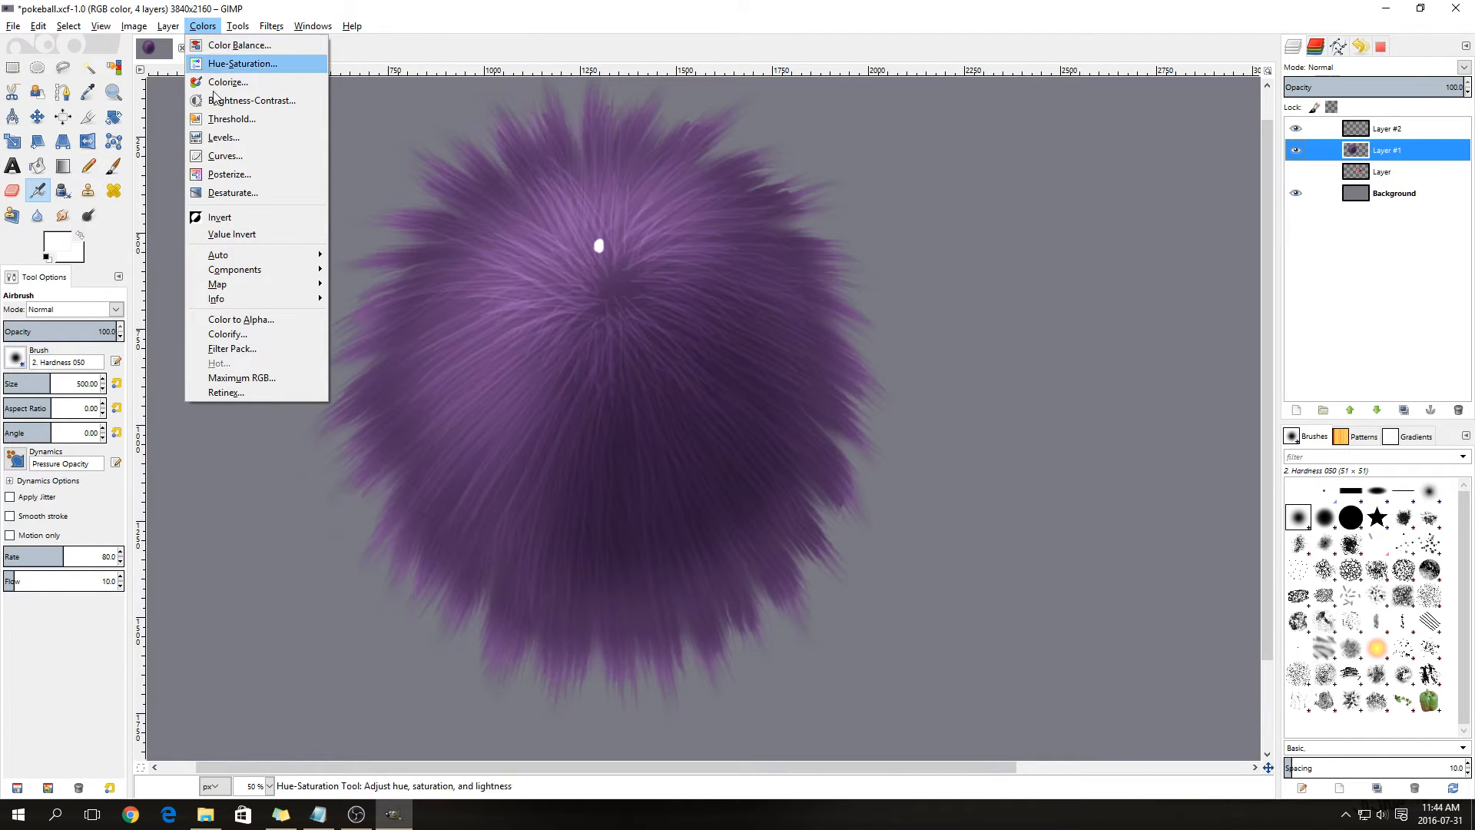
{"action": "left_click", "coordinate": [224, 137]}
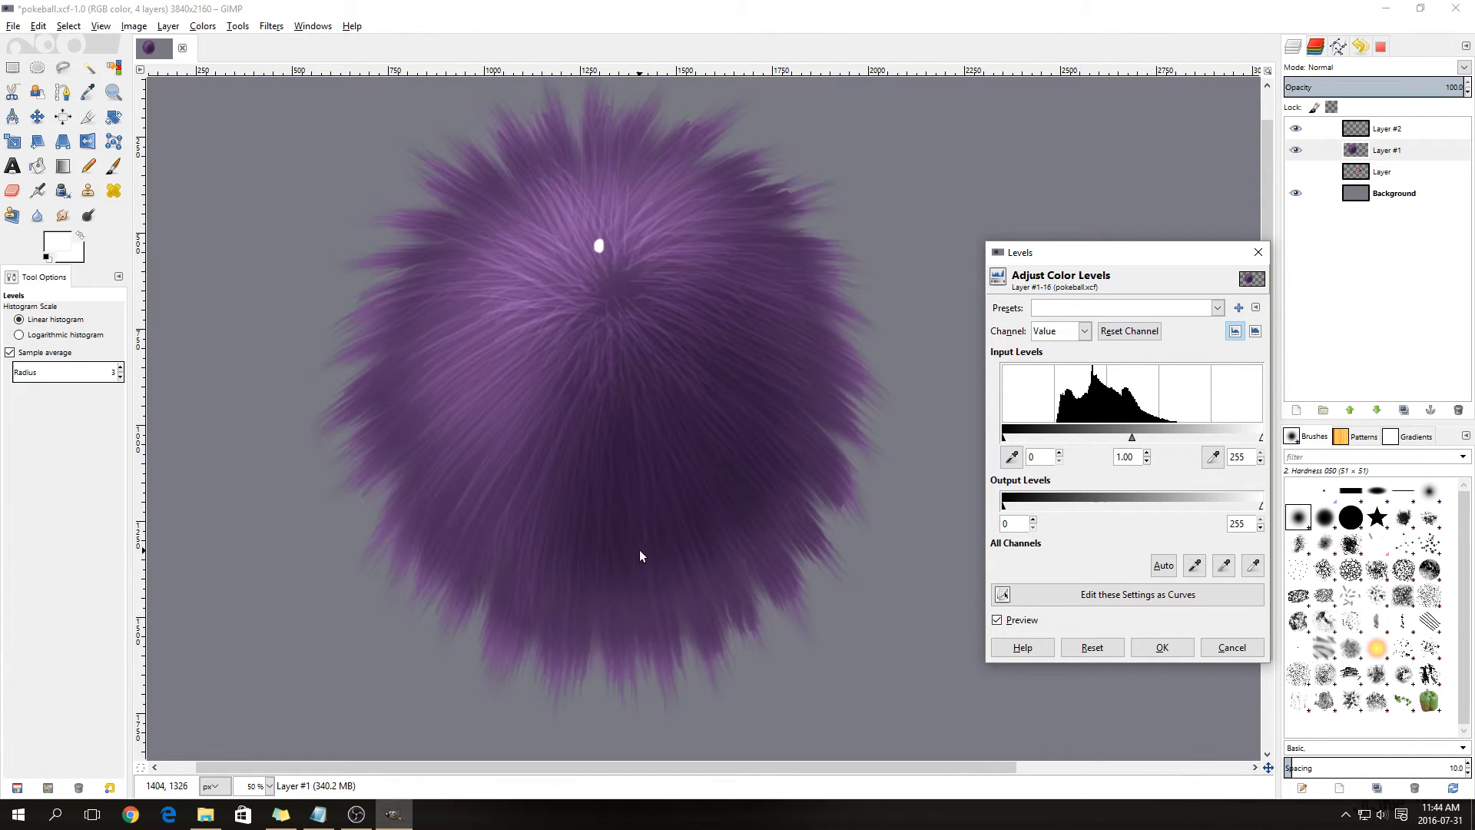
{"action": "left_click_drag", "start_coordinate": [1131, 439], "coordinate": [1141, 449]}
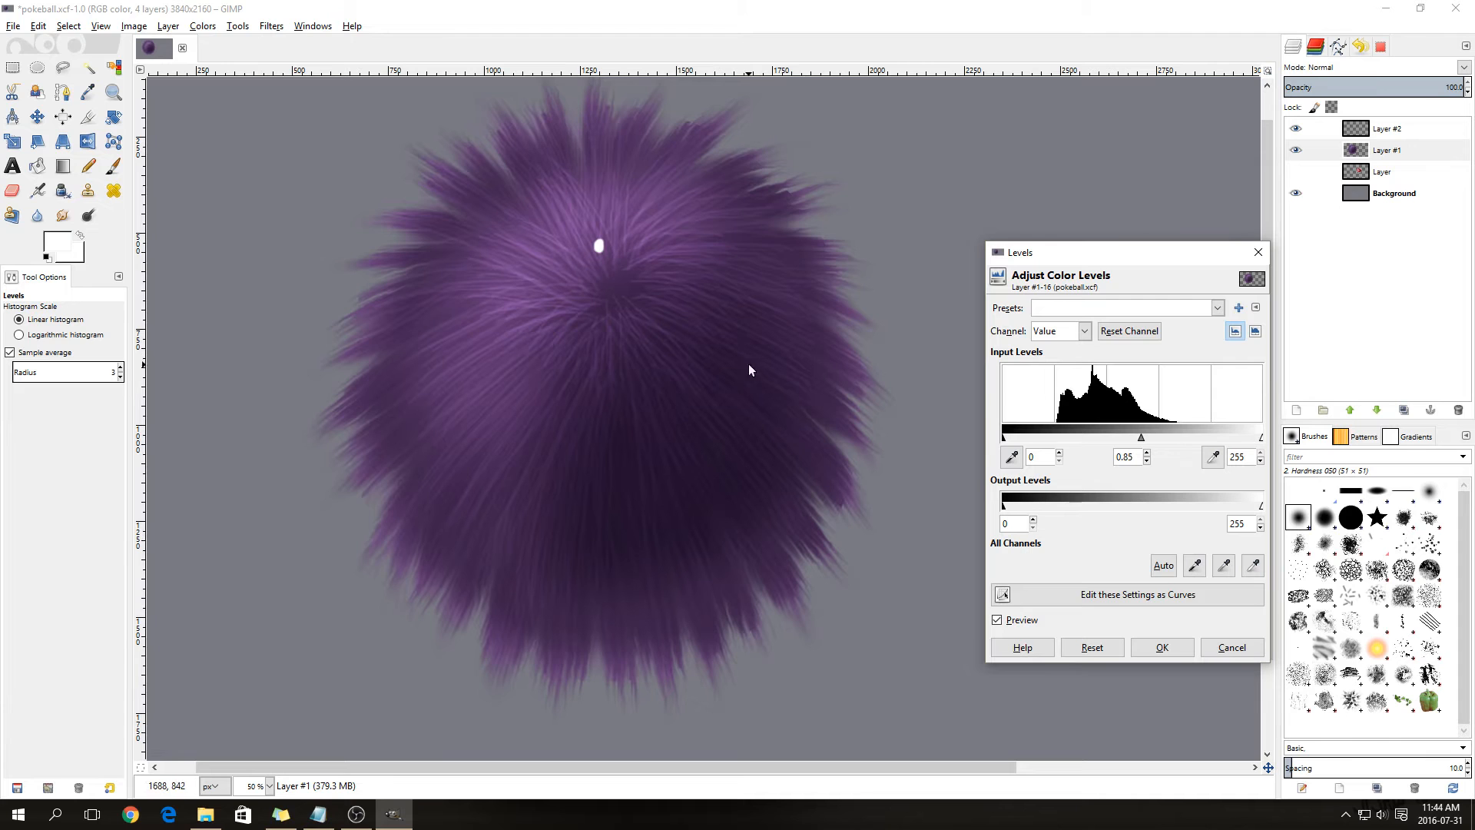
{"action": "left_click", "coordinate": [1162, 648]}
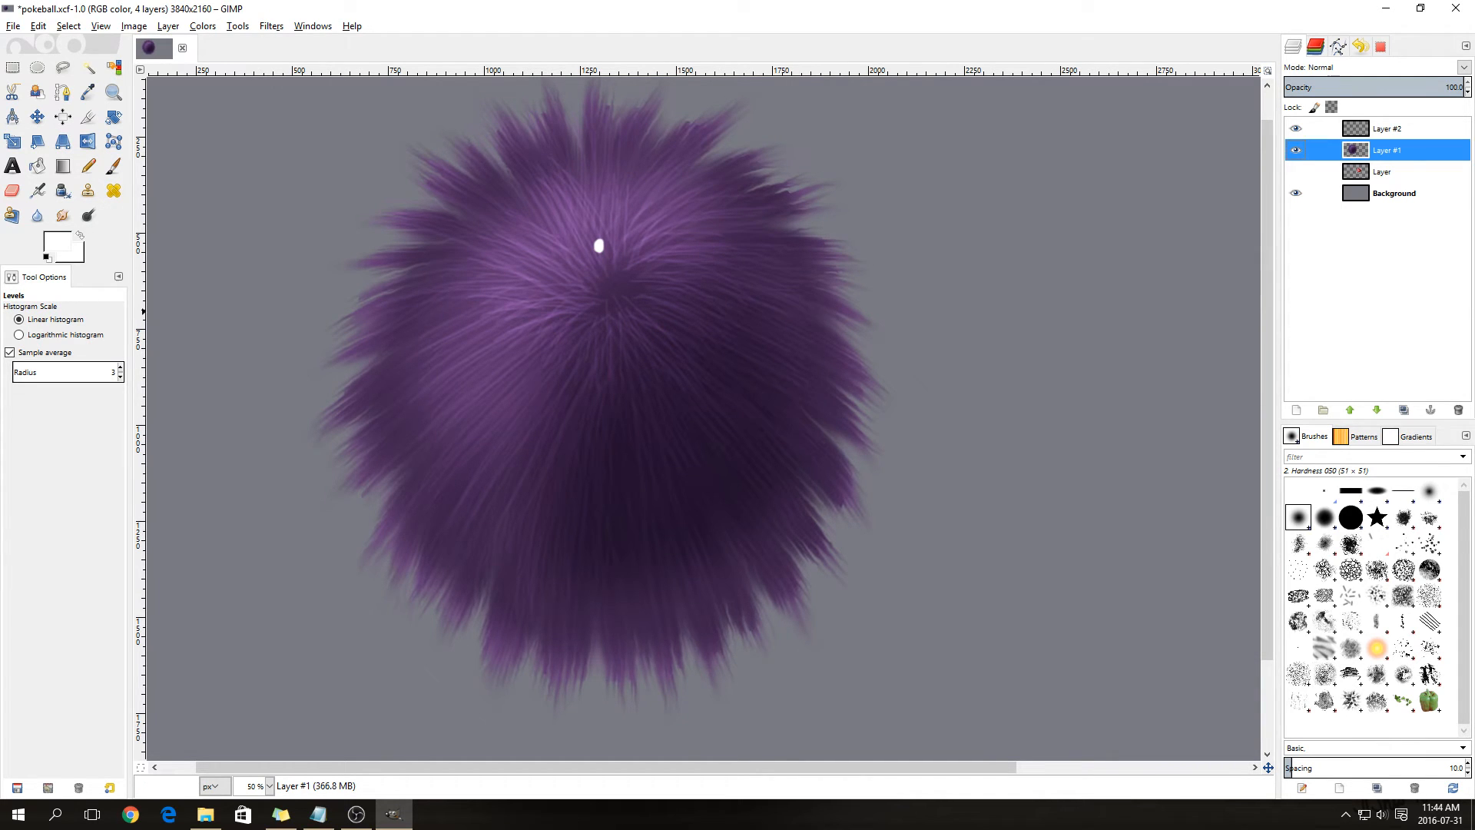
- Add a transparent 3840 × 2160 px layer directly above the body layer and rename it eyes
{"action": "right_click", "coordinate": [1387, 152]}
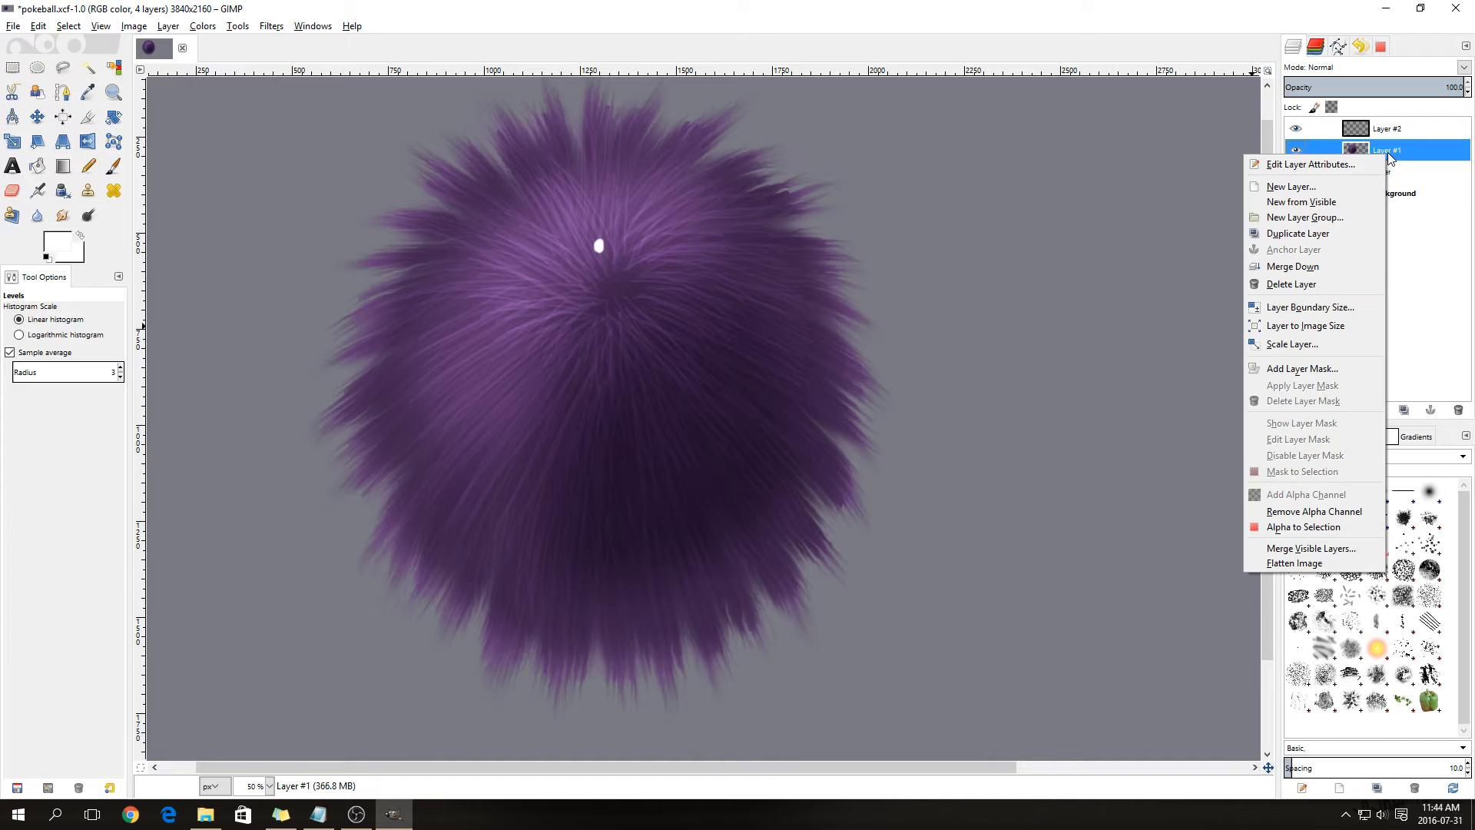
{"action": "left_click", "coordinate": [1326, 187]}
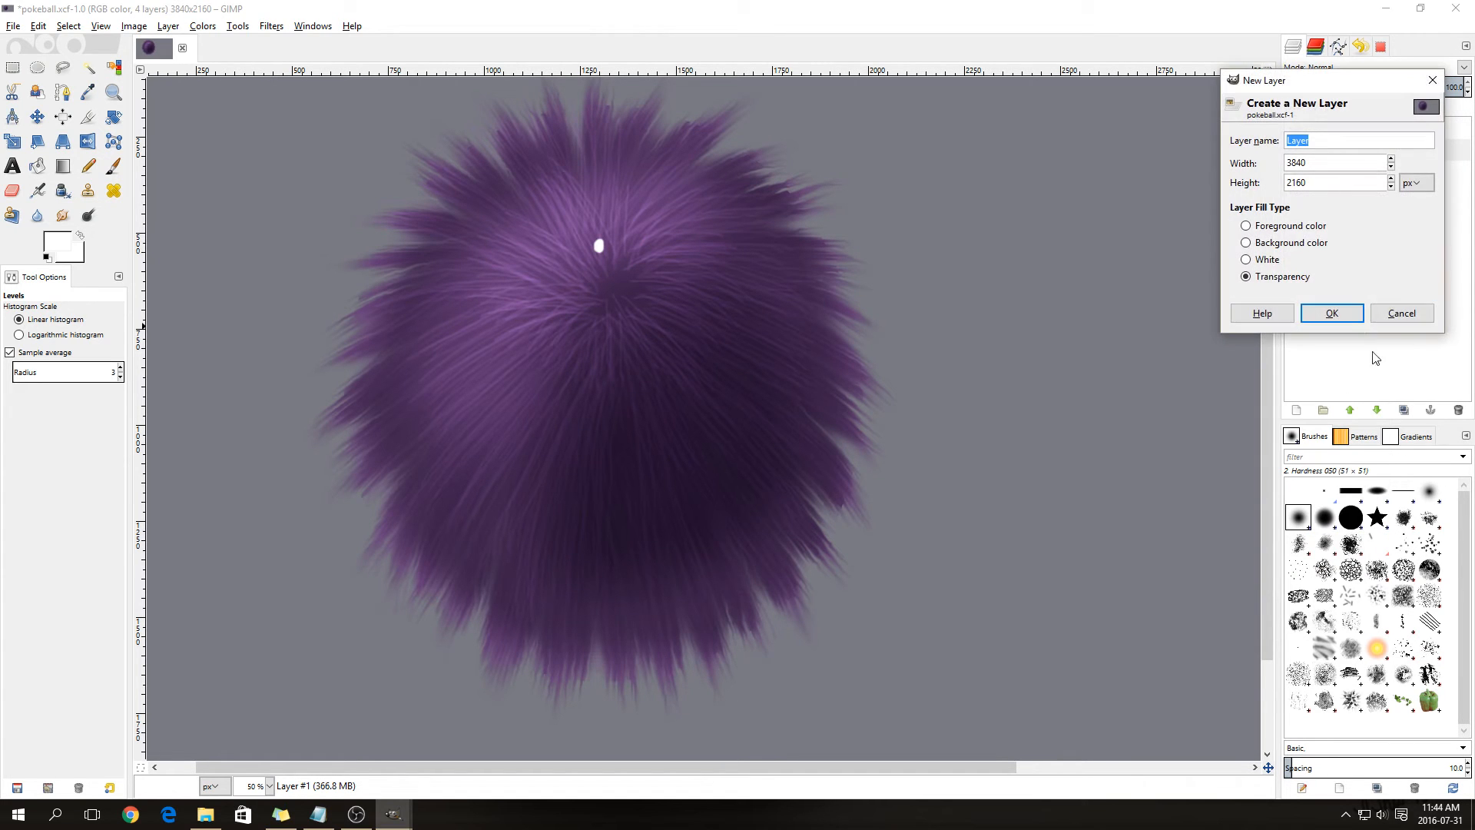
{"action": "left_click", "coordinate": [1341, 317]}
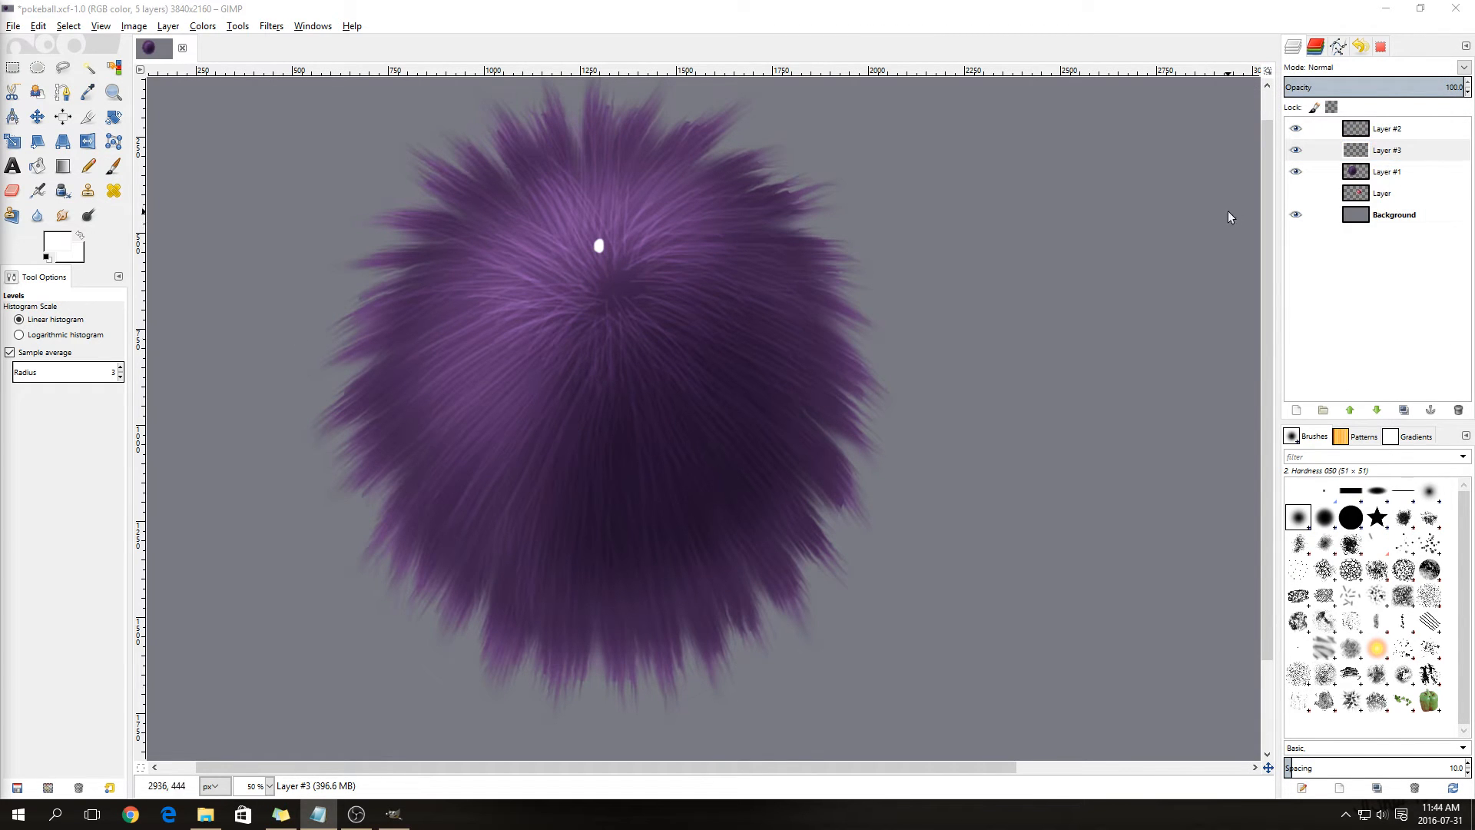
{"action": "left_click", "coordinate": [1386, 152]}
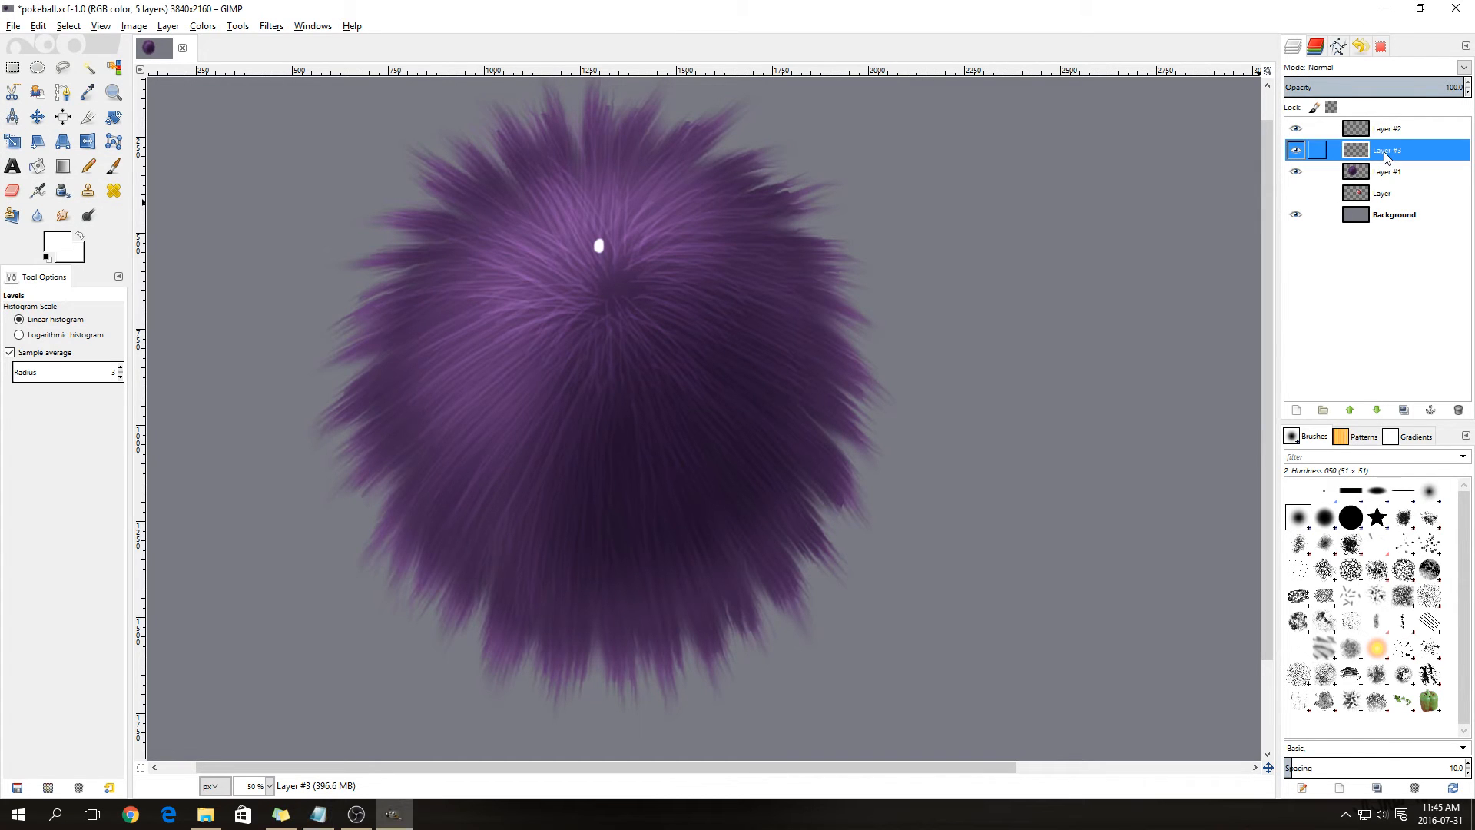
{"action": "left_click", "coordinate": [1395, 214]}
{"action": "right_click", "coordinate": [1383, 150]}
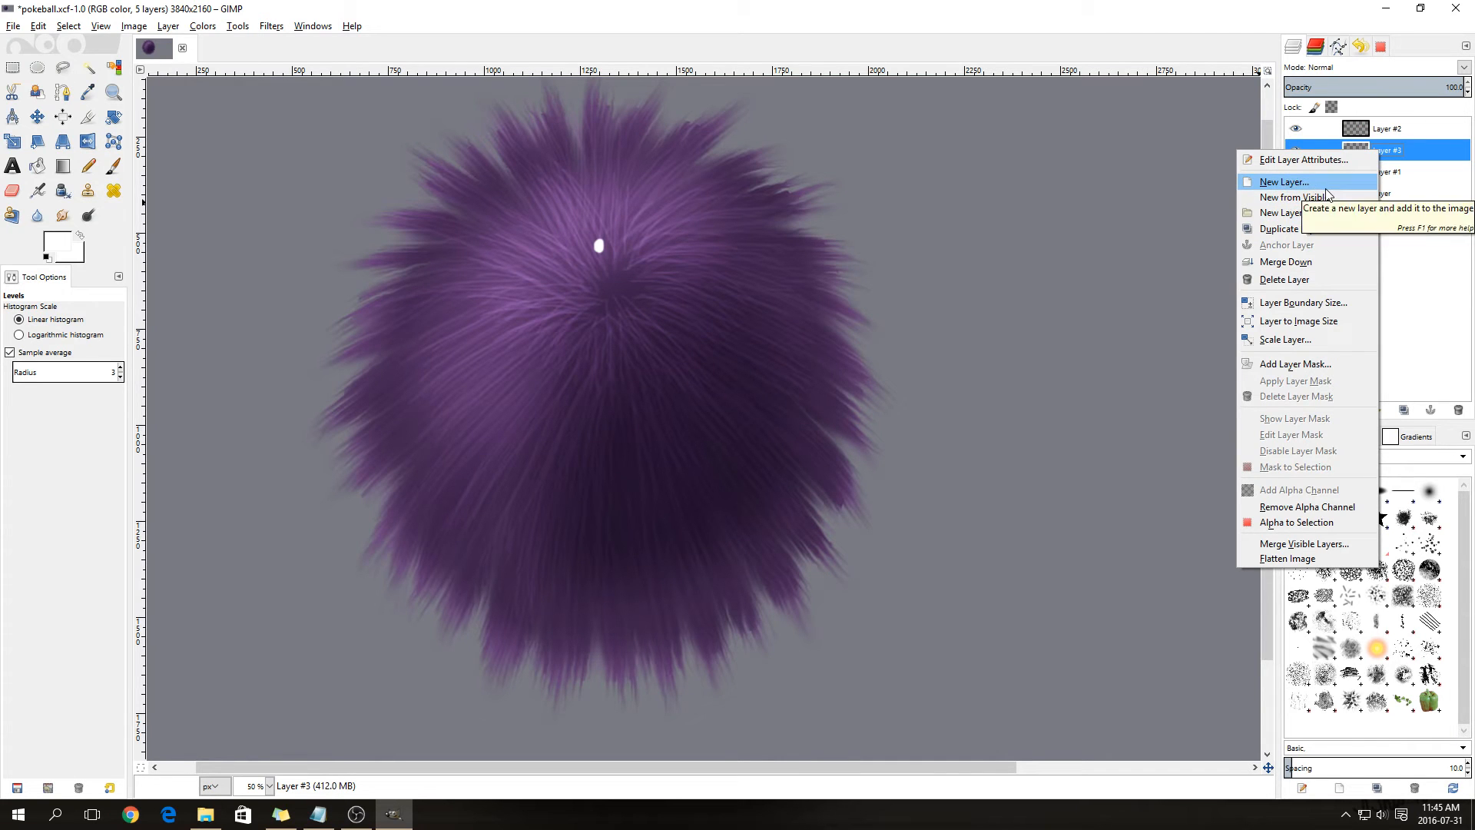
{"action": "left_click", "coordinate": [1327, 160]}
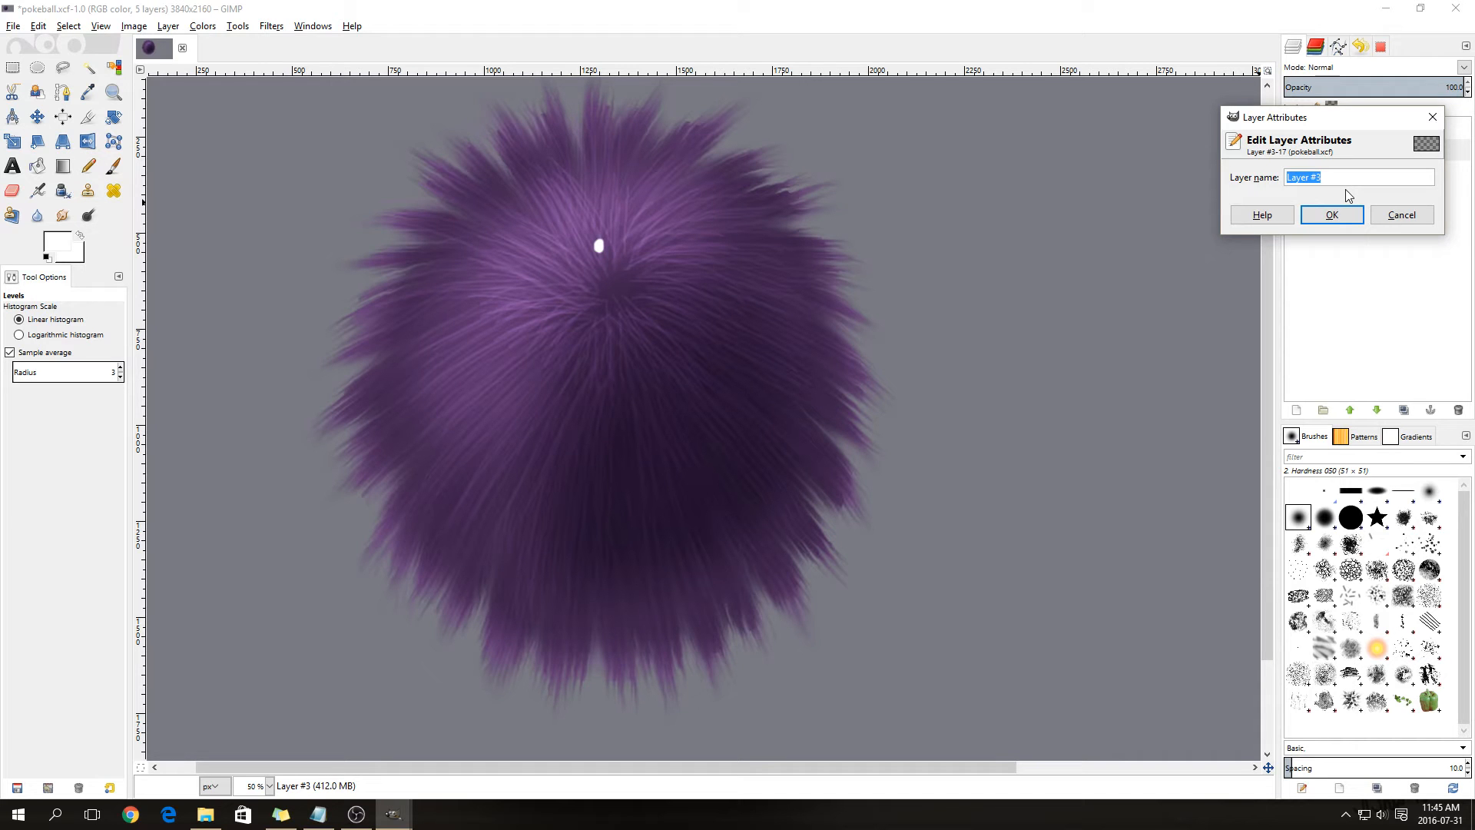
{"action": "type", "text": "eyes"}
{"action": "key", "text": "Return"}
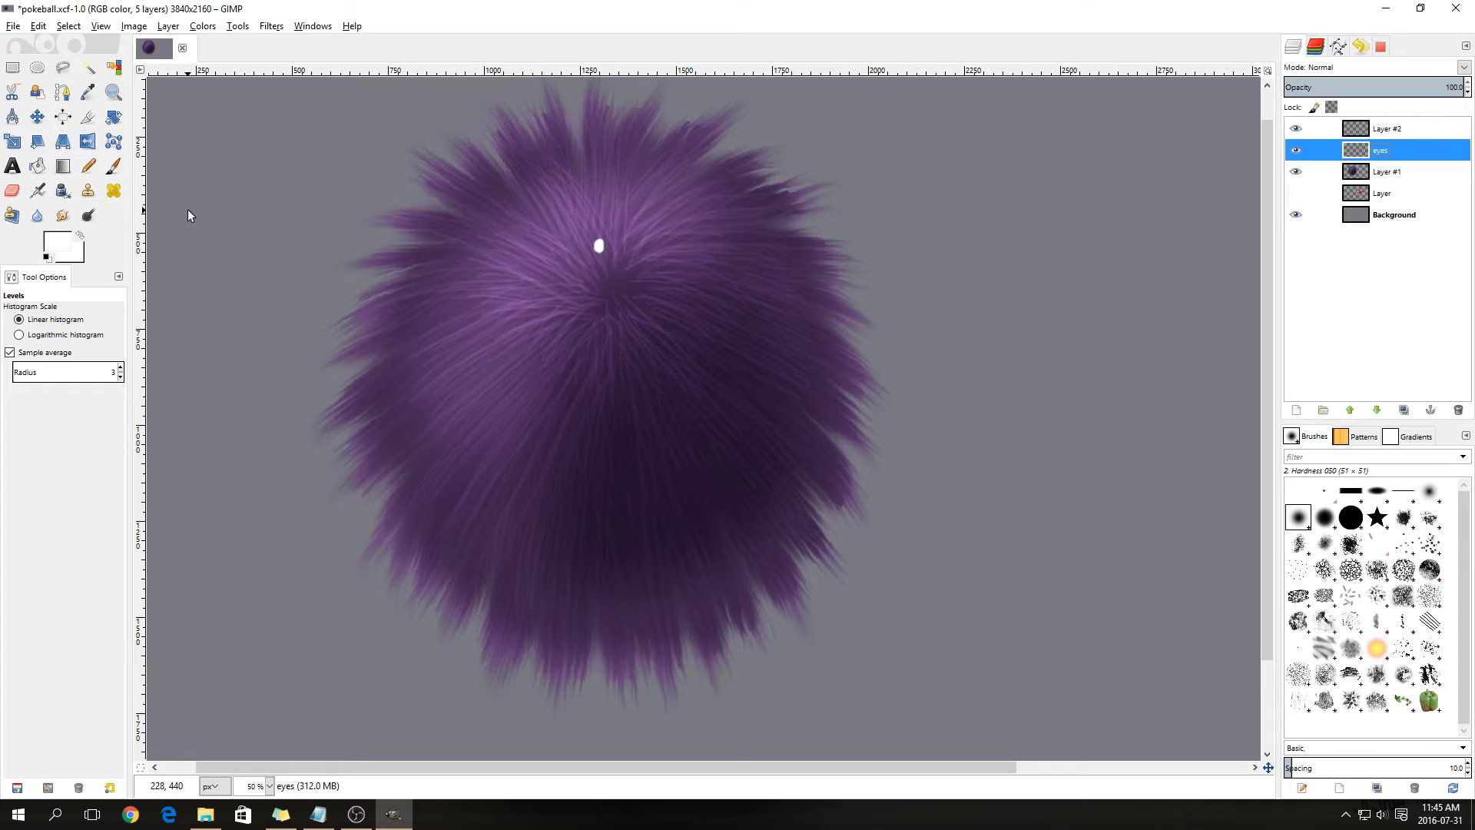
- Make a 350 × 400 px elliptical selection on the upper-left part of the body for the first eye
{"action": "left_click", "coordinate": [37, 68]}
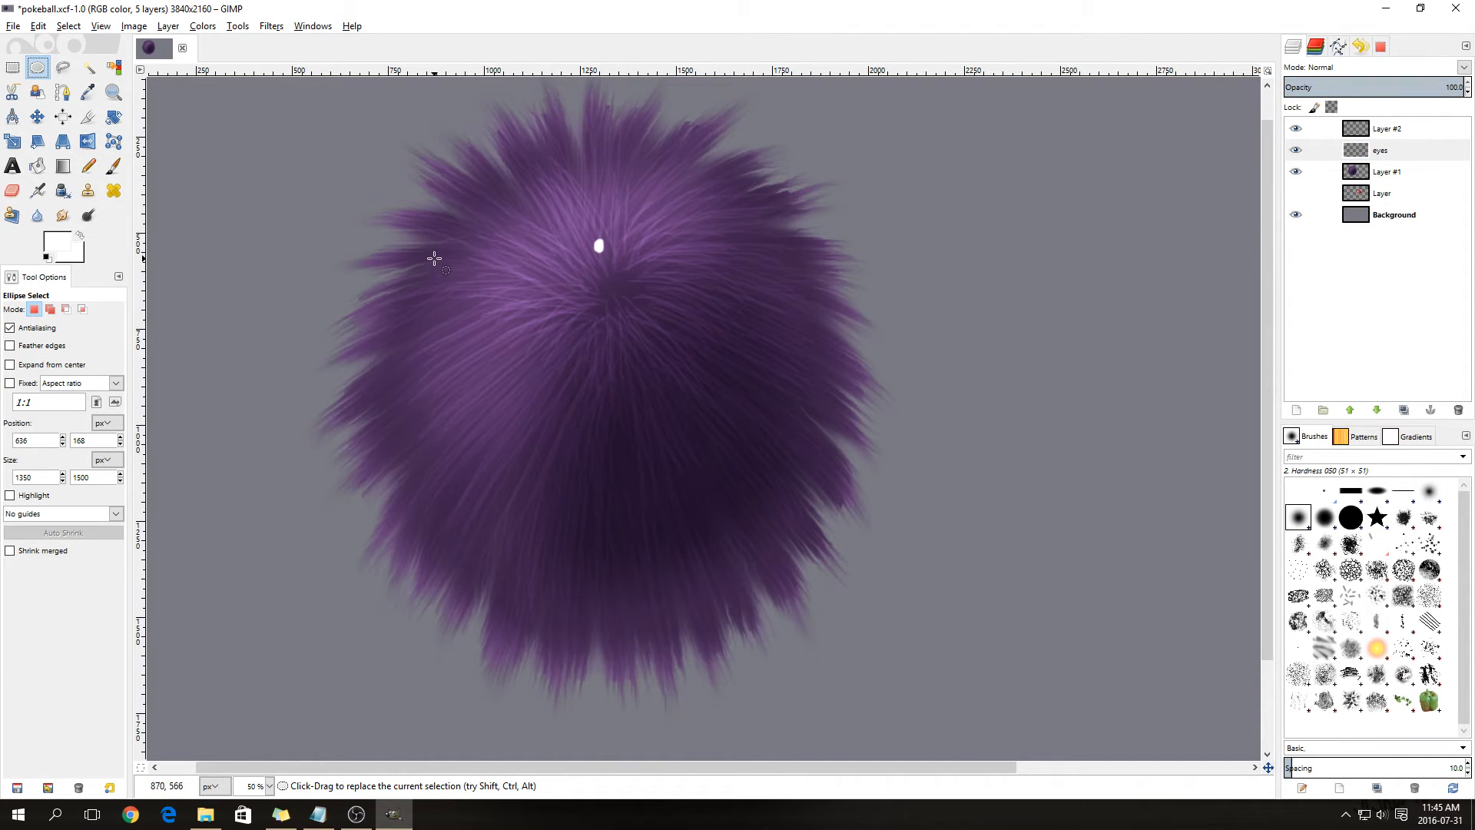
{"action": "left_click_drag", "start_coordinate": [461, 269], "coordinate": [568, 409]}
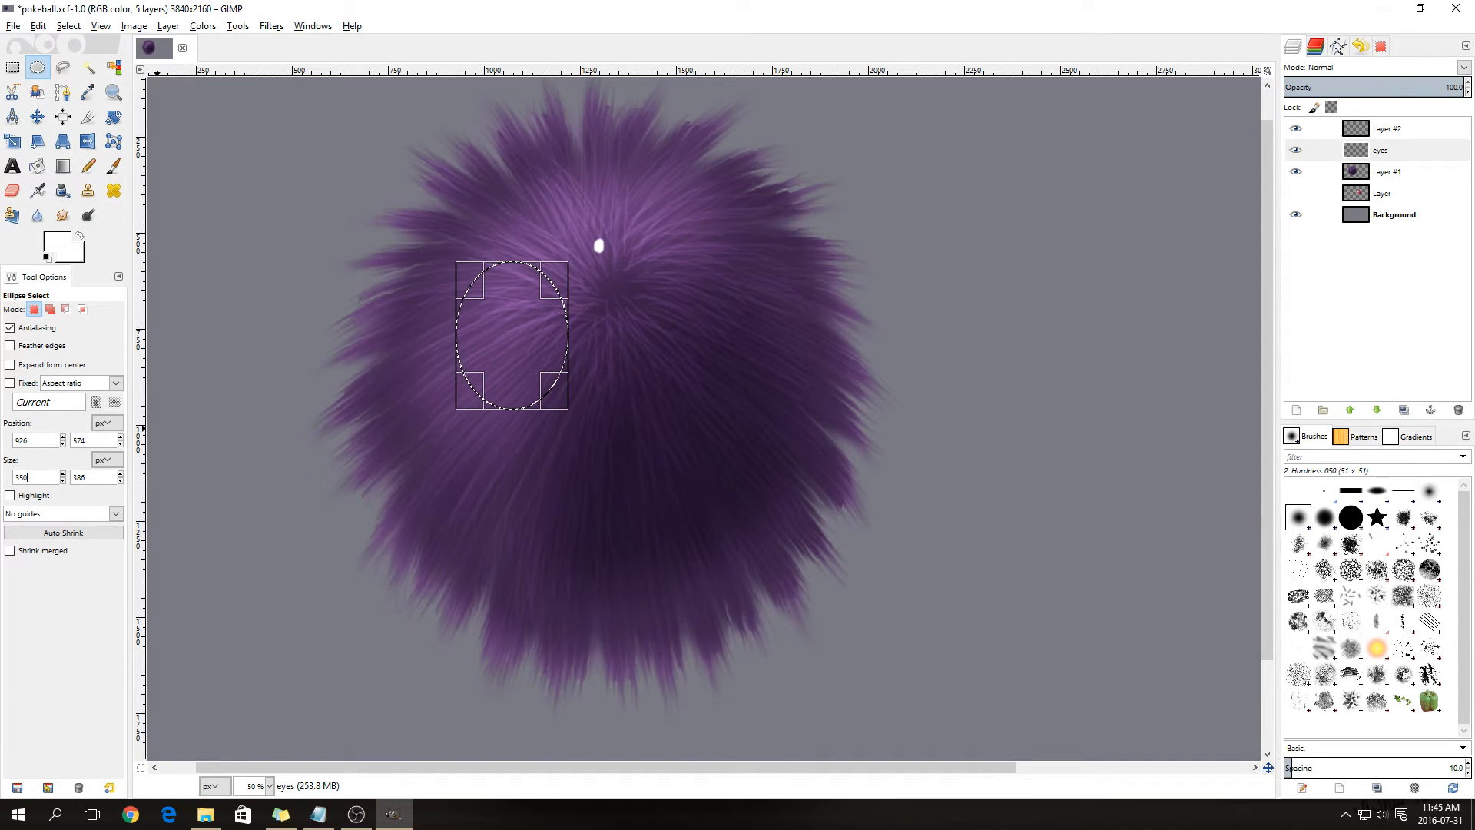
{"action": "type", "text": "400"}
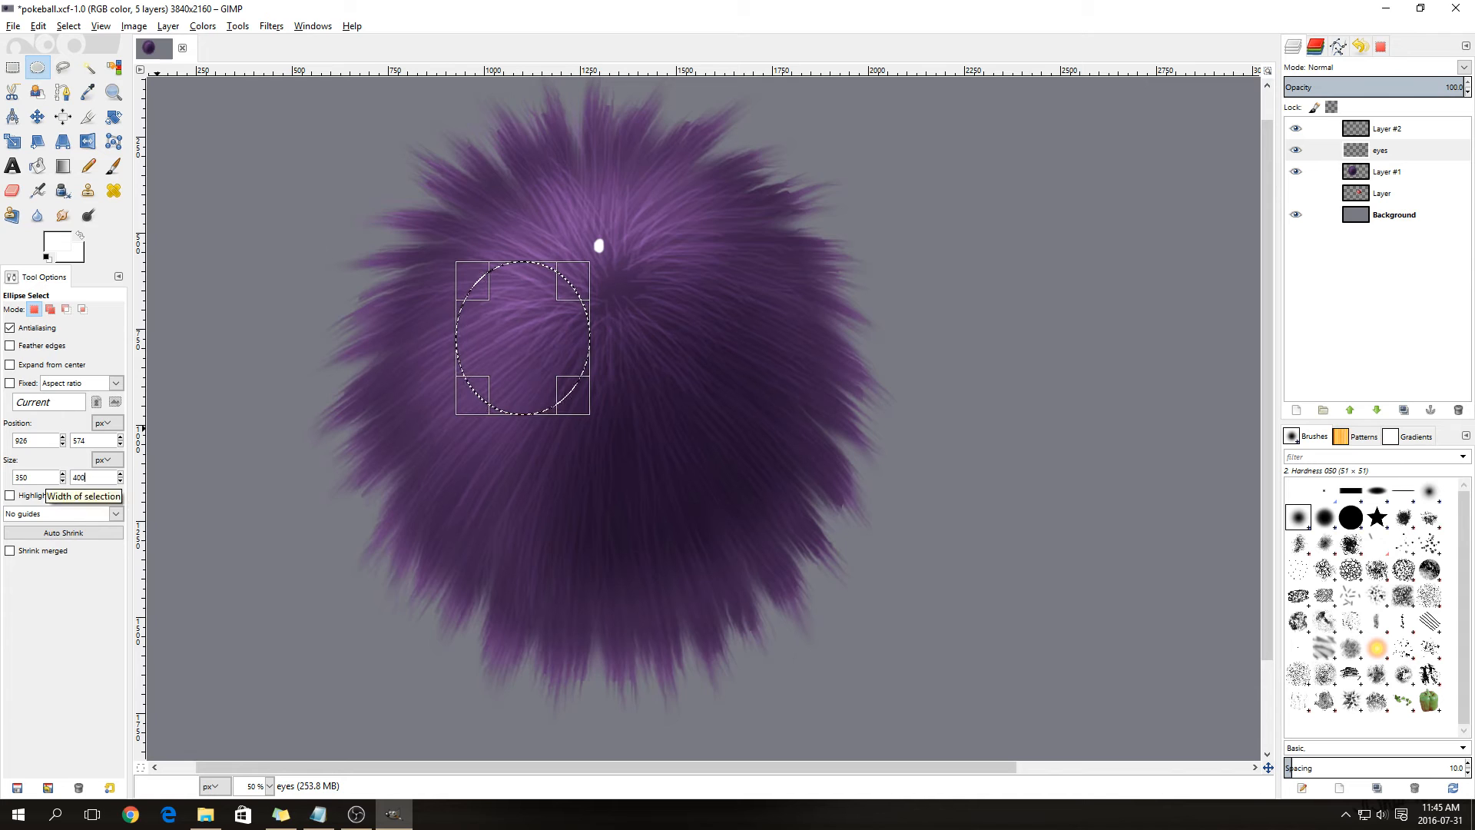
- Set the foreground colour to light pink d49cd1 and the background colour to dark purple 553e54
{"action": "left_click", "coordinate": [54, 246]}
{"action": "left_click", "coordinate": [284, 376]}
{"action": "left_click", "coordinate": [254, 361]}
{"action": "left_click_drag", "start_coordinate": [252, 361], "coordinate": [254, 361]}
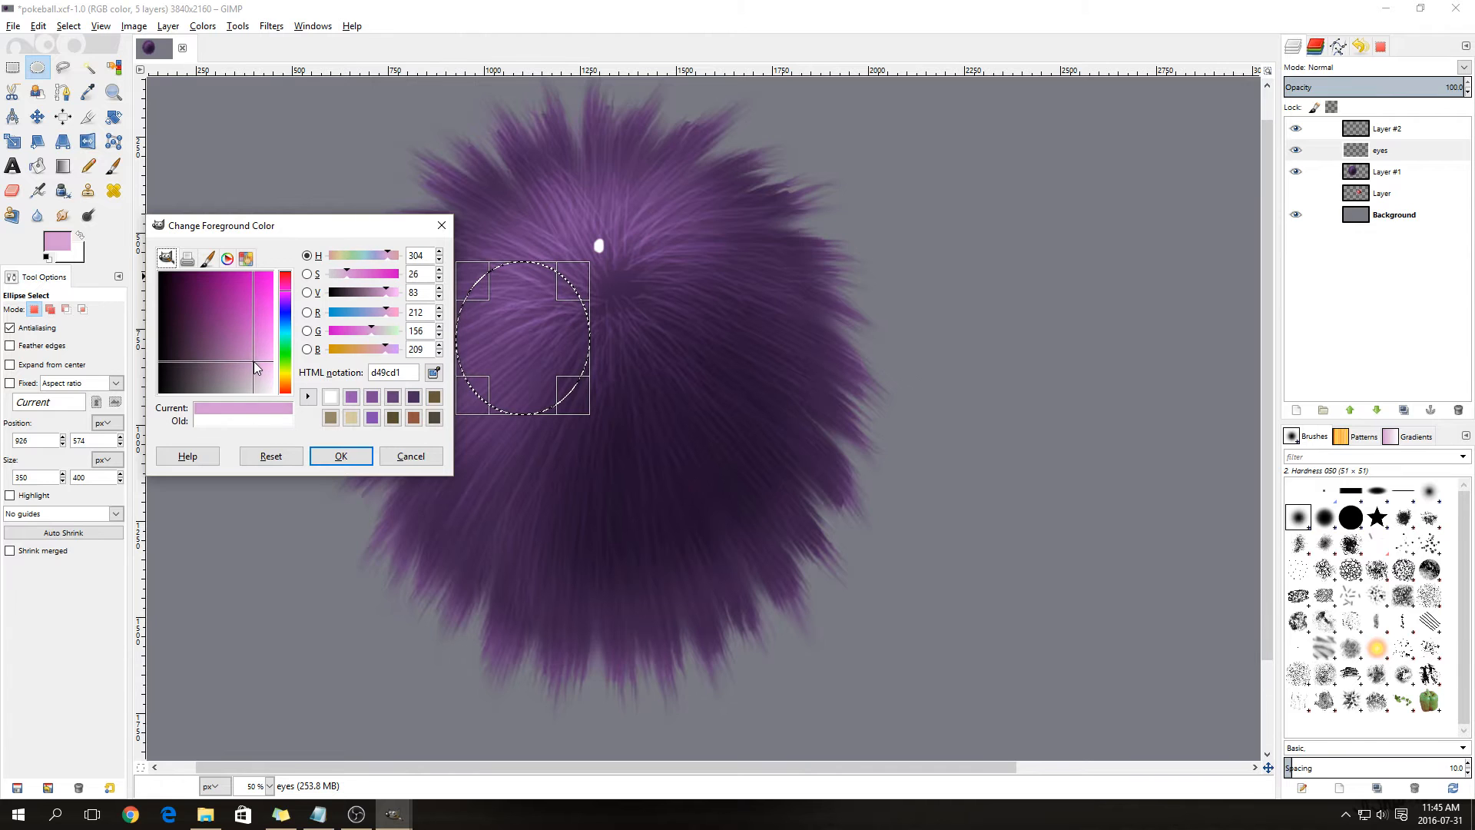
{"action": "left_click", "coordinate": [362, 463]}
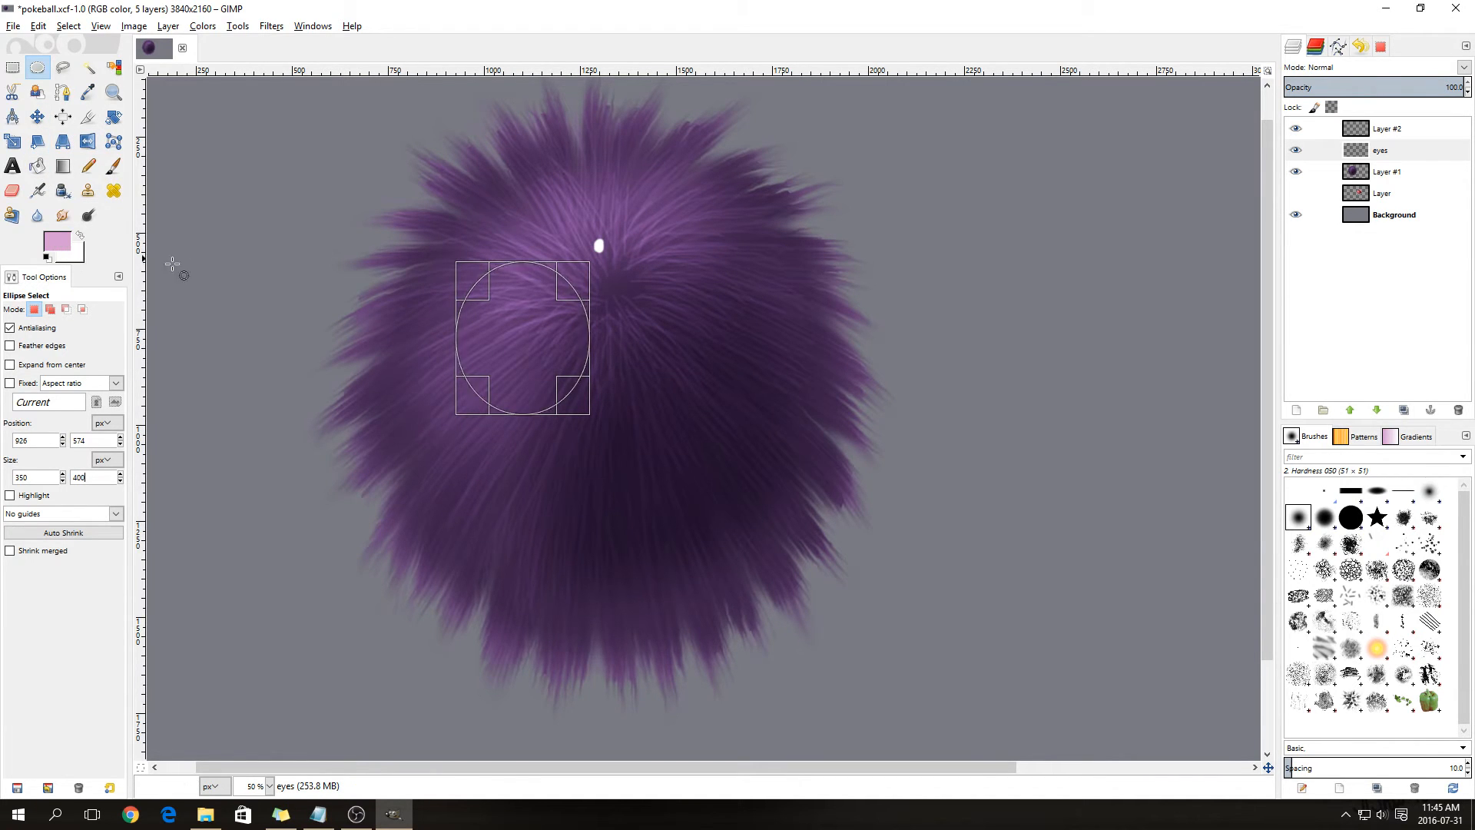
{"action": "left_click", "coordinate": [80, 258]}
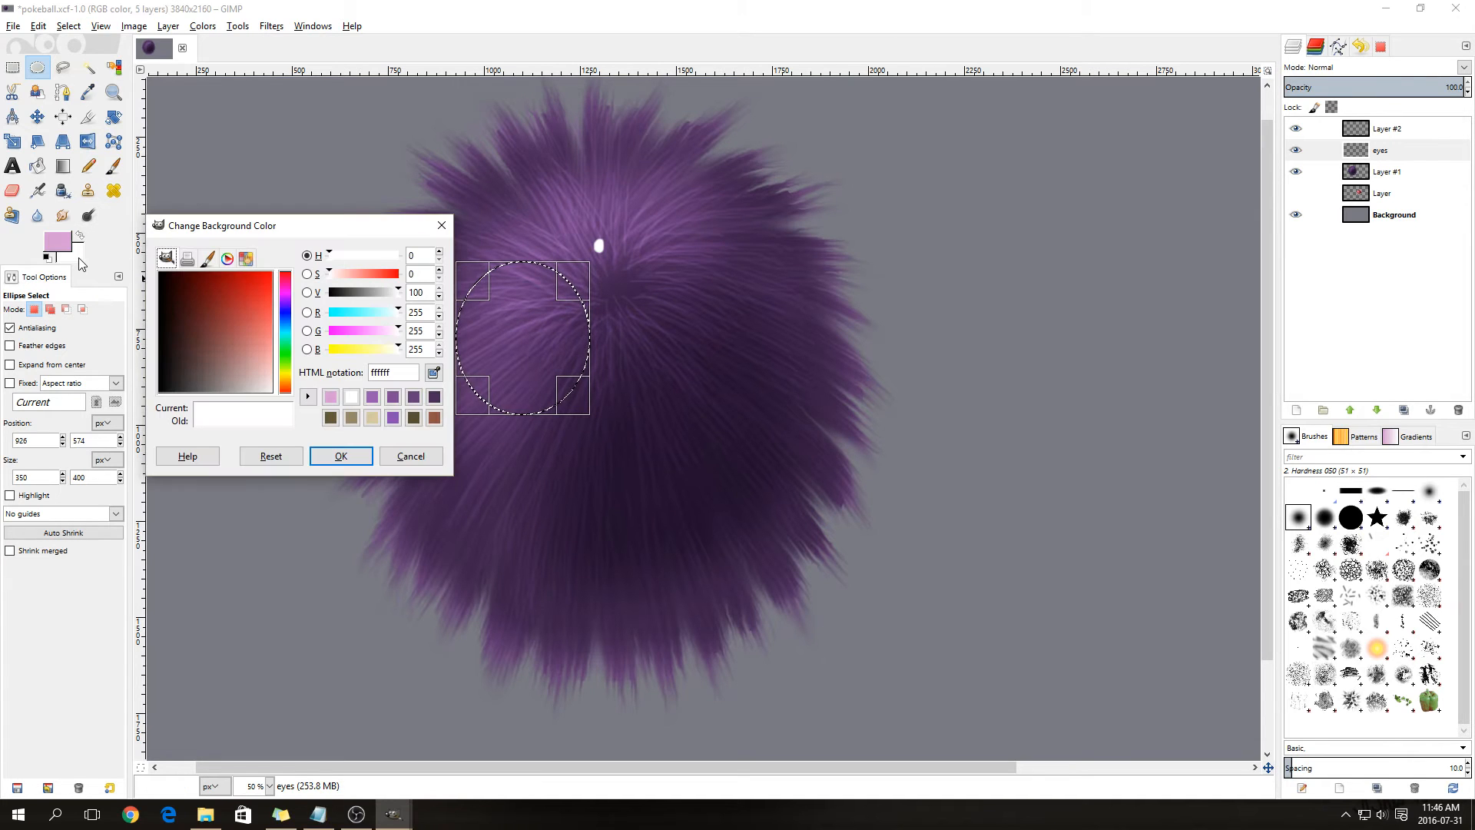
{"action": "left_click", "coordinate": [331, 397]}
{"action": "left_click_drag", "start_coordinate": [207, 361], "coordinate": [197, 362]}
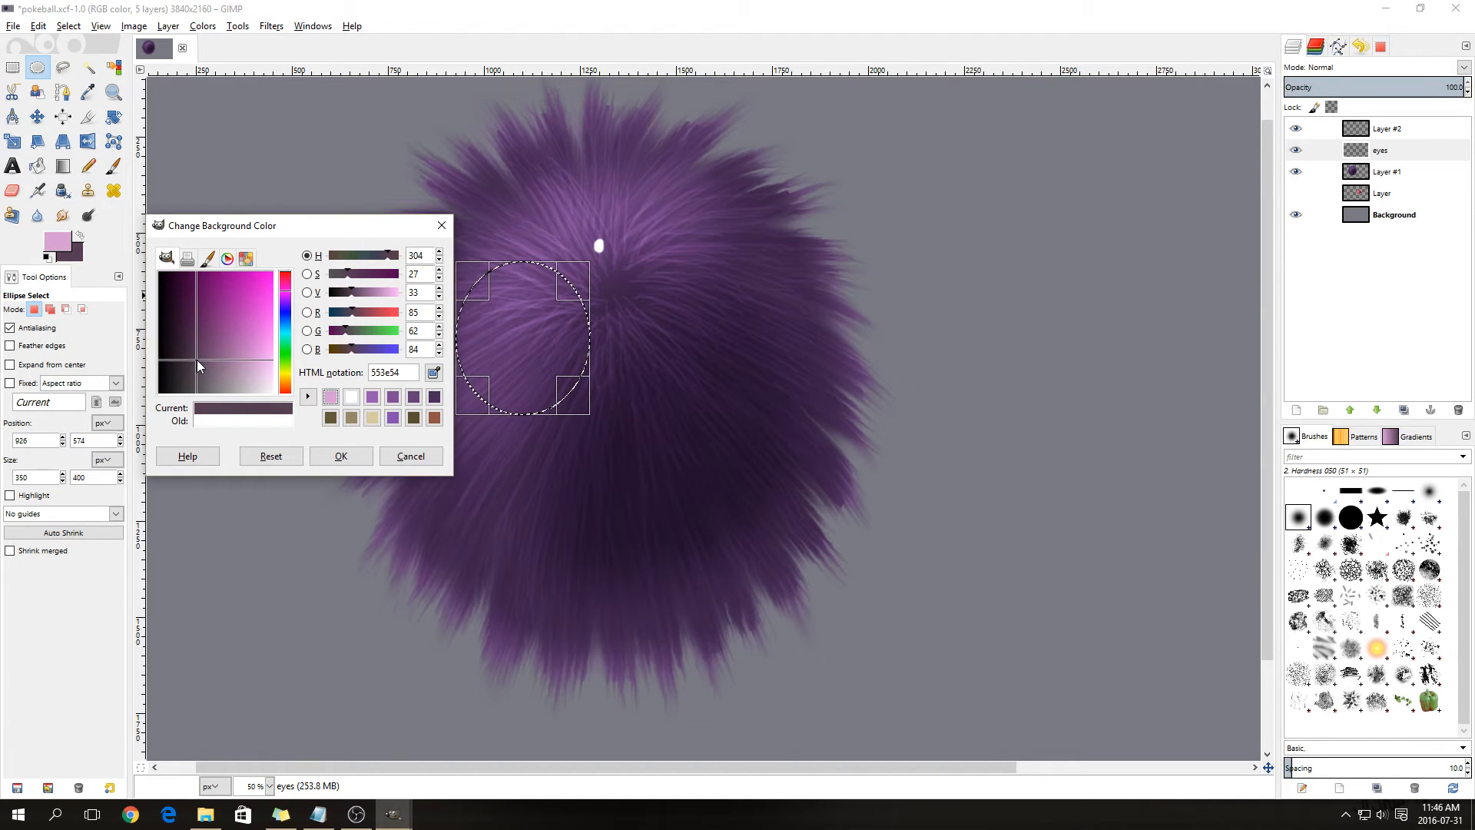
{"action": "left_click", "coordinate": [340, 455]}
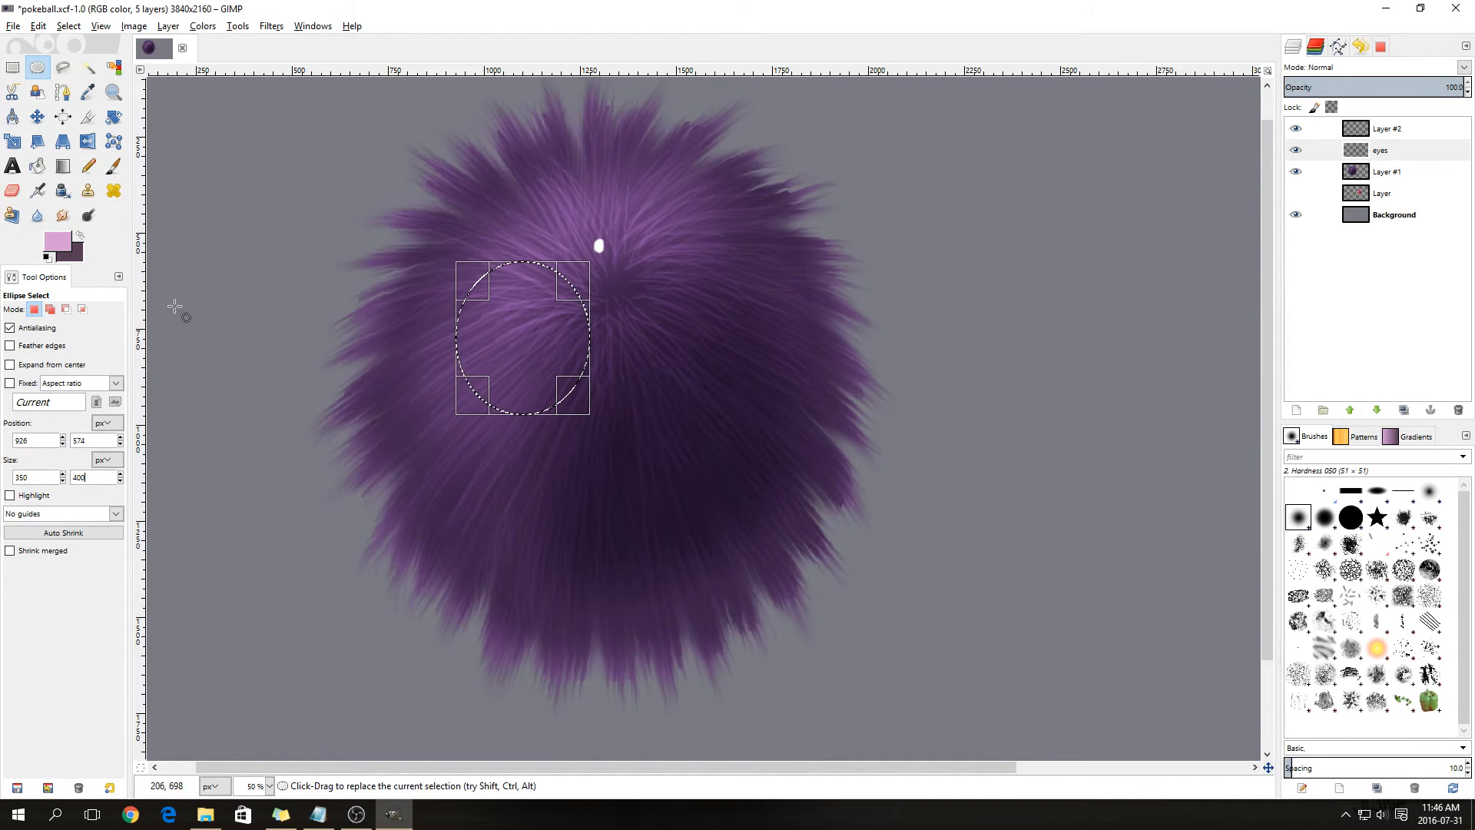
- Fill the elliptical selection with a radial foreground-to-background gradient running from the eye's centre to its lower-right edge
{"action": "left_click", "coordinate": [63, 167]}
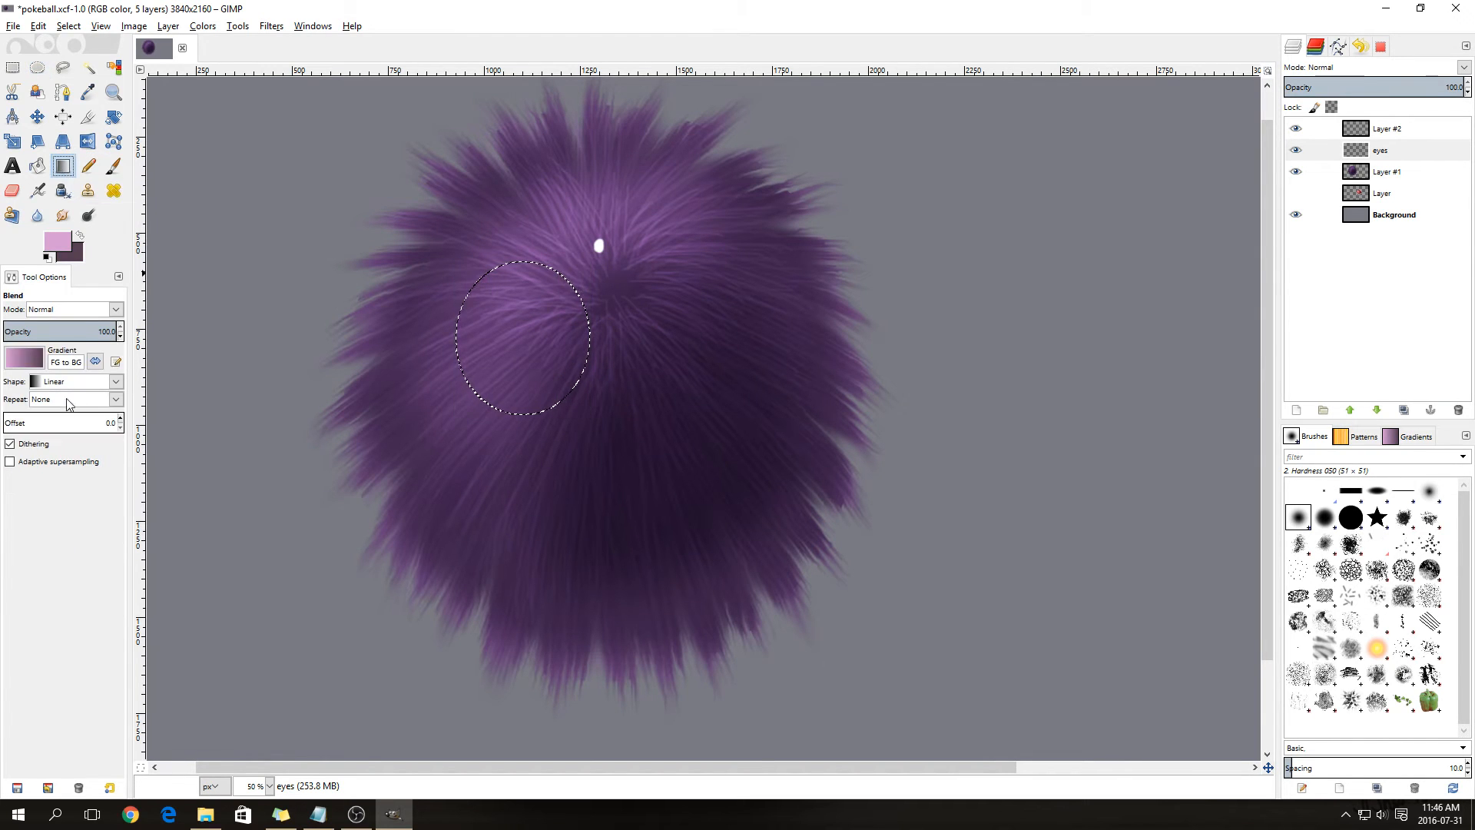
{"action": "left_click", "coordinate": [116, 385]}
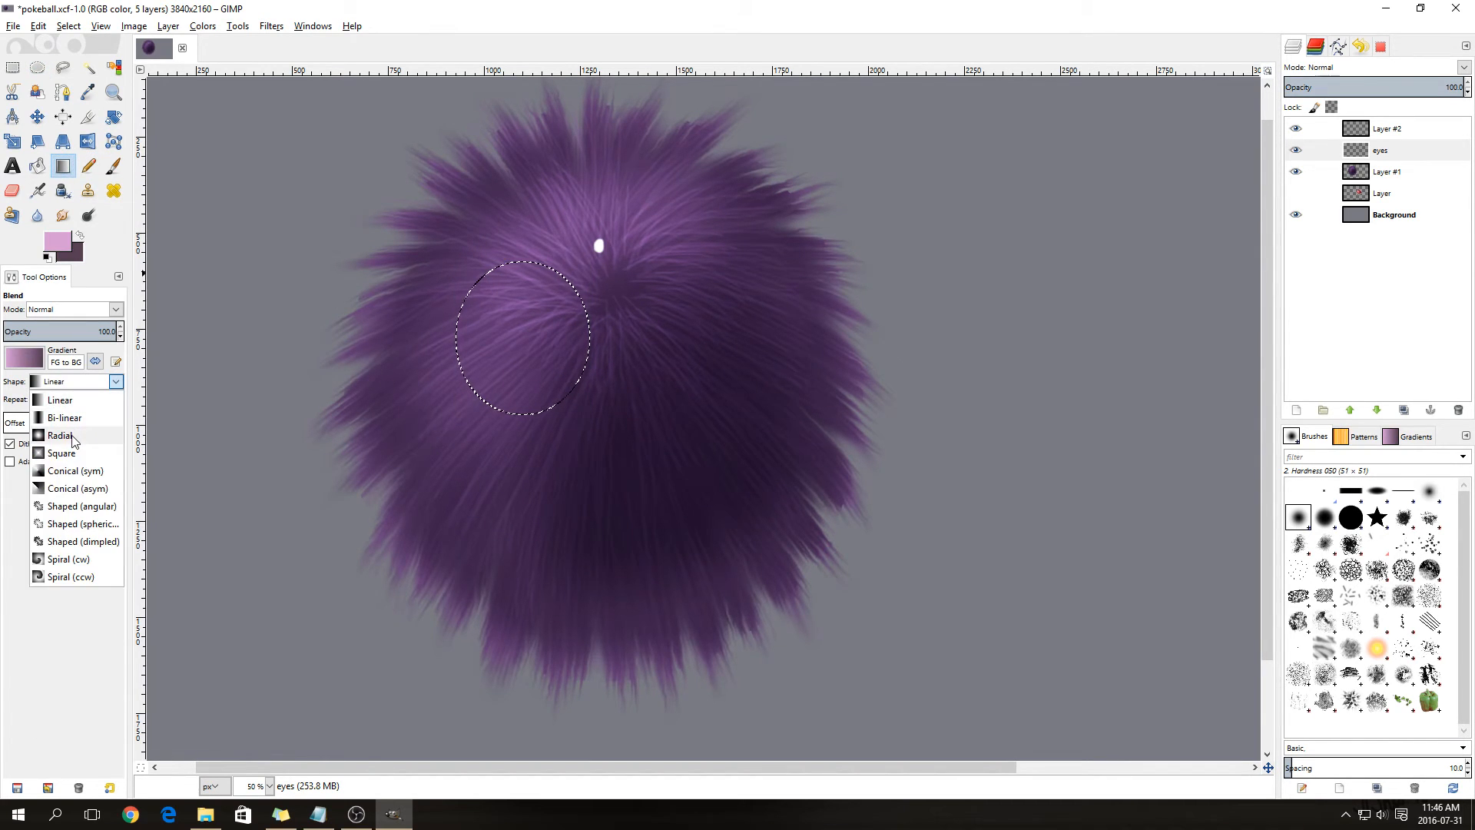
{"action": "left_click", "coordinate": [74, 442]}
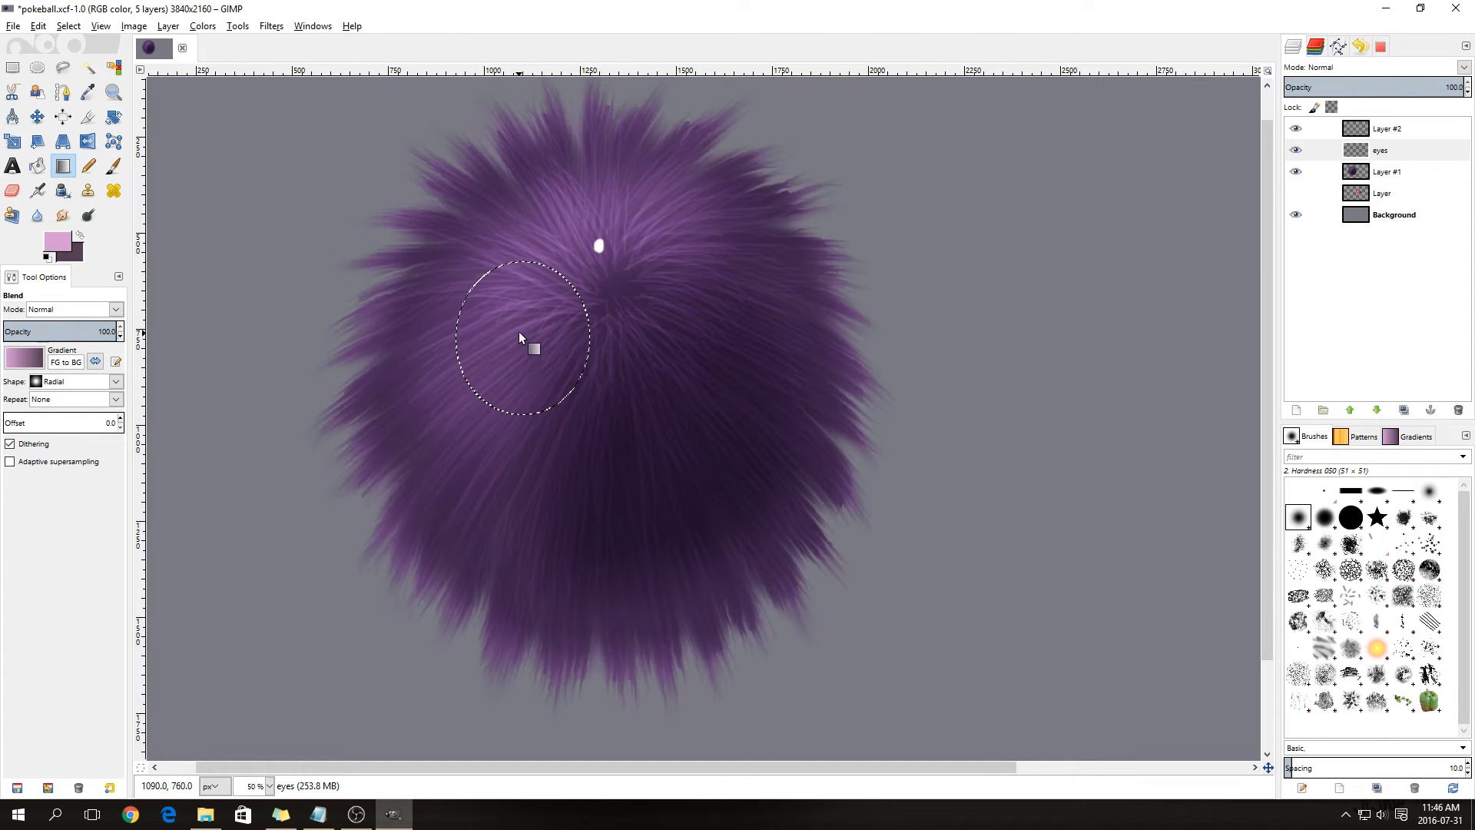
{"action": "left_click_drag", "start_coordinate": [519, 330], "coordinate": [564, 399]}
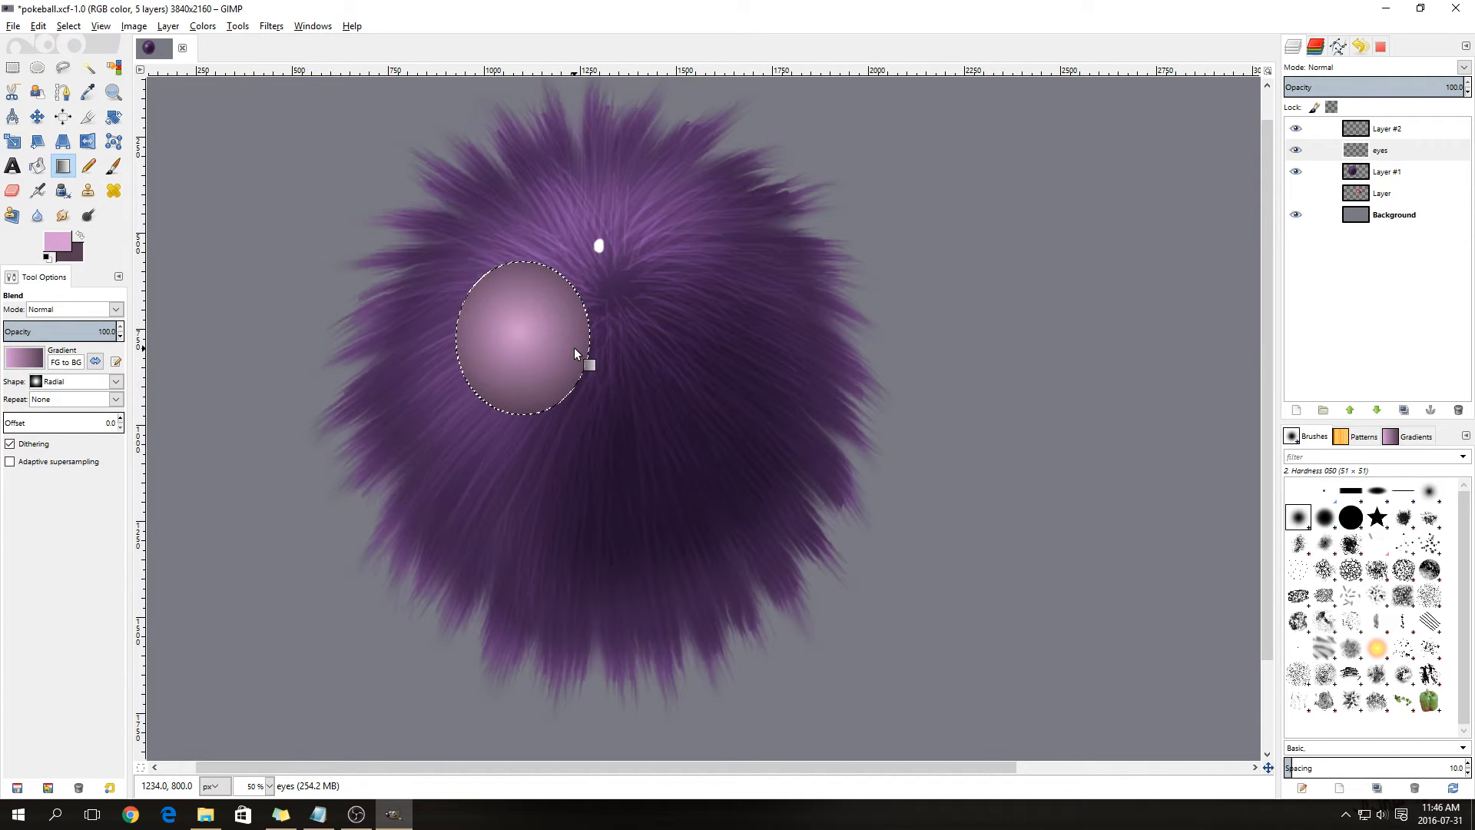
- Copy and paste the gradient eye, and move the copy across to the right side of the face, level with the first
{"action": "key", "text": "ctrl+c"}
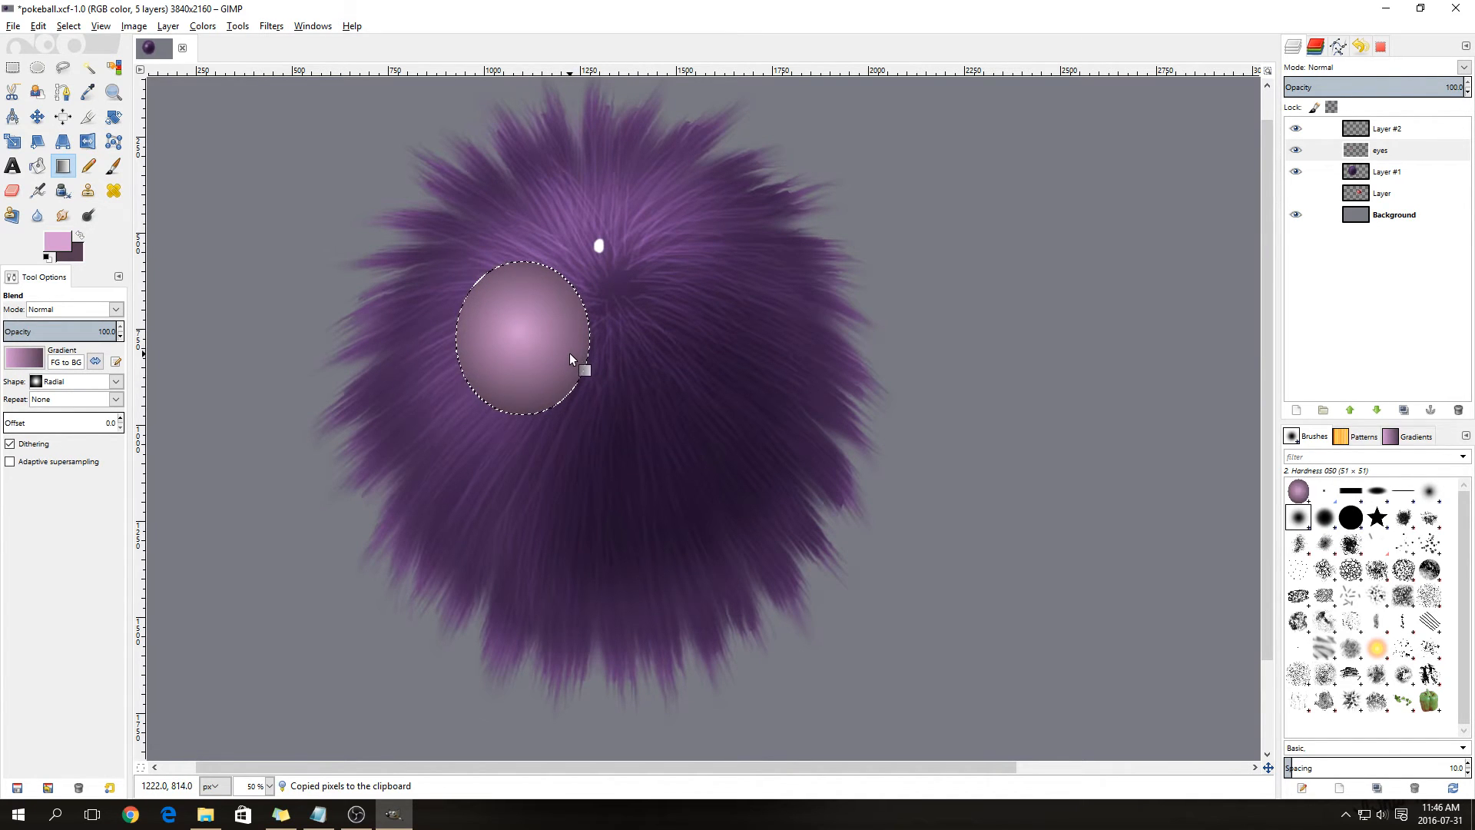
{"action": "key", "text": "ctrl+v"}
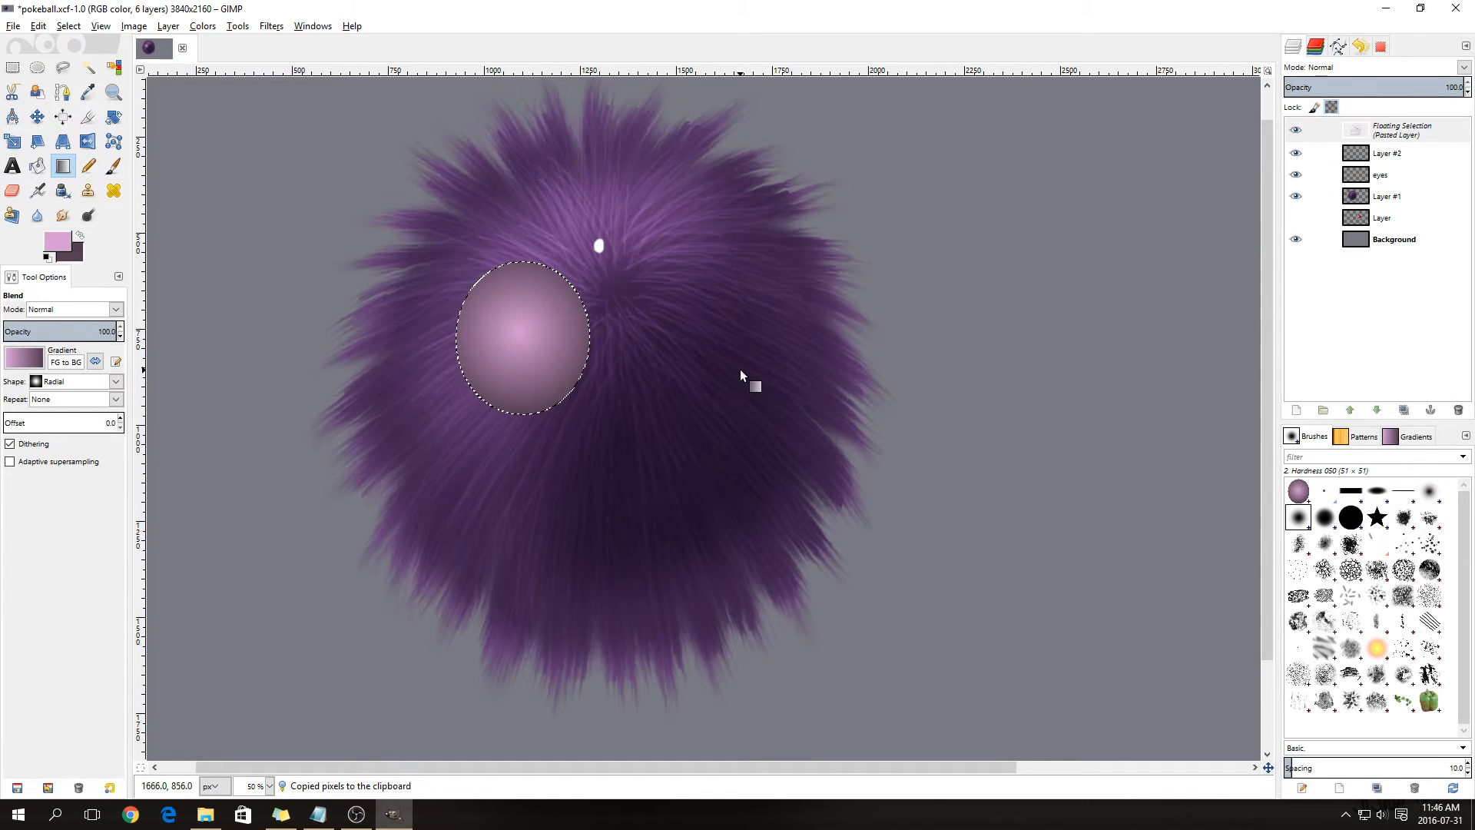
{"action": "left_click", "coordinate": [37, 116]}
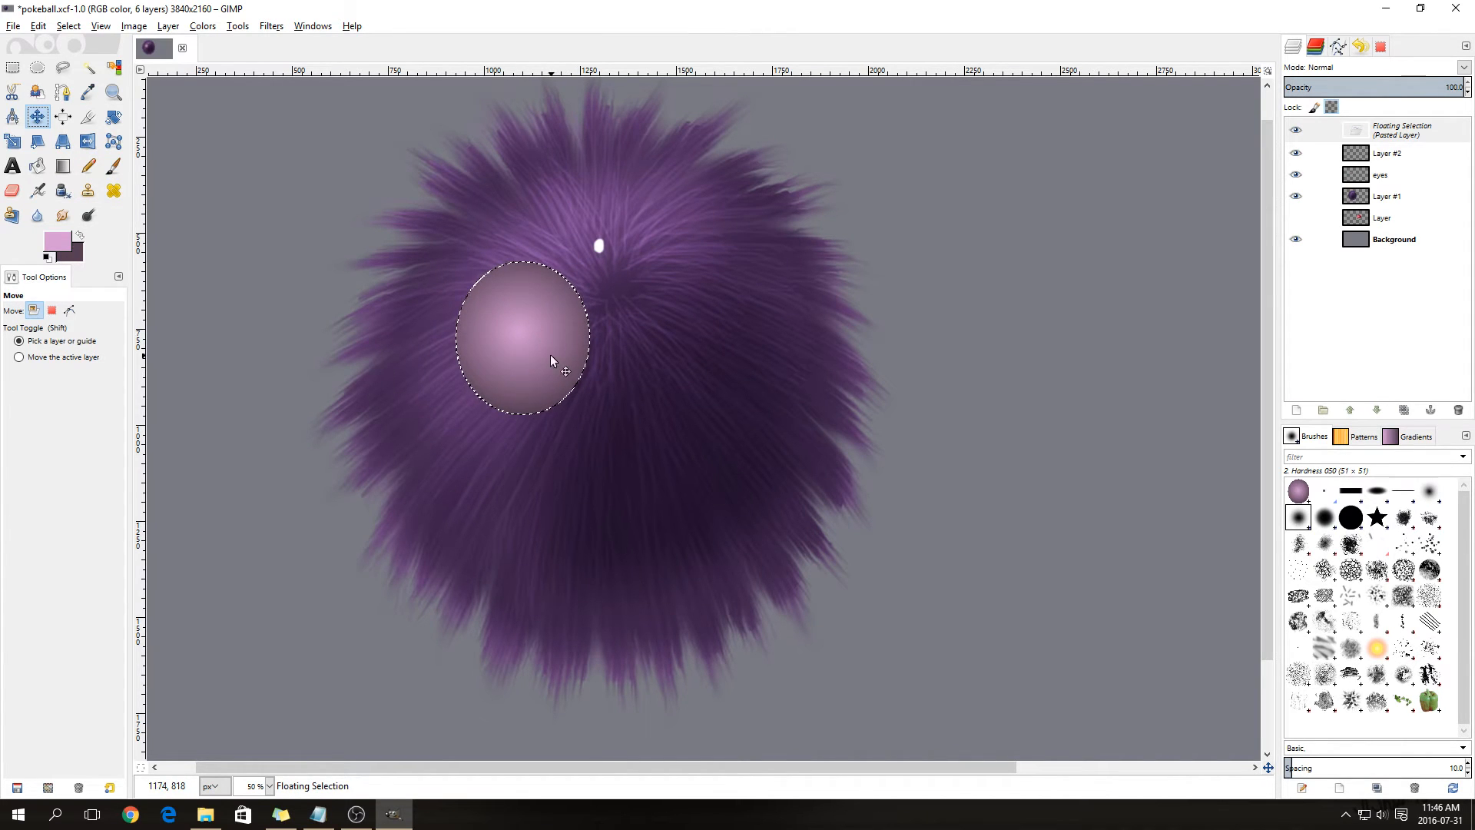
{"action": "left_click_drag", "start_coordinate": [517, 328], "coordinate": [717, 335]}
{"action": "left_click_drag", "start_coordinate": [713, 333], "coordinate": [713, 332]}
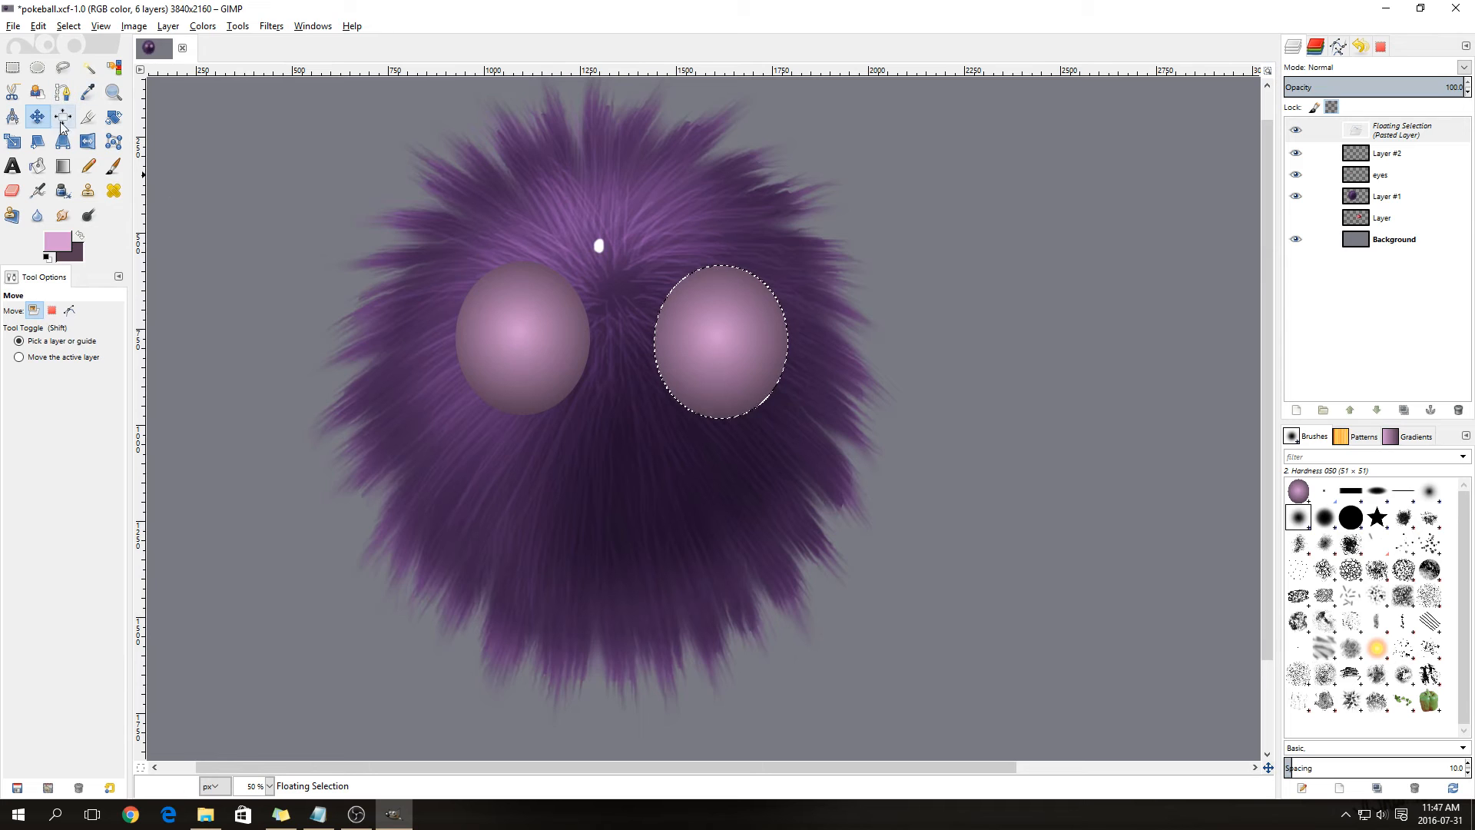
- Scale the pasted right eye to 300 × 380 px
{"action": "left_click", "coordinate": [13, 142]}
{"action": "left_click", "coordinate": [742, 332]}
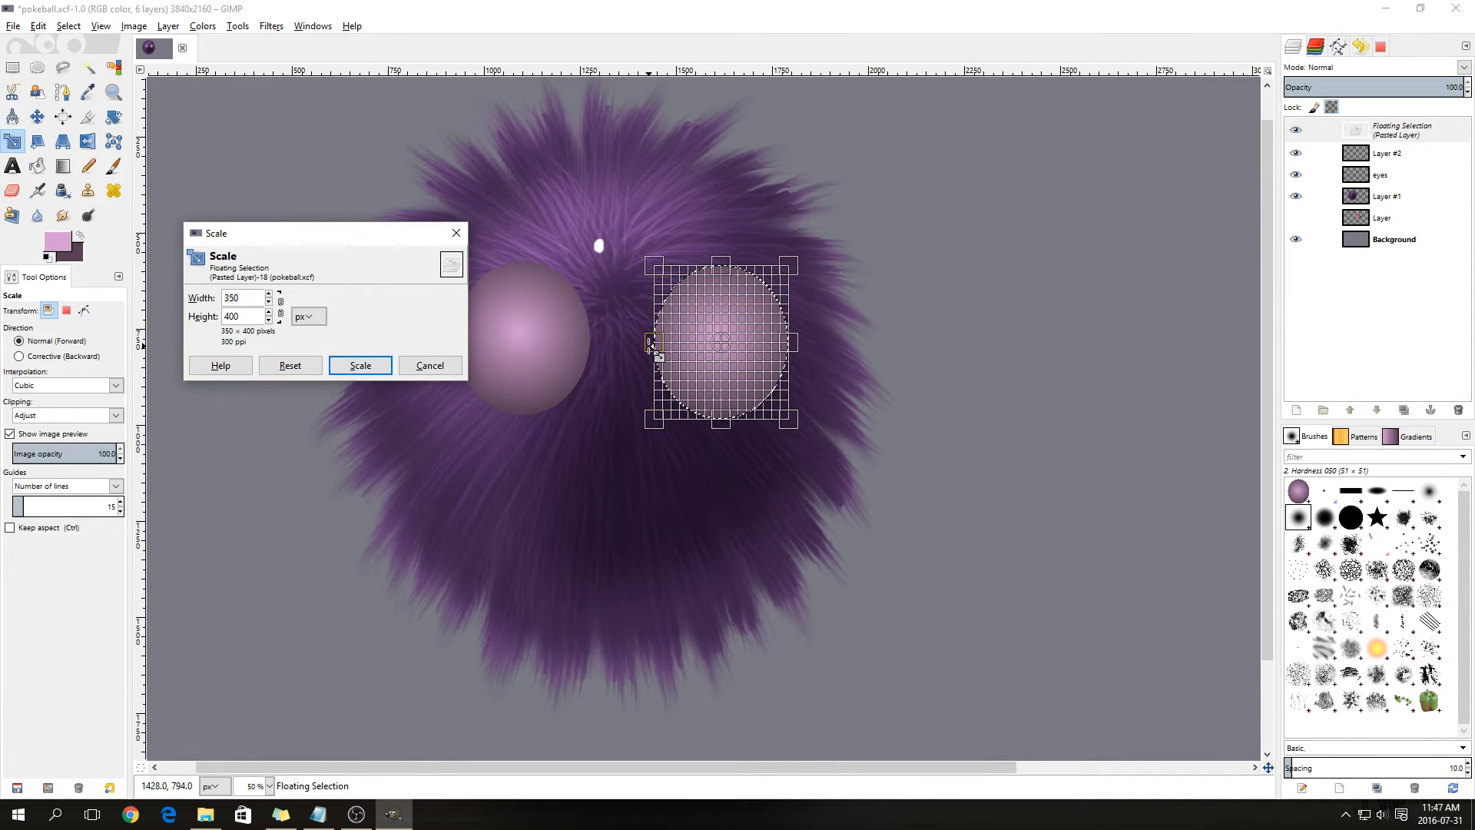
{"action": "left_click_drag", "start_coordinate": [650, 345], "coordinate": [651, 345]}
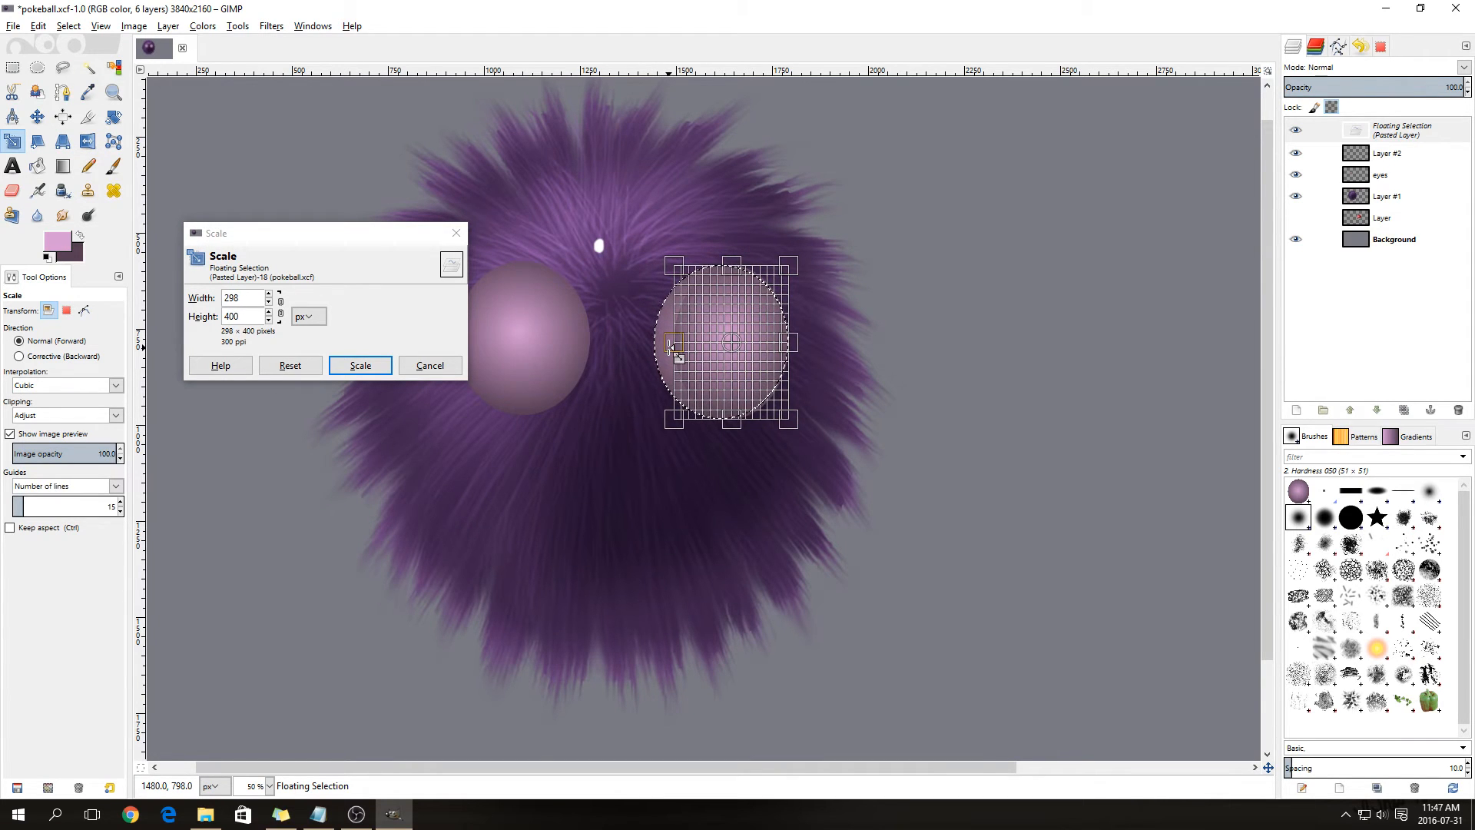
{"action": "left_click", "coordinate": [247, 317]}
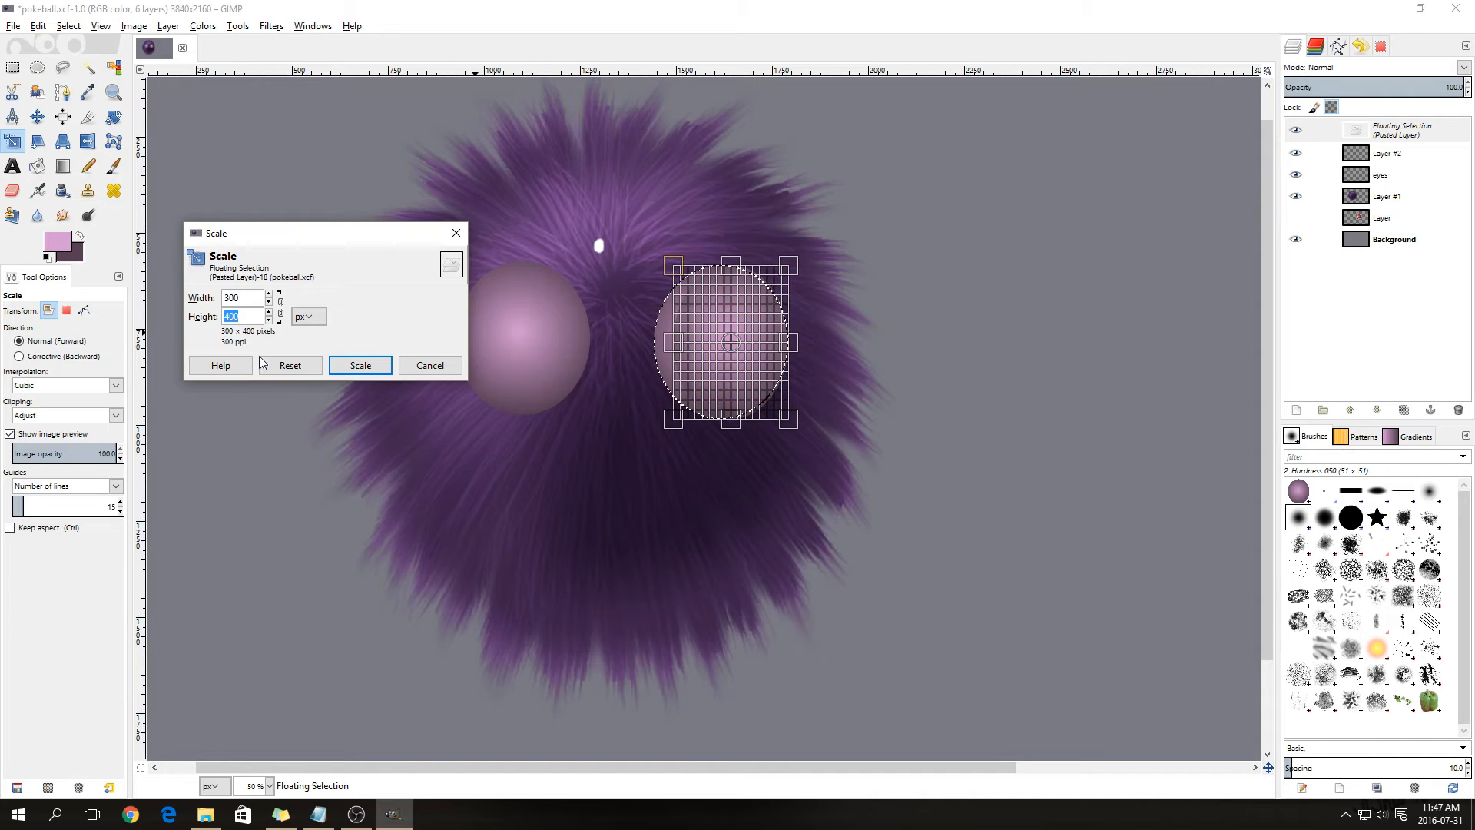
{"action": "type", "text": "380"}
{"action": "key", "text": "Tab"}
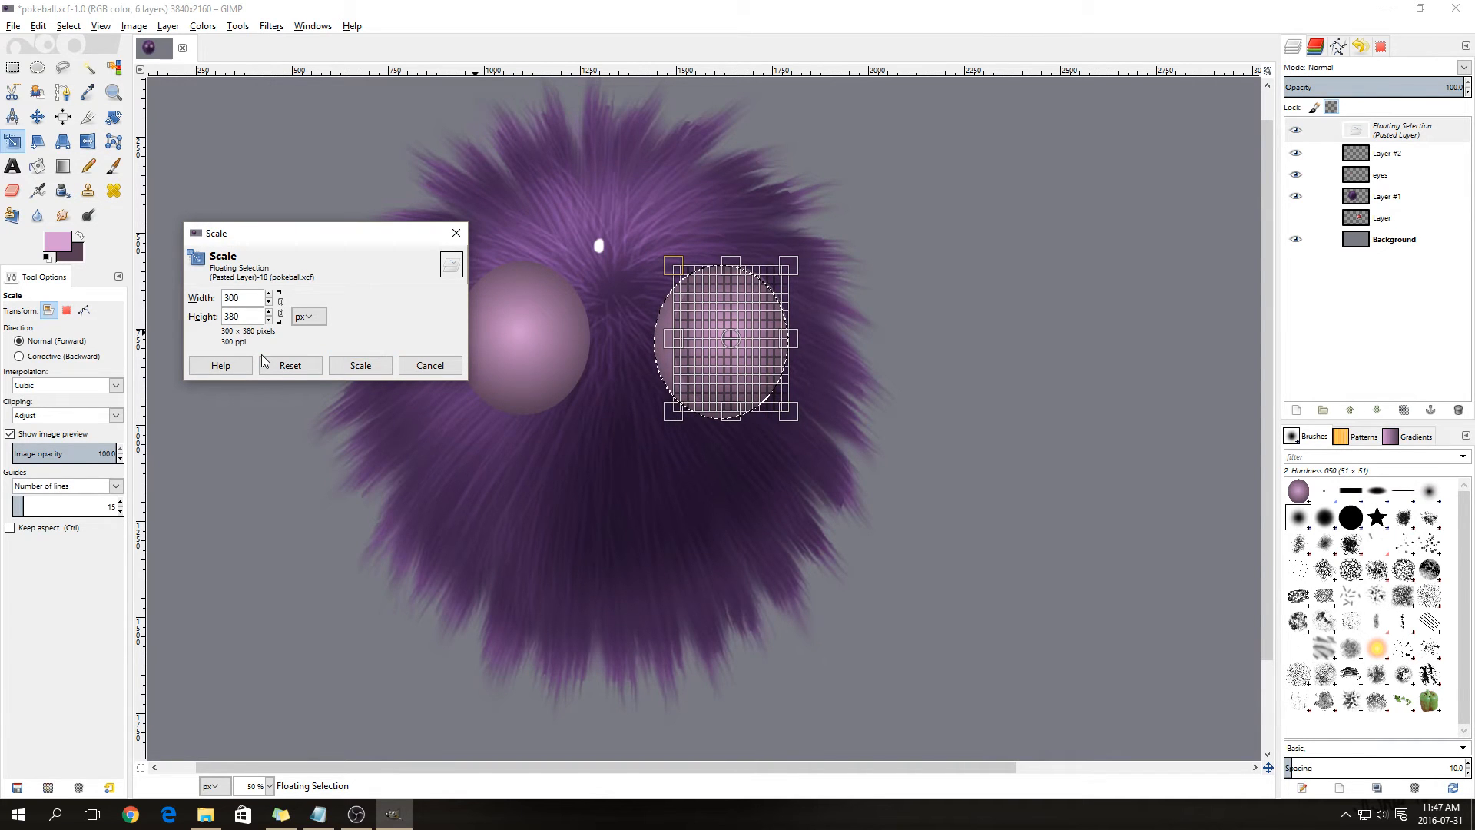
{"action": "left_click", "coordinate": [374, 367]}
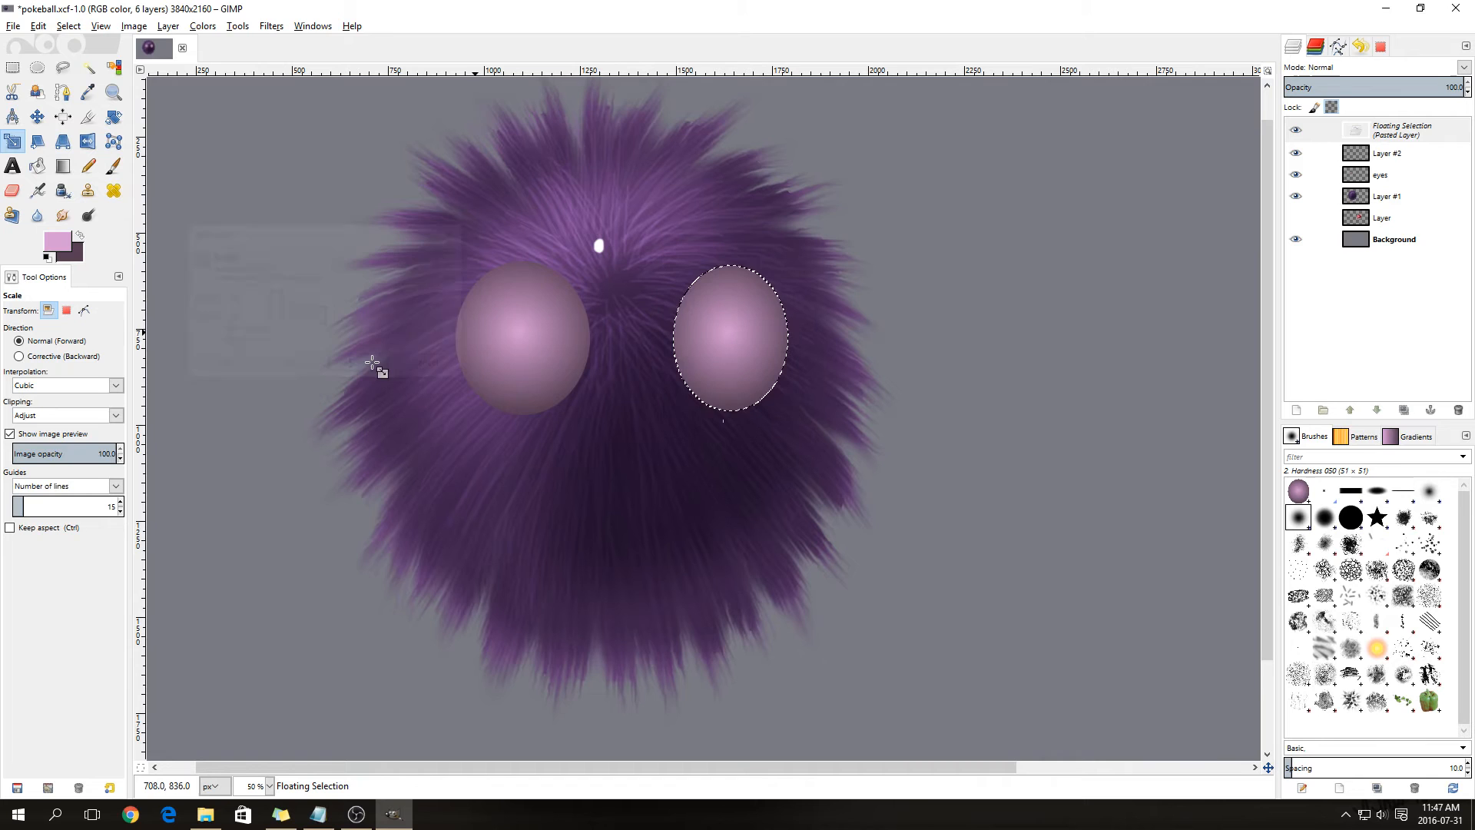
- Anchor the pasted right eye onto the eyes layer and fuzzy-select the transparent area around both eyes
{"action": "left_click", "coordinate": [36, 119]}
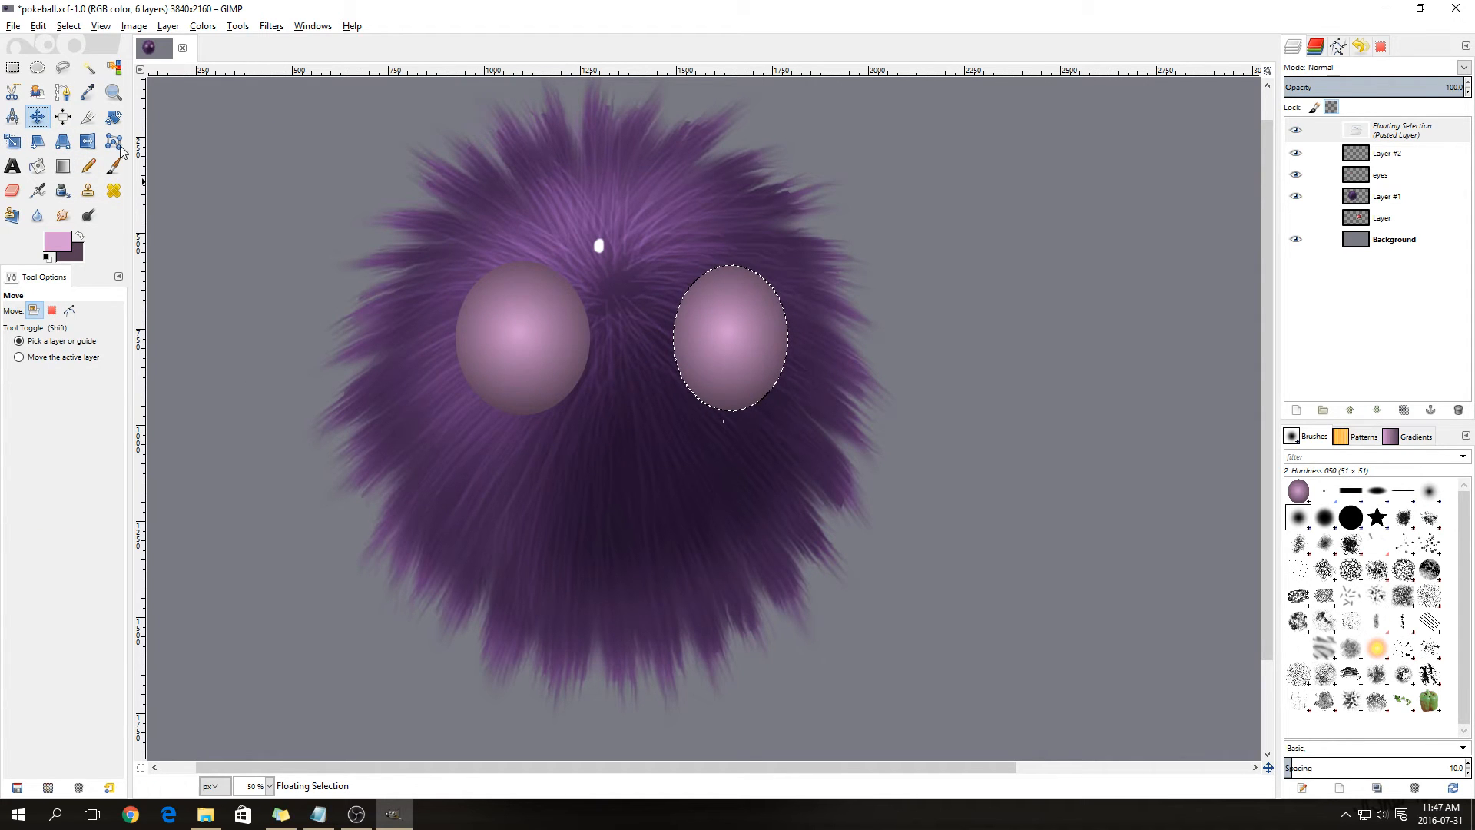
{"action": "left_click", "coordinate": [89, 70]}
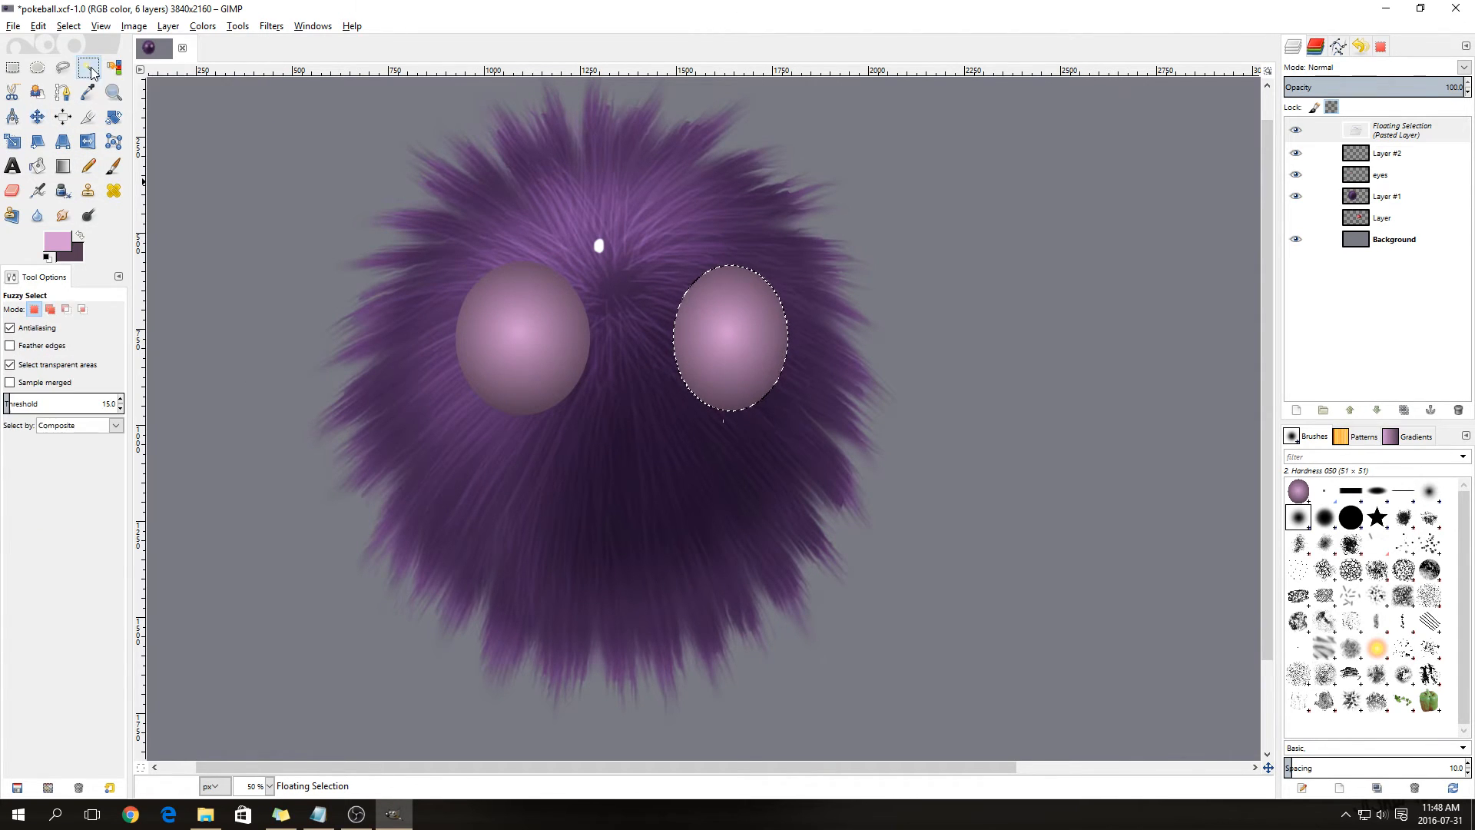
{"action": "left_click", "coordinate": [269, 431]}
{"action": "left_click", "coordinate": [281, 376]}
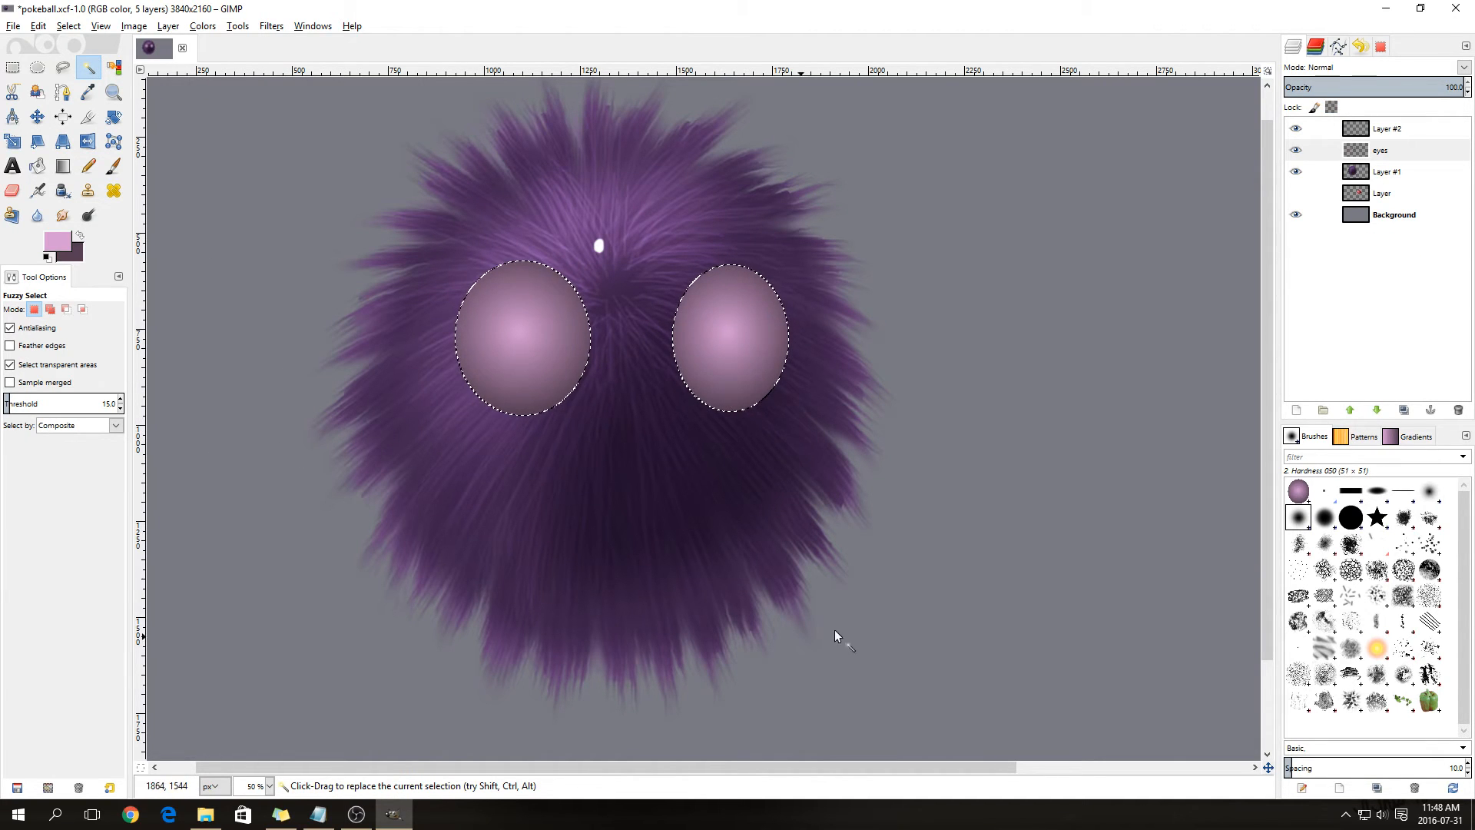
- Invert the selection so it covers both eyes, and start the Mosaic filter on it with a hexagon tile size of 30
{"action": "key", "text": "ctrl"}
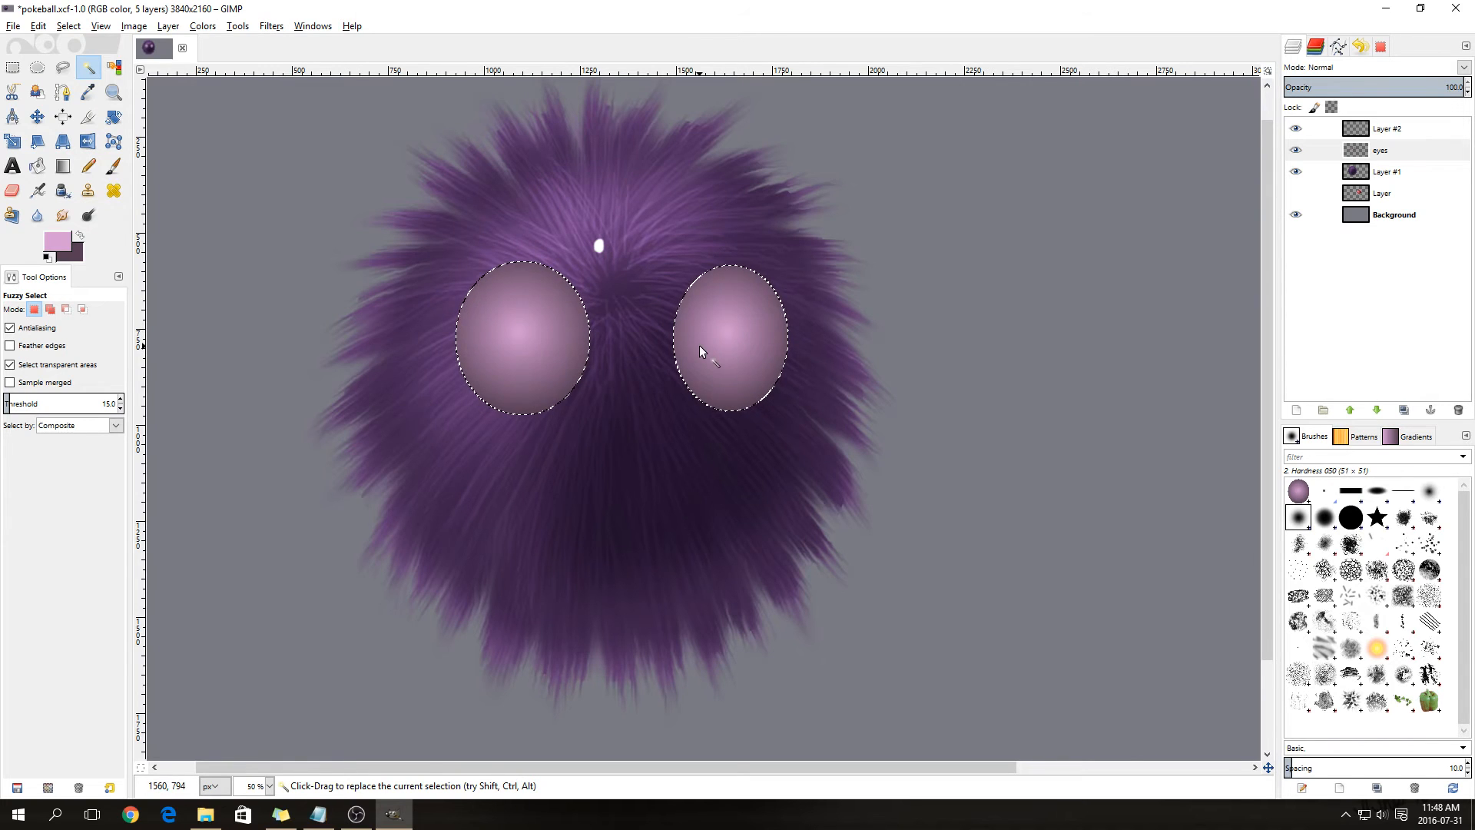
{"action": "left_click", "coordinate": [271, 26]}
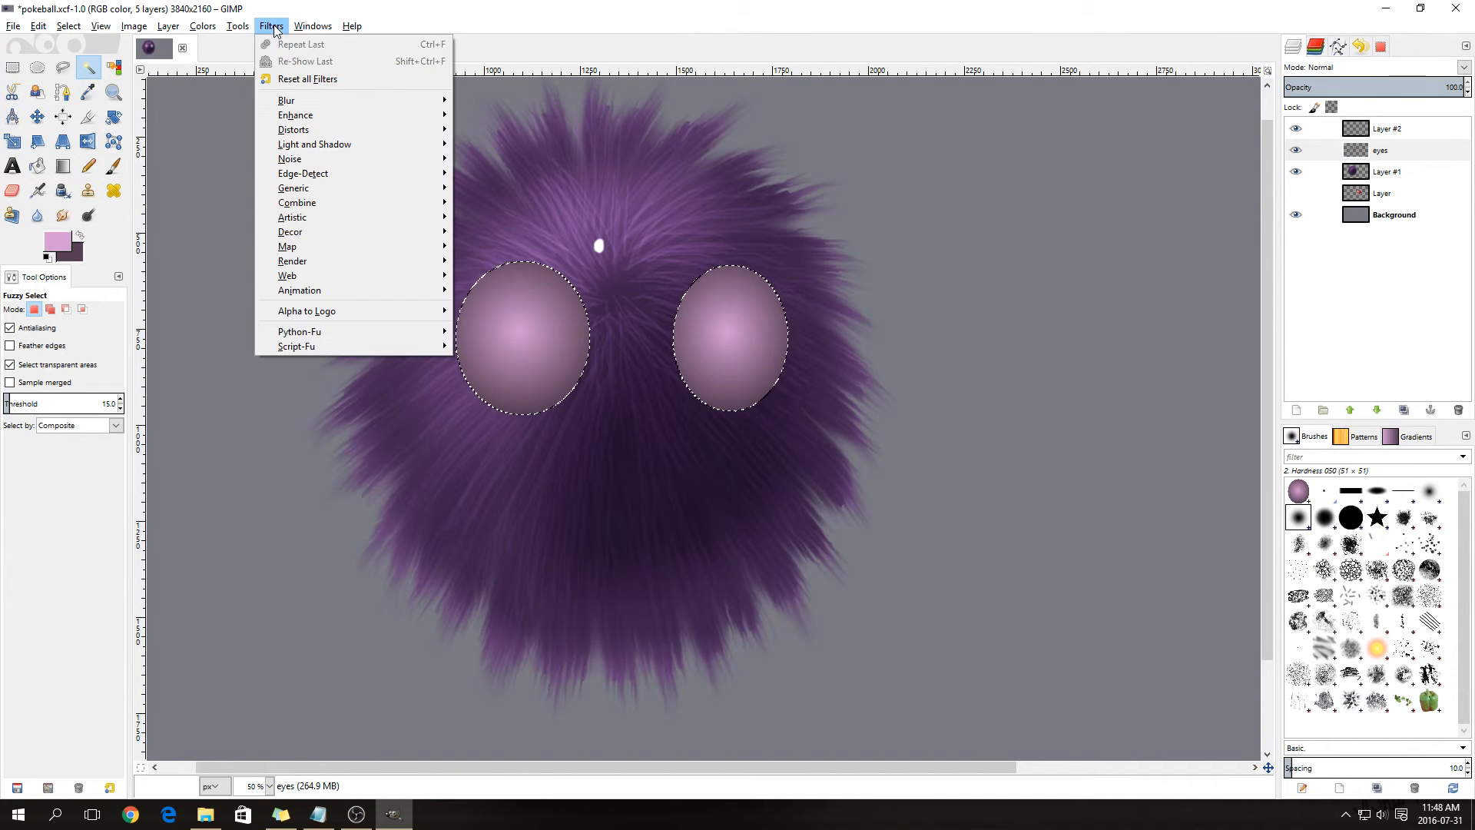
{"action": "mouse_move", "coordinate": [431, 130]}
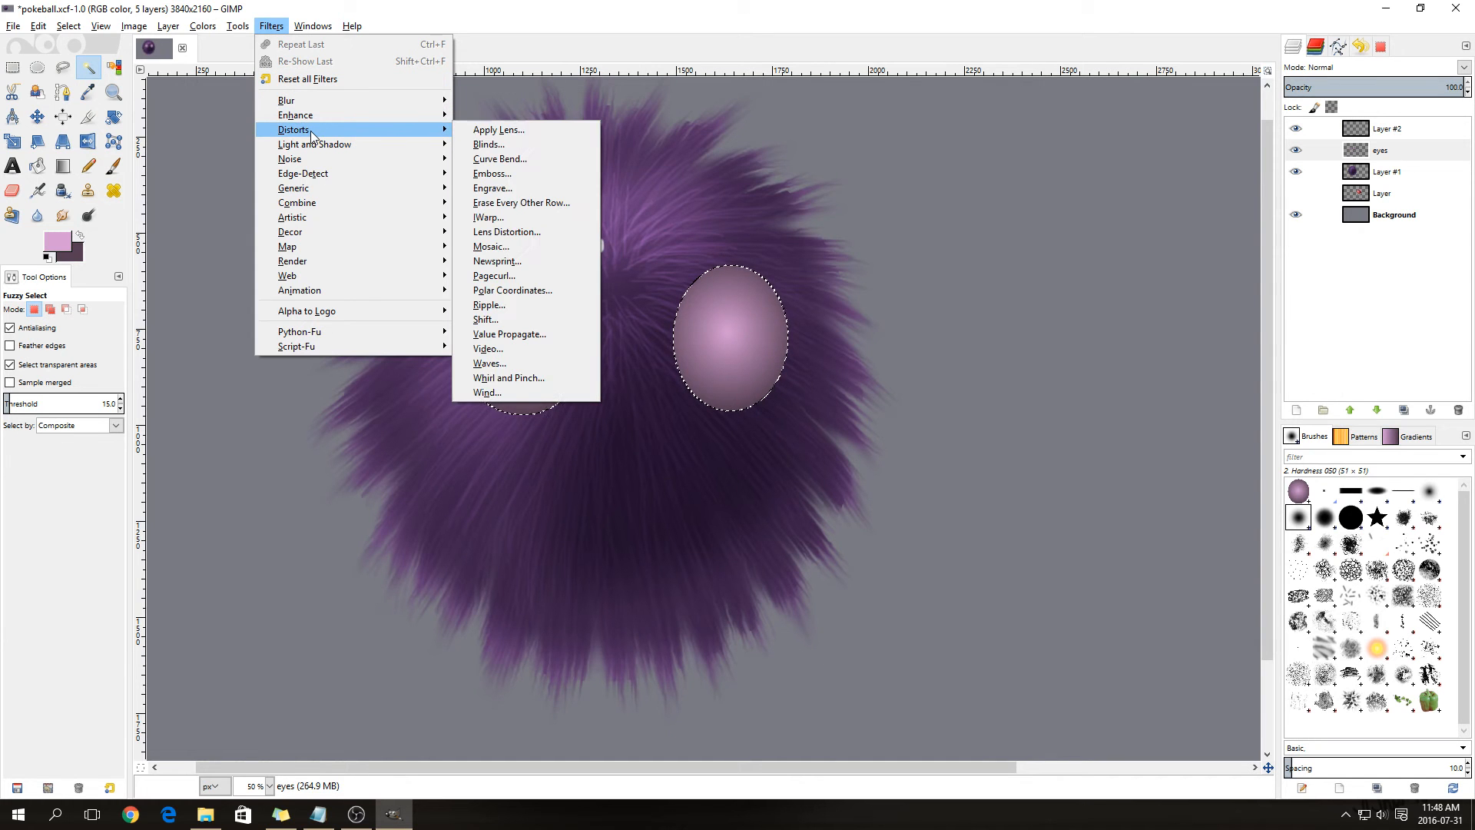
{"action": "left_click", "coordinate": [490, 245]}
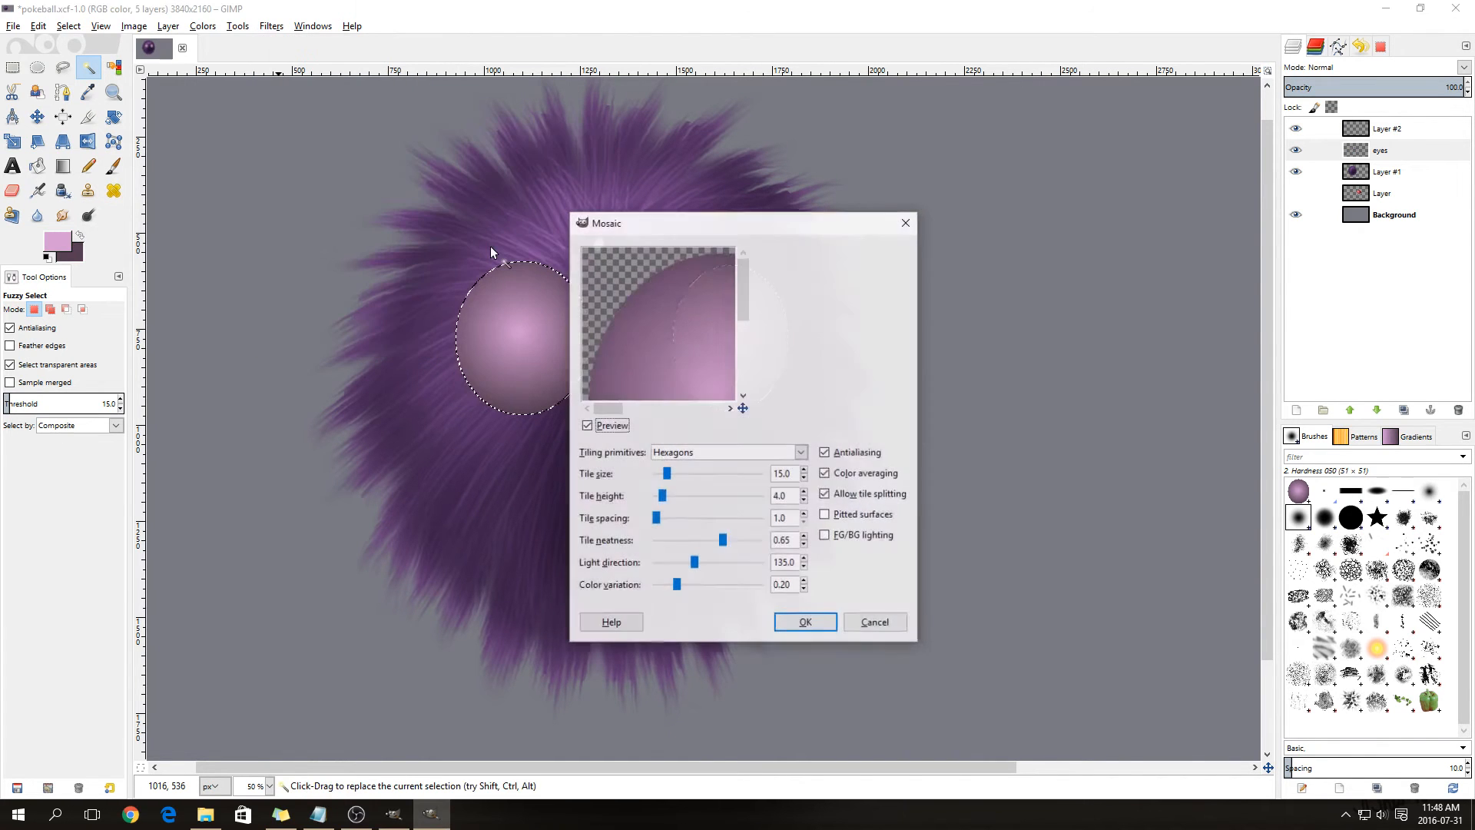
{"action": "left_click_drag", "start_coordinate": [707, 228], "coordinate": [974, 201]}
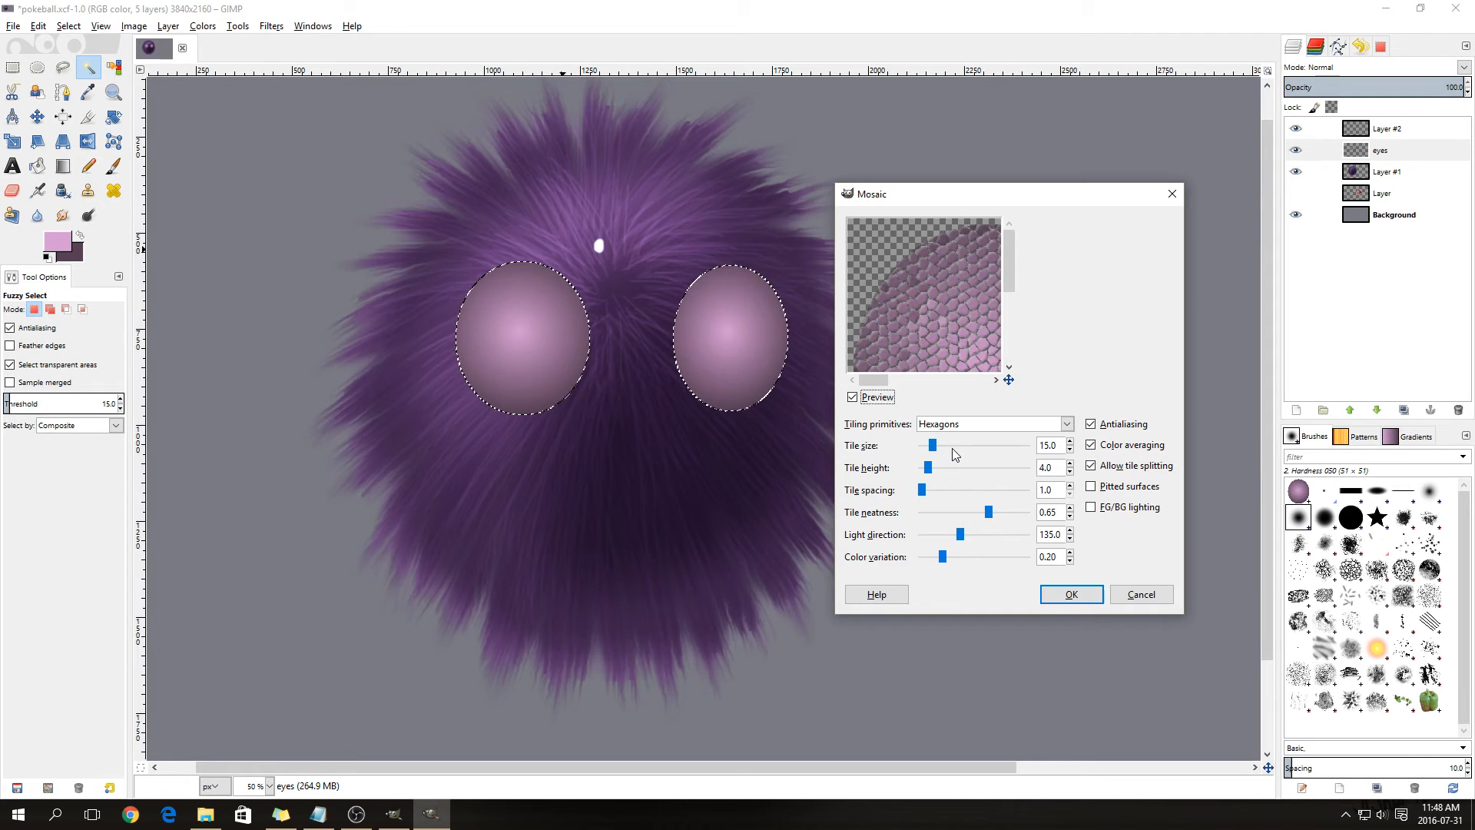
{"action": "double_click", "coordinate": [1039, 446]}
{"action": "type", "text": "30"}
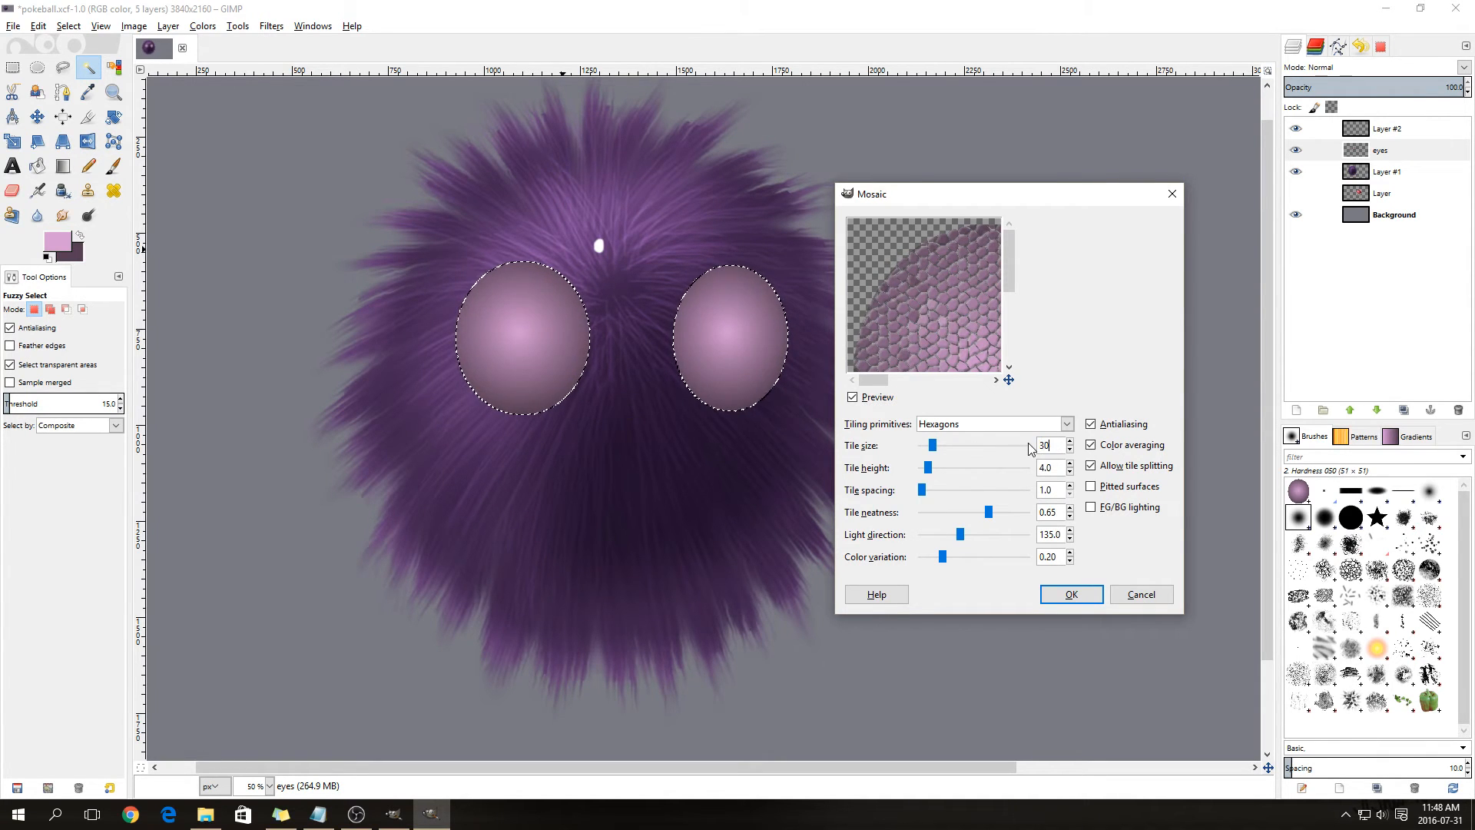
{"action": "key", "text": "Tab"}
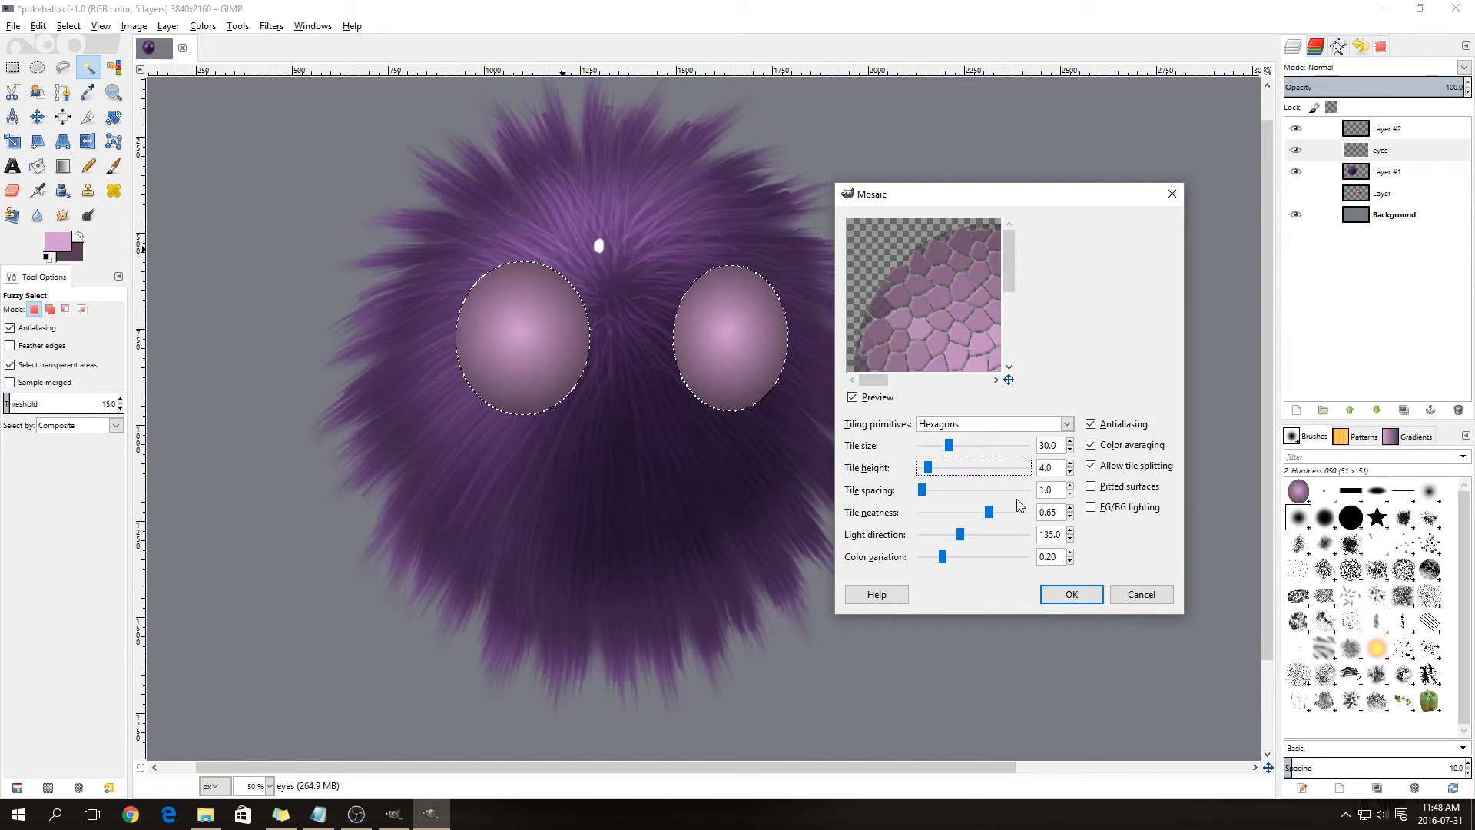
- Apply the Mosaic with tile spacing 2.0, tile neatness 1.00, color variation 0.00 and FG/BG lighting enabled
{"action": "double_click", "coordinate": [1058, 490]}
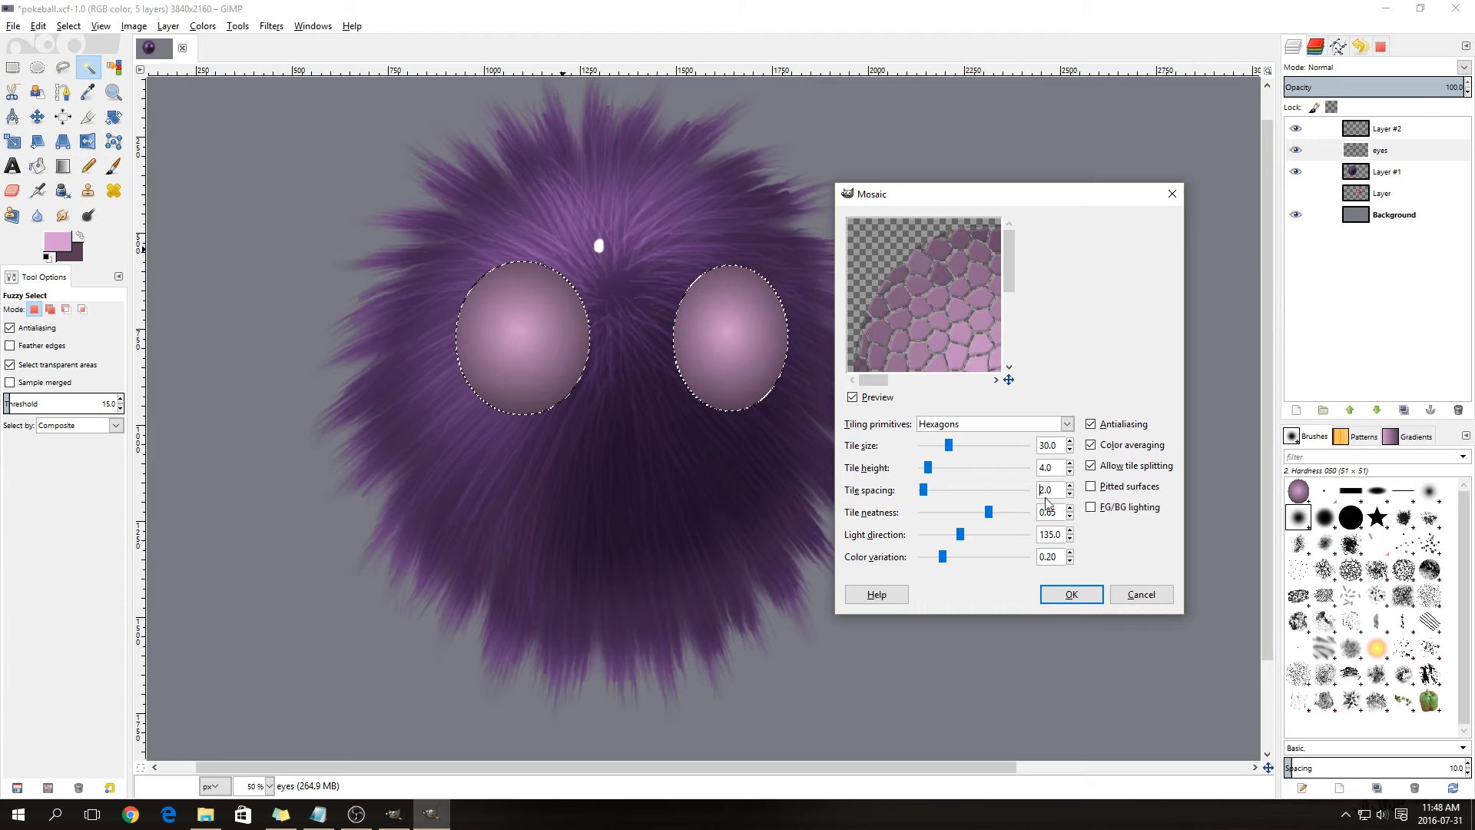
{"action": "left_click_drag", "start_coordinate": [988, 517], "coordinate": [1036, 520]}
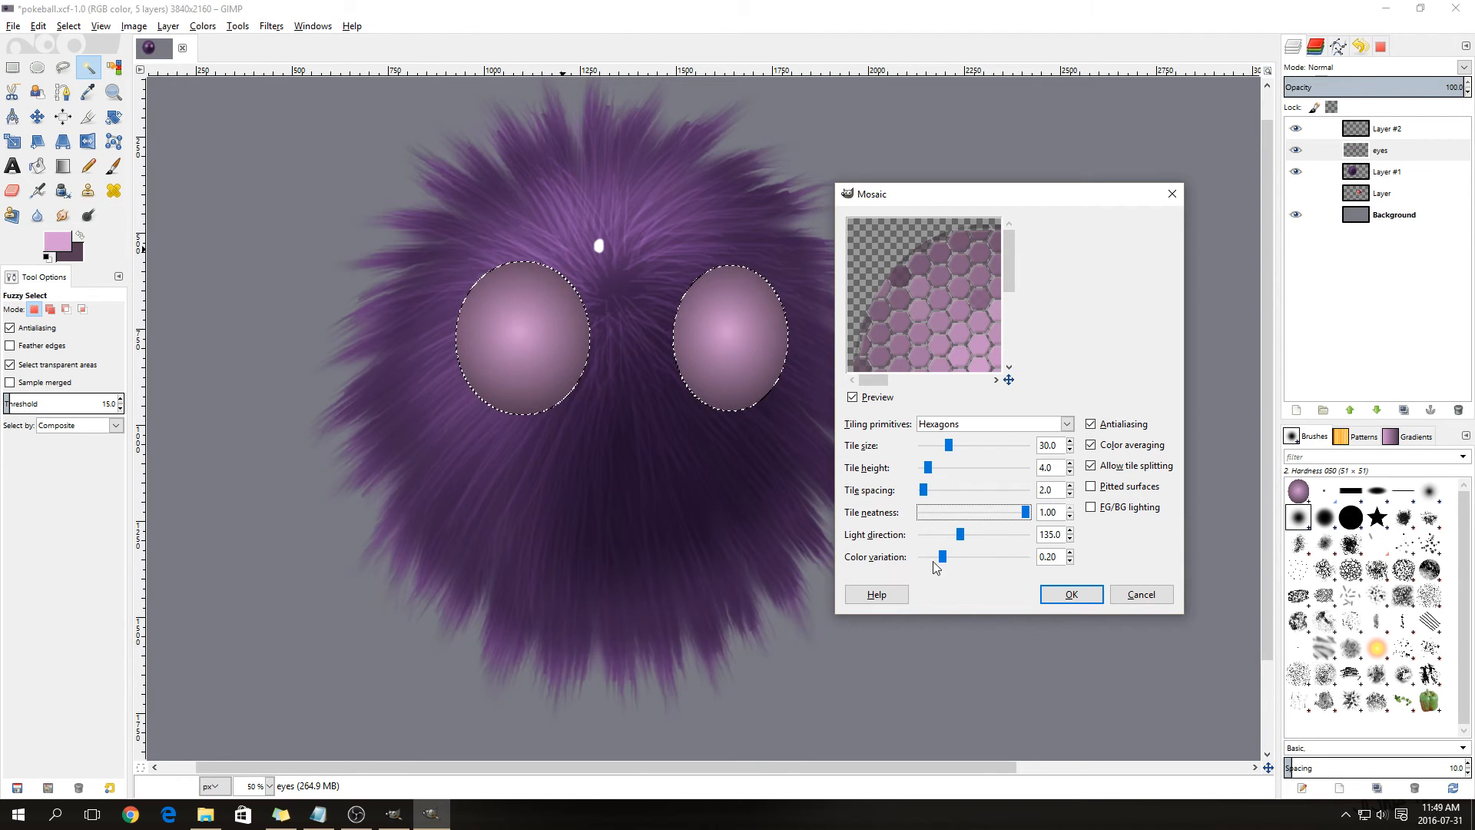
{"action": "left_click_drag", "start_coordinate": [945, 563], "coordinate": [903, 565]}
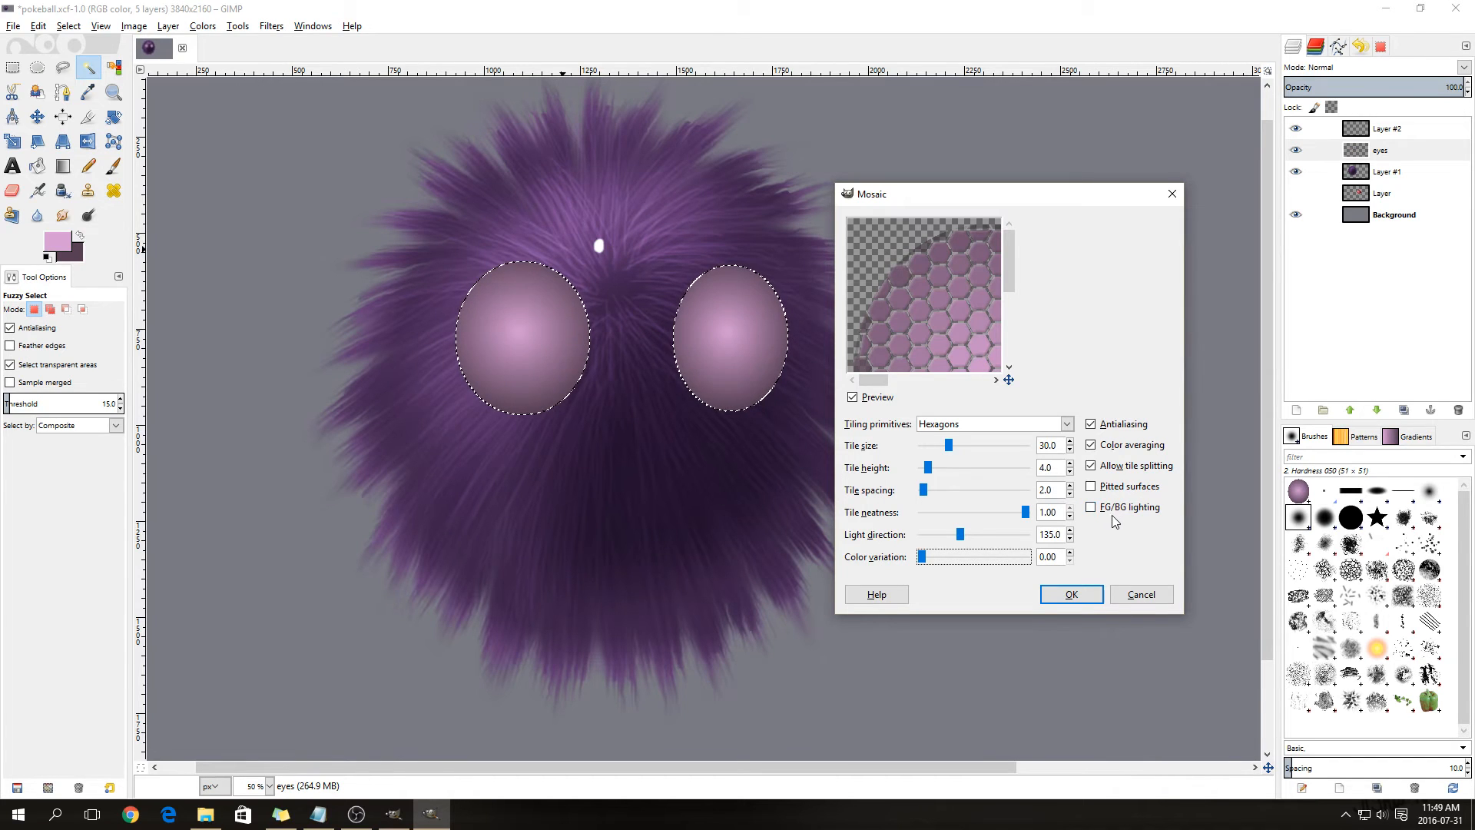
{"action": "left_click", "coordinate": [1092, 508]}
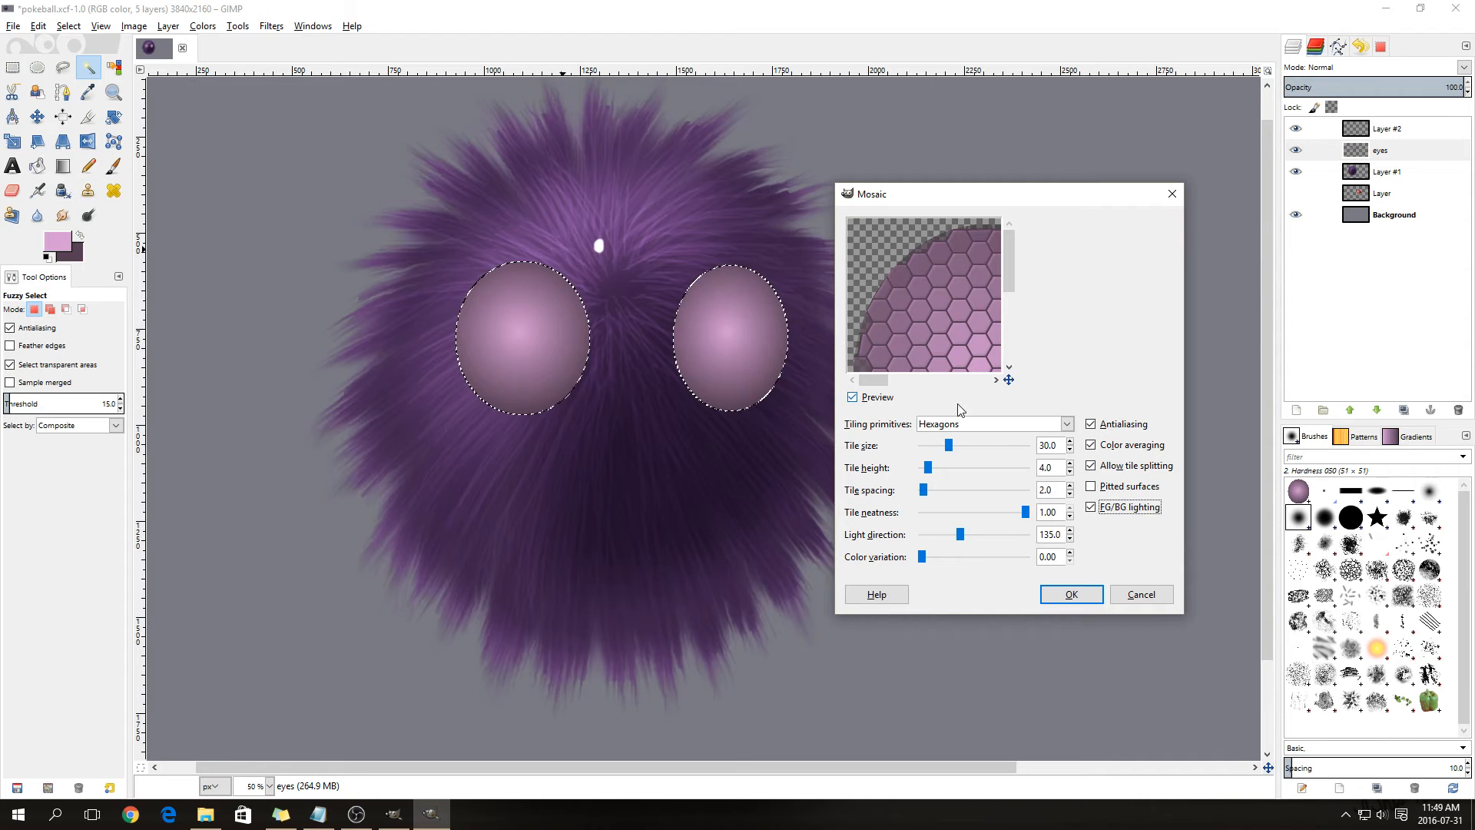
{"action": "left_click", "coordinate": [1070, 596]}
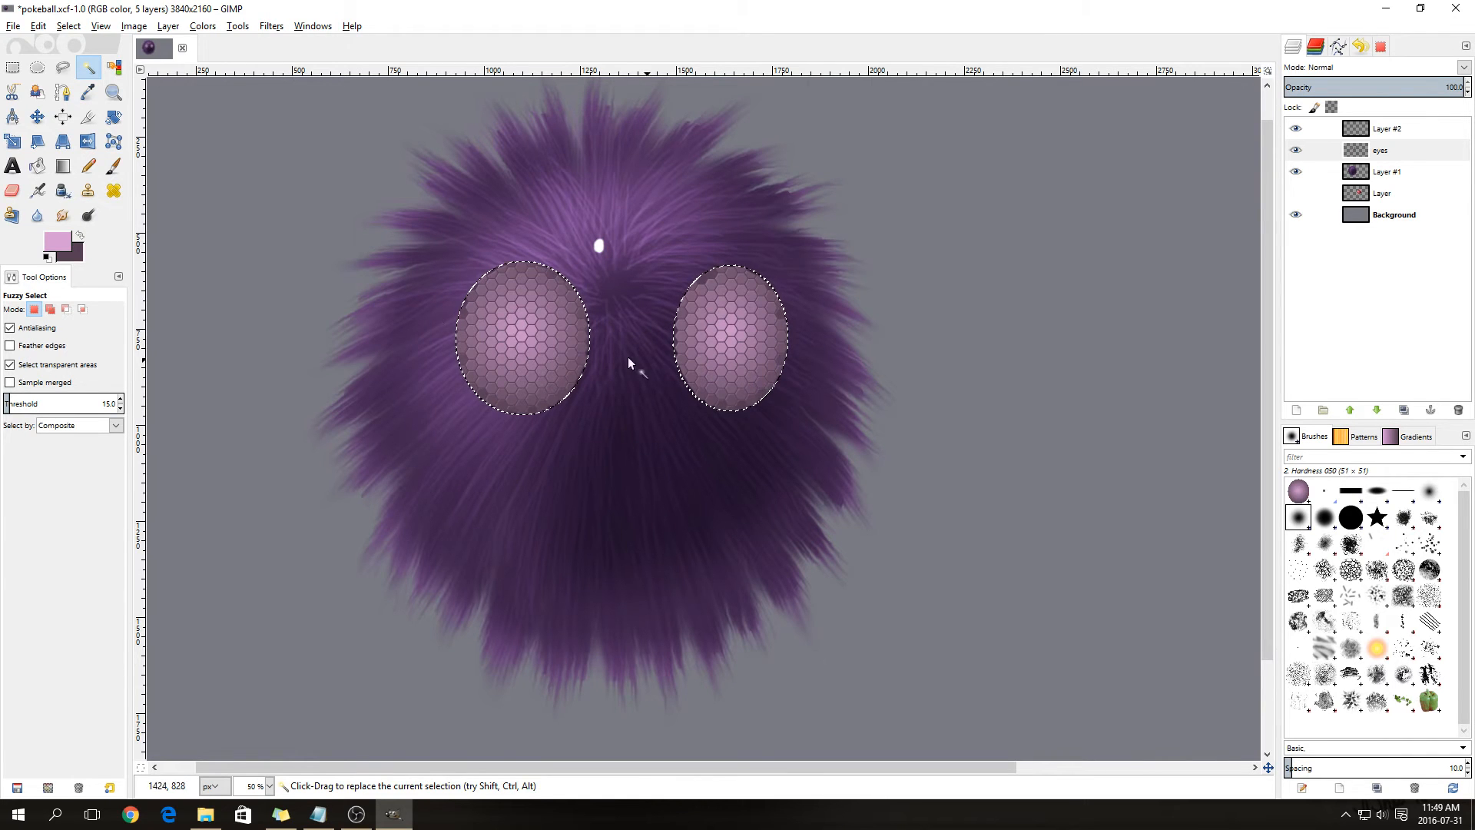
- Move the eyes layer about 96 px right and 6 px up on the face, and nudge it slightly back left
{"action": "key", "text": "m"}
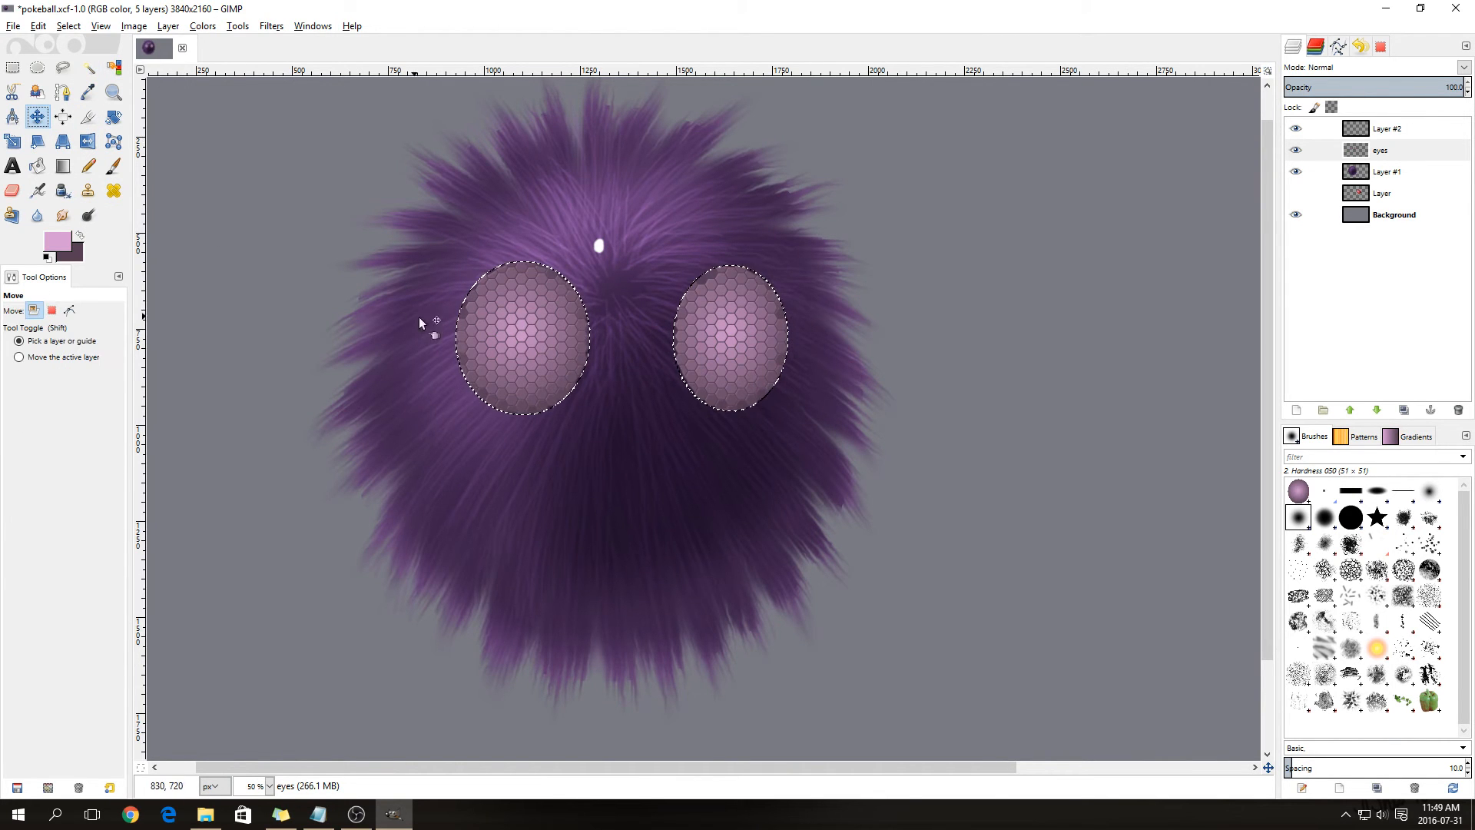
{"action": "left_click_drag", "start_coordinate": [502, 342], "coordinate": [536, 335]}
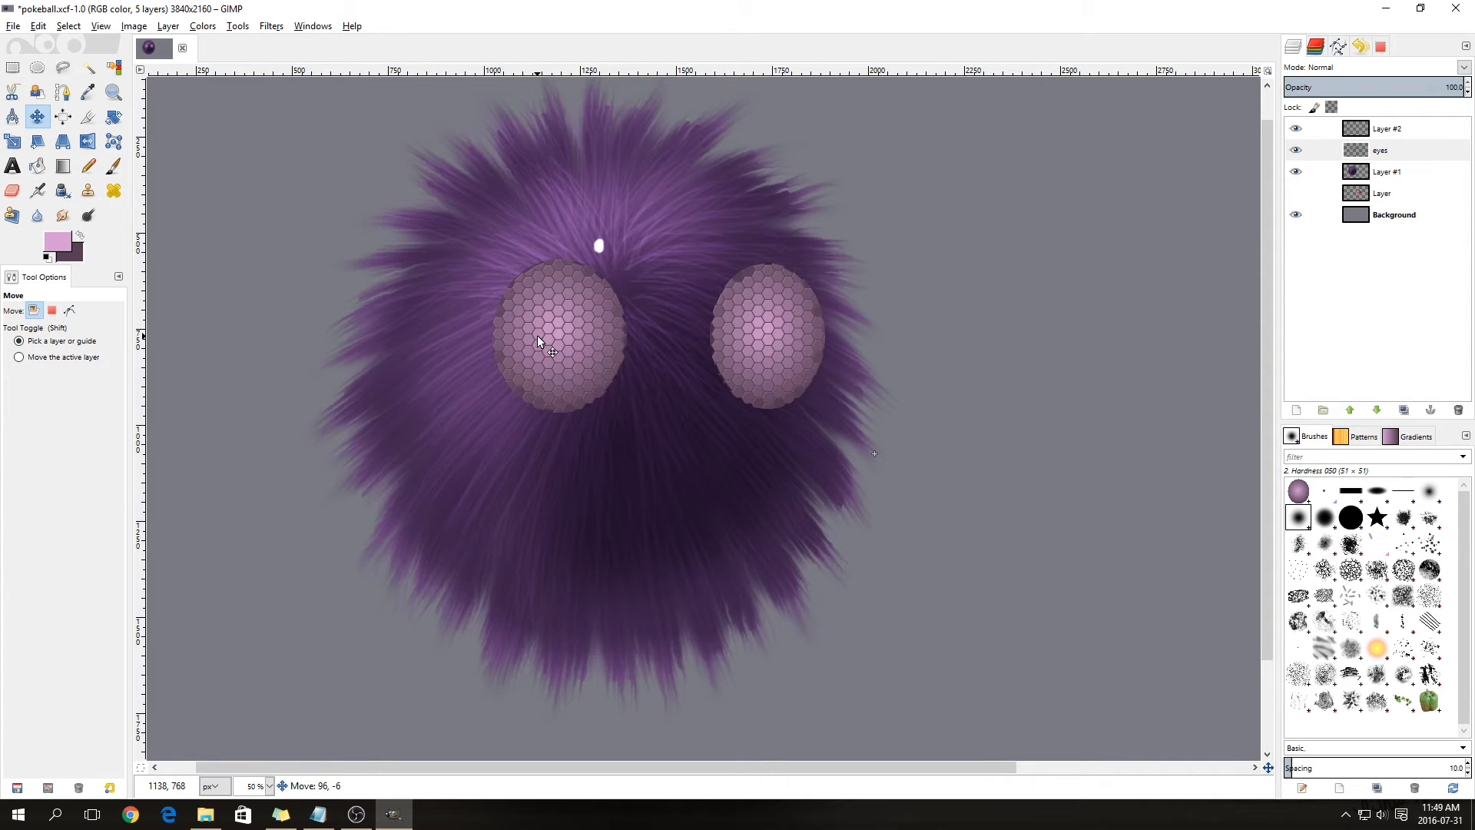
{"action": "left_click_drag", "start_coordinate": [537, 335], "coordinate": [537, 335]}
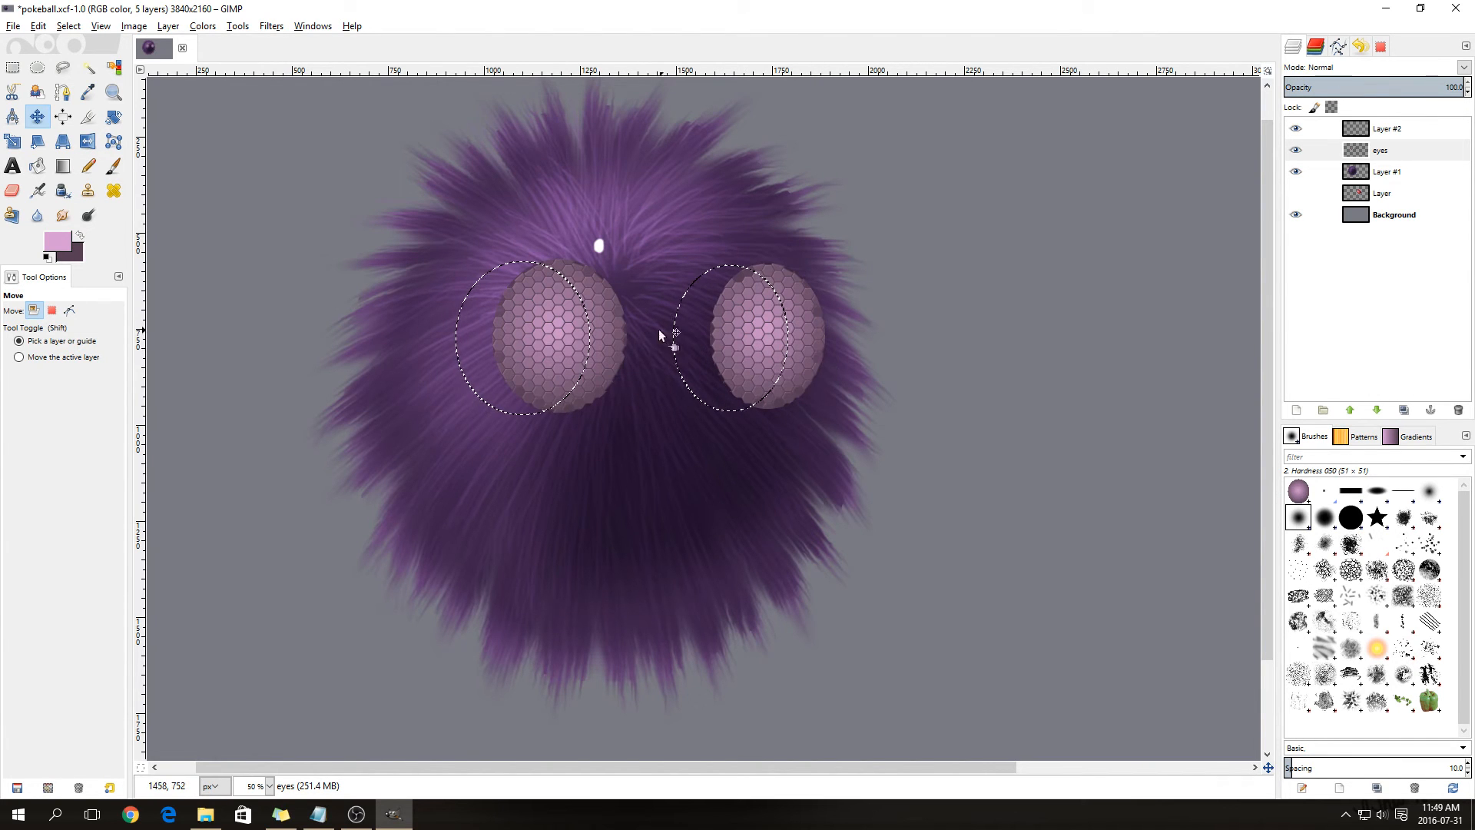
{"action": "left_click_drag", "start_coordinate": [599, 332], "coordinate": [598, 332]}
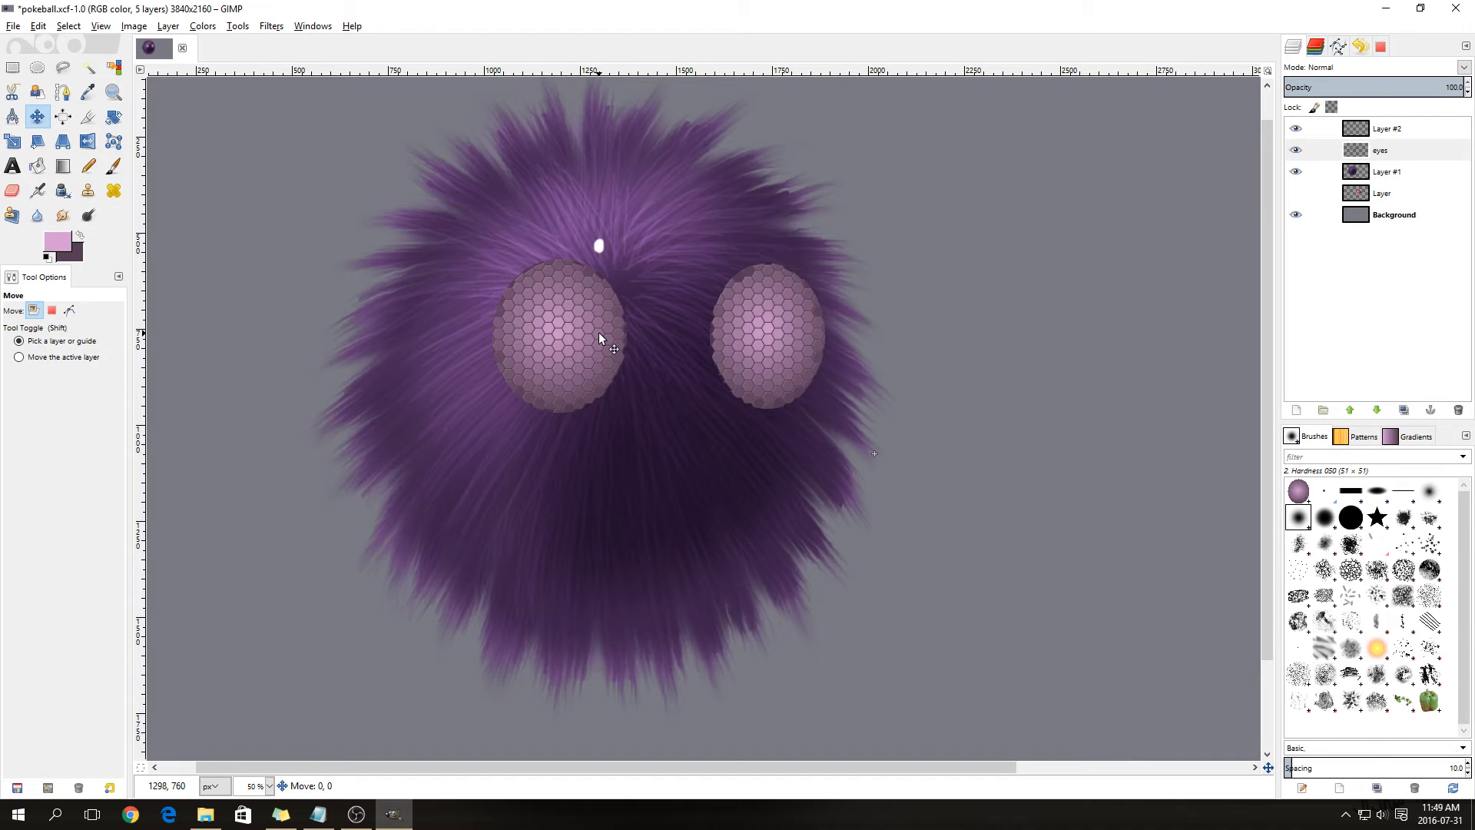
{"action": "left_click_drag", "start_coordinate": [599, 333], "coordinate": [595, 333]}
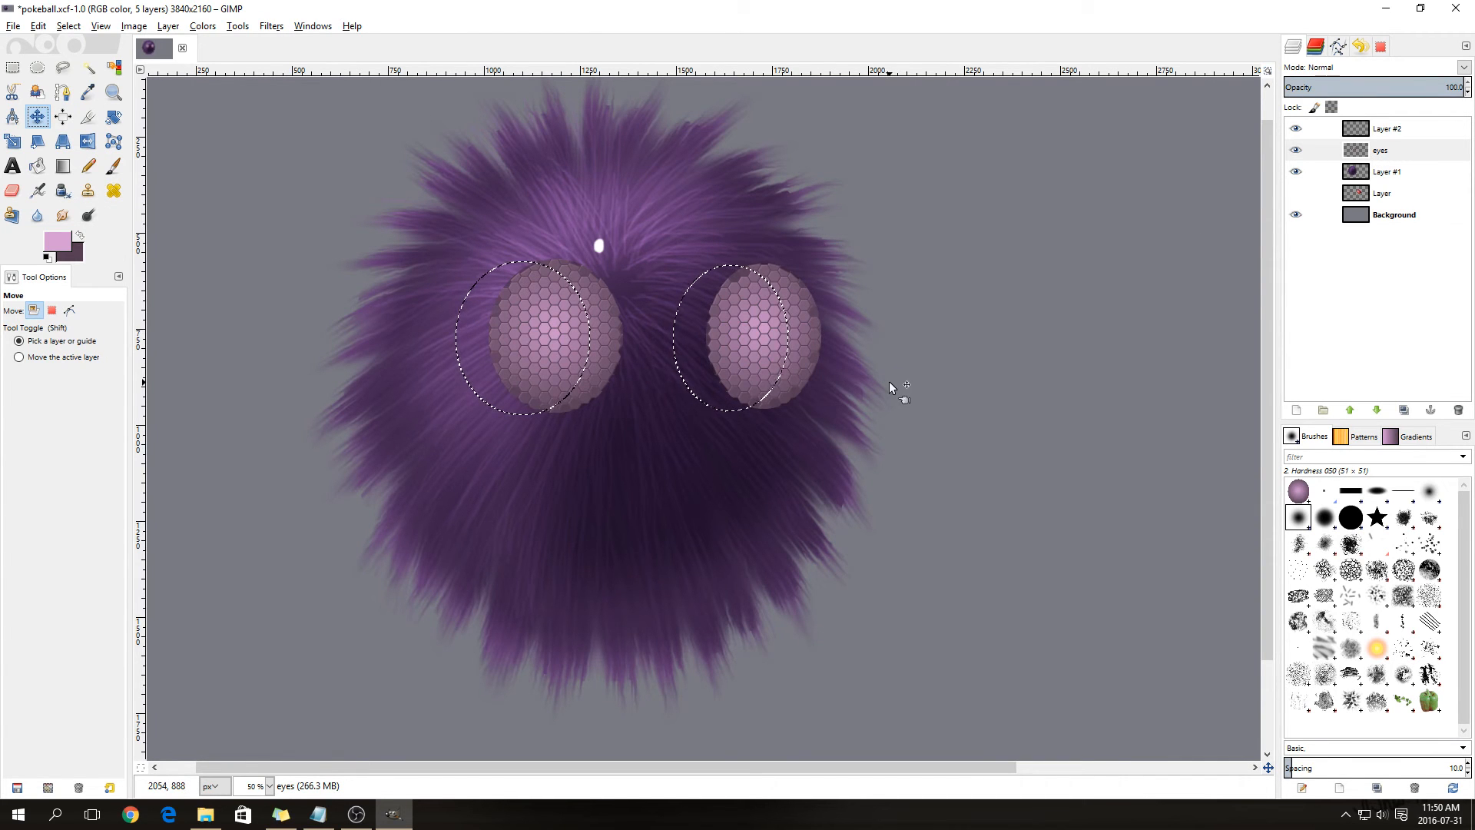
{"action": "key", "text": "r"}
{"action": "left_click_drag", "start_coordinate": [676, 225], "coordinate": [858, 458]}
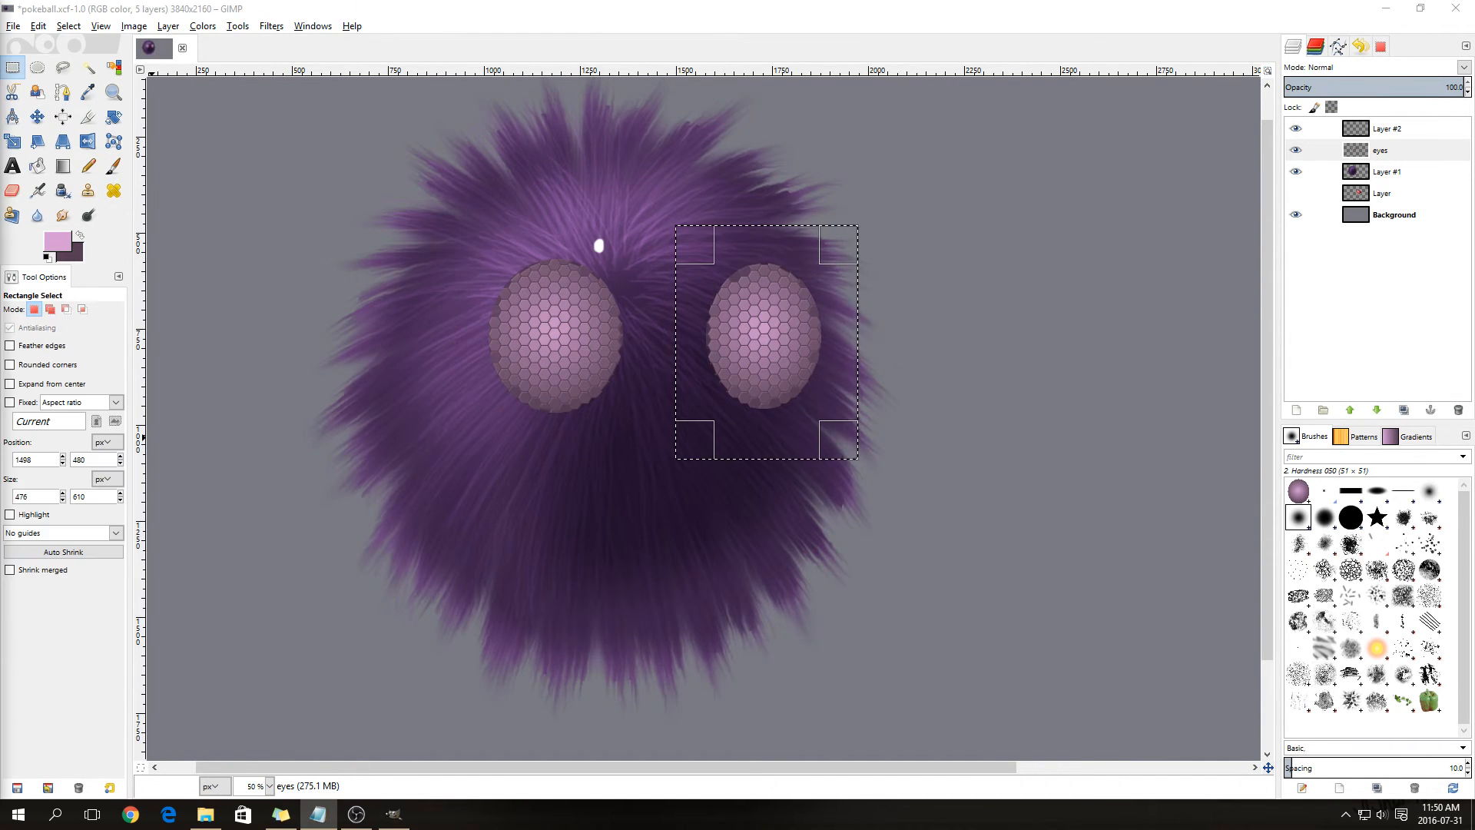
{"action": "left_click", "coordinate": [727, 521]}
{"action": "left_click_drag", "start_coordinate": [677, 202], "coordinate": [891, 457]}
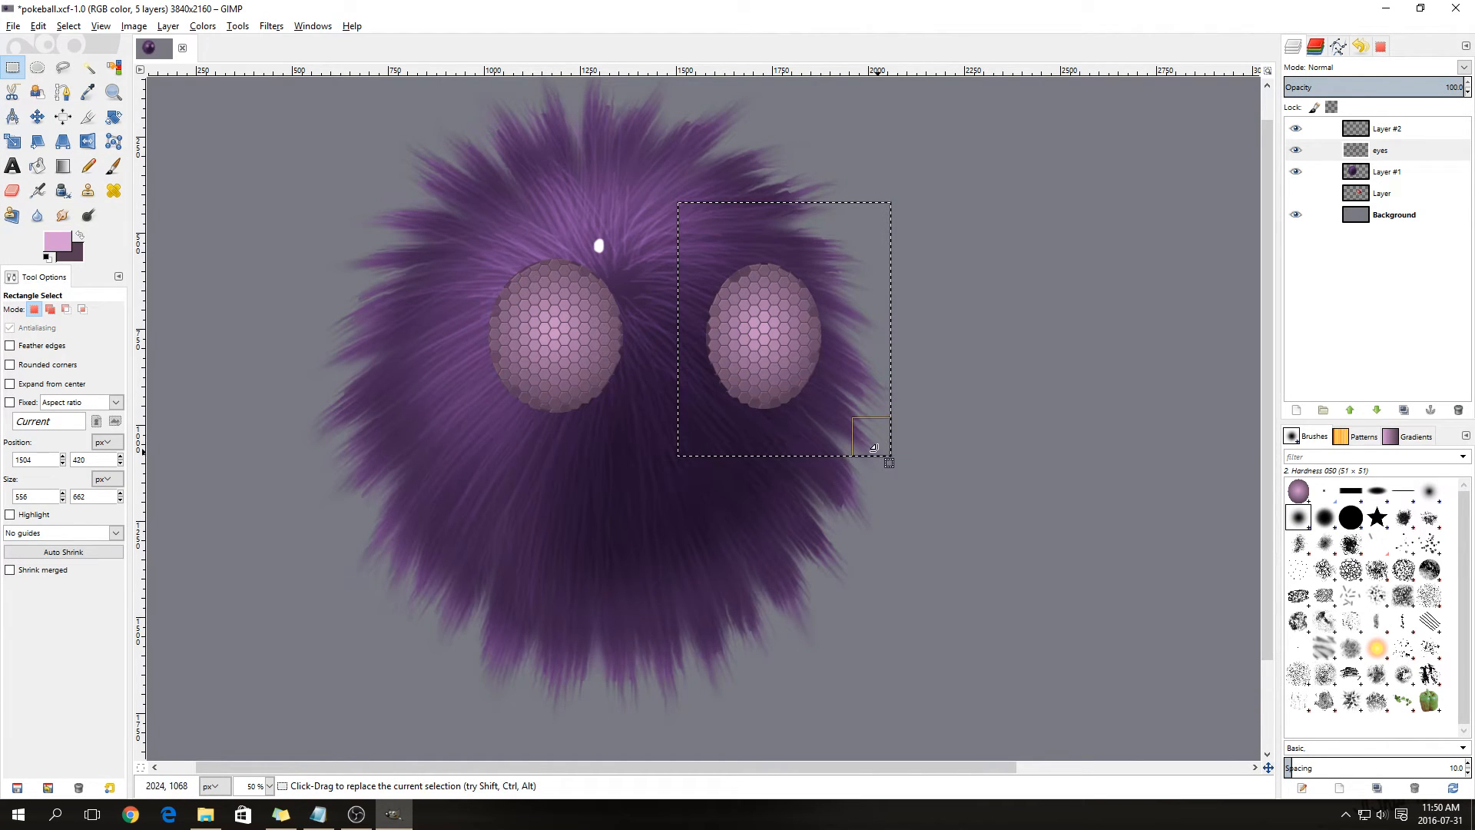
{"action": "left_click", "coordinate": [643, 218]}
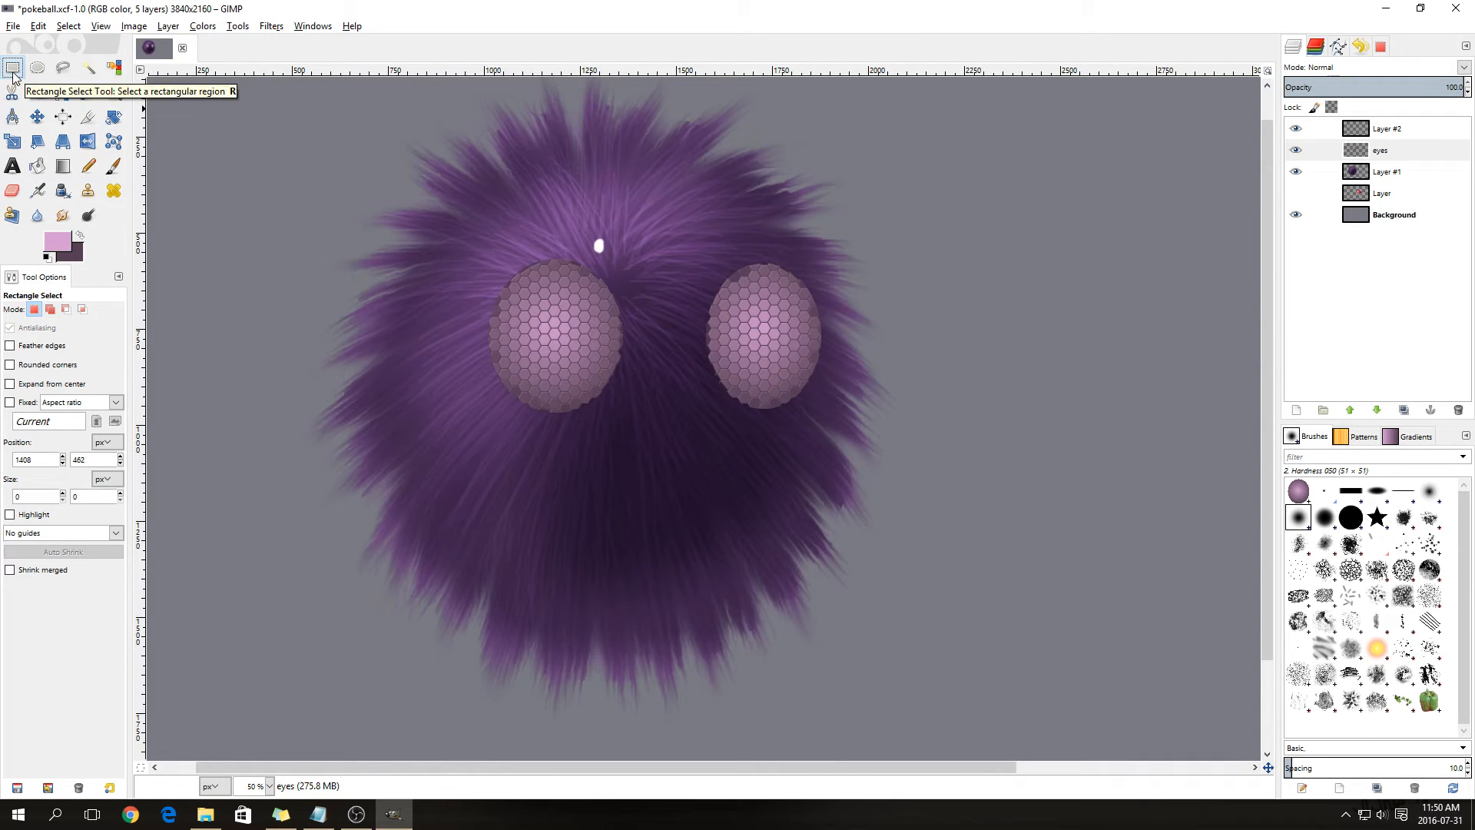
- Select the right eye with a rectangle of about 462 × 560 px, and cut and paste it as a floating selection
{"action": "left_click_drag", "start_coordinate": [673, 225], "coordinate": [849, 440]}
{"action": "key", "text": "ctrl"}
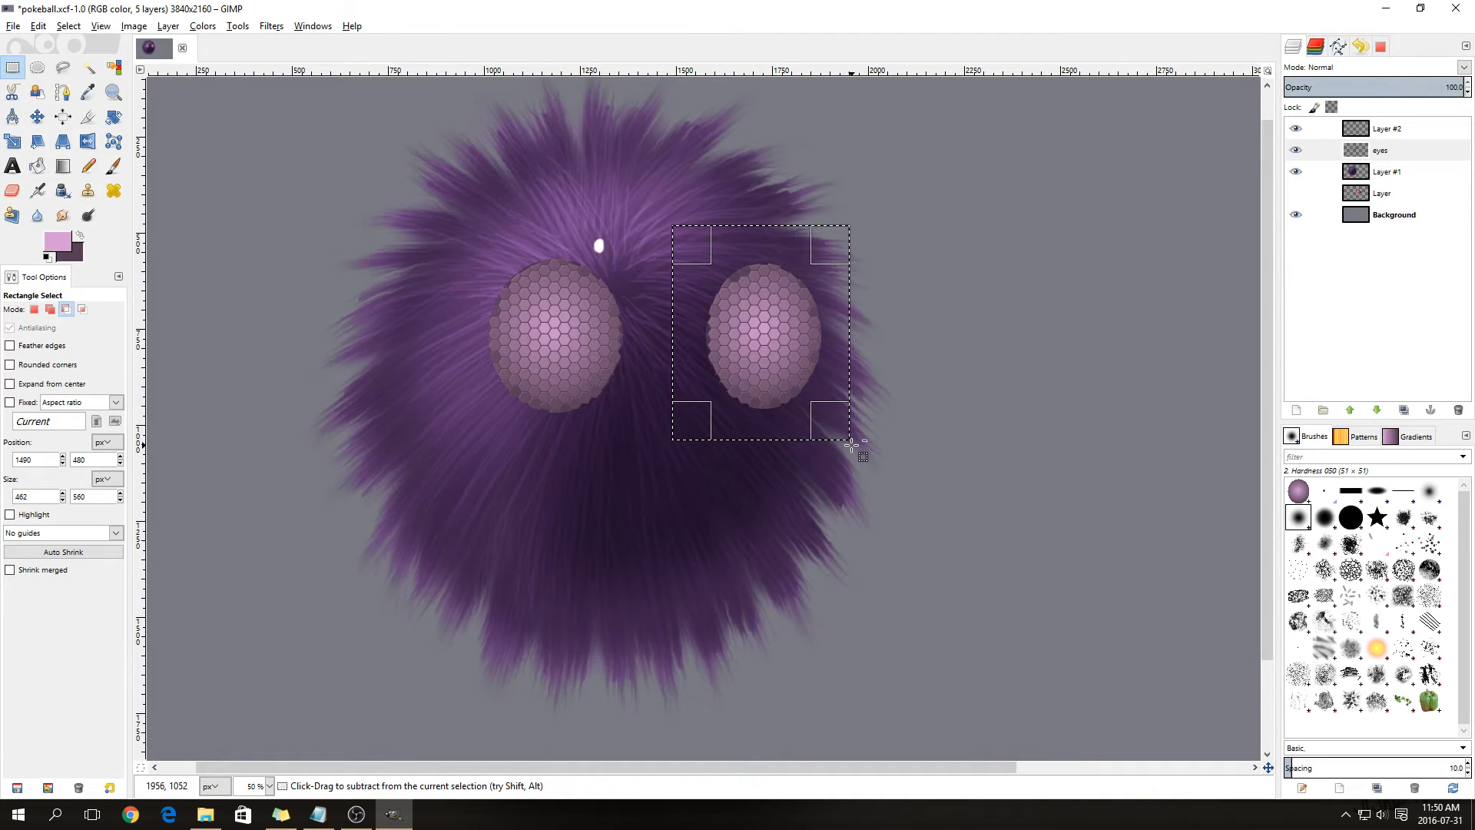
{"action": "key", "text": "ctrl+x"}
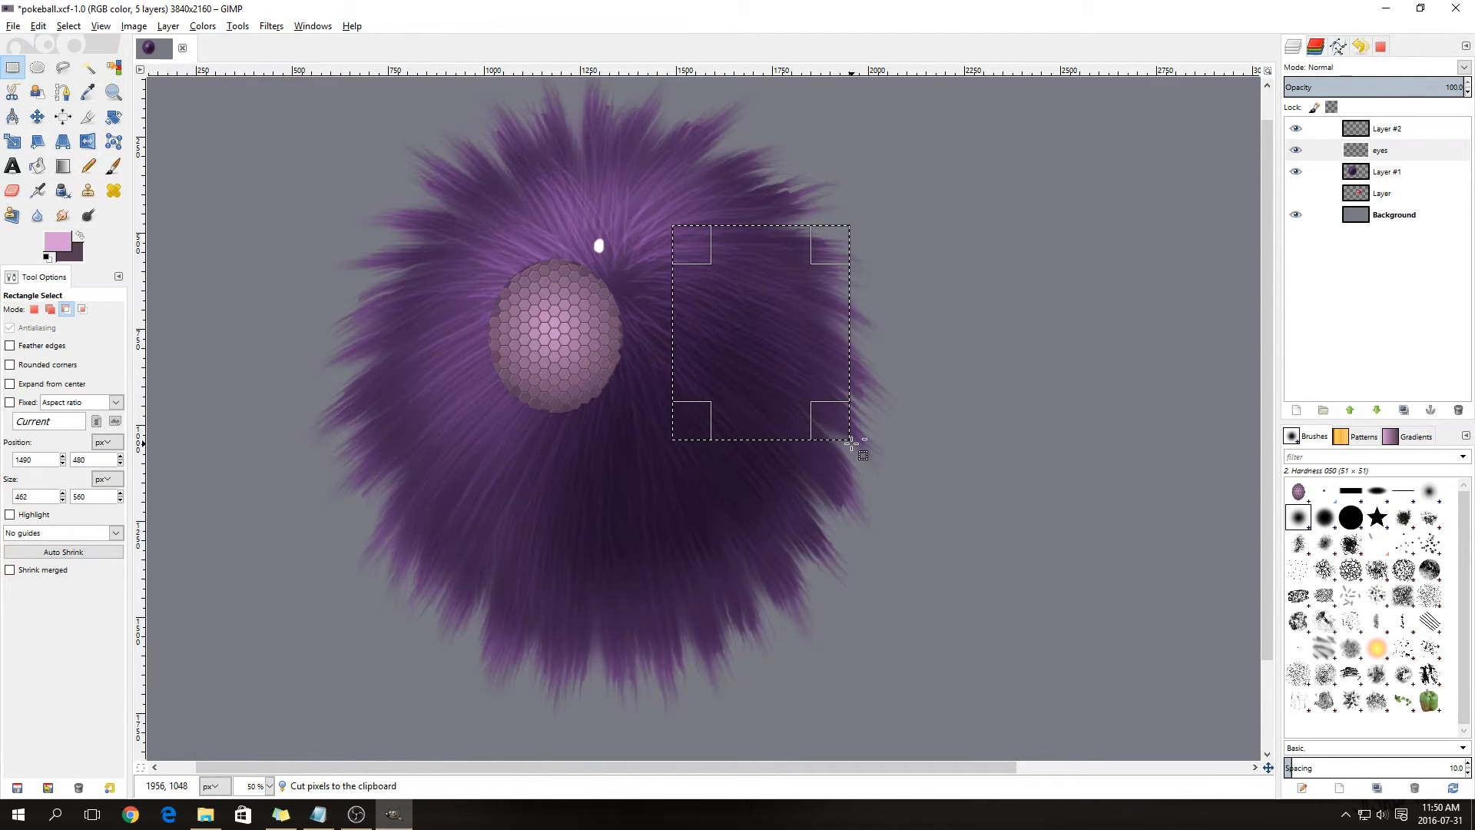
{"action": "key", "text": "ctrl+v"}
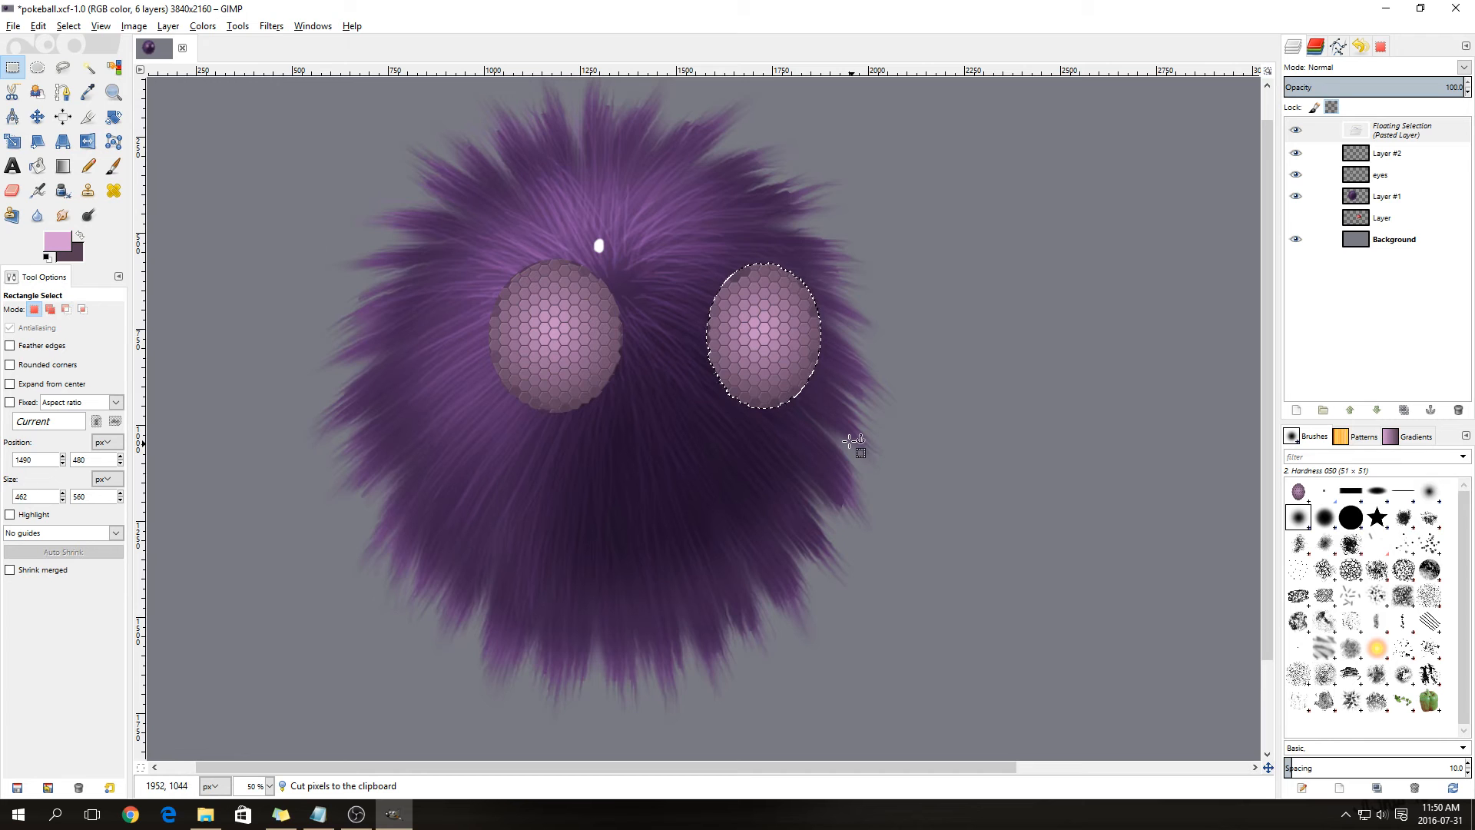
- Rotate the floating right eye by -10.59 degrees about its centre
{"action": "left_click", "coordinate": [114, 118]}
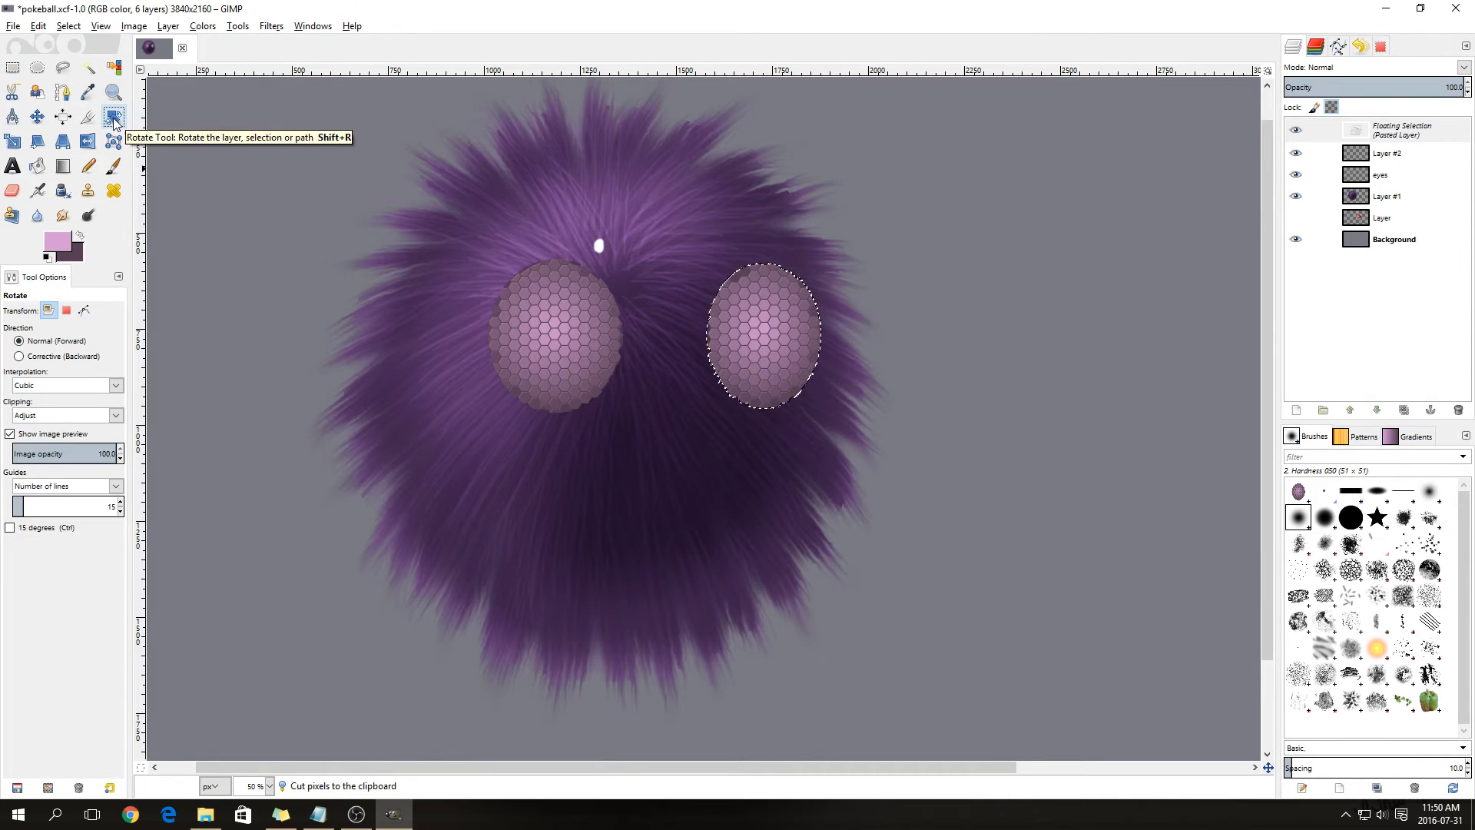
{"action": "left_click", "coordinate": [744, 312]}
{"action": "left_click_drag", "start_coordinate": [497, 295], "coordinate": [492, 298]}
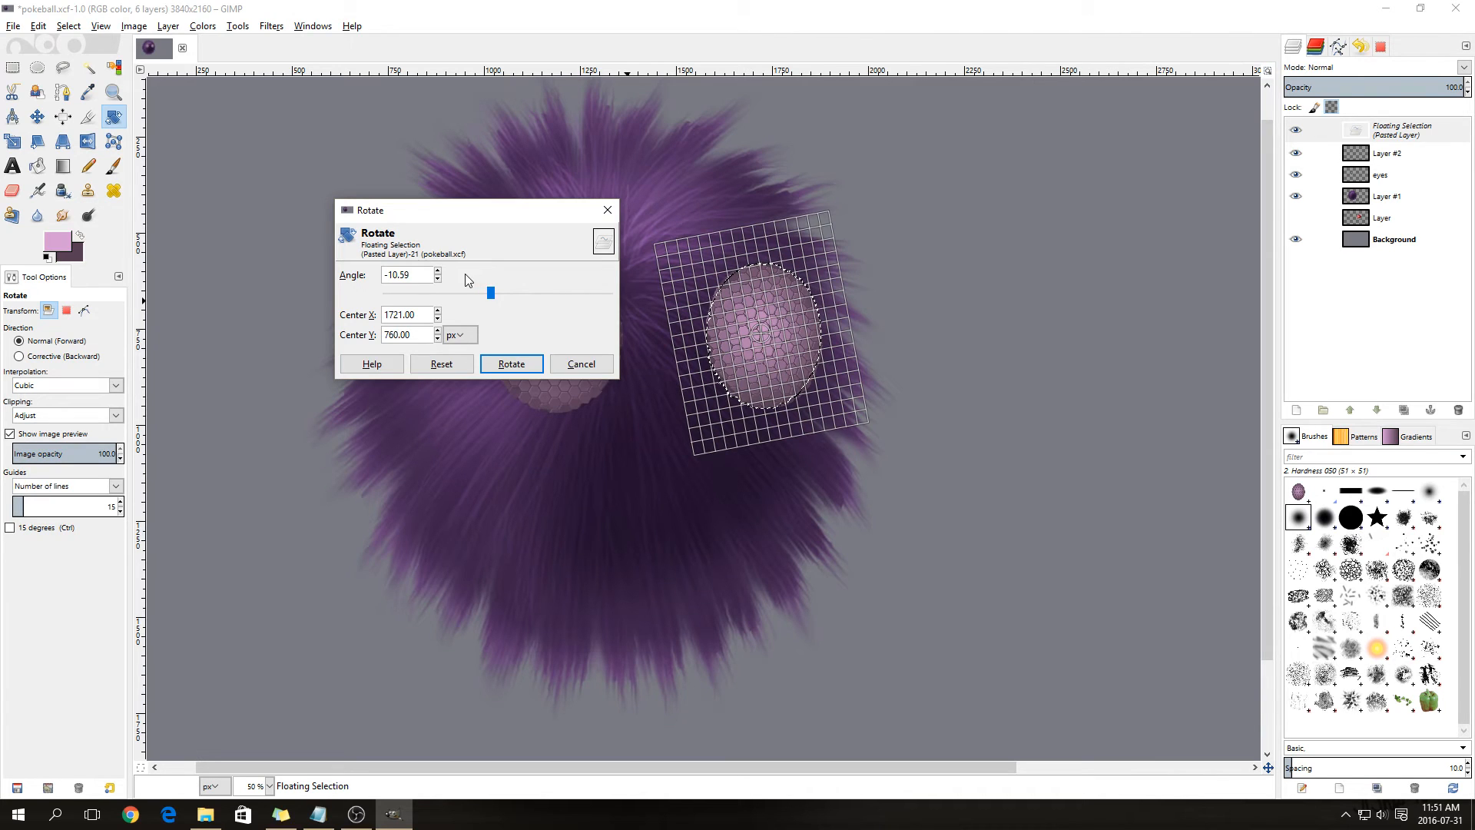
{"action": "left_click", "coordinate": [511, 363]}
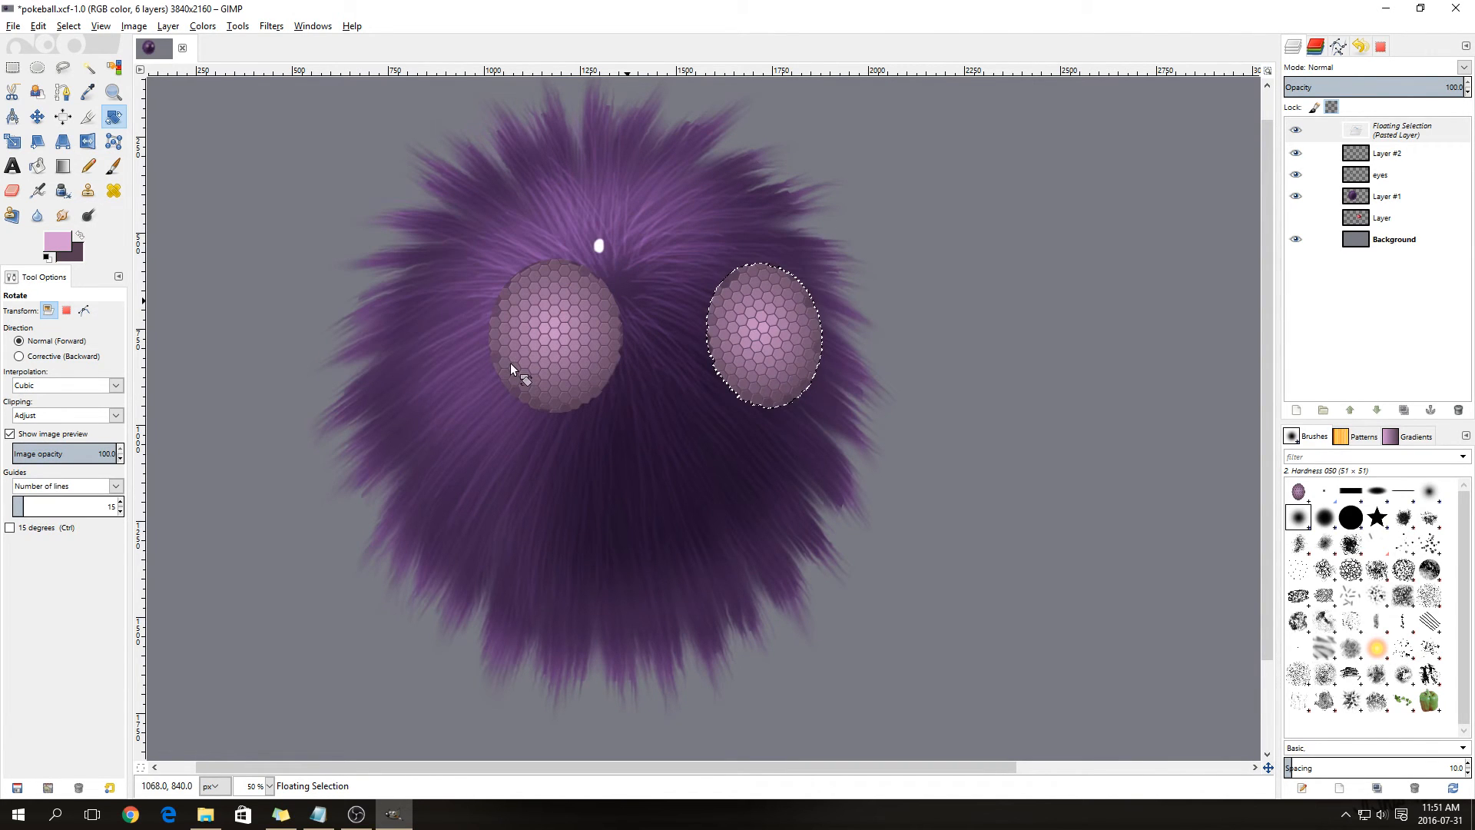
- Move the rotated right eye slightly left and up, closer to the left eye, and anchor it onto the eyes layer
{"action": "left_click", "coordinate": [37, 116]}
{"action": "left_click_drag", "start_coordinate": [781, 340], "coordinate": [765, 342]}
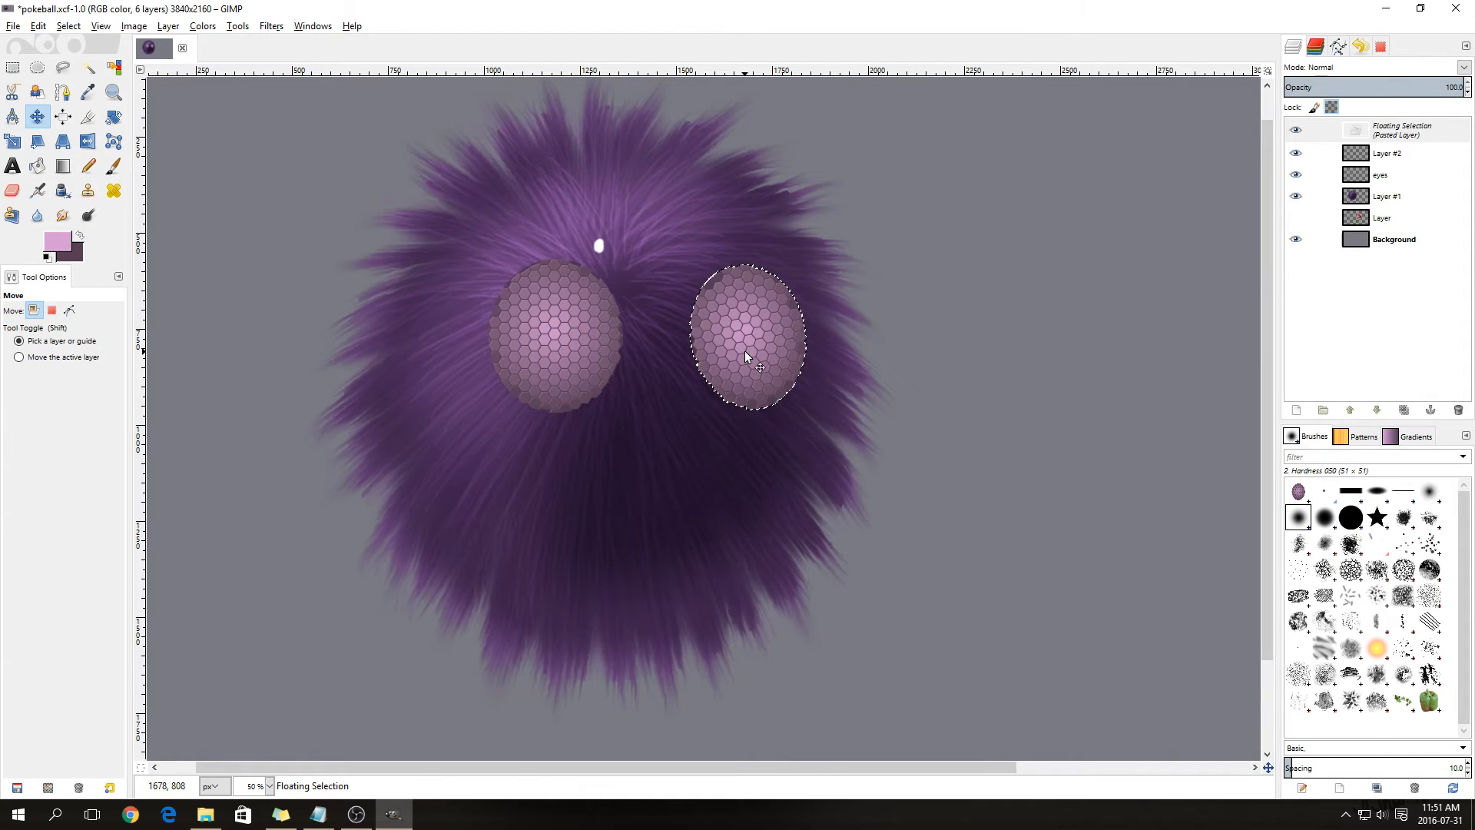
{"action": "left_click_drag", "start_coordinate": [745, 352], "coordinate": [742, 339]}
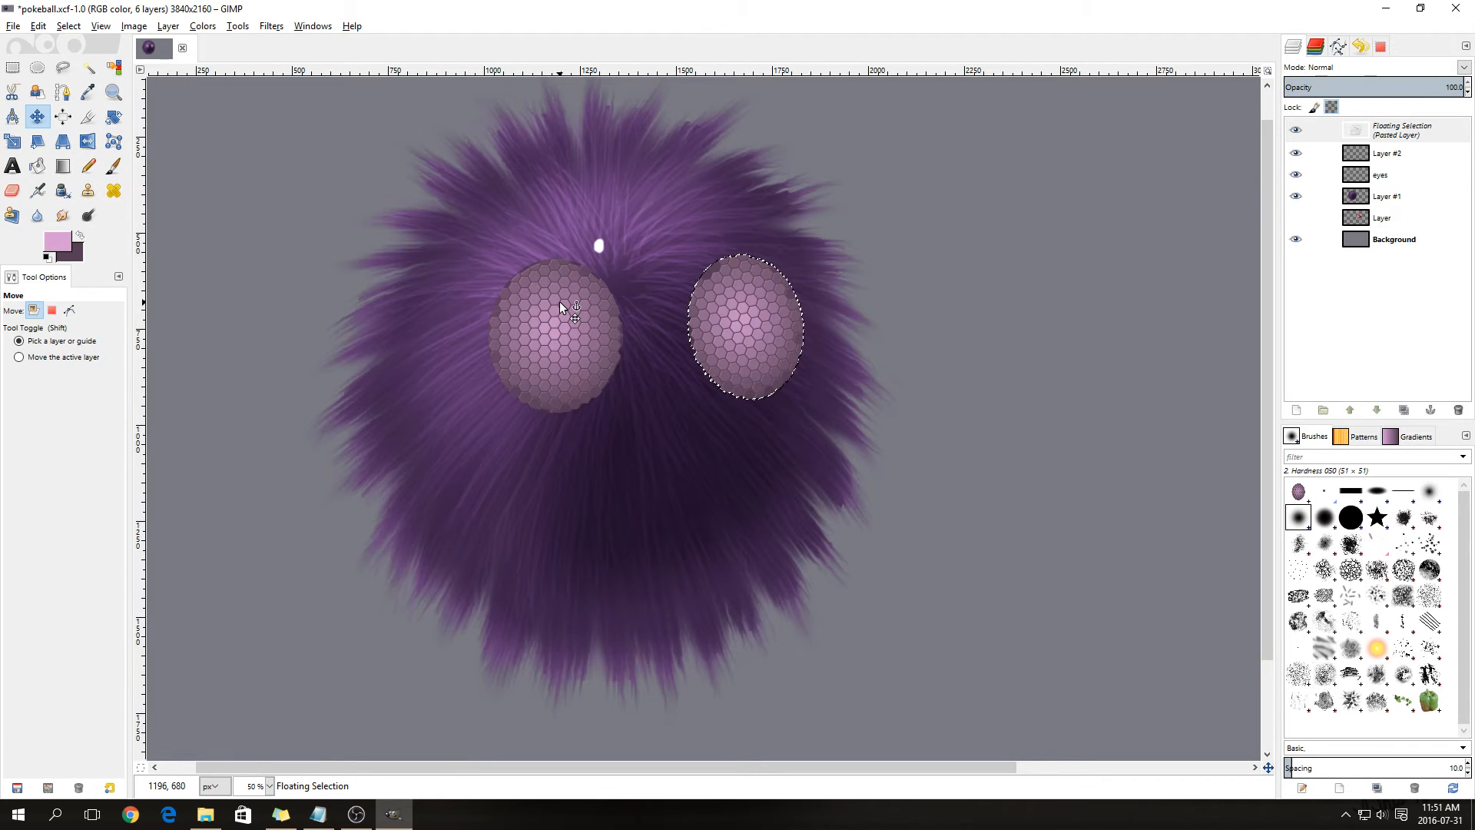
{"action": "left_click", "coordinate": [716, 424]}
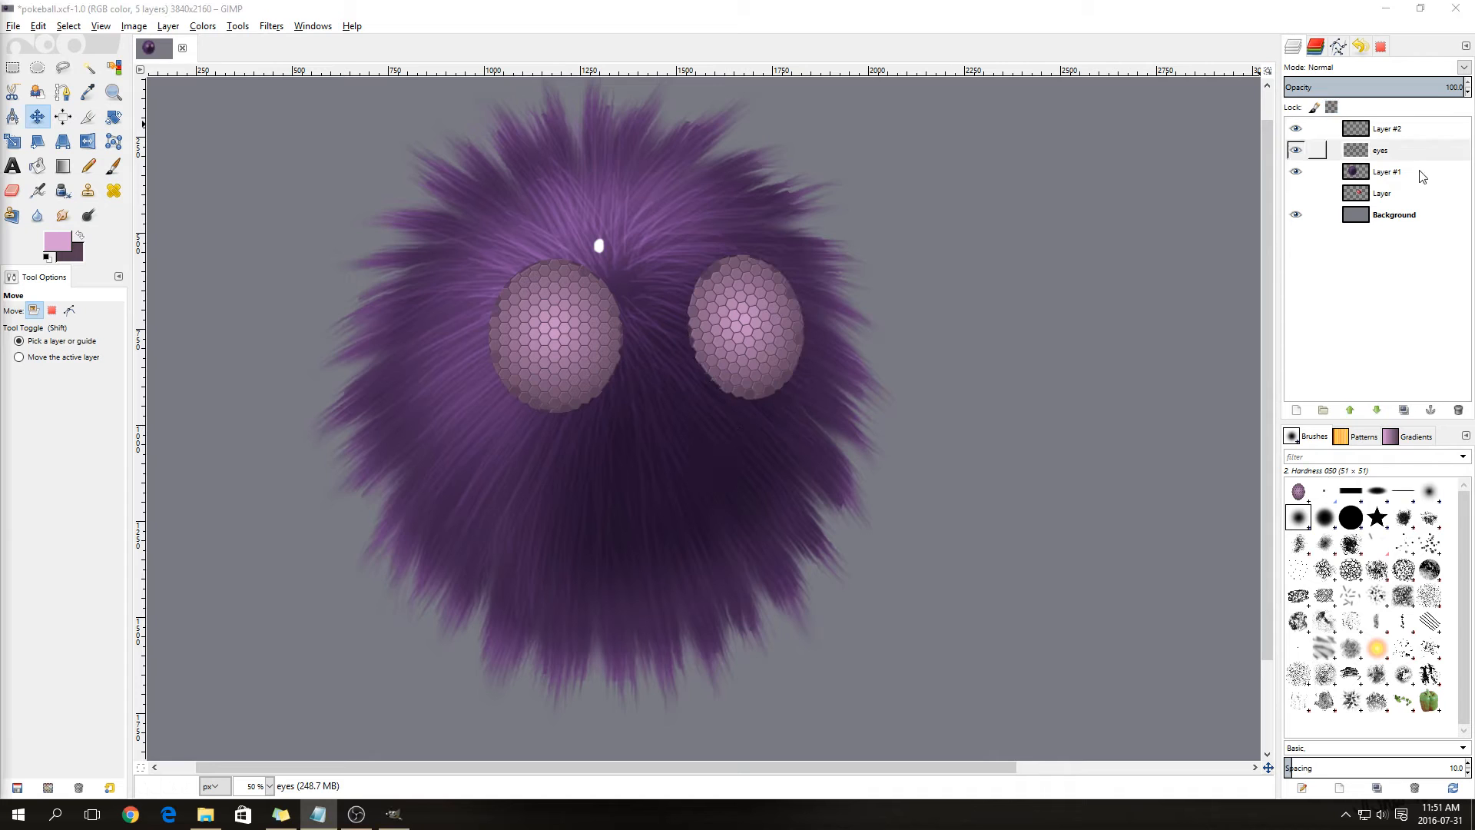
- Add a new layer directly above the eyes layer and set its blend mode to Multiply
{"action": "right_click", "coordinate": [1385, 153]}
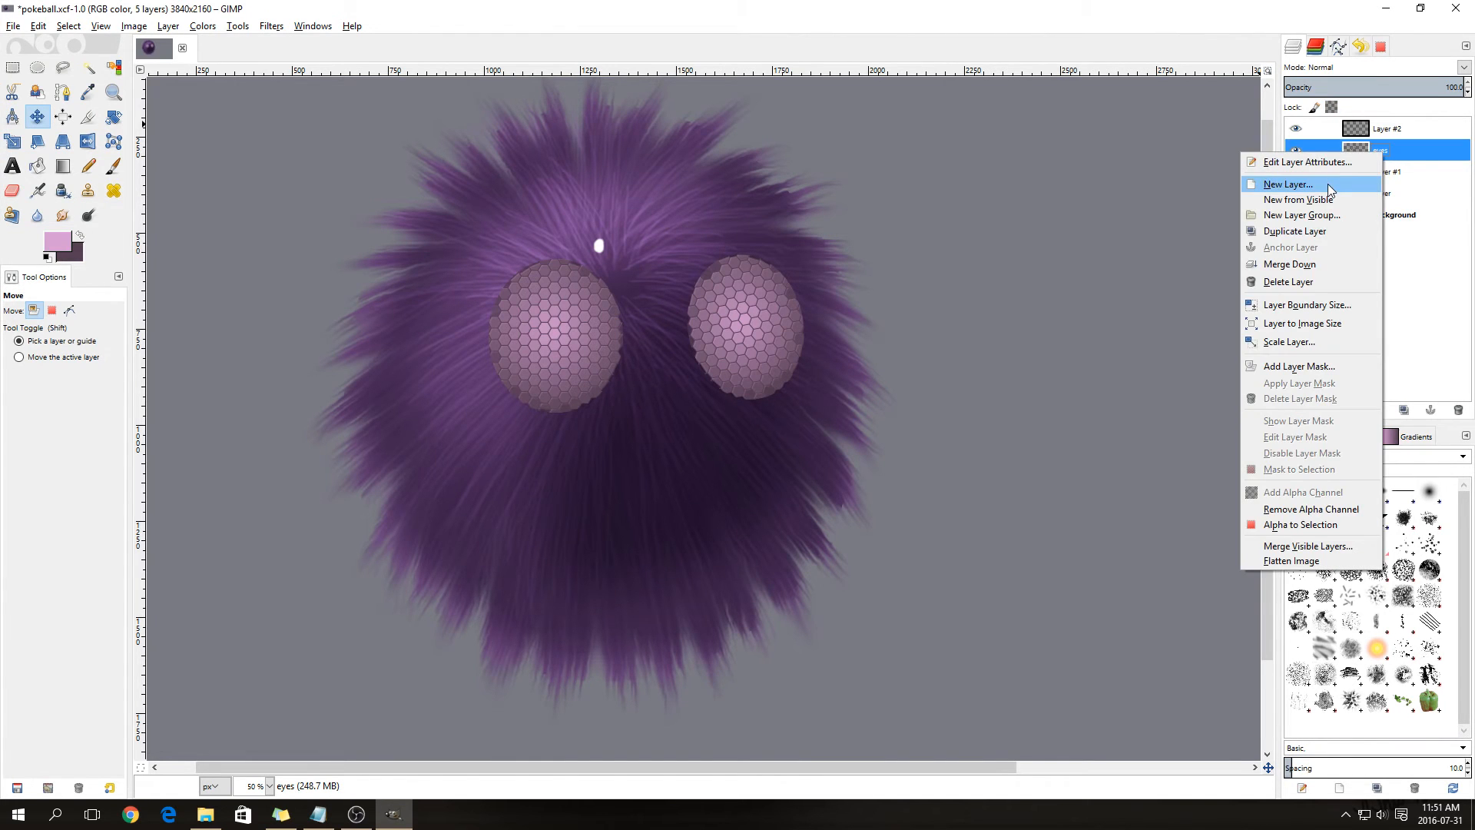
{"action": "left_click", "coordinate": [1288, 184]}
{"action": "left_click", "coordinate": [1323, 310]}
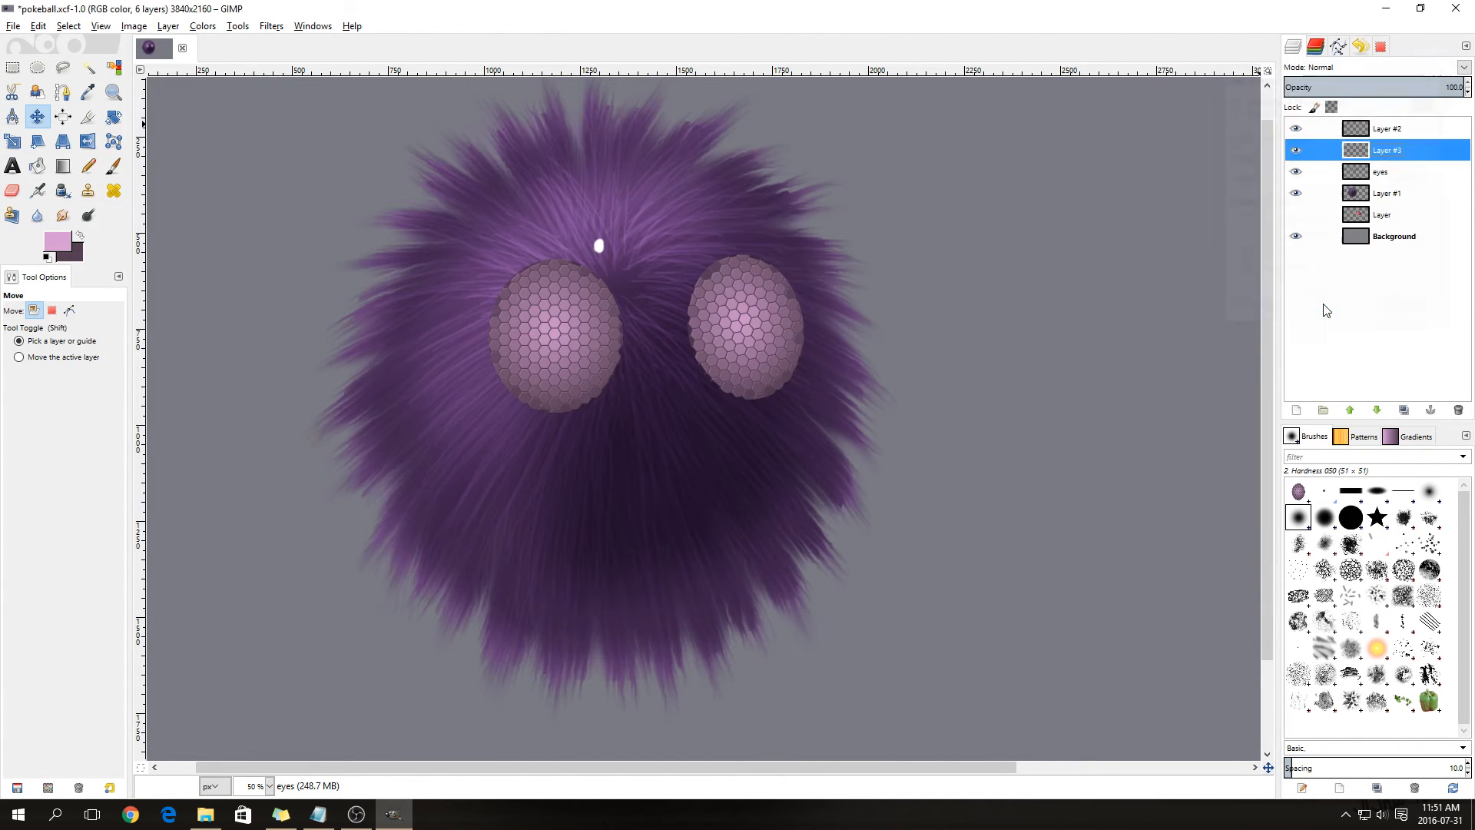
{"action": "left_click", "coordinate": [1338, 67]}
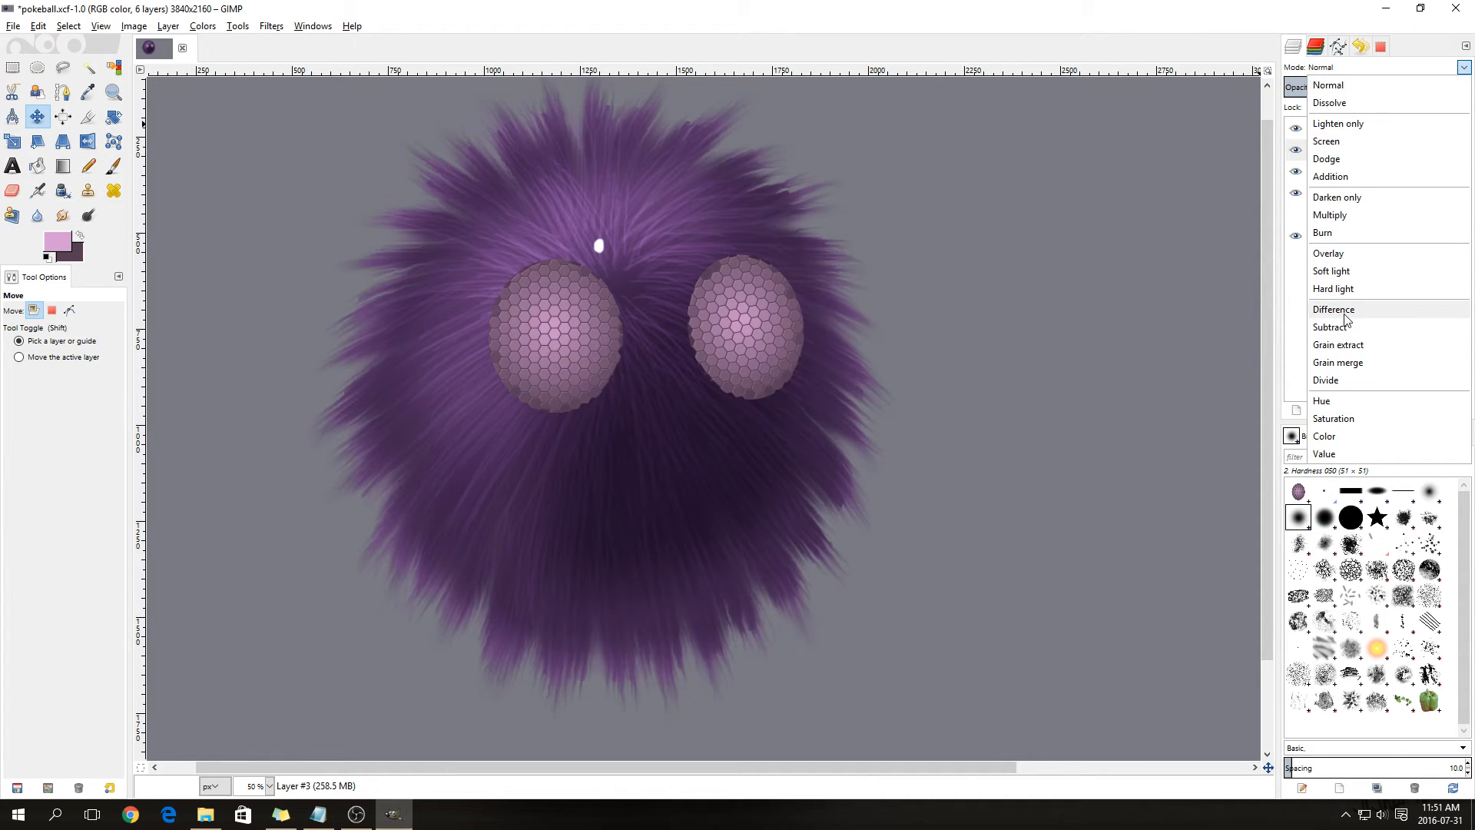
{"action": "left_click", "coordinate": [1337, 217]}
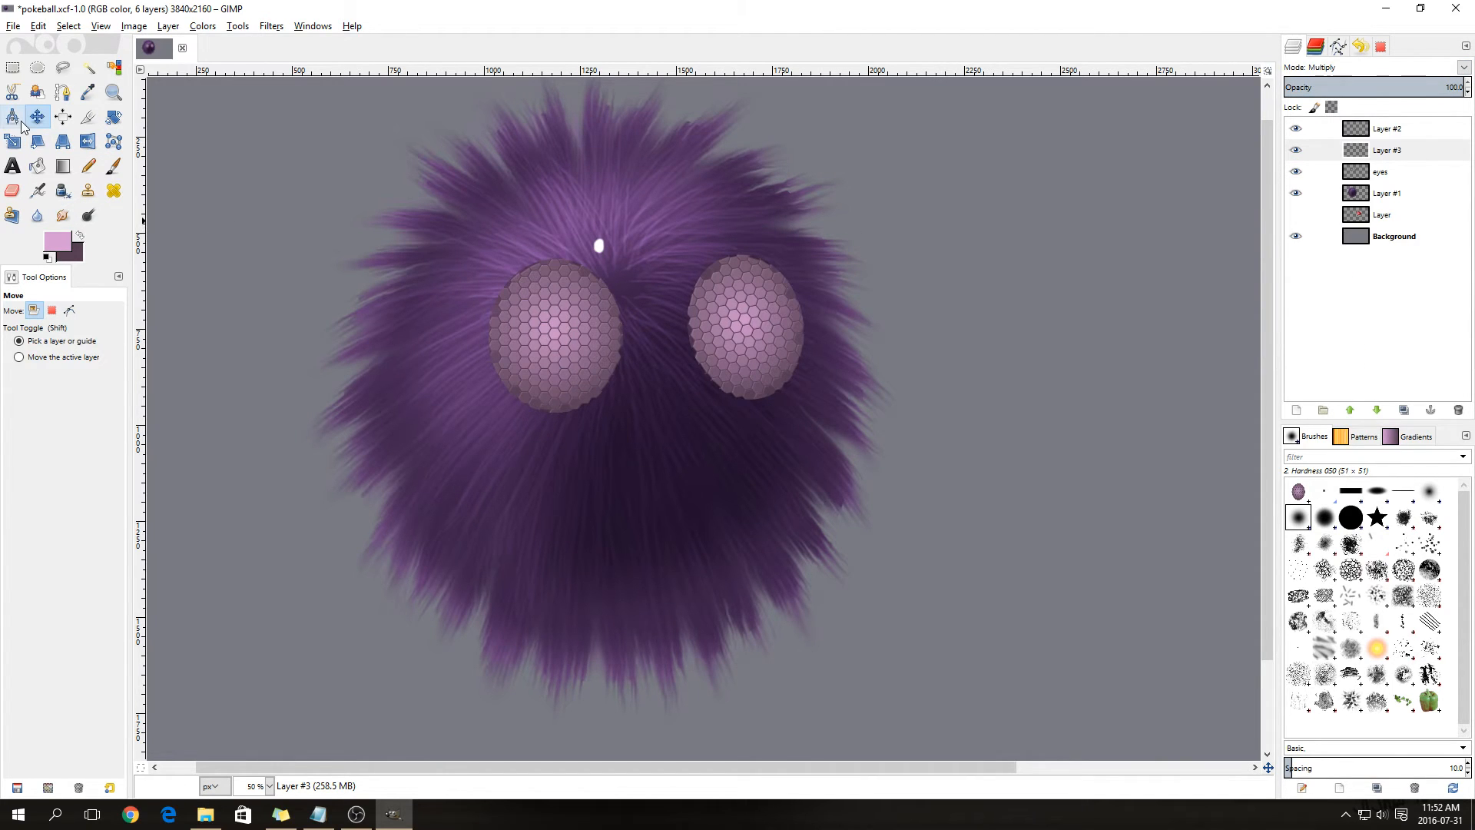
- Change the foreground color to the blue-violet 694fa6 and activate the Airbrush tool
{"action": "left_click", "coordinate": [57, 242]}
{"action": "left_click", "coordinate": [285, 307]}
{"action": "left_click", "coordinate": [286, 311]}
{"action": "left_click", "coordinate": [254, 320]}
{"action": "left_click_drag", "start_coordinate": [255, 320], "coordinate": [232, 329]}
{"action": "left_click", "coordinate": [344, 455]}
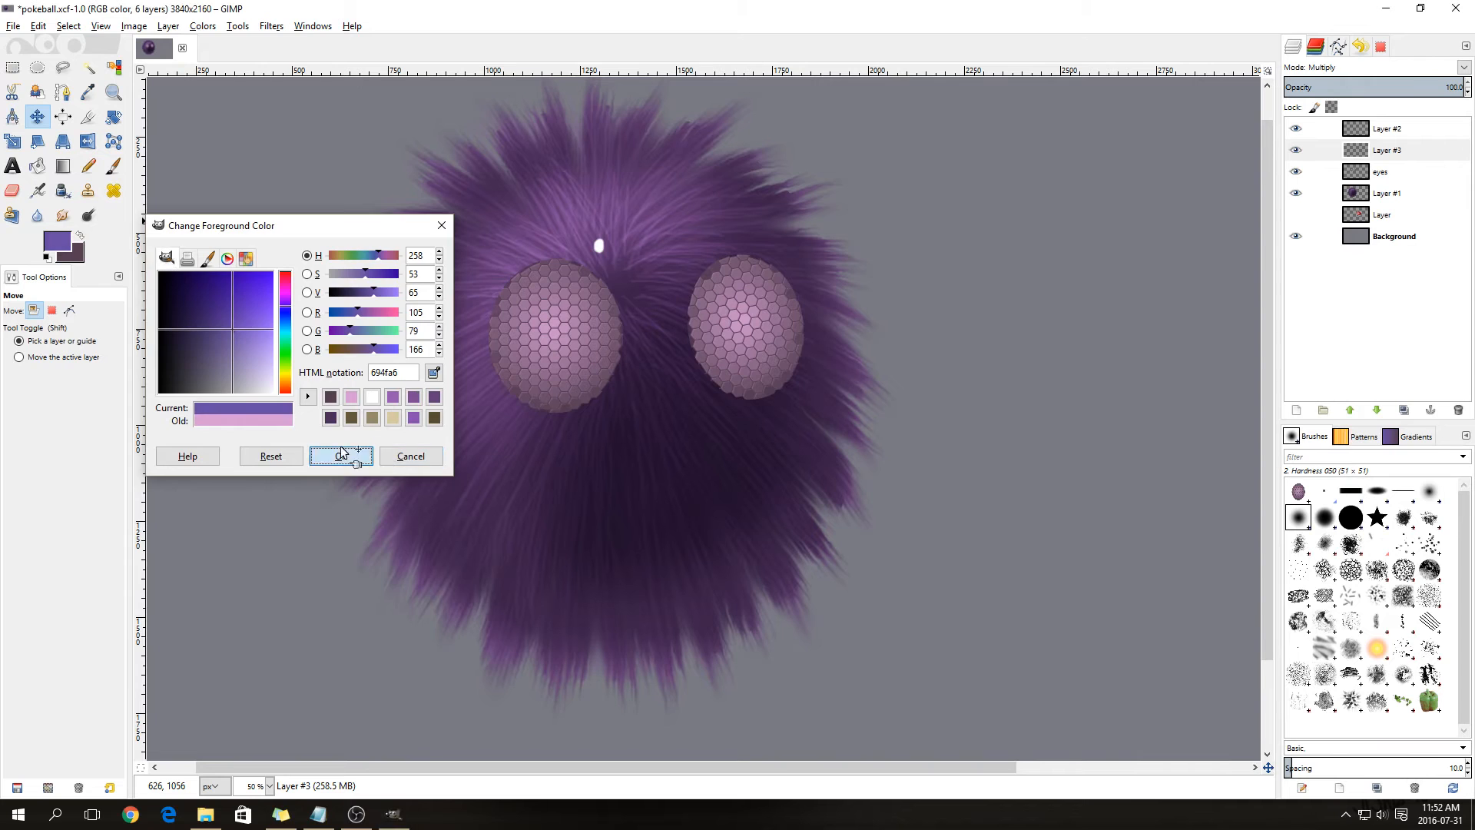
{"action": "left_click", "coordinate": [35, 196]}
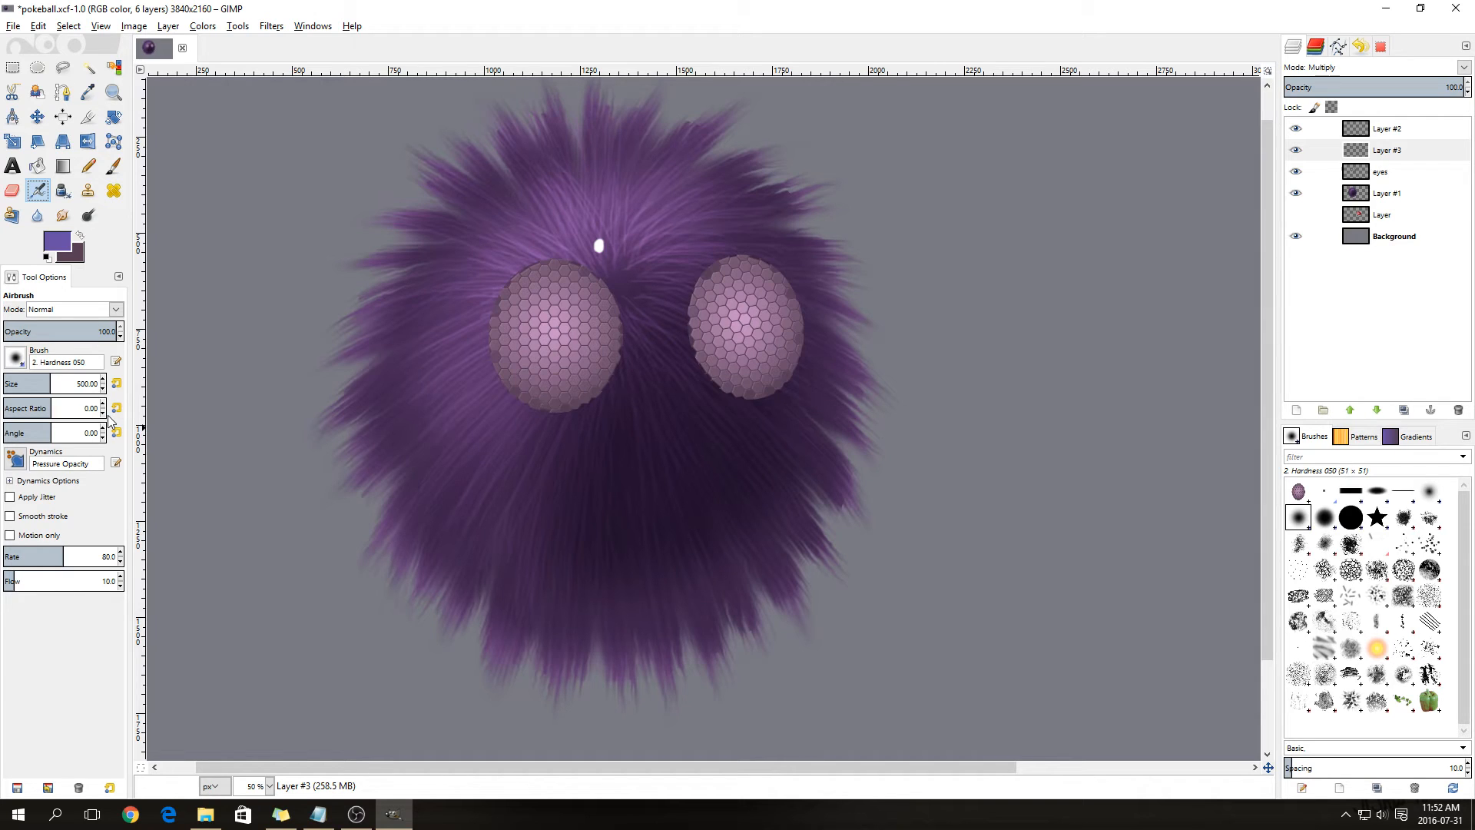
- Airbrush shading around the edges of both eyes with a size 200 brush, and merge the Multiply layer down into the eyes layer
{"action": "double_click", "coordinate": [87, 383]}
{"action": "type", "text": "200"}
{"action": "key", "text": "Return"}
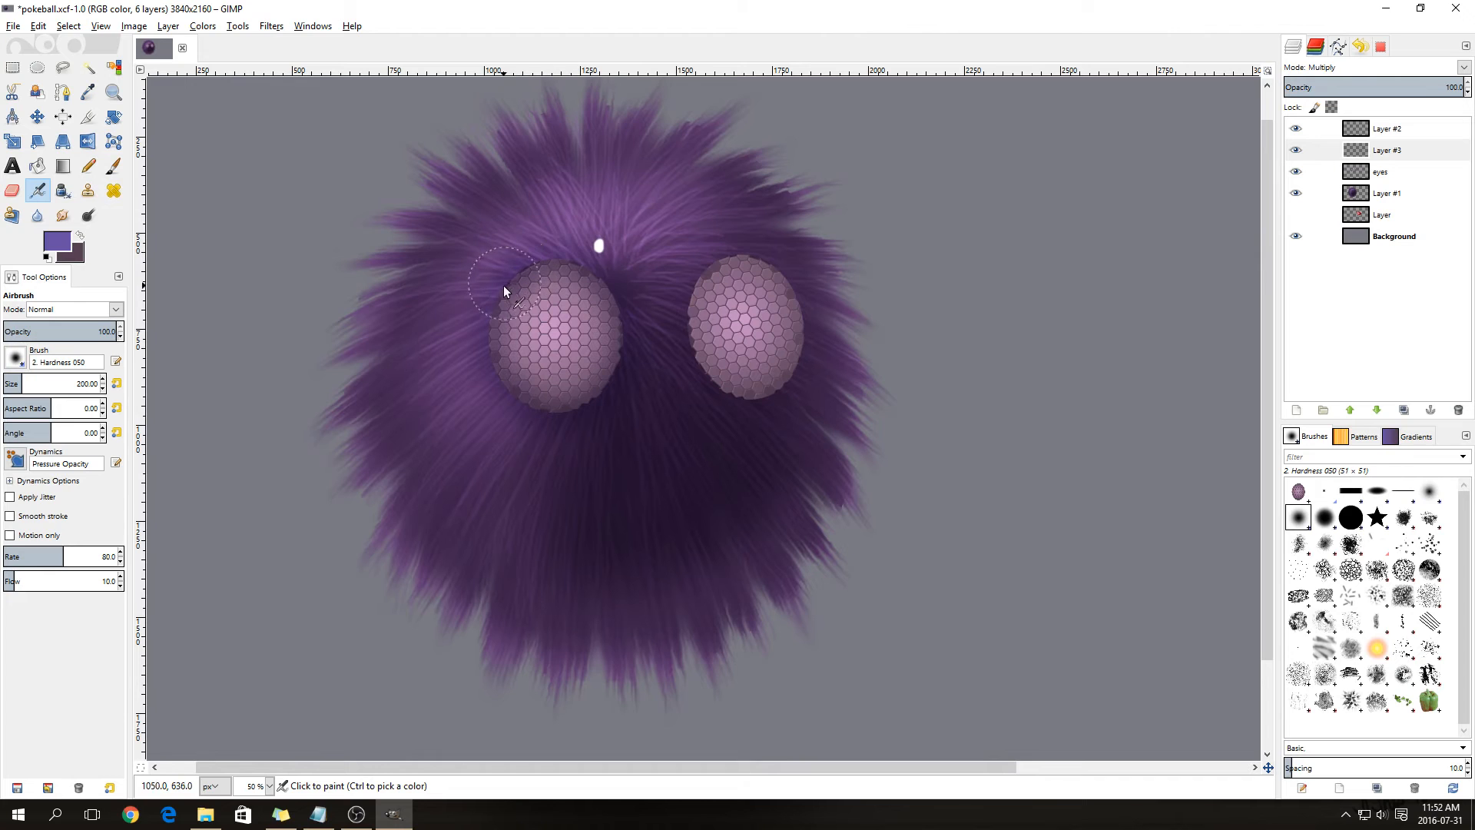
{"action": "mouse_move", "coordinate": [499, 380]}
{"action": "left_mouse_down"}
{"action": "mouse_move", "coordinate": [536, 408]}
{"action": "mouse_move", "coordinate": [578, 413]}
{"action": "left_mouse_up"}
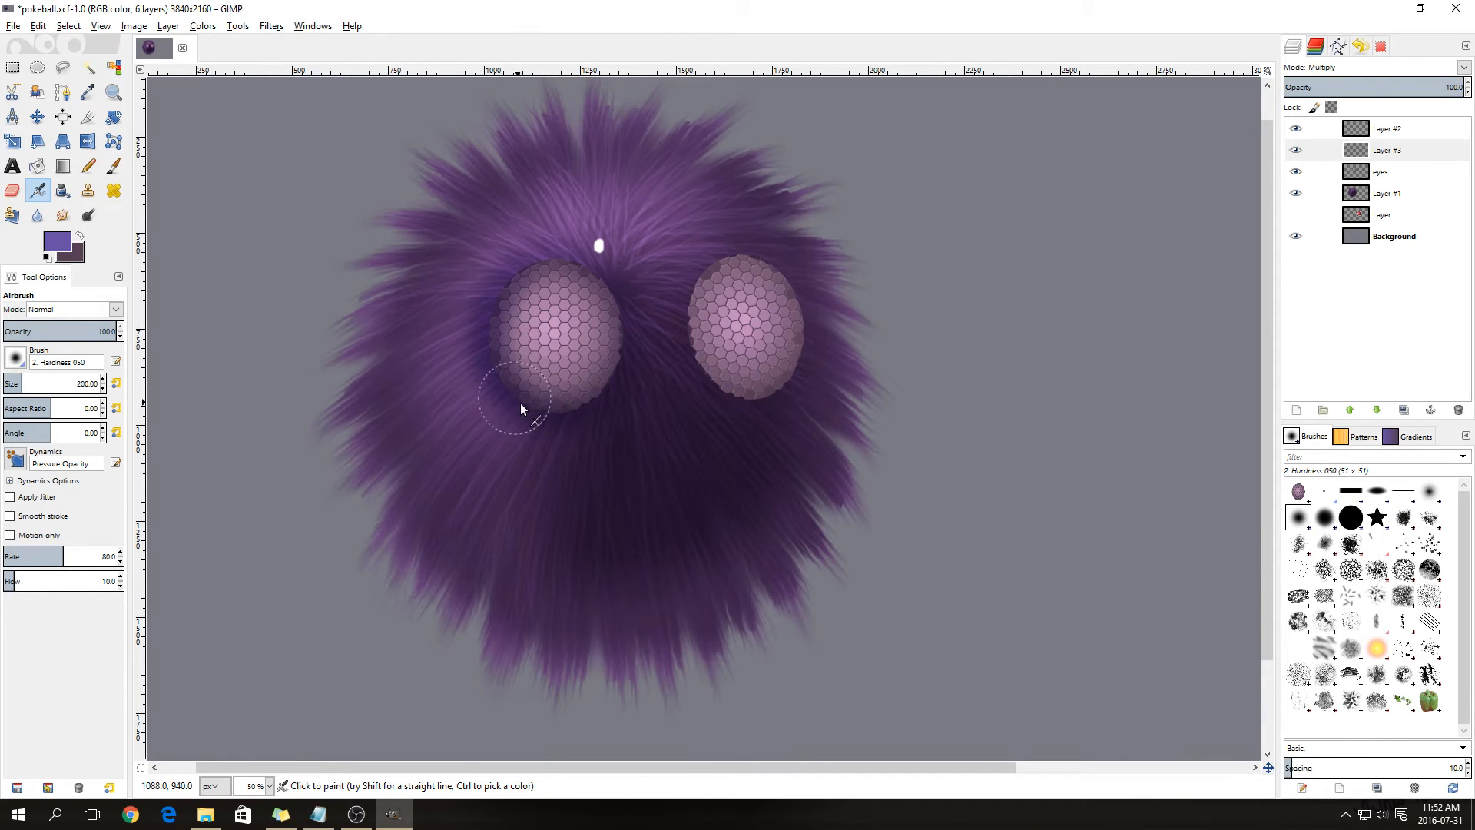
{"action": "mouse_move", "coordinate": [548, 409]}
{"action": "left_mouse_down"}
{"action": "mouse_move", "coordinate": [580, 407]}
{"action": "mouse_move", "coordinate": [619, 373]}
{"action": "mouse_move", "coordinate": [599, 271]}
{"action": "left_mouse_up"}
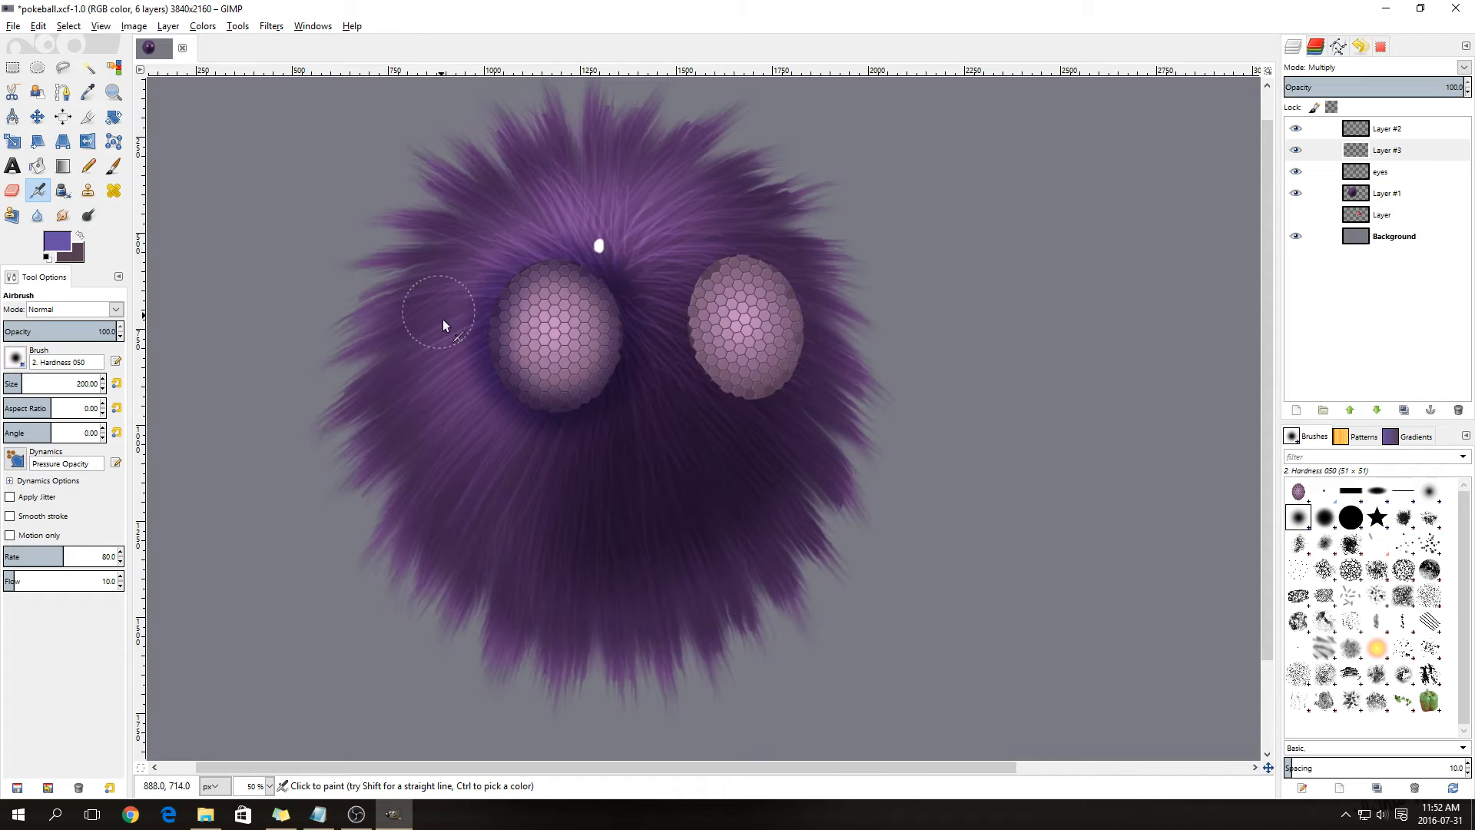
{"action": "mouse_move", "coordinate": [498, 266]}
{"action": "left_mouse_down"}
{"action": "mouse_move", "coordinate": [473, 354]}
{"action": "mouse_move", "coordinate": [531, 421]}
{"action": "mouse_move", "coordinate": [574, 424]}
{"action": "left_mouse_up"}
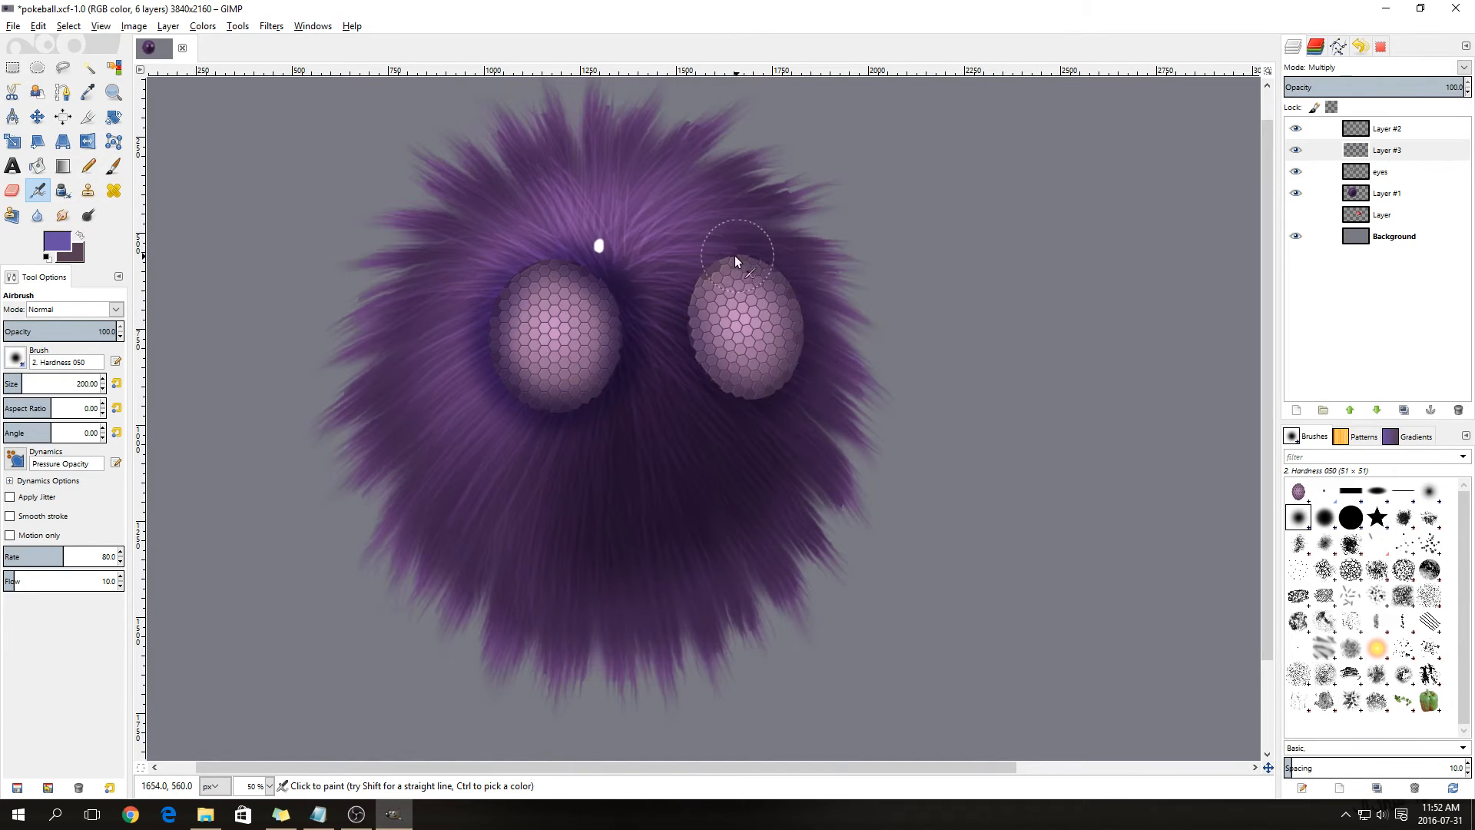
{"action": "mouse_move", "coordinate": [686, 323]}
{"action": "left_mouse_down"}
{"action": "mouse_move", "coordinate": [705, 367]}
{"action": "mouse_move", "coordinate": [747, 401]}
{"action": "mouse_move", "coordinate": [795, 380]}
{"action": "left_mouse_up"}
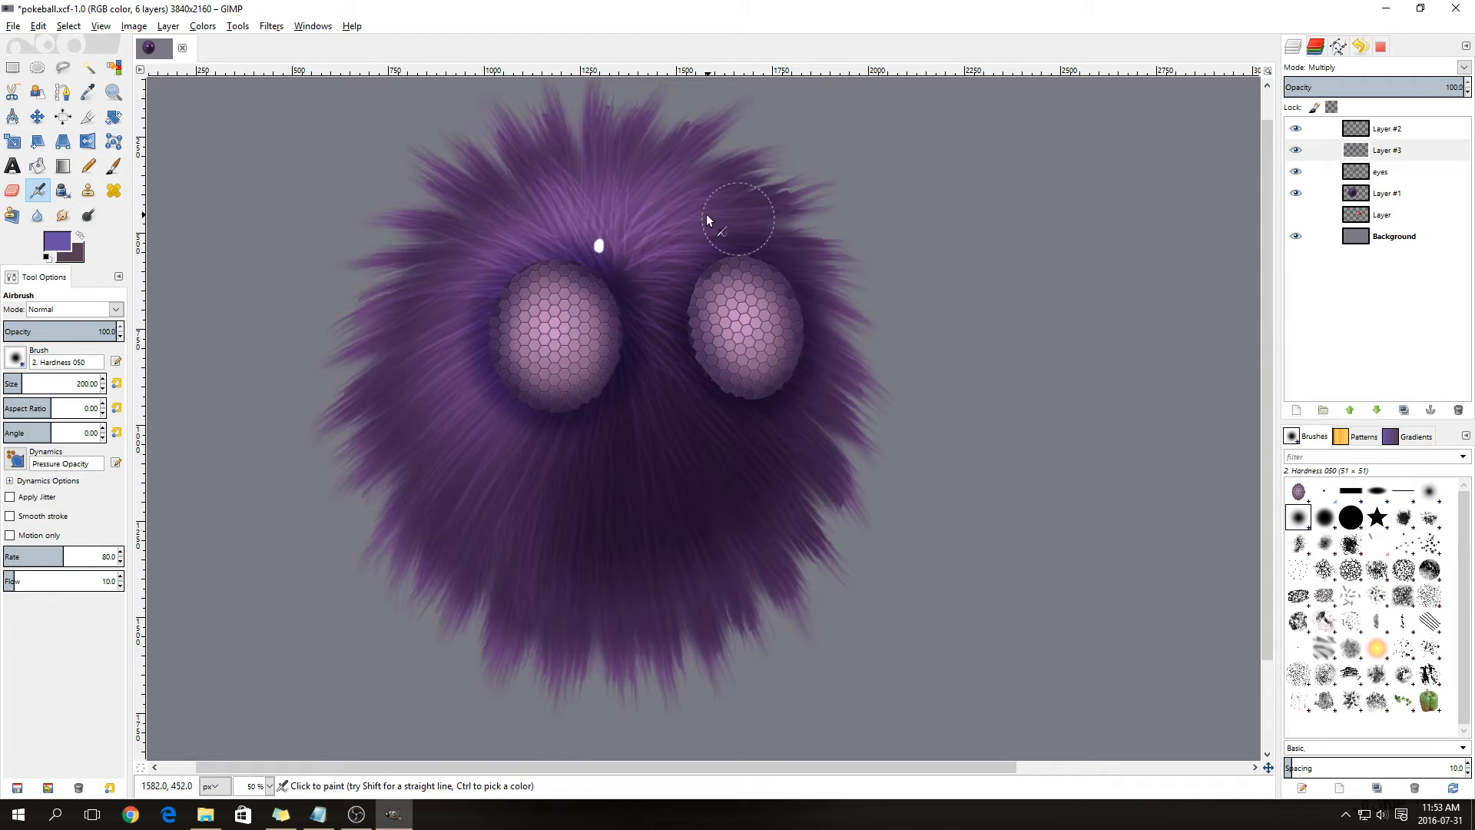
{"action": "right_click", "coordinate": [1381, 150]}
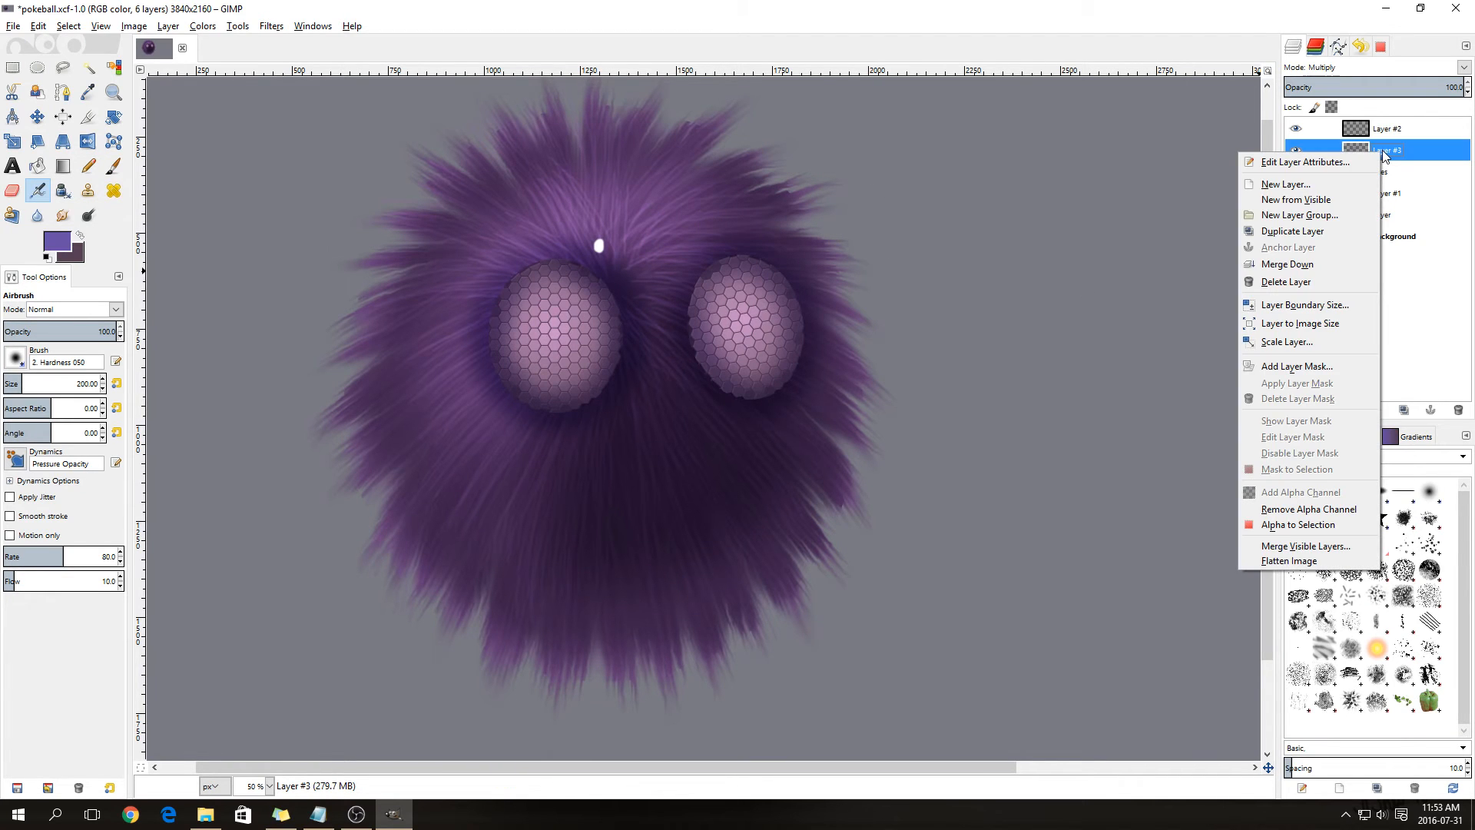
{"action": "left_click", "coordinate": [1328, 263]}
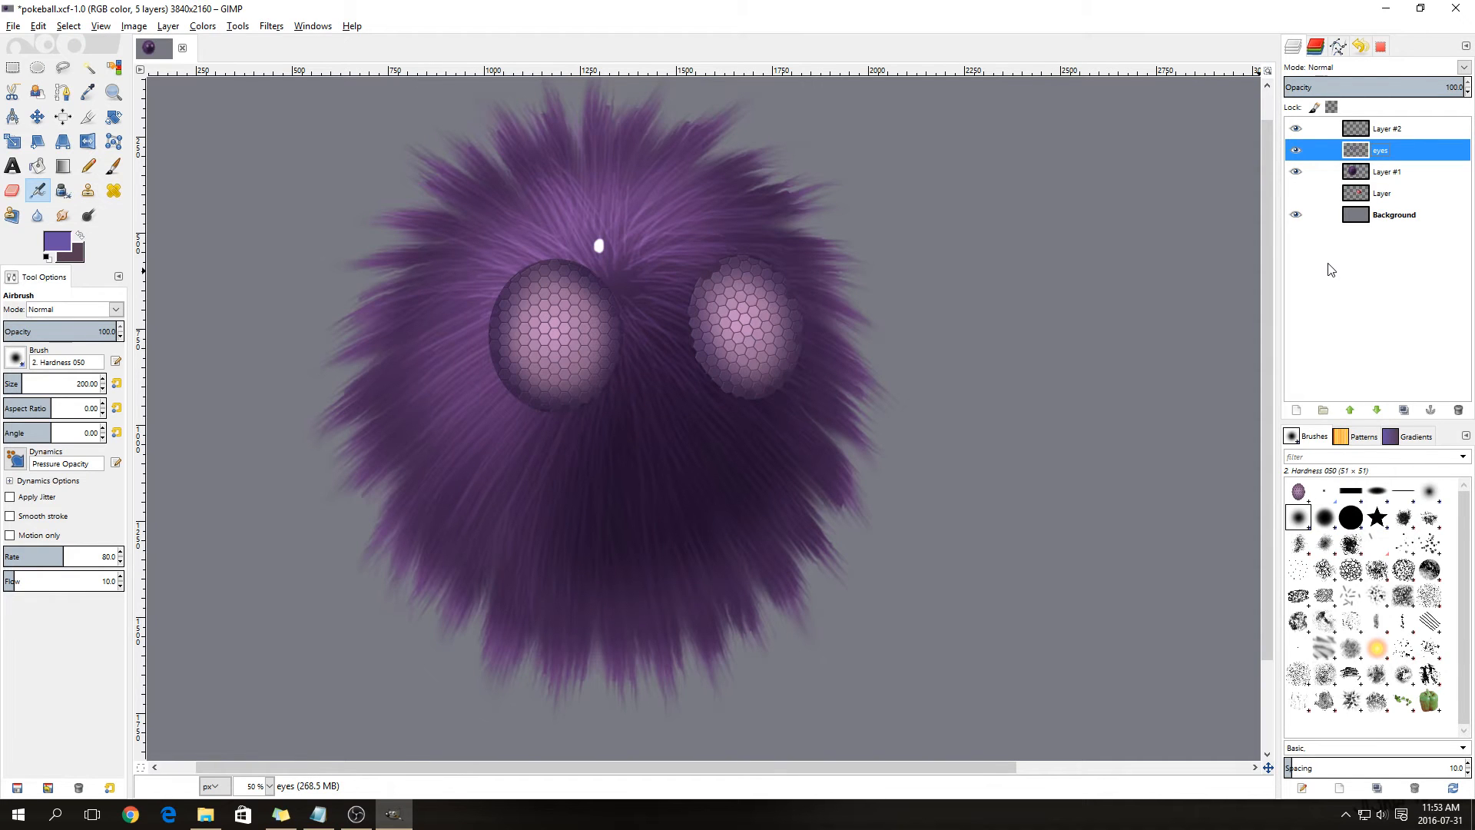
- On a new Multiply layer directly above Layer #1, airbrush shadows around both eyes using a dark purple sampled from the fur between them
{"action": "left_click", "coordinate": [1387, 173]}
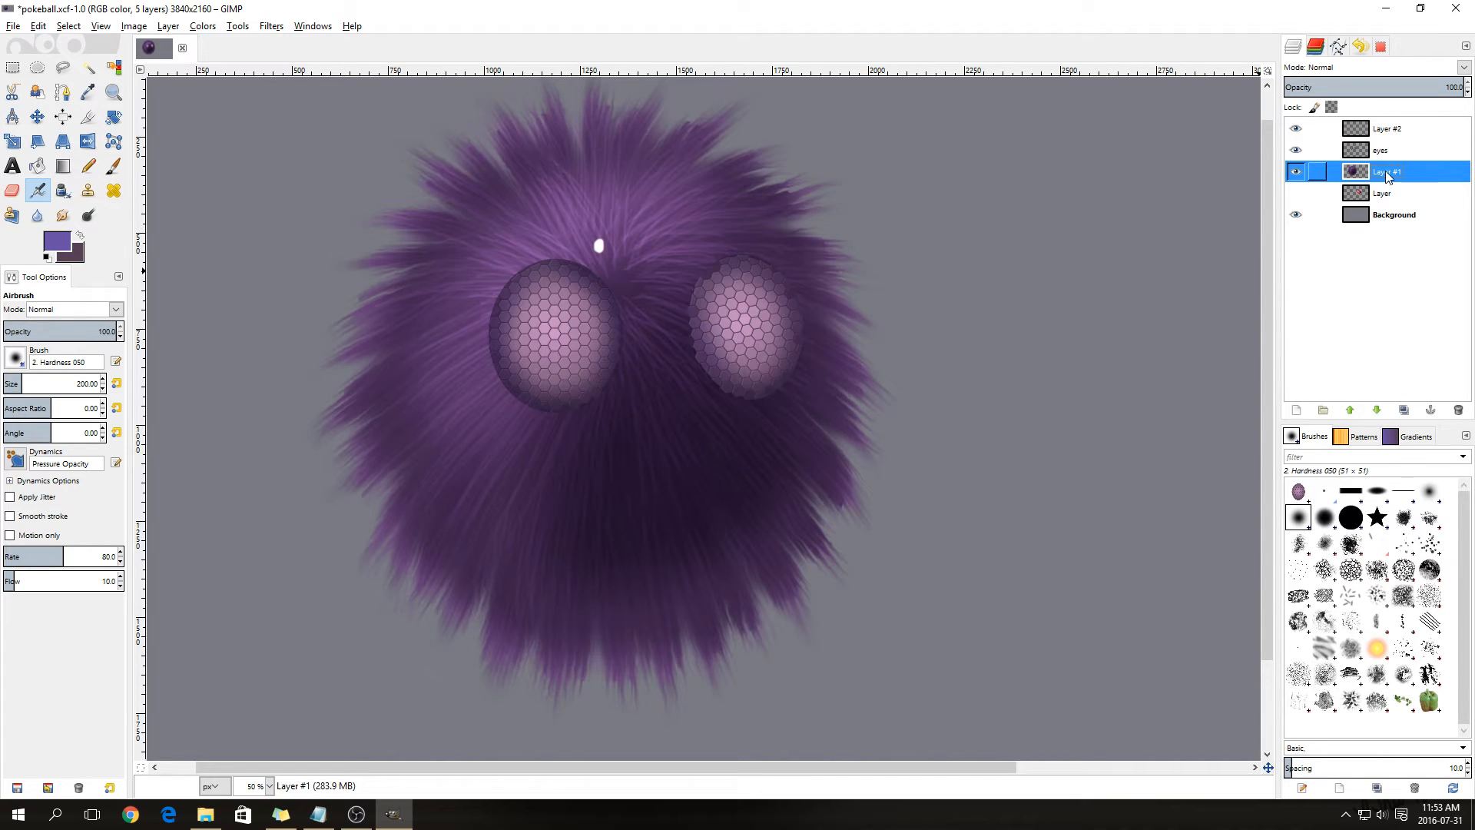
{"action": "key", "text": "ctrl+shift+n"}
{"action": "left_click", "coordinate": [1325, 68]}
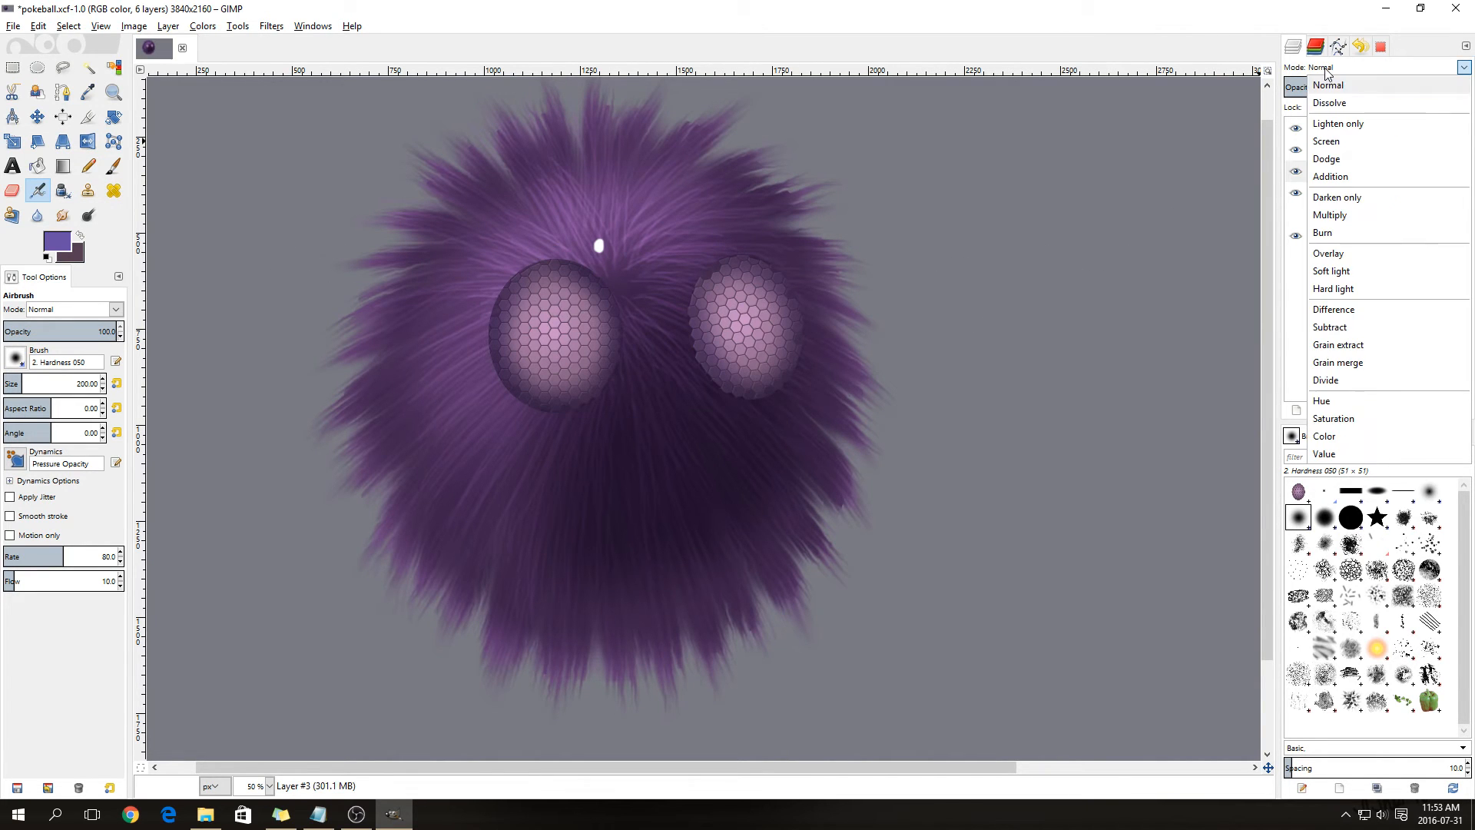
{"action": "left_click", "coordinate": [1330, 215]}
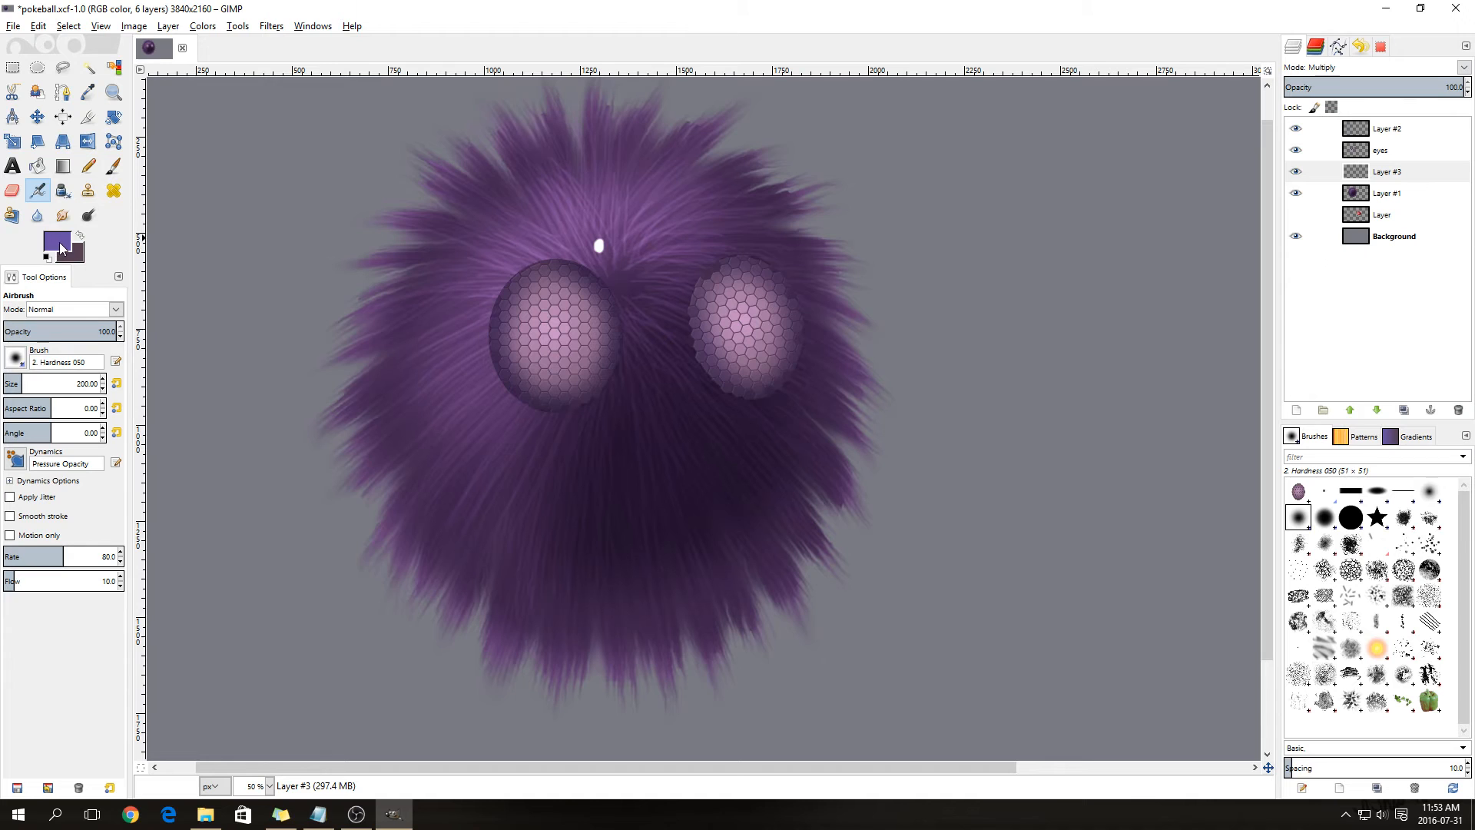
{"action": "left_click", "coordinate": [620, 282], "text": "ctrl"}
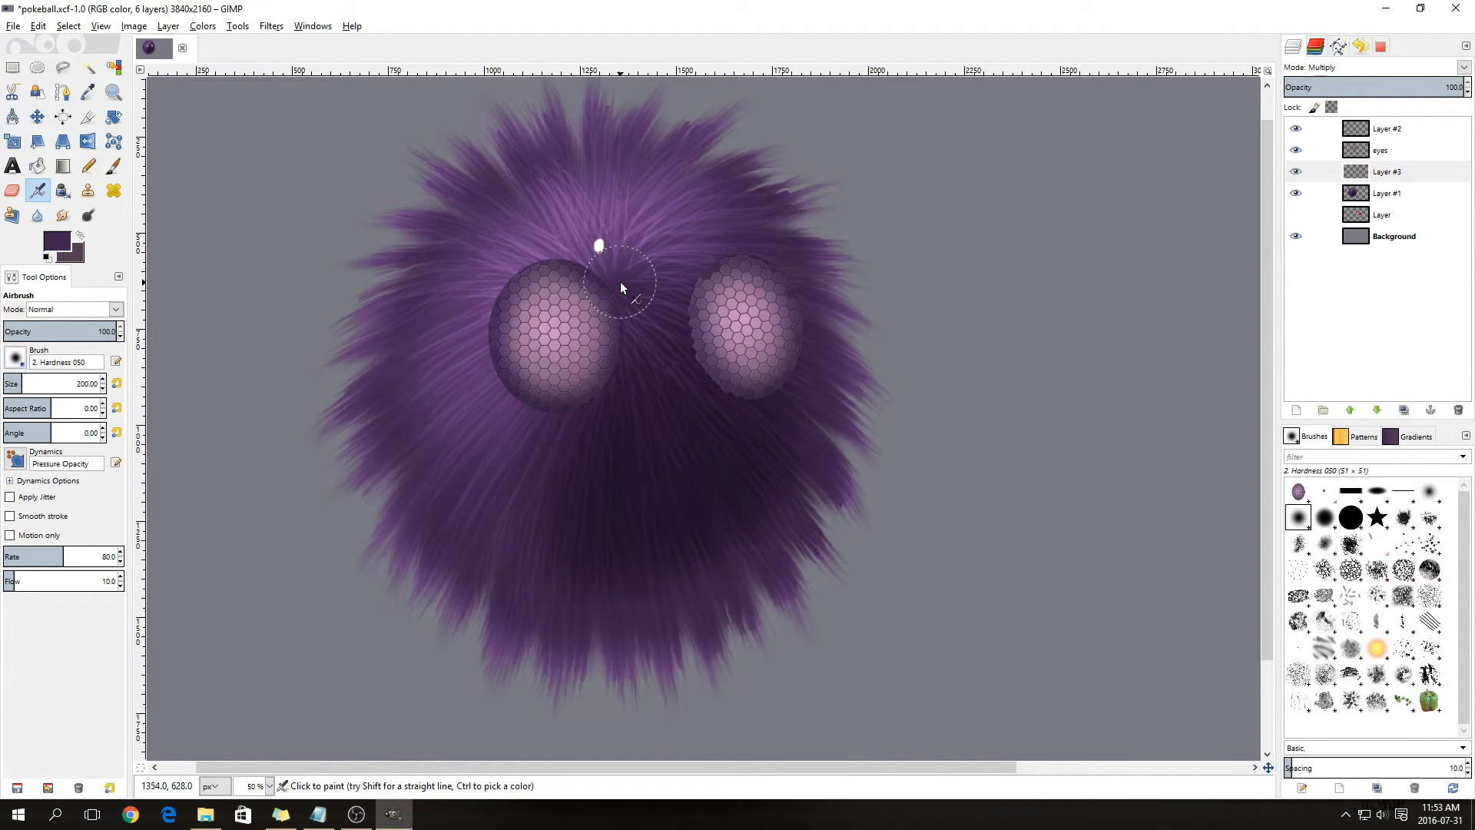
{"action": "mouse_move", "coordinate": [504, 292]}
{"action": "left_mouse_down"}
{"action": "mouse_move", "coordinate": [490, 342]}
{"action": "mouse_move", "coordinate": [508, 387]}
{"action": "left_mouse_up"}
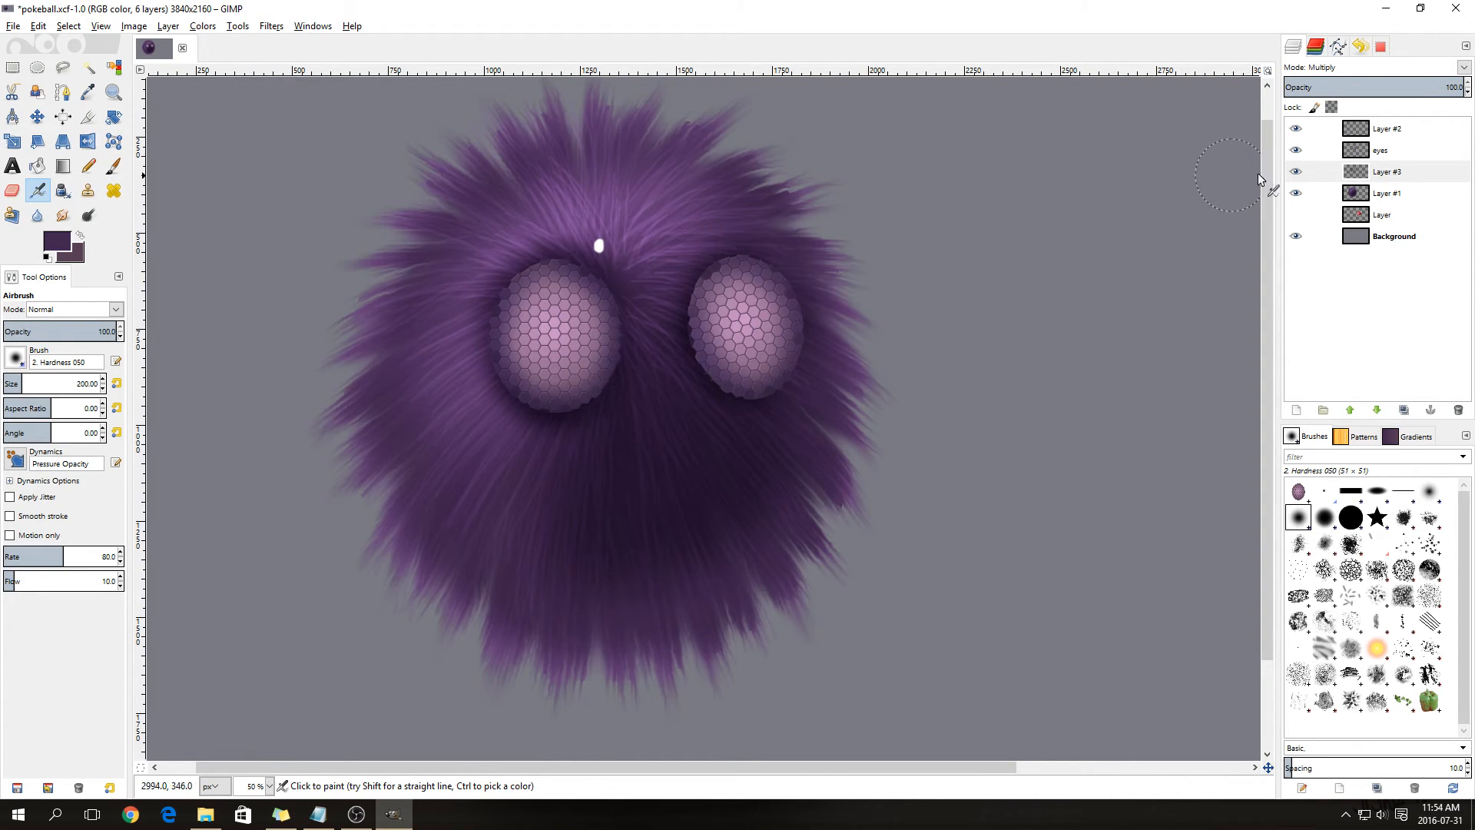
- Delete Layer #2, which holds the small white spot above the left eye
{"action": "left_click", "coordinate": [1401, 134]}
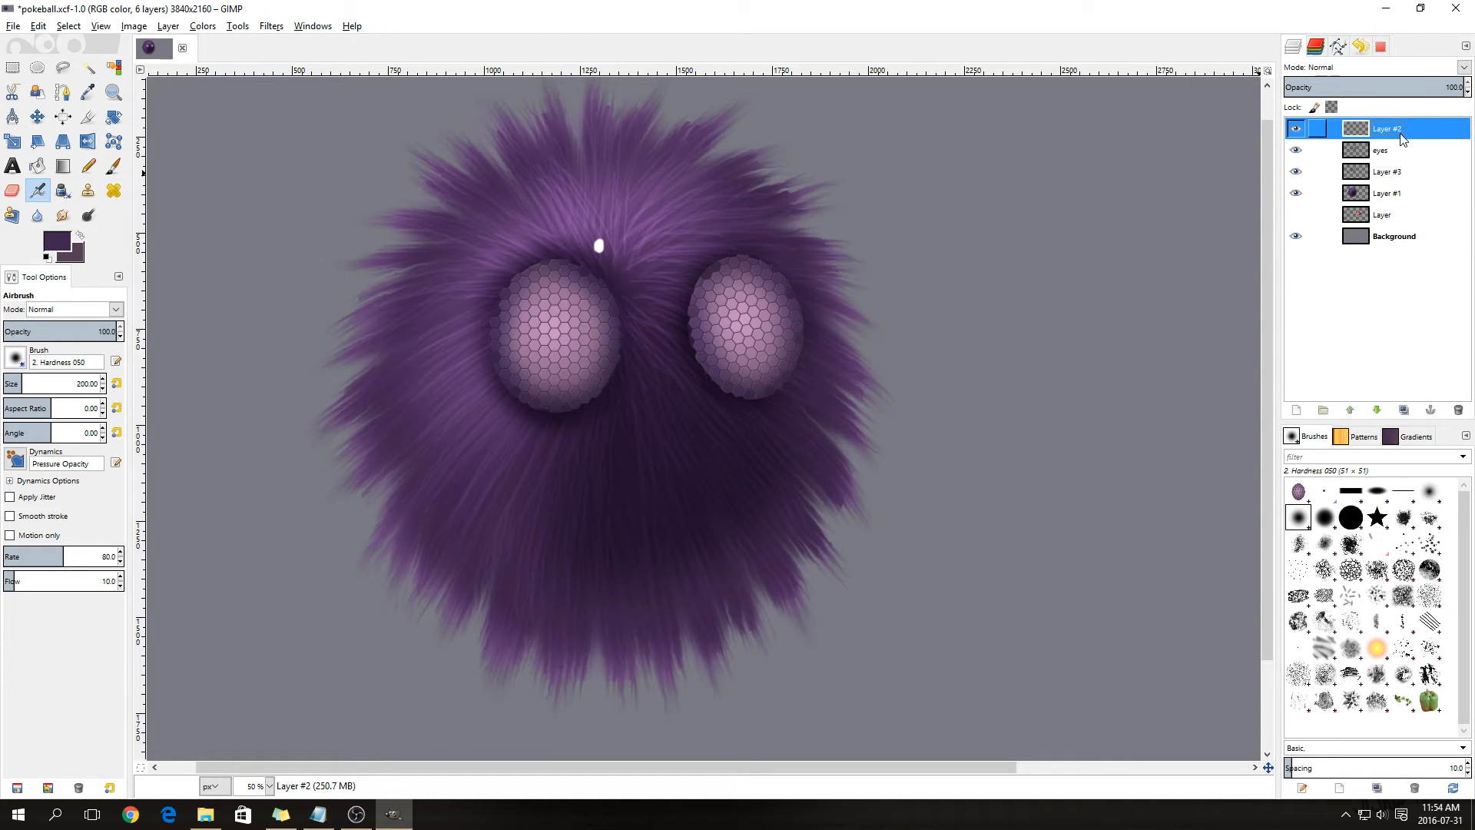
{"action": "left_click", "coordinate": [1296, 129]}
{"action": "left_click", "coordinate": [1296, 129]}
{"action": "left_click", "coordinate": [1459, 412]}
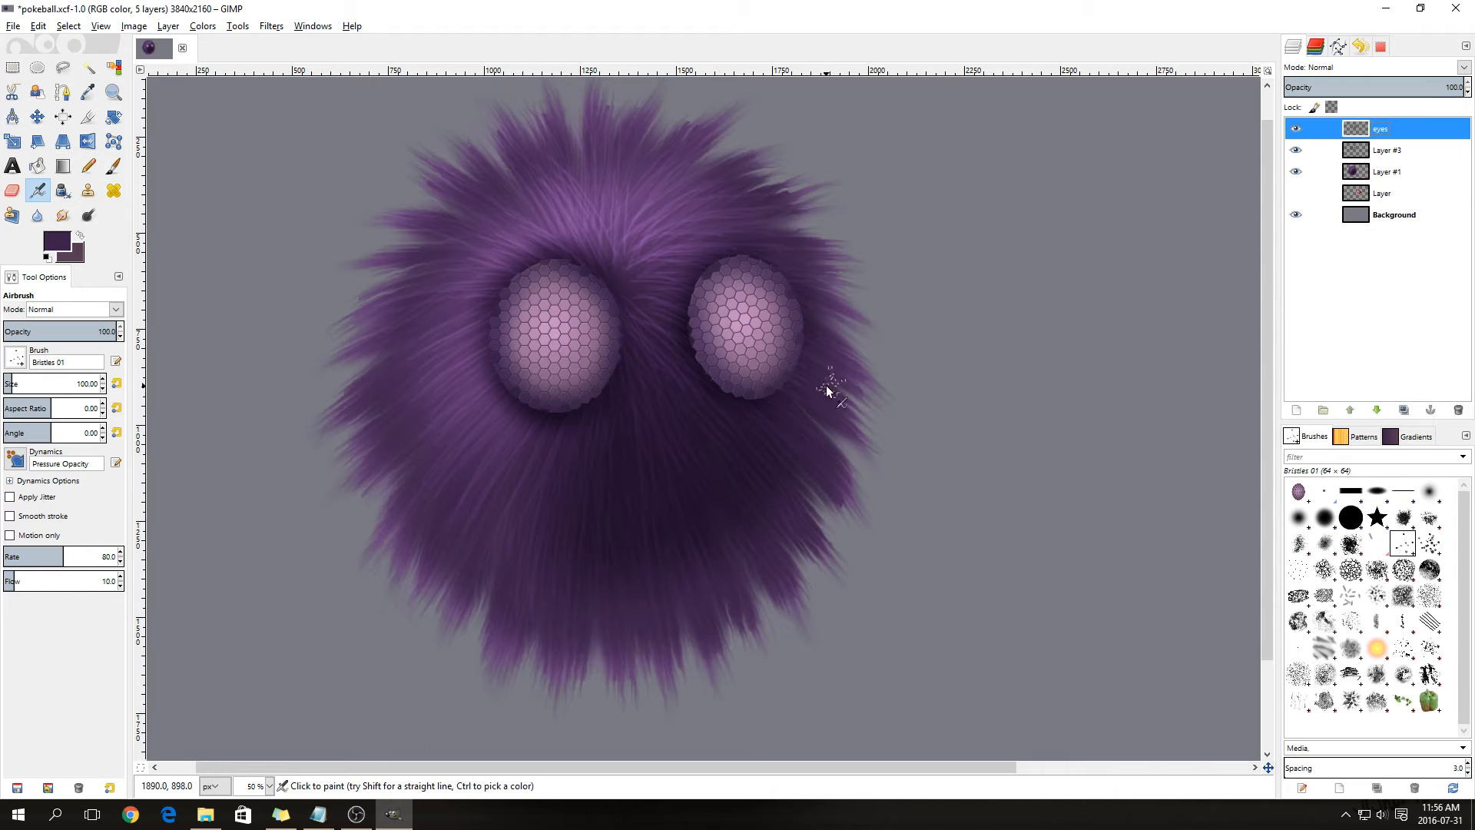
- Add a new transparent layer directly above the fur layer, Layer #1
{"action": "left_click", "coordinate": [1385, 172]}
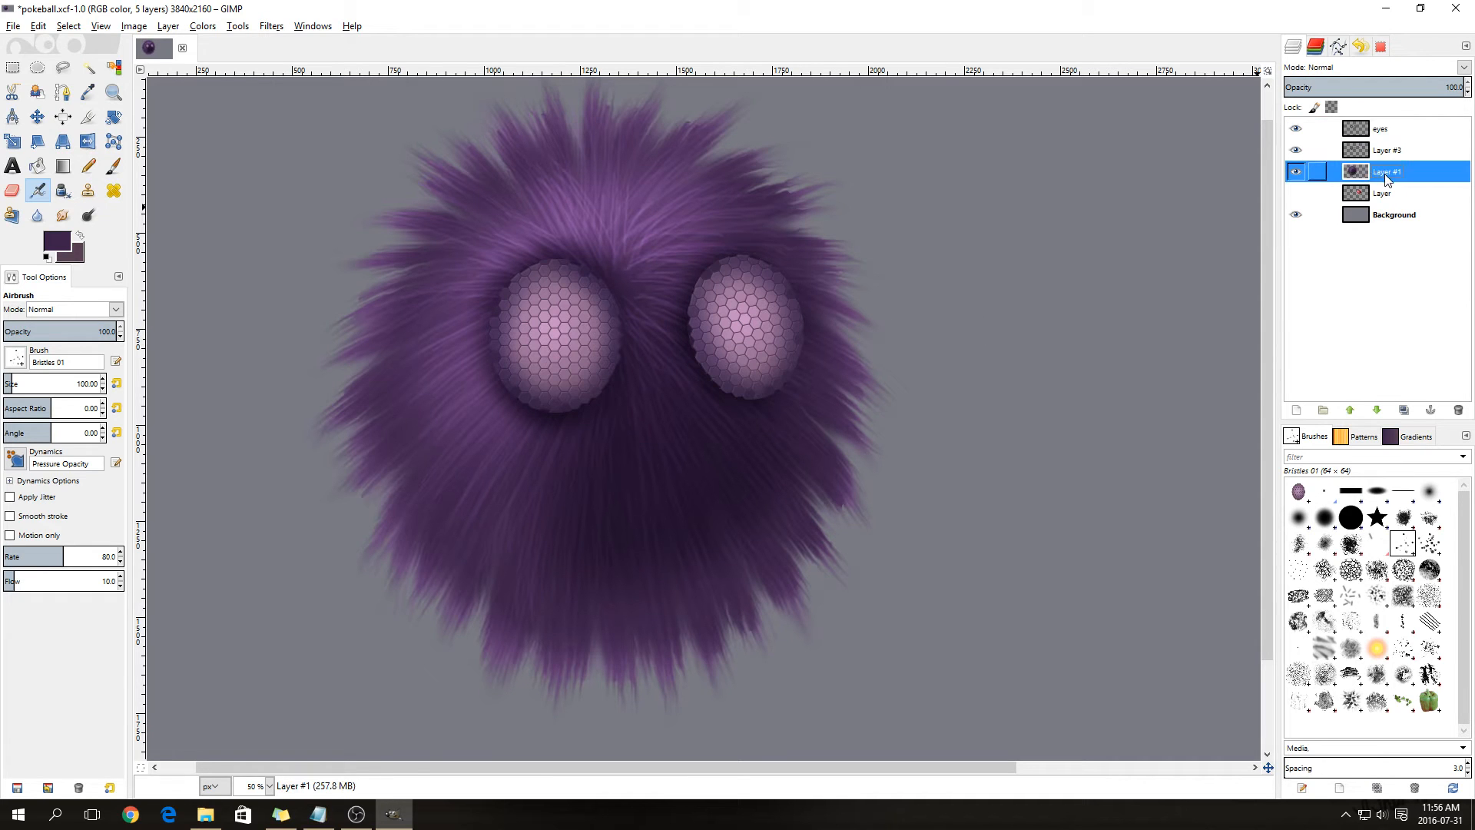
{"action": "right_click", "coordinate": [1385, 177]}
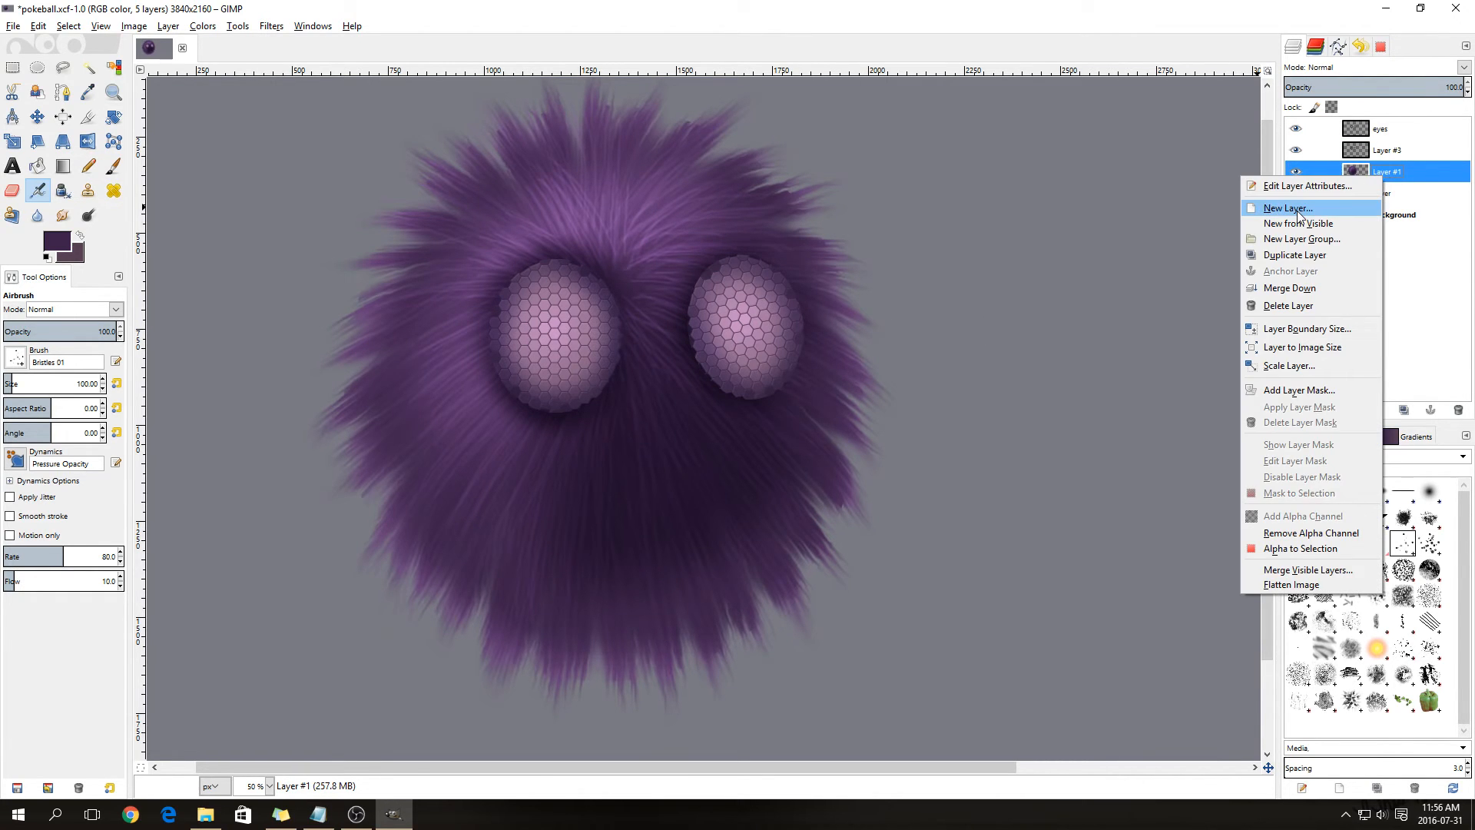
{"action": "left_click", "coordinate": [1290, 209]}
{"action": "left_click", "coordinate": [1302, 335]}
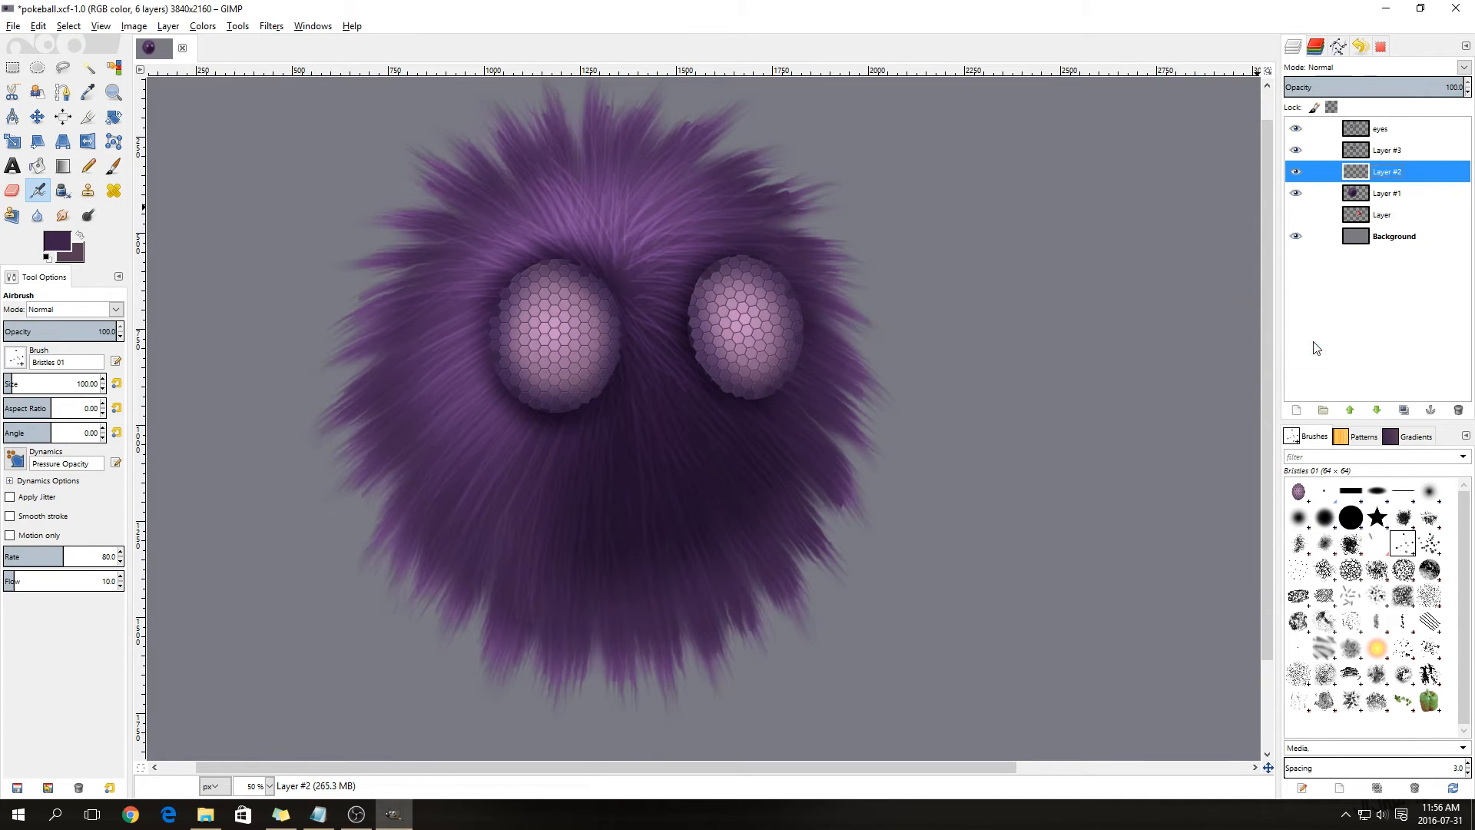
- Set up the Paintbrush with the 2. Hardness 050 brush at size 50
{"action": "scroll", "coordinate": [1070, 343], "scroll_direction": "up", "scroll_amount": 2}
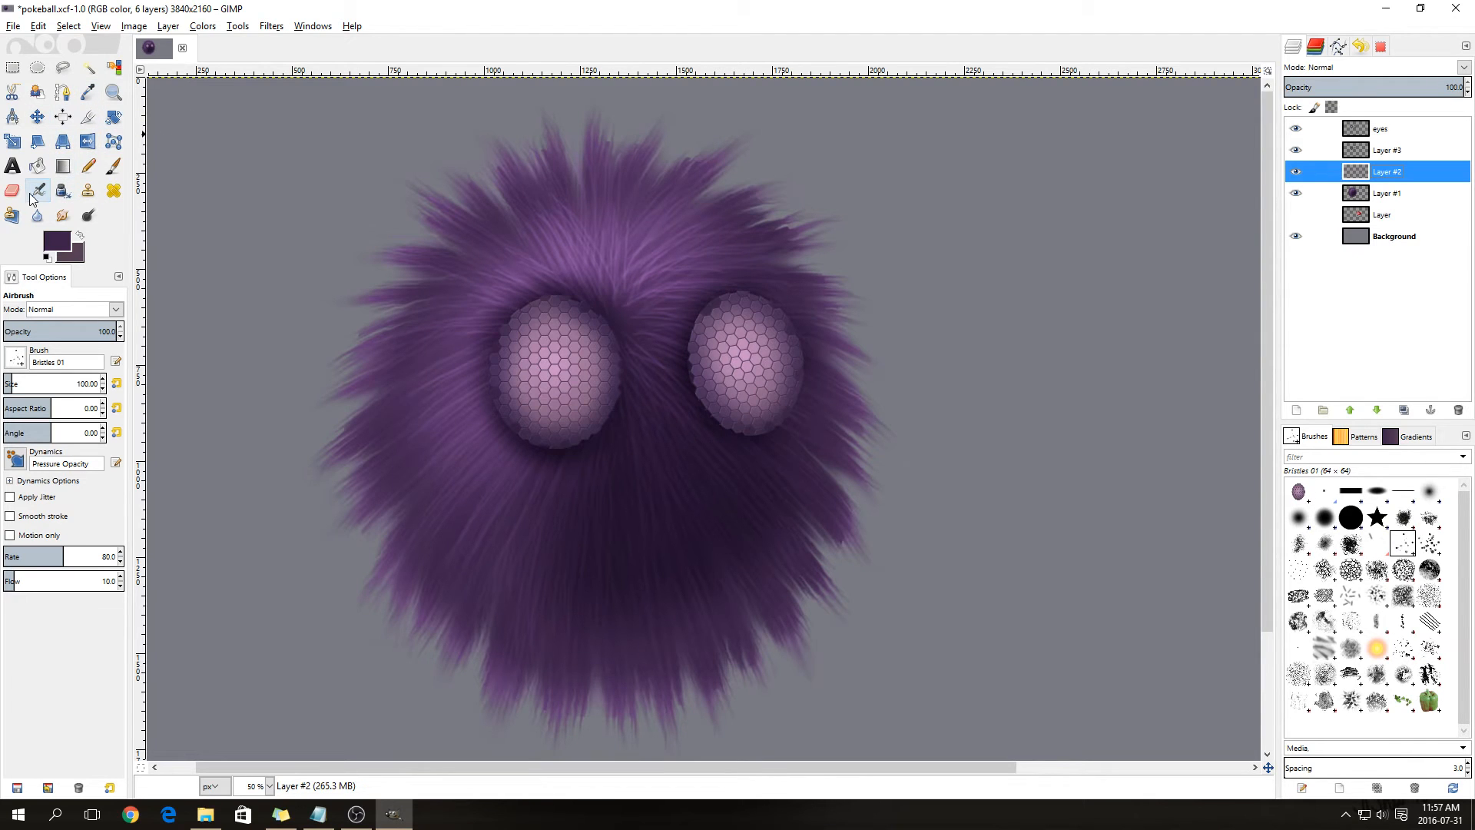
{"action": "left_click", "coordinate": [114, 168]}
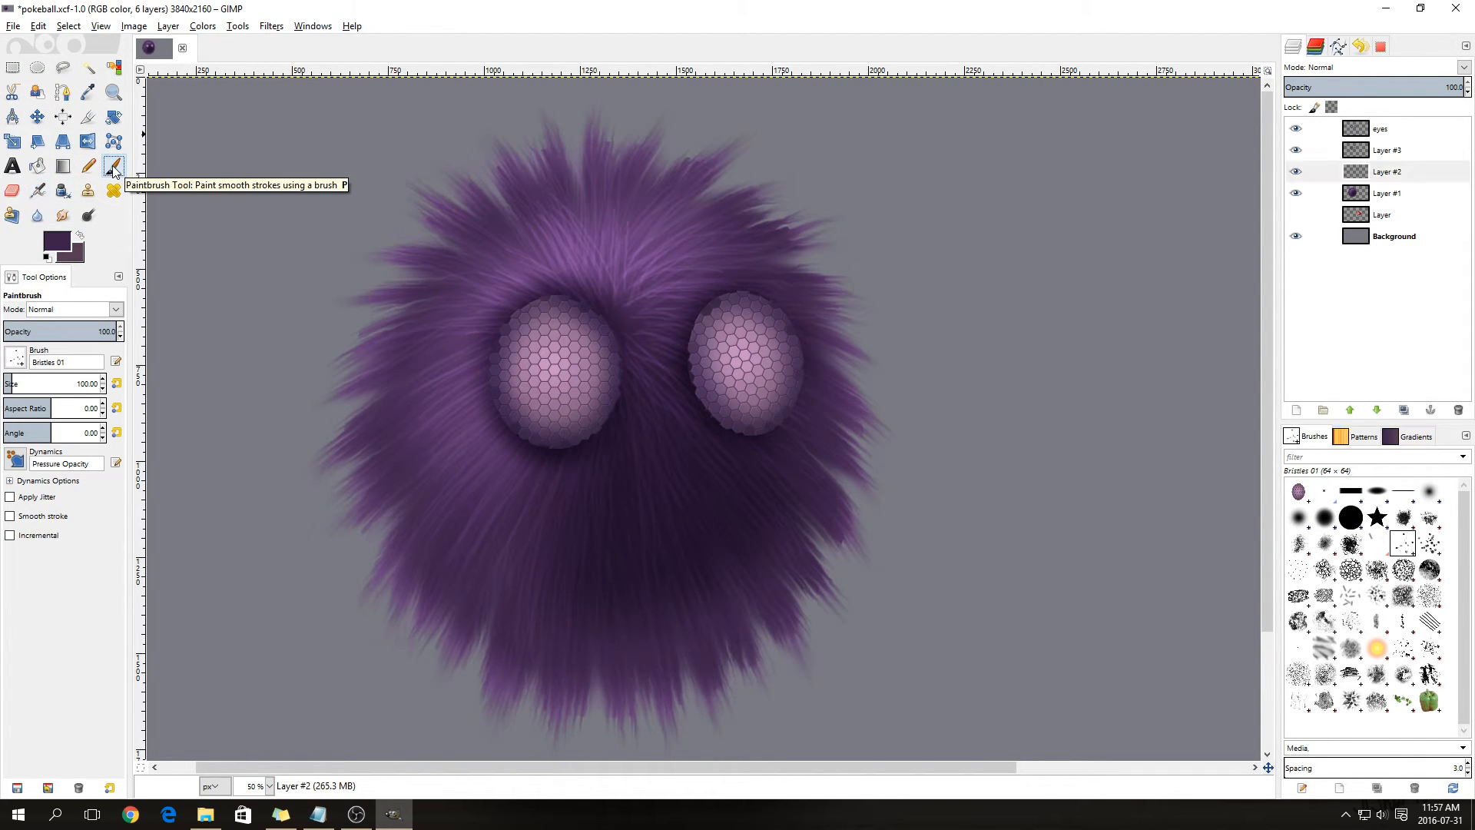
{"action": "double_click", "coordinate": [90, 382]}
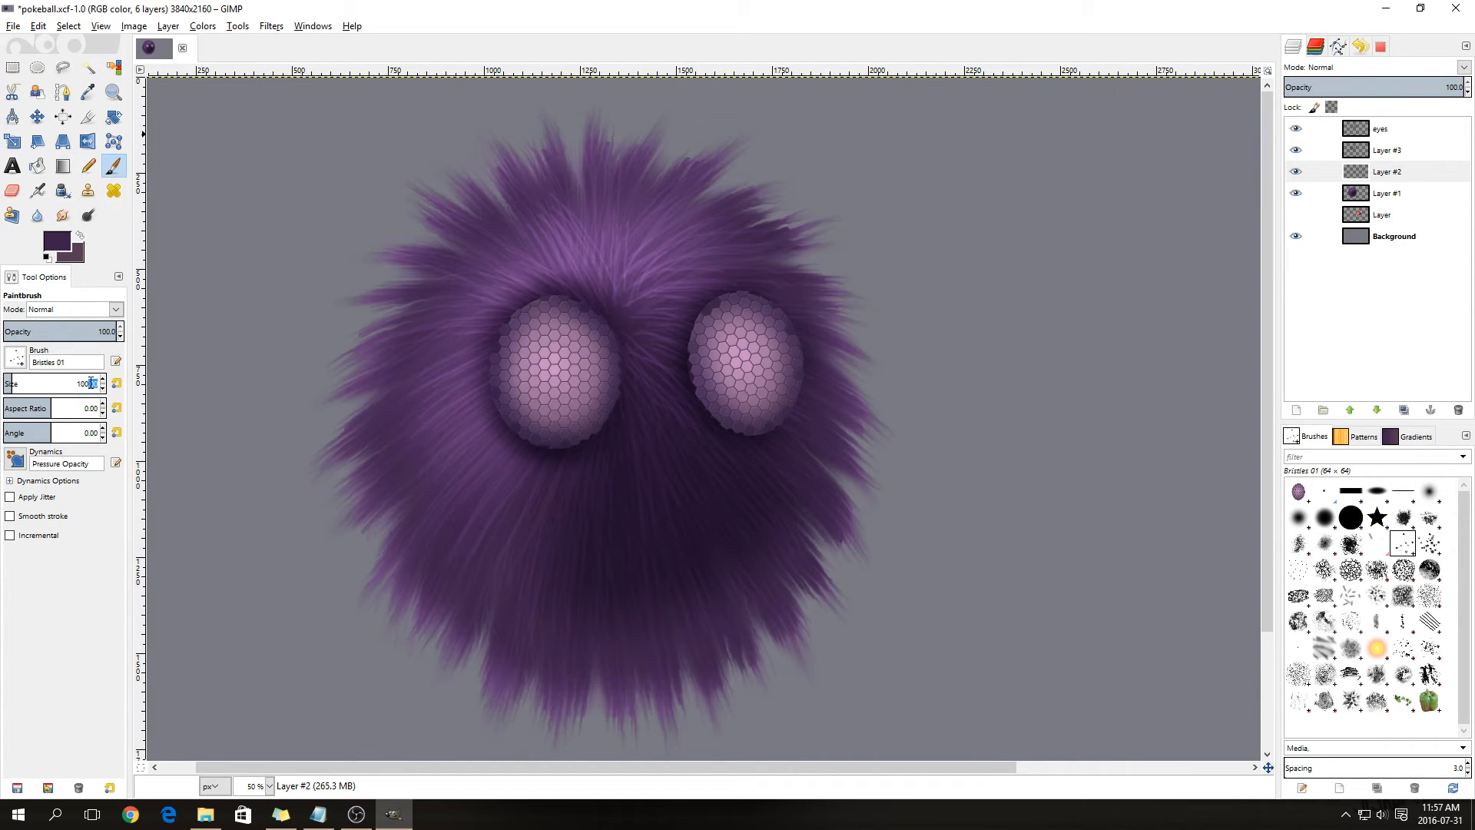
{"action": "triple_click", "coordinate": [90, 383]}
{"action": "type", "text": "50"}
{"action": "key", "text": "Return"}
{"action": "left_click", "coordinate": [16, 356]}
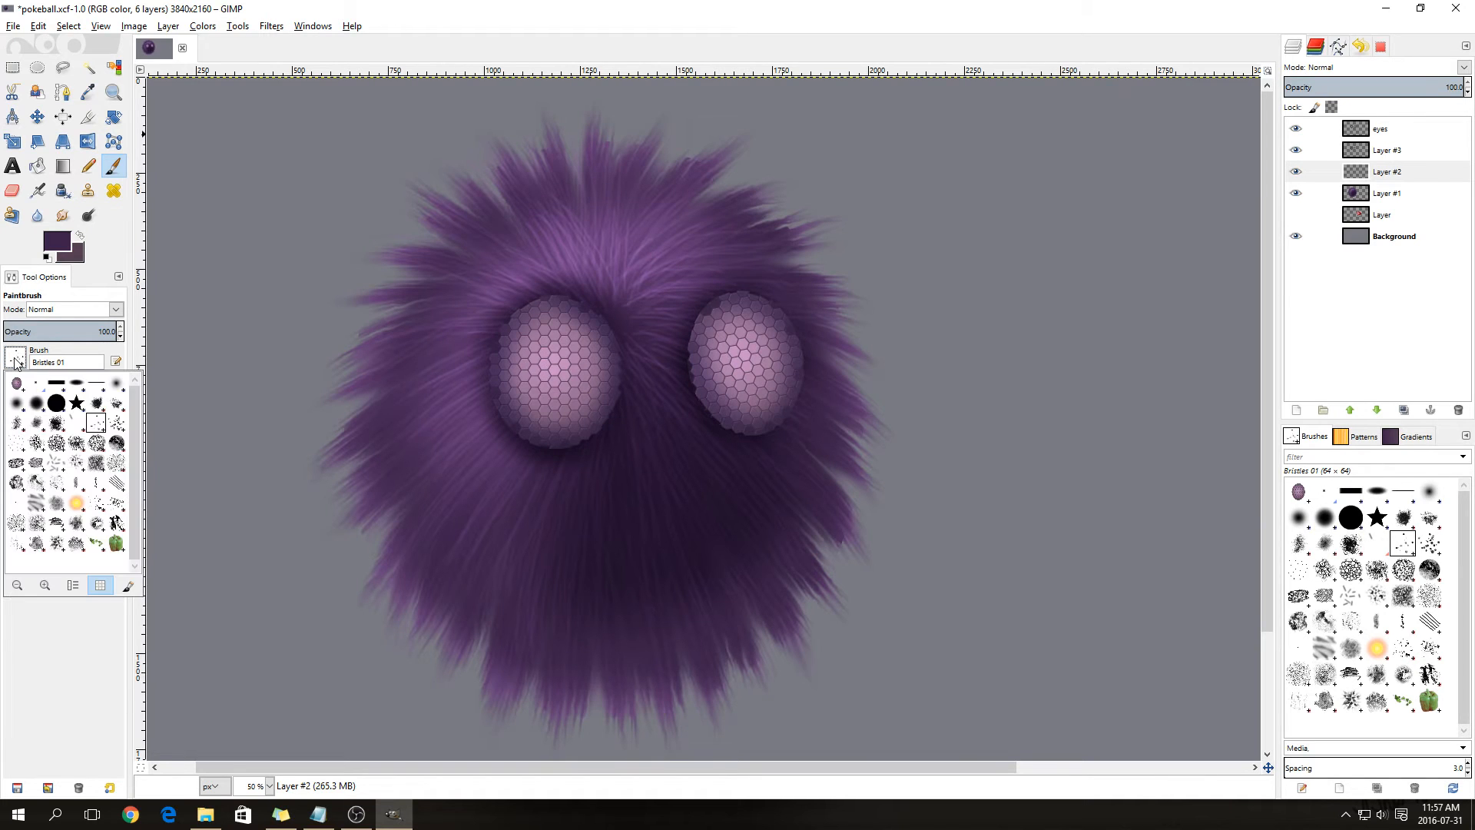
{"action": "left_click", "coordinate": [17, 404]}
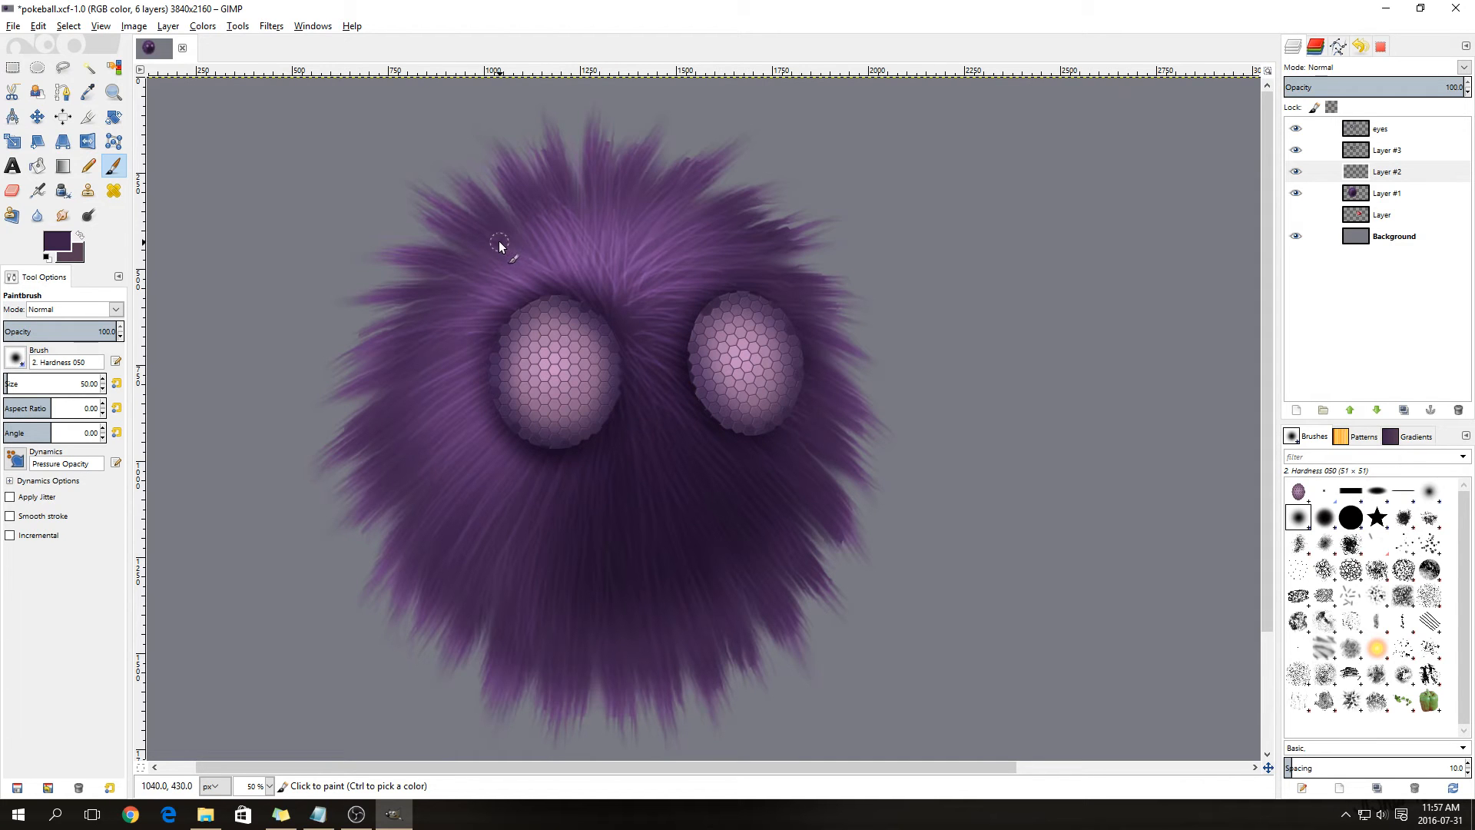
- Paint a thick, tapering antenna curving out from the upper left of the head, with its layer moved below Layer #1
{"action": "left_click_drag", "start_coordinate": [500, 241], "coordinate": [407, 159]}
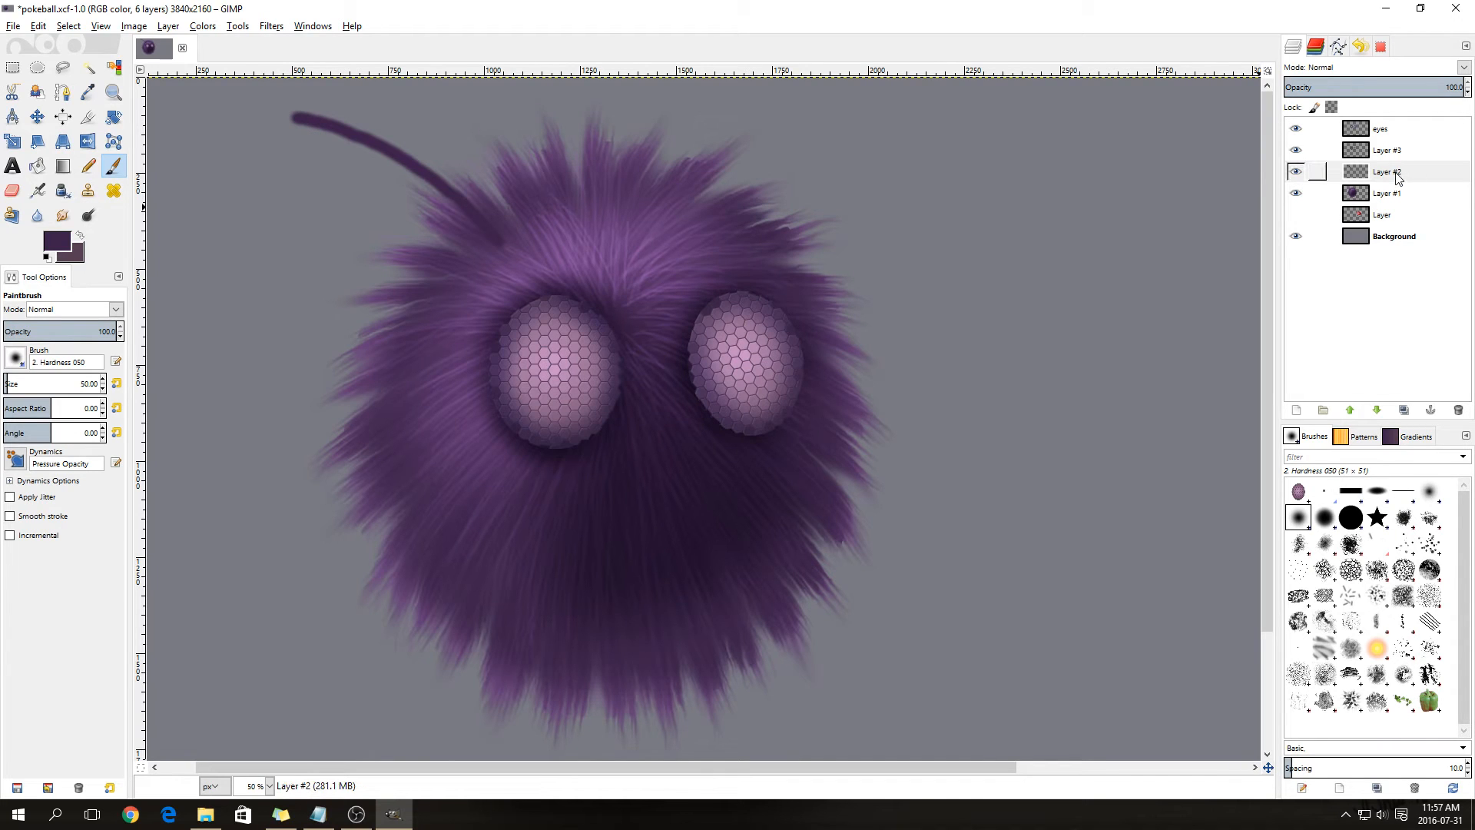
{"action": "left_click_drag", "start_coordinate": [1397, 177], "coordinate": [1396, 206]}
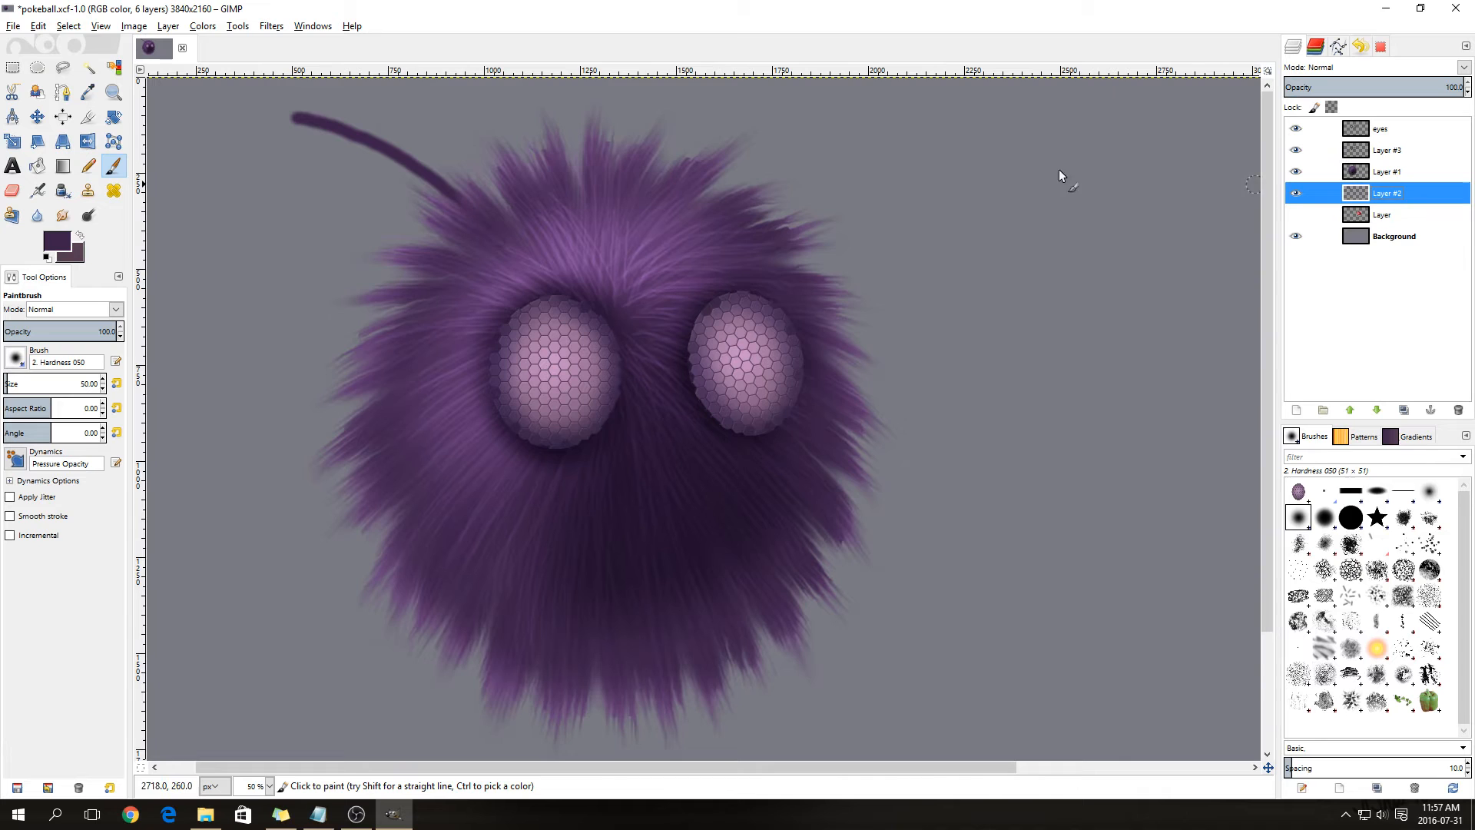
{"action": "mouse_move", "coordinate": [293, 114]}
{"action": "left_mouse_down"}
{"action": "mouse_move", "coordinate": [469, 159]}
{"action": "mouse_move", "coordinate": [558, 230]}
{"action": "left_mouse_up"}
{"action": "mouse_move", "coordinate": [410, 159]}
{"action": "left_mouse_down"}
{"action": "mouse_move", "coordinate": [505, 208]}
{"action": "mouse_move", "coordinate": [481, 209]}
{"action": "left_mouse_up"}
{"action": "left_click_drag", "start_coordinate": [335, 123], "coordinate": [473, 177]}
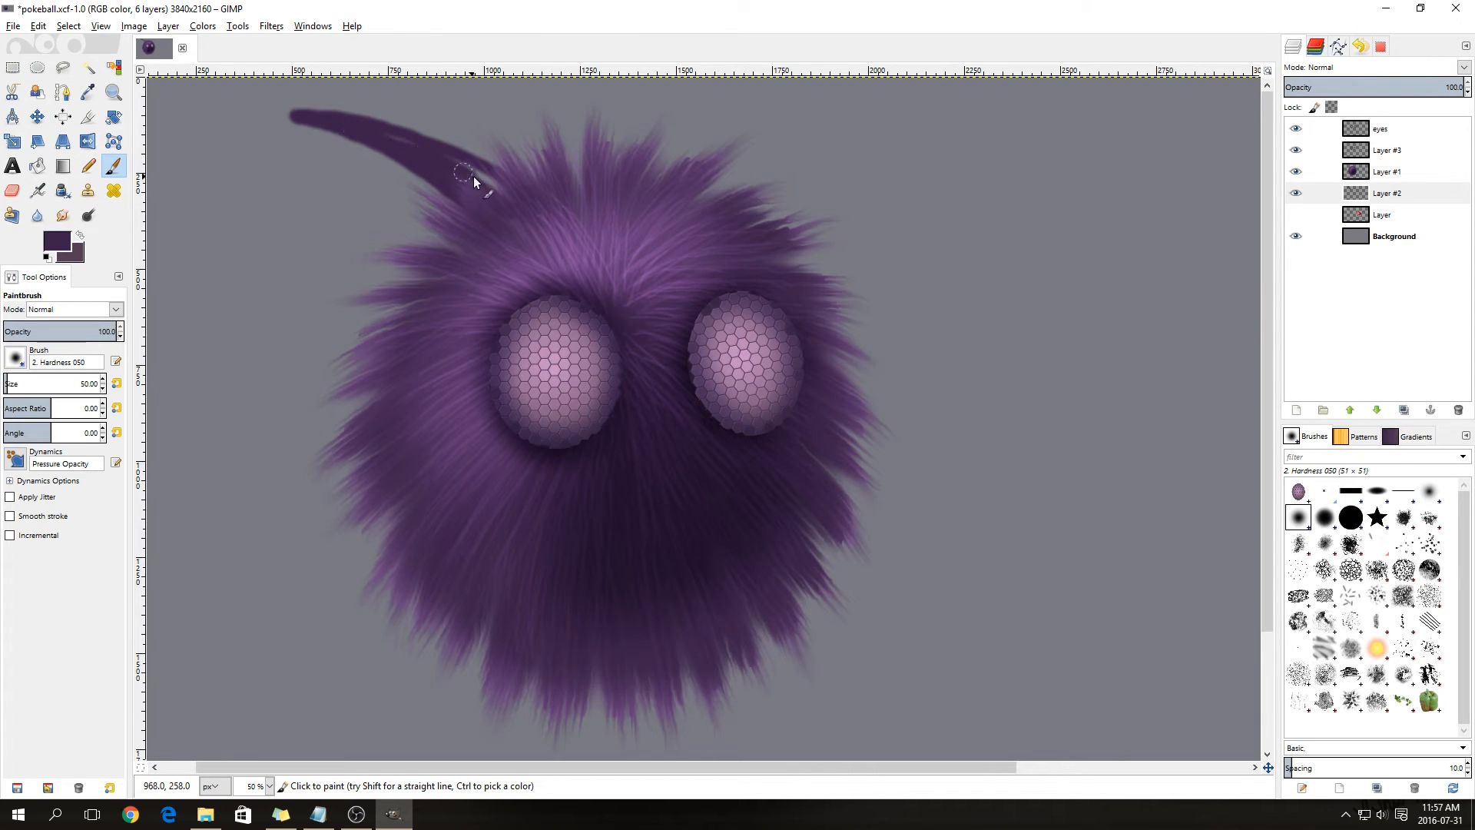
{"action": "left_click_drag", "start_coordinate": [371, 129], "coordinate": [508, 196]}
- Paint a second, thin curved antenna rising from the top of the head toward the upper left
{"action": "left_click_drag", "start_coordinate": [595, 157], "coordinate": [550, 109]}
{"action": "key", "text": "ctrl+z"}
{"action": "left_click_drag", "start_coordinate": [586, 131], "coordinate": [528, 85]}
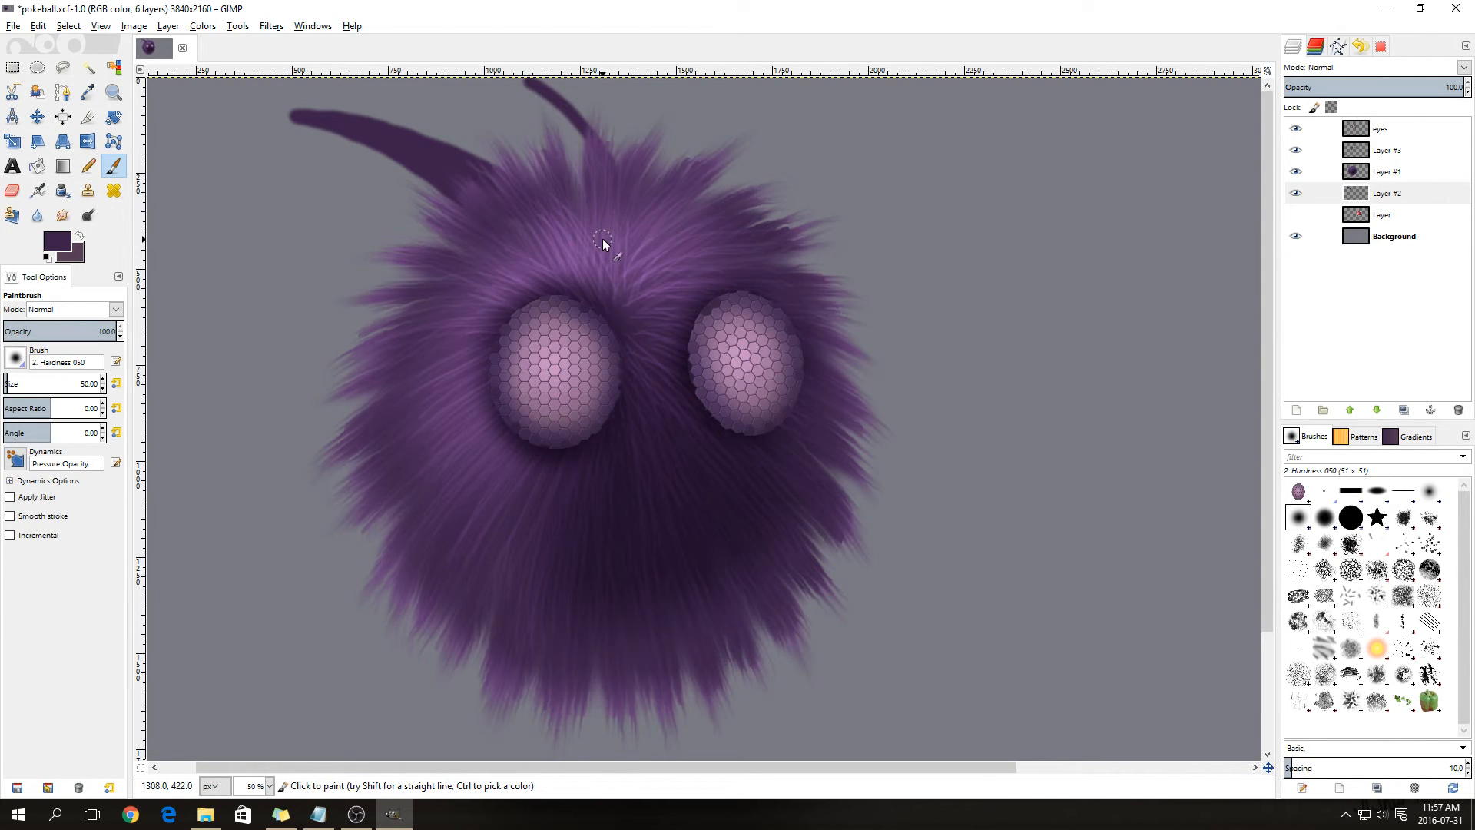
- Move the fur body down by about 100 px as a floating selection and anchor it onto Layer #1
{"action": "scroll", "coordinate": [602, 239], "scroll_direction": "down", "scroll_amount": 3}
{"action": "scroll", "coordinate": [602, 238], "scroll_direction": "down", "scroll_amount": 1, "text": "ctrl"}
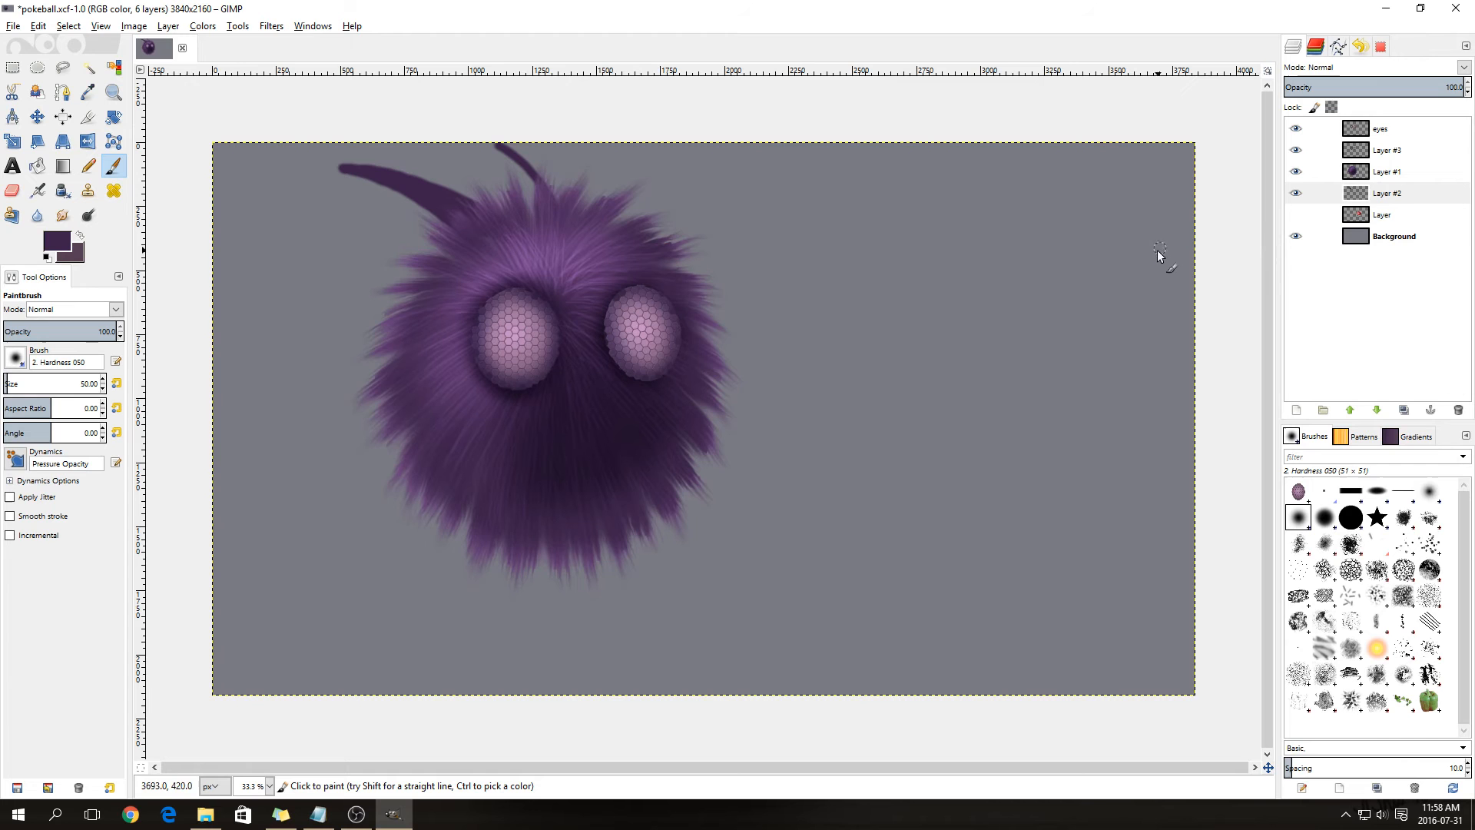
{"action": "left_click_drag", "start_coordinate": [551, 266], "coordinate": [551, 316]}
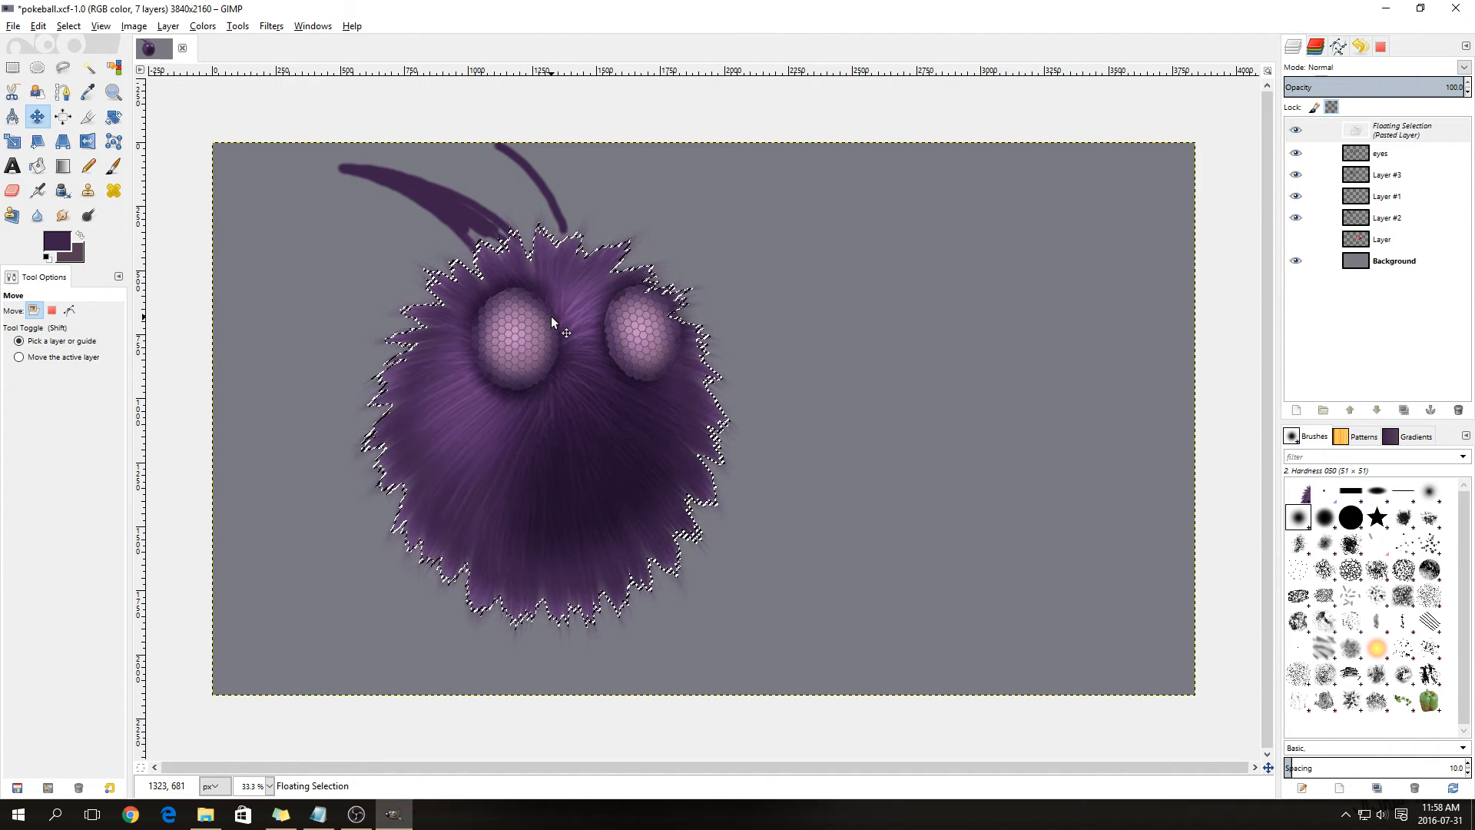
{"action": "left_click", "coordinate": [819, 413]}
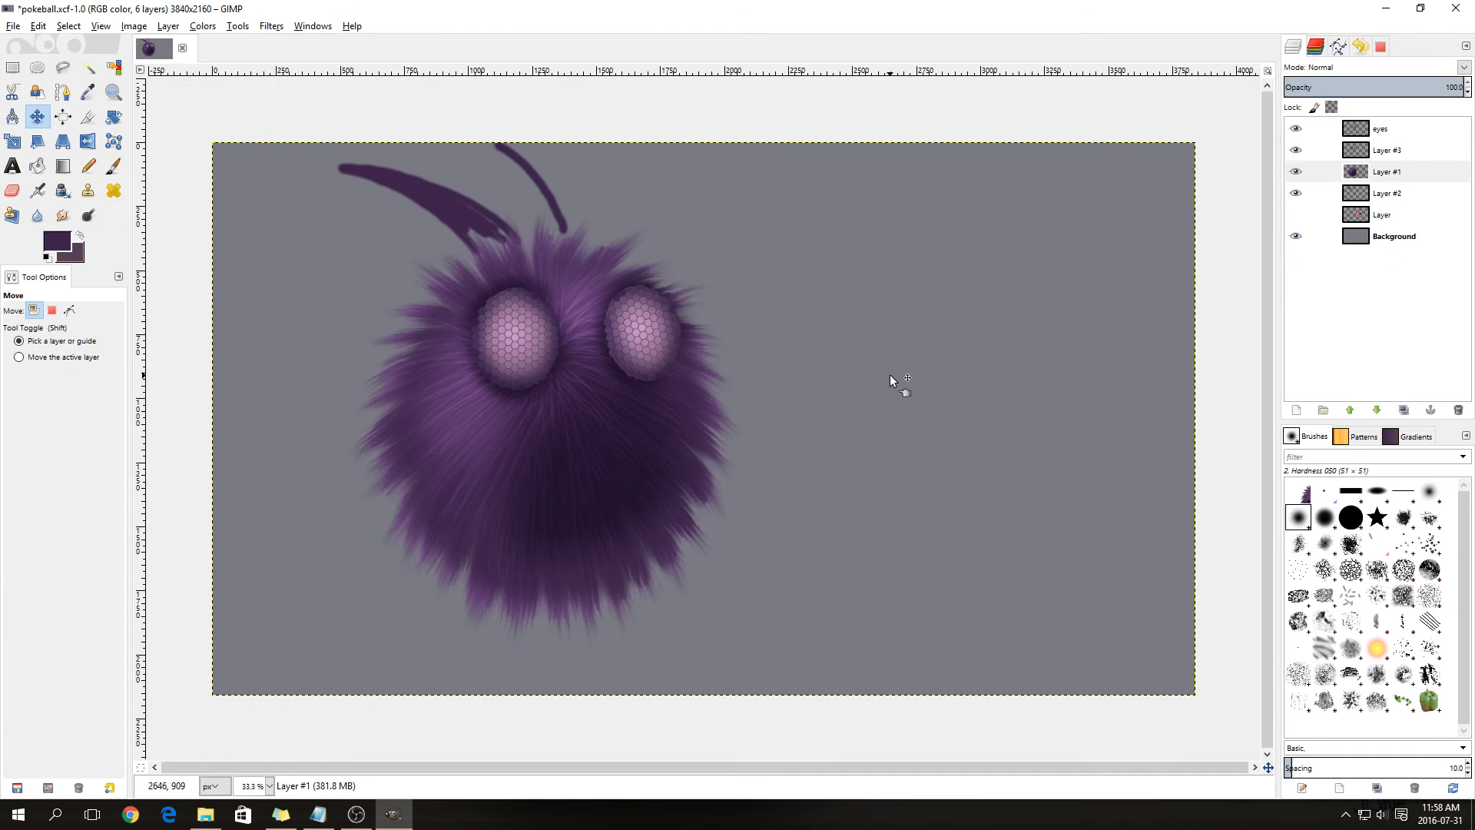
- Cut both eyes from the eyes layer with a 1959 × 717 px rectangular selection, then paste and anchor them lower and slightly left
{"action": "left_click", "coordinate": [1395, 156]}
{"action": "left_click", "coordinate": [1302, 129]}
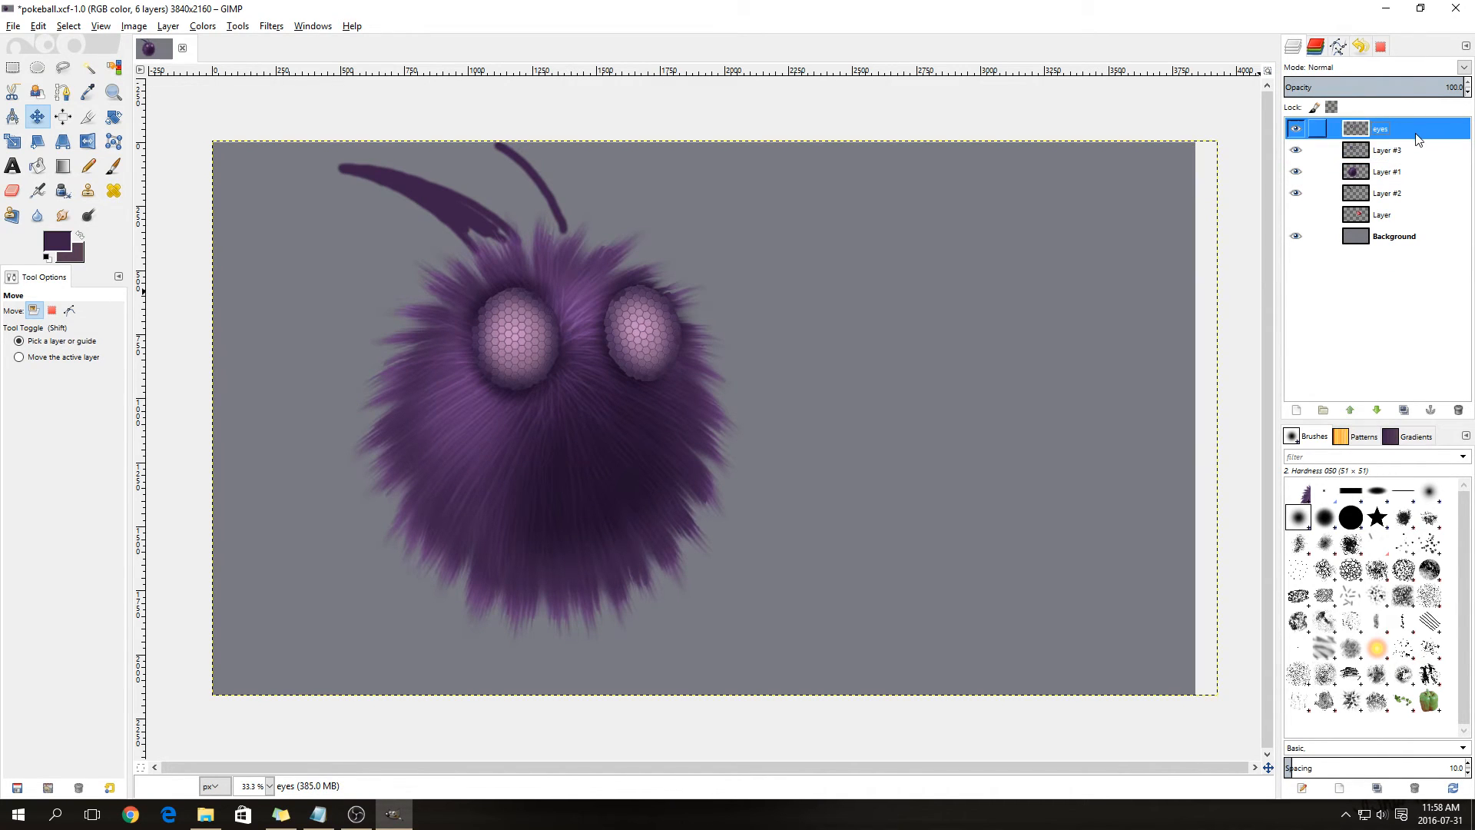
{"action": "left_click", "coordinate": [13, 69]}
{"action": "left_click_drag", "start_coordinate": [369, 245], "coordinate": [758, 440]}
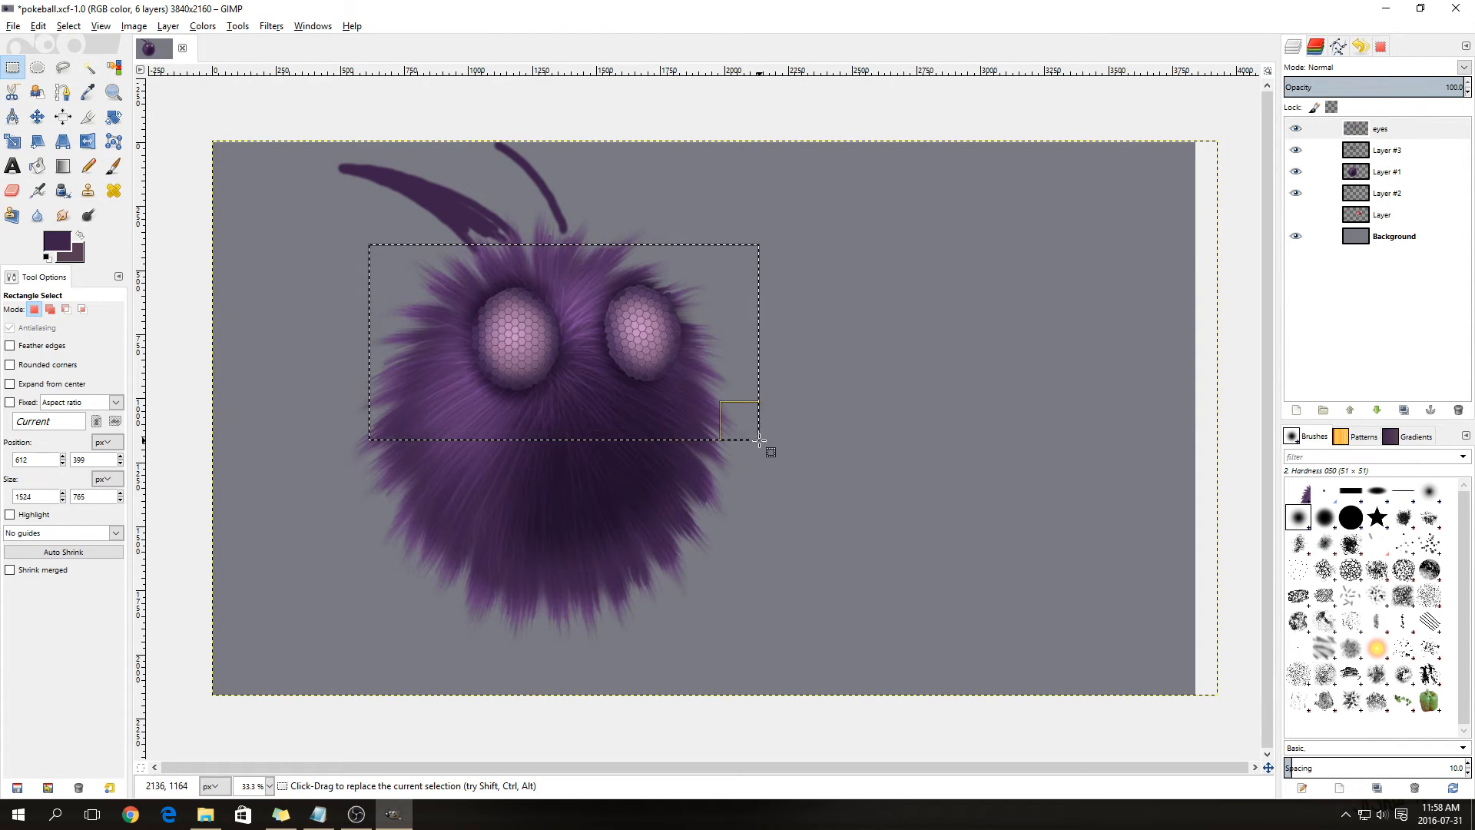
{"action": "left_click_drag", "start_coordinate": [326, 246], "coordinate": [827, 428]}
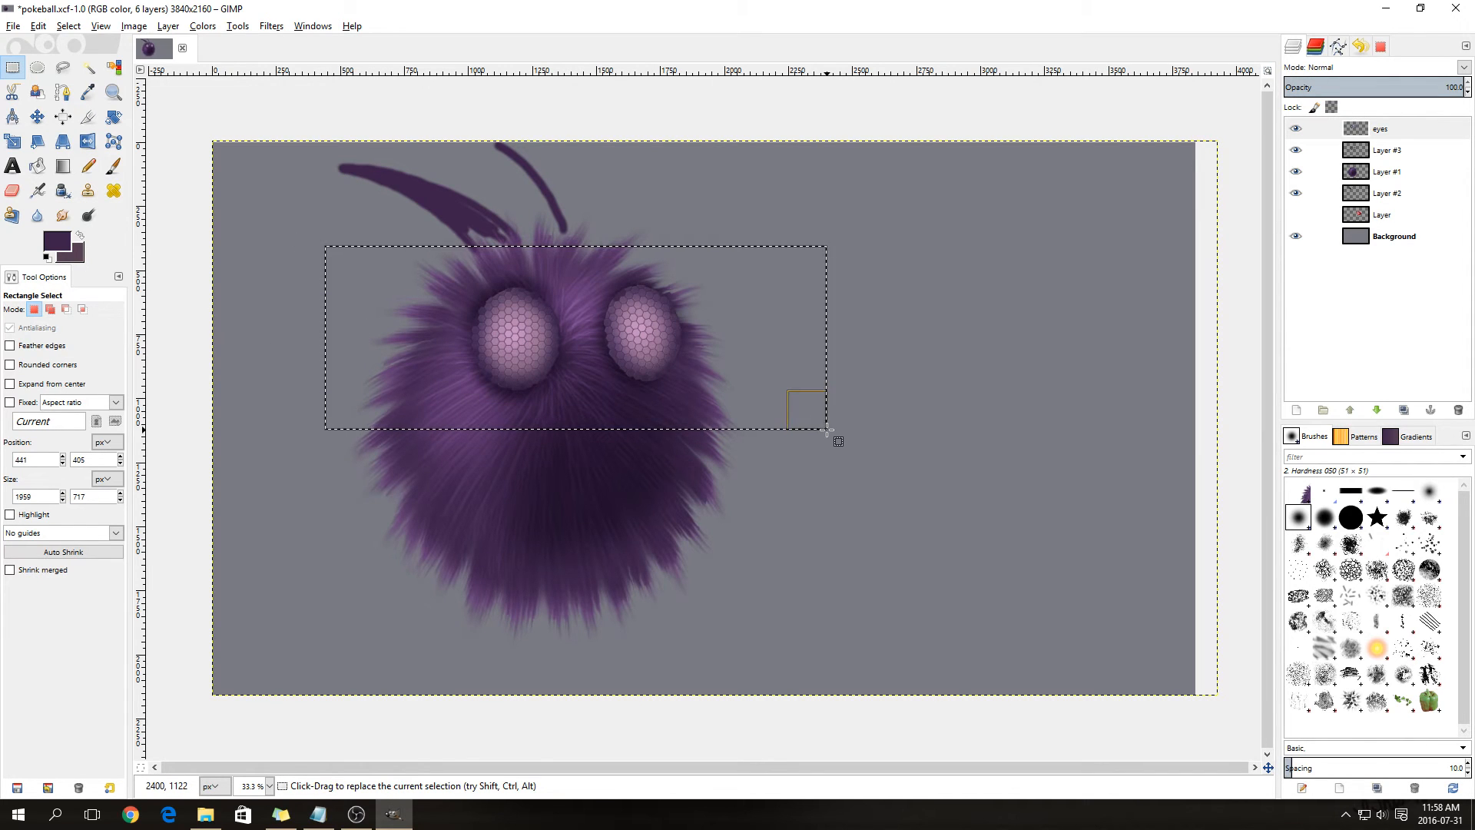
{"action": "key", "text": "ctrl+x"}
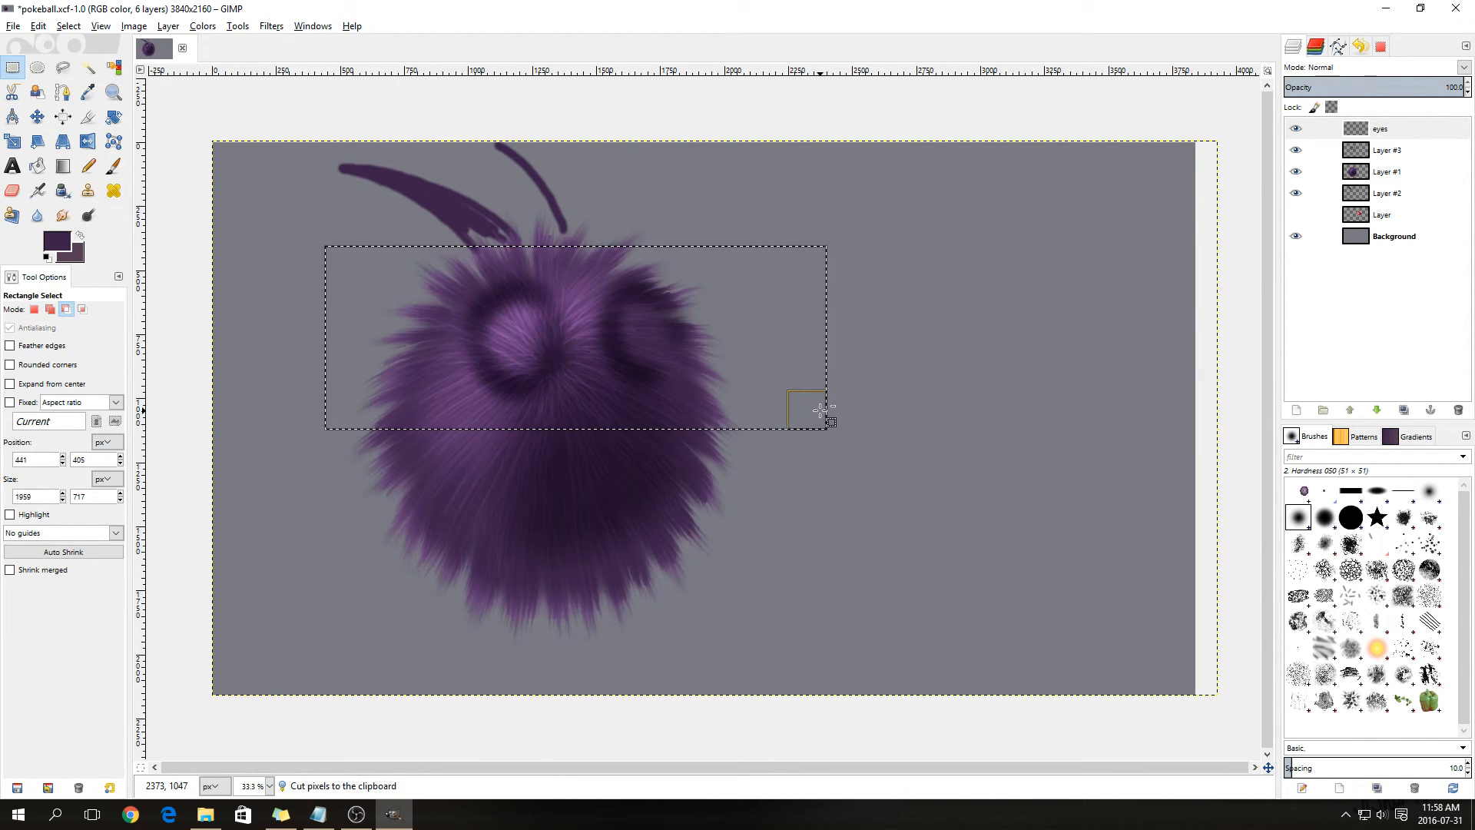
{"action": "key", "text": "ctrl+v"}
{"action": "left_click_drag", "start_coordinate": [517, 340], "coordinate": [509, 385]}
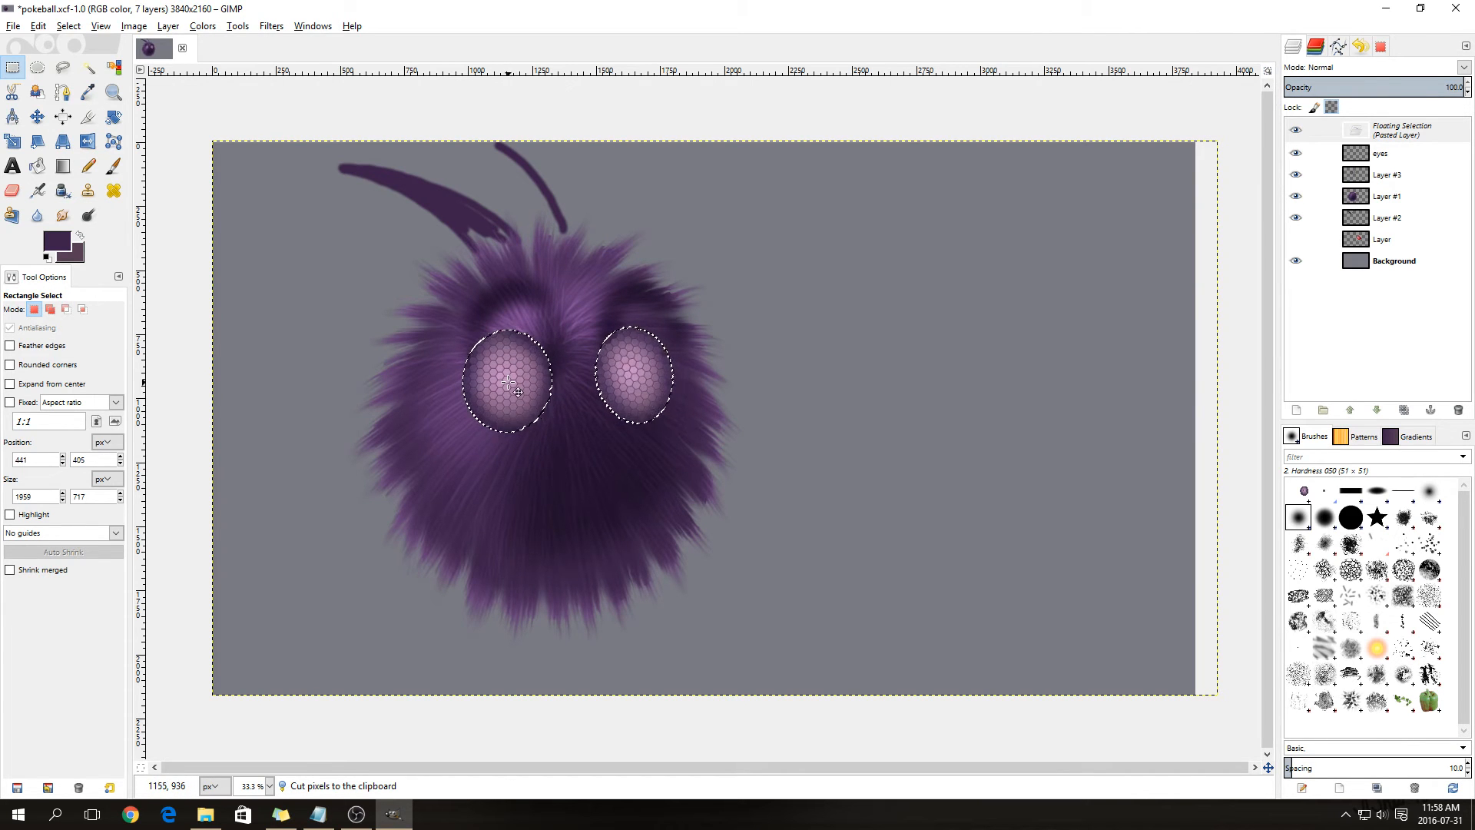
{"action": "left_click", "coordinate": [769, 380]}
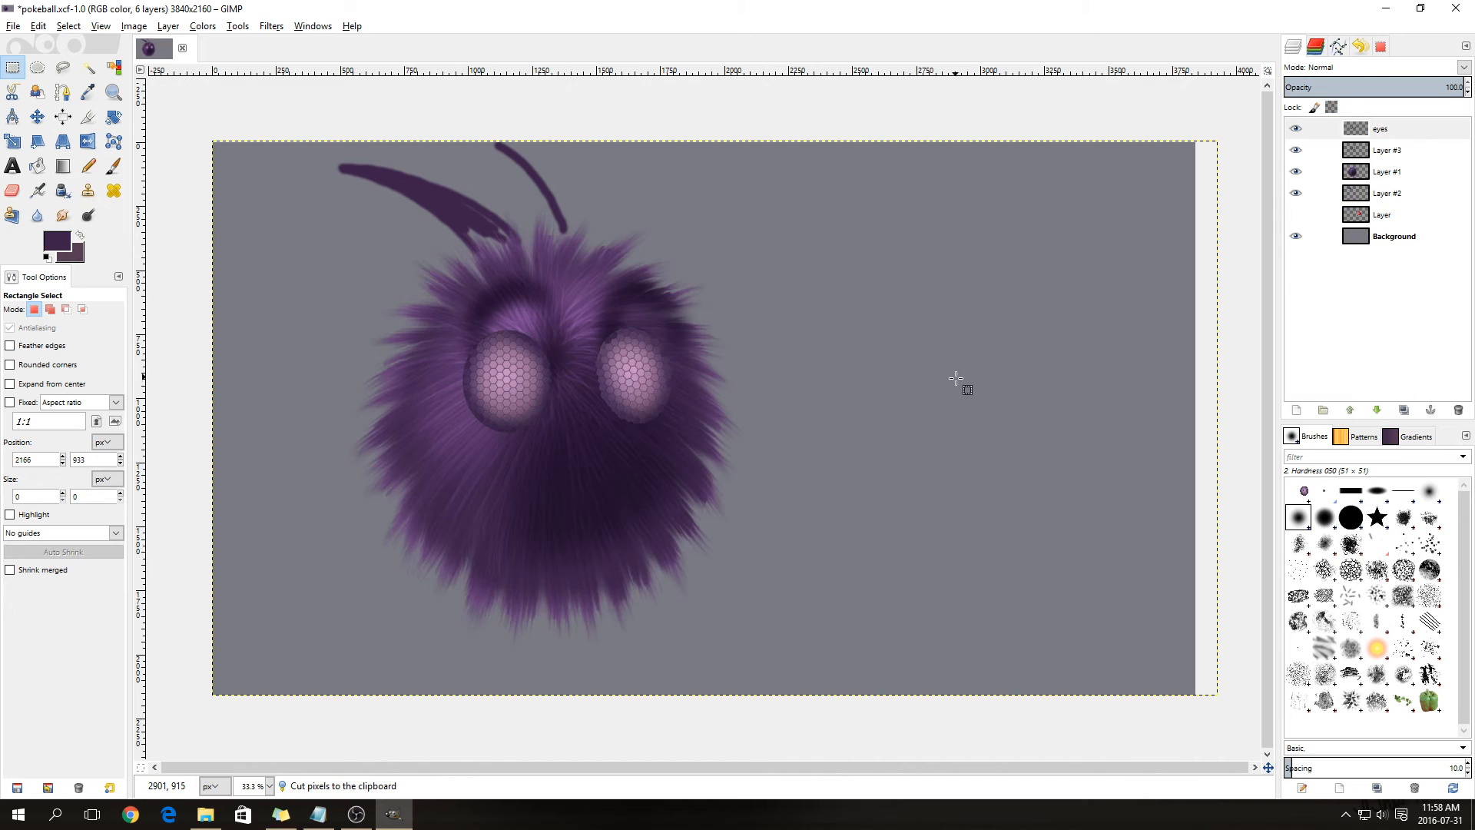
- Cut the eye shadows from Layer #3 with a 1368 × 801 px rectangular selection, then paste and anchor them around the repositioned eyes
{"action": "left_click", "coordinate": [1403, 152]}
{"action": "left_click", "coordinate": [1296, 150]}
{"action": "left_click", "coordinate": [1295, 150]}
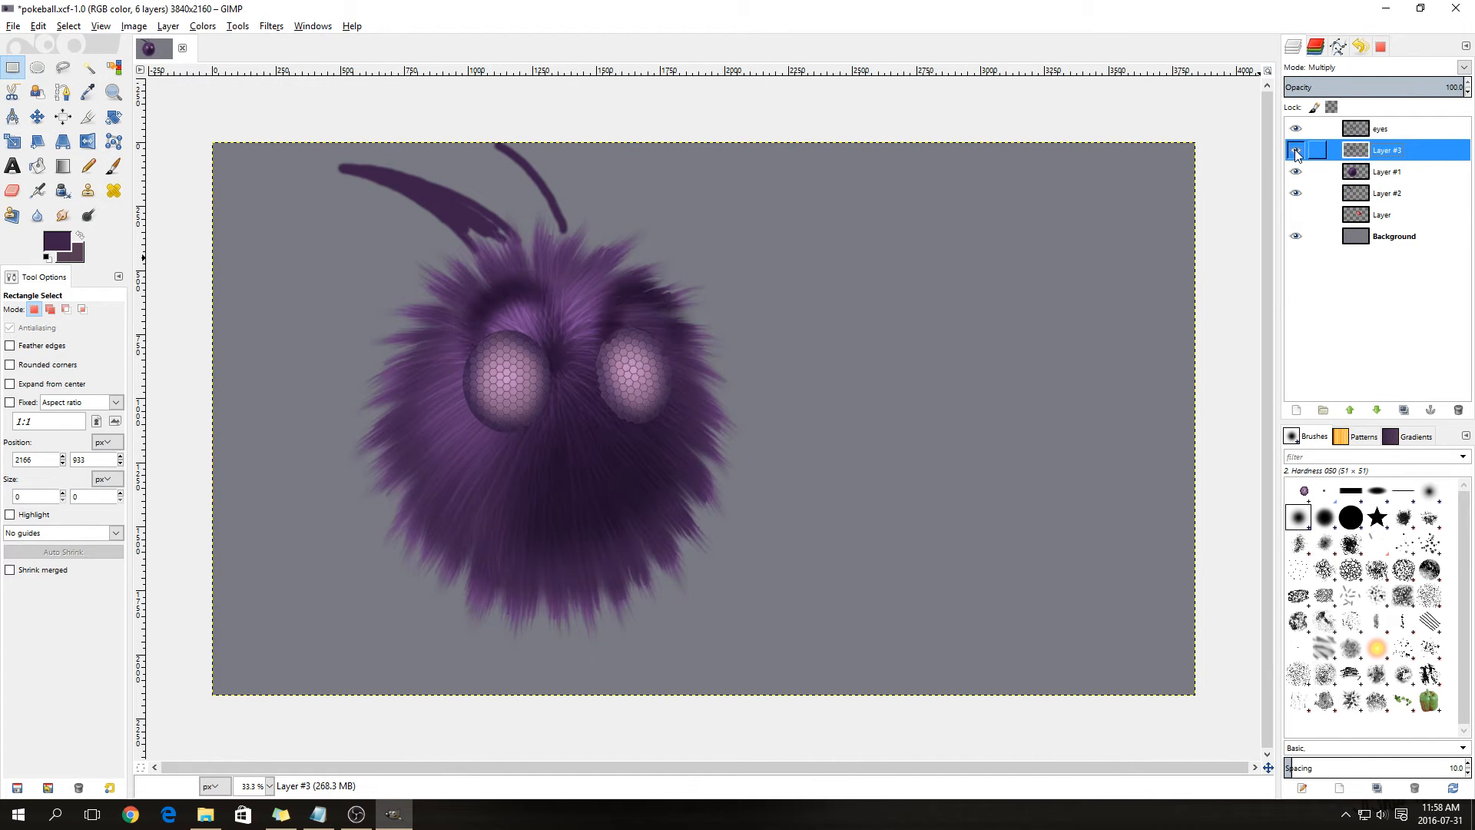
{"action": "left_click_drag", "start_coordinate": [413, 241], "coordinate": [760, 443]}
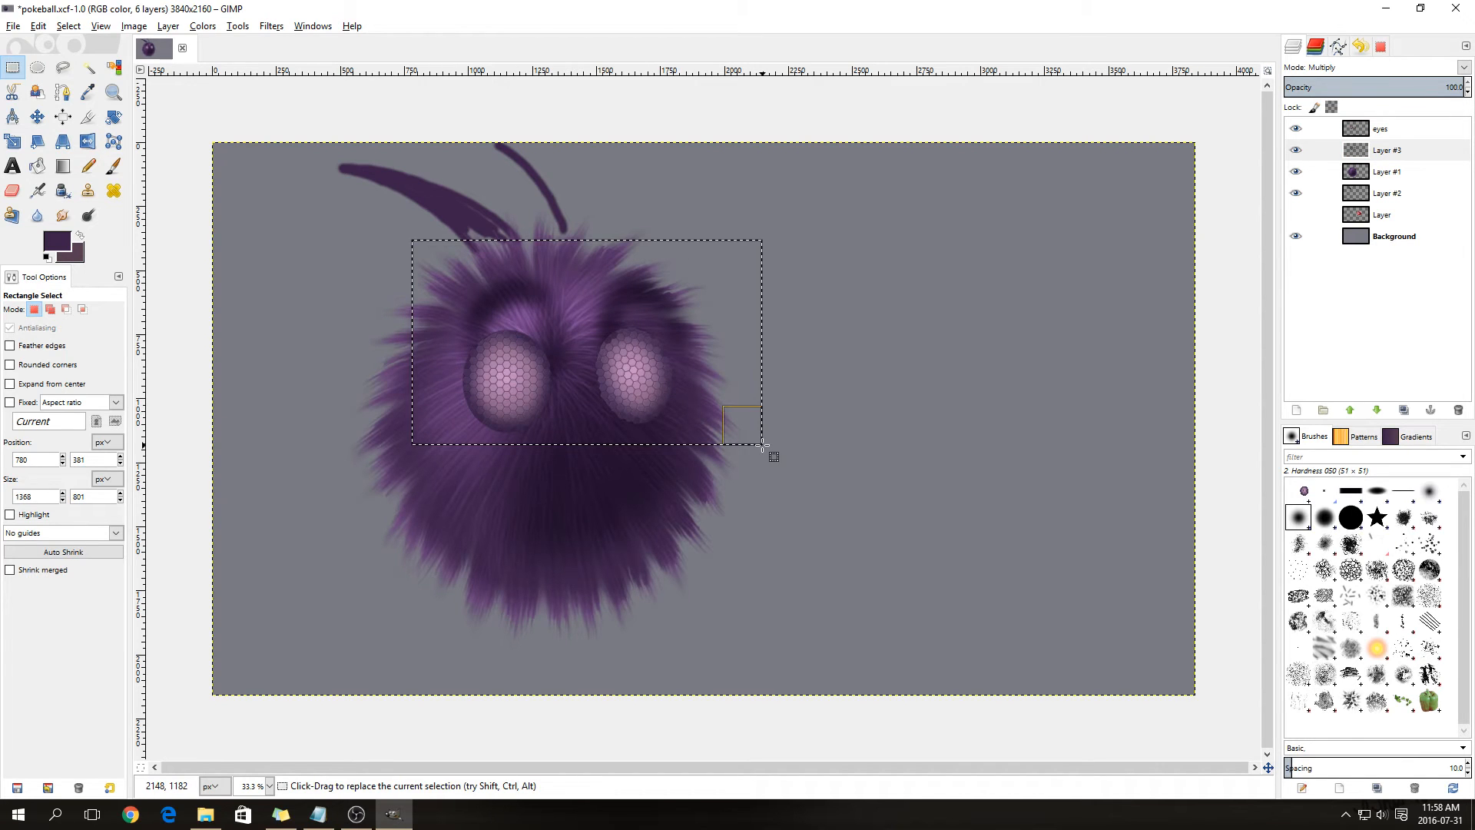
{"action": "key", "text": "ctrl"}
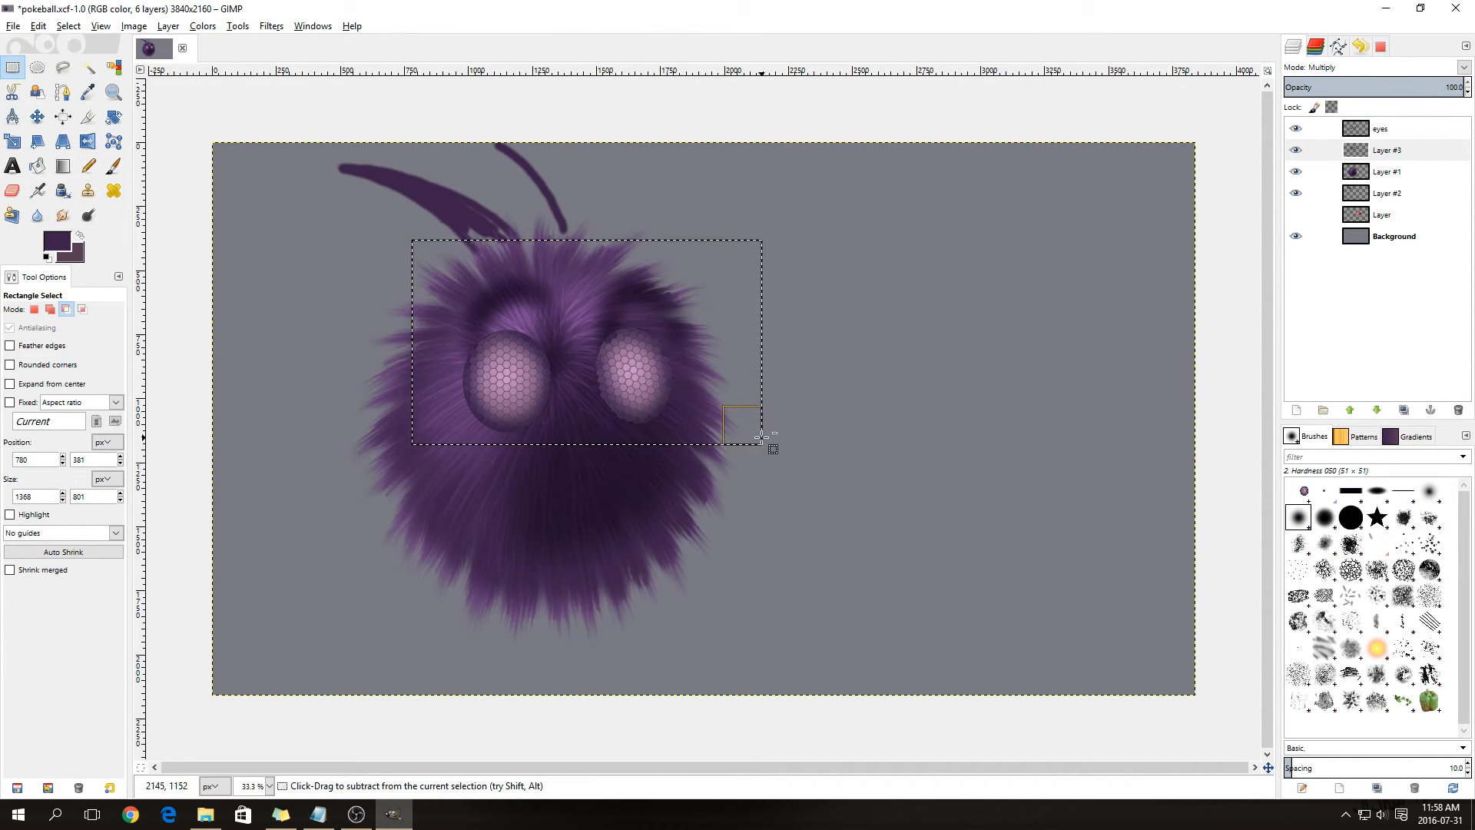
{"action": "key", "text": "ctrl+x"}
{"action": "key", "text": "ctrl+v"}
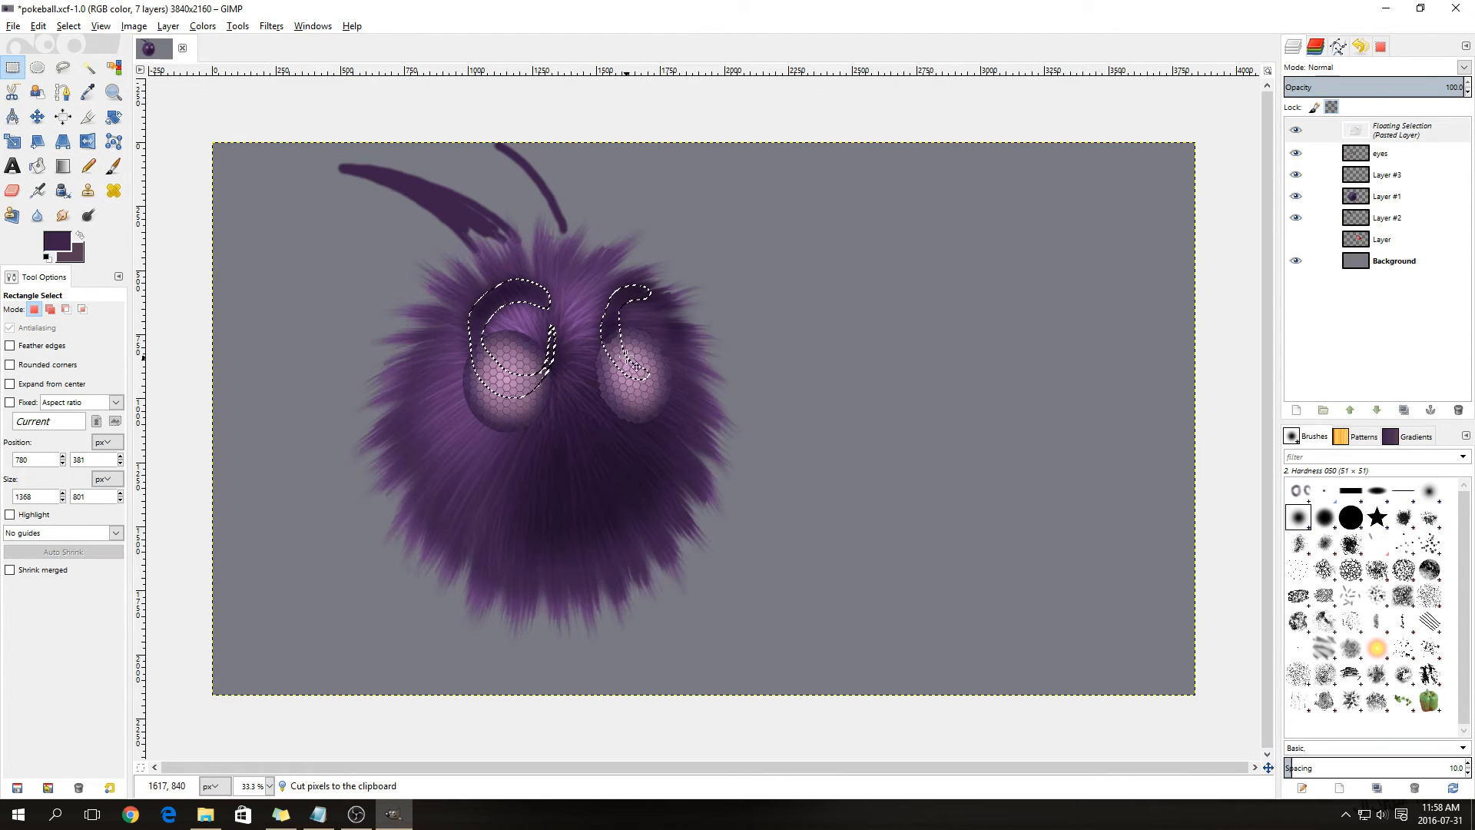
{"action": "left_click_drag", "start_coordinate": [611, 378], "coordinate": [609, 371]}
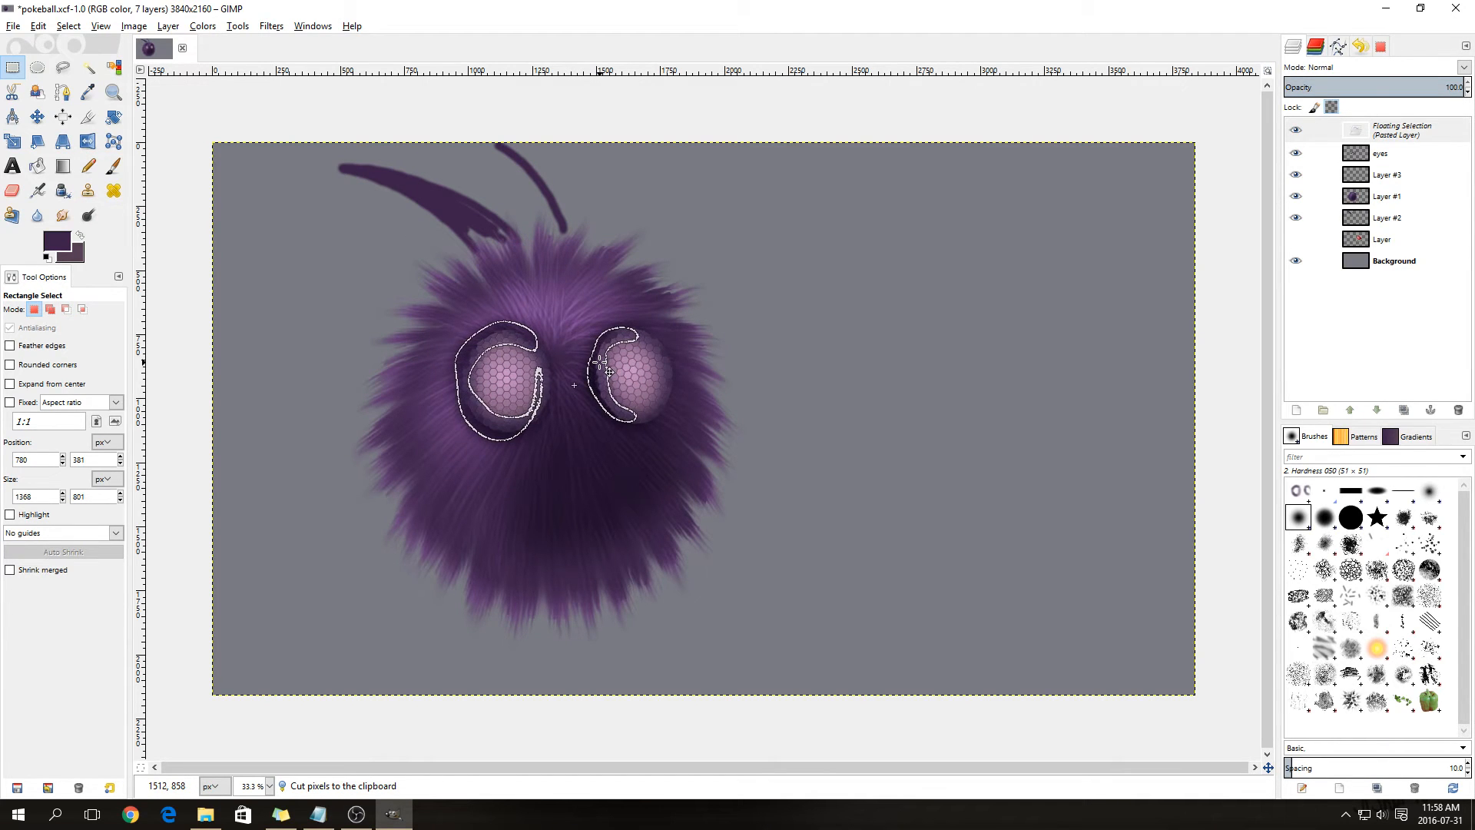
{"action": "left_click", "coordinate": [572, 445]}
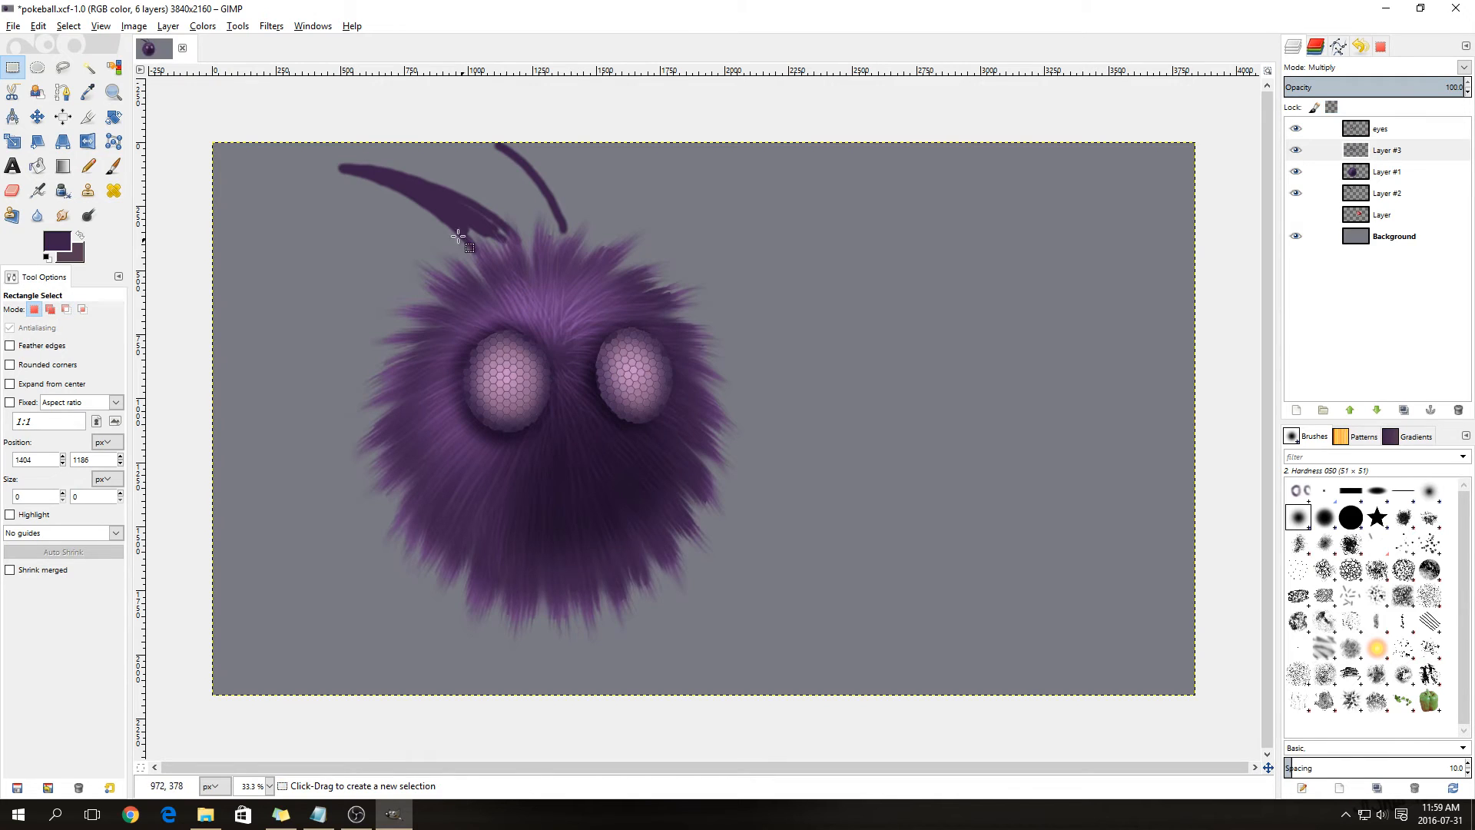
- Cut both antennae from Layer #2 with a 1644 × 747 px rectangular selection, then paste and anchor them lower, against the head
{"action": "left_click", "coordinate": [1382, 198]}
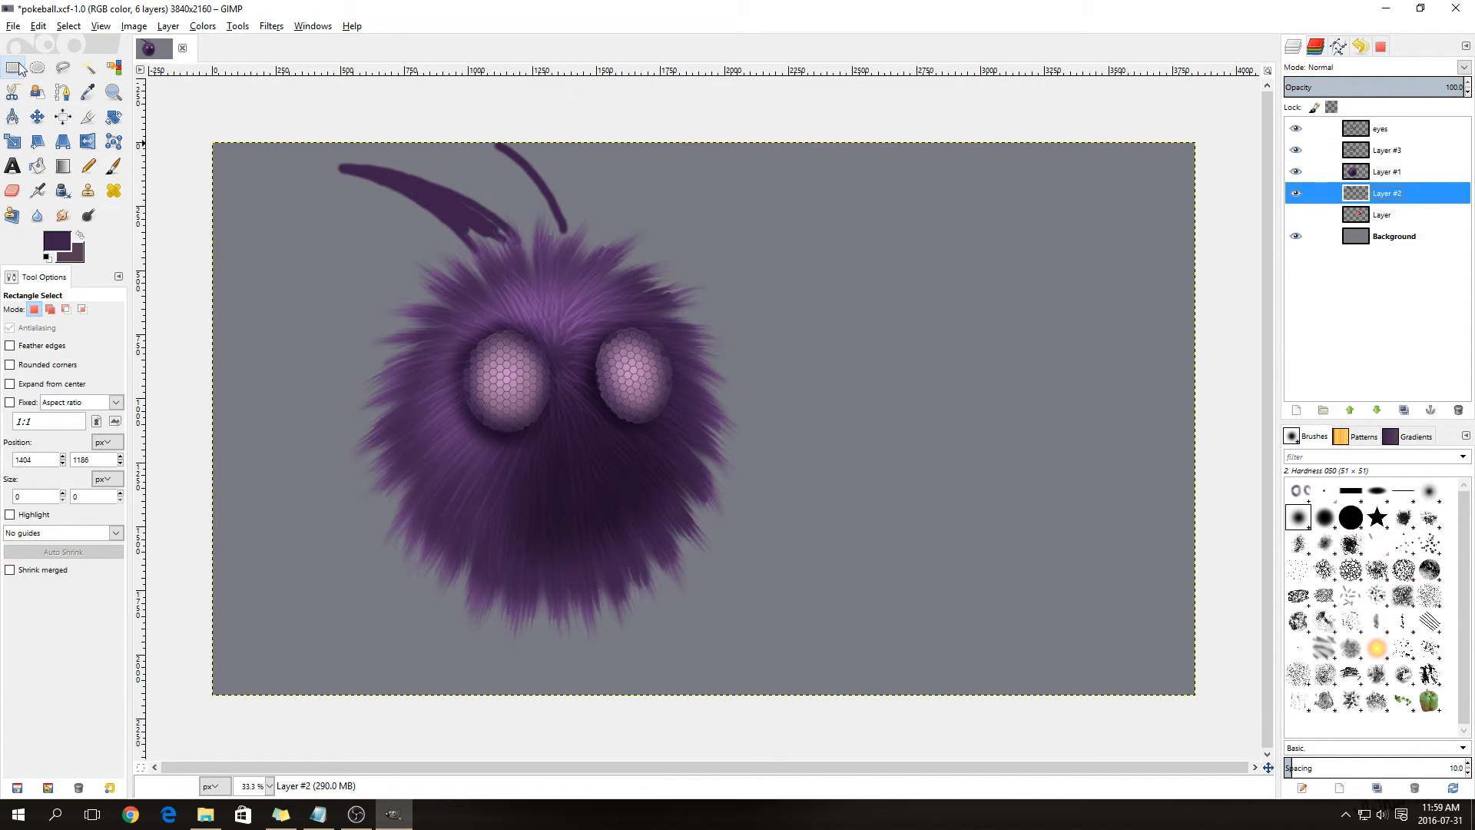
{"action": "left_click_drag", "start_coordinate": [305, 119], "coordinate": [725, 311]}
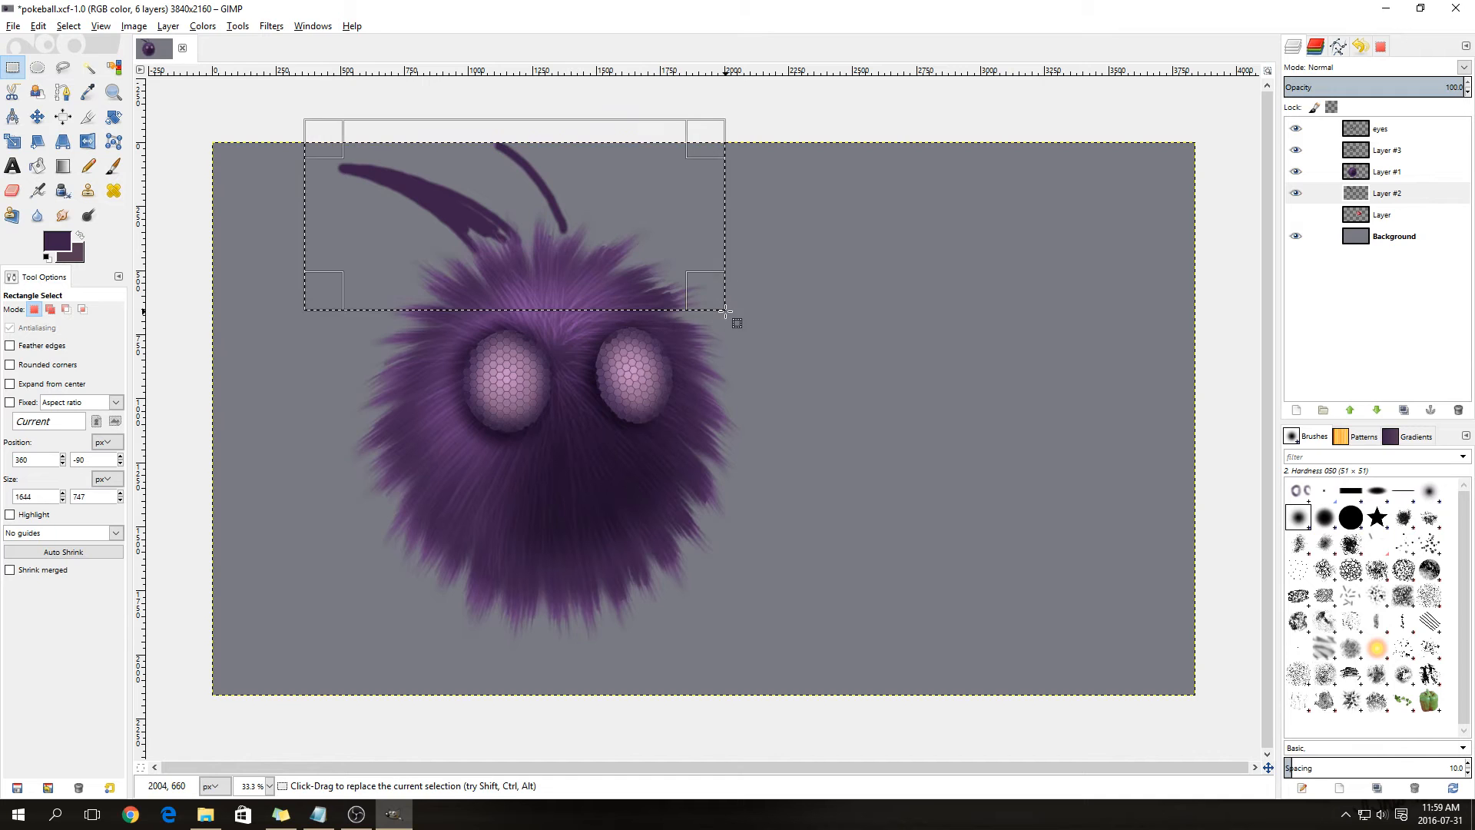
{"action": "left_click", "coordinate": [1394, 198]}
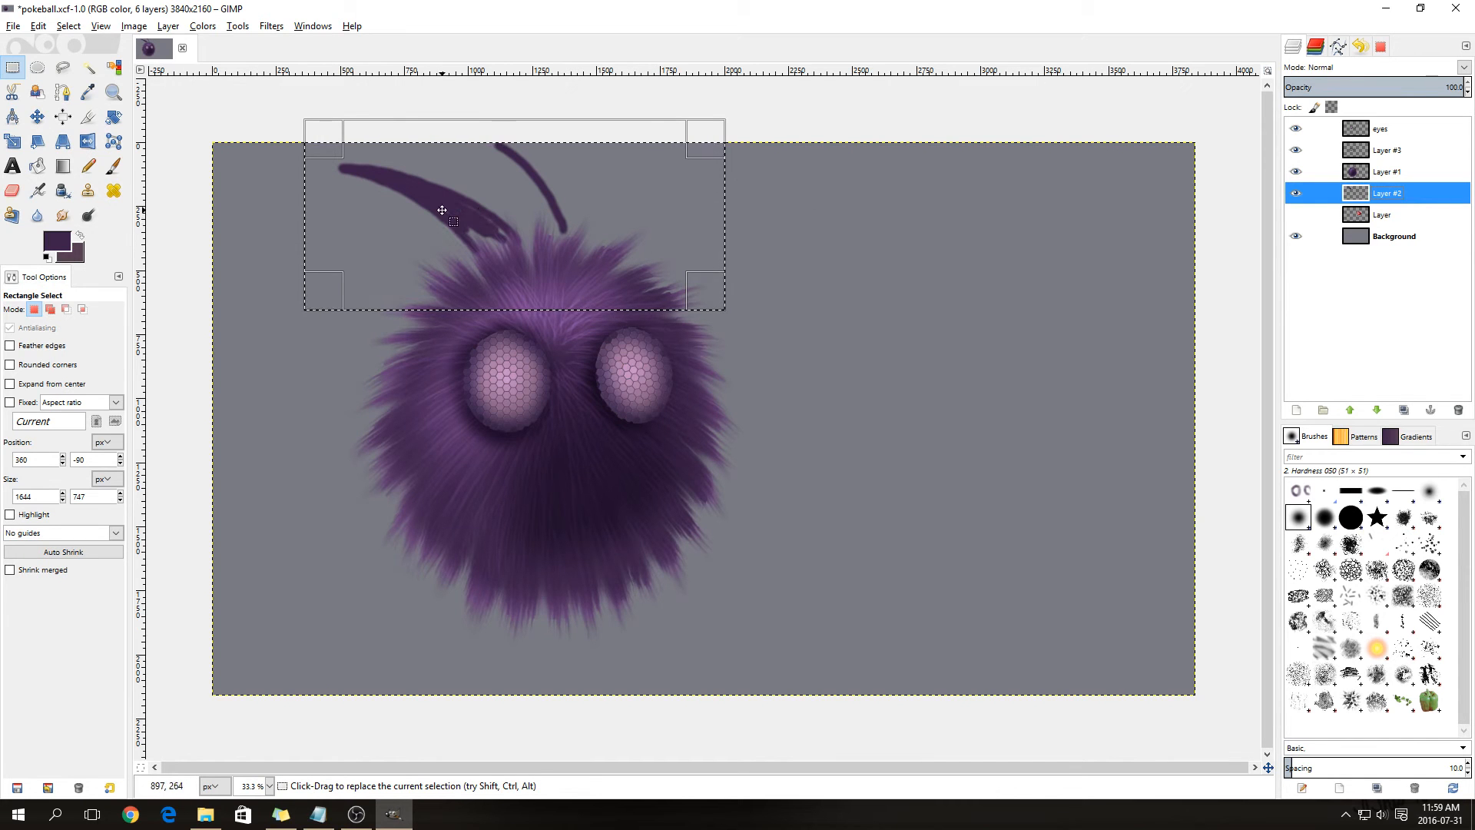
{"action": "key", "text": "ctrl+x"}
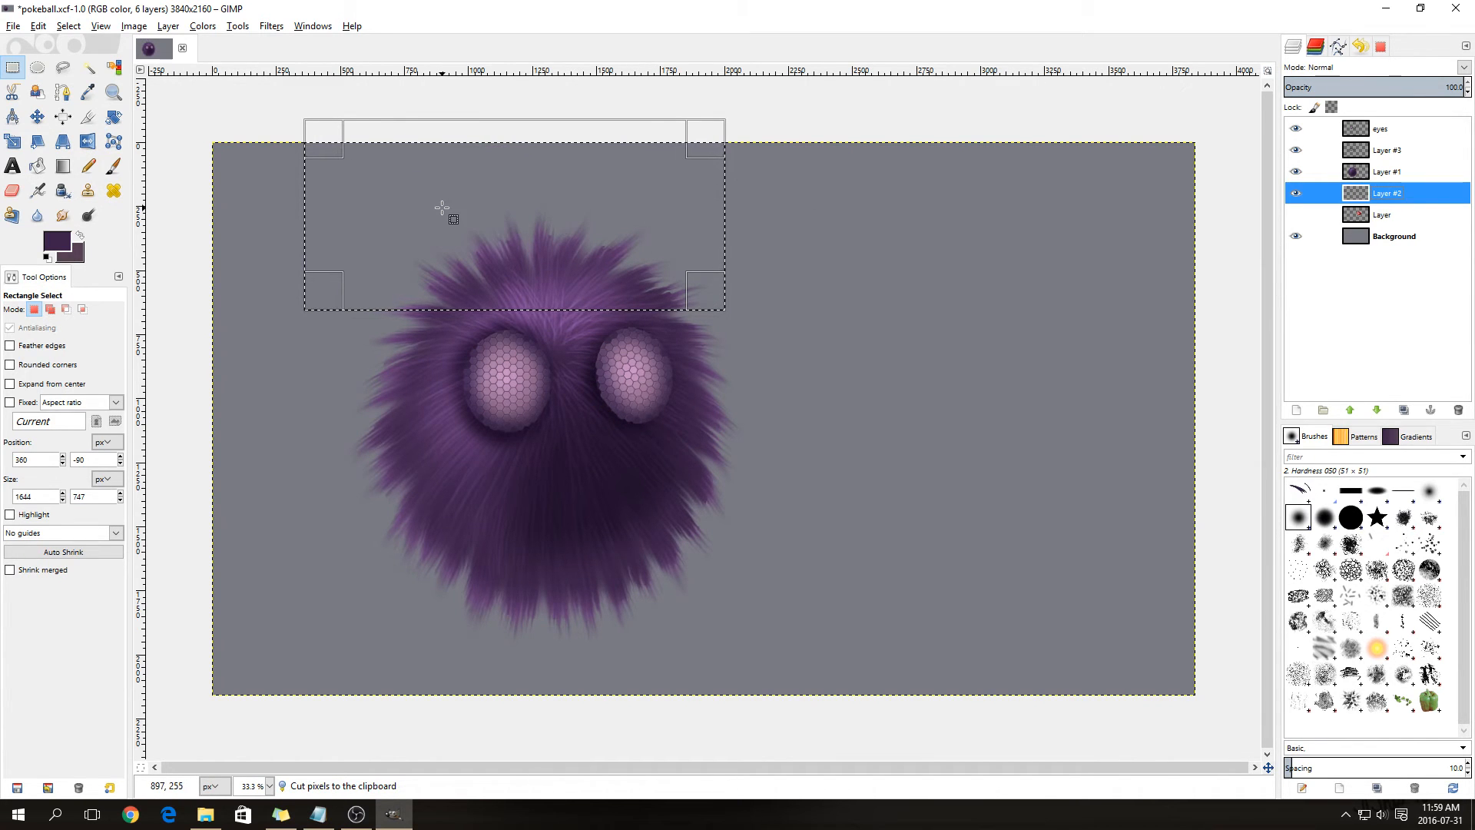
{"action": "key", "text": "ctrl+v"}
{"action": "left_click_drag", "start_coordinate": [452, 215], "coordinate": [452, 257]}
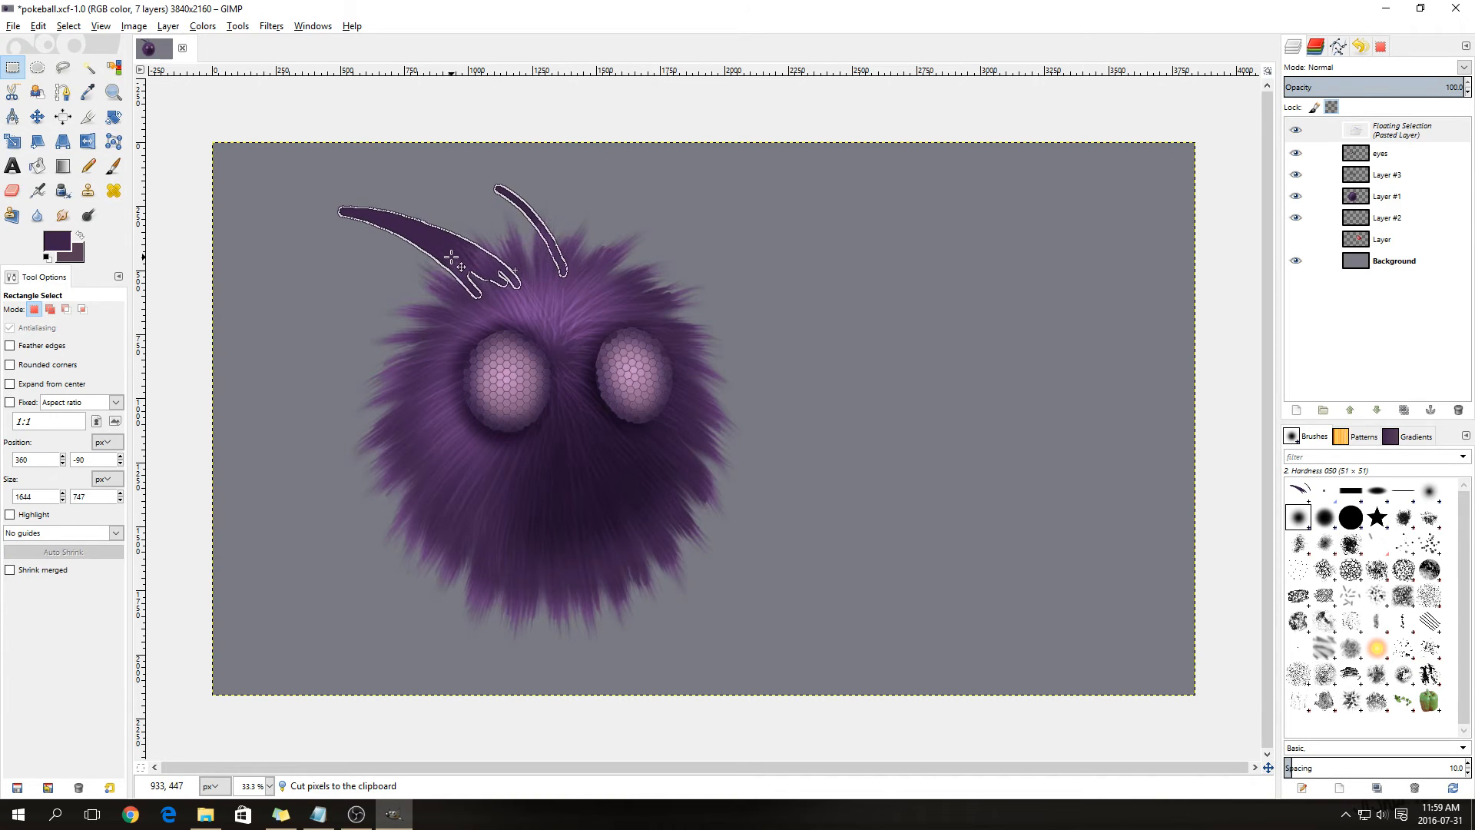
{"action": "left_click", "coordinate": [654, 274]}
- Thicken the thin antenna on top of the head with size 50 Paintbrush strokes, widening it toward its base
{"action": "left_click", "coordinate": [114, 165]}
{"action": "scroll", "coordinate": [569, 196], "scroll_direction": "up", "scroll_amount": 1}
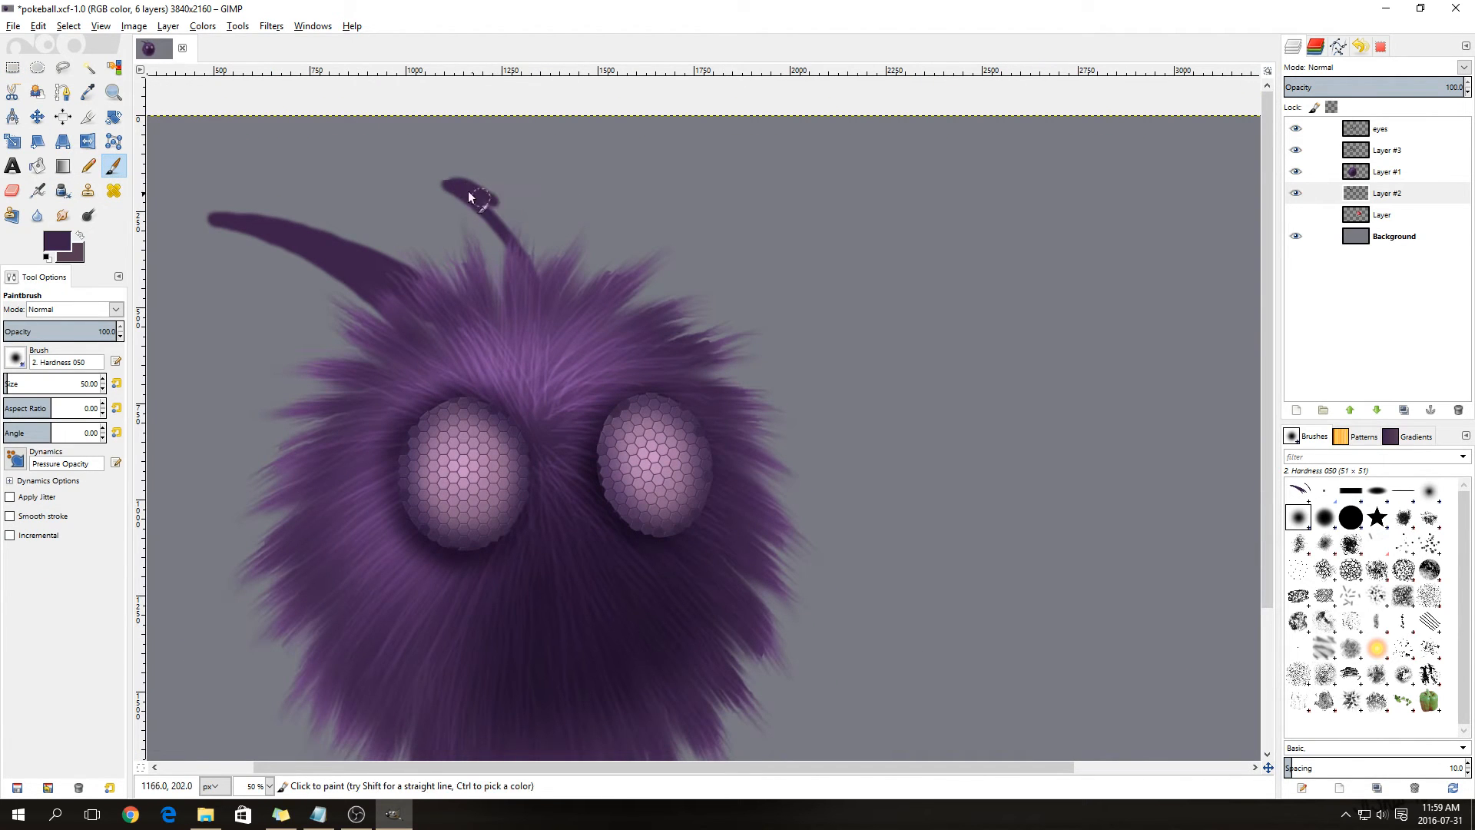
{"action": "left_click_drag", "start_coordinate": [450, 183], "coordinate": [500, 214]}
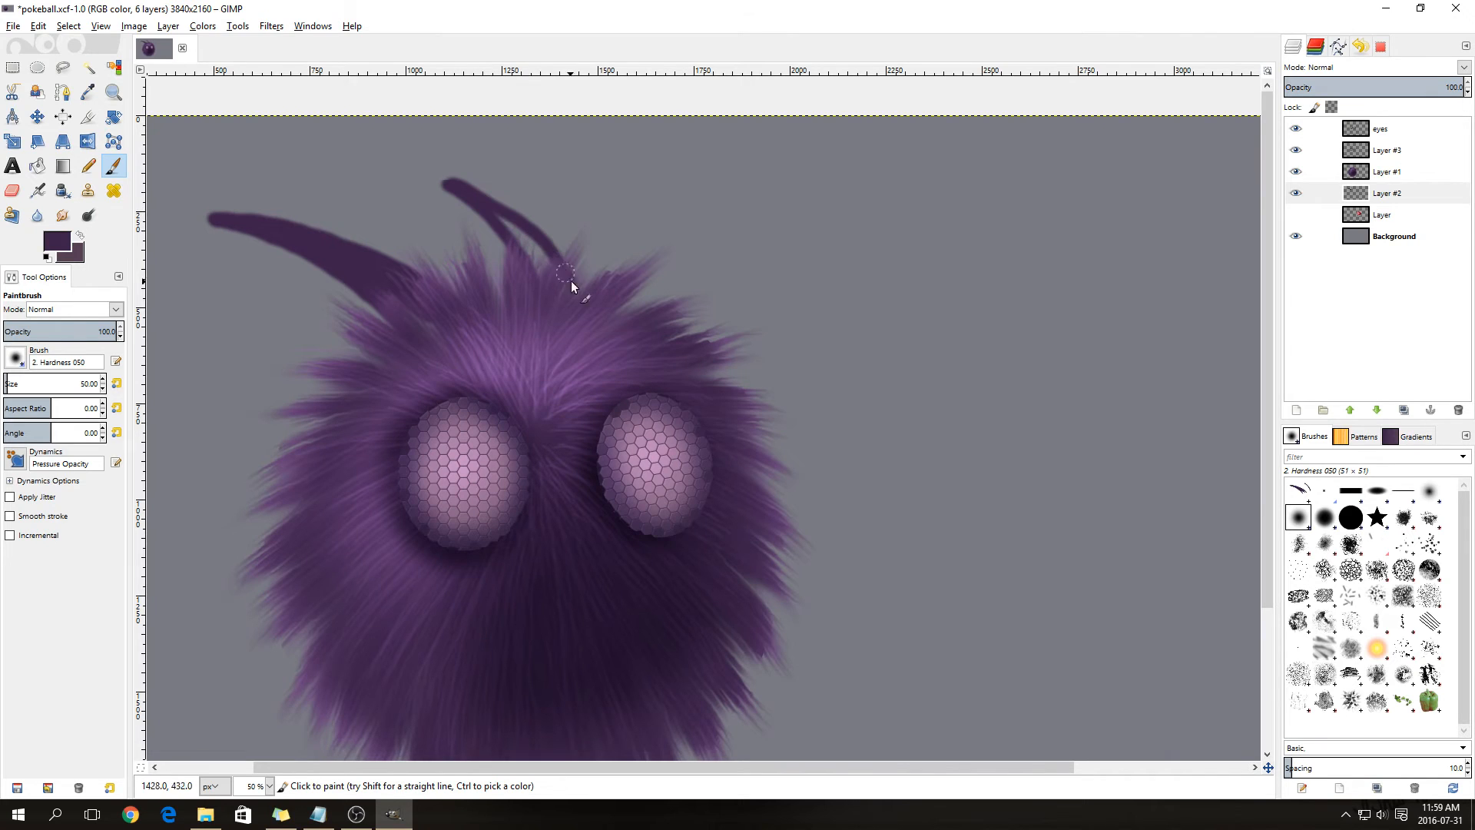
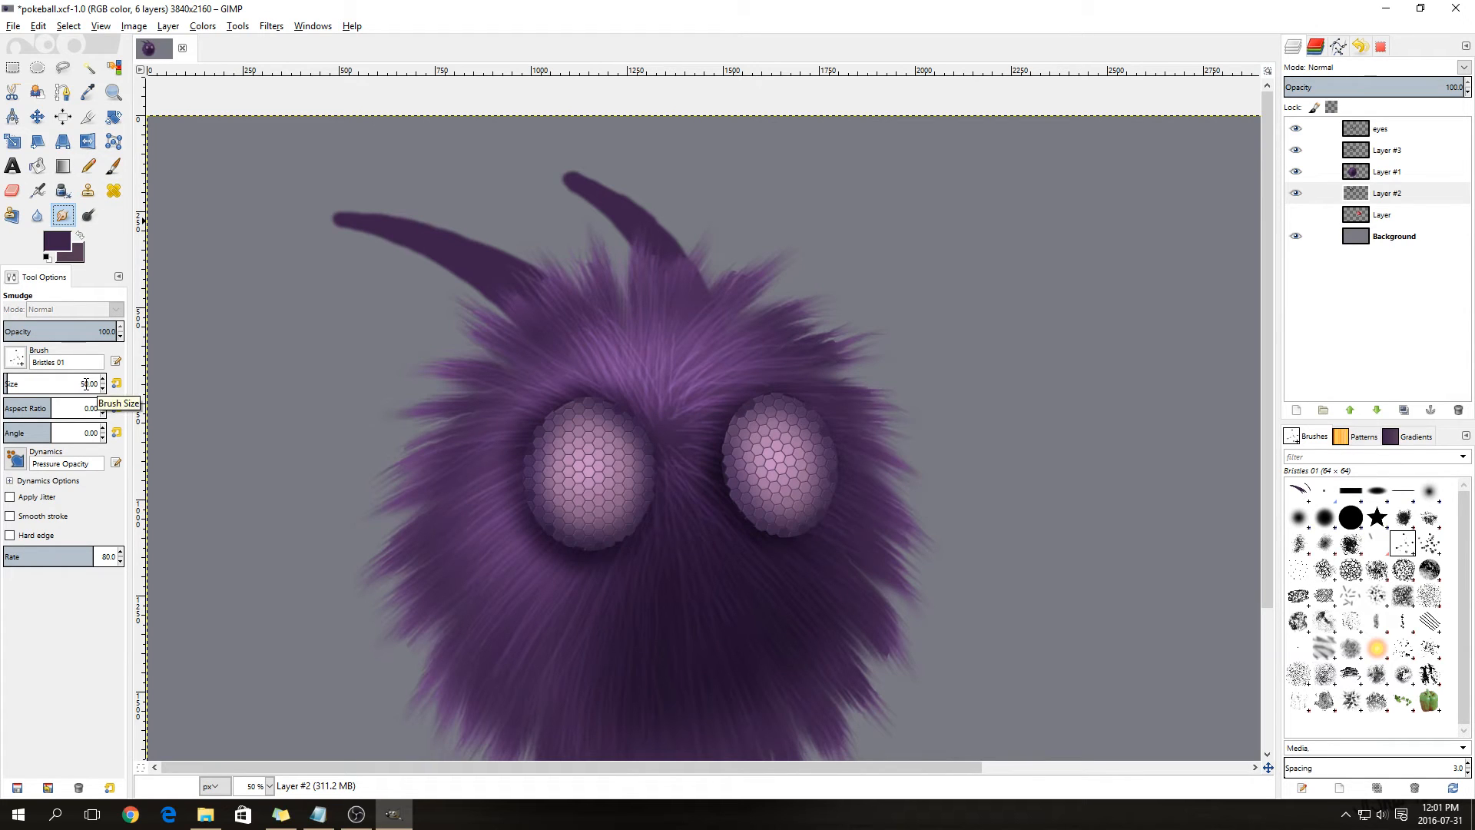
- Smudge the edges of both antennae into short fur using the Bristles 01 brush at size 50 and rate 80
{"action": "left_click", "coordinate": [17, 356]}
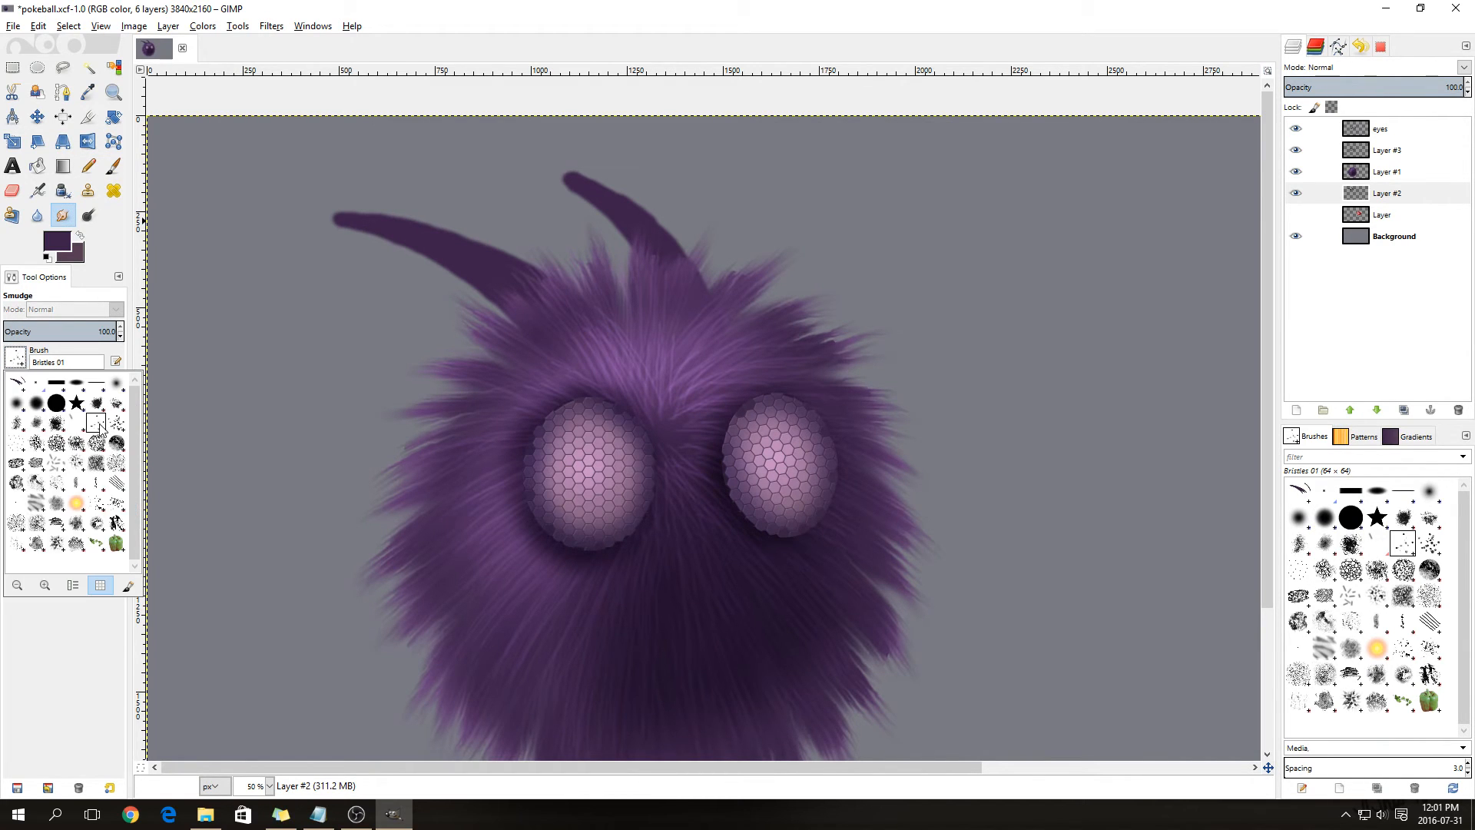
{"action": "left_click", "coordinate": [17, 358]}
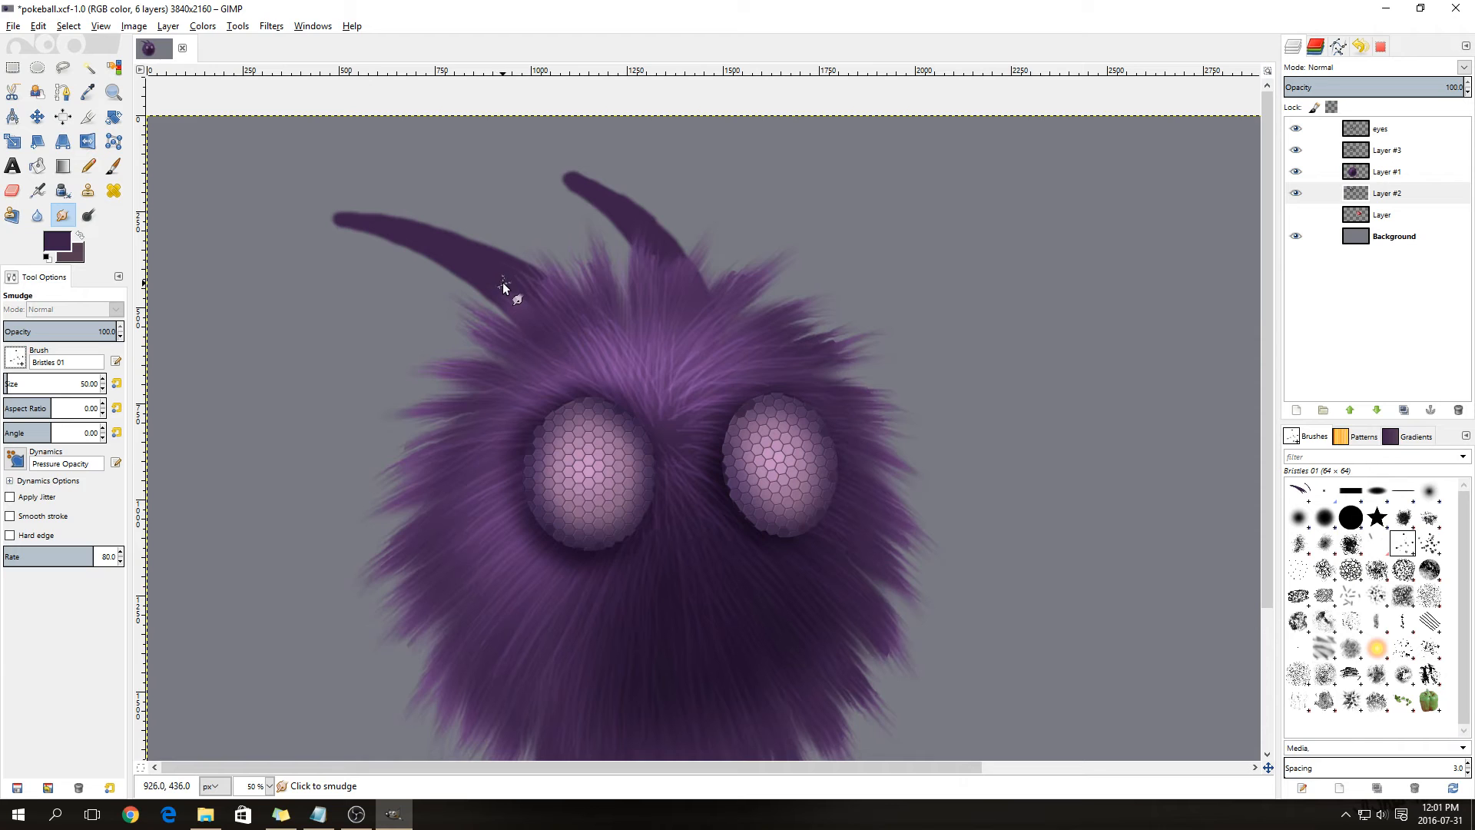
{"action": "left_click_drag", "start_coordinate": [324, 226], "coordinate": [335, 234]}
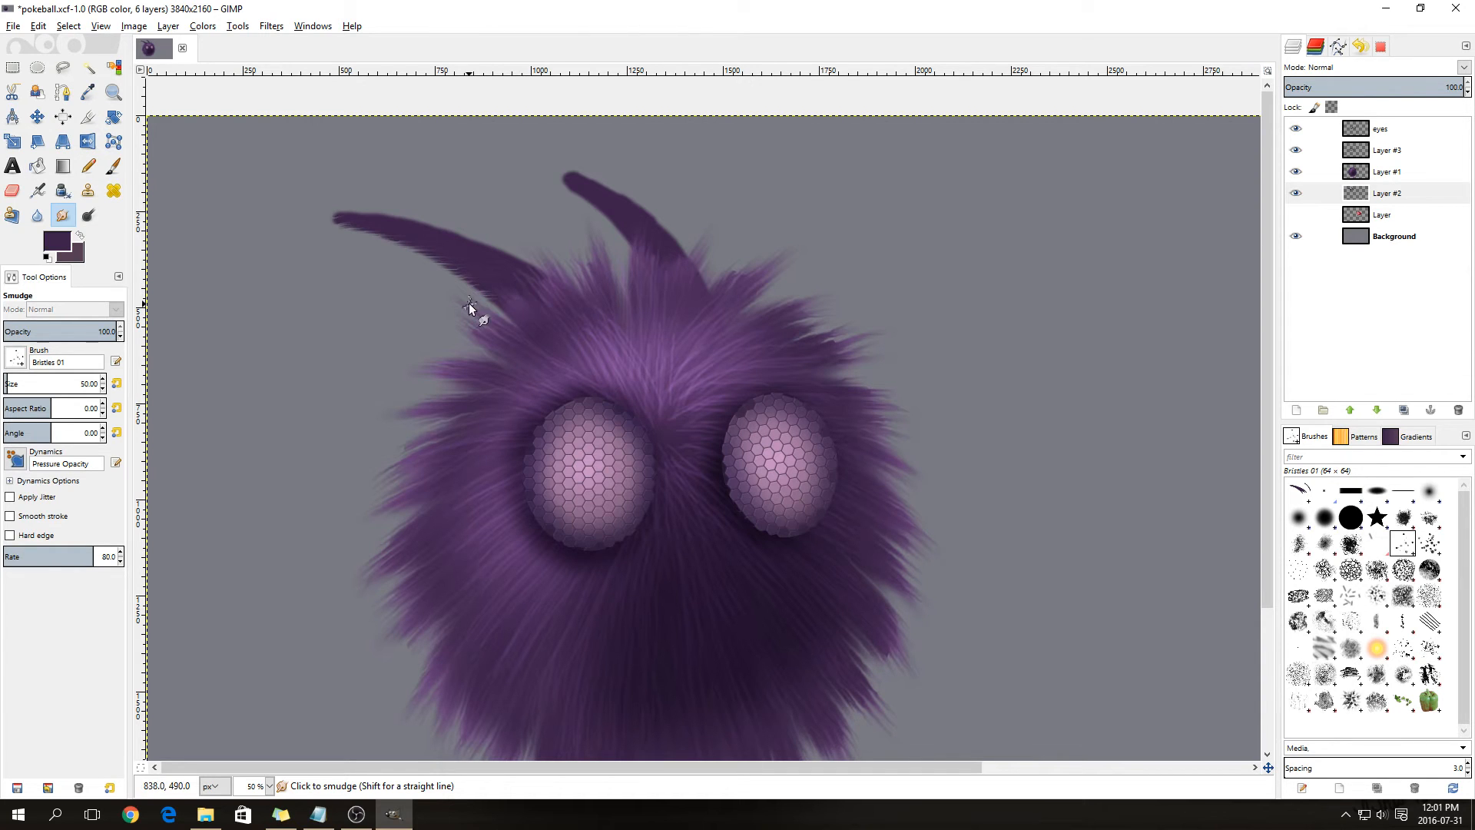
{"action": "left_click_drag", "start_coordinate": [348, 195], "coordinate": [390, 226]}
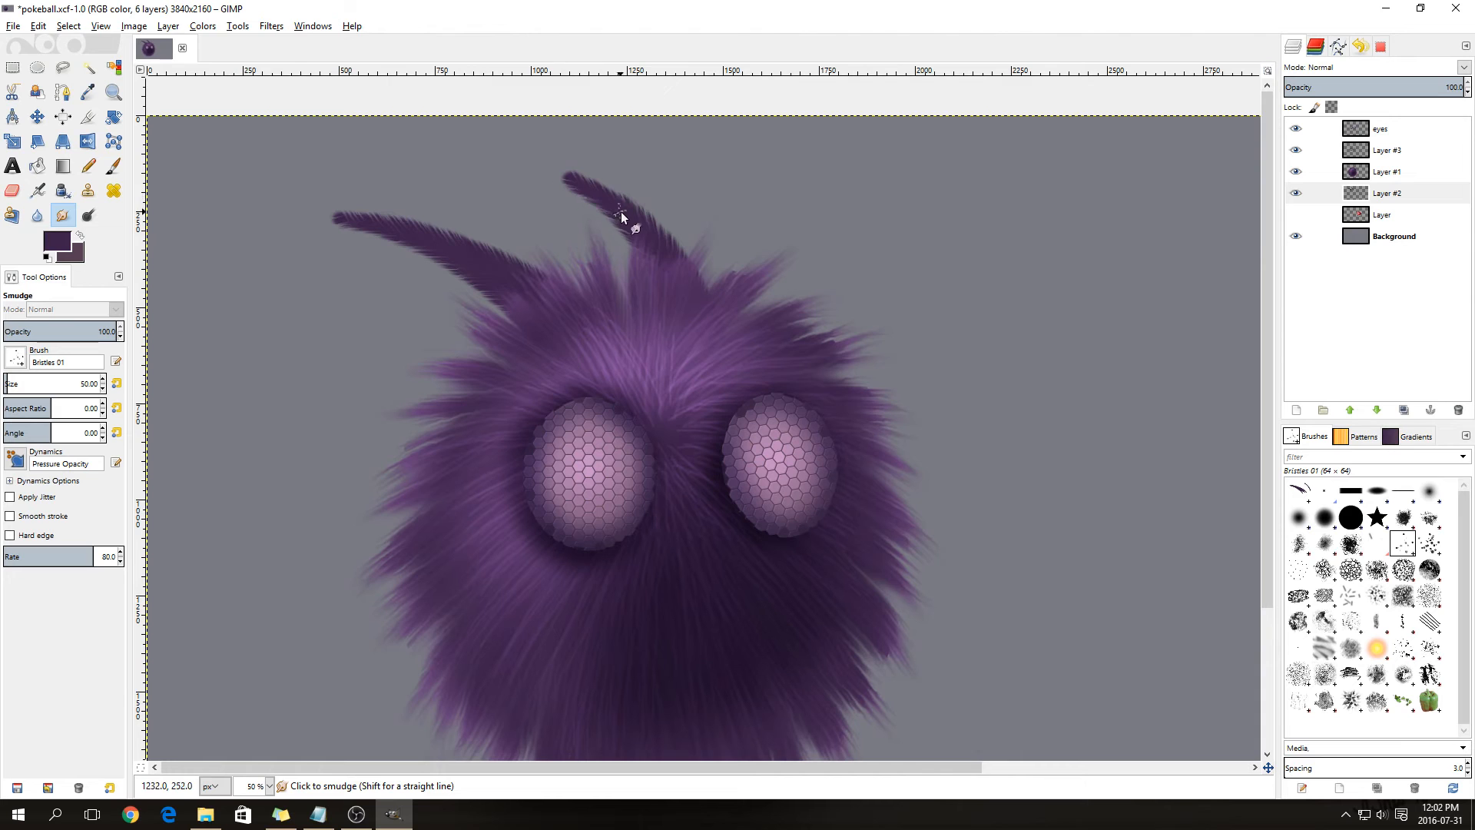
- Add a new empty layer directly above Layer #1
{"action": "key", "text": "minus"}
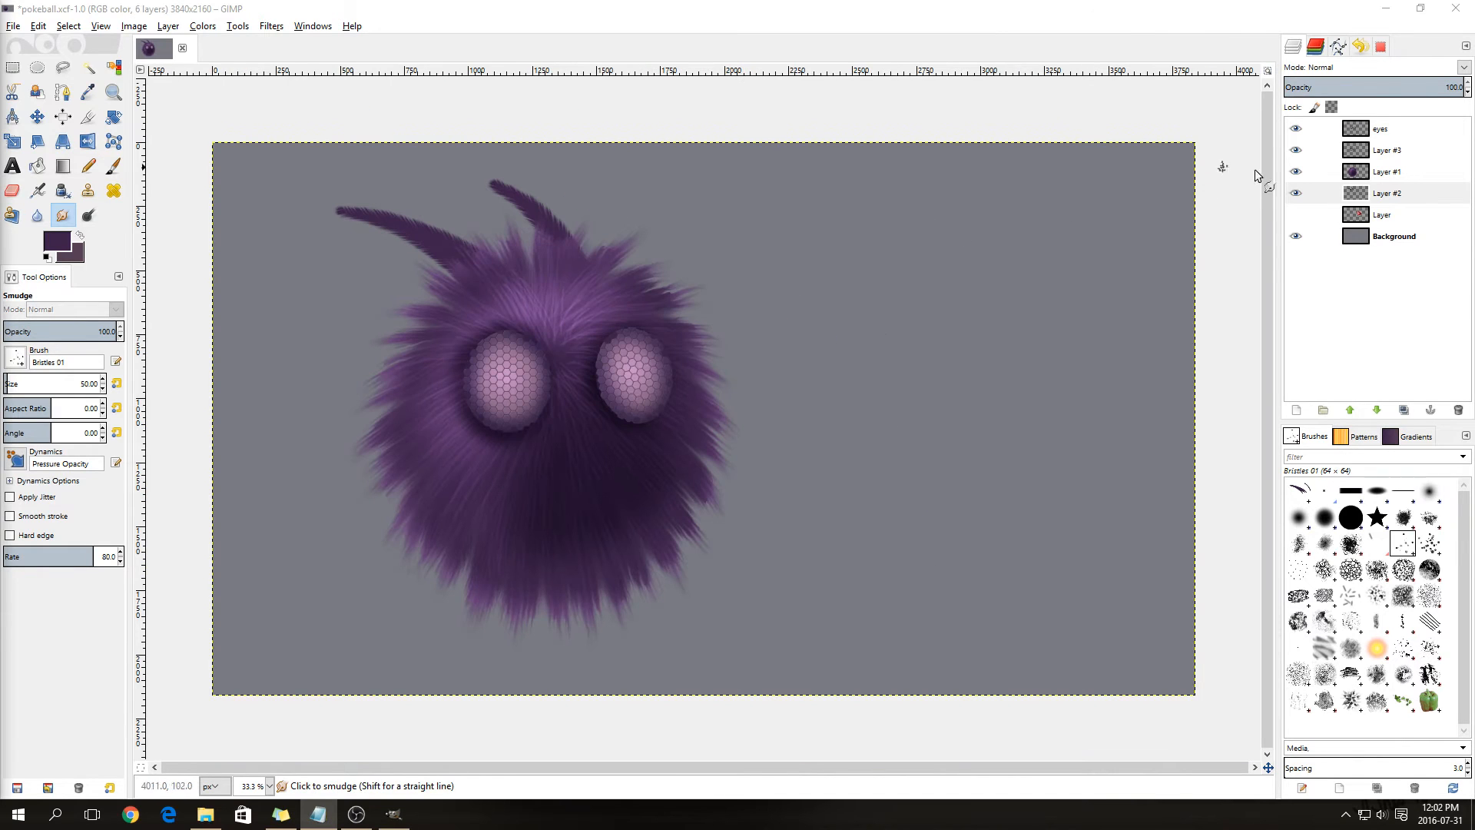
{"action": "left_click", "coordinate": [1385, 178]}
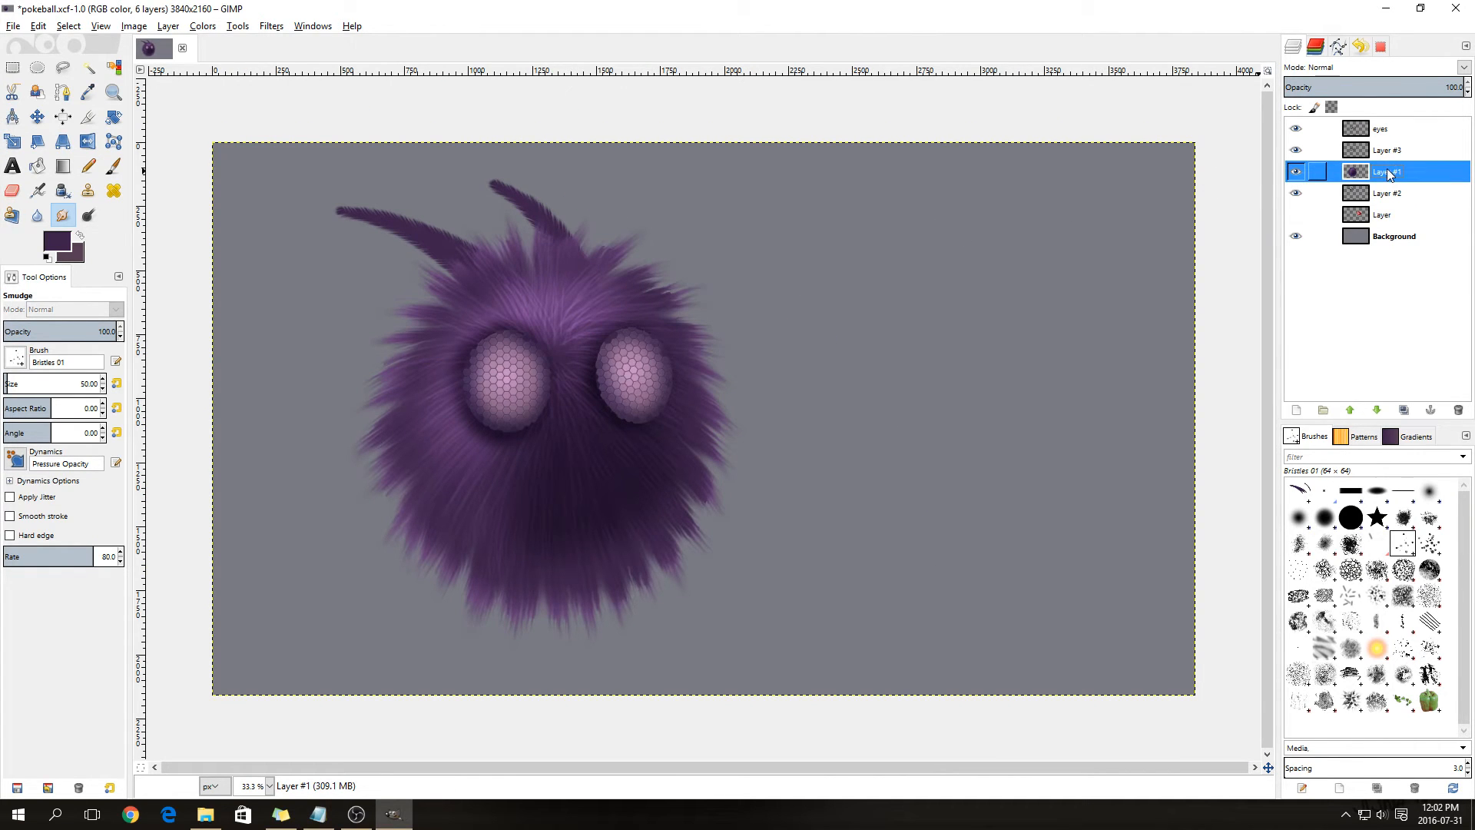
{"action": "right_click", "coordinate": [1386, 176]}
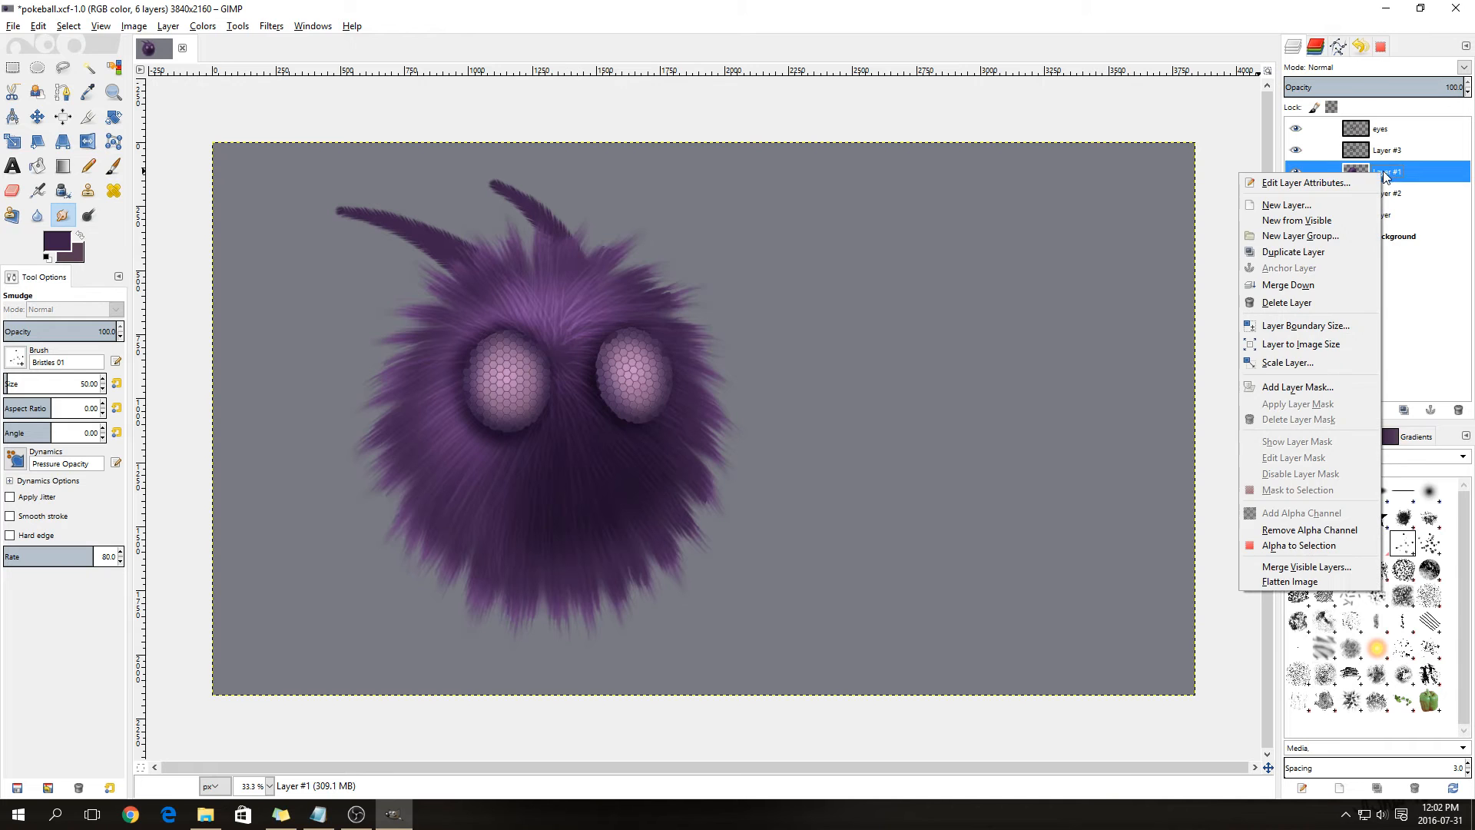
{"action": "left_click", "coordinate": [1314, 204]}
{"action": "left_click", "coordinate": [1333, 332]}
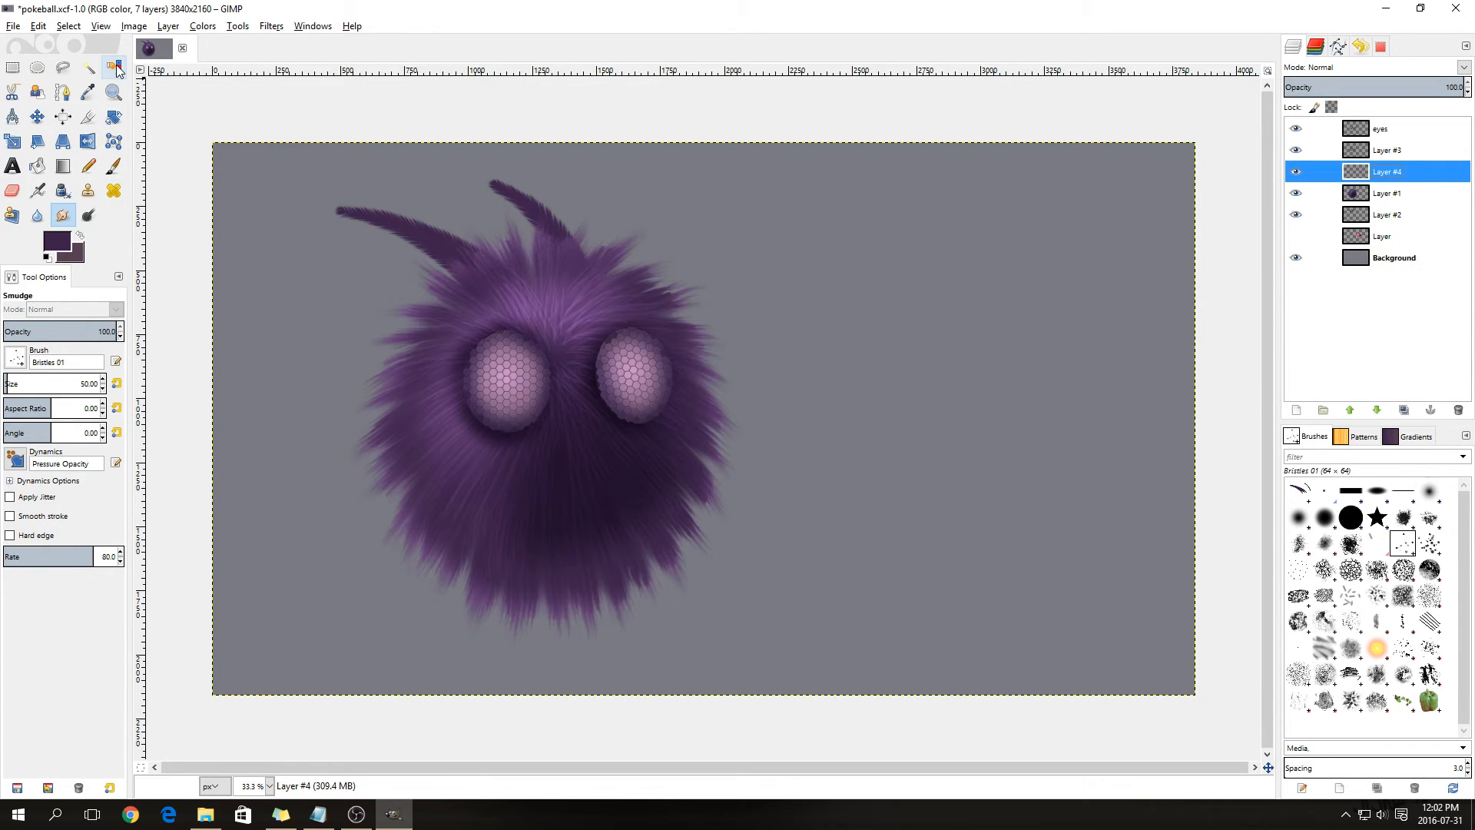
- Set up the Paintbrush with white as the foreground colour and a brush size of 70
{"action": "left_click", "coordinate": [113, 165]}
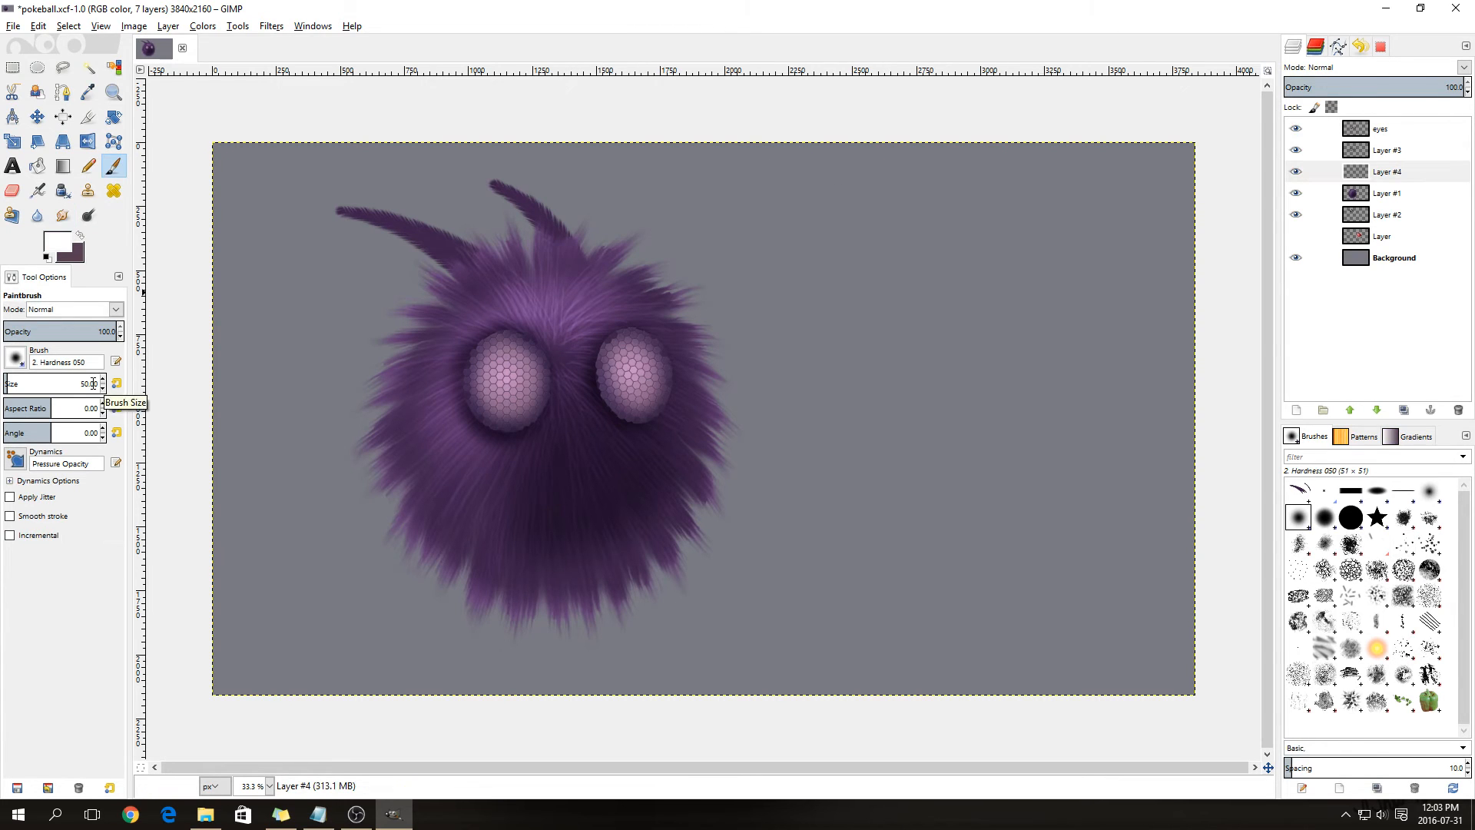
{"action": "double_click", "coordinate": [92, 387]}
{"action": "type", "text": "70"}
{"action": "key", "text": "Return"}
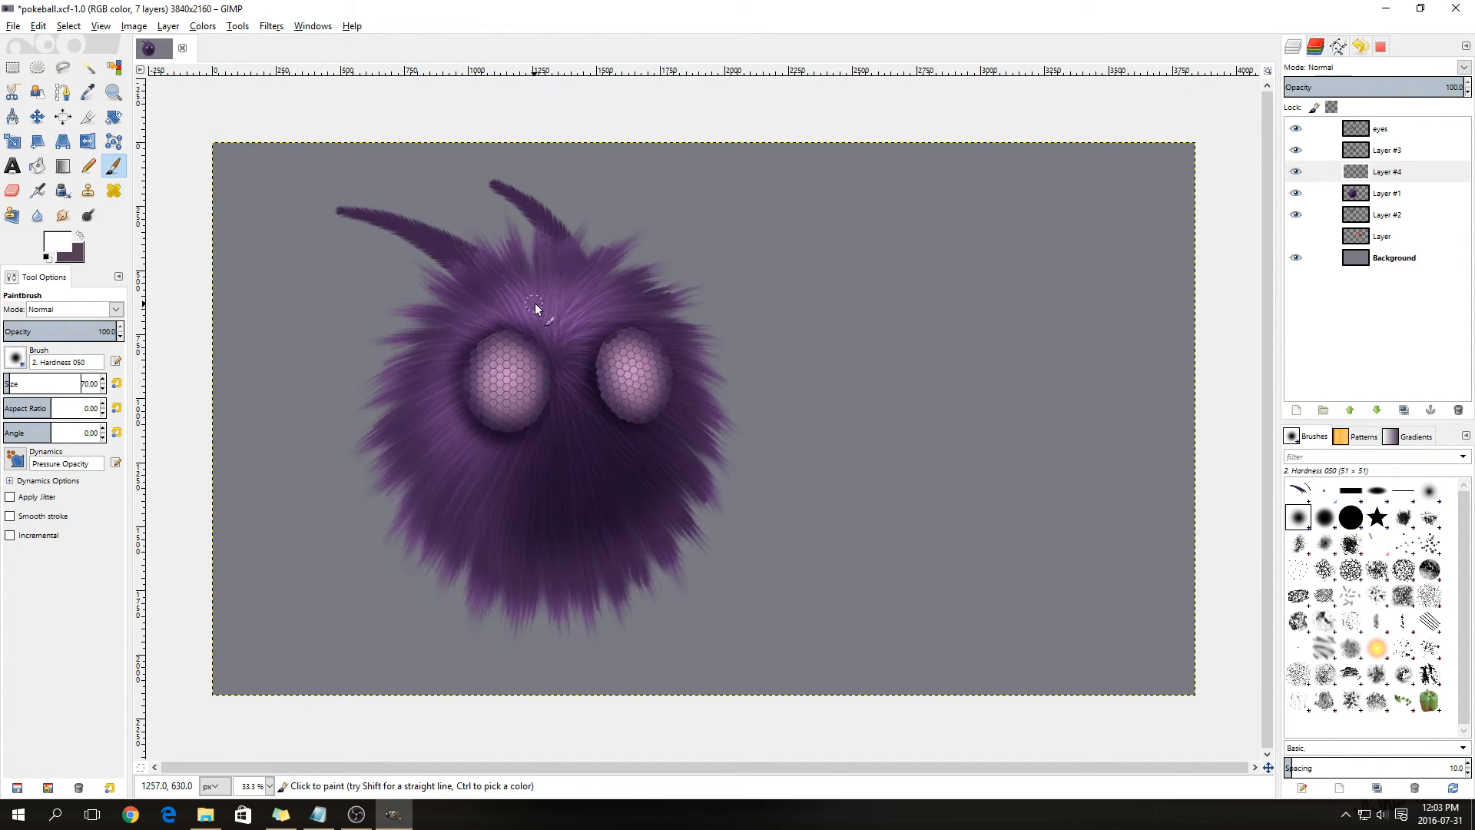
{"action": "mouse_move", "coordinate": [539, 308]}
{"action": "left_mouse_down"}
{"action": "mouse_move", "coordinate": [416, 195]}
{"action": "mouse_move", "coordinate": [315, 168]}
{"action": "left_mouse_up"}
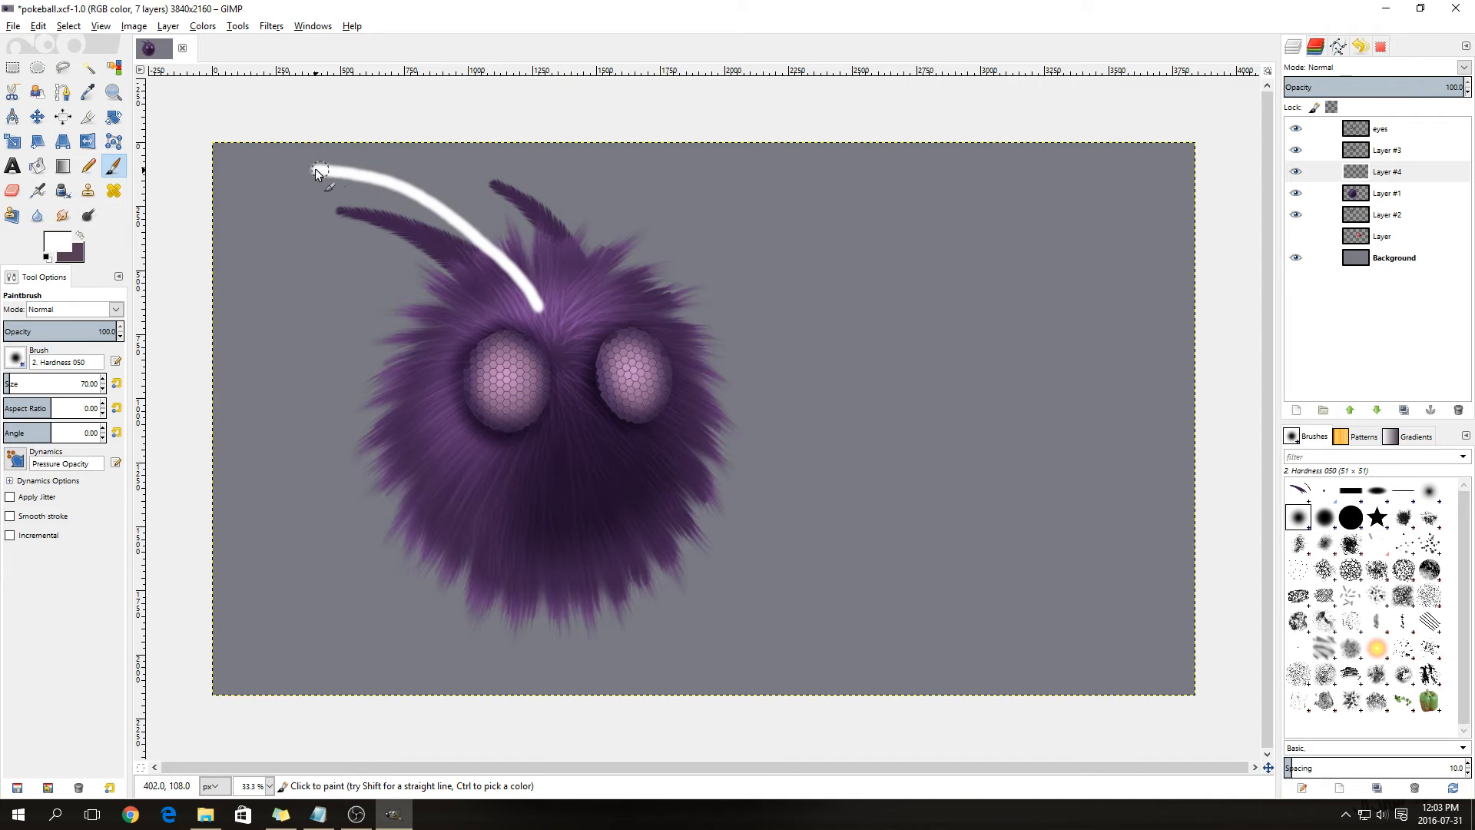
{"action": "key", "text": "ctrl+z"}
{"action": "key", "text": "ctrl+z"}
- Paint a long curved white stroke from above the eyes toward the canvas's upper left and emboss it with azimuth 75, elevation 45 and depth 45
{"action": "mouse_move", "coordinate": [486, 251]}
{"action": "left_mouse_down"}
{"action": "mouse_move", "coordinate": [331, 179]}
{"action": "mouse_move", "coordinate": [272, 174]}
{"action": "left_mouse_up"}
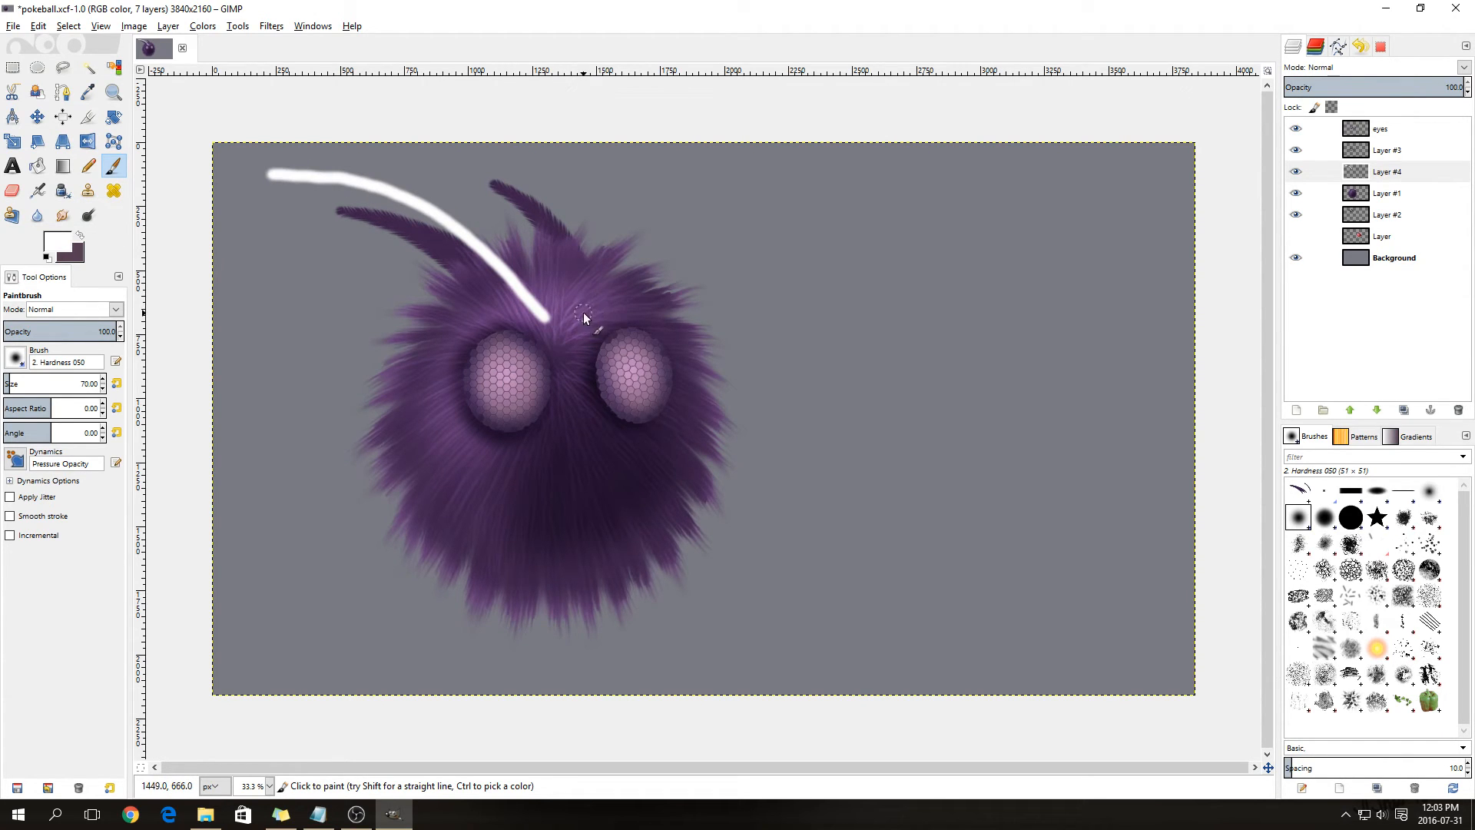
{"action": "left_click", "coordinate": [273, 30]}
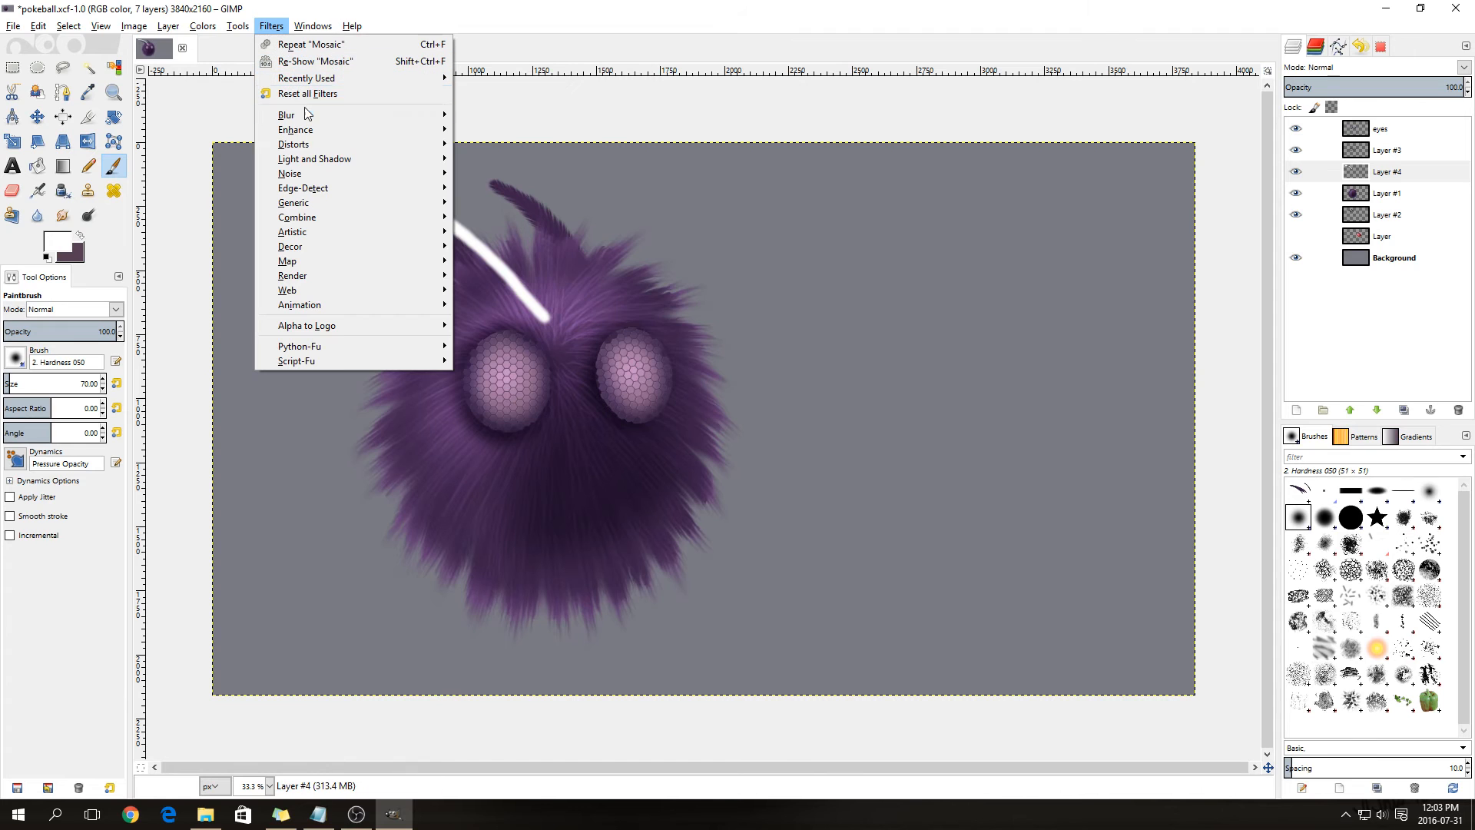
{"action": "mouse_move", "coordinate": [313, 144]}
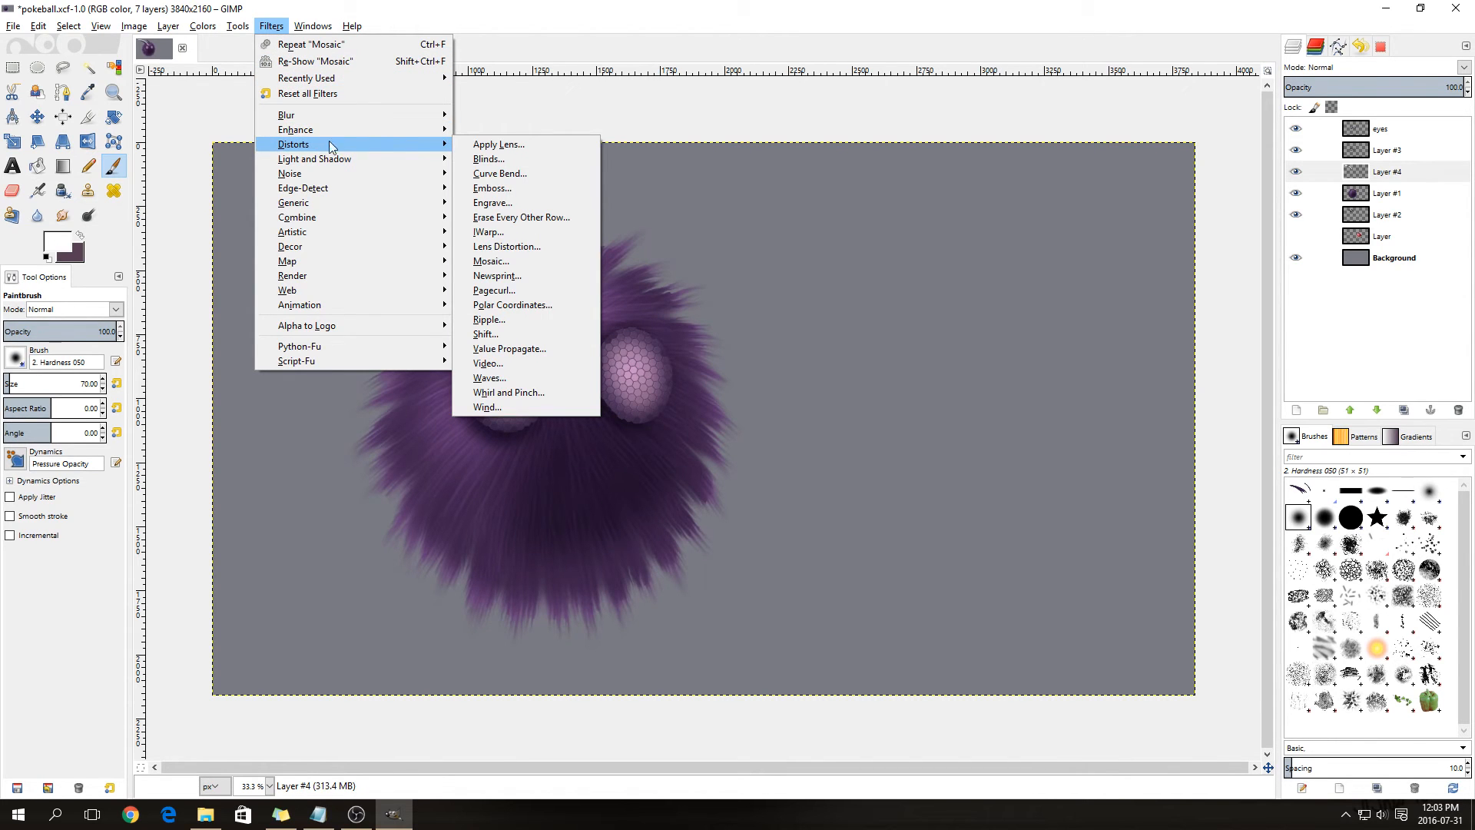
{"action": "left_click", "coordinate": [516, 189]}
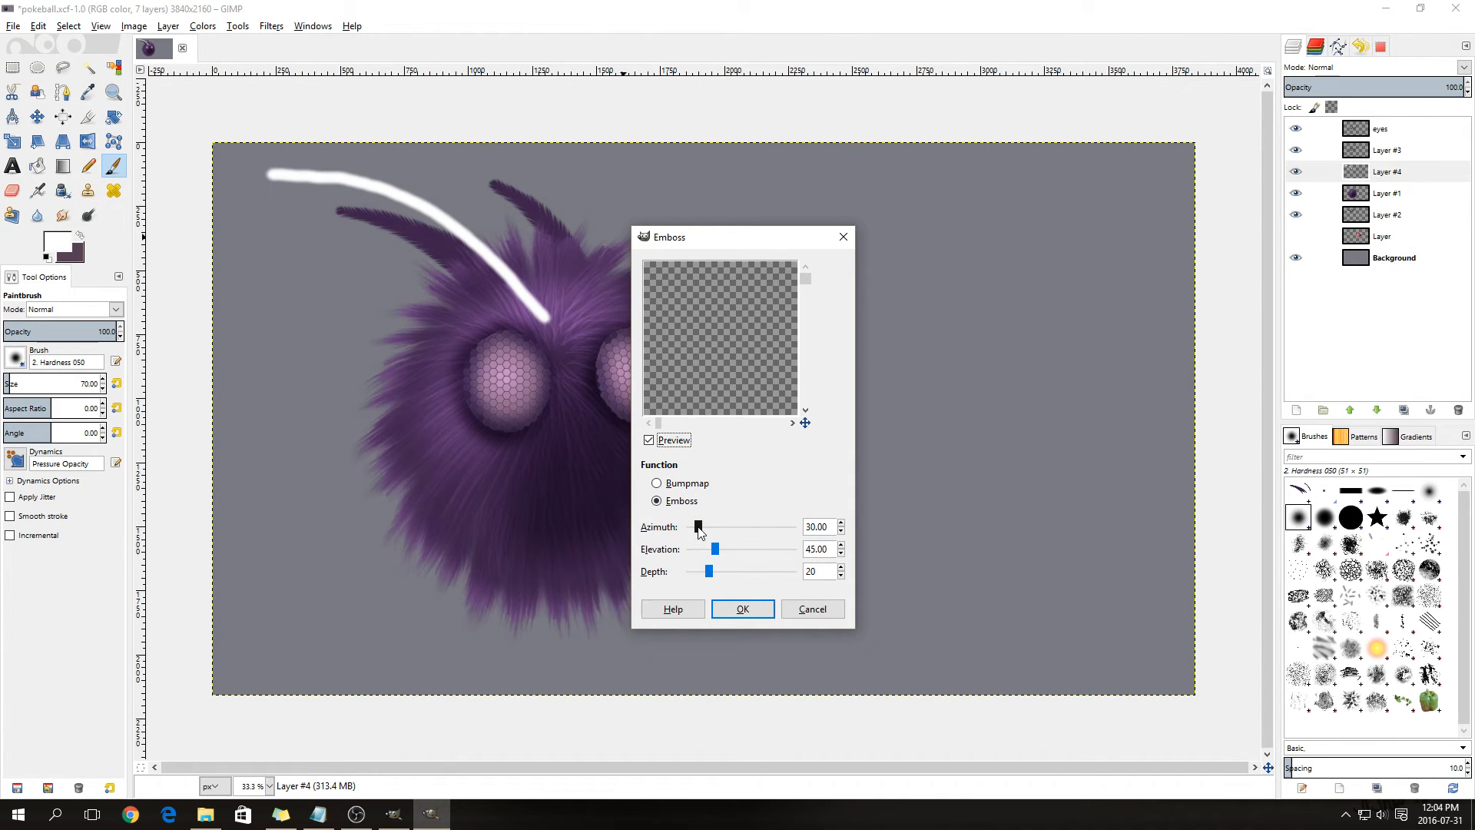
{"action": "left_click", "coordinate": [832, 529]}
{"action": "type", "text": "75"}
{"action": "key", "text": "Tab"}
{"action": "left_click_drag", "start_coordinate": [826, 571], "coordinate": [799, 572]}
{"action": "type", "text": "45"}
{"action": "key", "text": "Tab"}
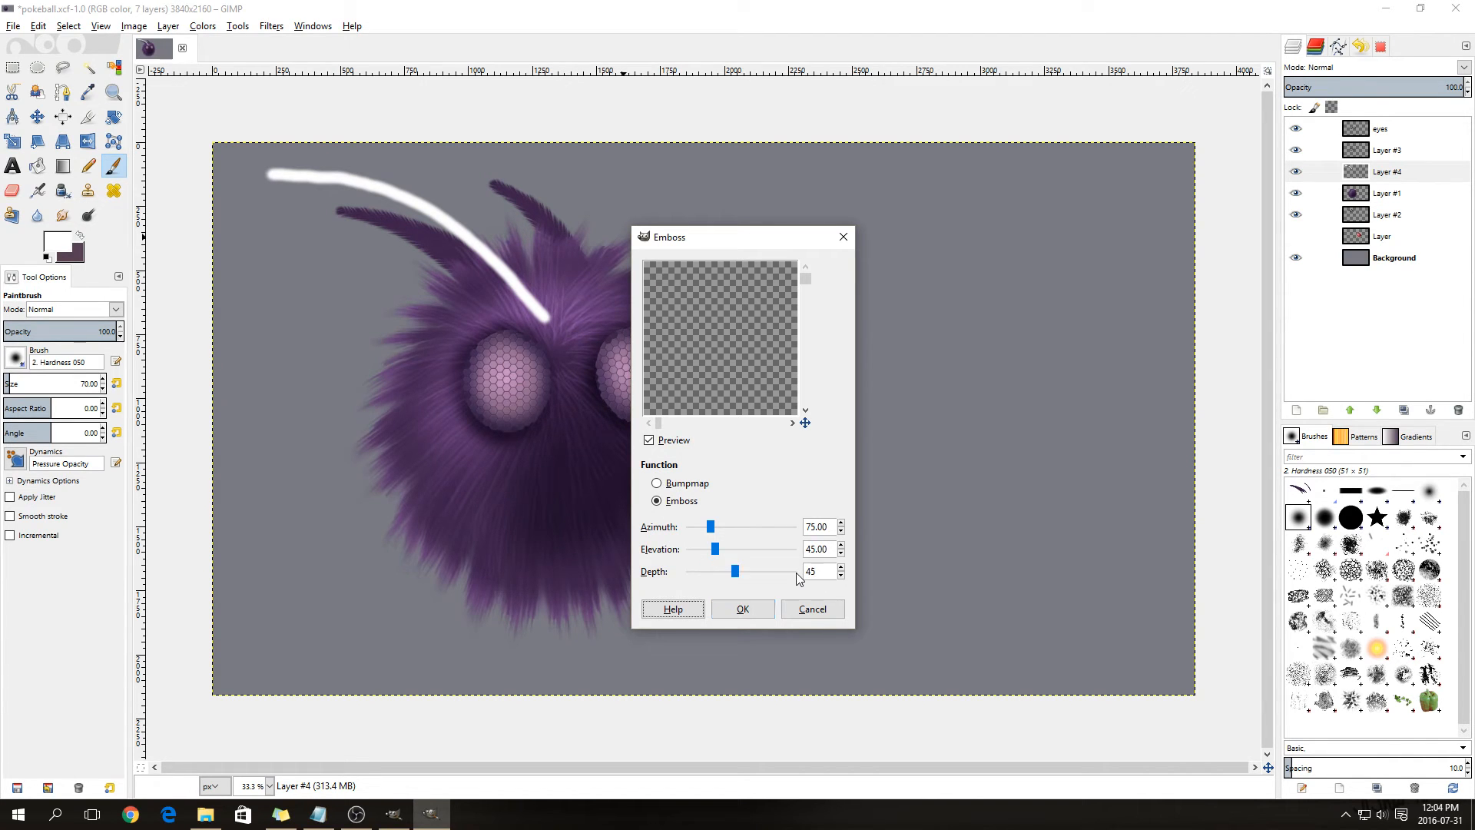
{"action": "left_click", "coordinate": [745, 609]}
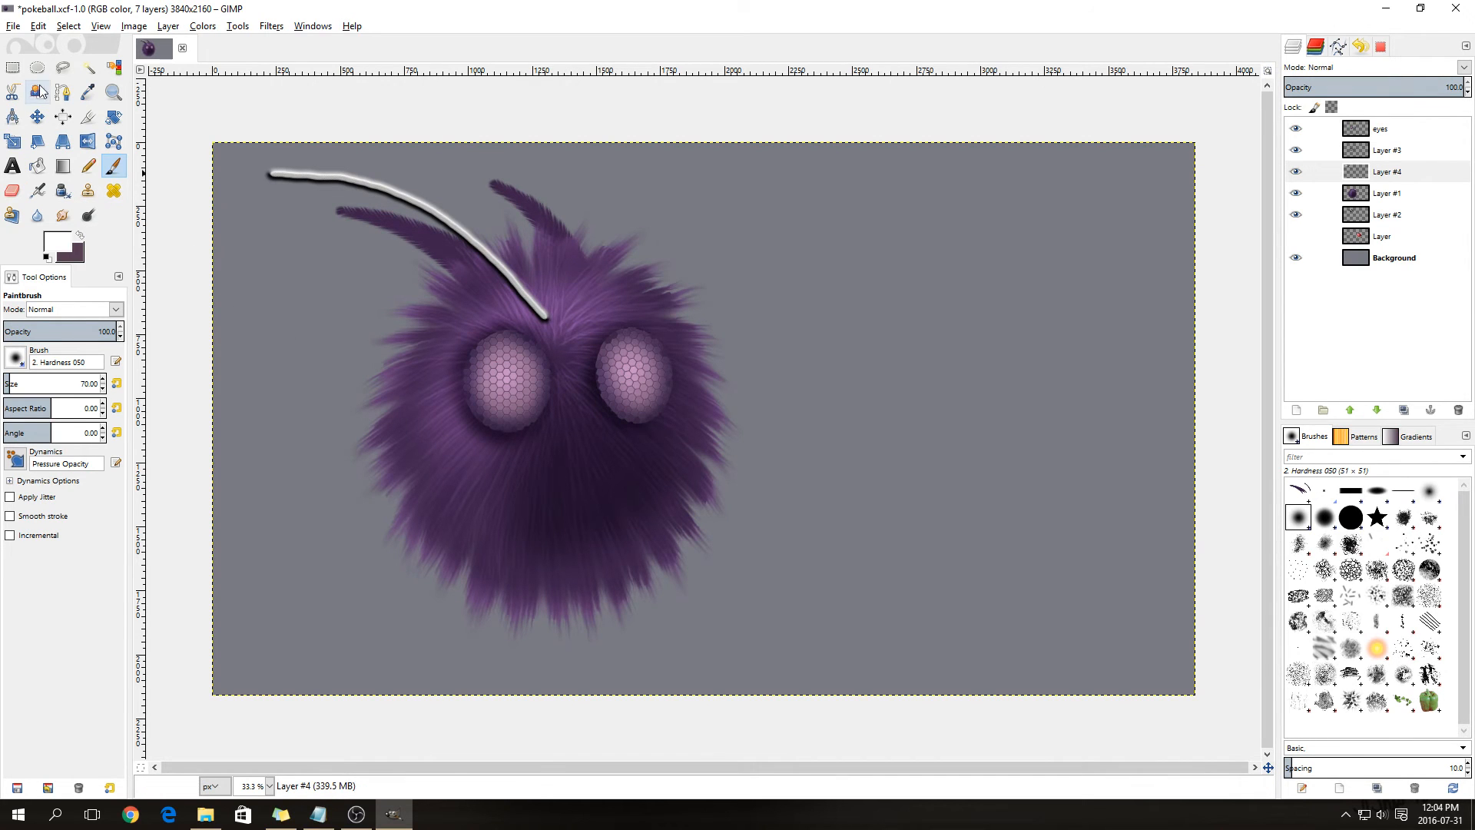
- Copy the embossed white stroke with a rectangular selection around it, paste it, and flip the pasted copy horizontally
{"action": "left_click", "coordinate": [12, 71]}
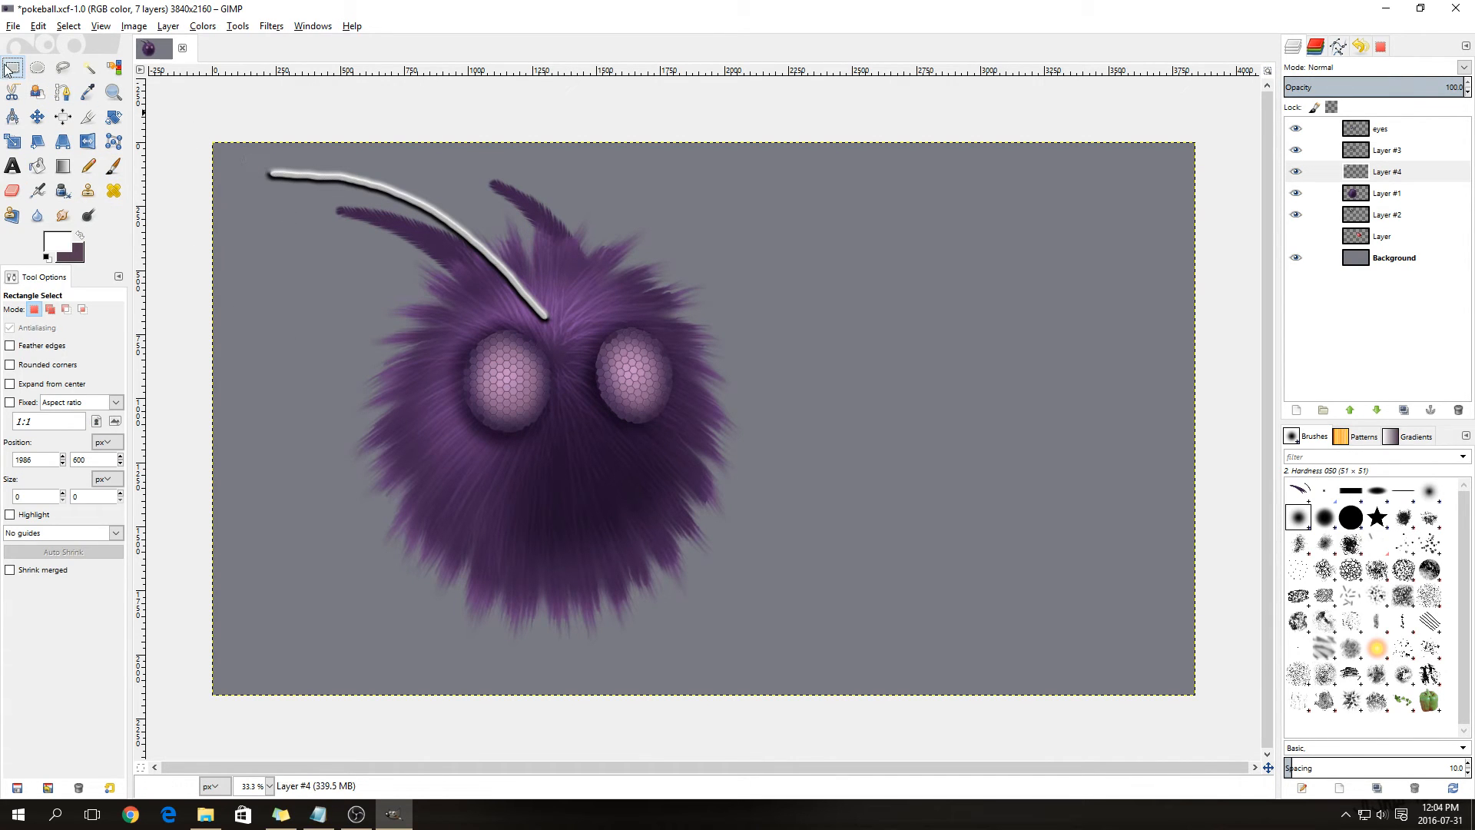
{"action": "left_click_drag", "start_coordinate": [248, 152], "coordinate": [575, 342]}
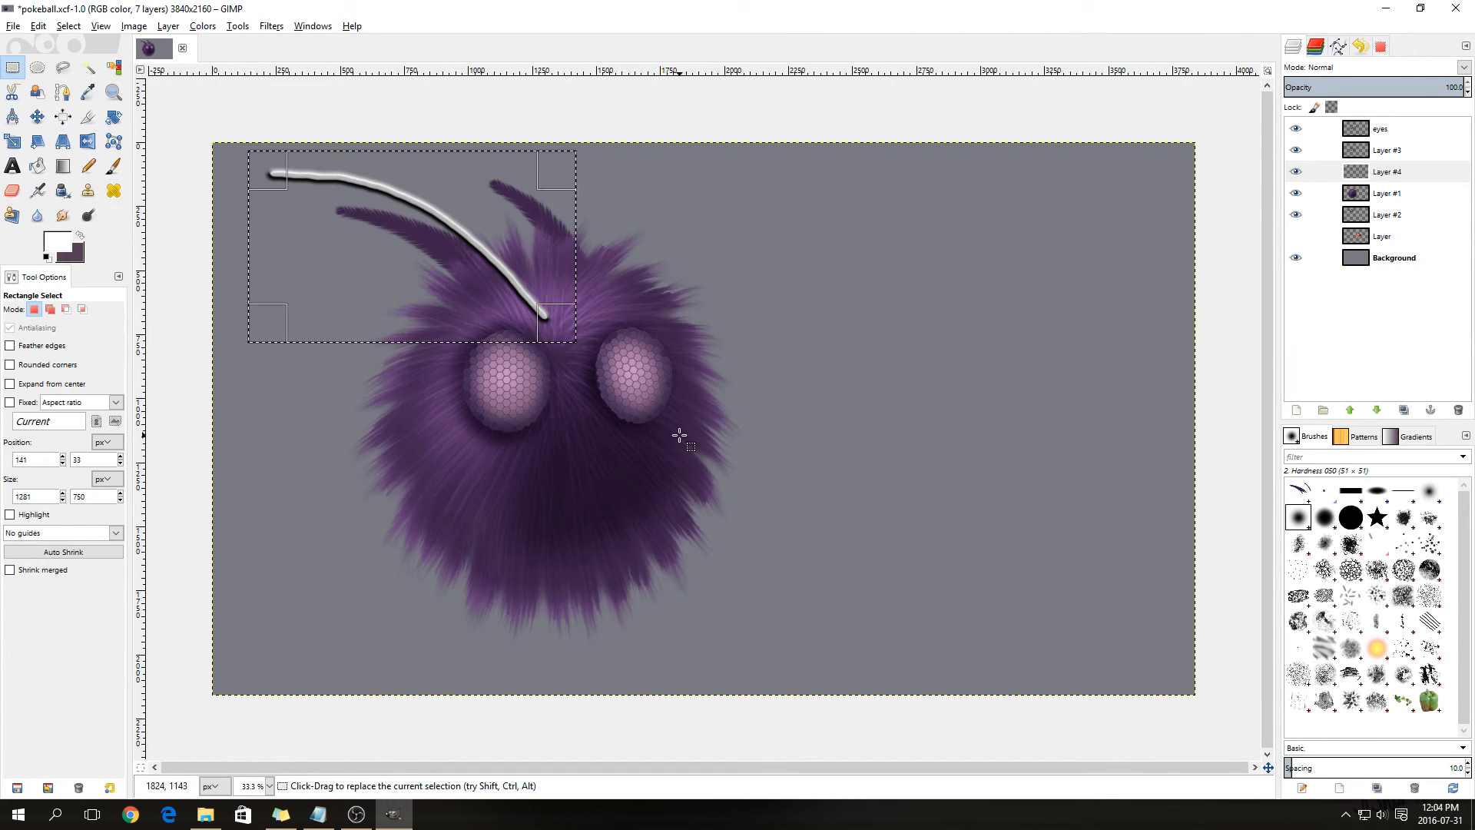
{"action": "key", "text": "ctrl+c"}
{"action": "key", "text": "ctrl+v"}
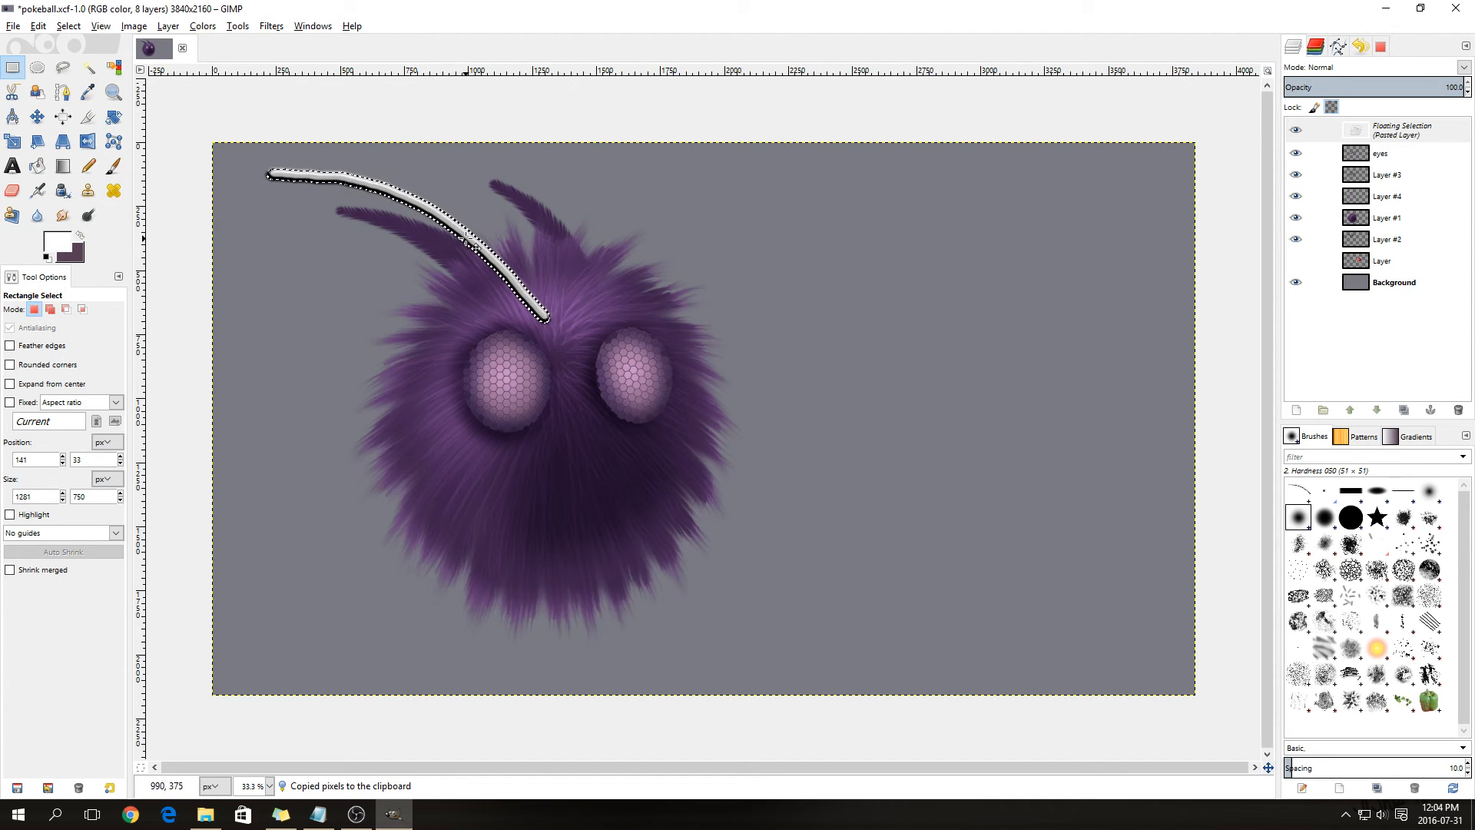
{"action": "left_click", "coordinate": [168, 27]}
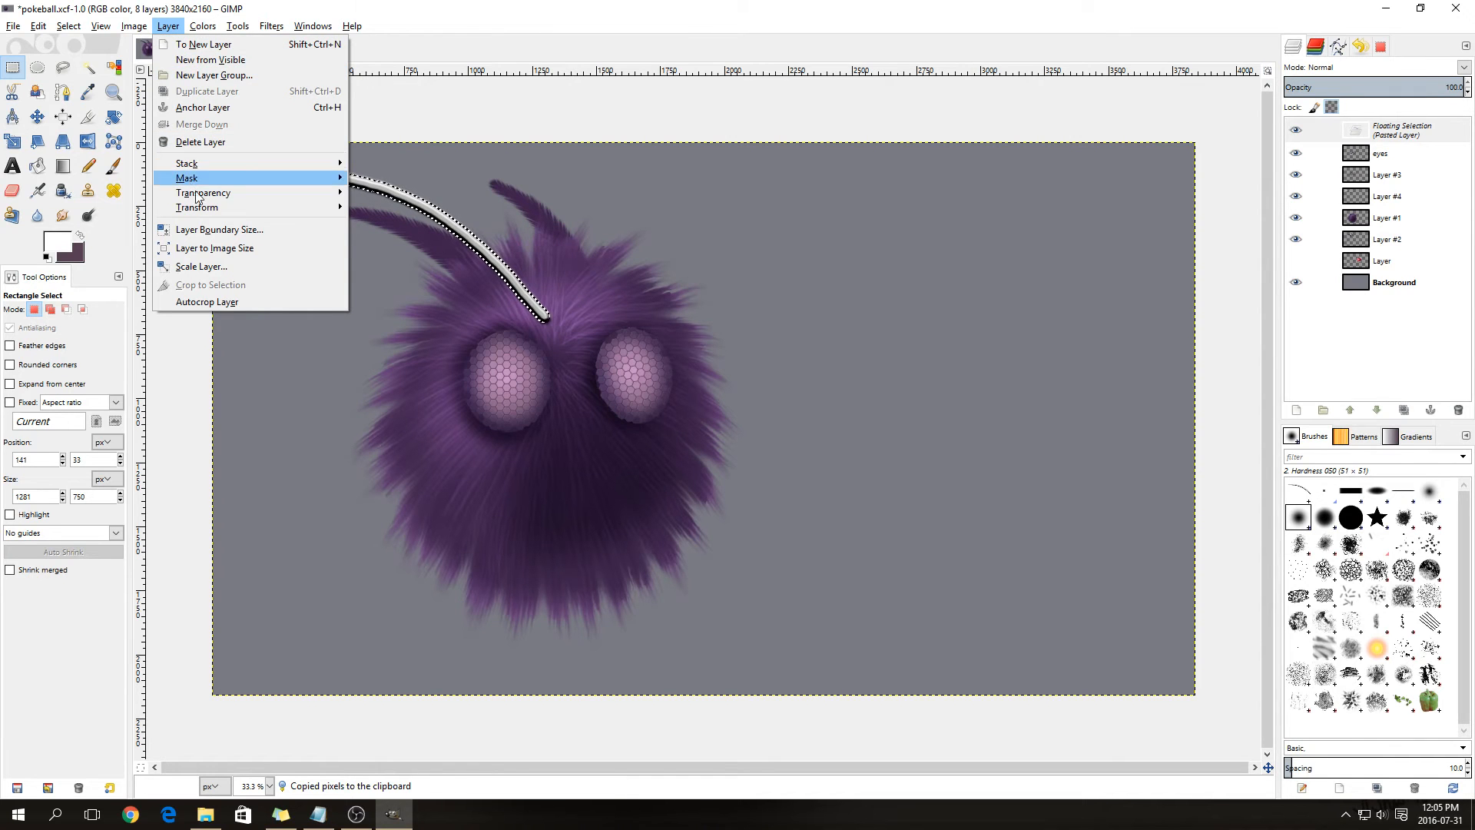
{"action": "mouse_move", "coordinate": [322, 207]}
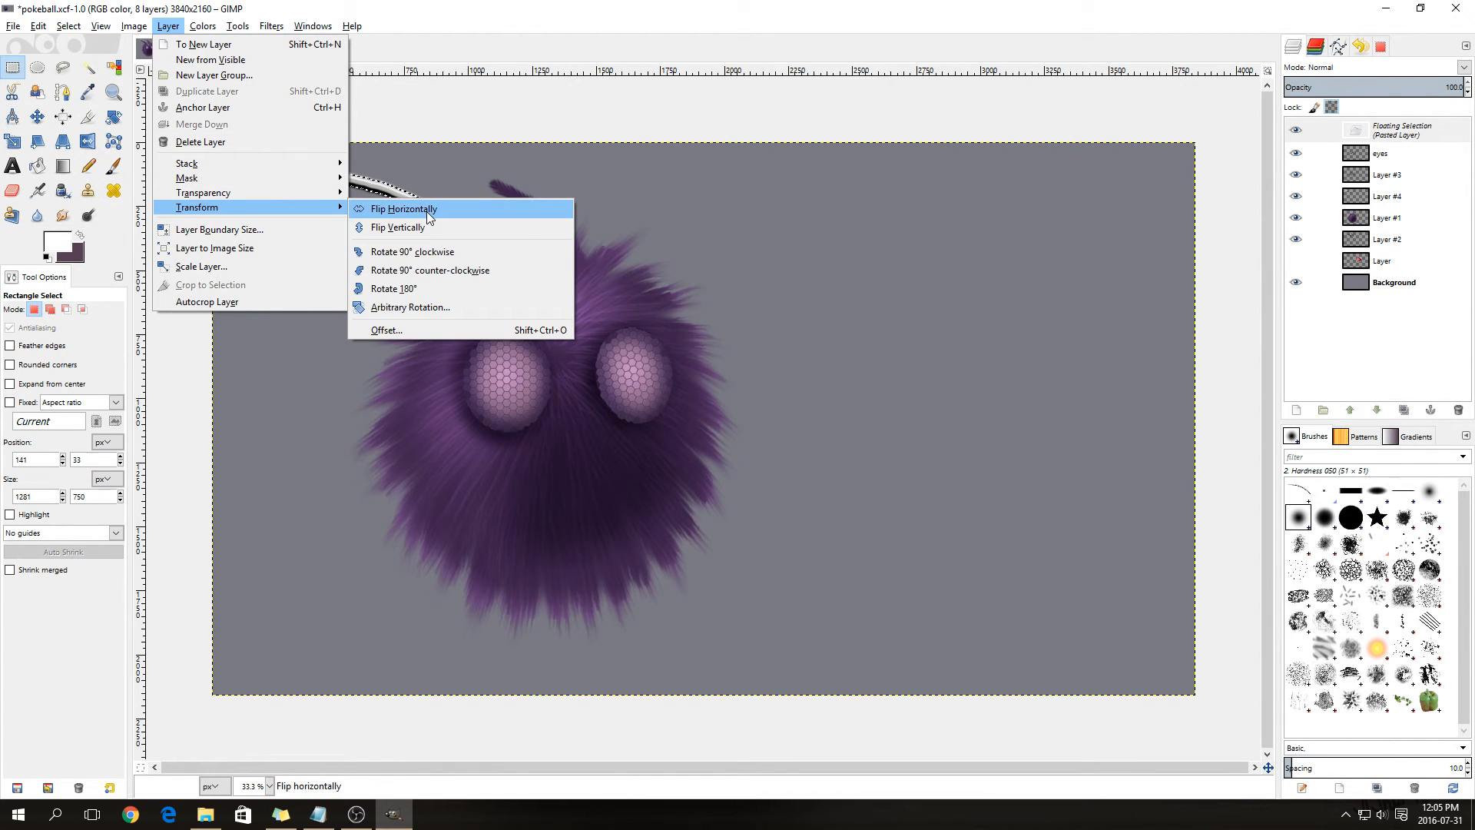
{"action": "left_click", "coordinate": [402, 209]}
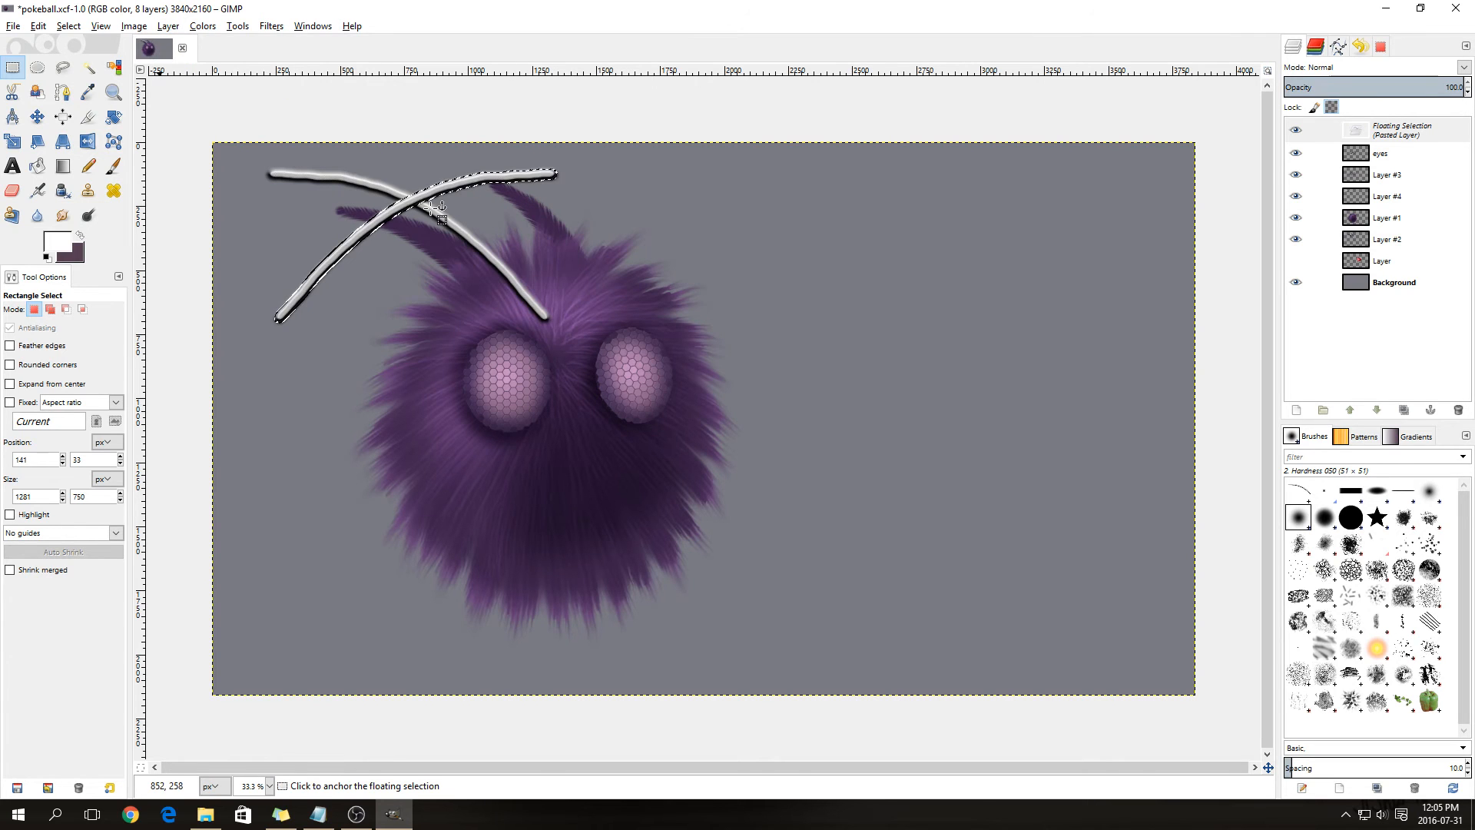
- Move the flipped stroke across the head so its lower end sits just above the right-hand eye, level with the original
{"action": "left_click", "coordinate": [37, 117]}
{"action": "left_click_drag", "start_coordinate": [330, 259], "coordinate": [636, 256]}
{"action": "left_click_drag", "start_coordinate": [639, 252], "coordinate": [639, 255]}
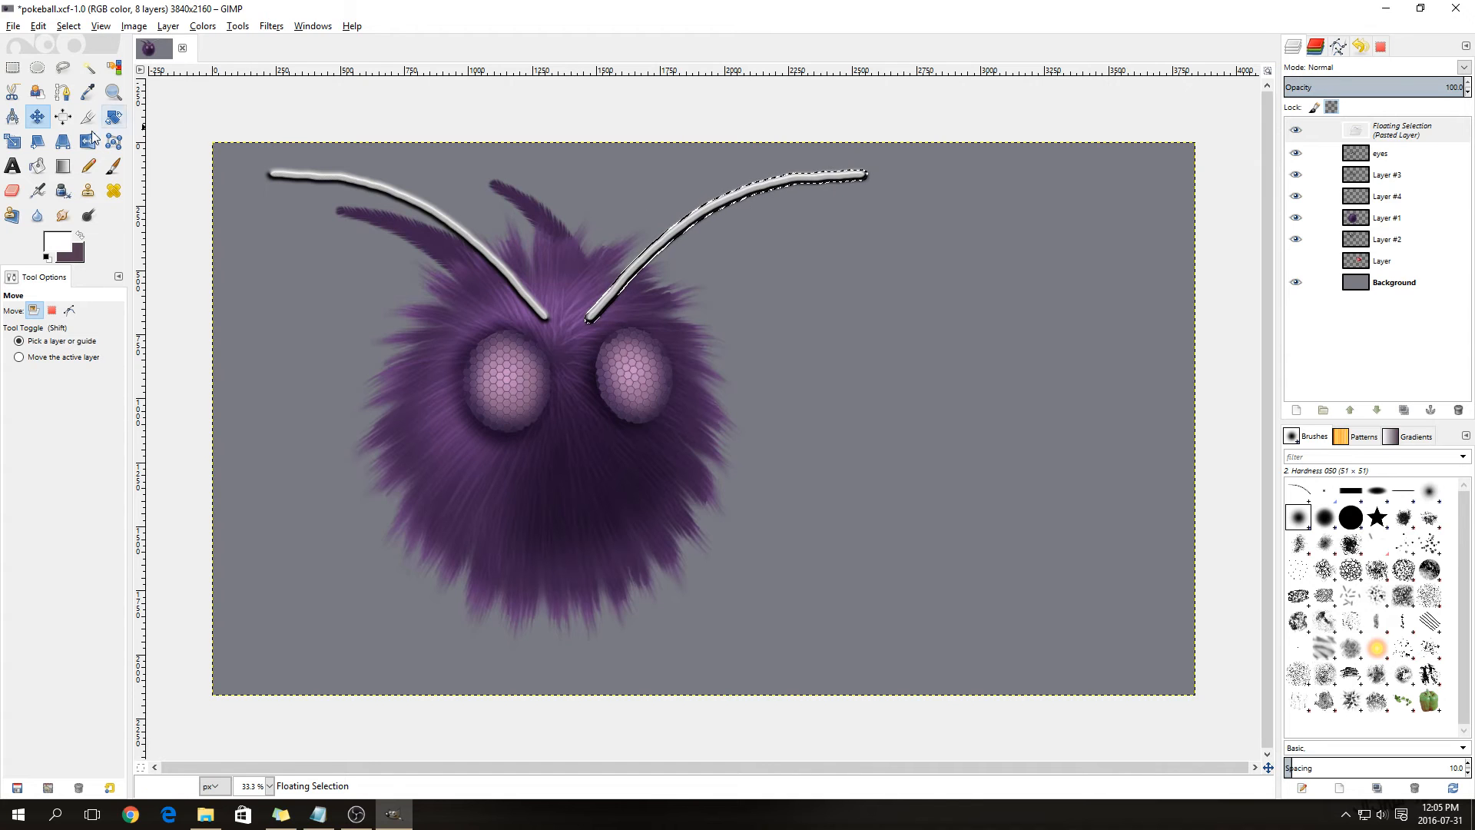
- Scale the flipped stroke narrower to 567 × 750 px
{"action": "left_click", "coordinate": [15, 142]}
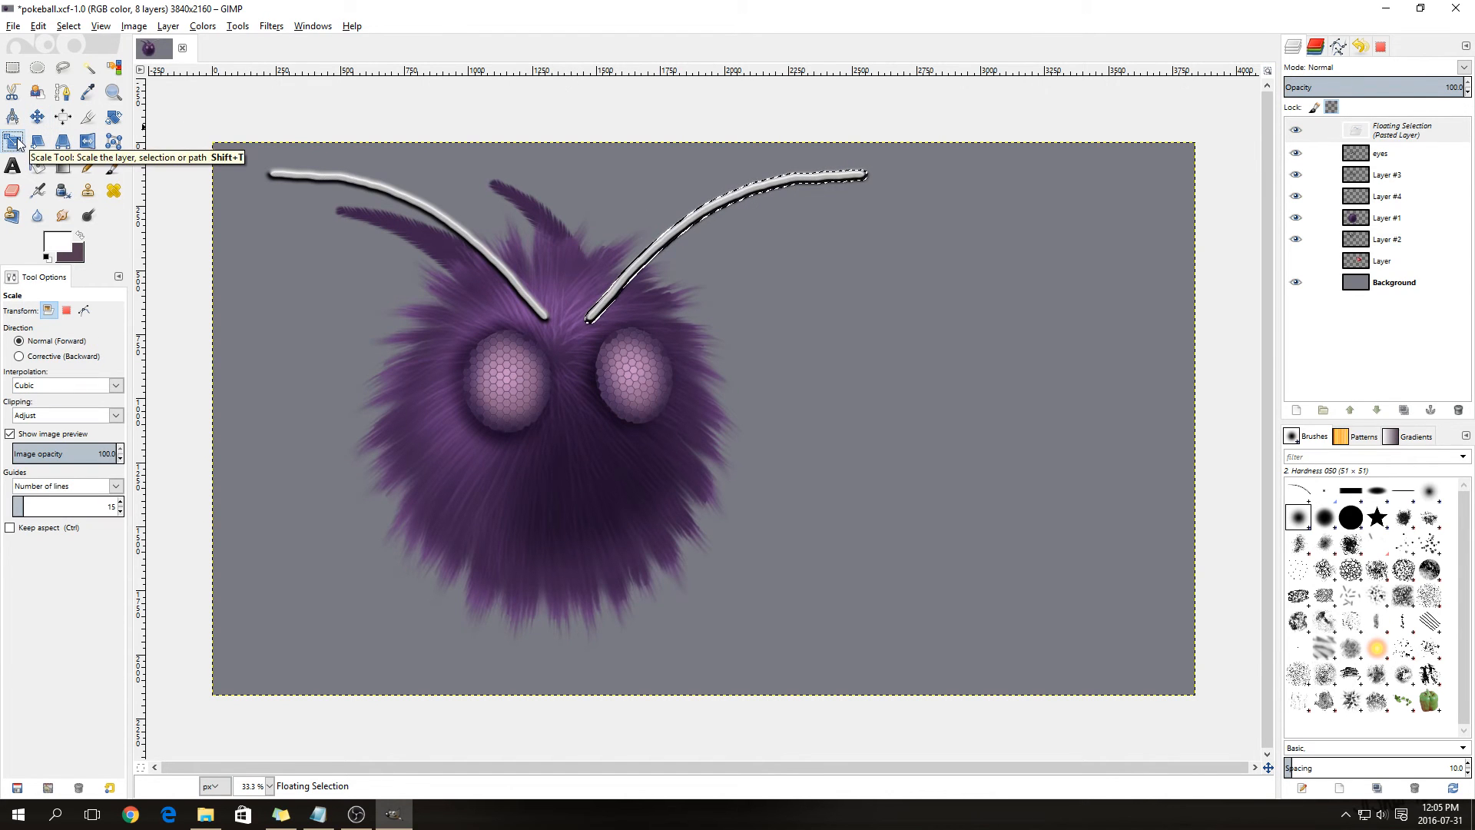
{"action": "left_click", "coordinate": [681, 247]}
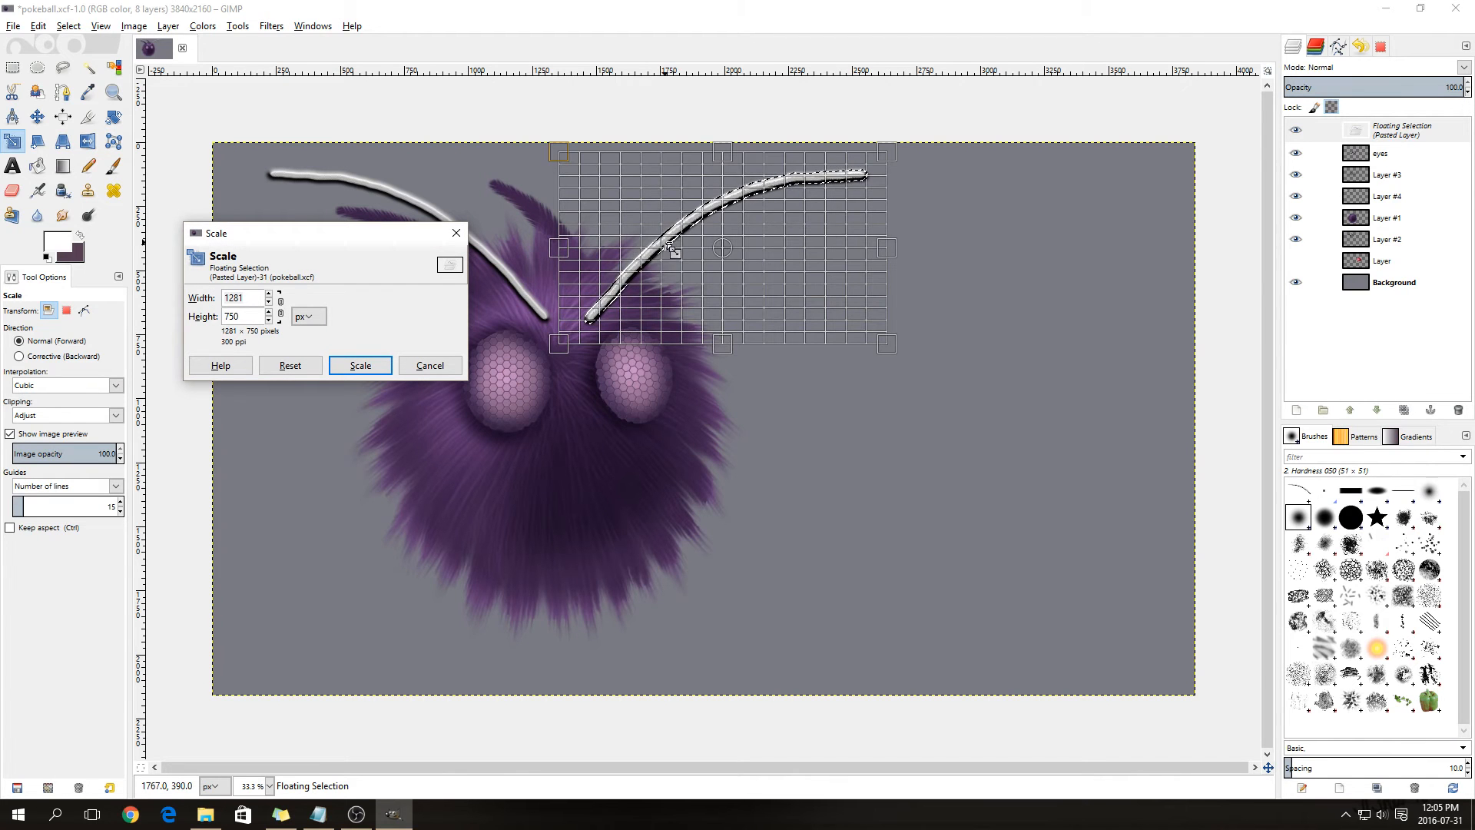
{"action": "left_click_drag", "start_coordinate": [886, 248], "coordinate": [691, 246]}
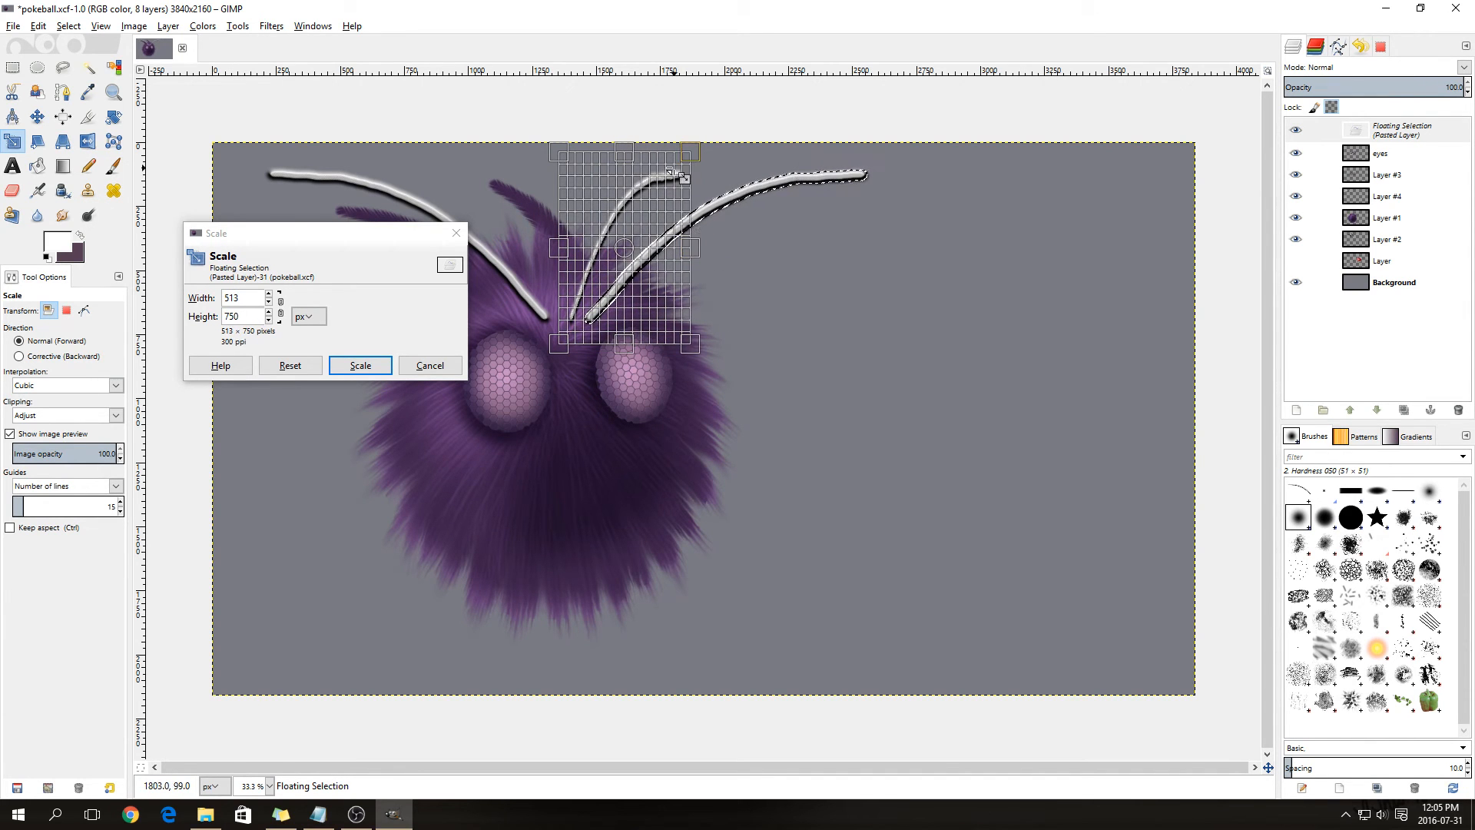
{"action": "left_click_drag", "start_coordinate": [688, 247], "coordinate": [702, 248]}
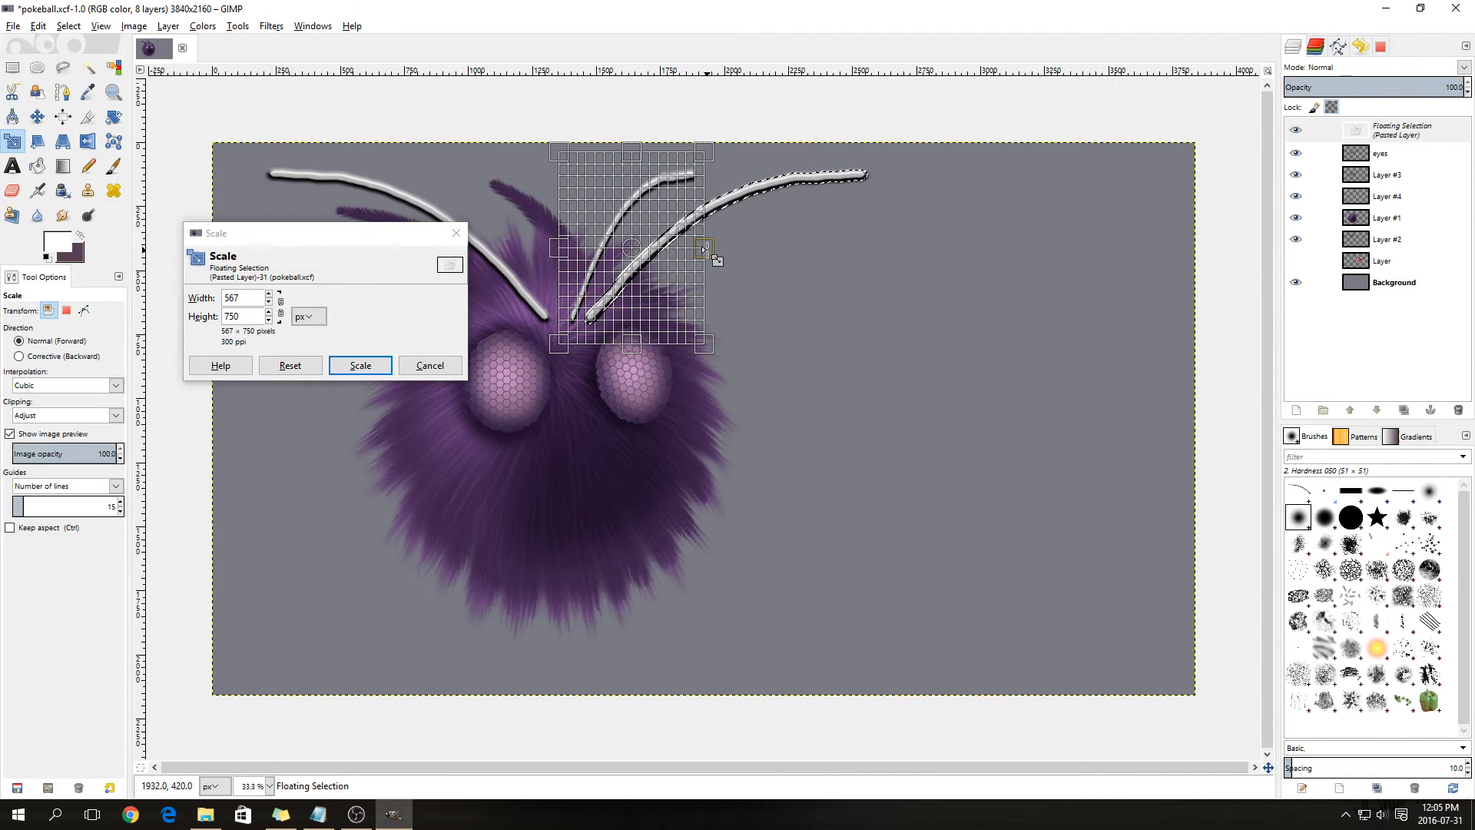
{"action": "left_click", "coordinate": [359, 367]}
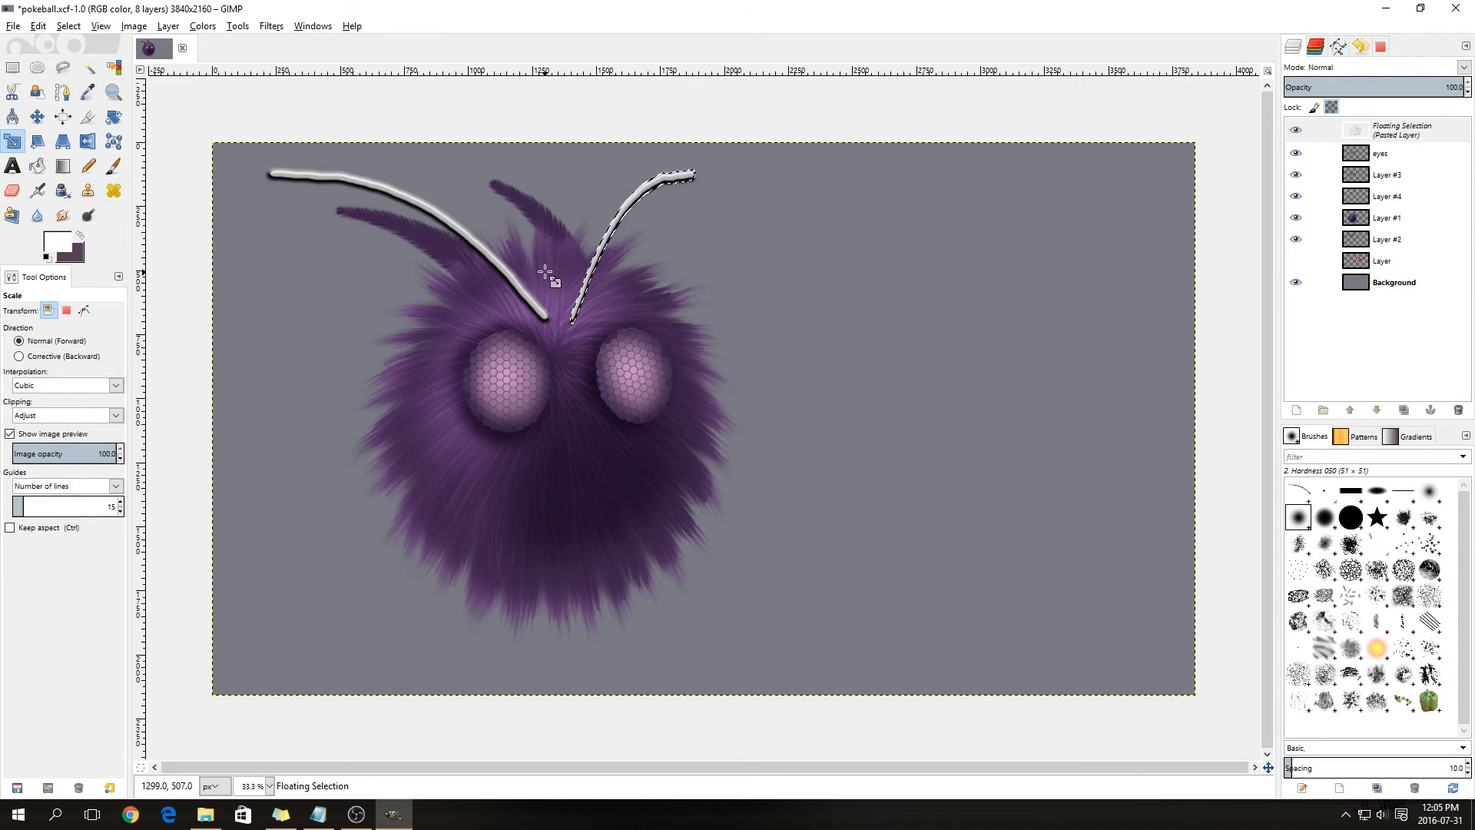
- Shift the narrowed stroke about 75 px toward the right-hand eye and anchor it to Layer #4
{"action": "left_click", "coordinate": [36, 119]}
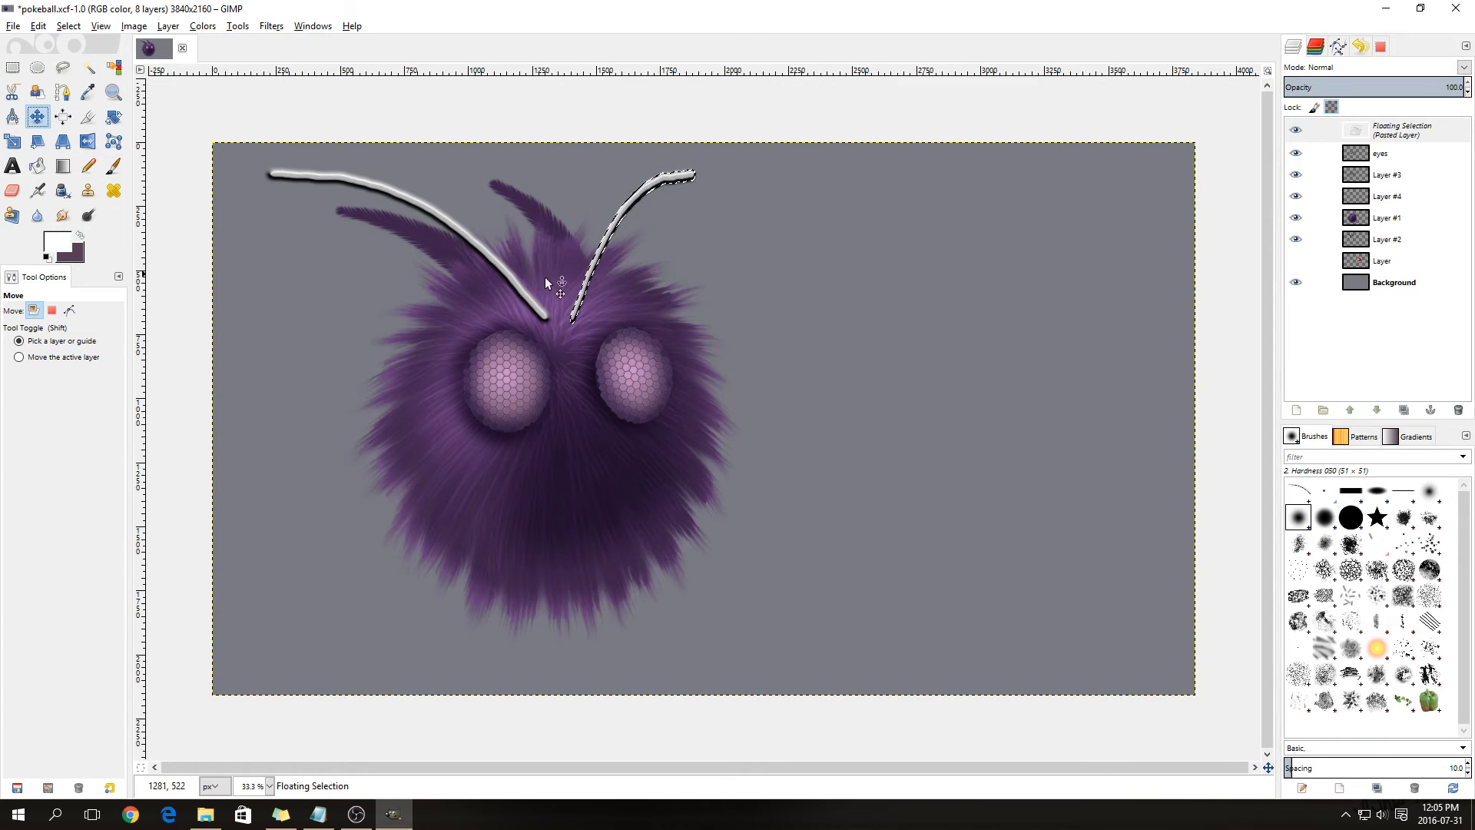
{"action": "left_click_drag", "start_coordinate": [583, 286], "coordinate": [598, 284]}
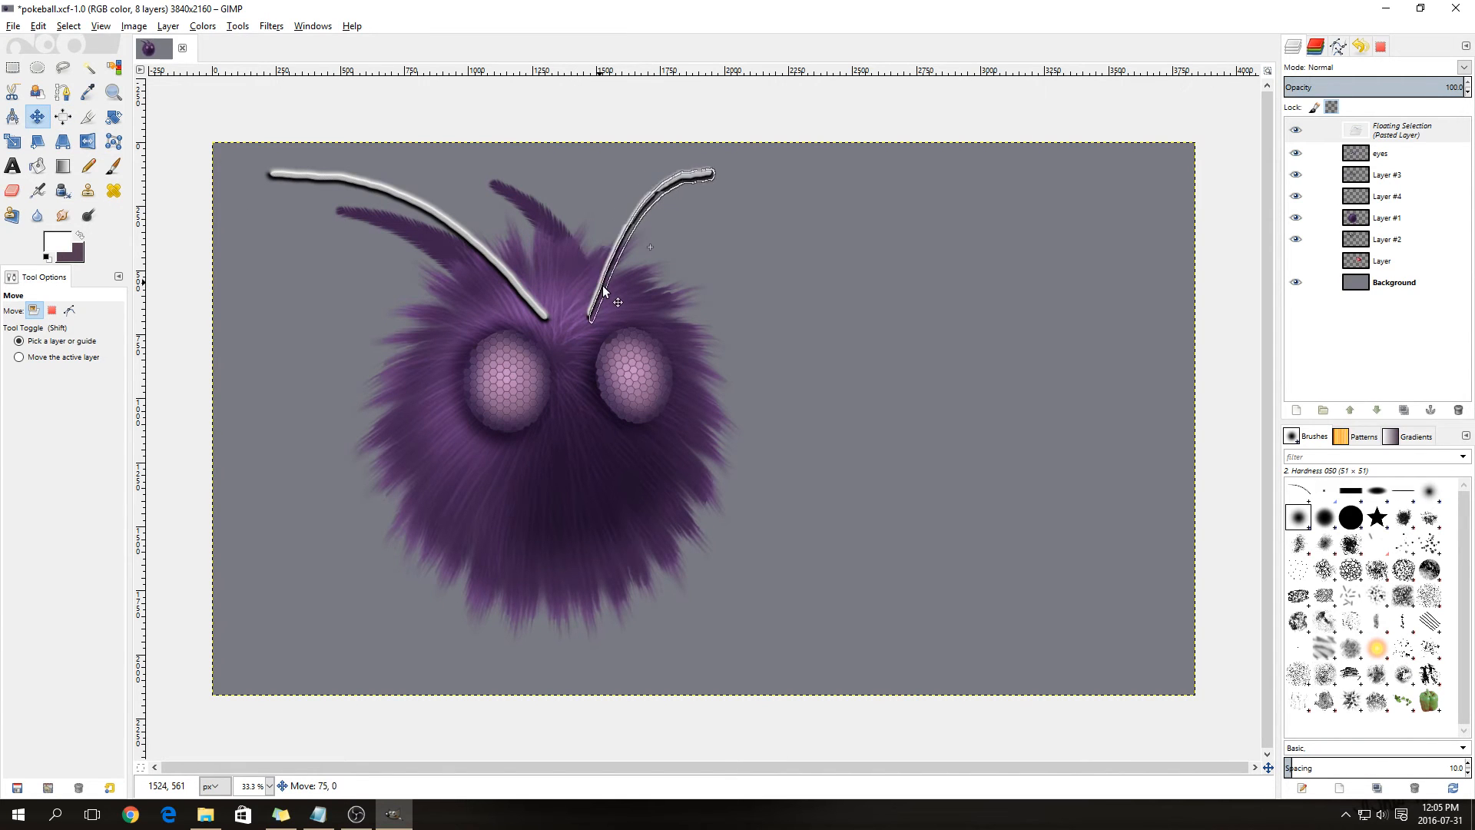
{"action": "key", "text": "ctrl+h"}
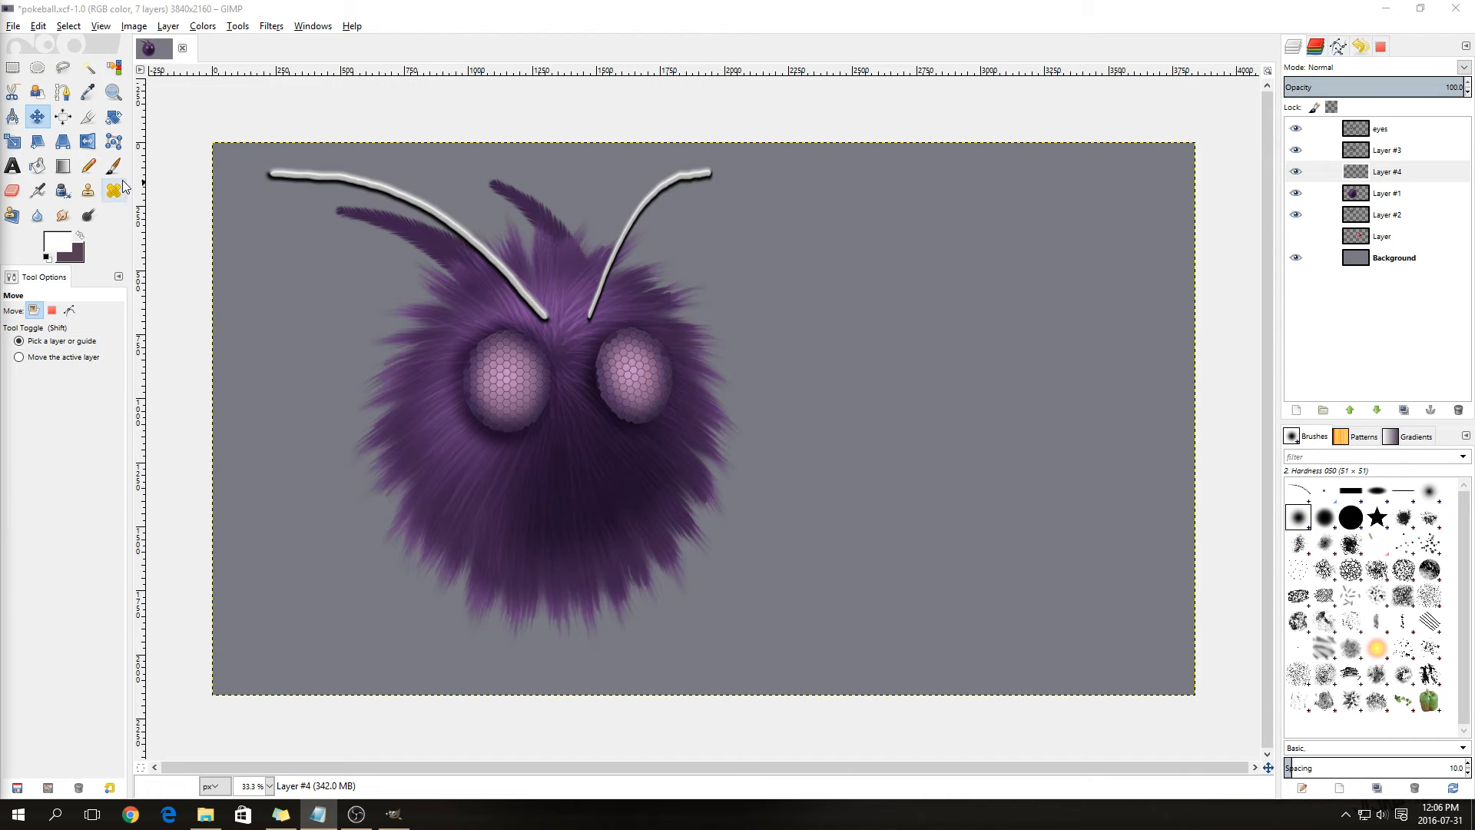
- Smudge the lower edge of the longer white stroke into short fur using the Bristles 01 brush at size 50 and rate 80
{"action": "left_click", "coordinate": [62, 216]}
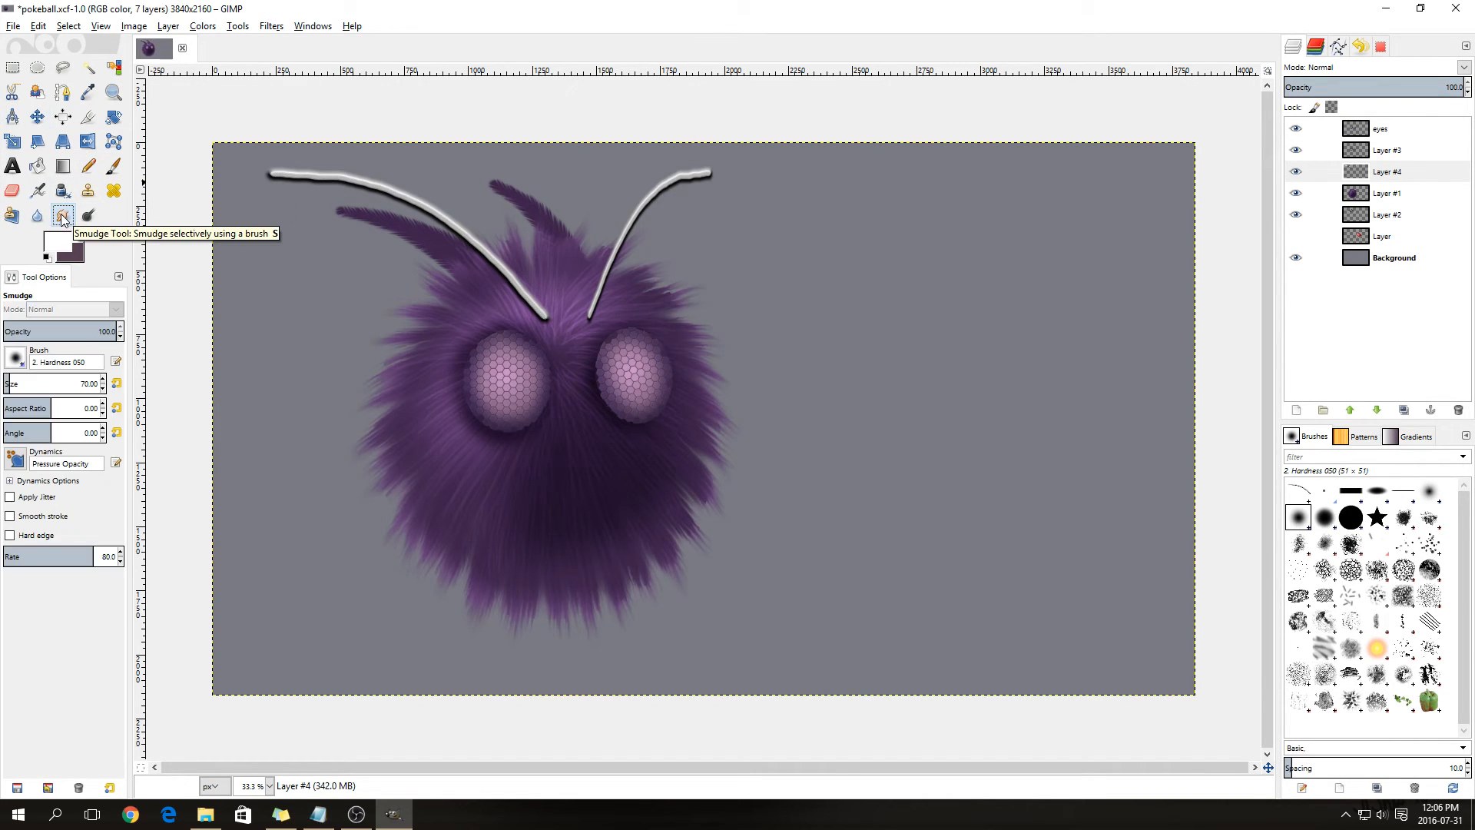
{"action": "double_click", "coordinate": [87, 384]}
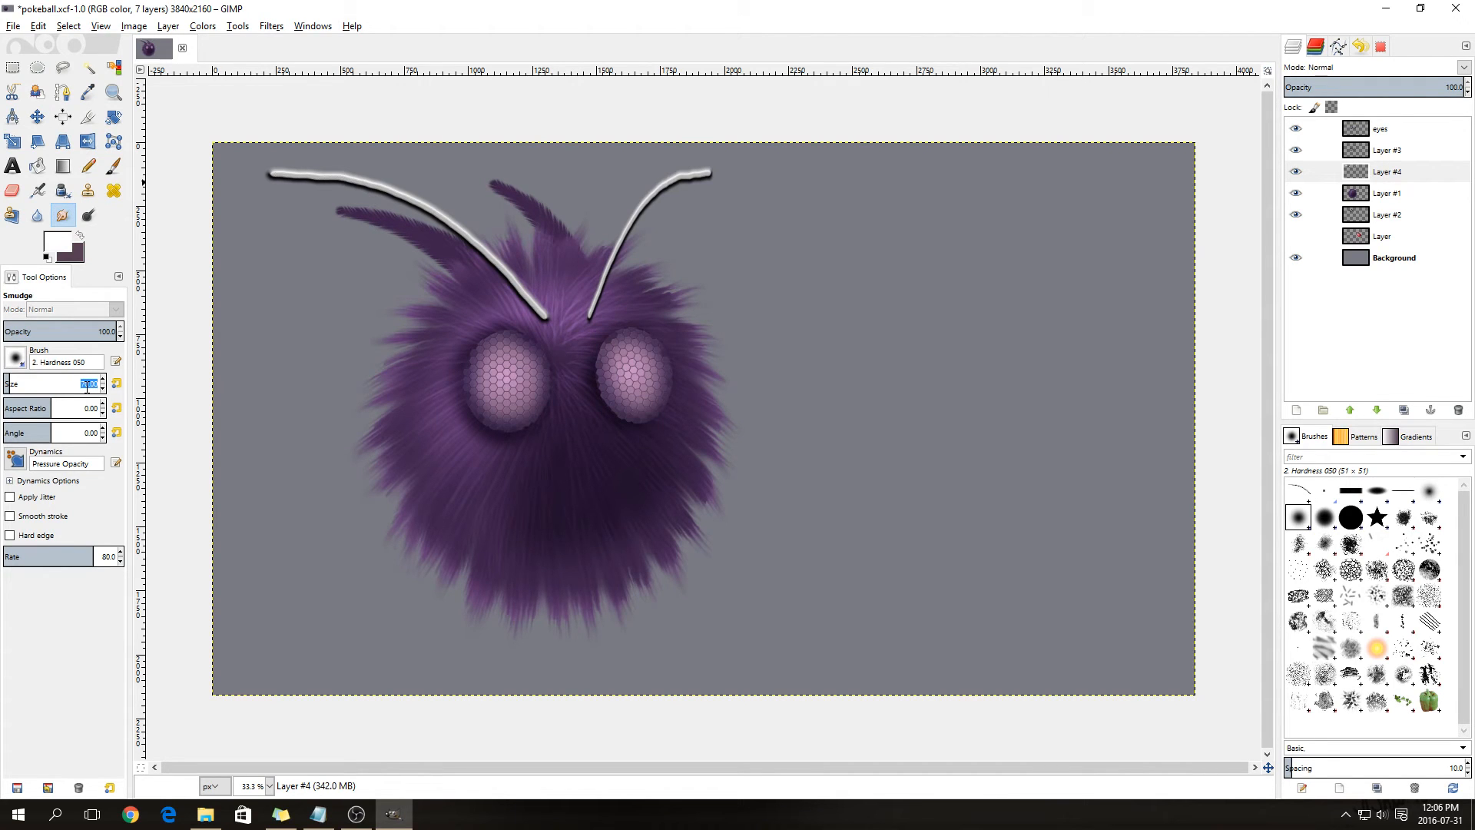
{"action": "left_click", "coordinate": [15, 358]}
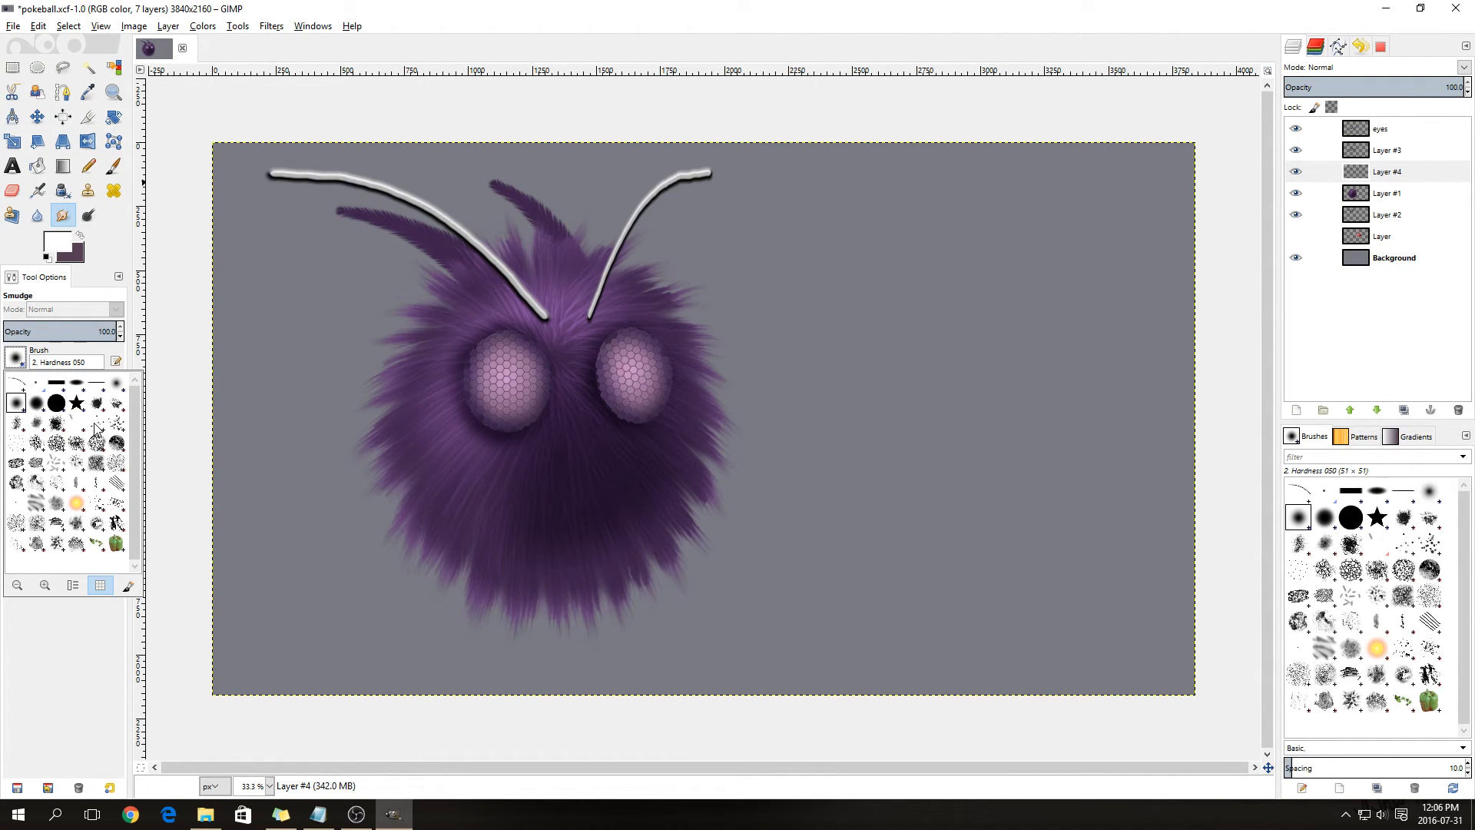
{"action": "left_click", "coordinate": [96, 425]}
{"action": "scroll", "coordinate": [290, 172], "scroll_direction": "up", "scroll_amount": 2}
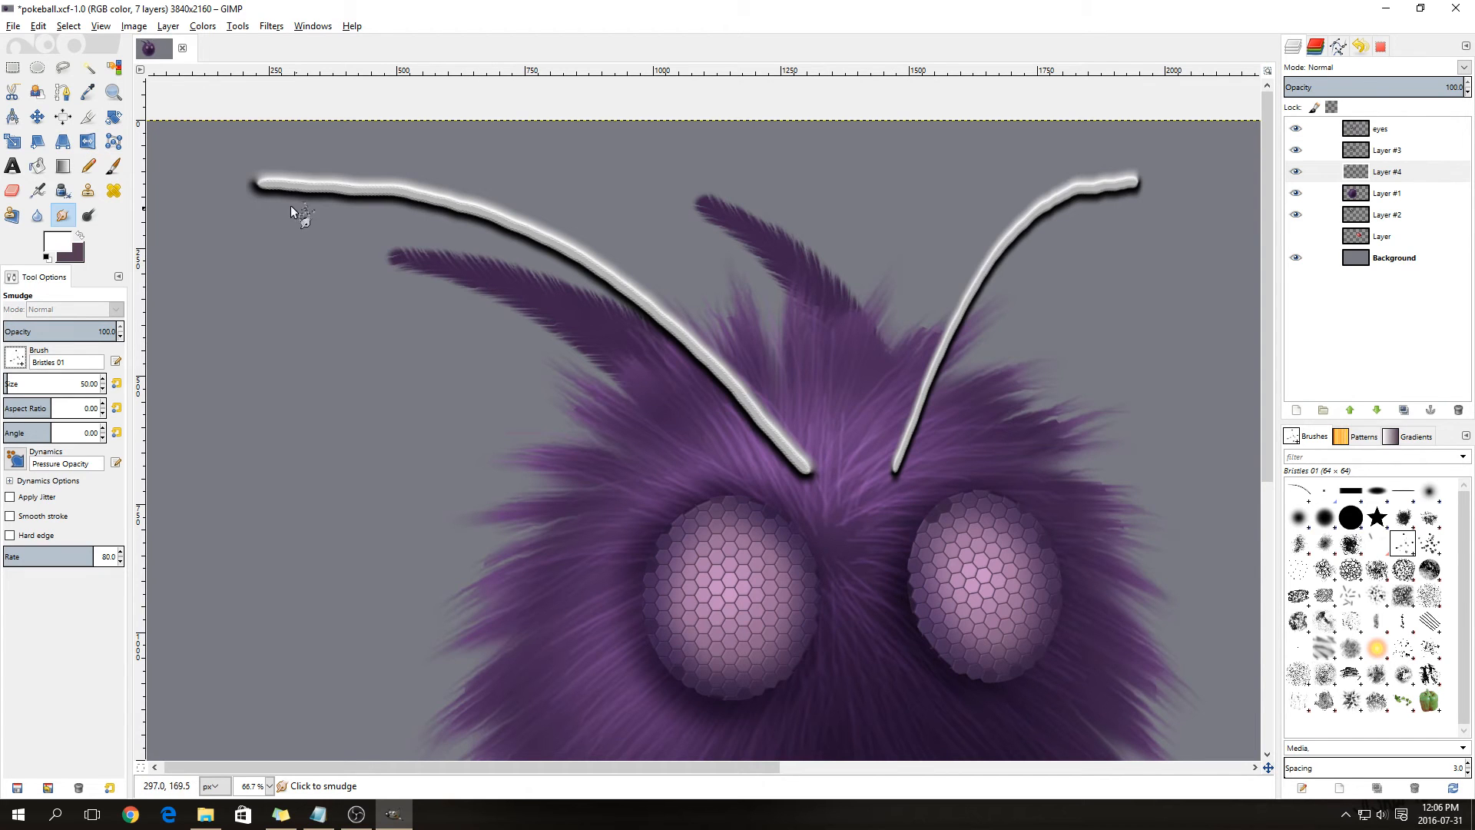
{"action": "left_click_drag", "start_coordinate": [244, 197], "coordinate": [265, 191]}
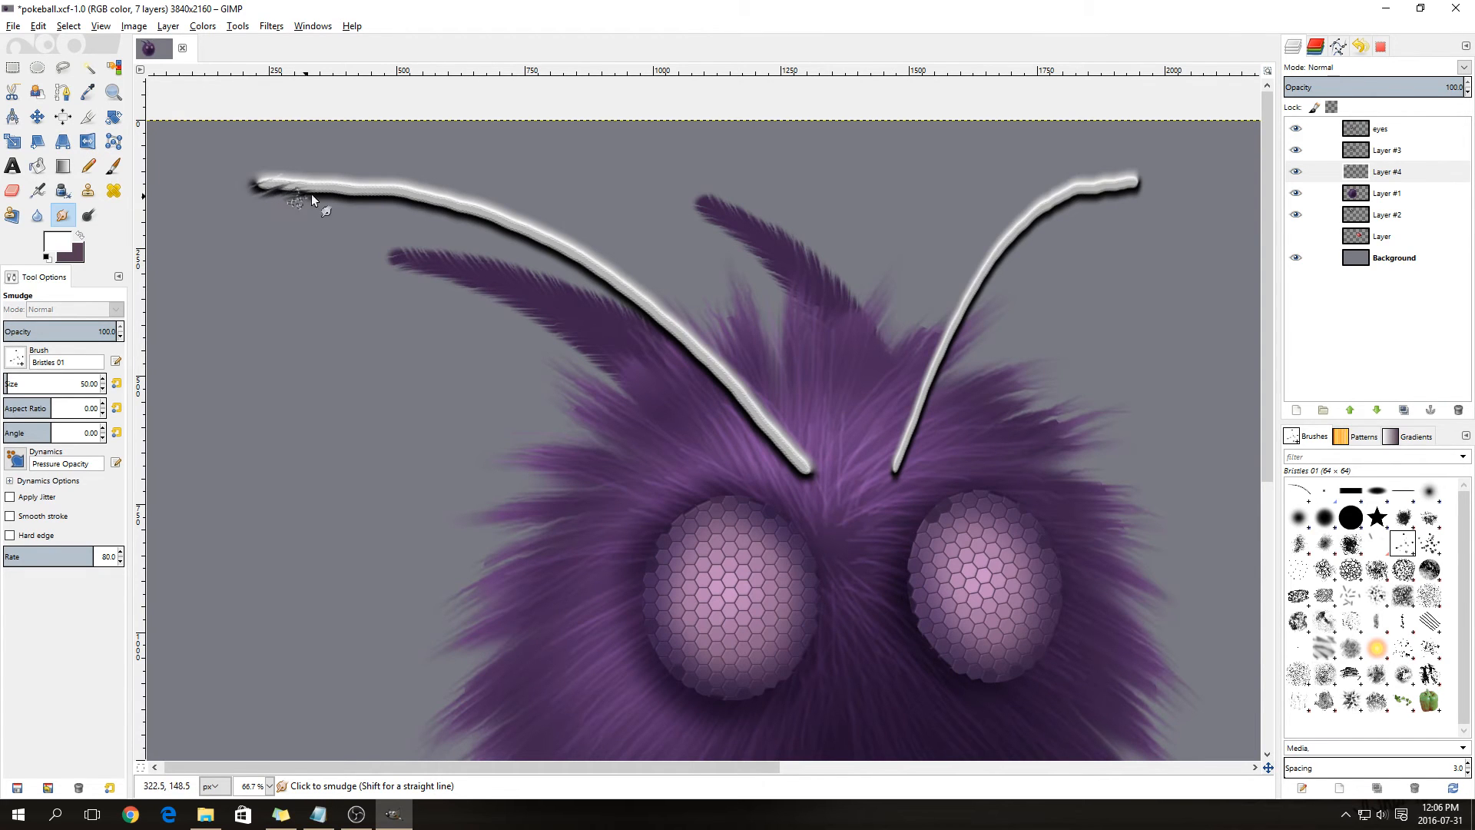
{"action": "mouse_move", "coordinate": [408, 198]}
{"action": "left_mouse_down"}
{"action": "mouse_move", "coordinate": [353, 221]}
{"action": "mouse_move", "coordinate": [429, 201]}
{"action": "mouse_move", "coordinate": [378, 222]}
{"action": "mouse_move", "coordinate": [413, 218]}
{"action": "left_mouse_up"}
{"action": "mouse_move", "coordinate": [467, 215]}
{"action": "left_mouse_down"}
{"action": "mouse_move", "coordinate": [405, 230]}
{"action": "mouse_move", "coordinate": [467, 229]}
{"action": "left_mouse_up"}
{"action": "left_click_drag", "start_coordinate": [590, 255], "coordinate": [526, 265]}
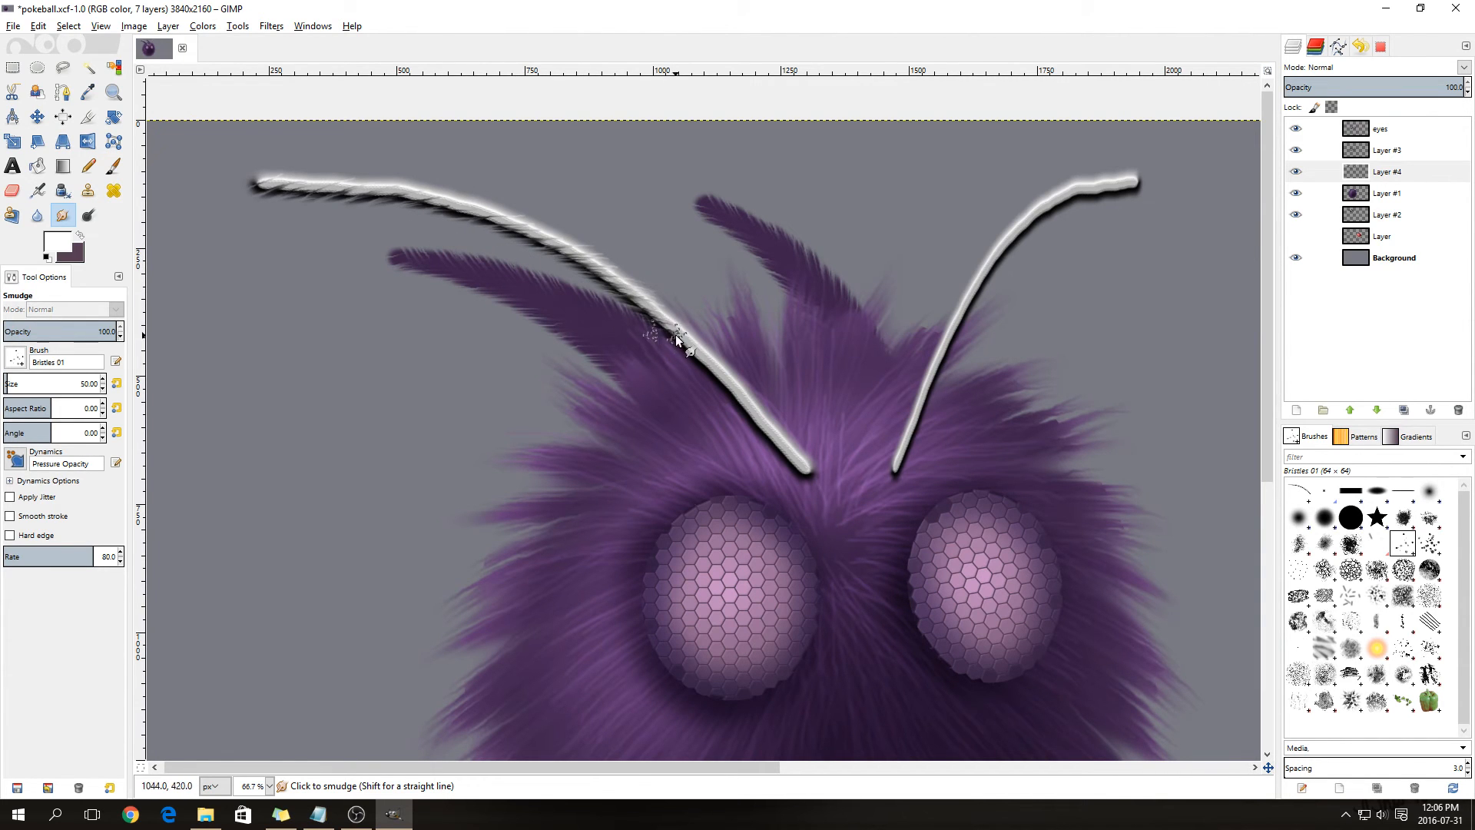
{"action": "mouse_move", "coordinate": [725, 375]}
{"action": "left_mouse_down"}
{"action": "mouse_move", "coordinate": [687, 380]}
{"action": "mouse_move", "coordinate": [758, 421]}
{"action": "mouse_move", "coordinate": [729, 424]}
{"action": "mouse_move", "coordinate": [737, 444]}
{"action": "mouse_move", "coordinate": [771, 470]}
{"action": "left_mouse_up"}
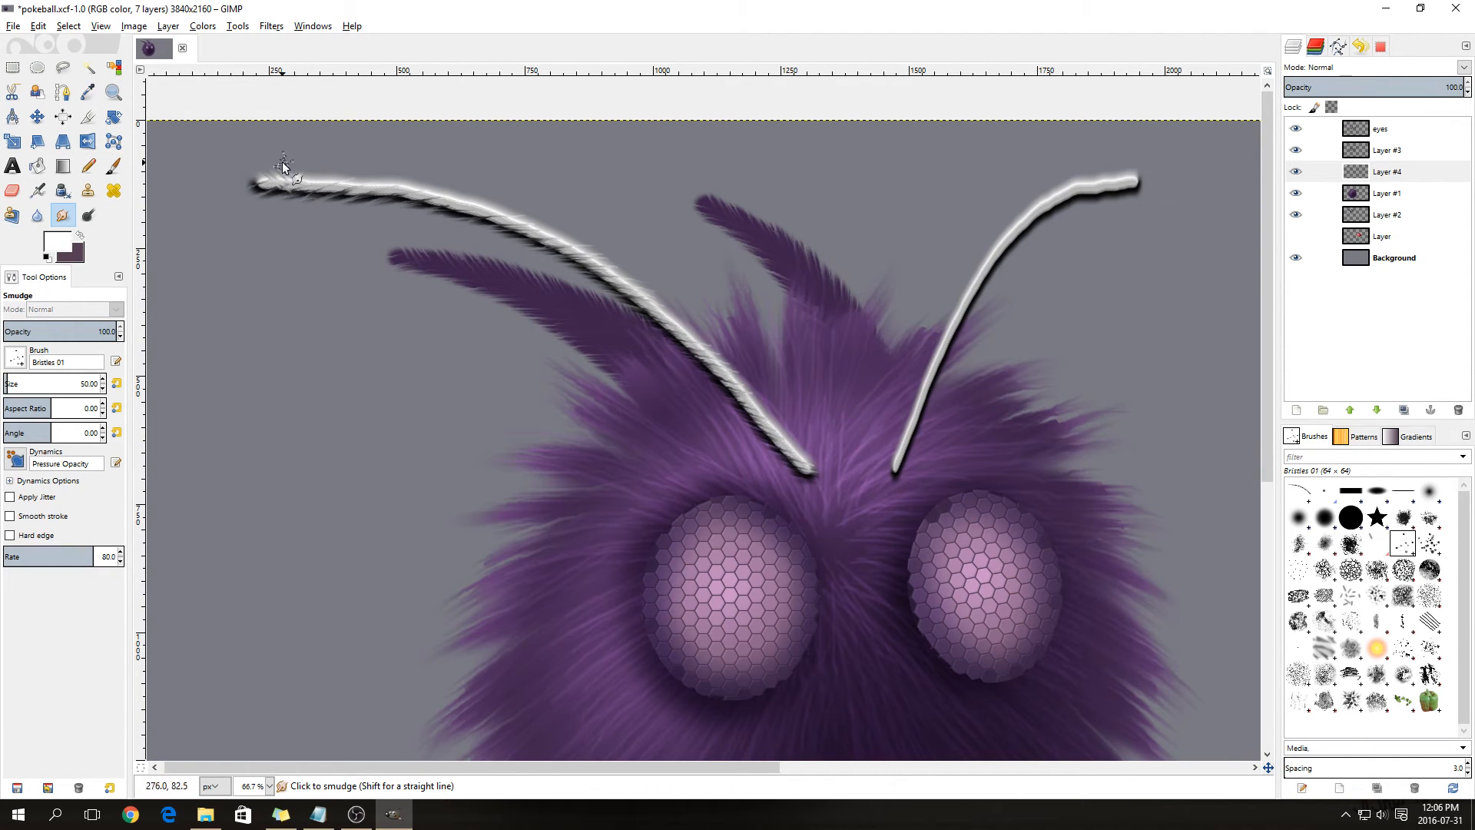
- Smudge the upper edge of the longer white stroke and the full length of the shorter white stroke into matching fur
{"action": "left_click_drag", "start_coordinate": [400, 187], "coordinate": [474, 189]}
{"action": "mouse_move", "coordinate": [549, 217]}
{"action": "left_mouse_down"}
{"action": "mouse_move", "coordinate": [572, 248]}
{"action": "mouse_move", "coordinate": [624, 256]}
{"action": "left_mouse_up"}
{"action": "left_click_drag", "start_coordinate": [665, 301], "coordinate": [785, 421]}
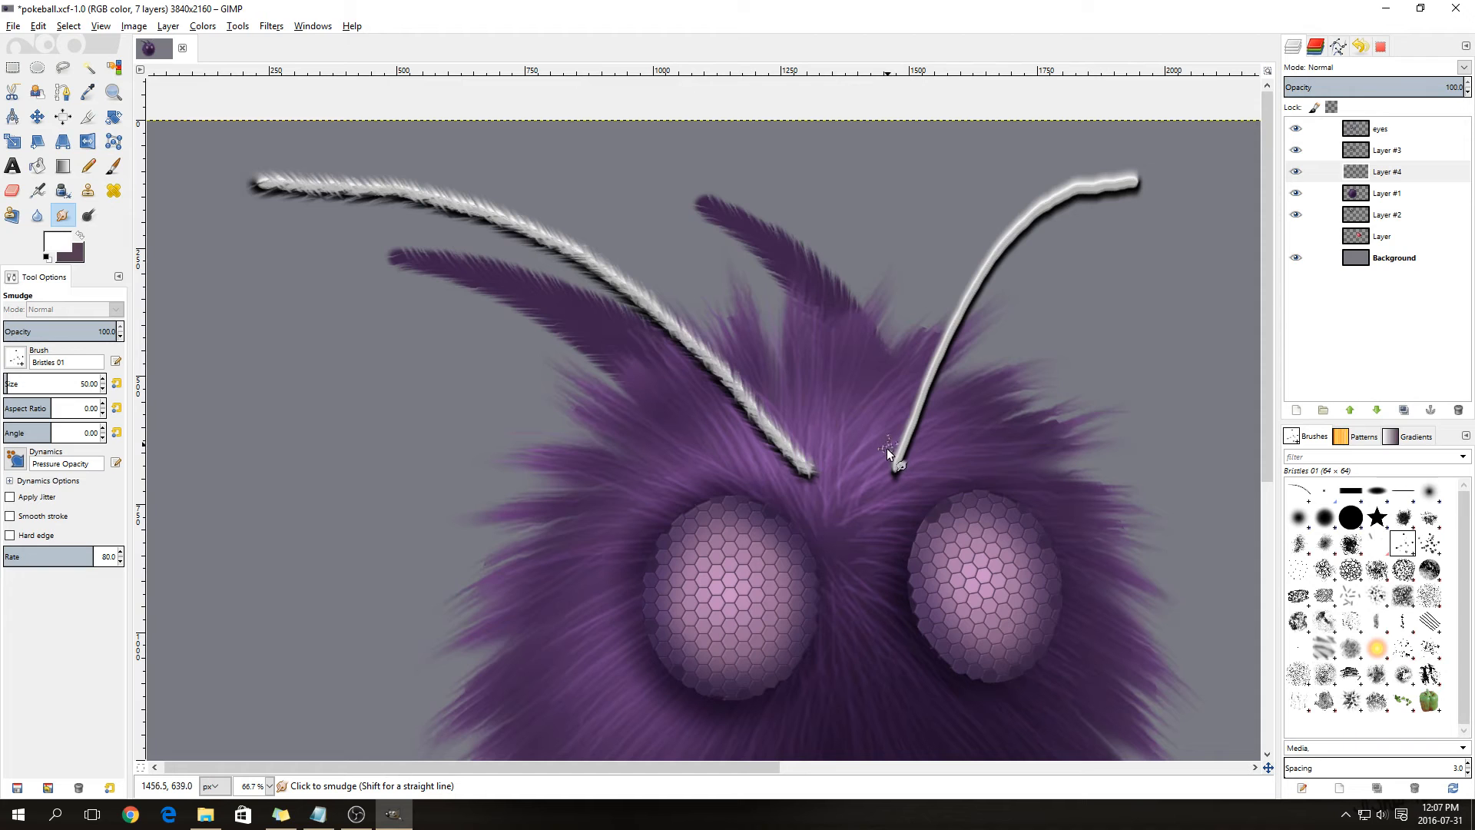
{"action": "left_click_drag", "start_coordinate": [894, 467], "coordinate": [906, 417]}
{"action": "left_click_drag", "start_coordinate": [1103, 186], "coordinate": [1137, 173]}
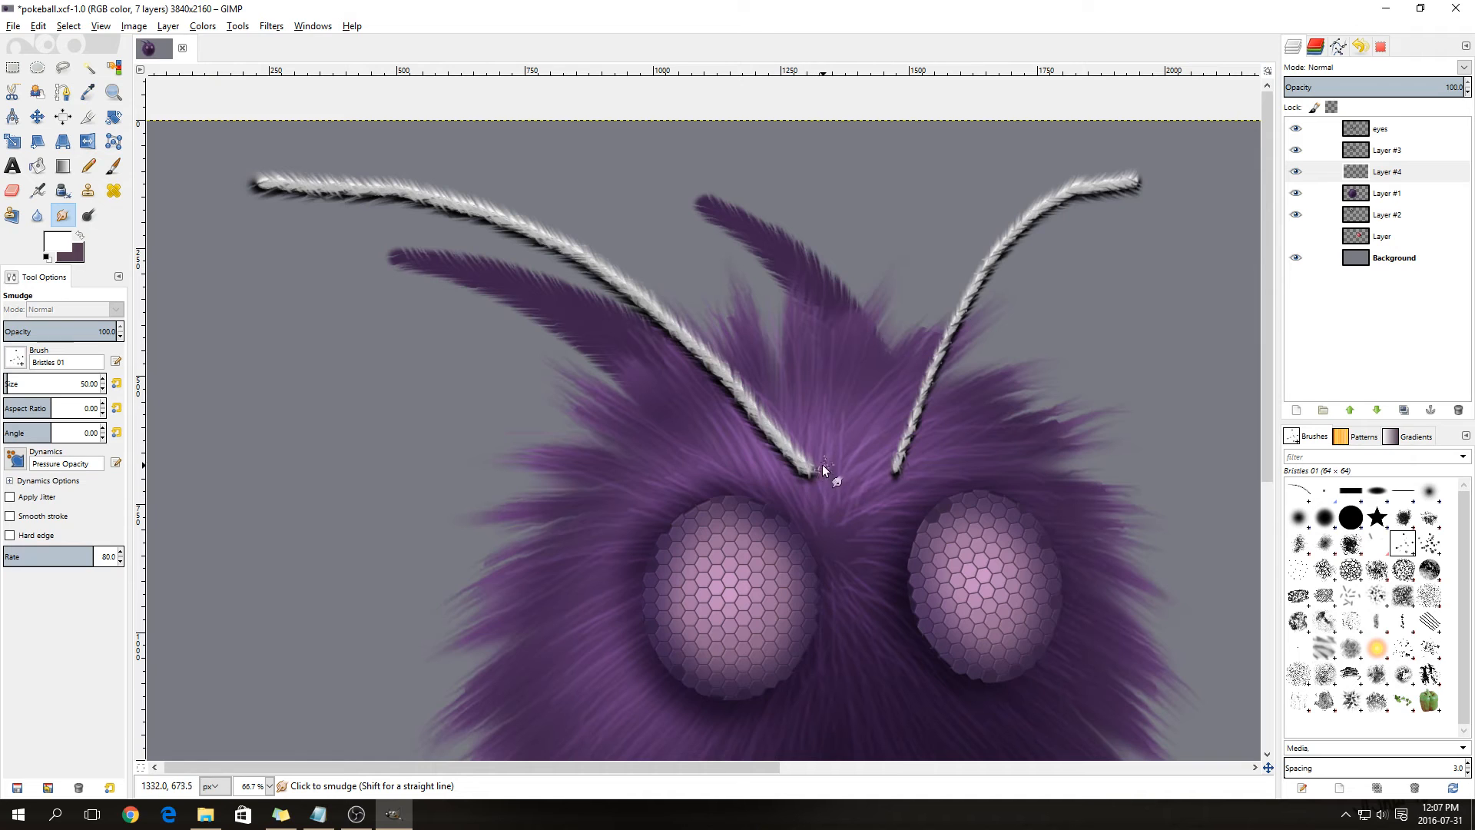
- Smudge the lower ends of both white antennae so they blend into the purple head fur
{"action": "left_click_drag", "start_coordinate": [801, 463], "coordinate": [814, 483]}
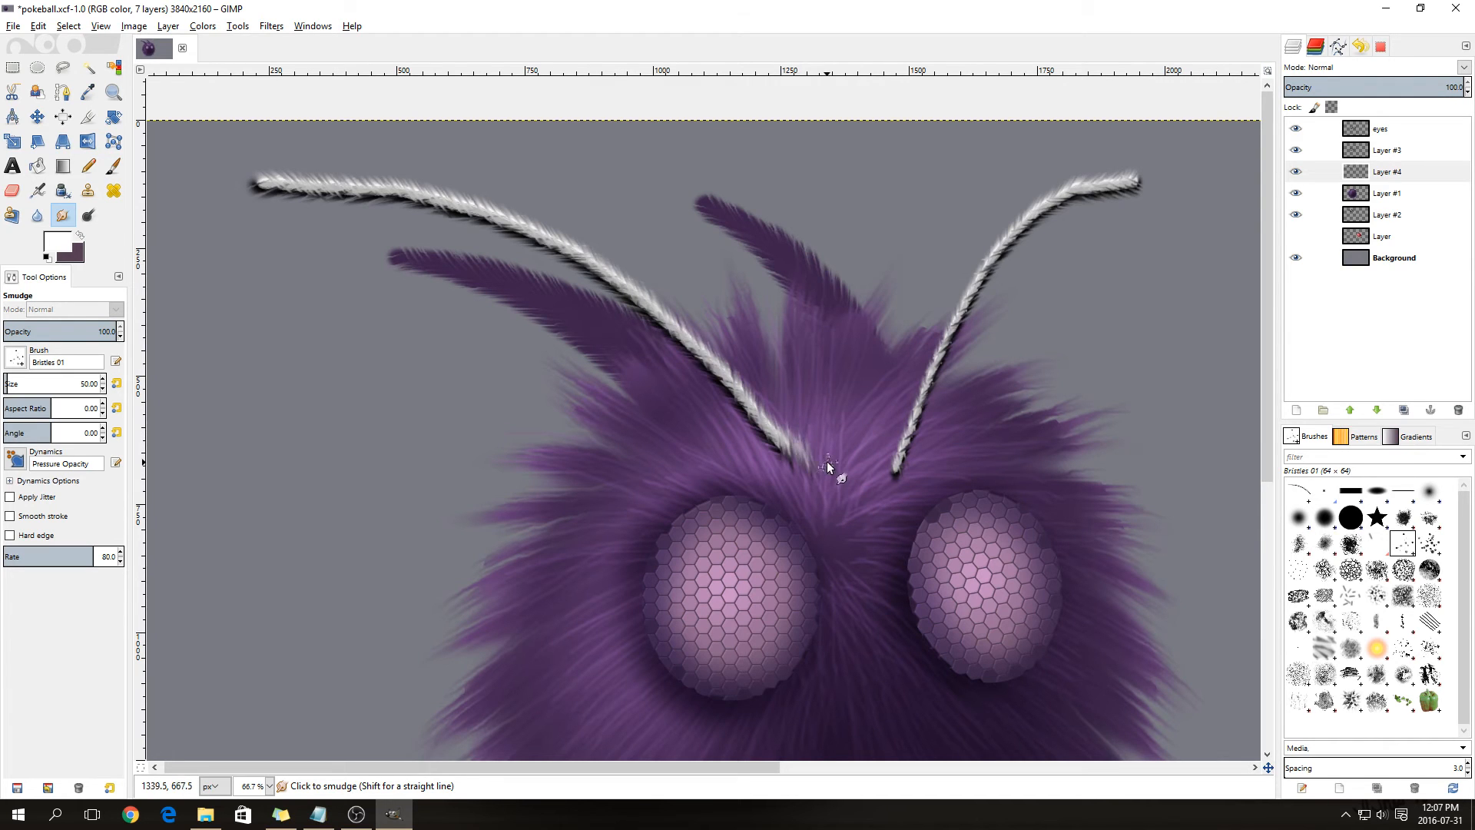
{"action": "left_click_drag", "start_coordinate": [804, 457], "coordinate": [817, 497]}
{"action": "left_click_drag", "start_coordinate": [785, 418], "coordinate": [801, 502]}
{"action": "left_click_drag", "start_coordinate": [897, 431], "coordinate": [893, 479]}
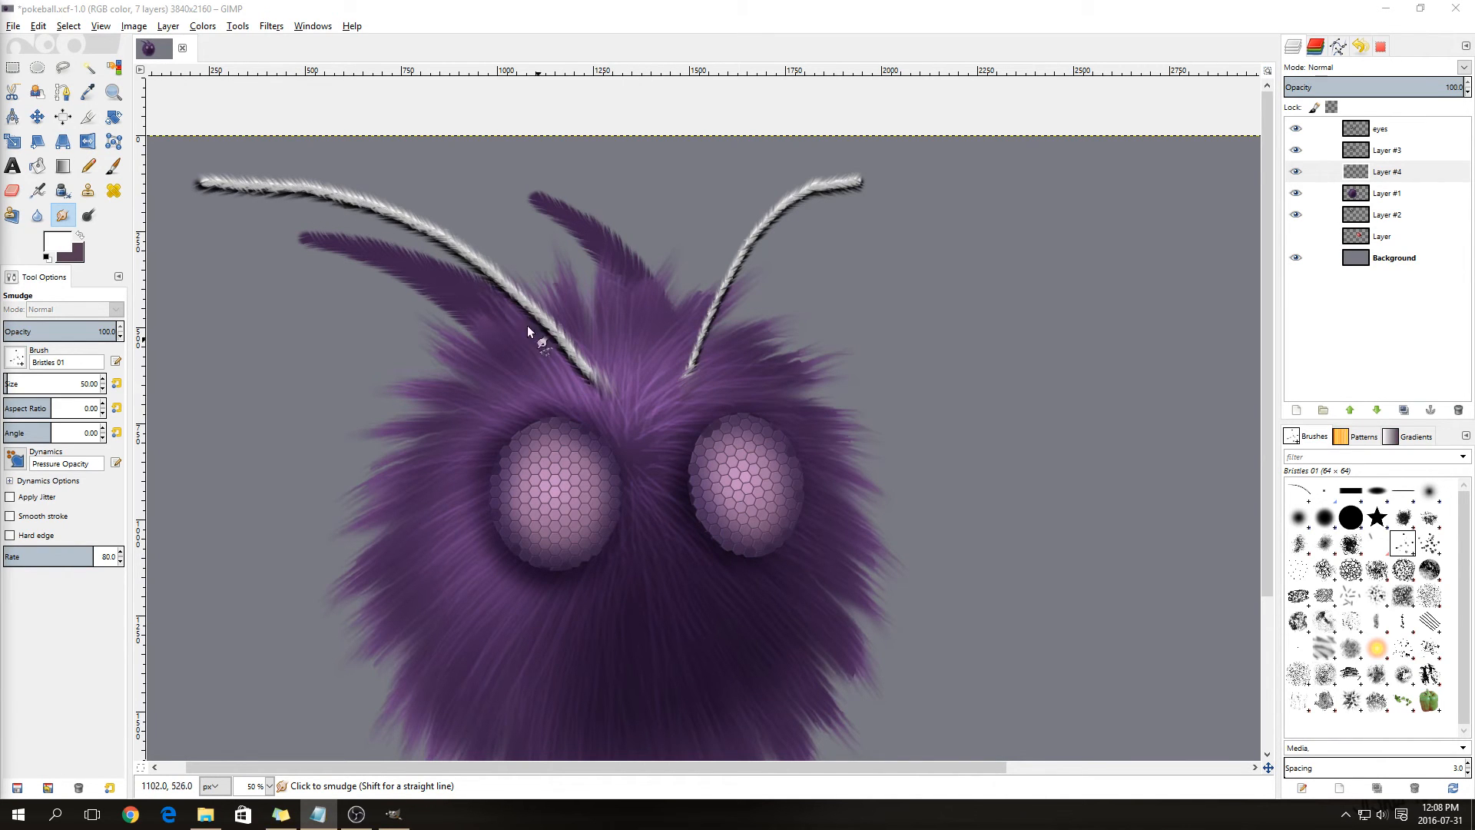
- Lighten the antenna layer's shadows with Levels by raising the low output level to 80
{"action": "left_click", "coordinate": [204, 26]}
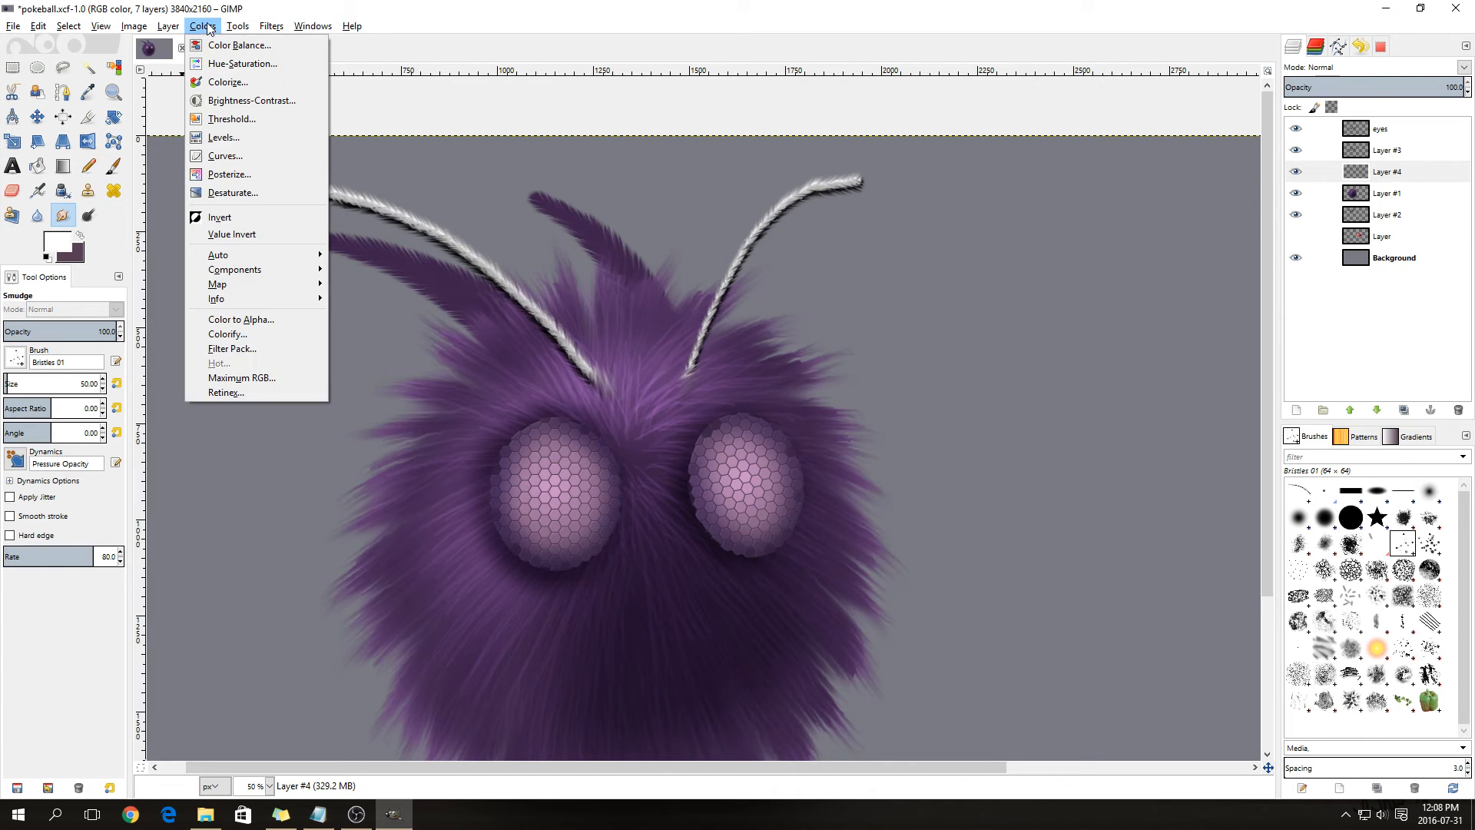
{"action": "left_click", "coordinate": [222, 138]}
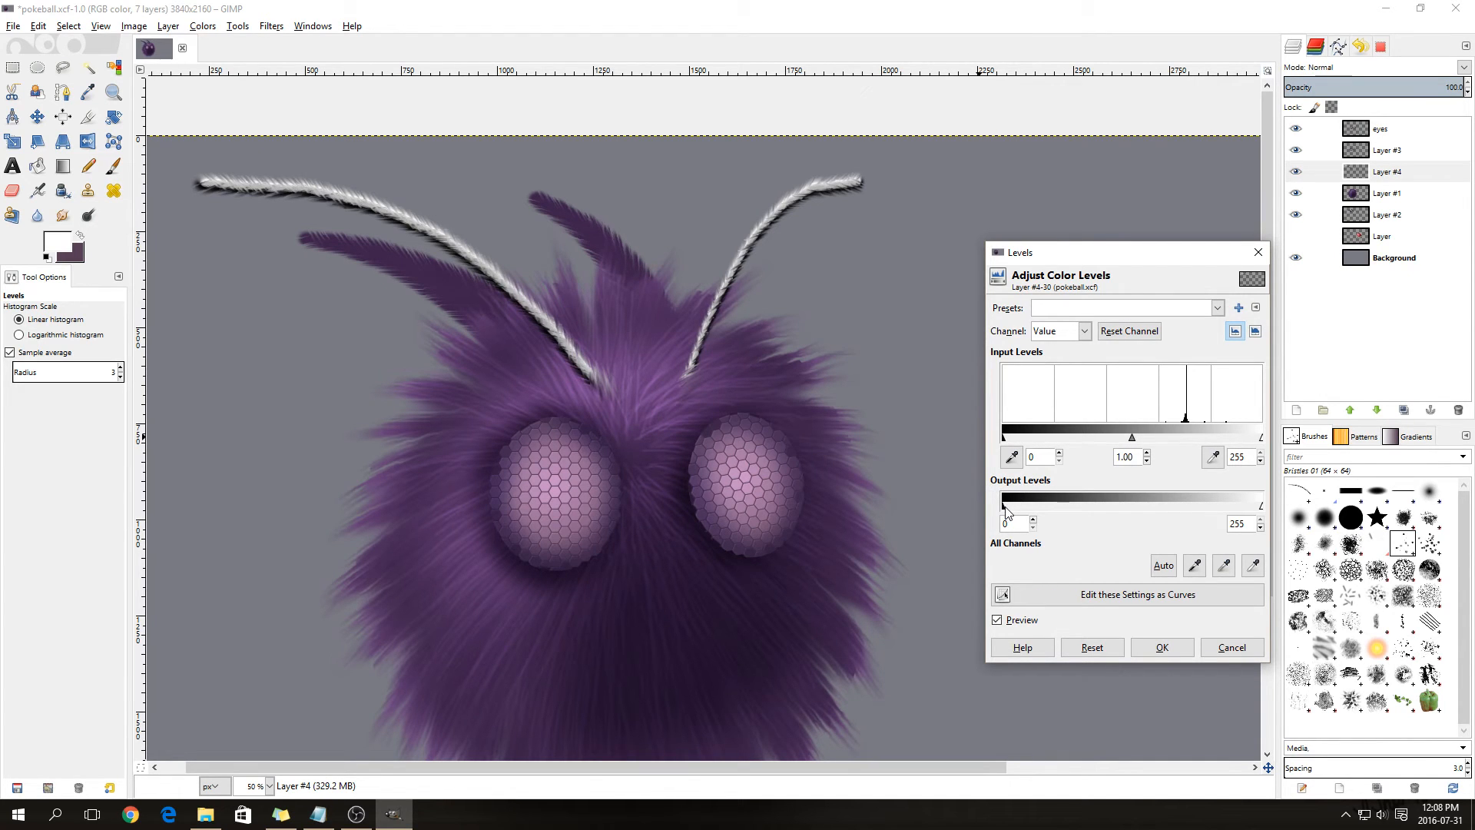
{"action": "left_click_drag", "start_coordinate": [1005, 510], "coordinate": [1084, 508]}
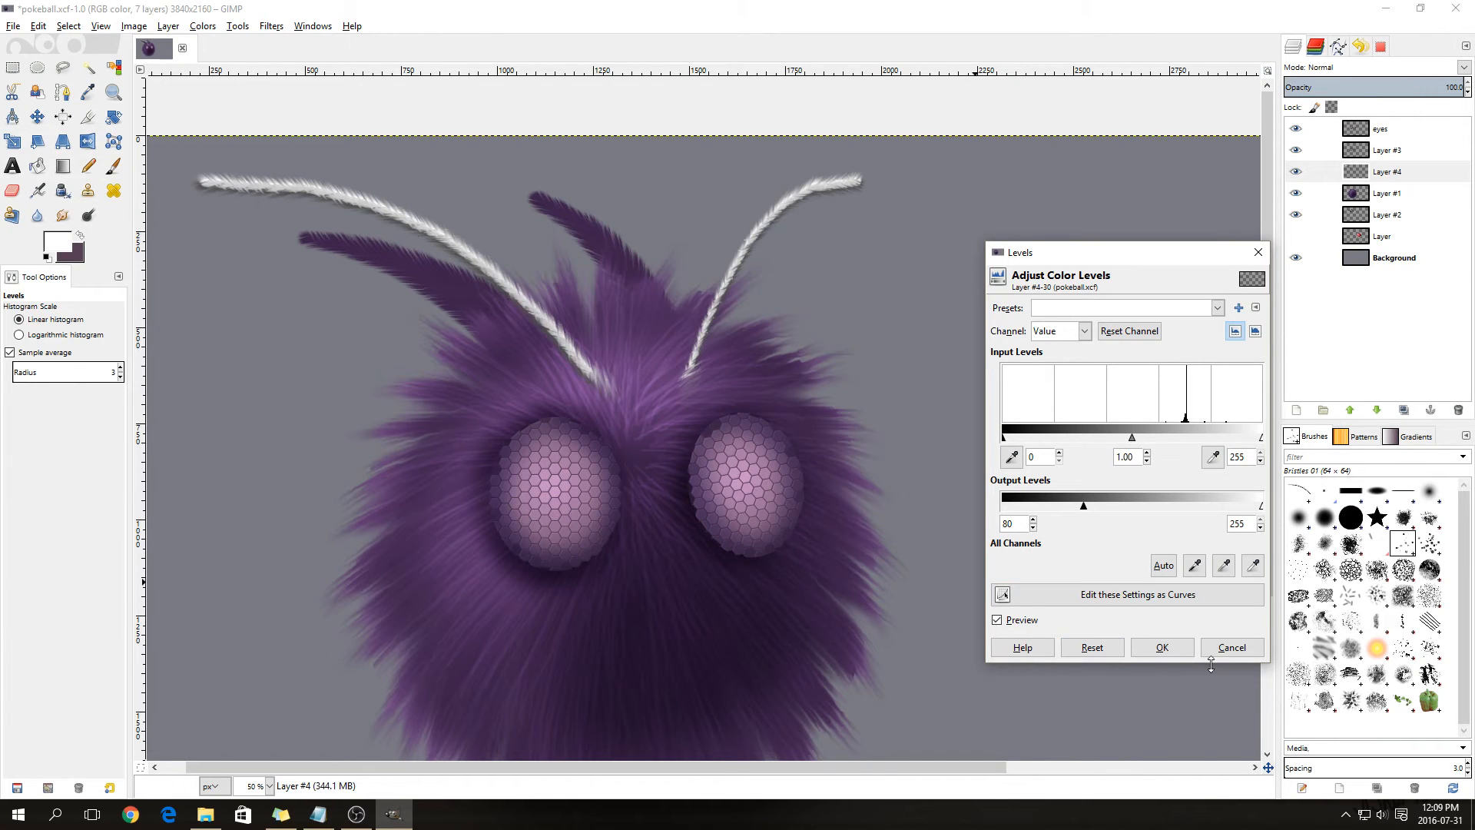
{"action": "left_click", "coordinate": [1168, 649]}
{"action": "key", "text": "alt+Tab"}
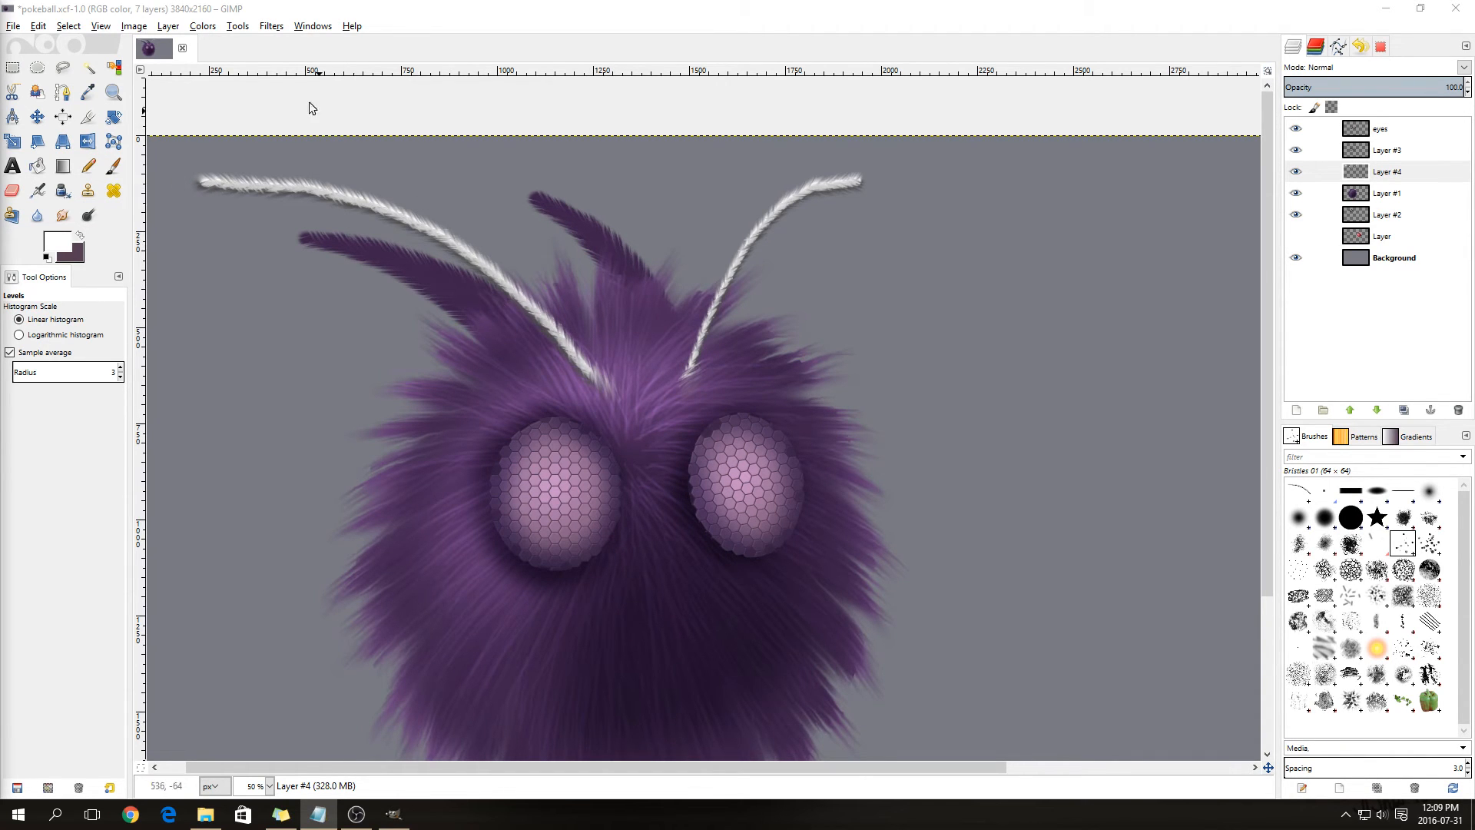
- Colorize the antennae with a hue of 260 and a saturation of 10
{"action": "left_click", "coordinate": [202, 27]}
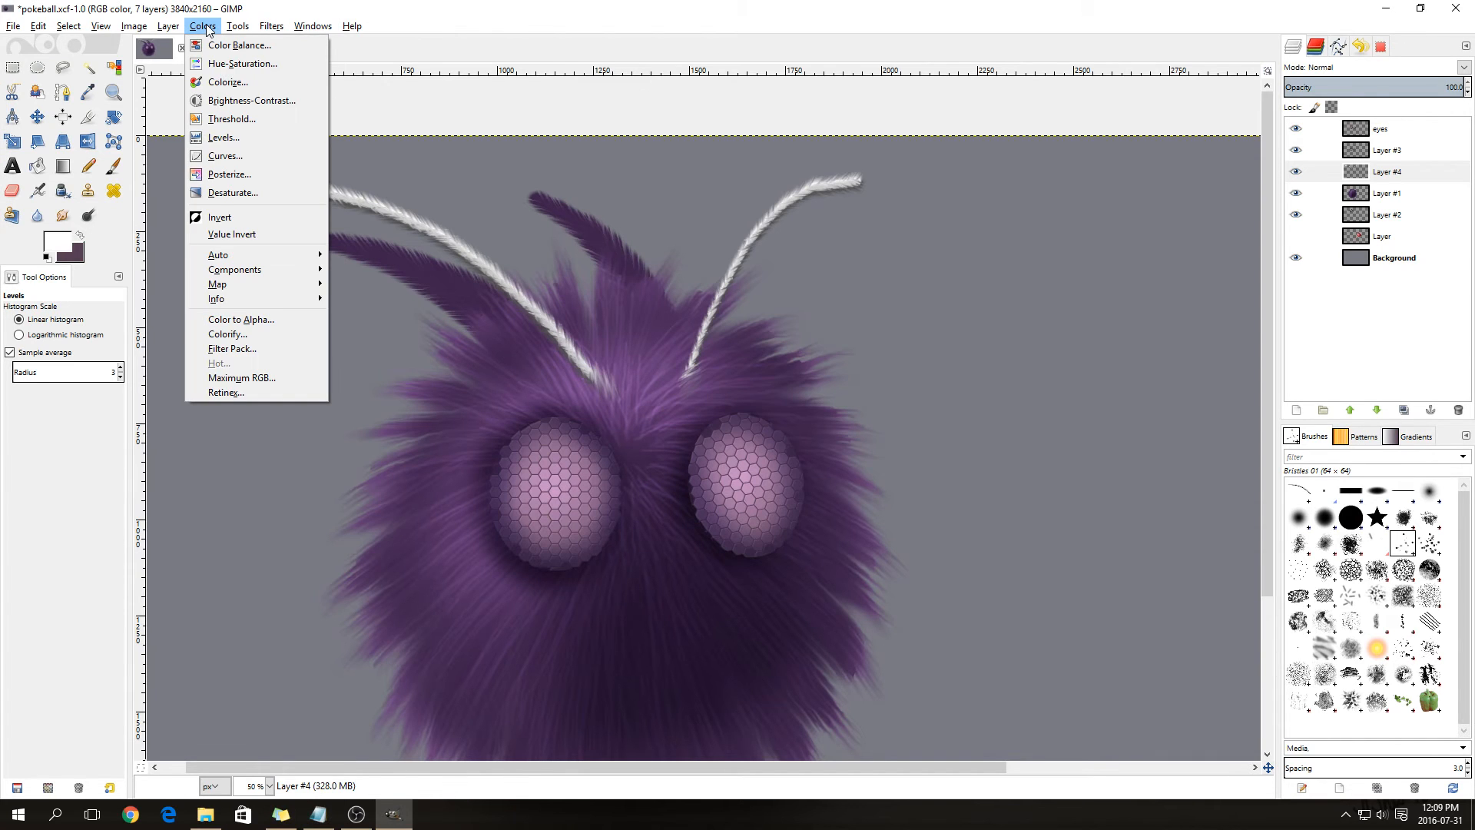
{"action": "left_click", "coordinate": [228, 82]}
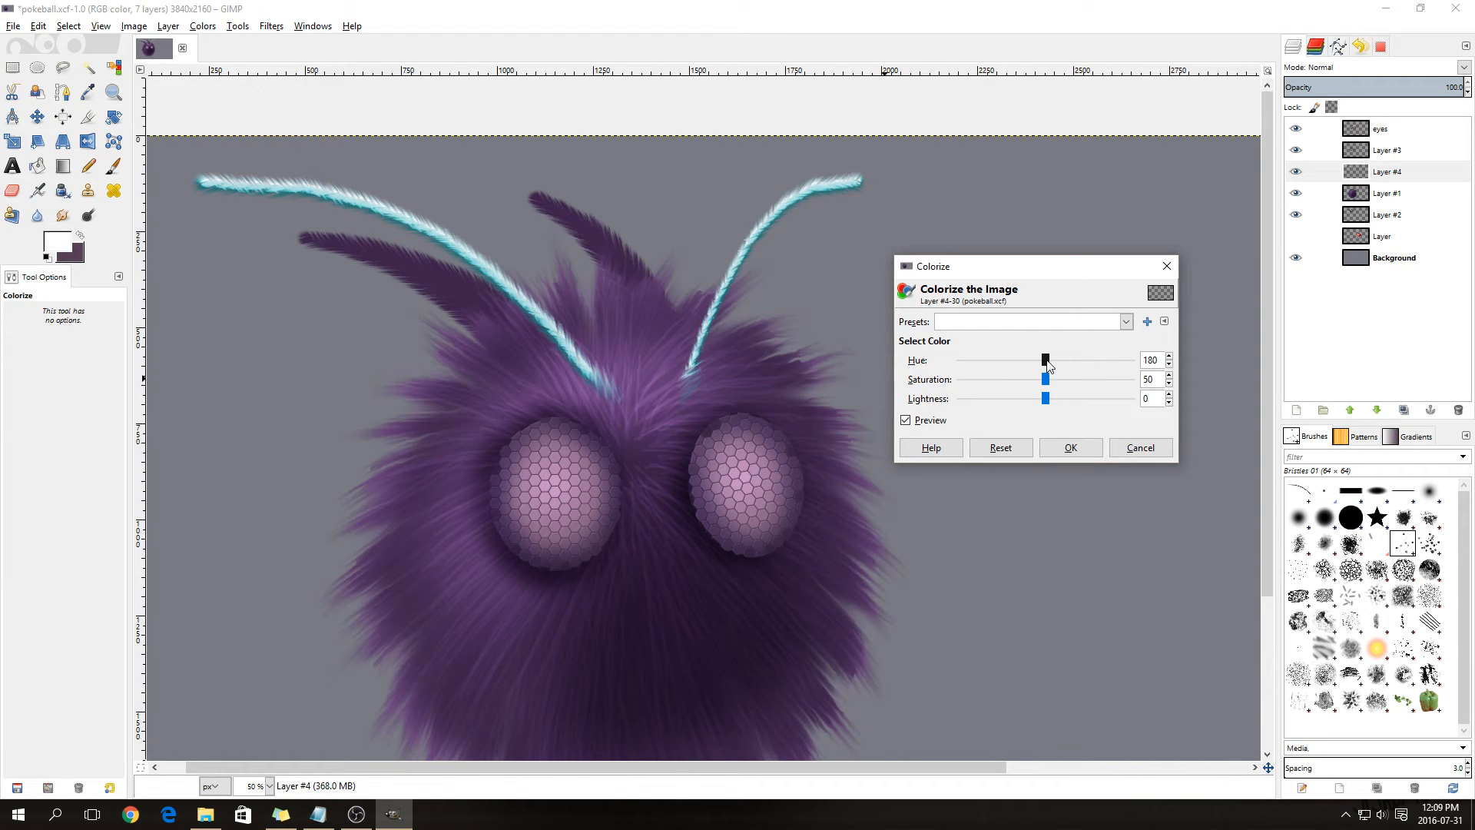
{"action": "left_click", "coordinate": [1045, 361]}
{"action": "left_click_drag", "start_coordinate": [1059, 365], "coordinate": [1083, 361]}
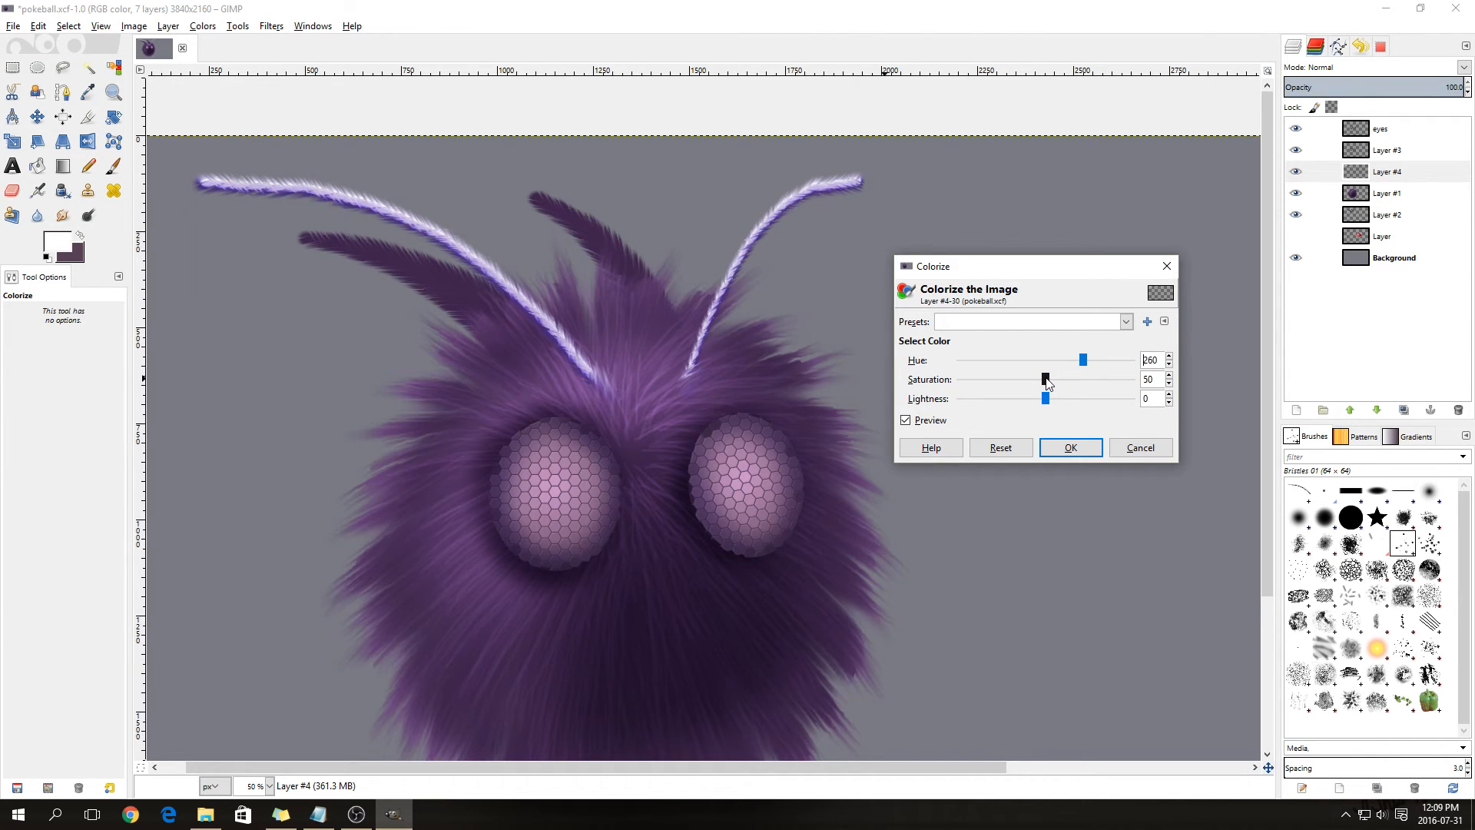
{"action": "left_click_drag", "start_coordinate": [1046, 381], "coordinate": [981, 382]}
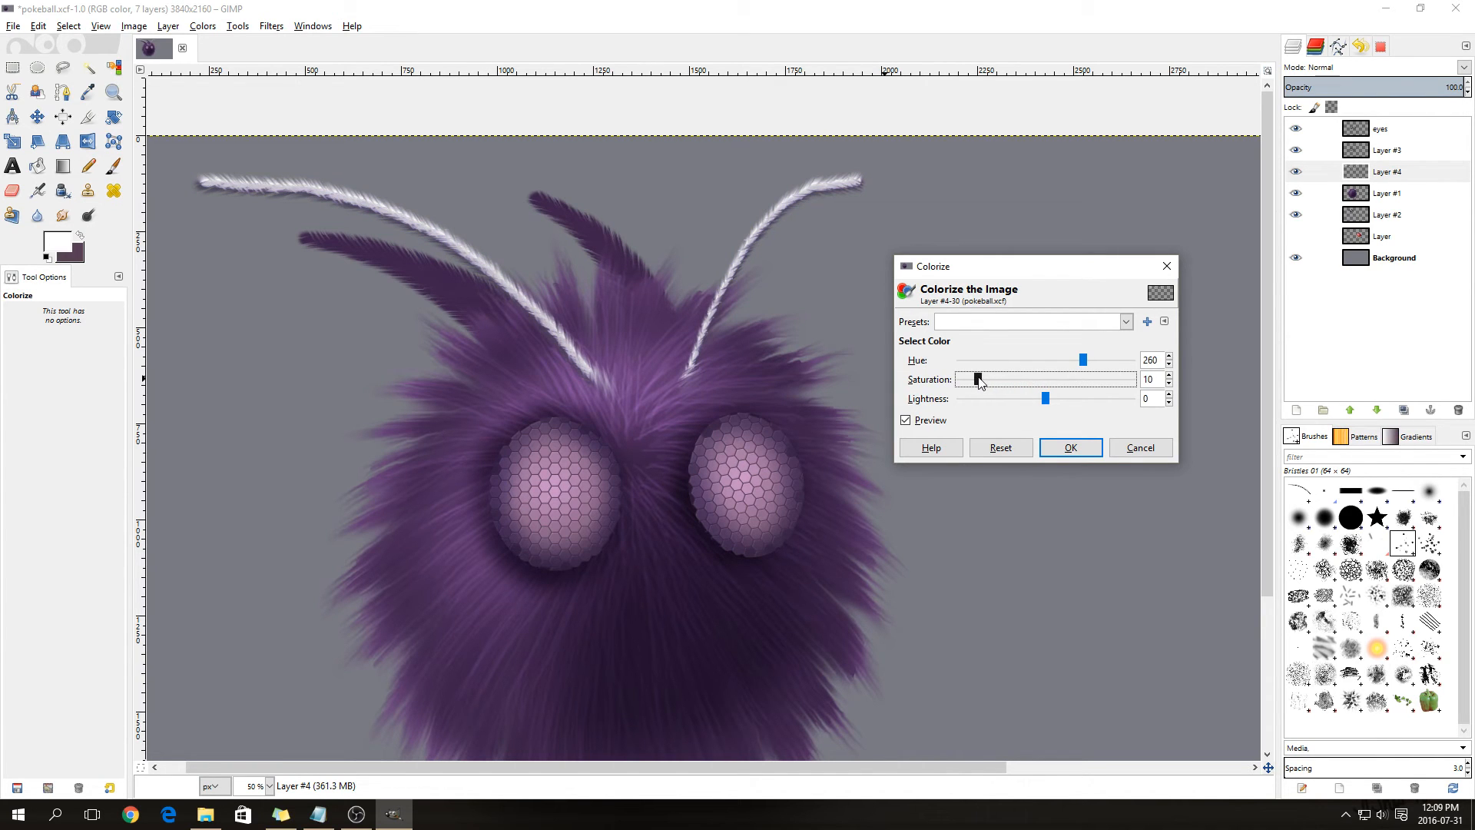
{"action": "left_click", "coordinate": [1070, 447]}
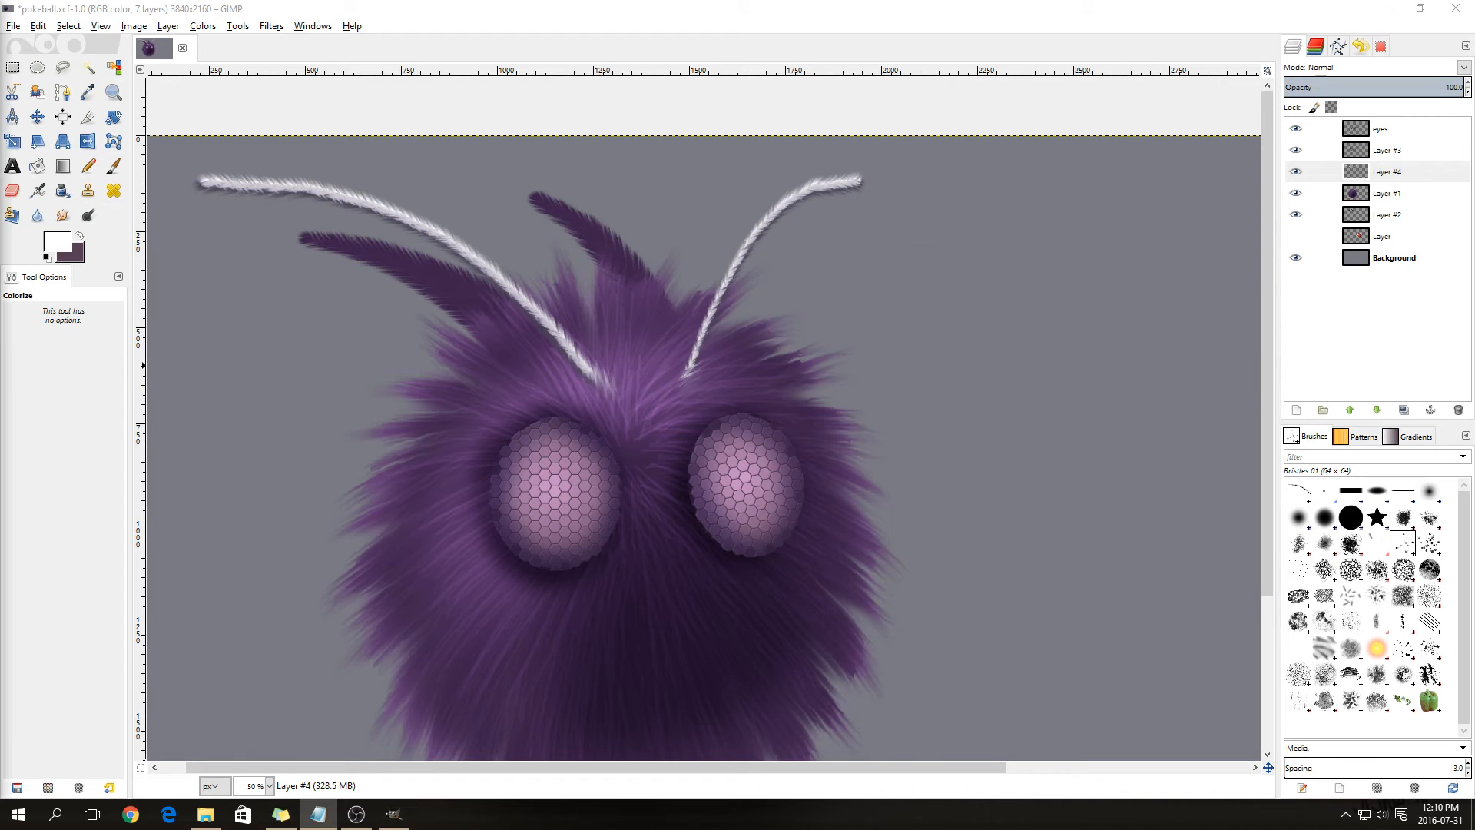
- Add a new 3840 × 2160 px transparent layer directly above the antenna layer
{"action": "right_click", "coordinate": [1386, 178]}
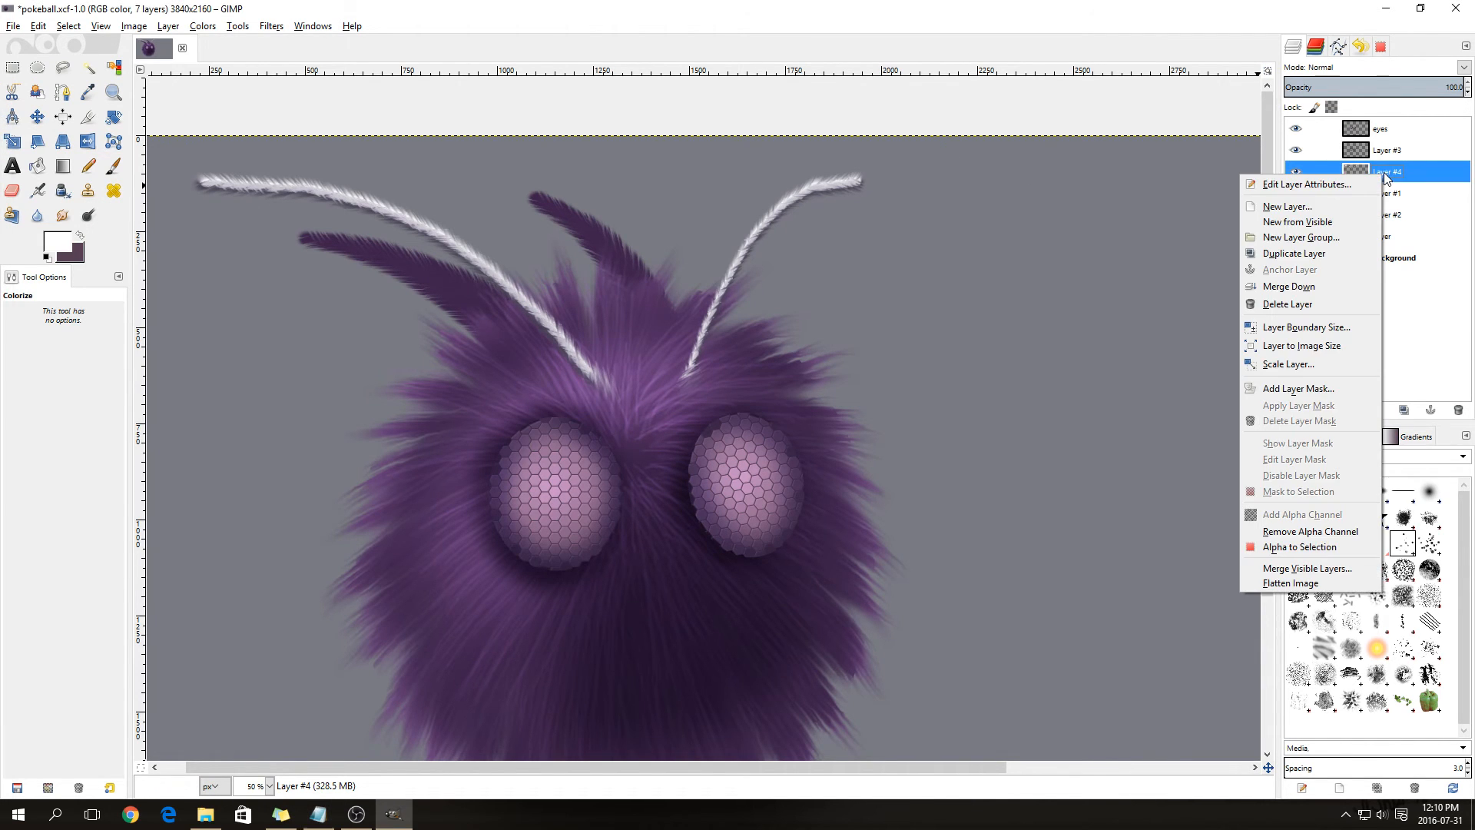
{"action": "left_click", "coordinate": [1330, 206]}
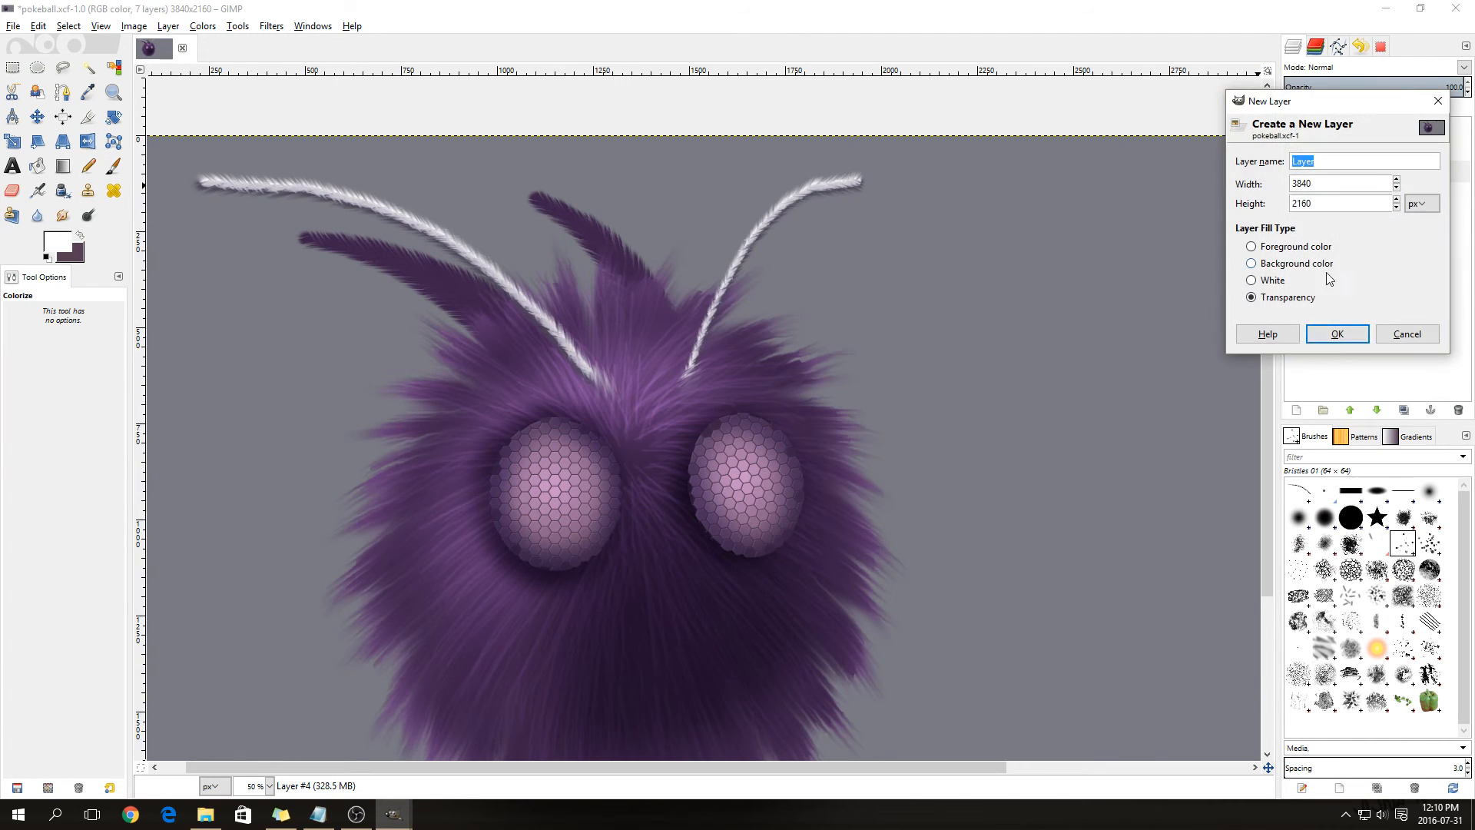
{"action": "left_click", "coordinate": [1338, 334]}
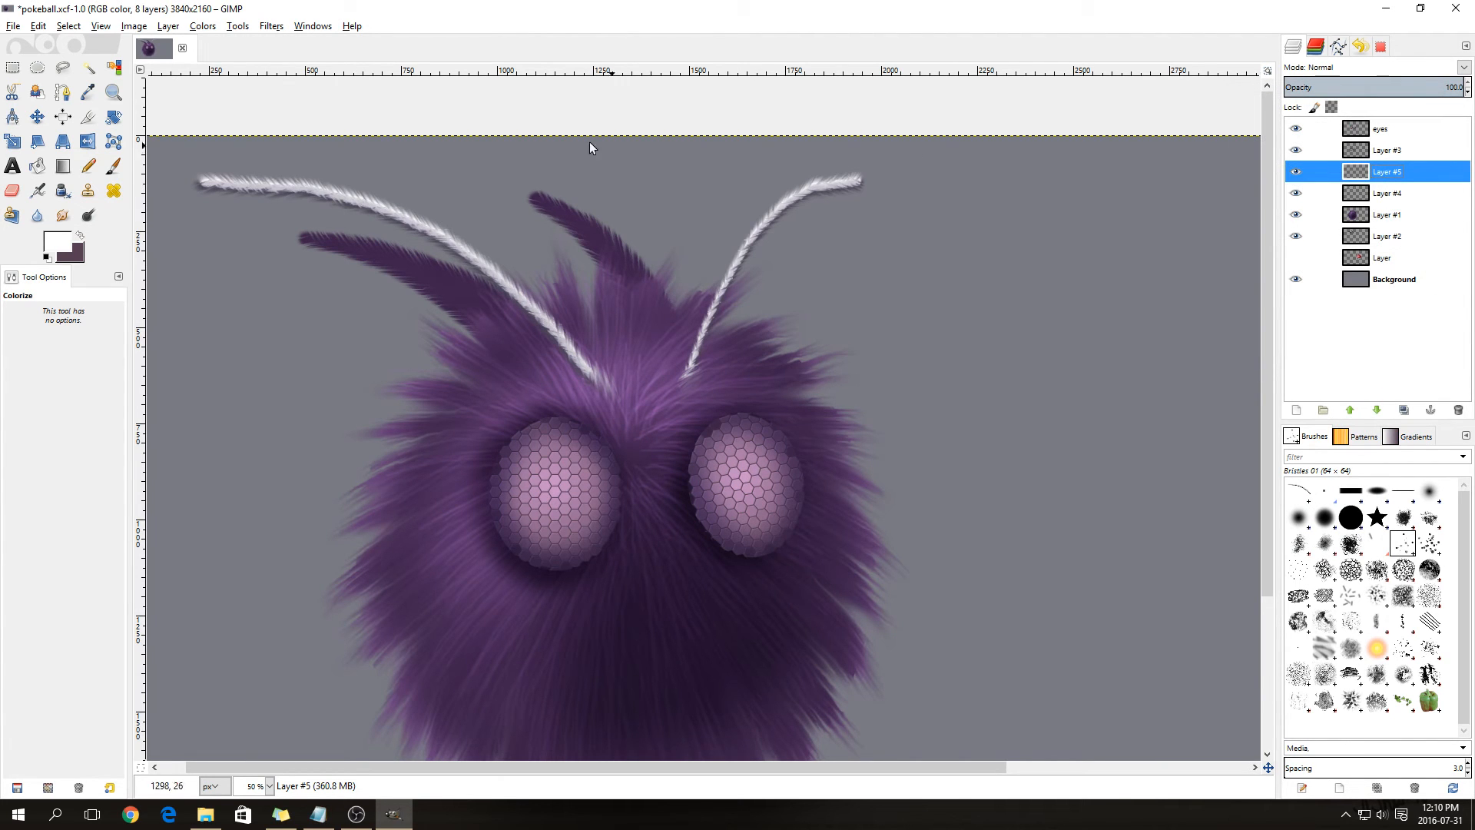
- Make an elliptical selection beside the head below the left antenna and size it to 360 × 210 px
{"action": "left_click", "coordinate": [36, 68]}
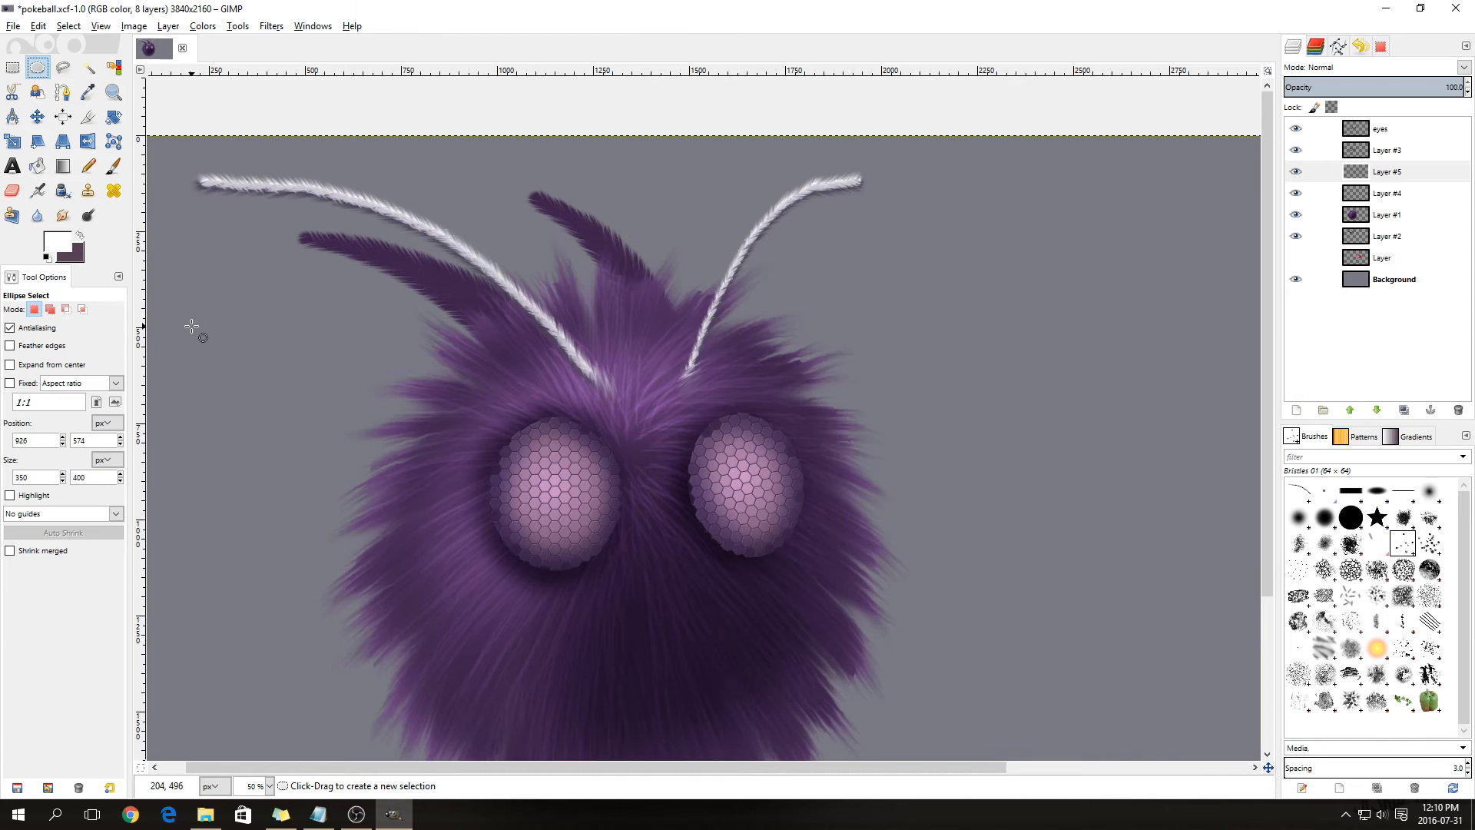
{"action": "left_click_drag", "start_coordinate": [185, 318], "coordinate": [302, 395]}
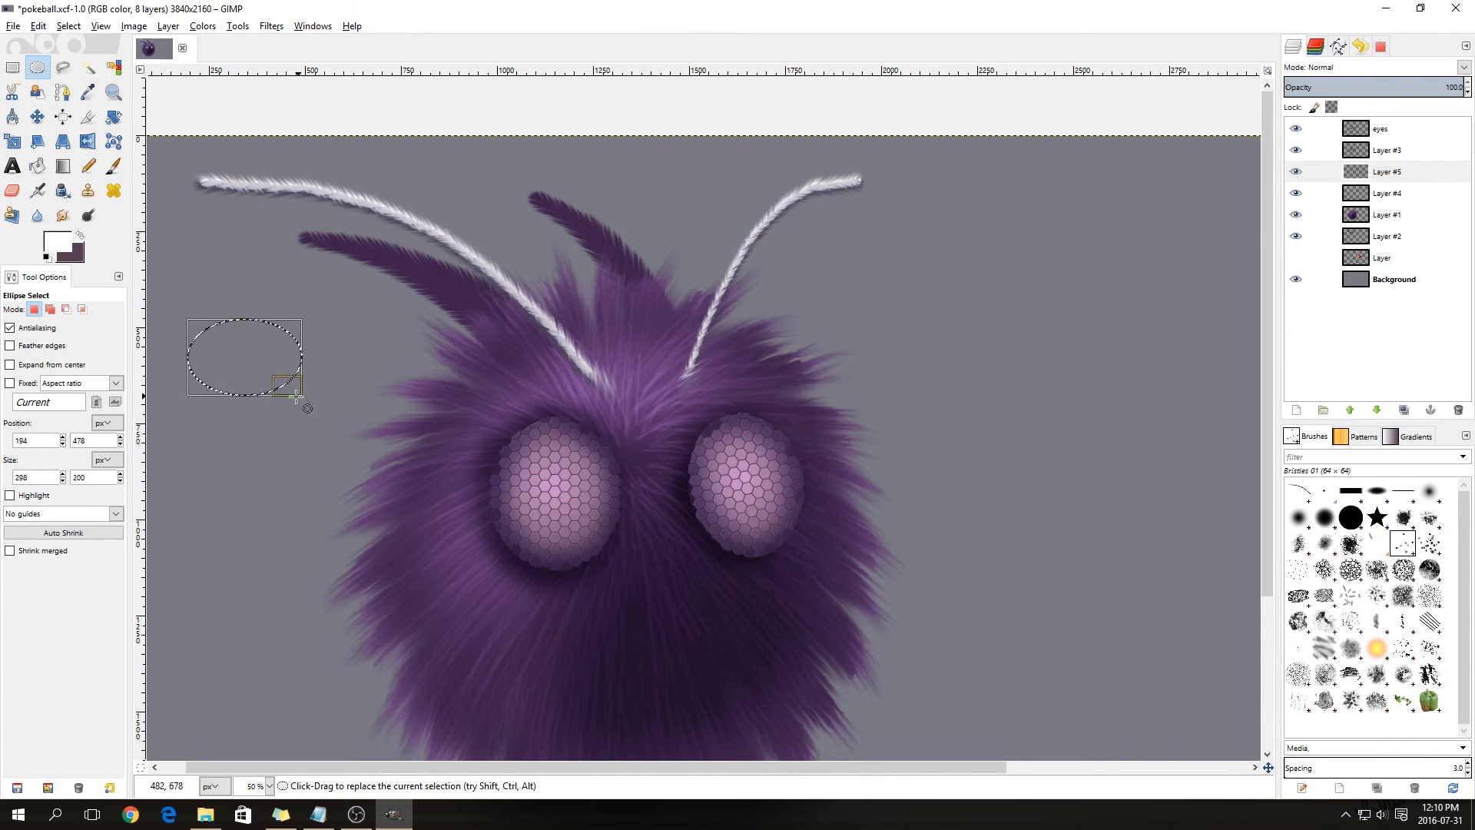
{"action": "double_click", "coordinate": [37, 476]}
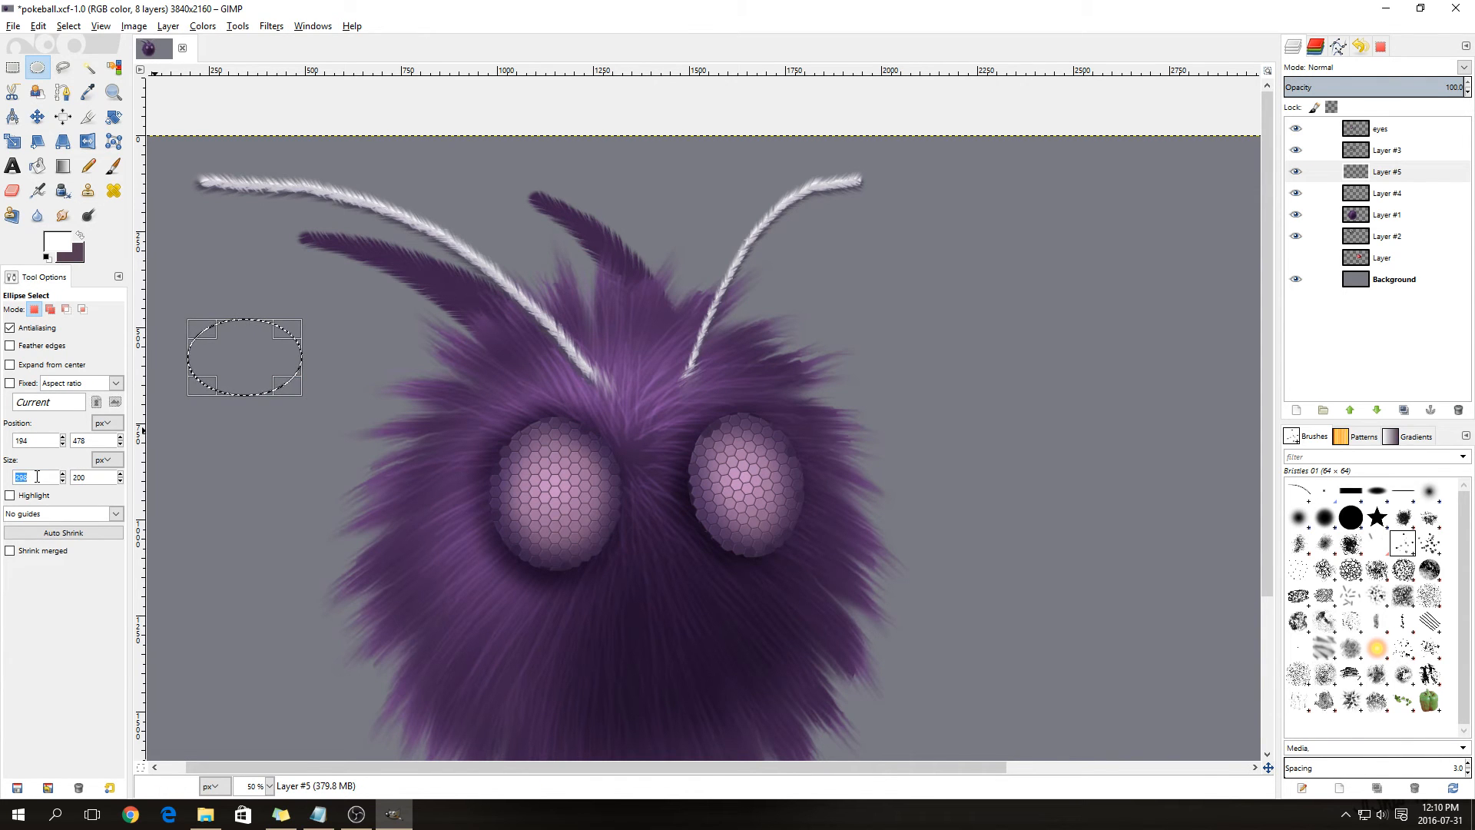
{"action": "type", "text": "360"}
{"action": "key", "text": "Tab"}
{"action": "type", "text": "2"}
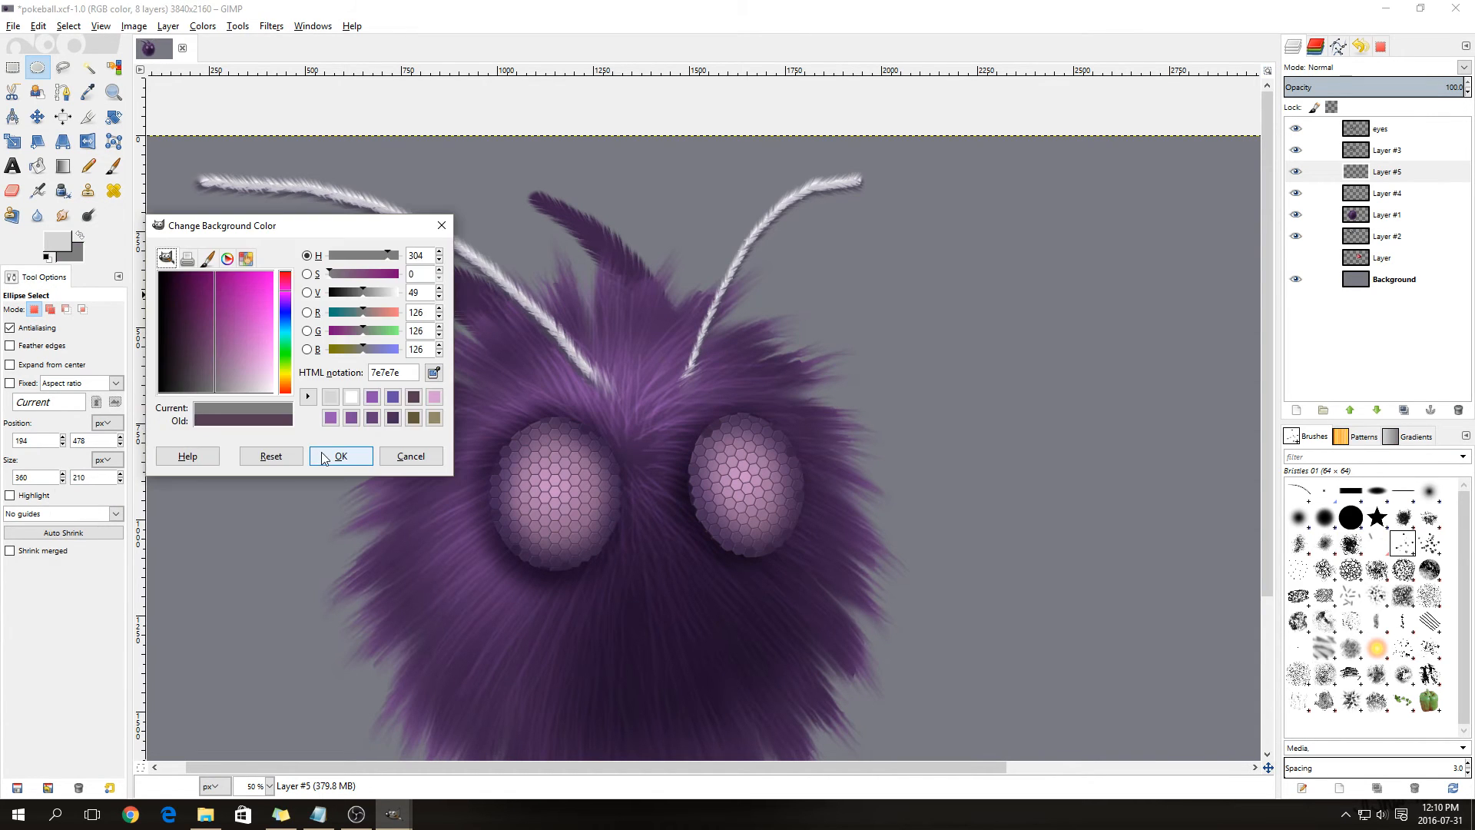
- Set the foreground color to light grey and the background color to dark grey 666666
{"action": "left_click", "coordinate": [331, 456]}
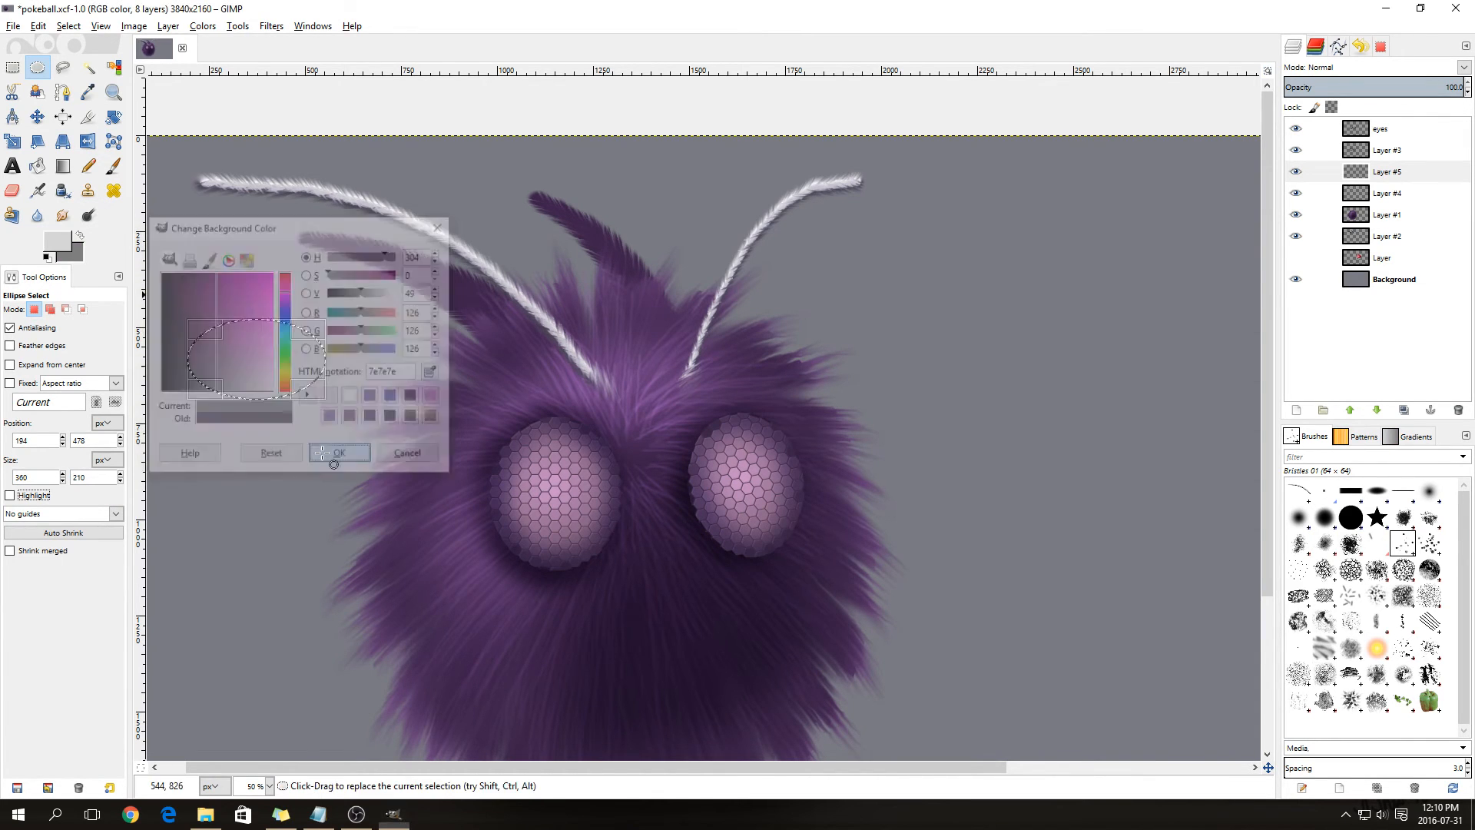
{"action": "left_click", "coordinate": [66, 239]}
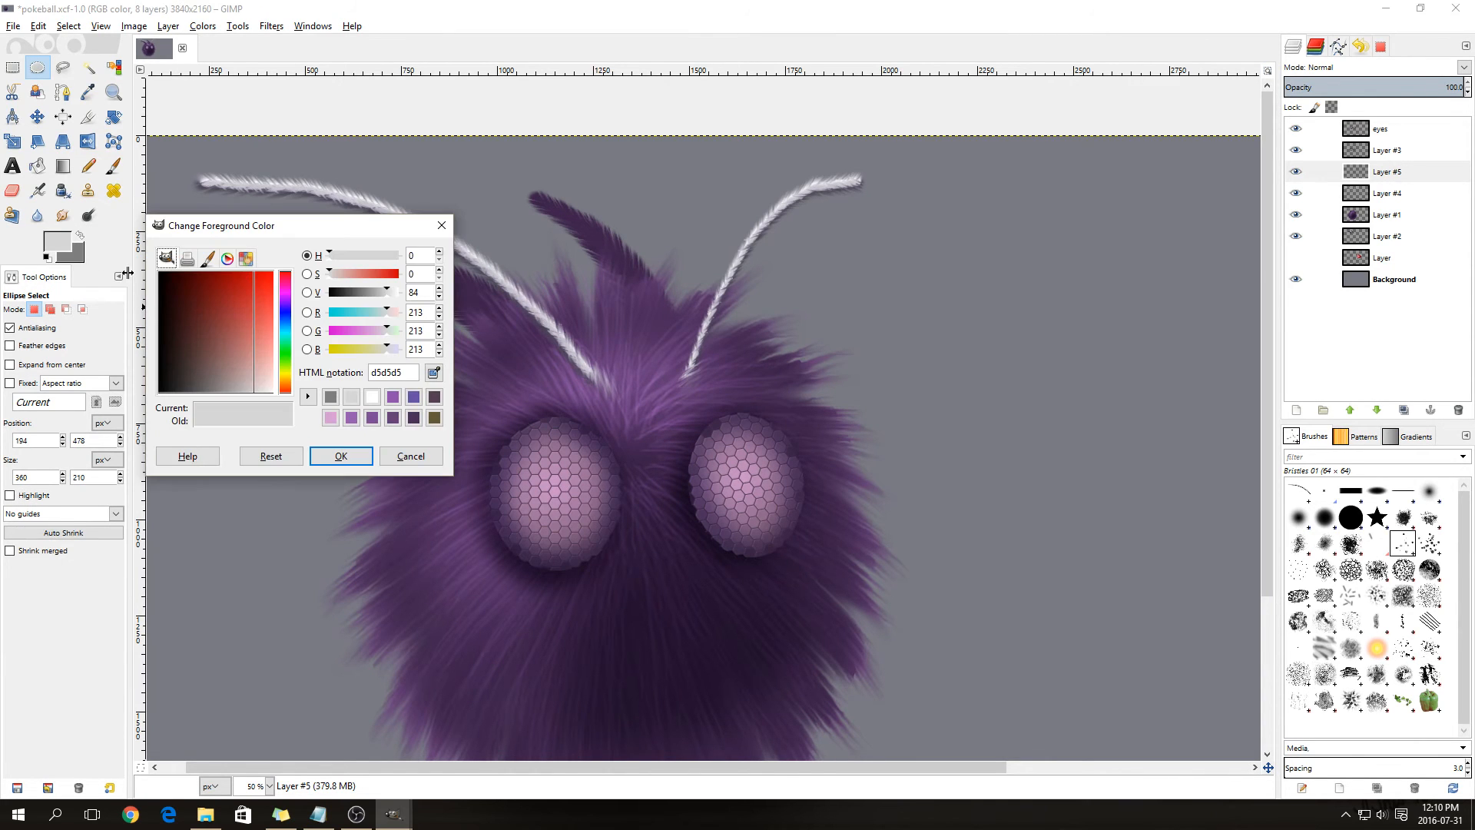
{"action": "left_click_drag", "start_coordinate": [249, 386], "coordinate": [257, 405]}
{"action": "left_click", "coordinate": [341, 461]}
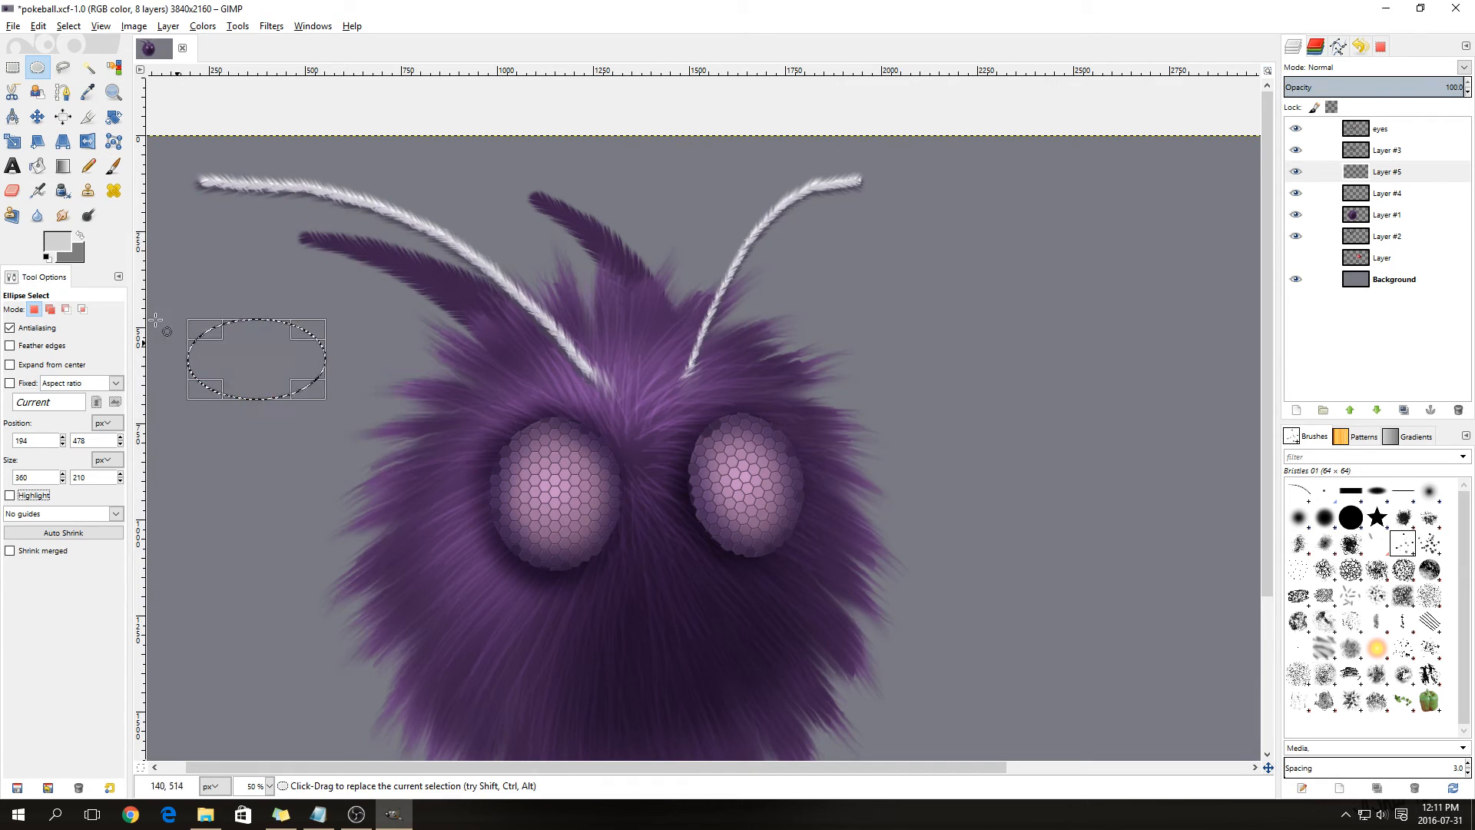
{"action": "left_click", "coordinate": [73, 253]}
{"action": "left_click_drag", "start_coordinate": [224, 384], "coordinate": [204, 401]}
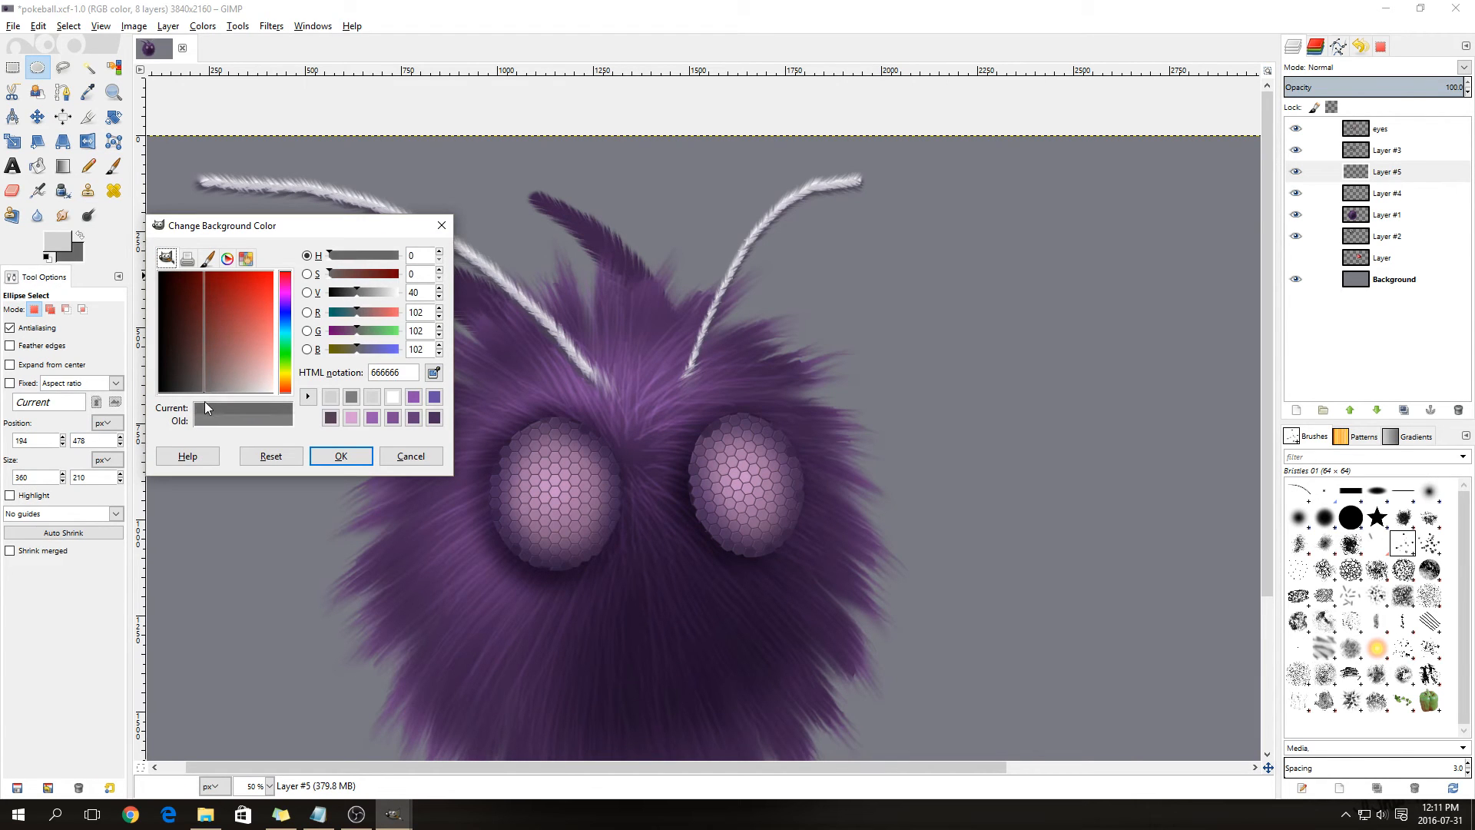
{"action": "left_click", "coordinate": [340, 456]}
- Fill the ellipse with a radial foreground-to-background gradient from its upper-left area and move it onto the left antenna's tip
{"action": "left_click", "coordinate": [63, 166]}
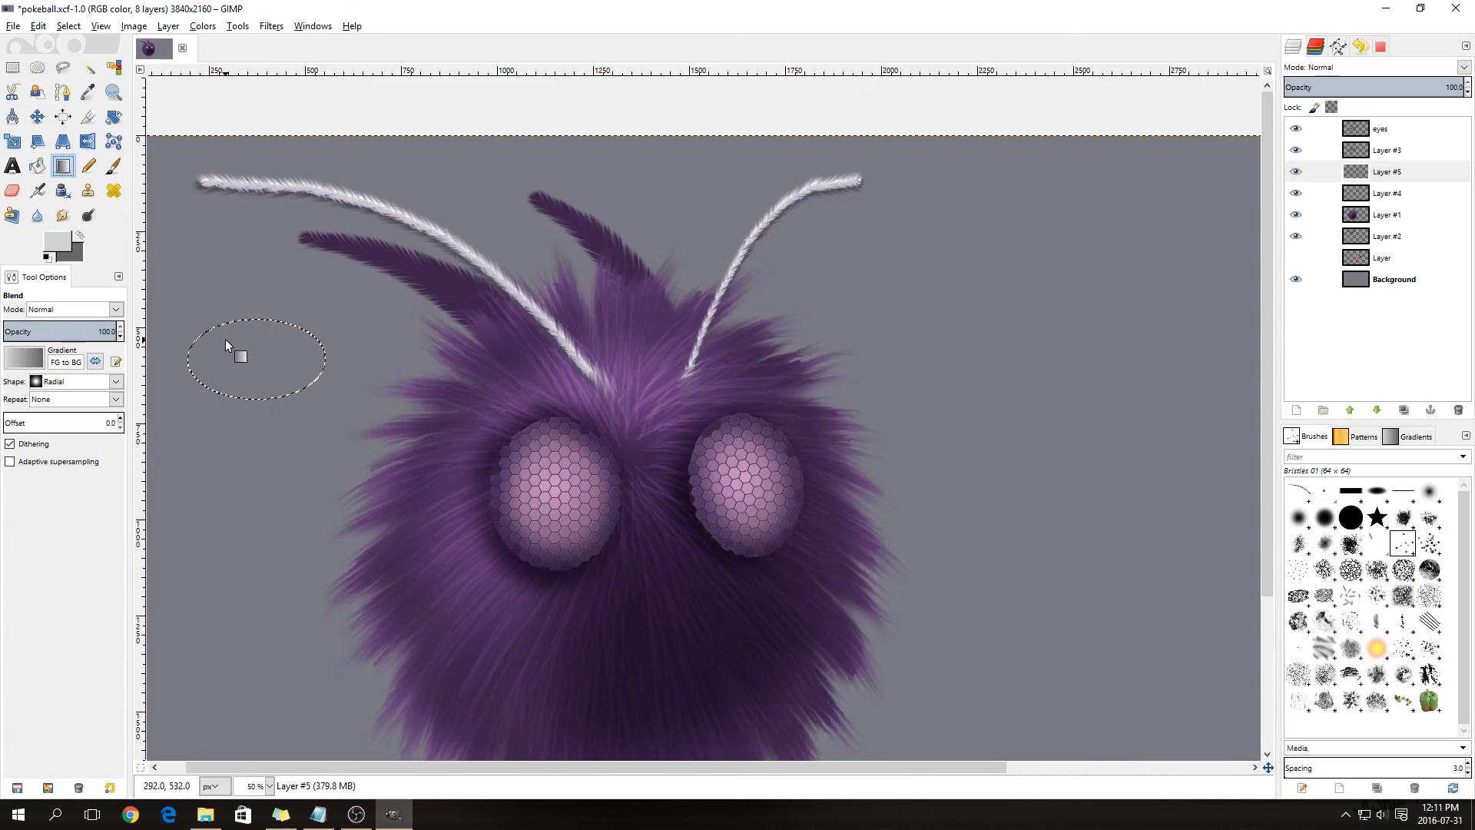
{"action": "left_click_drag", "start_coordinate": [227, 341], "coordinate": [296, 393]}
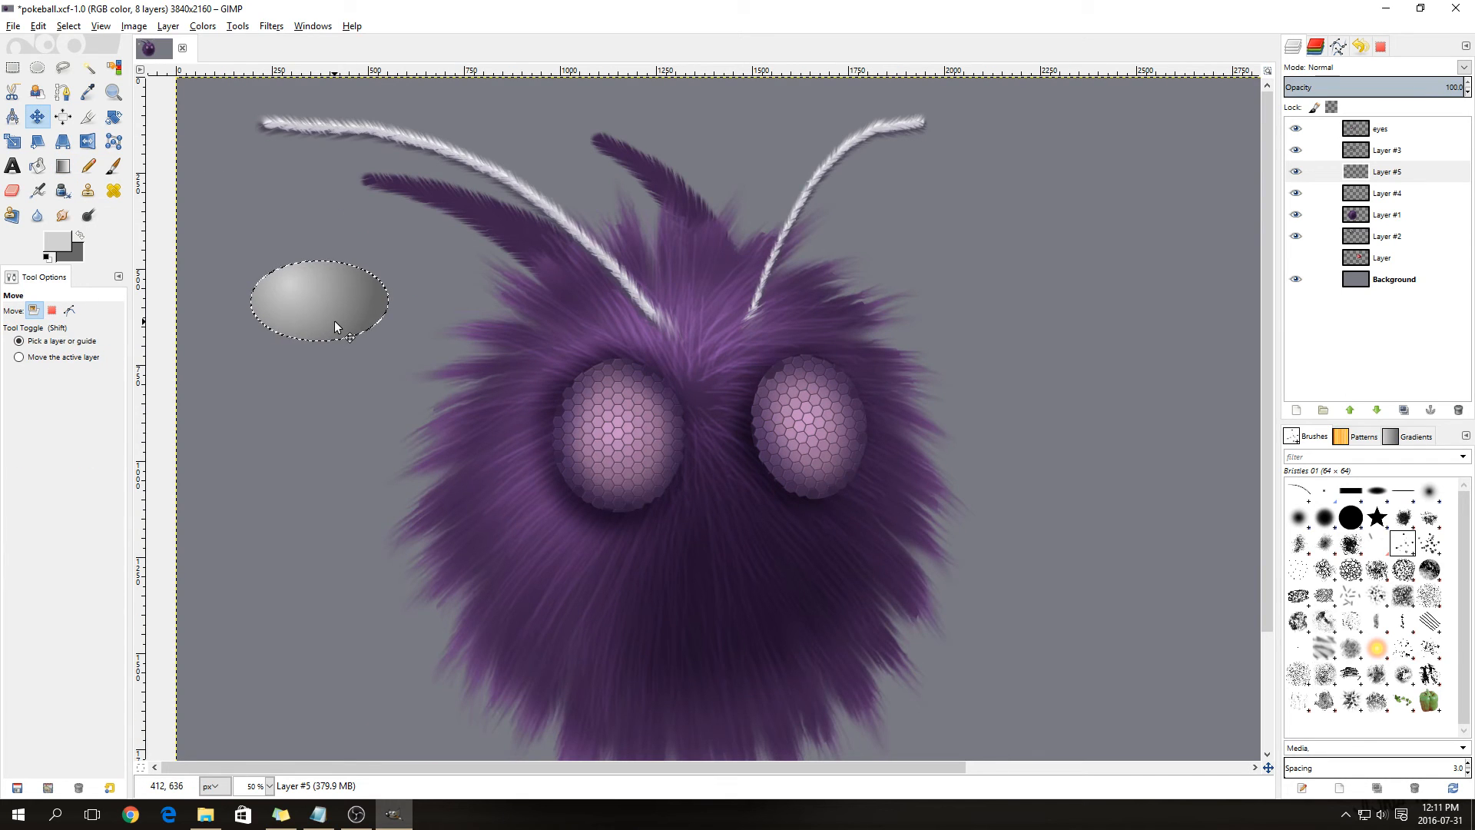
{"action": "left_click_drag", "start_coordinate": [334, 321], "coordinate": [293, 149]}
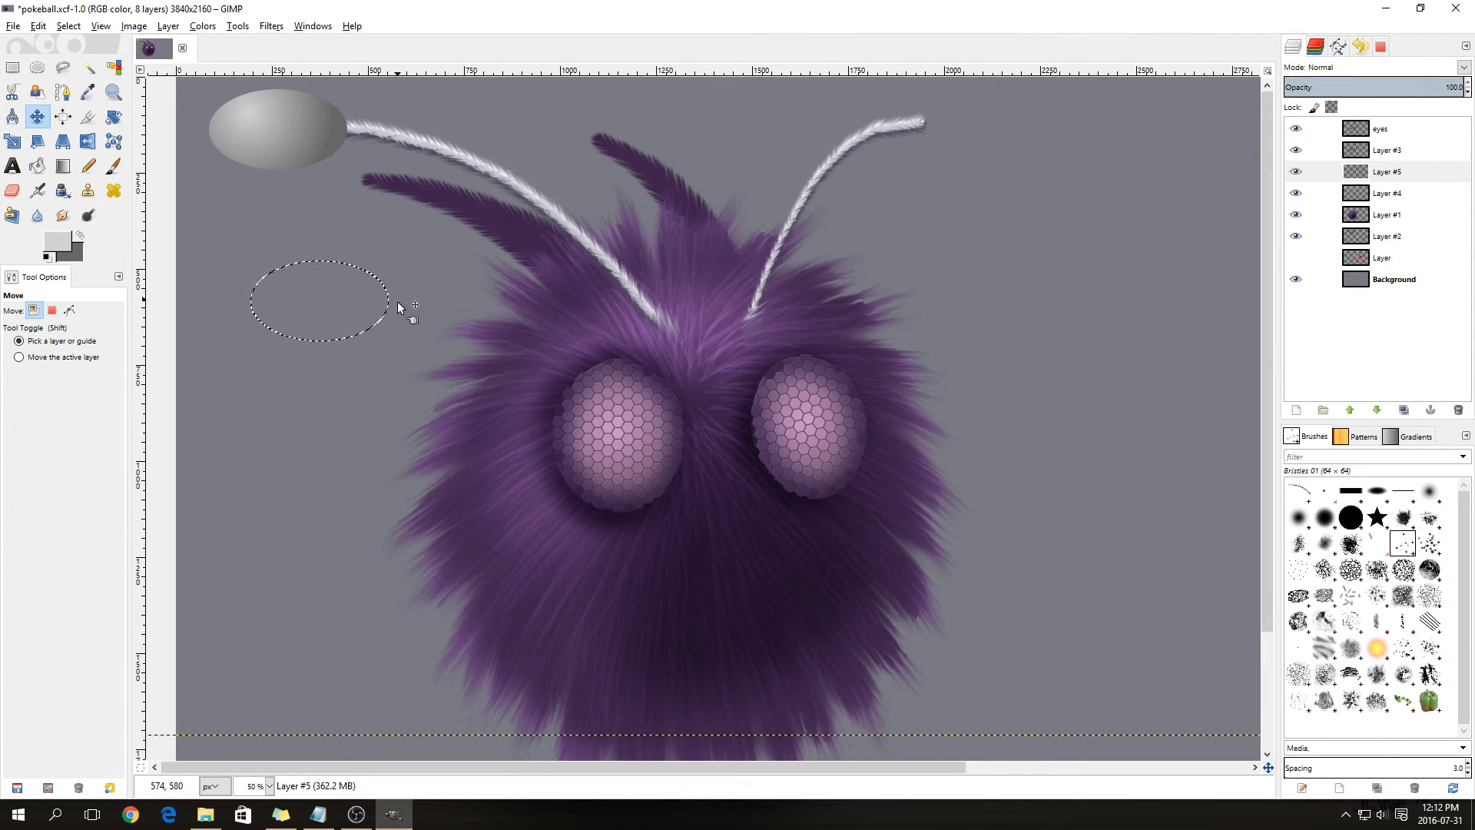
{"action": "scroll", "coordinate": [223, 426], "scroll_direction": "down", "scroll_amount": 1}
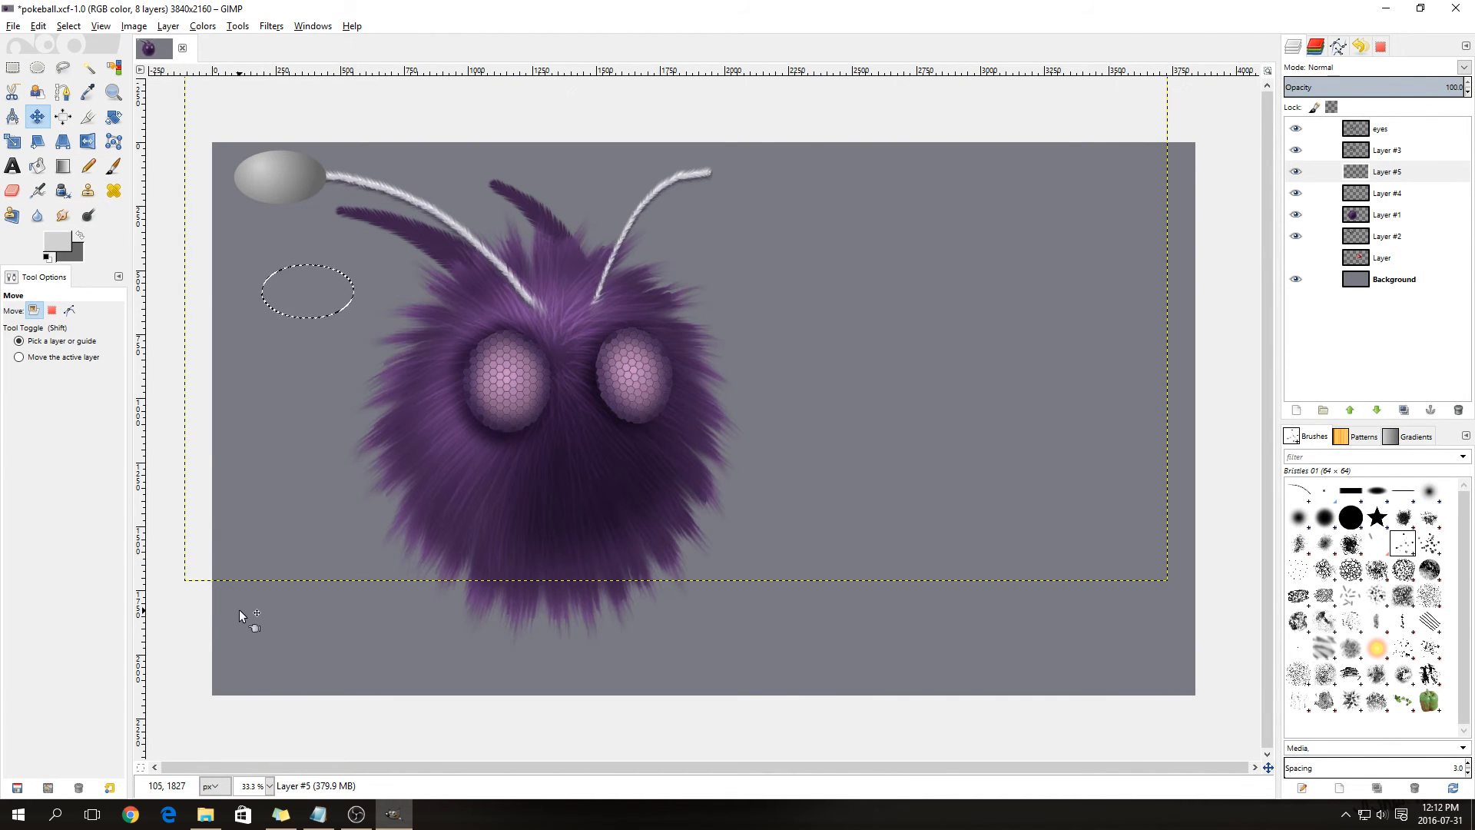
{"action": "scroll", "coordinate": [186, 541], "scroll_direction": "up", "scroll_amount": 1}
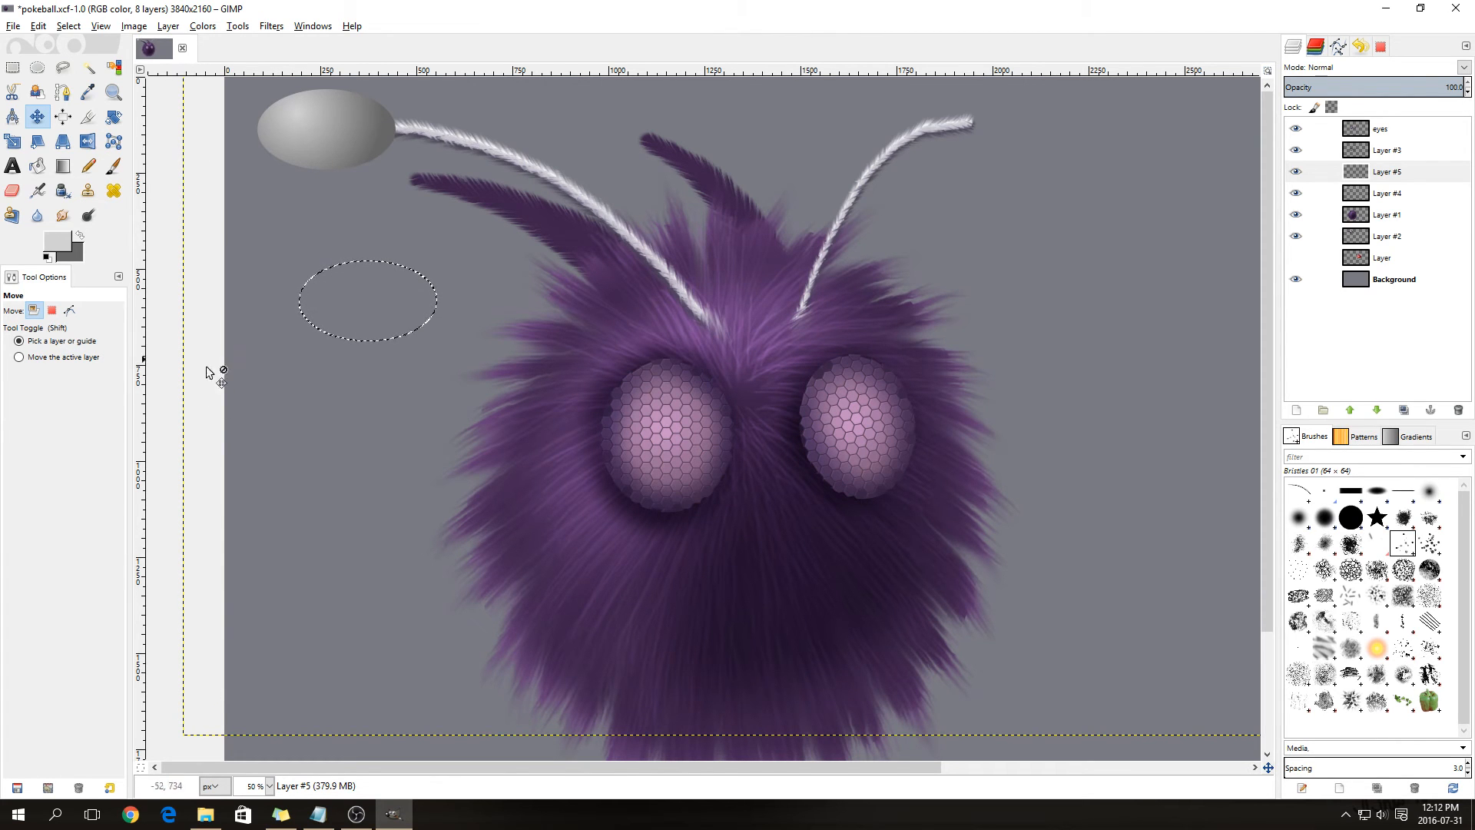
- Fit the grey ellipse's layer to the image size and select the entire canvas
{"action": "right_click", "coordinate": [1387, 173]}
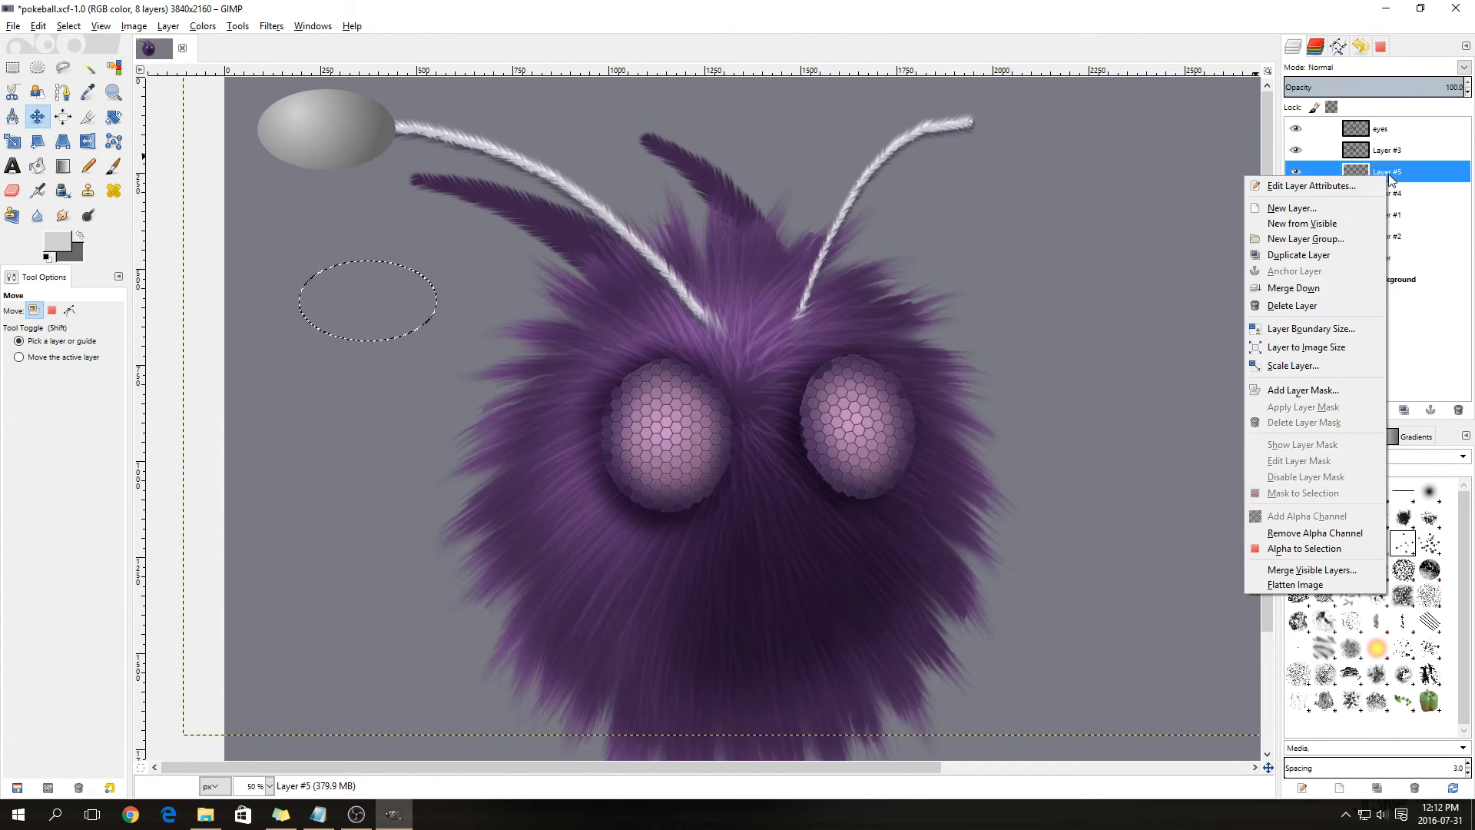
{"action": "left_click", "coordinate": [1306, 349]}
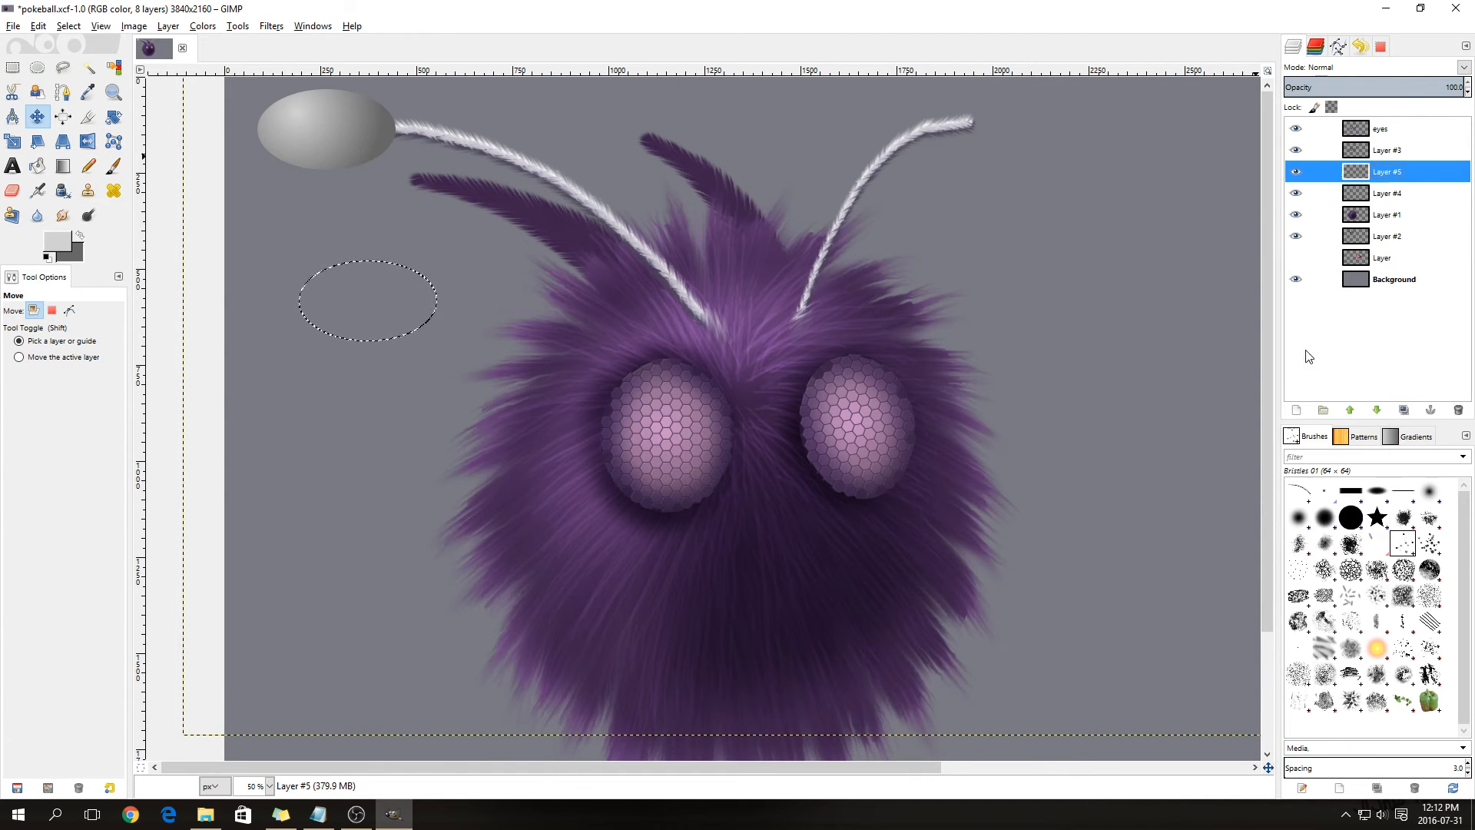
{"action": "key", "text": "ctrl+a"}
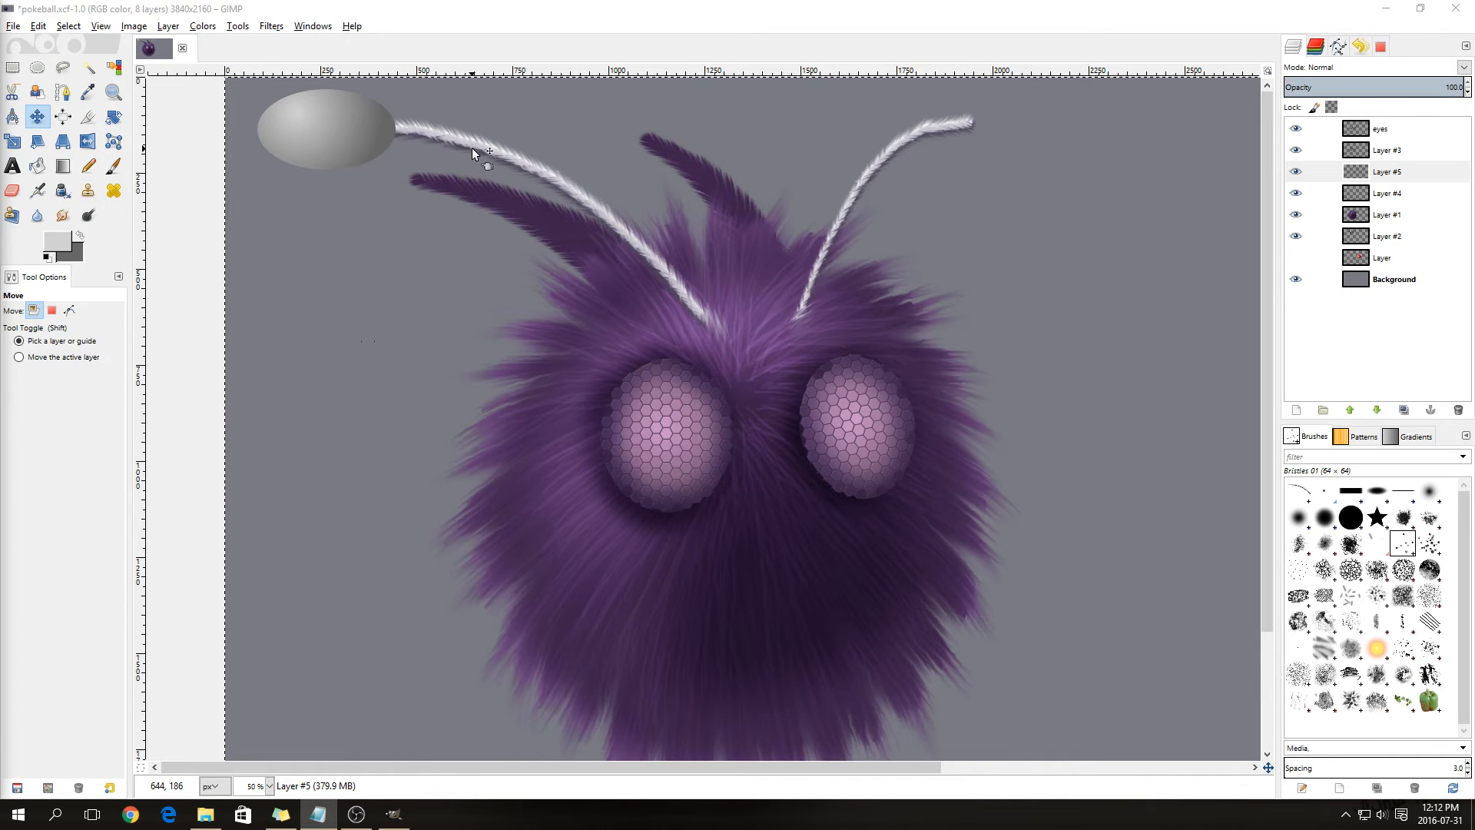
- Smudge the grey ellipse's edge outward all around with the 50 px Bristles 01 brush to form fur
{"action": "left_click", "coordinate": [63, 215]}
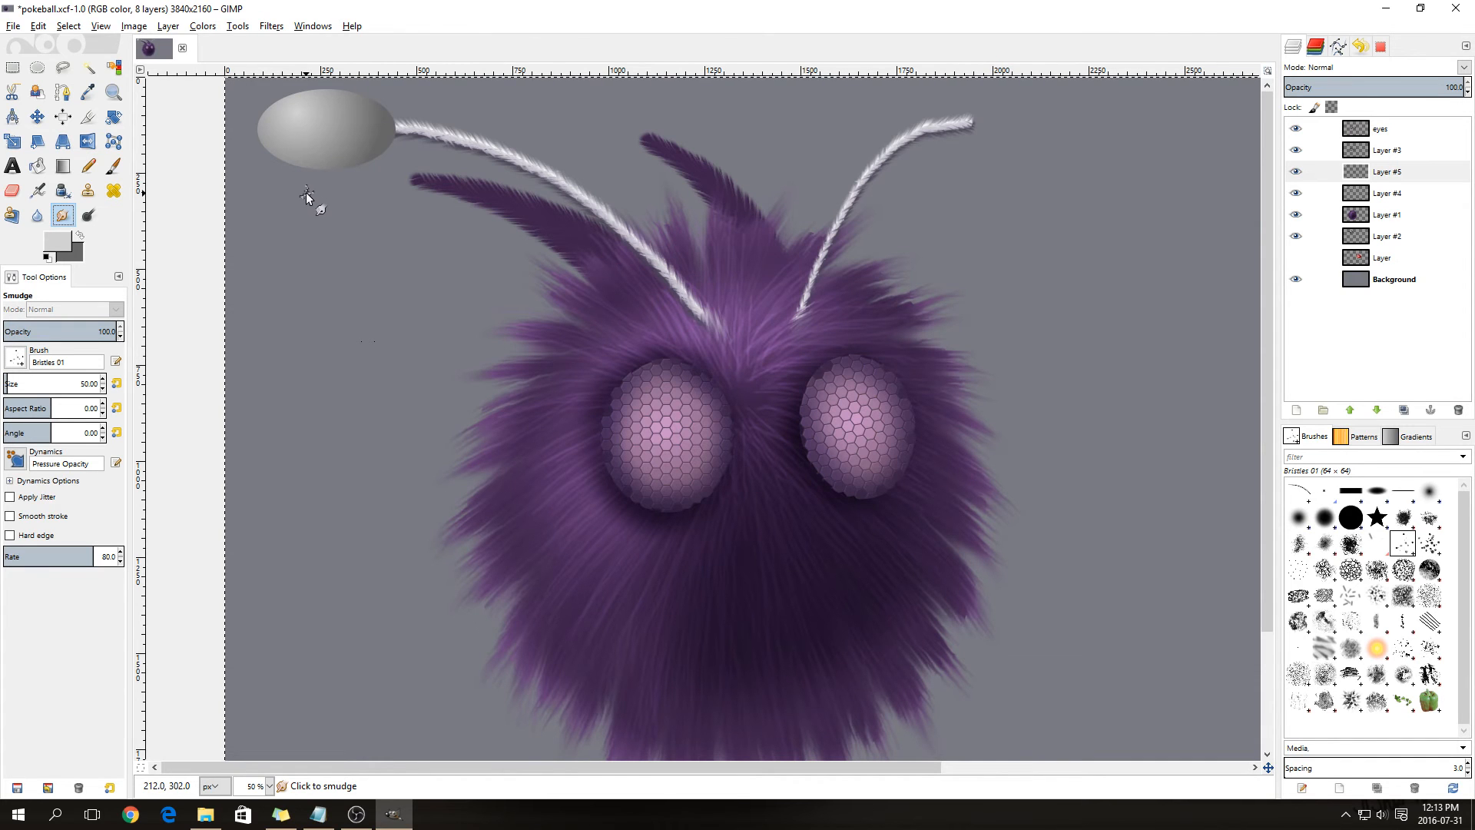
{"action": "left_click_drag", "start_coordinate": [307, 153], "coordinate": [301, 180]}
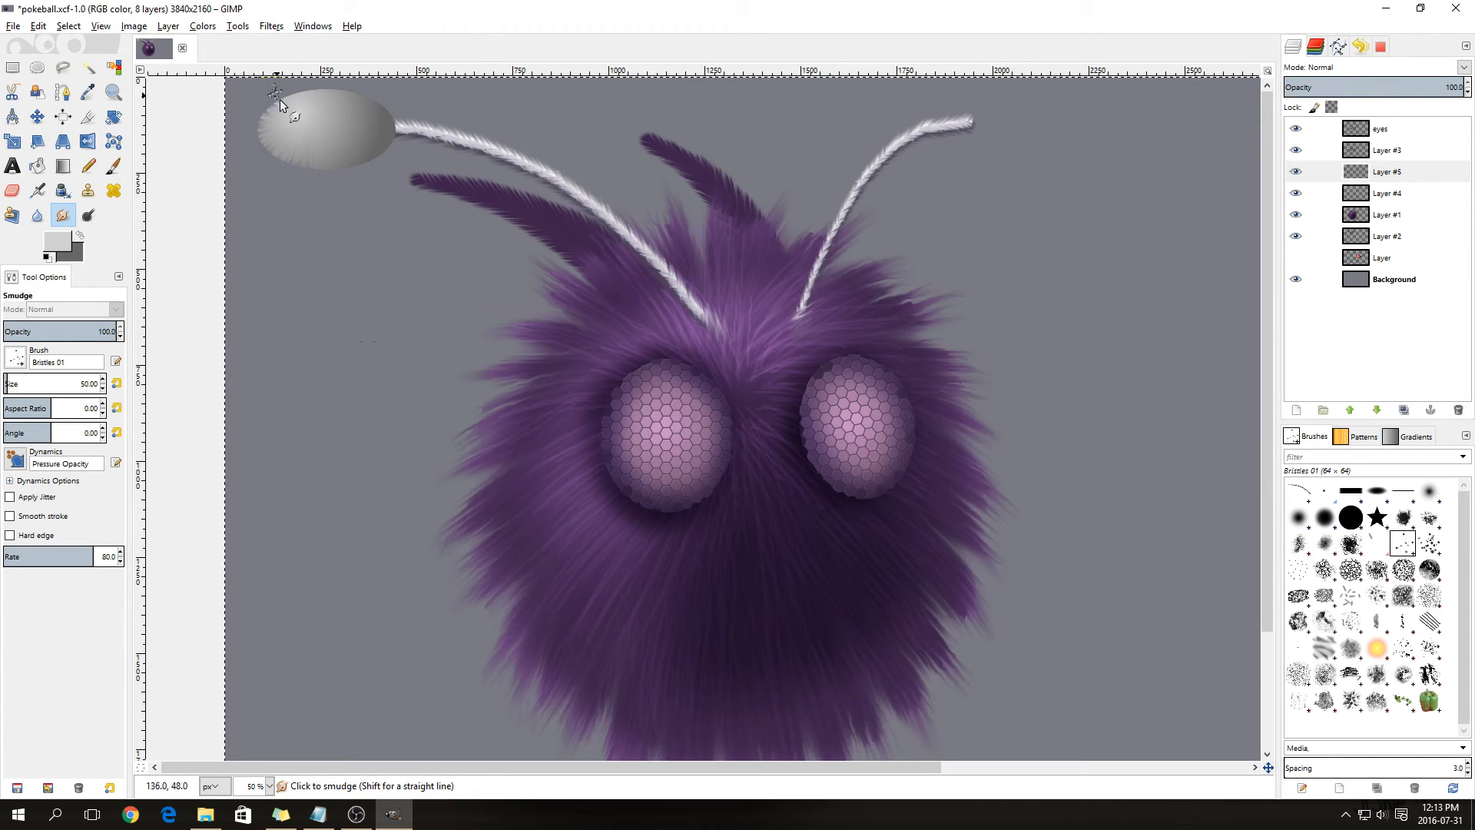
{"action": "mouse_move", "coordinate": [313, 97]}
{"action": "left_mouse_down"}
{"action": "mouse_move", "coordinate": [310, 82]}
{"action": "mouse_move", "coordinate": [342, 82]}
{"action": "left_mouse_up"}
- Adjust the left furry tip's Levels, setting the white input to 209 and the midtone gamma to about 0.79
{"action": "left_click", "coordinate": [203, 25]}
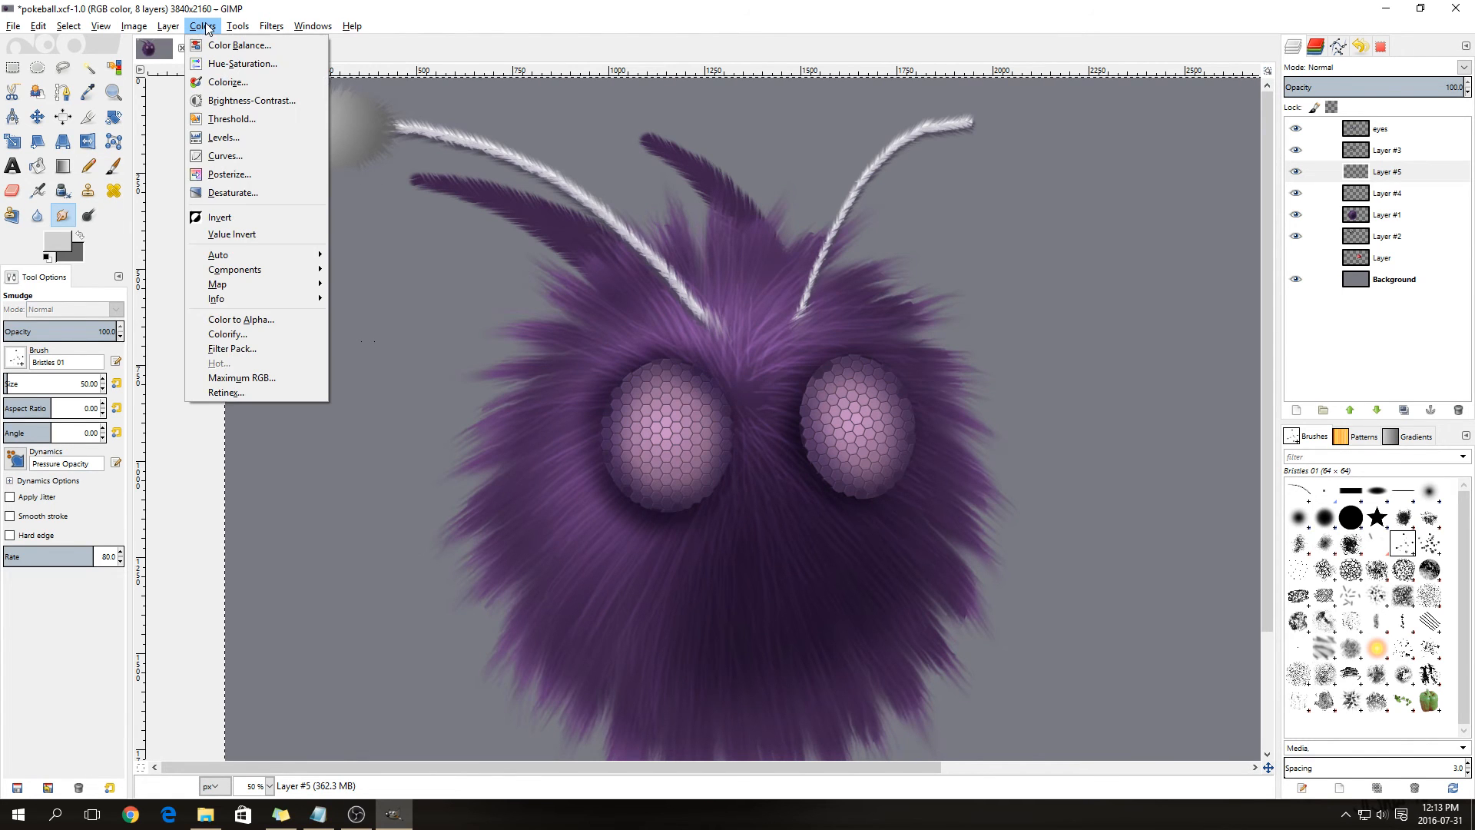
{"action": "left_click", "coordinate": [241, 136]}
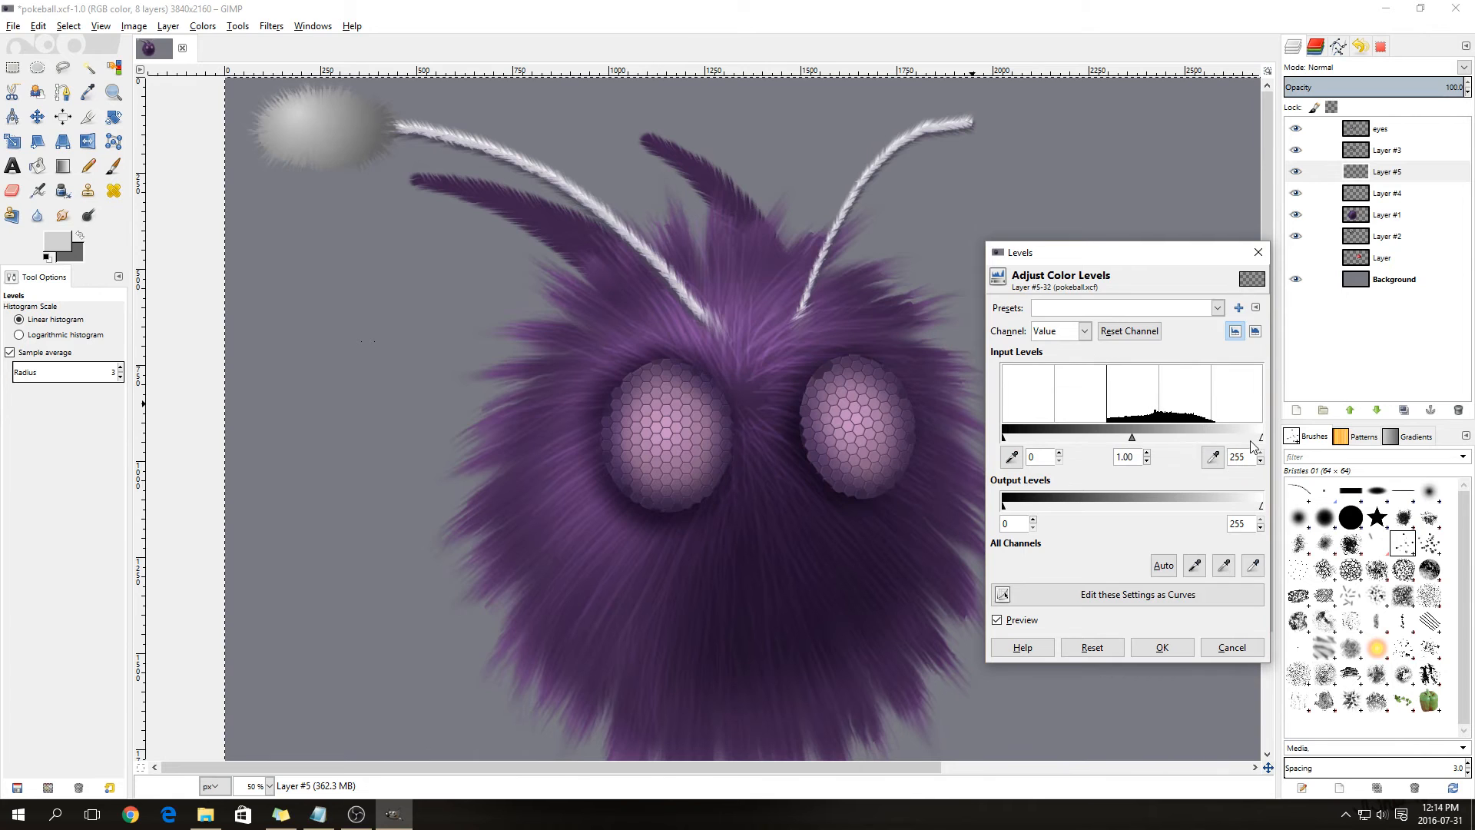
{"action": "left_click_drag", "start_coordinate": [1260, 442], "coordinate": [1216, 444]}
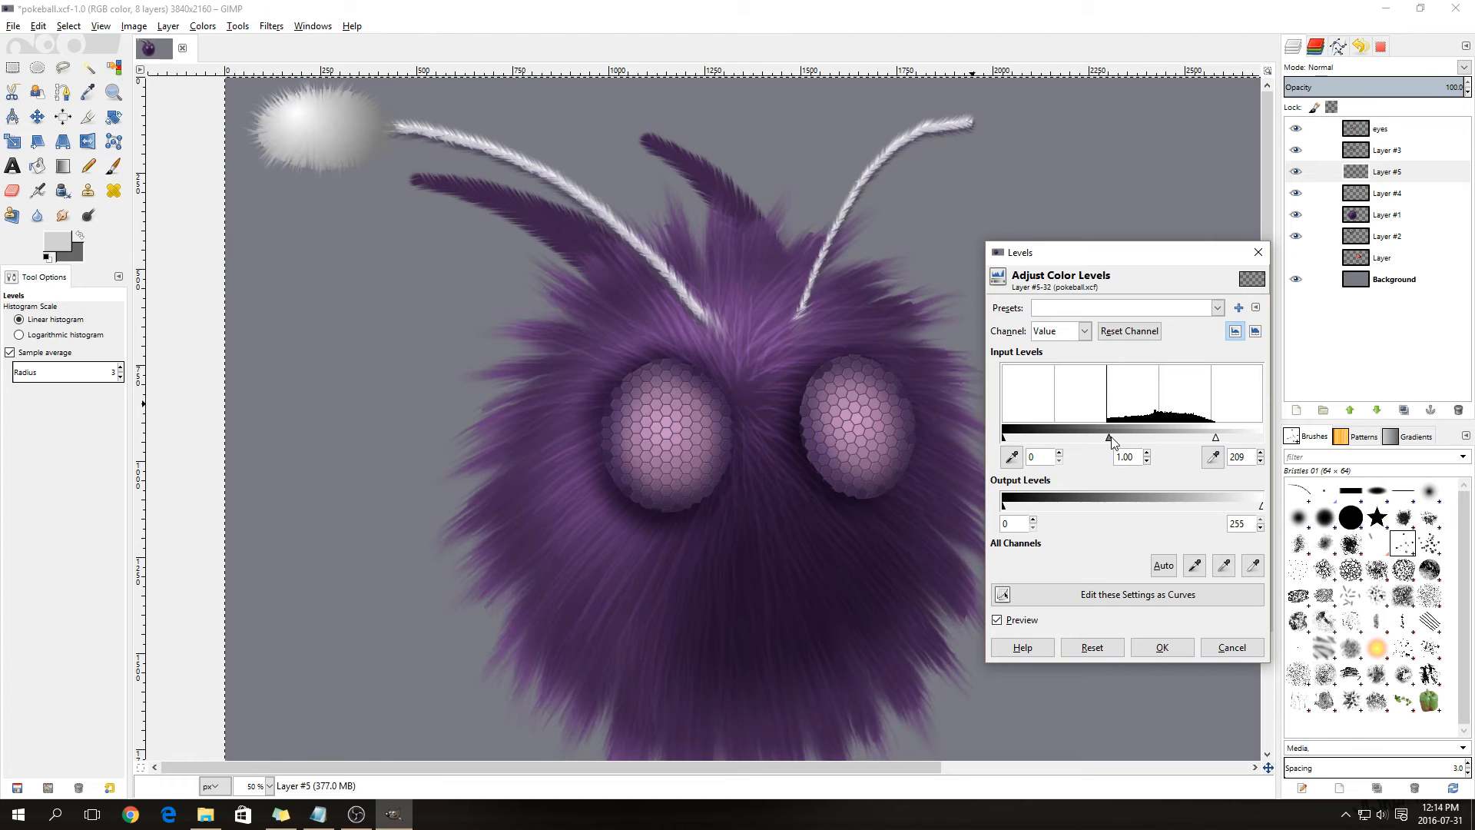
{"action": "left_click_drag", "start_coordinate": [1109, 442], "coordinate": [1120, 443]}
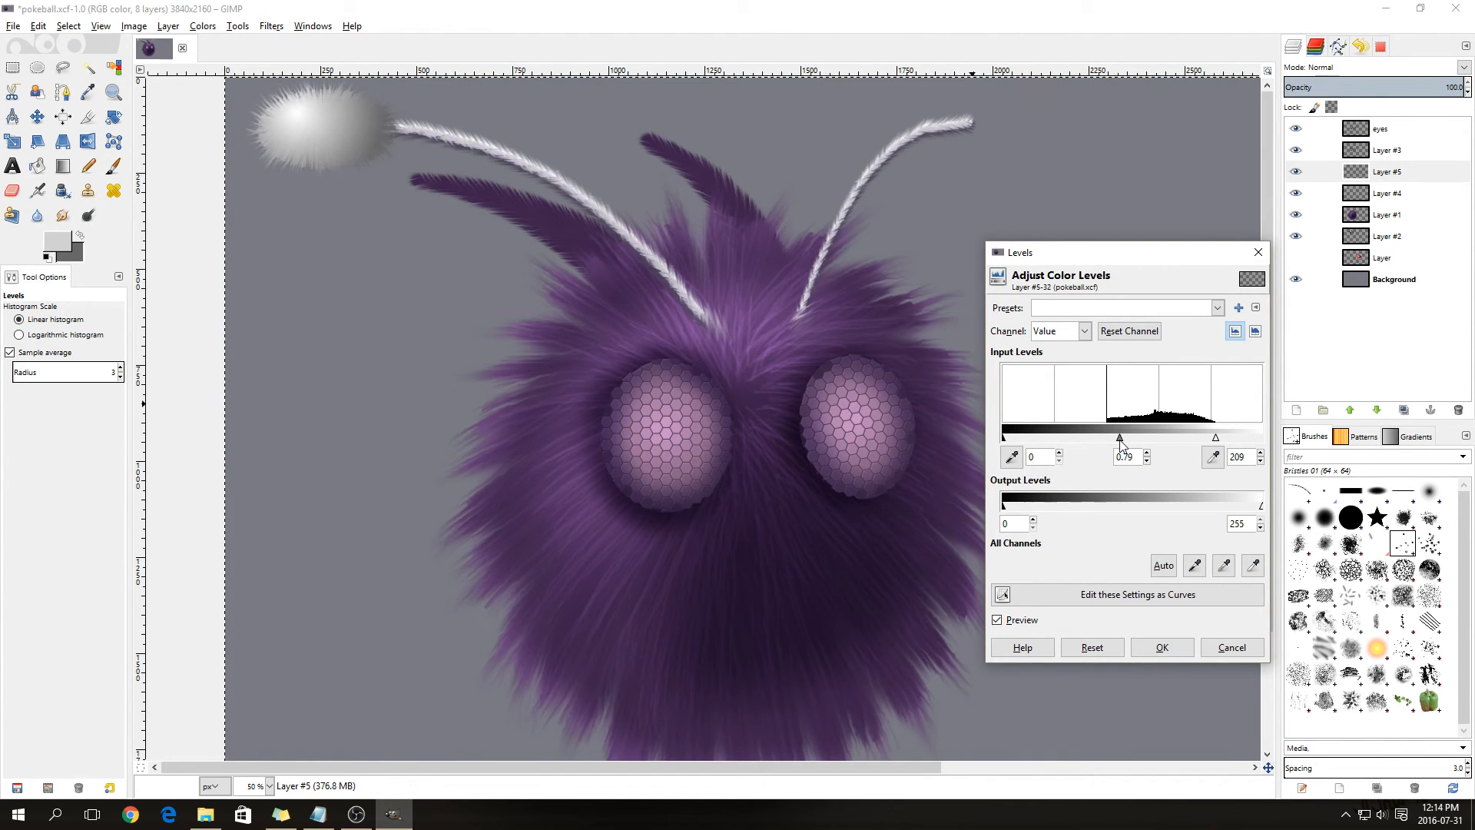
{"action": "left_click_drag", "start_coordinate": [1120, 443], "coordinate": [1123, 444]}
{"action": "left_click_drag", "start_coordinate": [1124, 444], "coordinate": [1120, 444]}
{"action": "left_click", "coordinate": [1162, 646]}
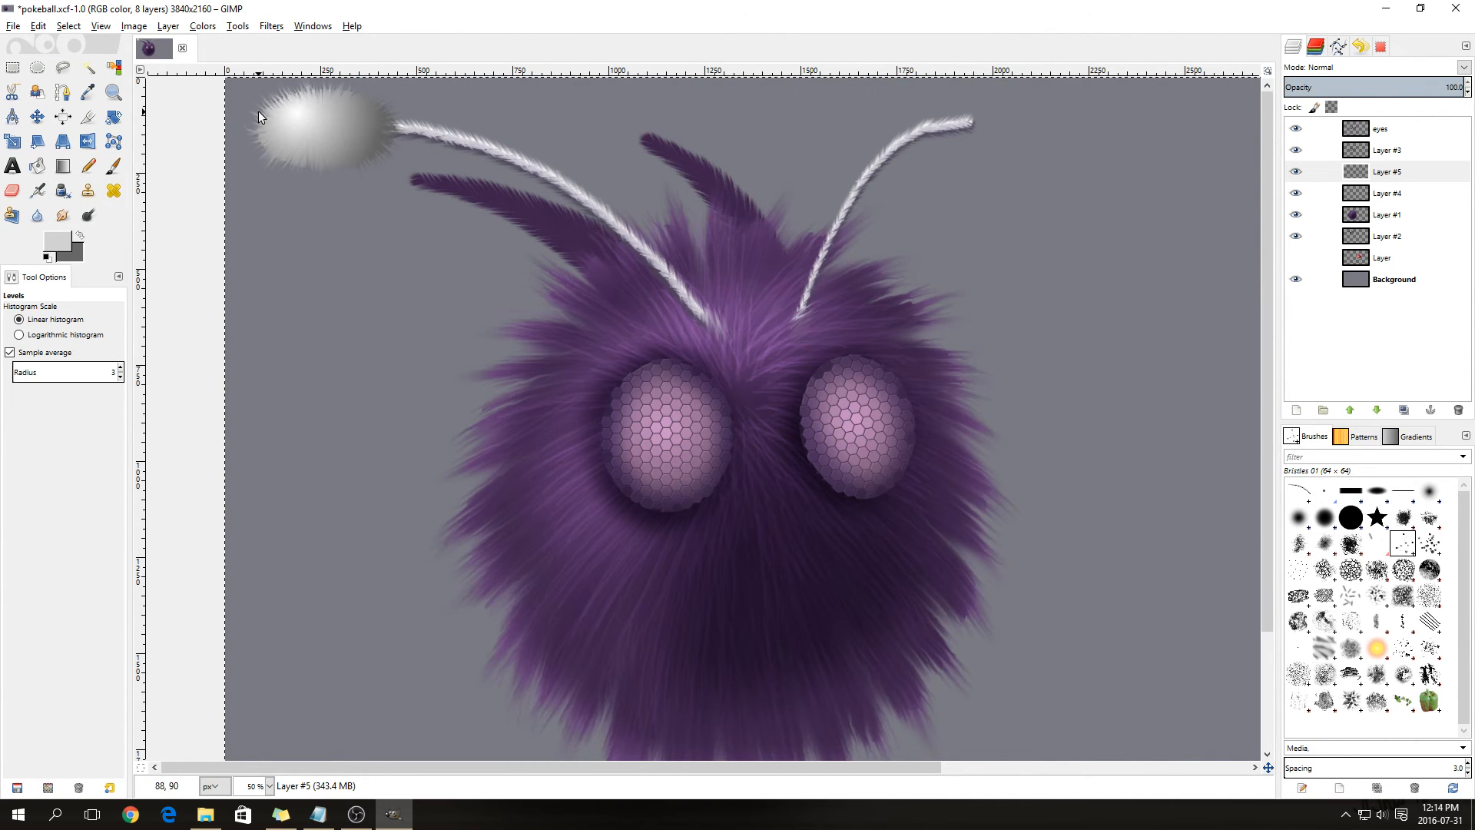
- Colorize the left furry tip with hue 260 and saturation 10
{"action": "left_click", "coordinate": [203, 25]}
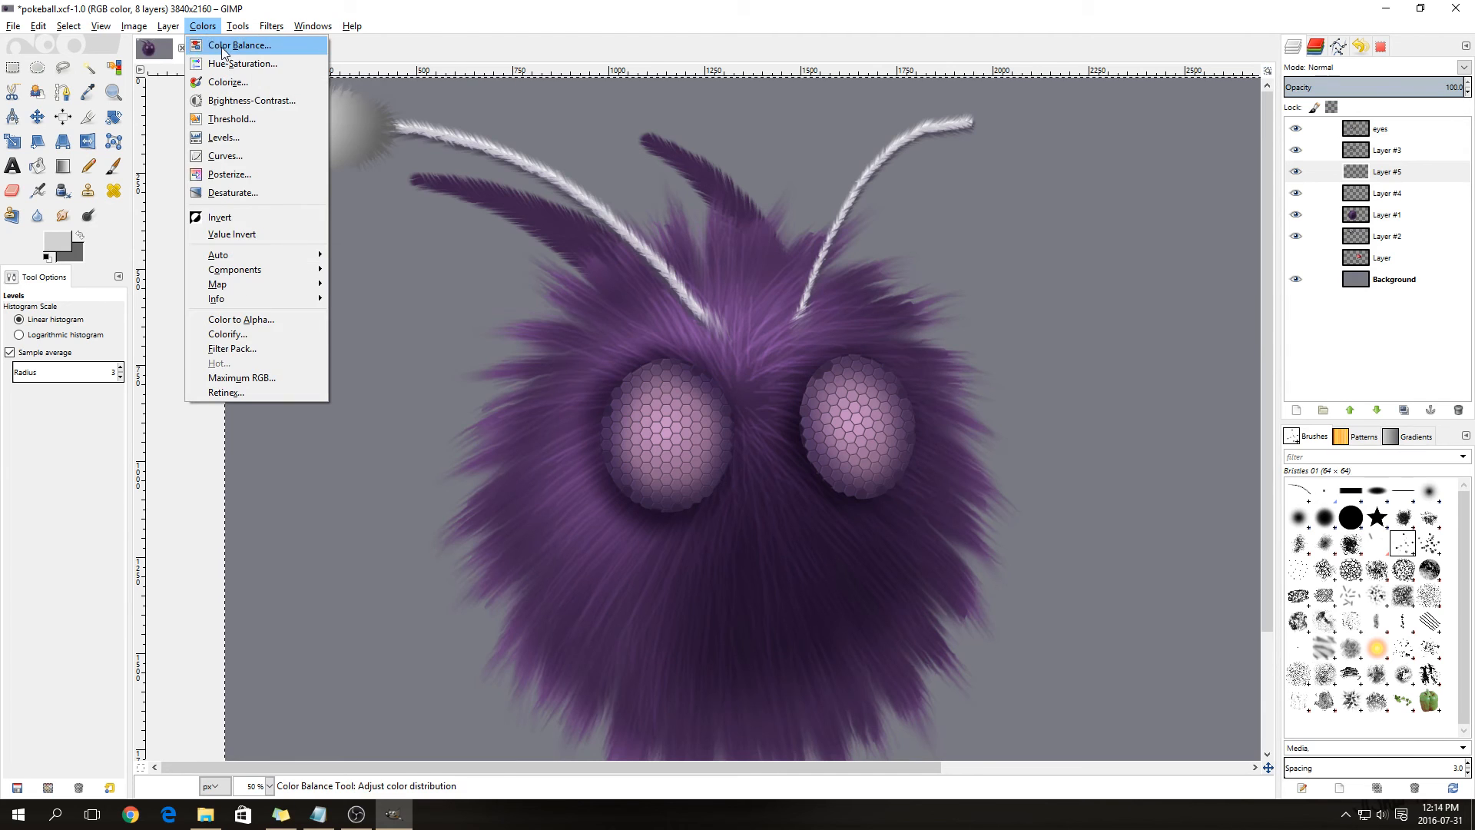
{"action": "left_click", "coordinate": [252, 82]}
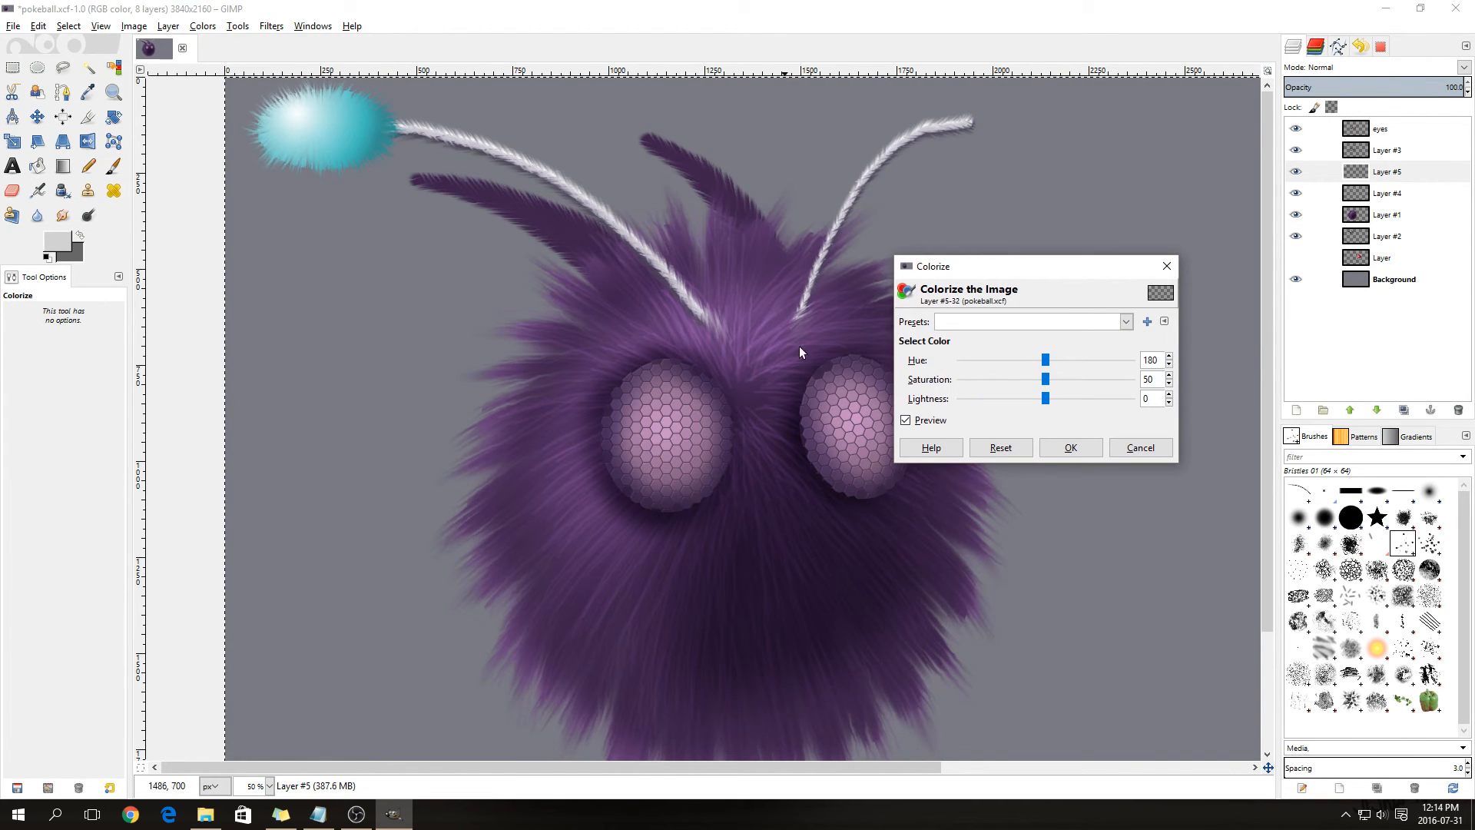
{"action": "left_click_drag", "start_coordinate": [1159, 361], "coordinate": [1129, 367]}
{"action": "type", "text": "2"}
{"action": "type", "text": "0"}
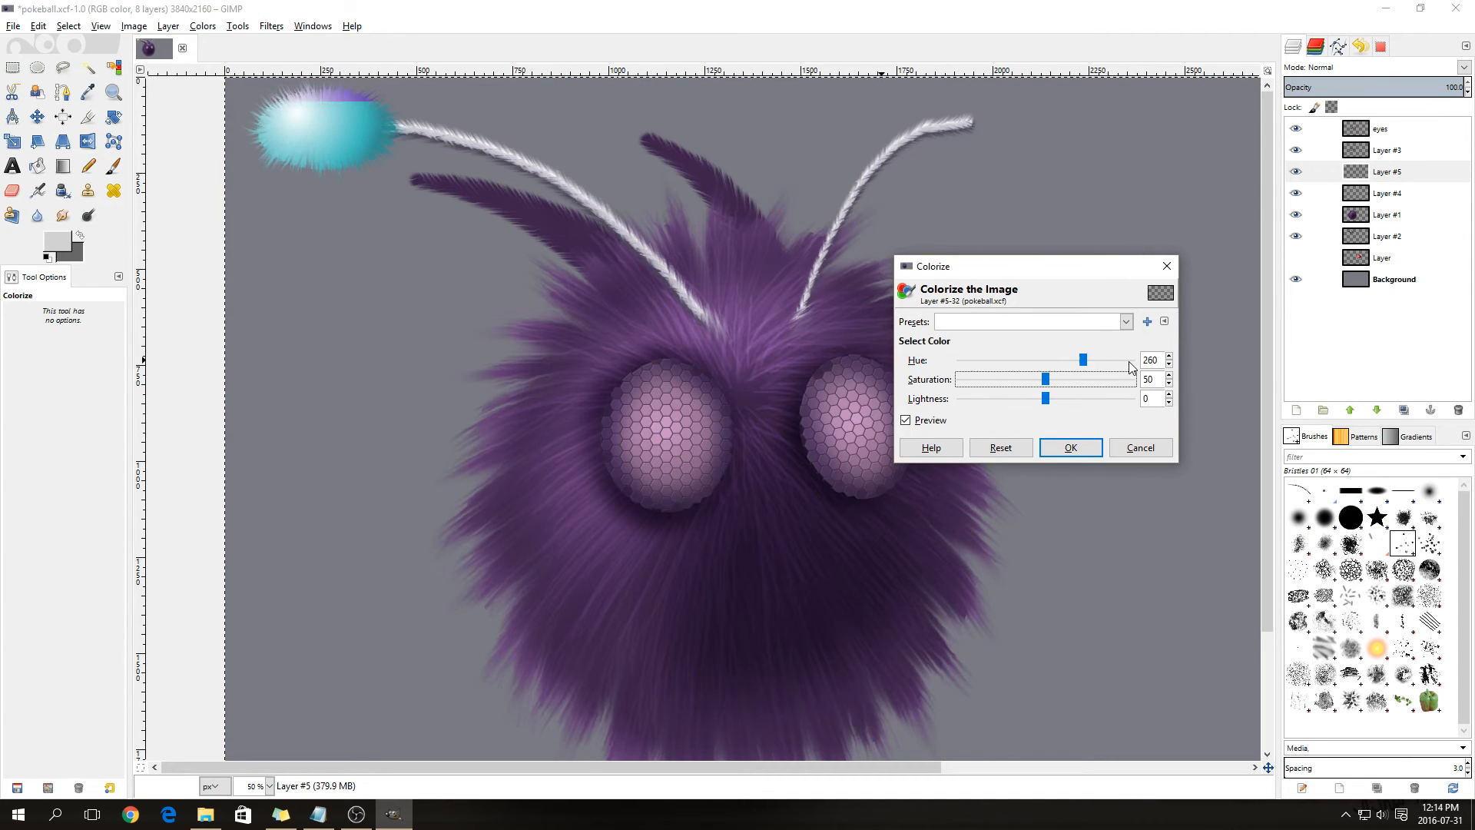
{"action": "key", "text": "Tab"}
{"action": "key", "text": "Tab"}
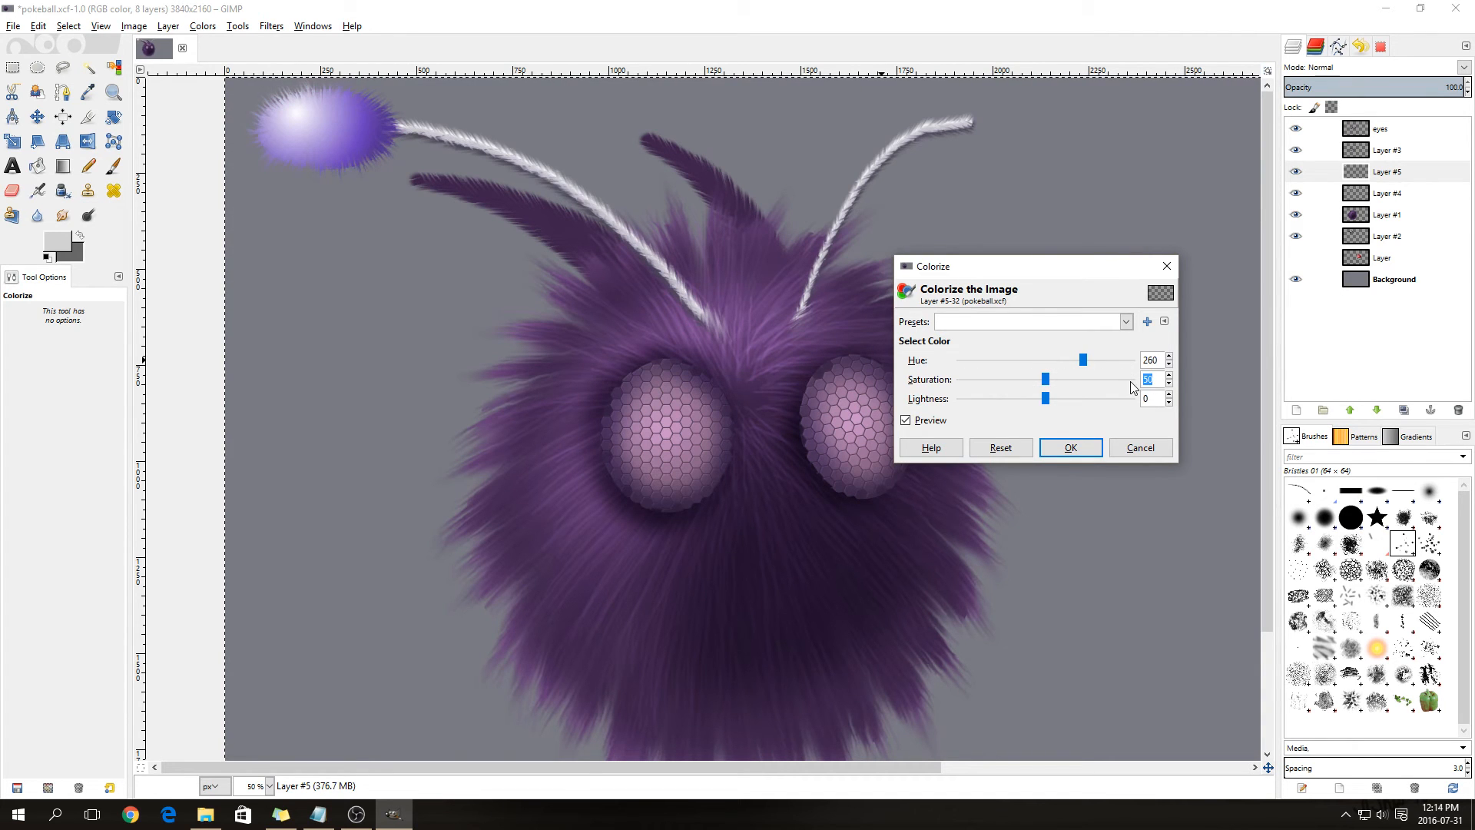
{"action": "type", "text": "10"}
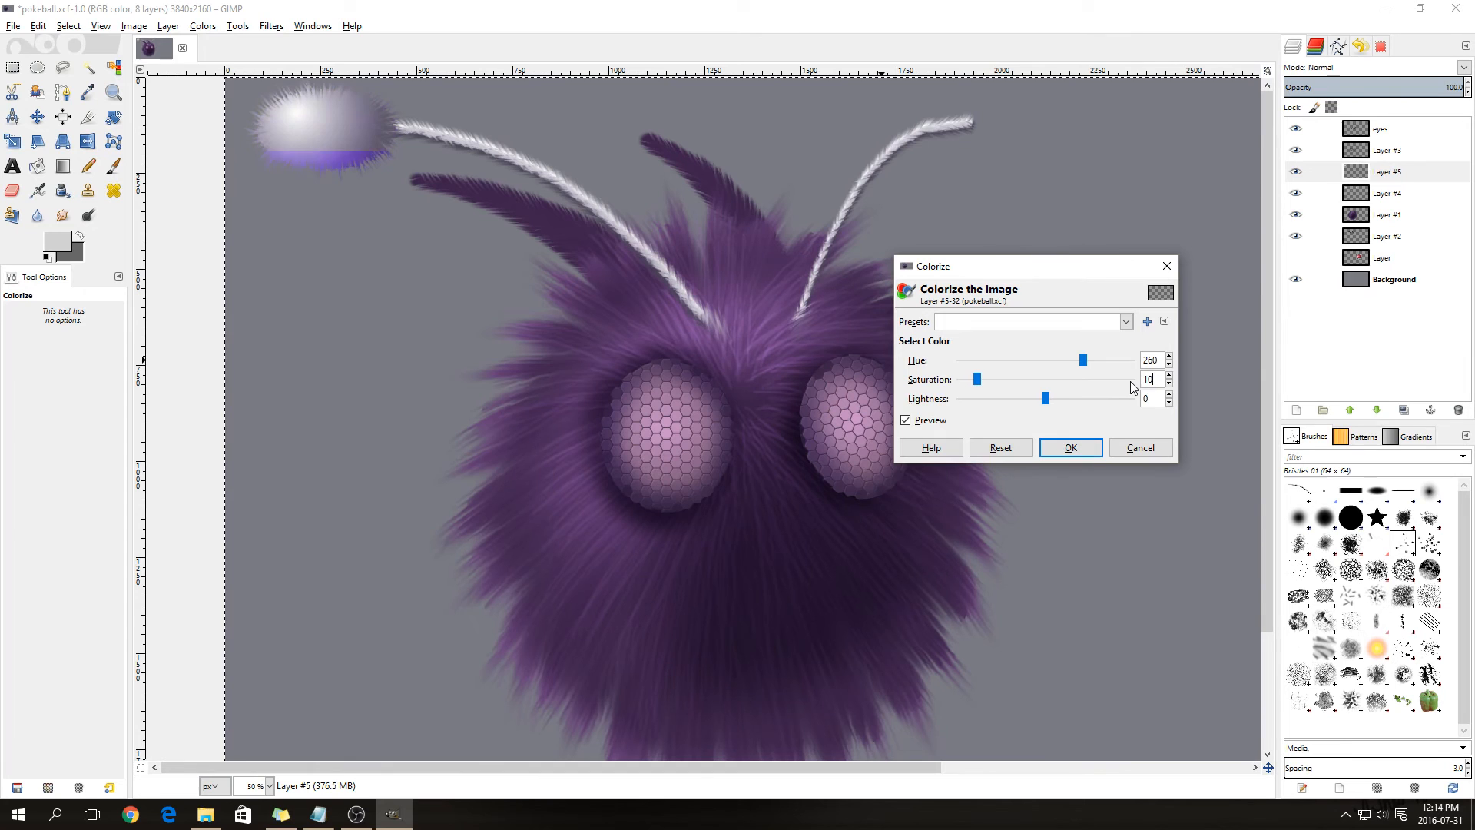
{"action": "left_click", "coordinate": [1073, 446]}
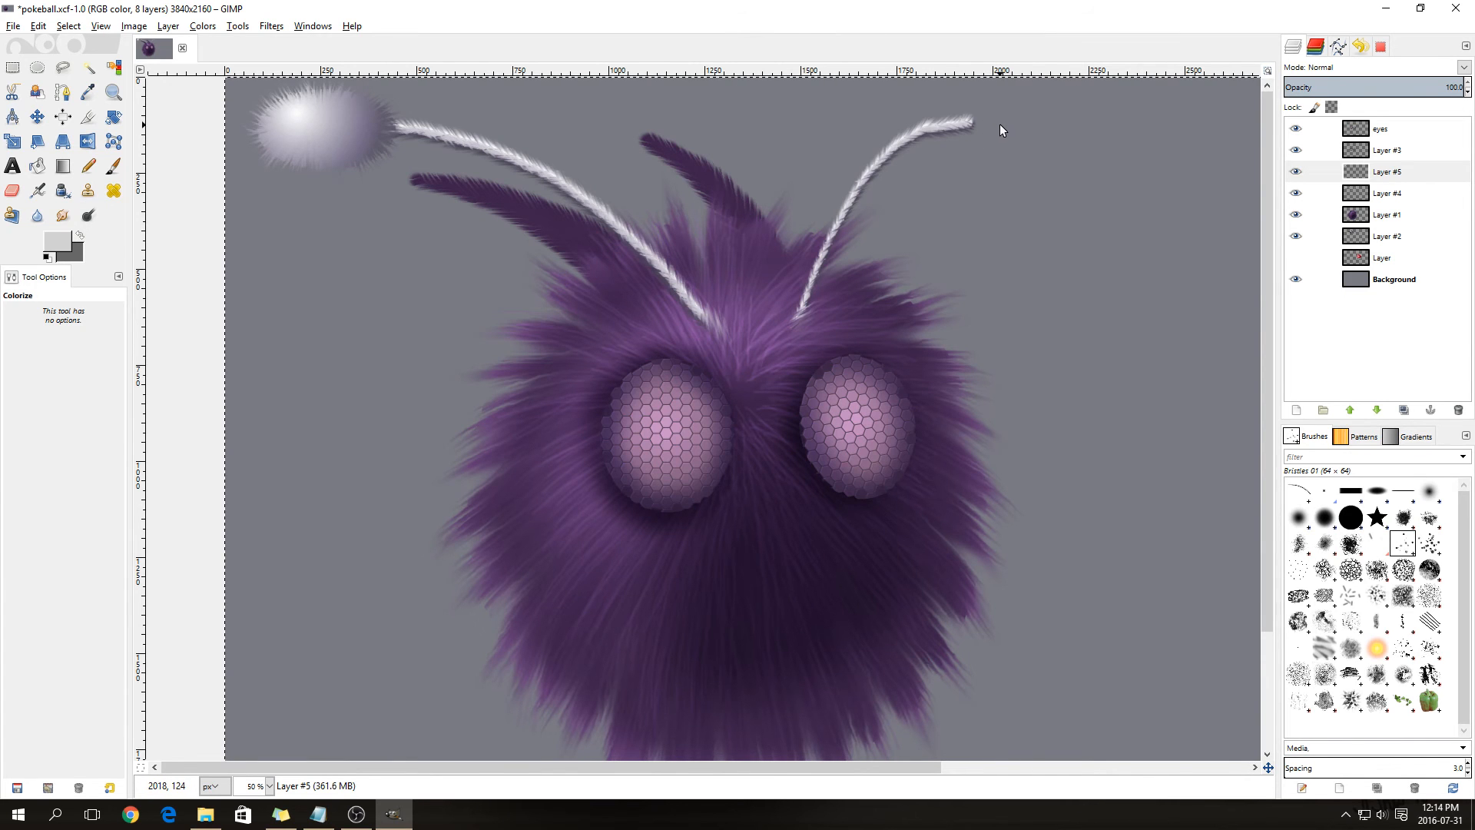
- Select a circle about 160 px wide over the right antenna's tip and fill it with the radial gradient from its center outward
{"action": "key", "text": "e"}
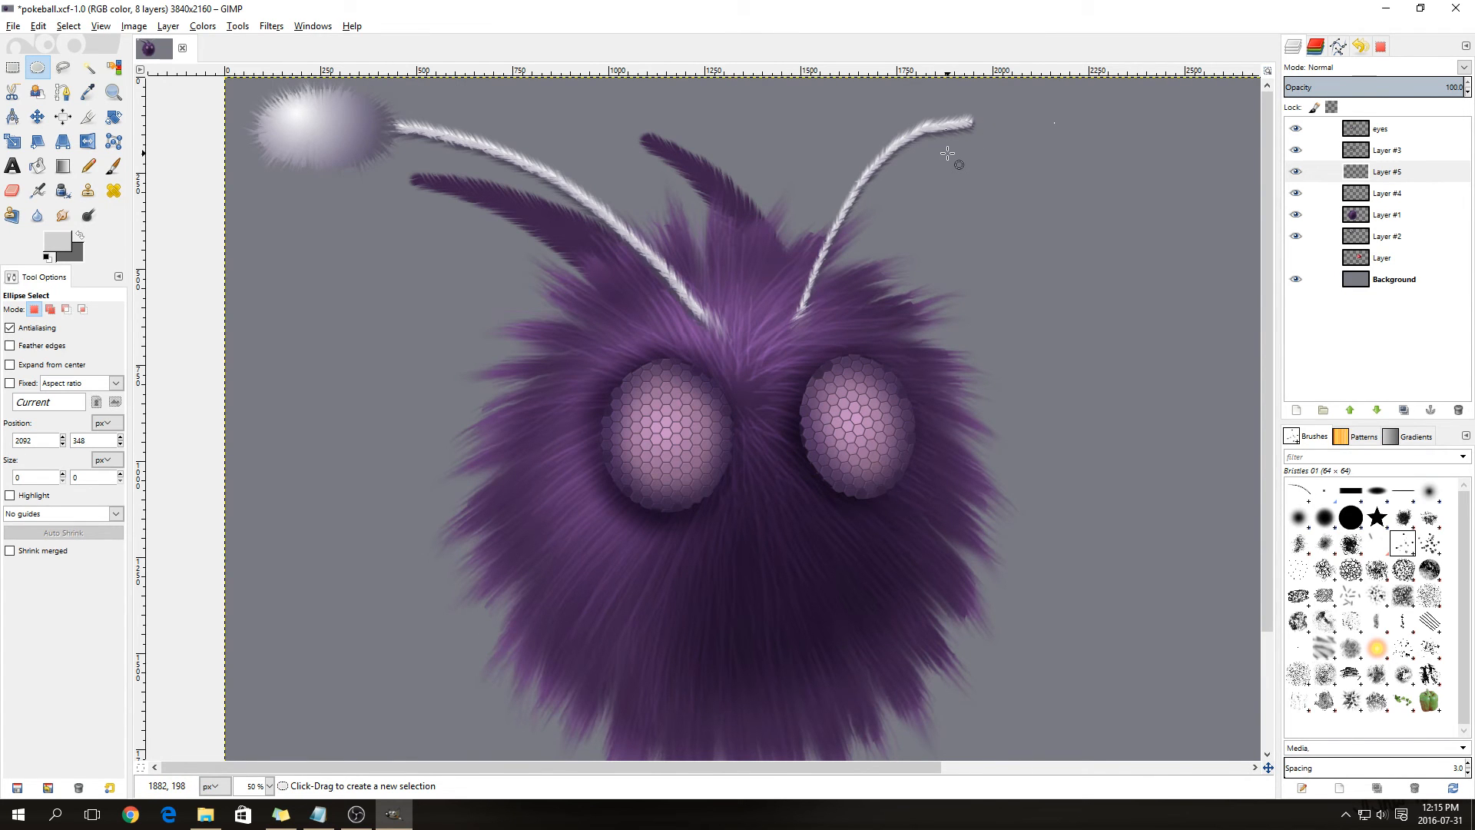
{"action": "left_click_drag", "start_coordinate": [960, 172], "coordinate": [987, 137]}
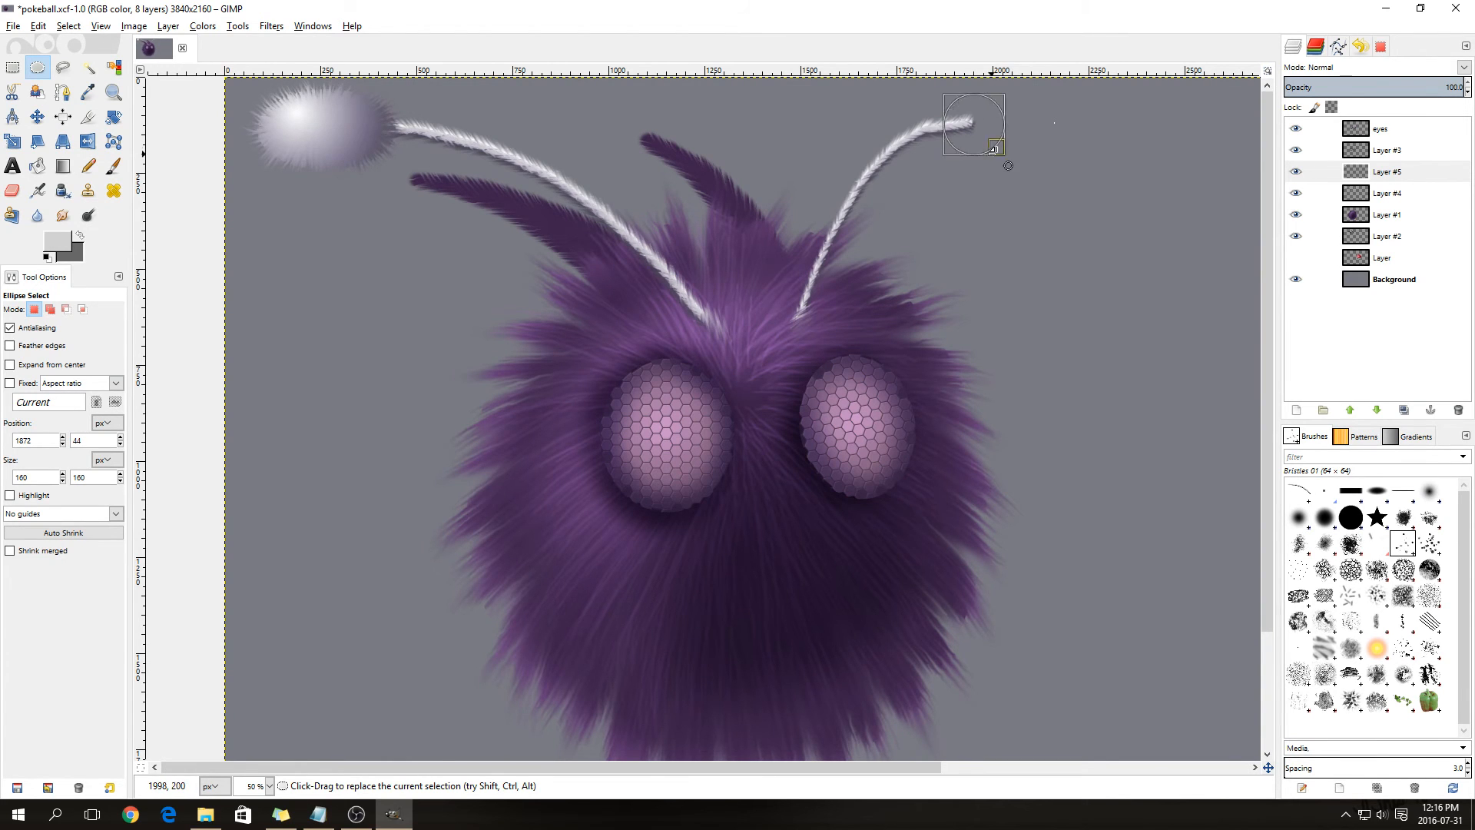
{"action": "left_click", "coordinate": [64, 168]}
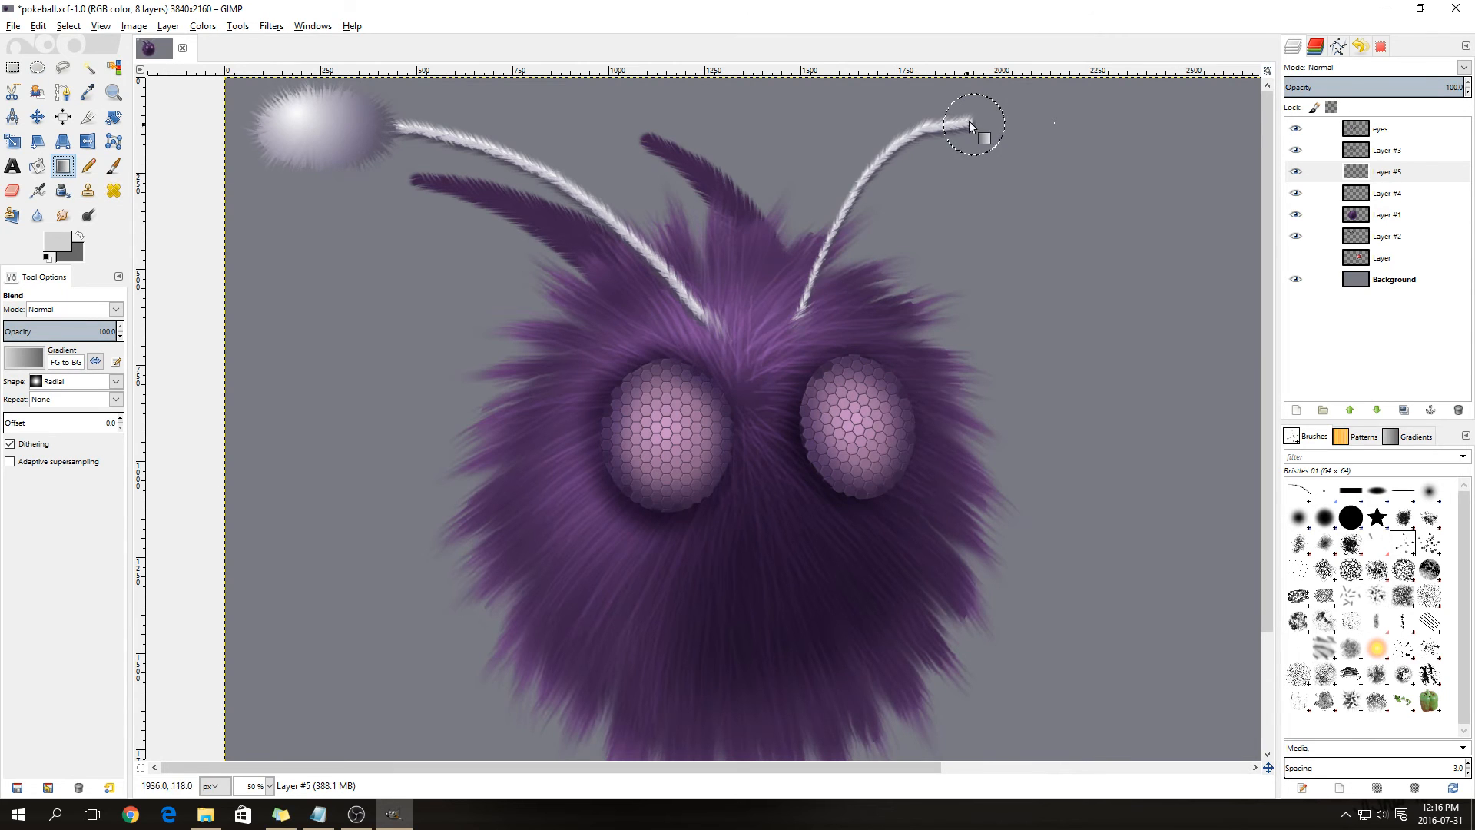
{"action": "left_click_drag", "start_coordinate": [973, 123], "coordinate": [996, 147]}
- Cut the grey circle out of its layer with a rectangular selection around it and paste it onto a new layer
{"action": "key", "text": "ctrl+c"}
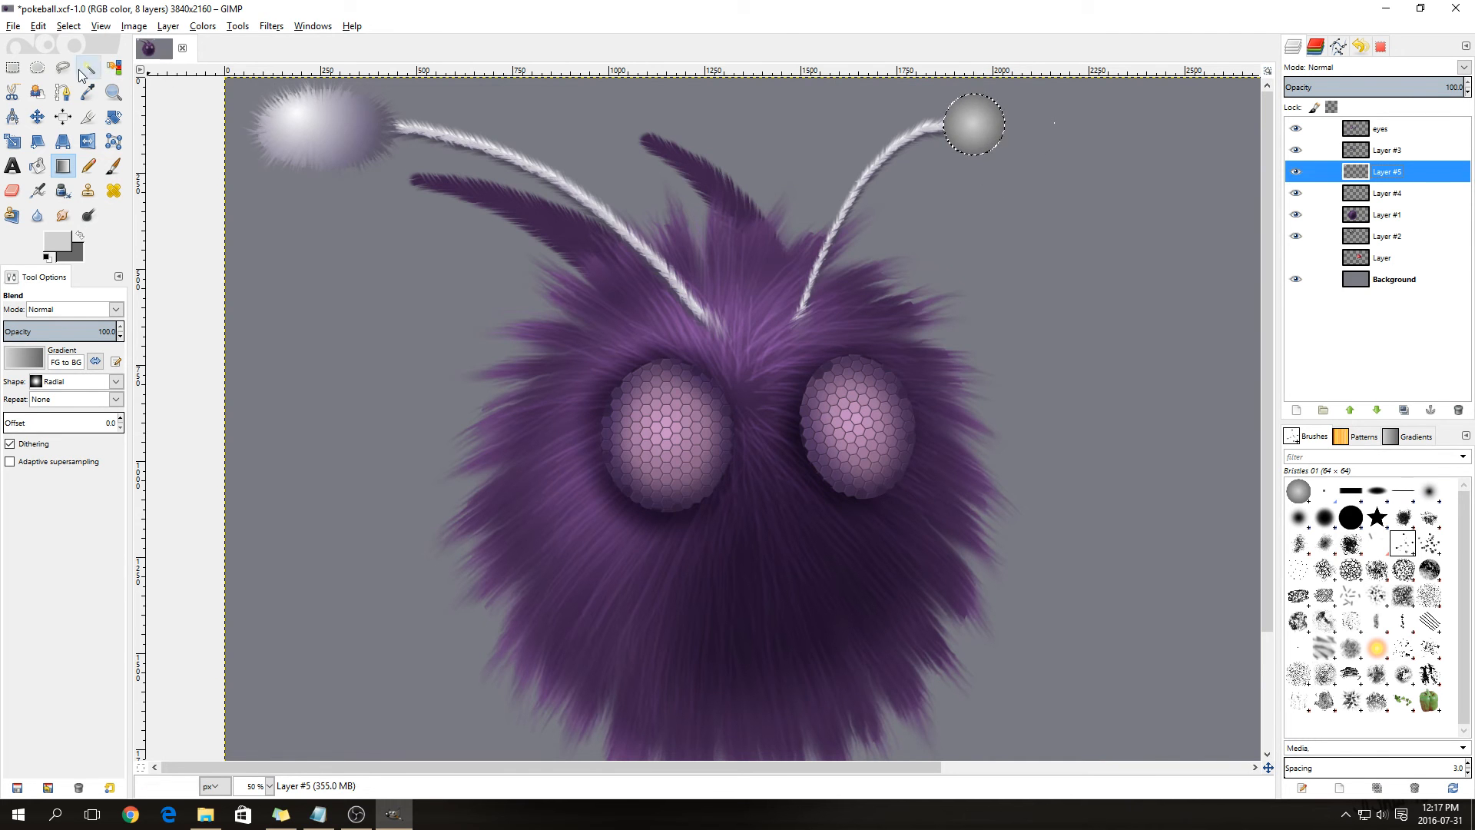
{"action": "key", "text": "r"}
{"action": "left_click", "coordinate": [943, 179]}
{"action": "left_click_drag", "start_coordinate": [913, 93], "coordinate": [1062, 183]}
{"action": "left_click", "coordinate": [1001, 238]}
{"action": "left_click_drag", "start_coordinate": [916, 191], "coordinate": [1031, 83]}
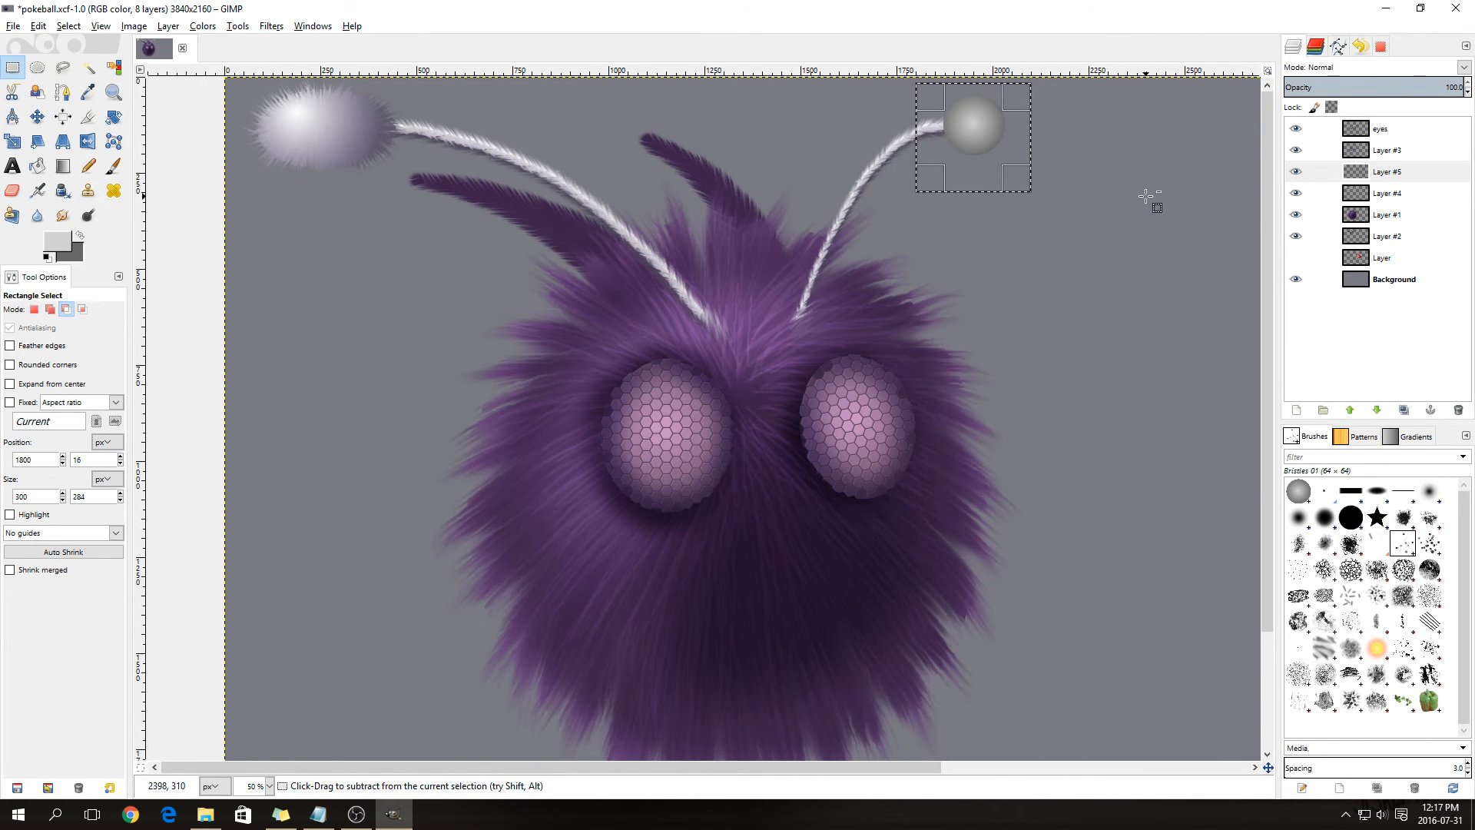
{"action": "key", "text": "ctrl+x"}
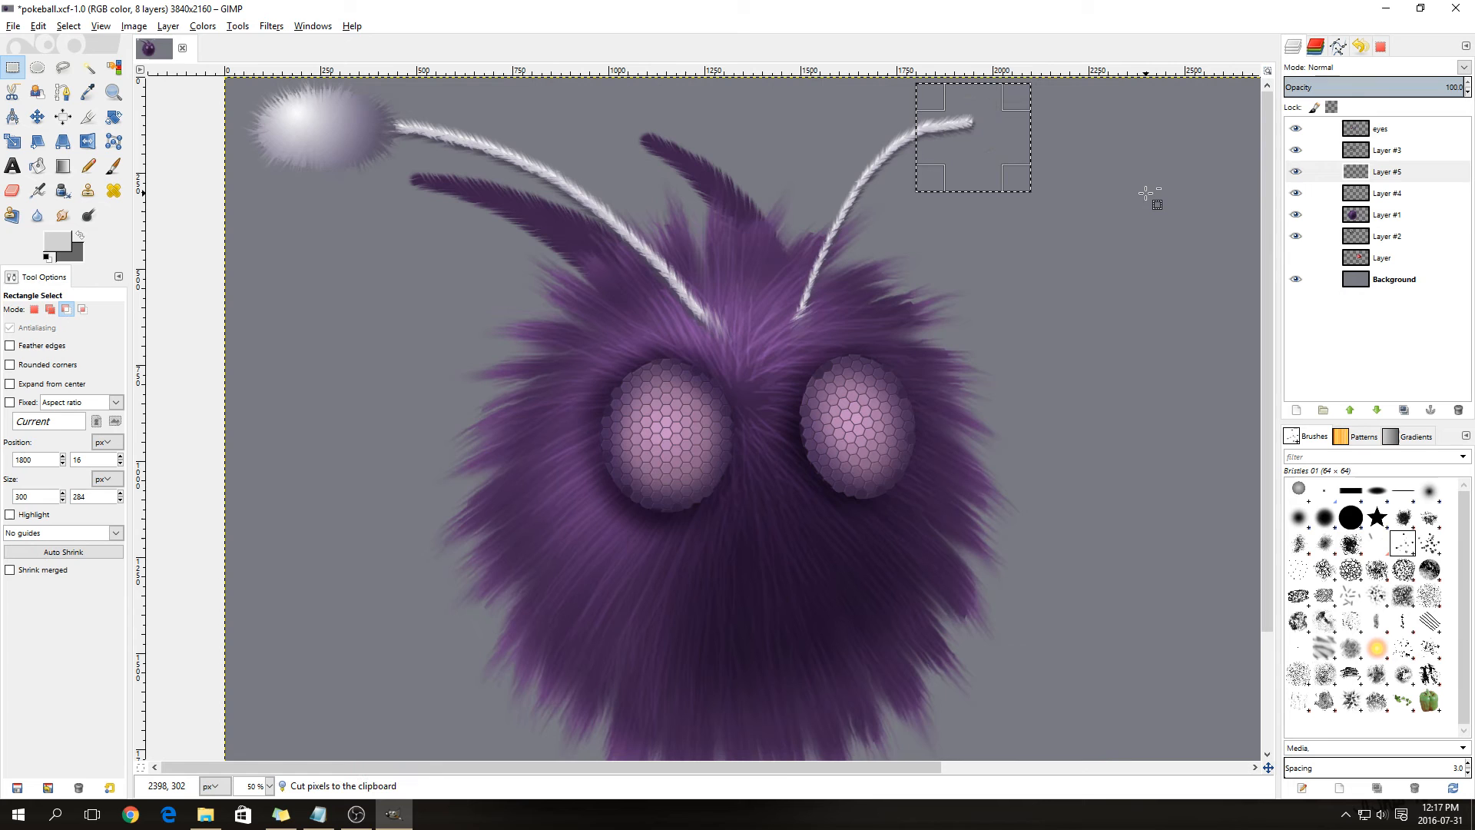
{"action": "key", "text": "ctrl+v"}
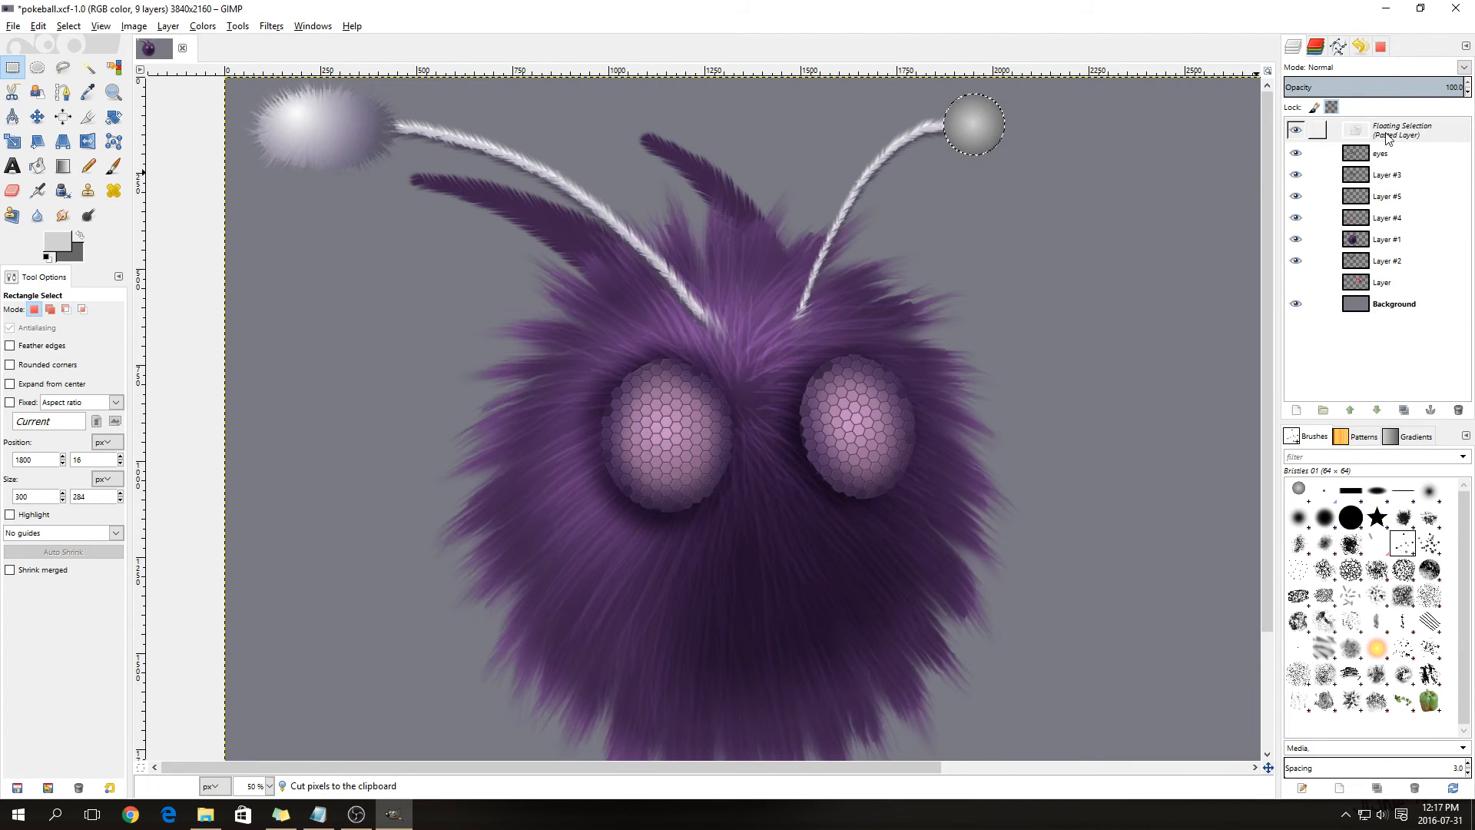
{"action": "right_click", "coordinate": [1392, 136]}
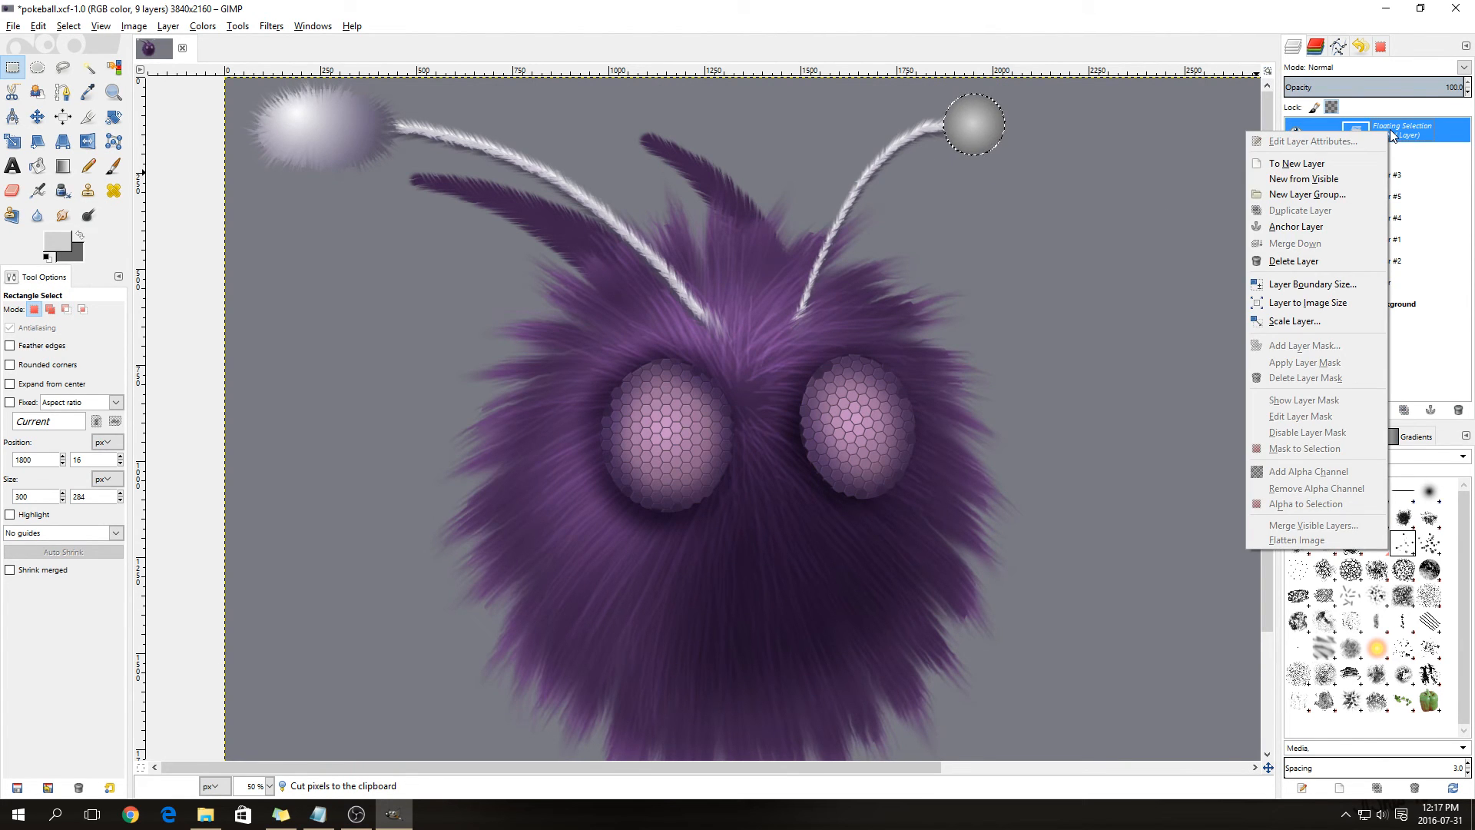
{"action": "left_click", "coordinate": [1343, 165]}
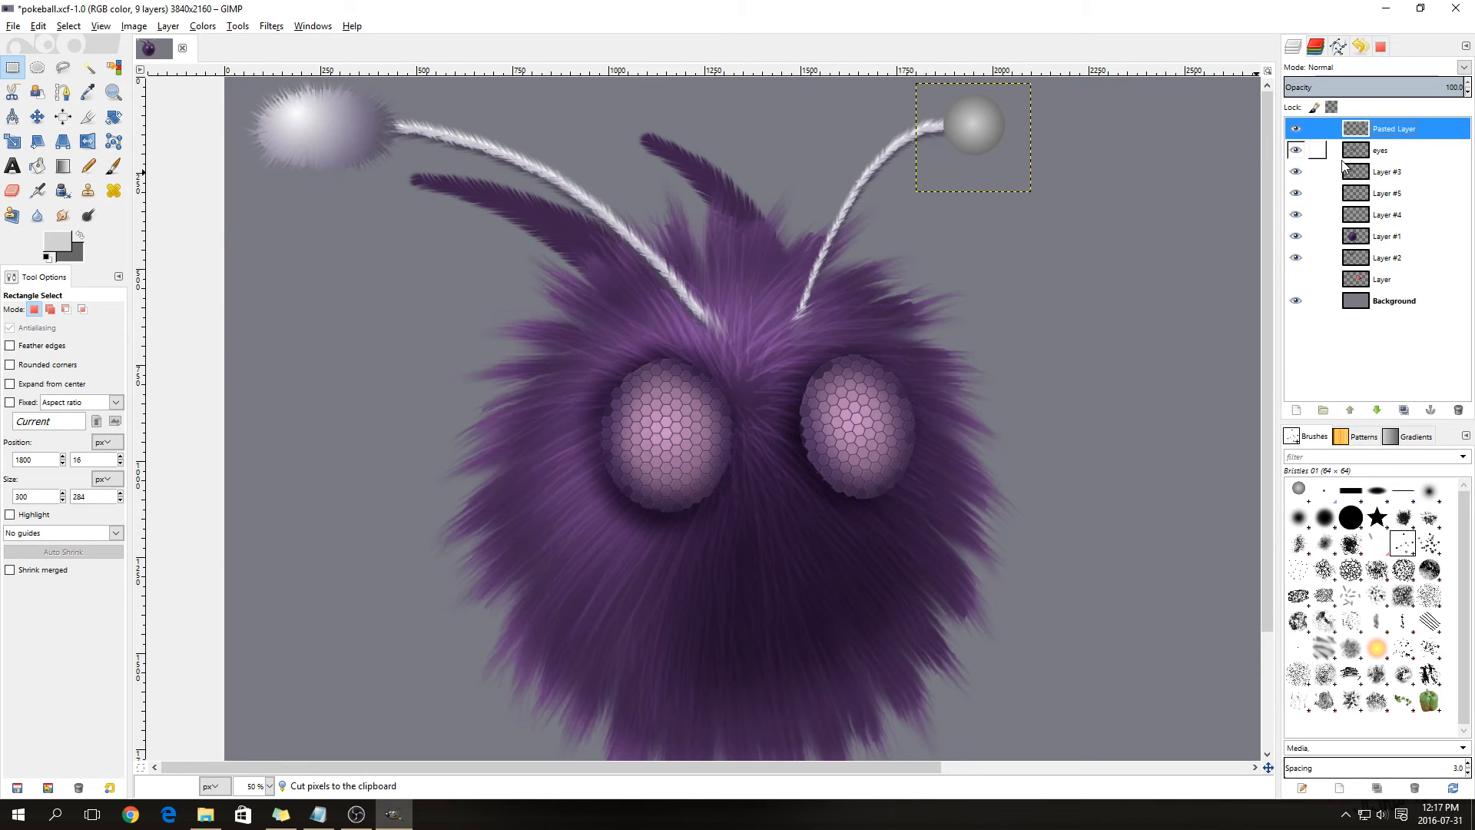
- Move the pasted circle's layer directly below Layer #4 and fit it to the image size
{"action": "left_click_drag", "start_coordinate": [1393, 128], "coordinate": [1395, 222]}
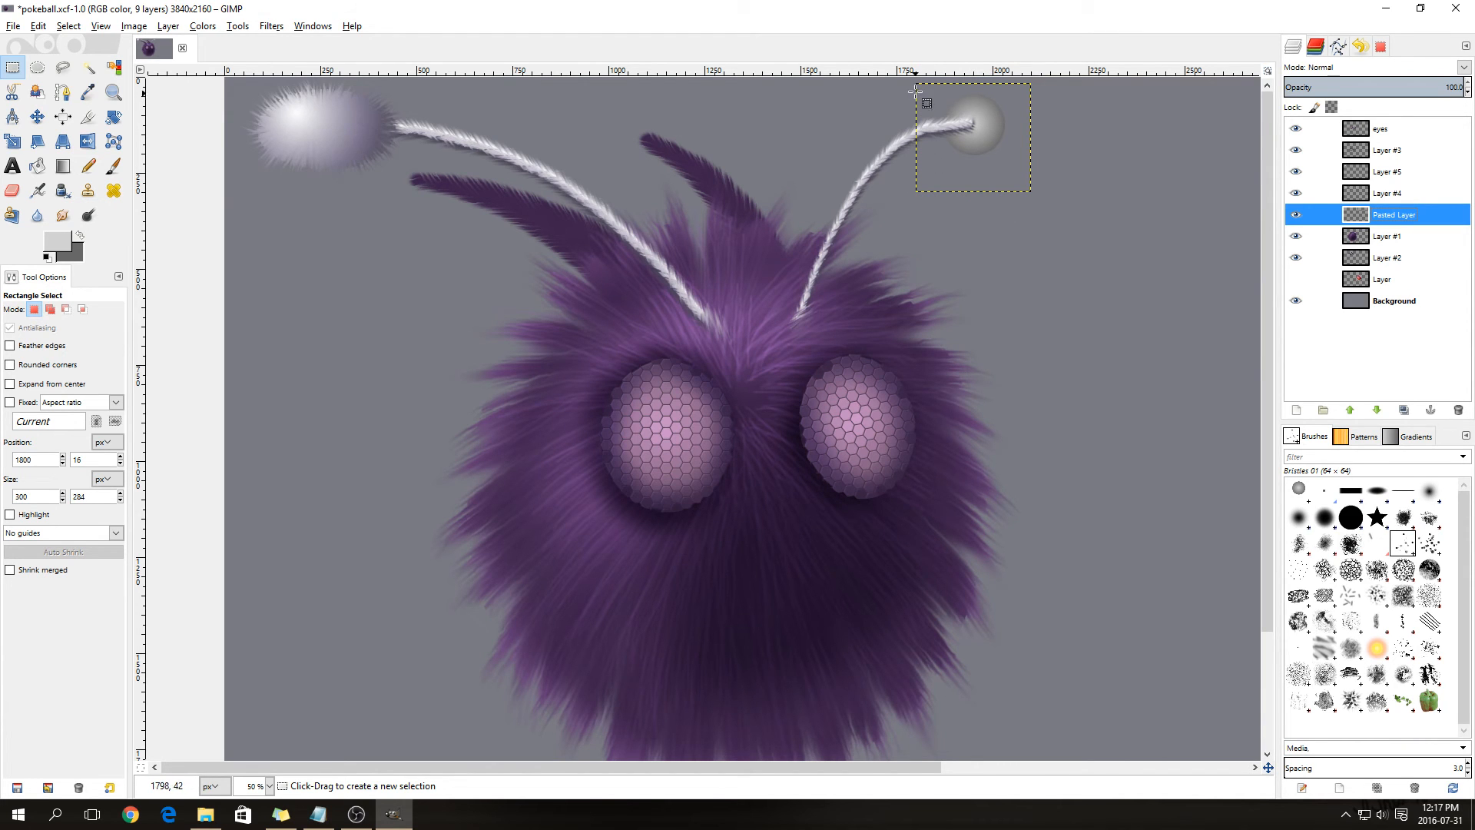
{"action": "right_click", "coordinate": [1399, 215]}
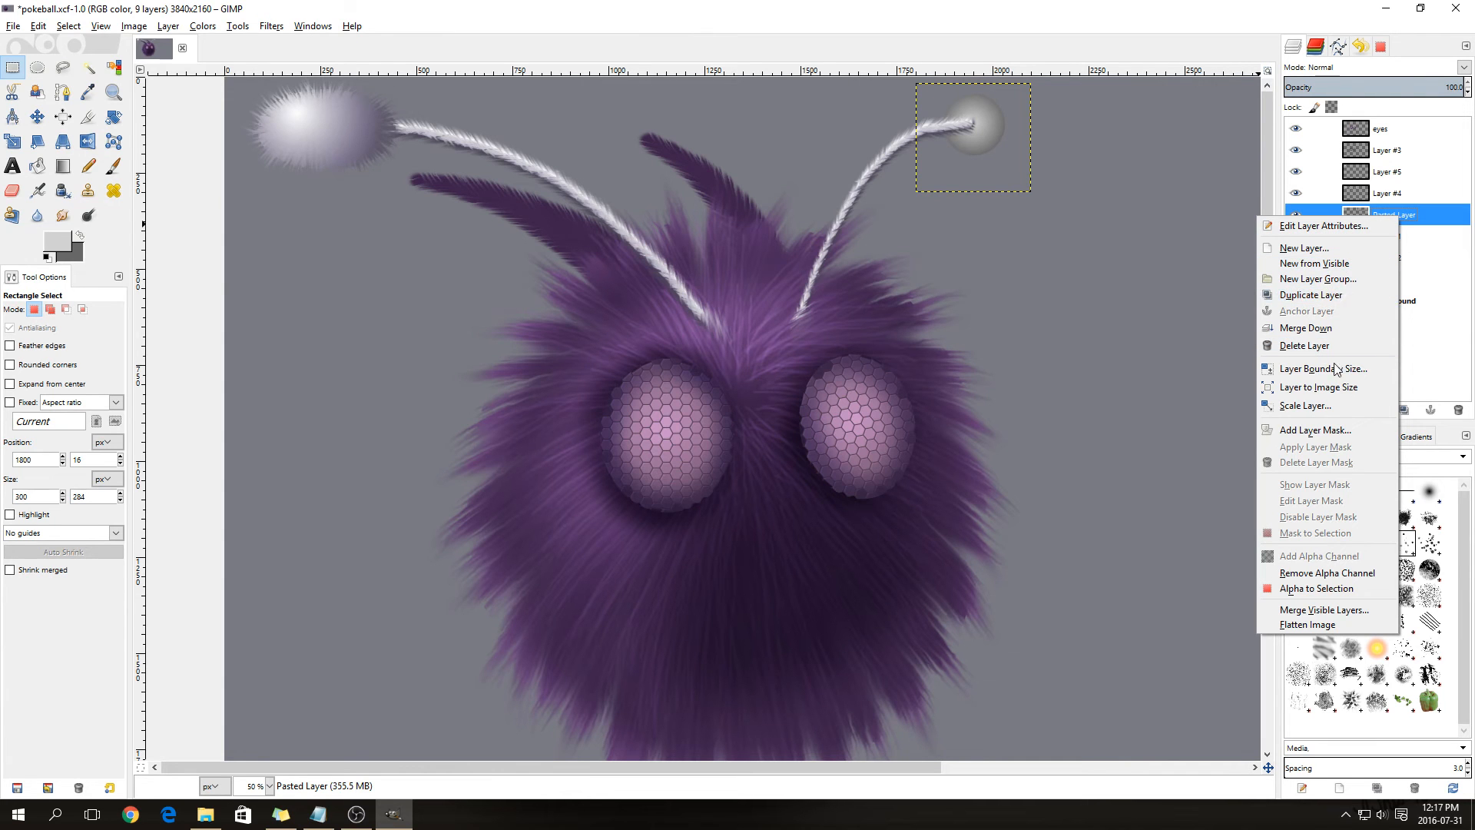
{"action": "left_click", "coordinate": [1318, 387]}
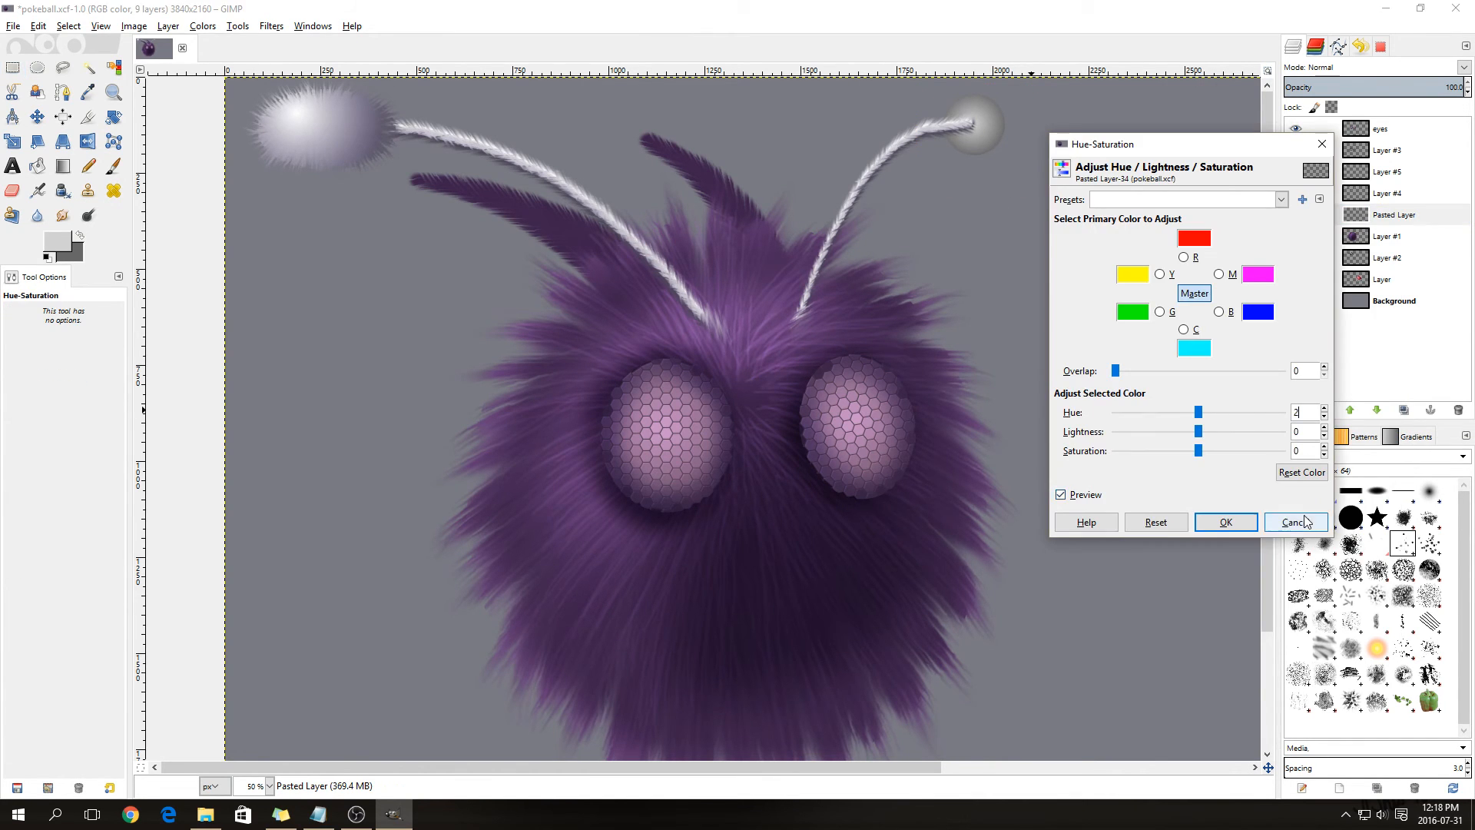
- Colorize the pasted circle with hue 260 and saturation 10, and smudge its edge outward into fur with Bristles 01
{"action": "left_click", "coordinate": [1305, 521]}
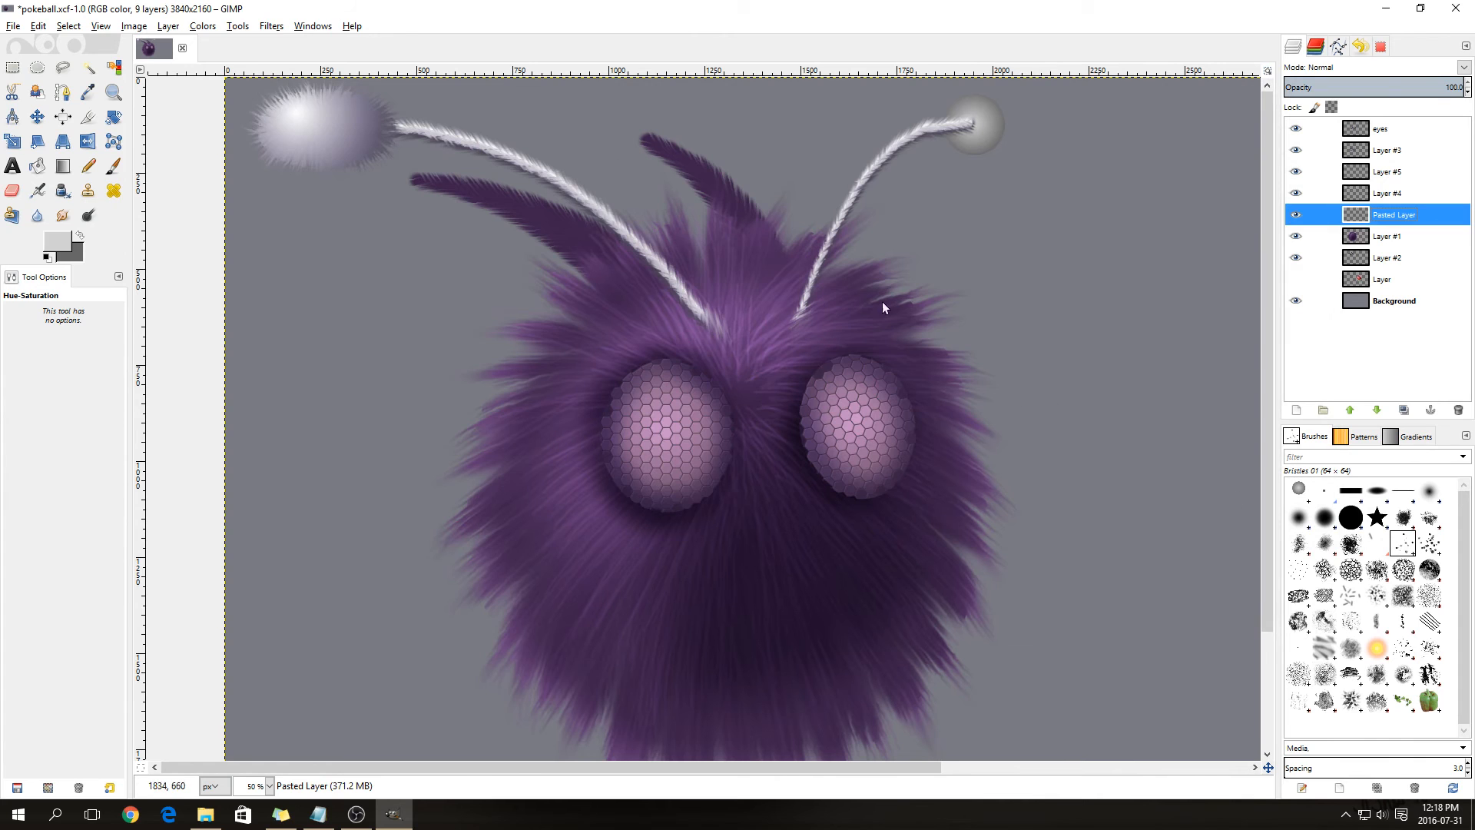
{"action": "left_click", "coordinate": [203, 27]}
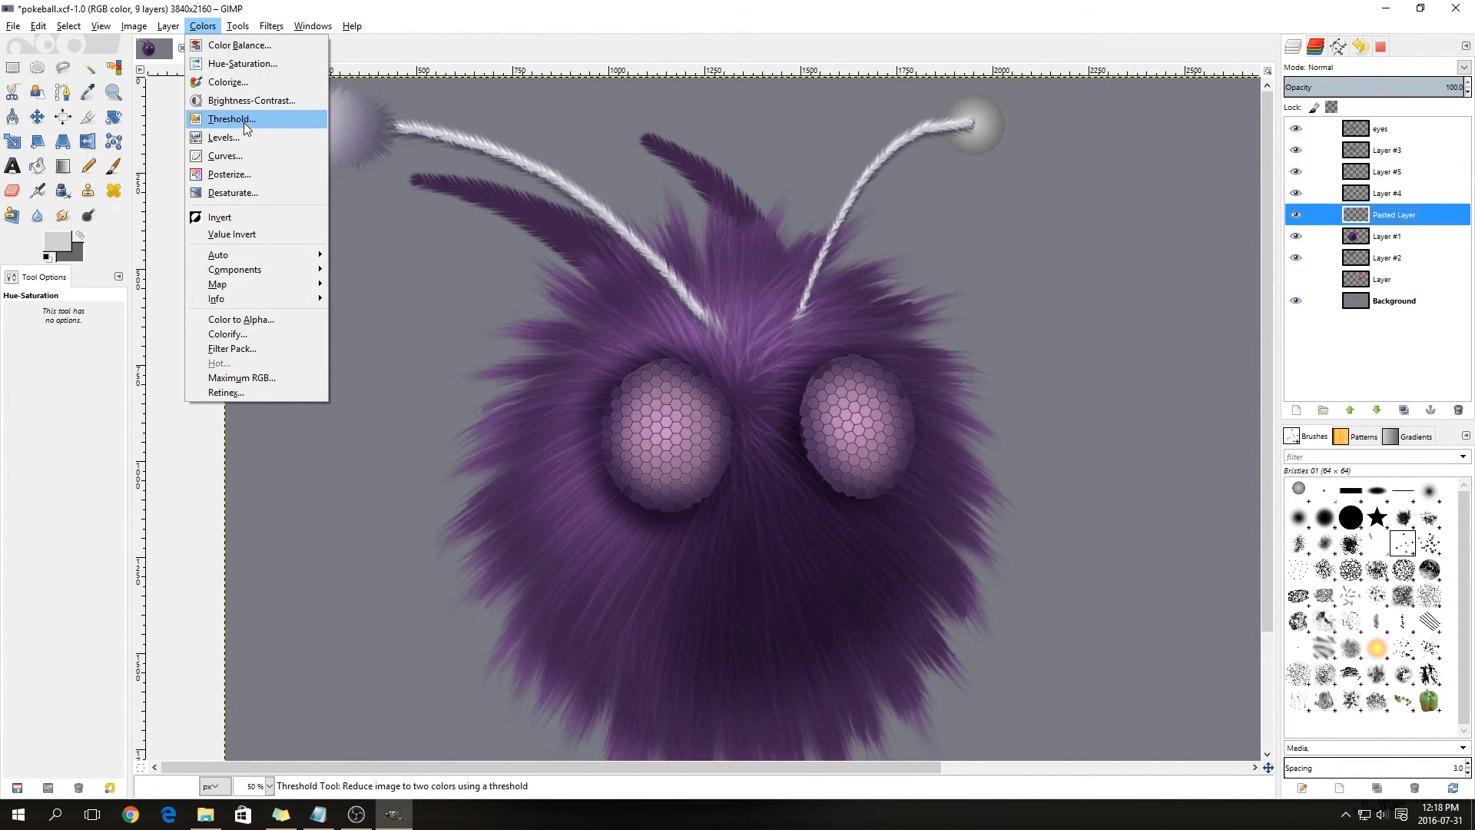
{"action": "left_click", "coordinate": [228, 82]}
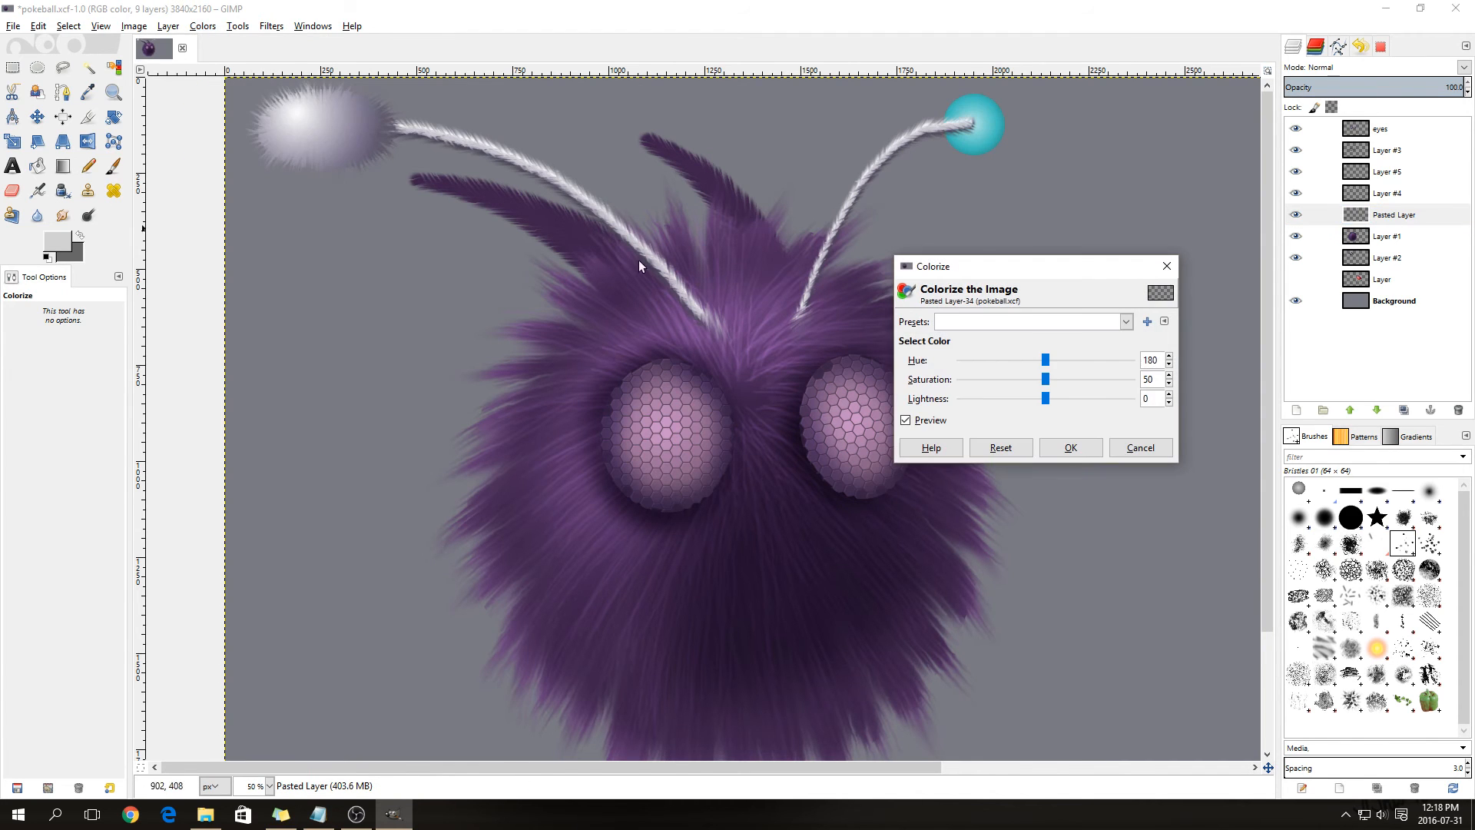
{"action": "left_click_drag", "start_coordinate": [1157, 362], "coordinate": [1131, 361]}
{"action": "type", "text": "260"}
{"action": "key", "text": "Tab"}
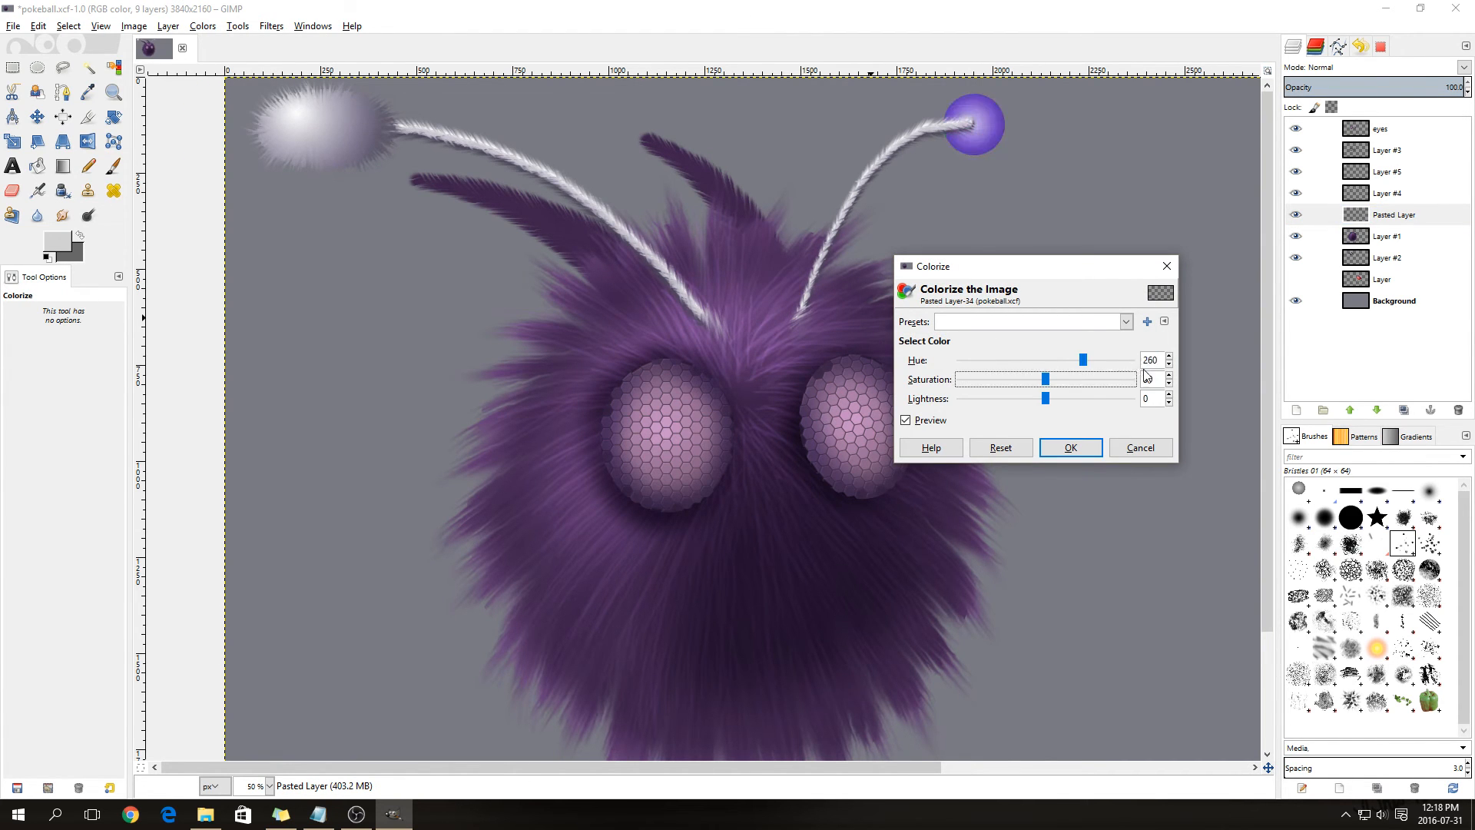
{"action": "type", "text": "10"}
{"action": "key", "text": "Return"}
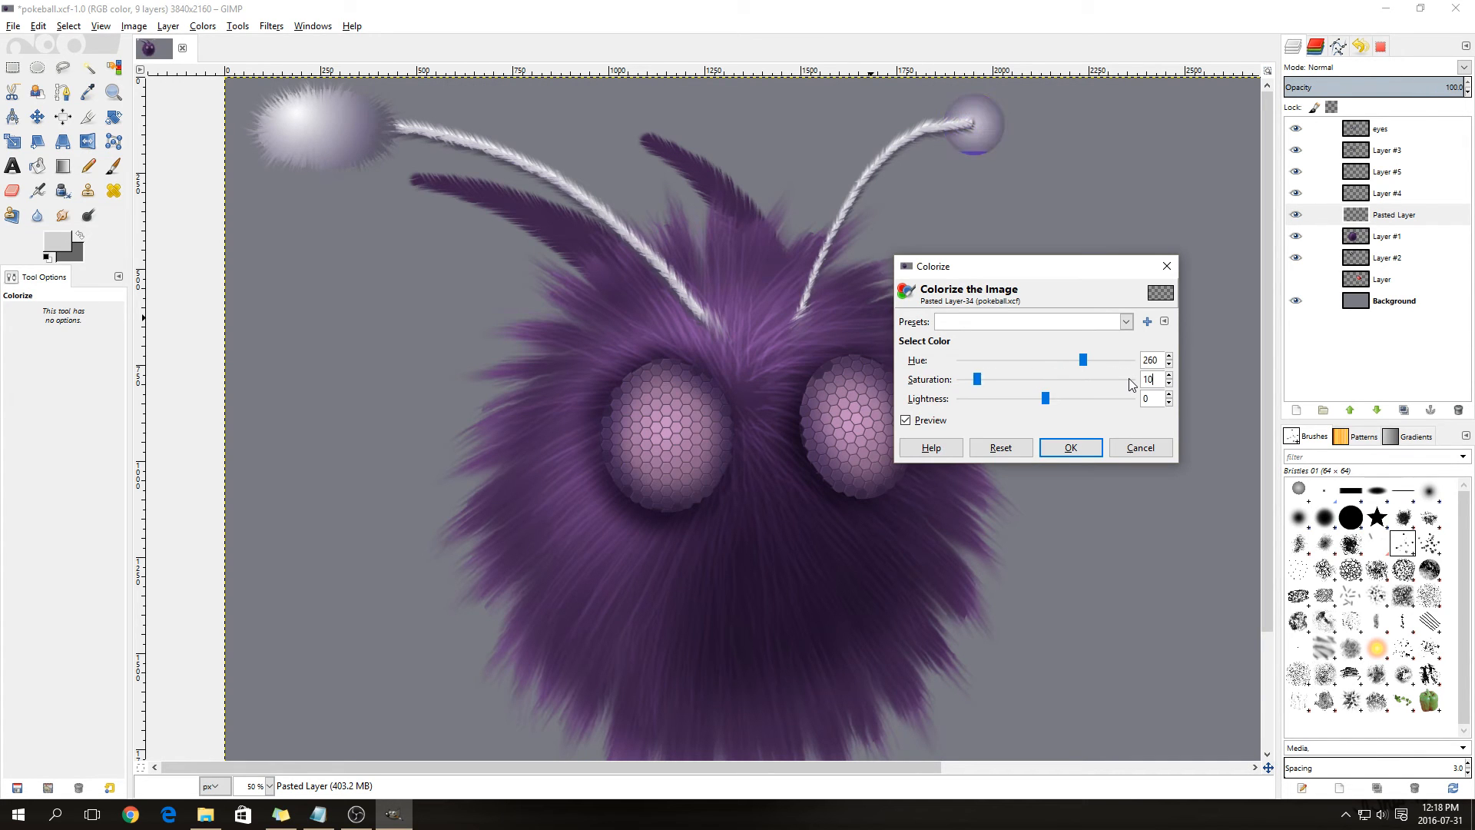
{"action": "left_click", "coordinate": [1097, 447]}
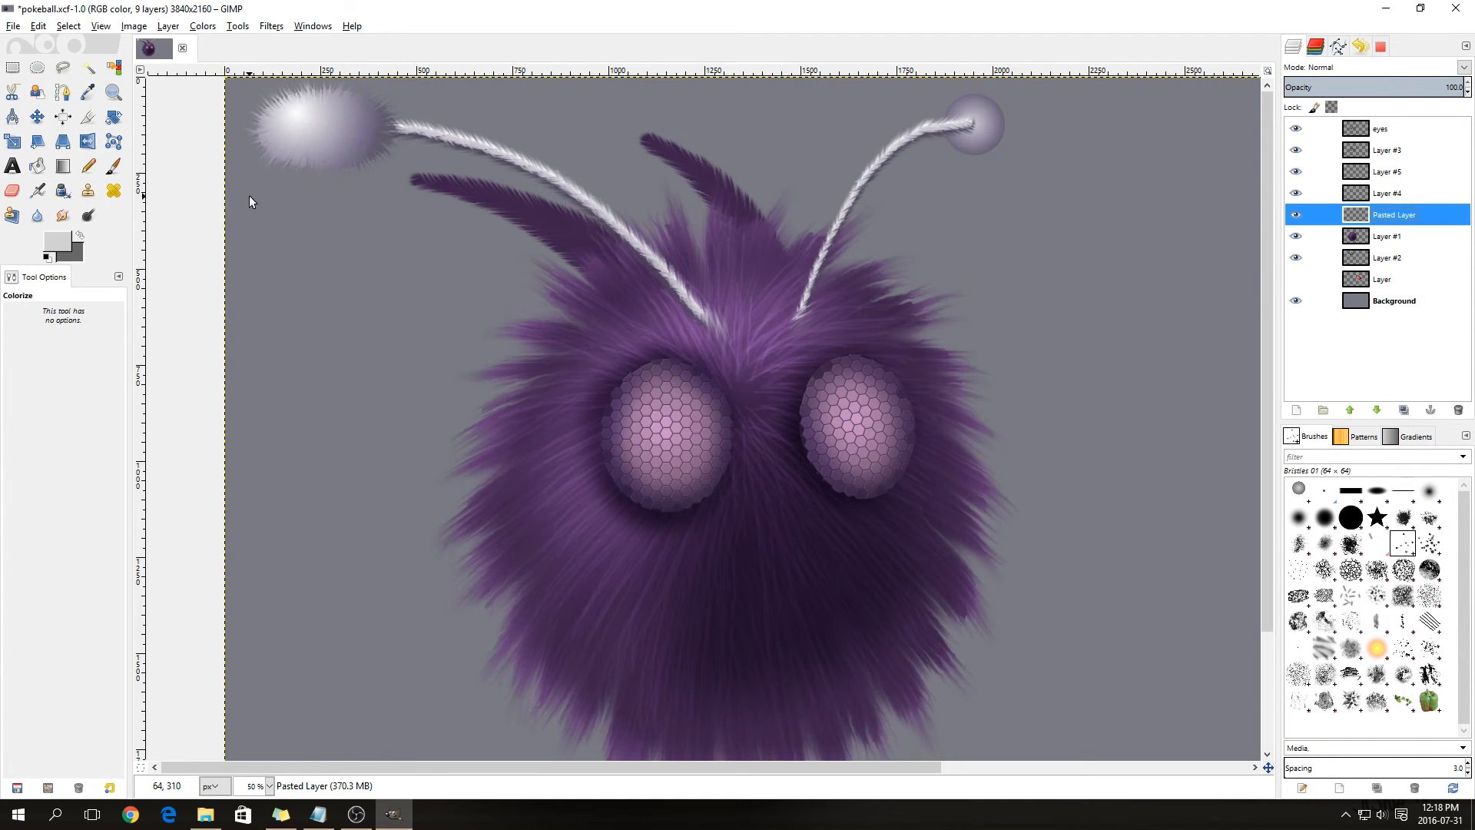
{"action": "left_click", "coordinate": [63, 216]}
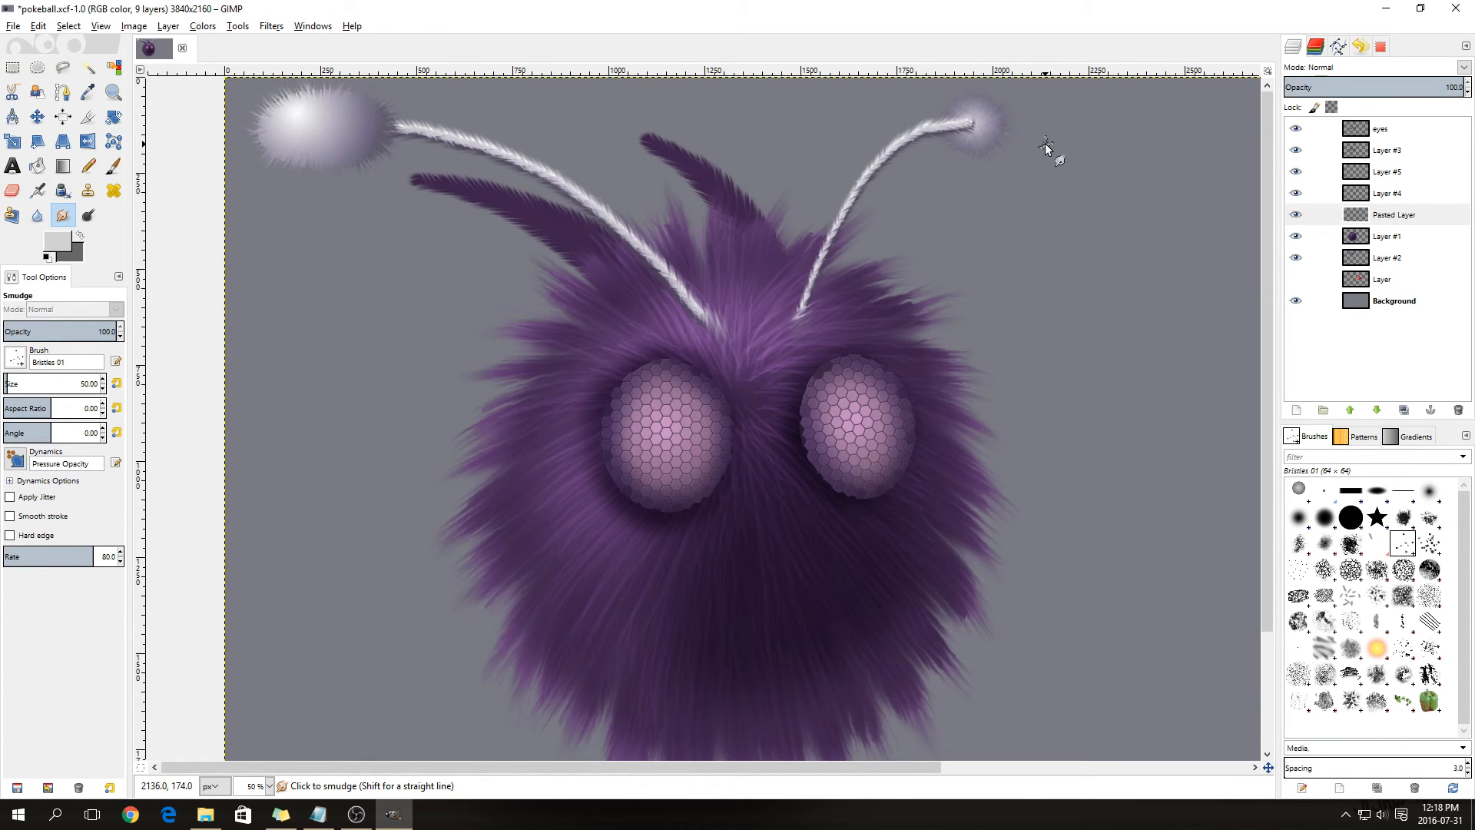
- Set the right furry tip's Levels white input to 210, darken its midtones, and save the image
{"action": "left_click", "coordinate": [203, 28]}
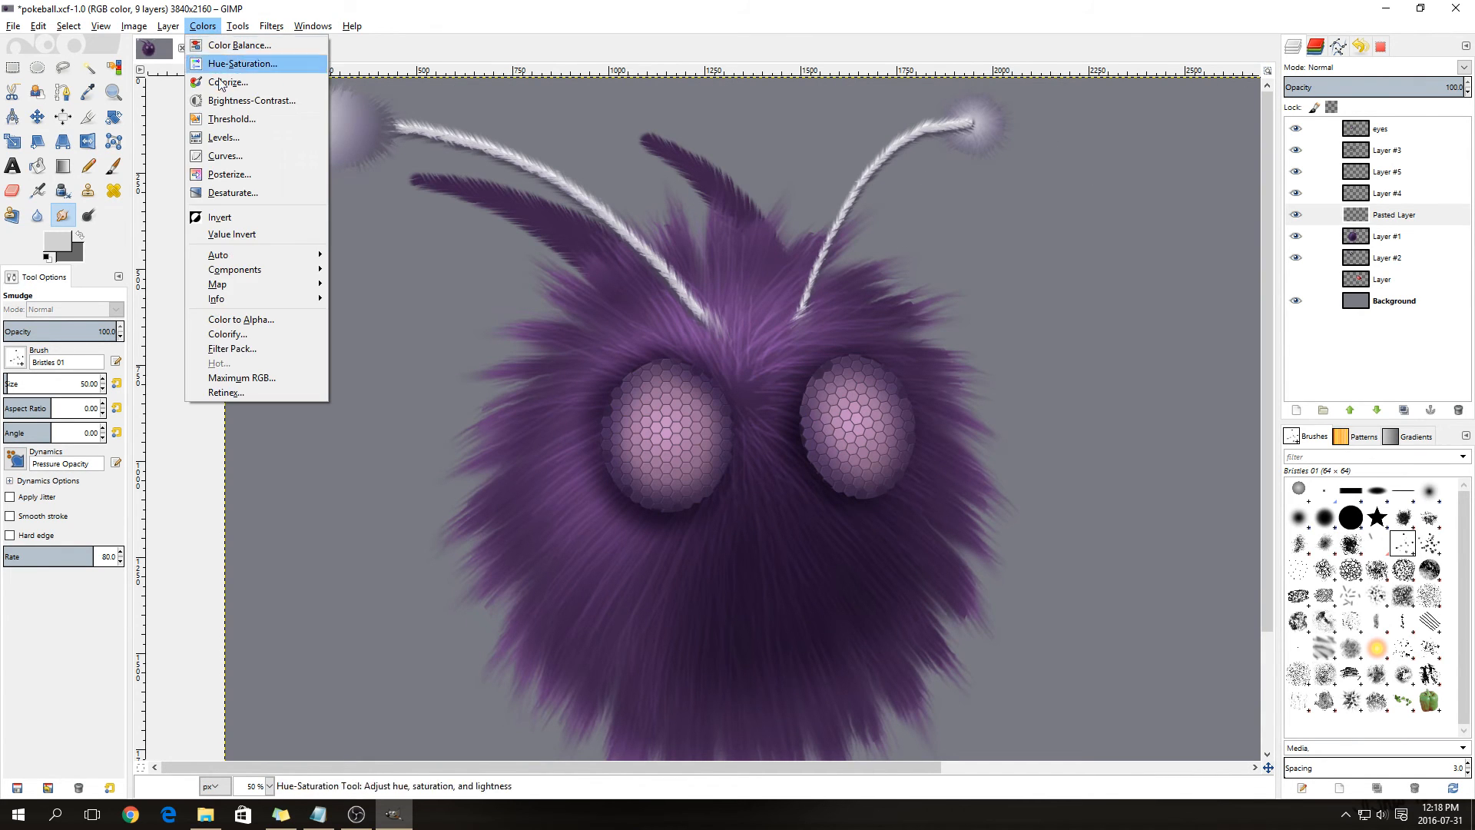
{"action": "left_click", "coordinate": [237, 138]}
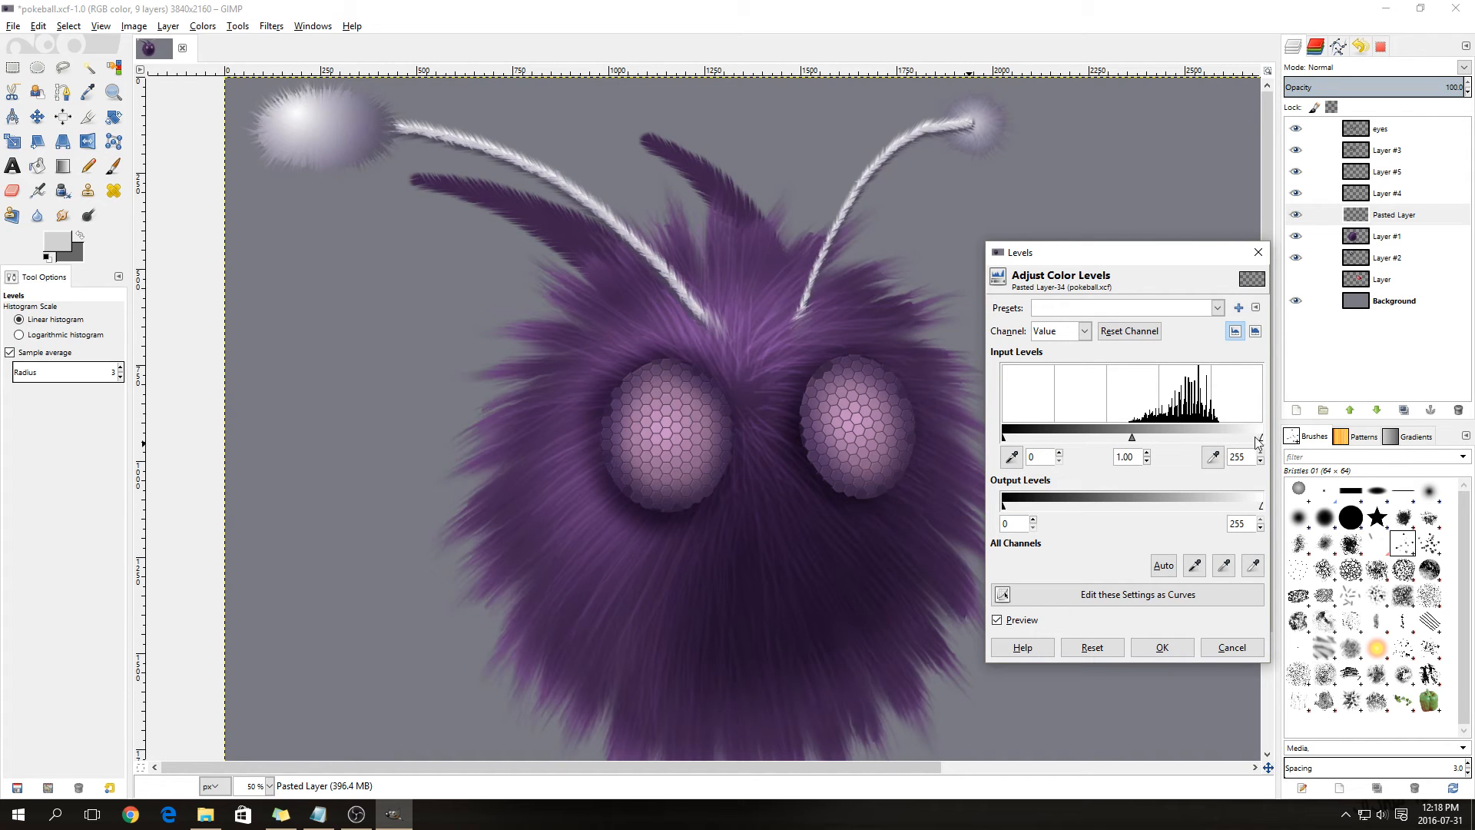
{"action": "left_click_drag", "start_coordinate": [1261, 441], "coordinate": [1217, 442]}
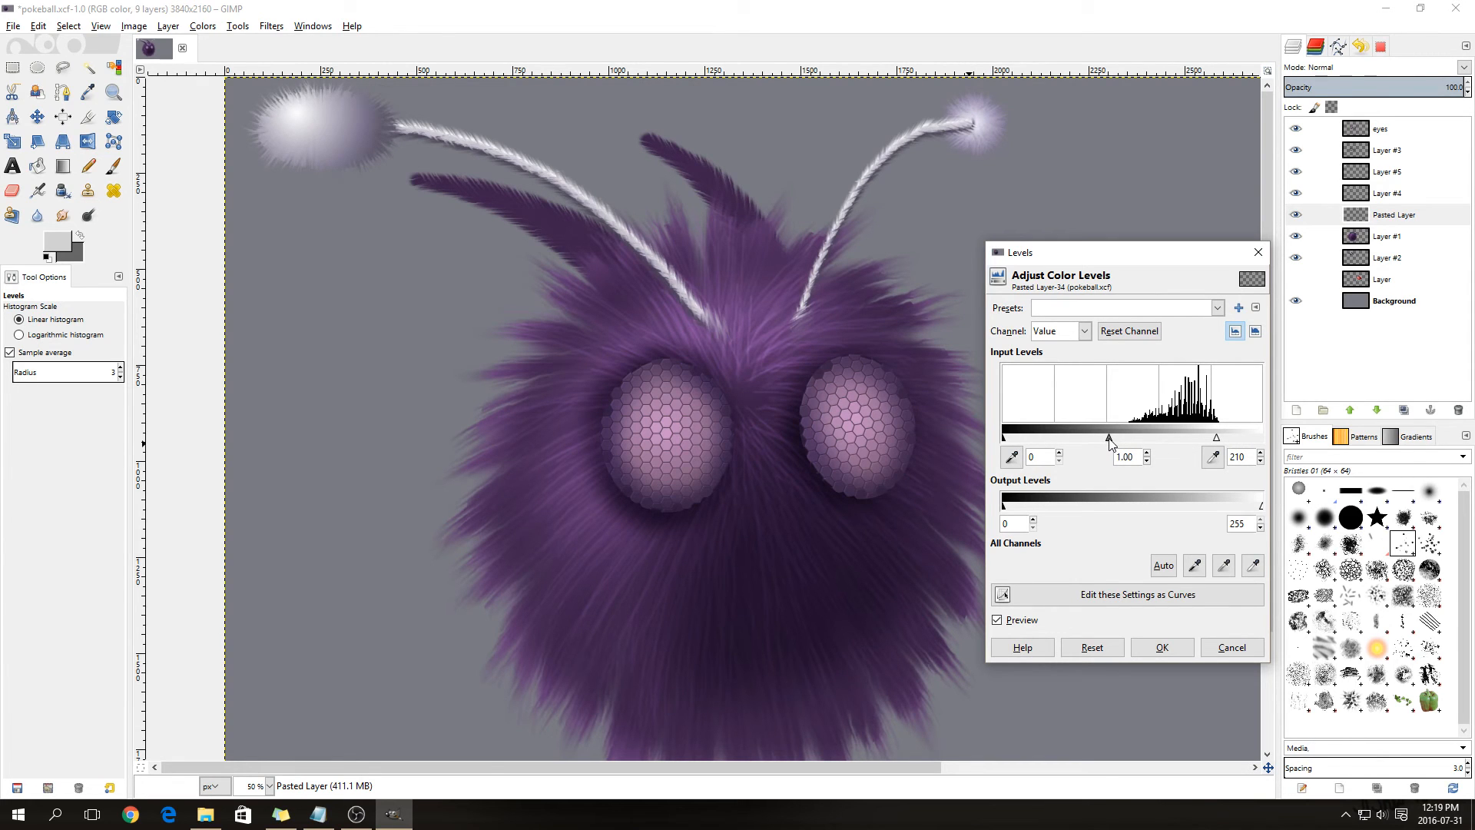
{"action": "left_click_drag", "start_coordinate": [1110, 444], "coordinate": [1128, 441]}
{"action": "left_click", "coordinate": [1170, 650]}
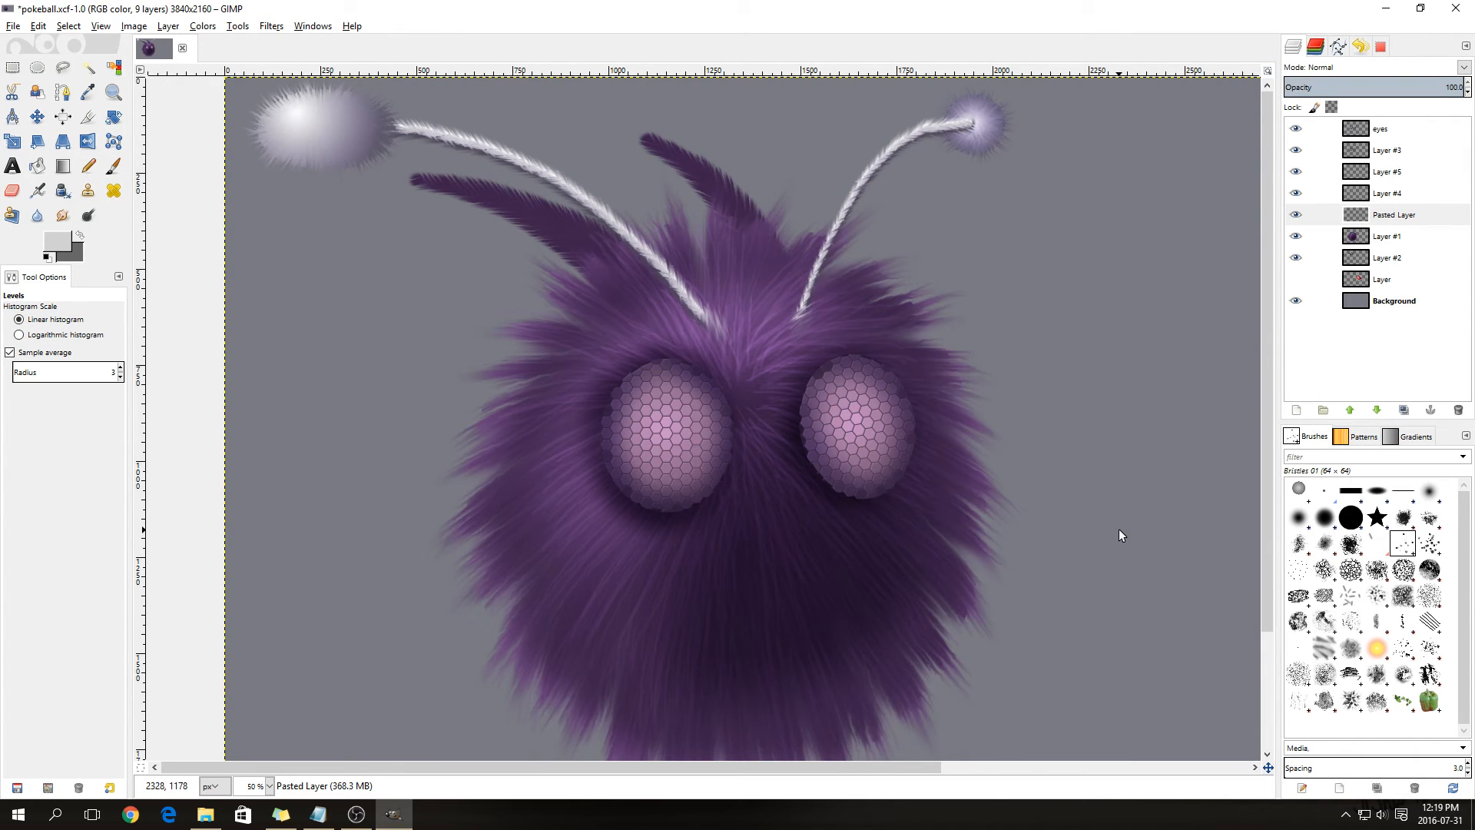
{"action": "key", "text": "ctrl+s"}
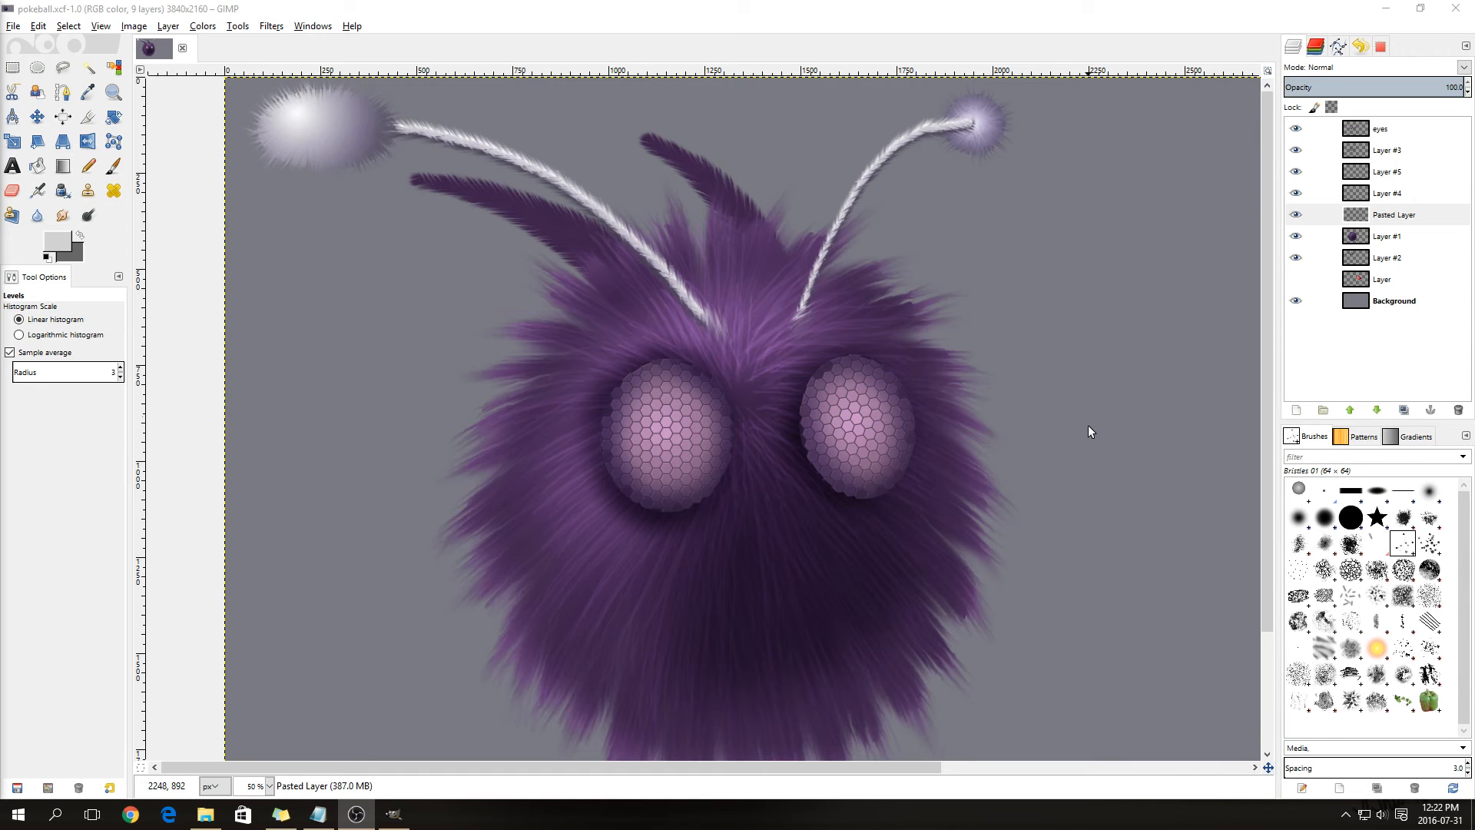
- Smudge the end of the right antenna on Layer #4 so it blends into its furry tip
{"action": "key", "text": "s"}
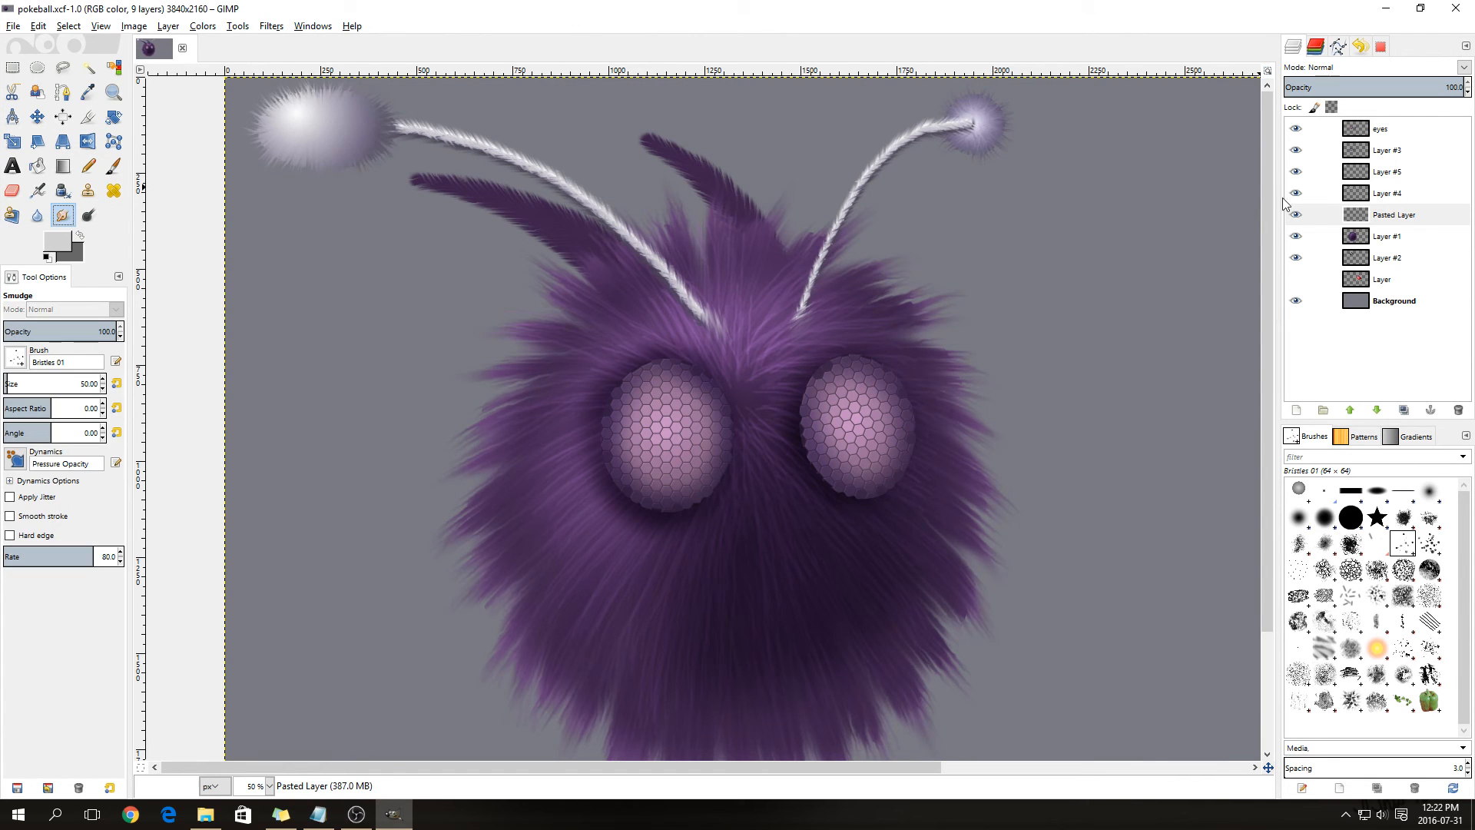
{"action": "left_click", "coordinate": [1387, 198]}
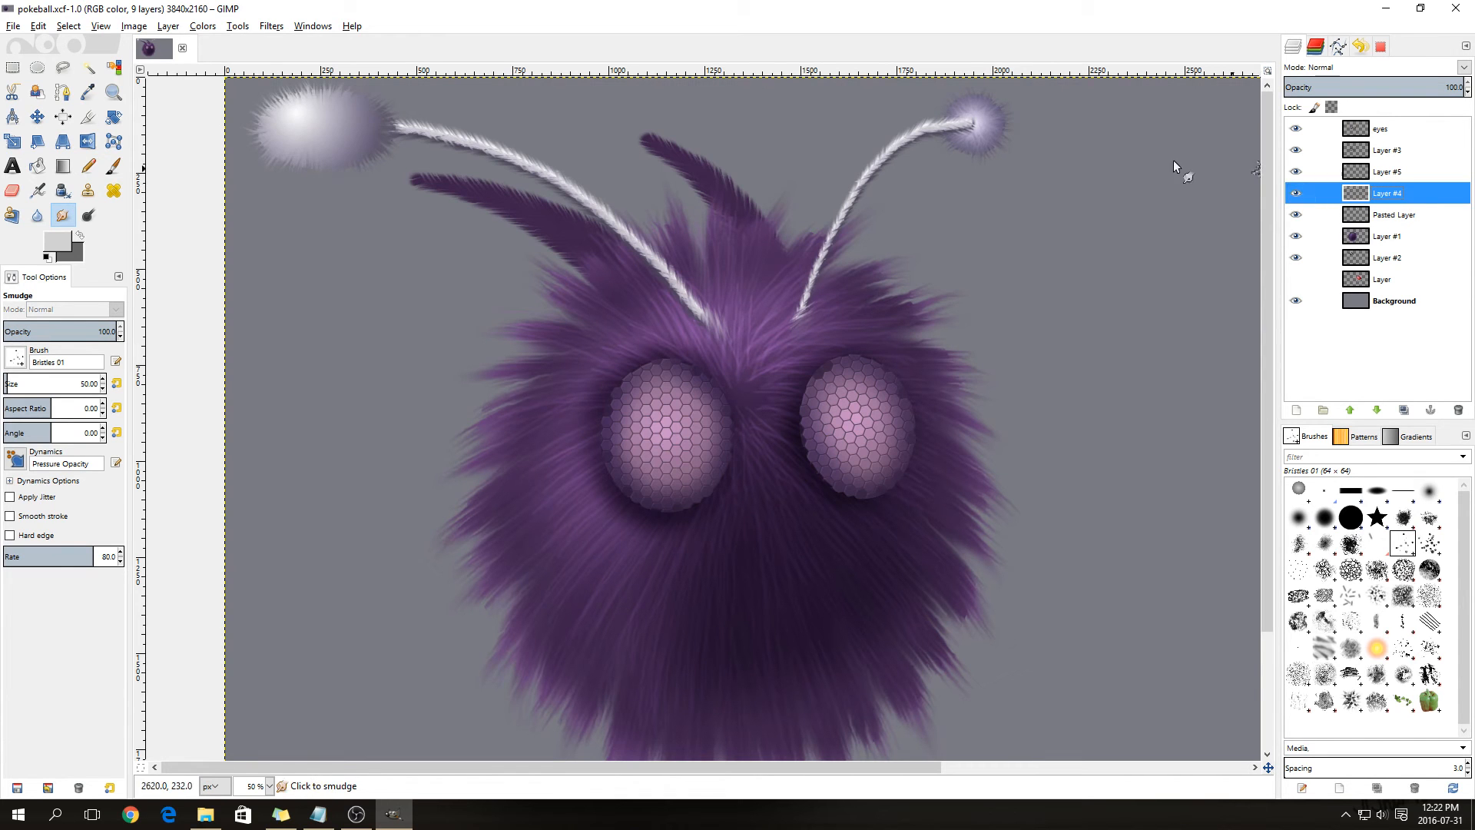
{"action": "left_click_drag", "start_coordinate": [957, 123], "coordinate": [963, 135]}
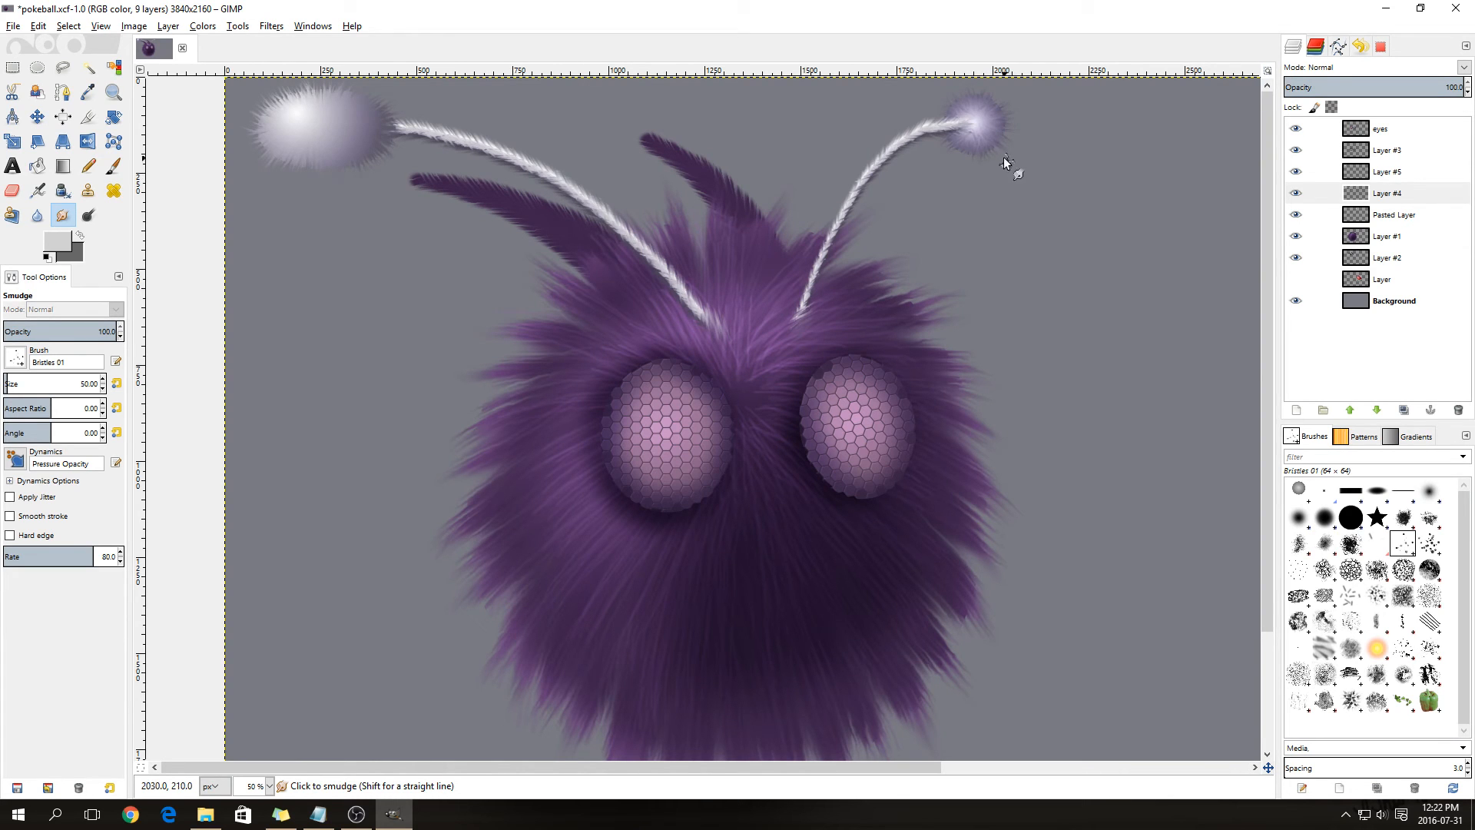
- Add a new layer above Layer #1 and make a 280 by 180 px elliptical selection just below and between the eyes
{"action": "left_click", "coordinate": [37, 67]}
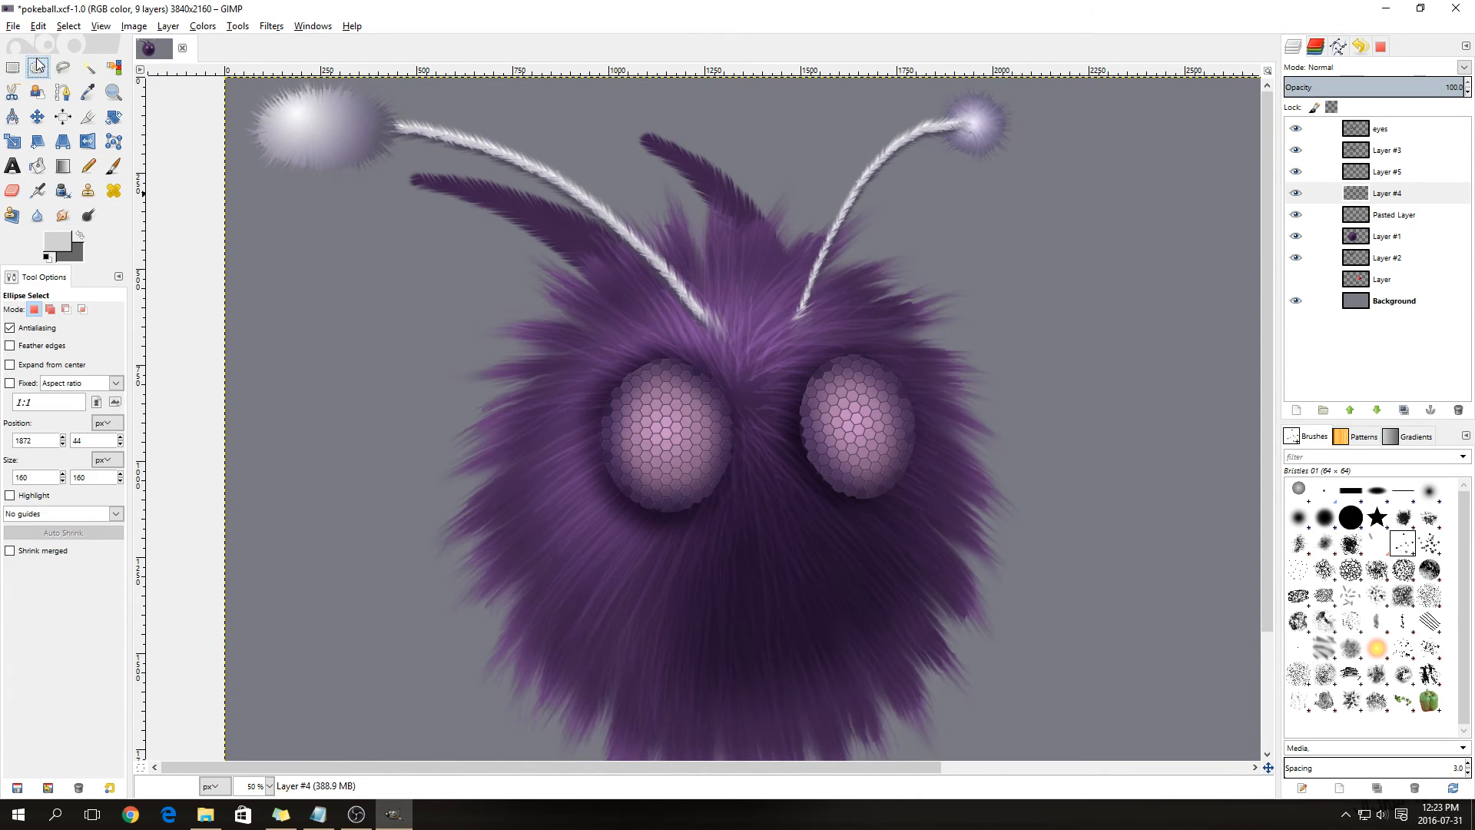
{"action": "right_click", "coordinate": [1387, 237]}
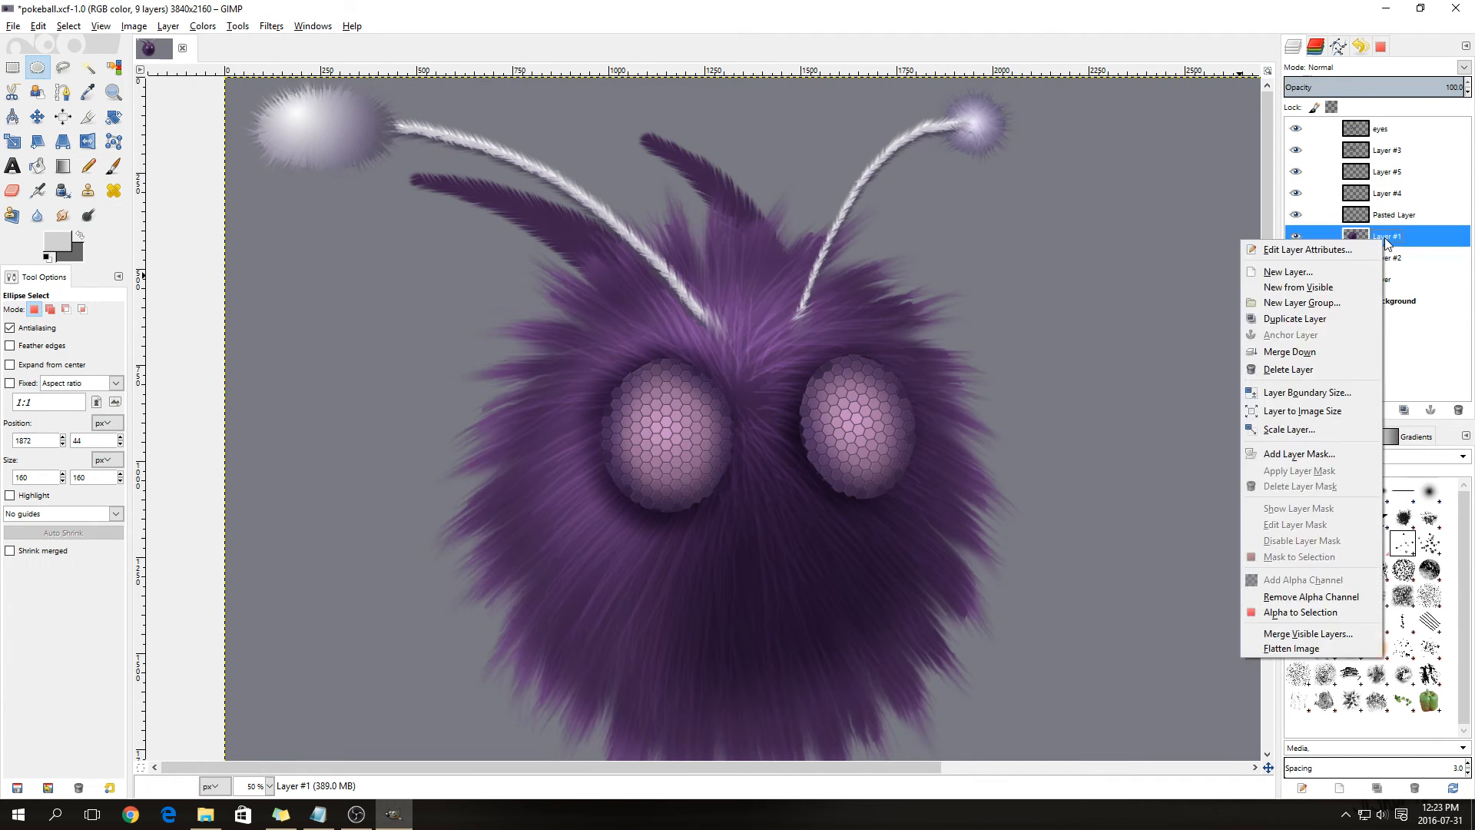
{"action": "left_click", "coordinate": [1332, 279]}
{"action": "left_click", "coordinate": [1337, 394]}
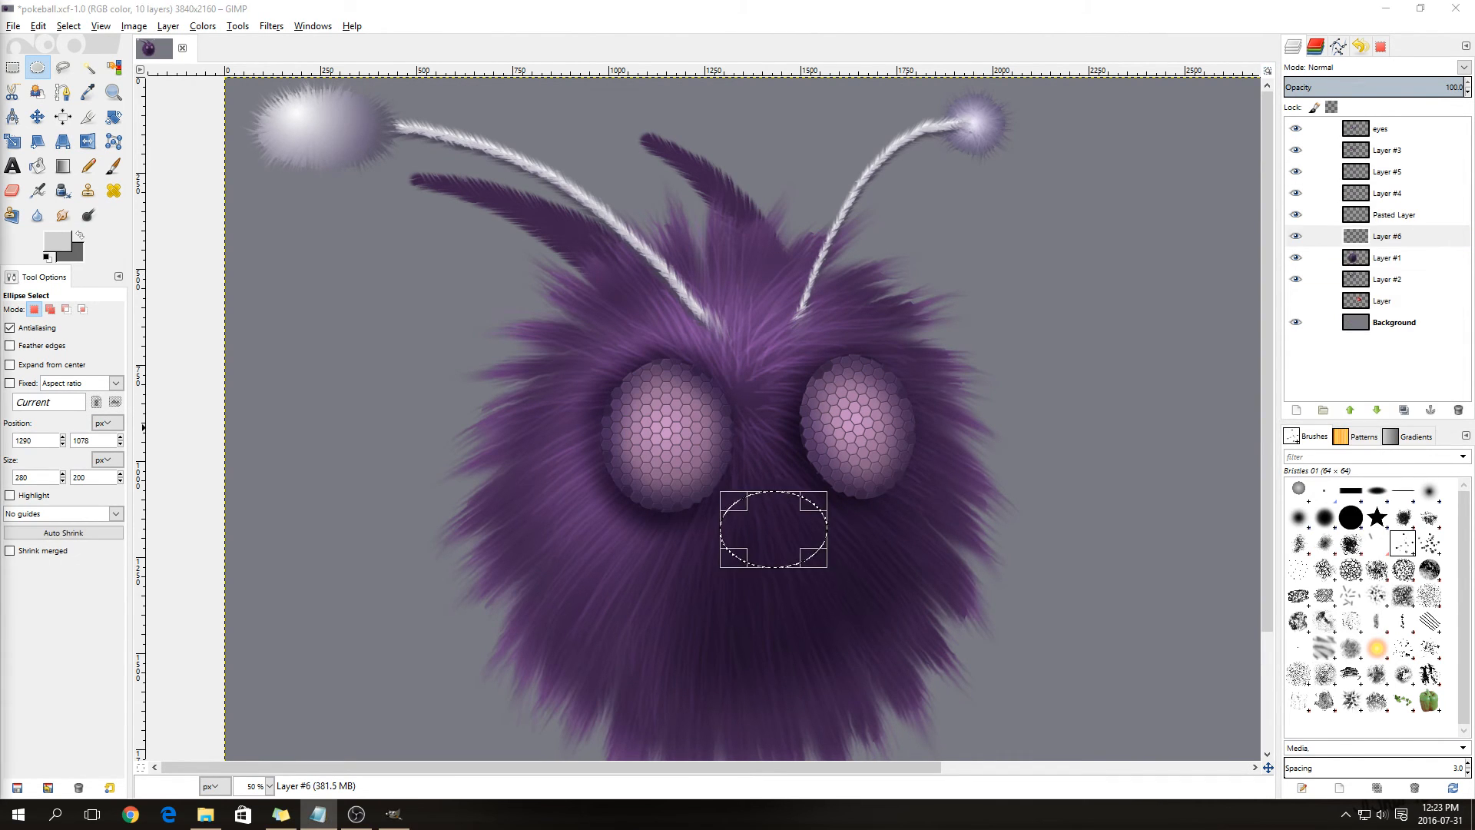
{"action": "left_click", "coordinate": [362, 581]}
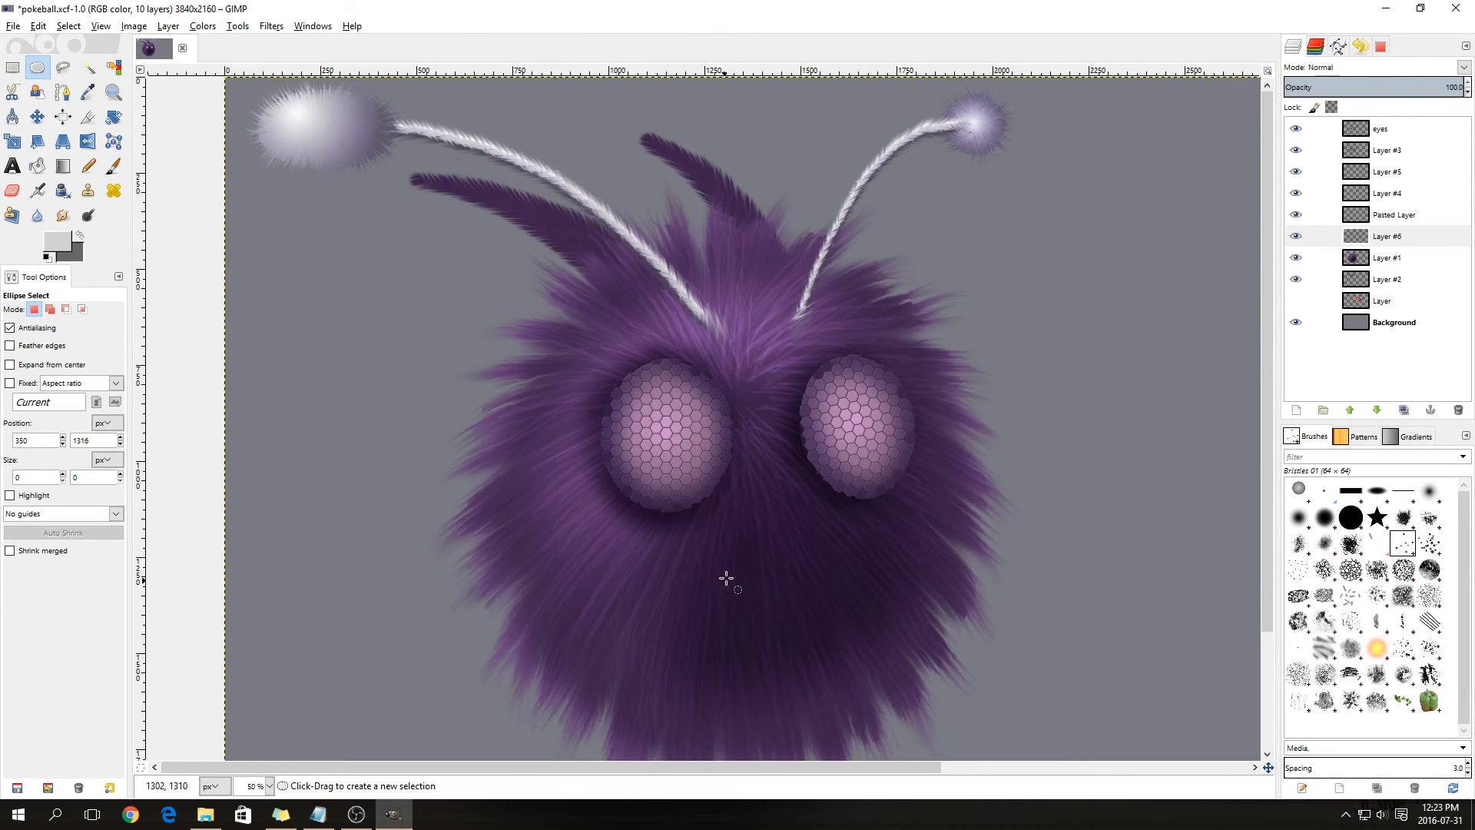
{"action": "left_click_drag", "start_coordinate": [715, 498], "coordinate": [822, 559]}
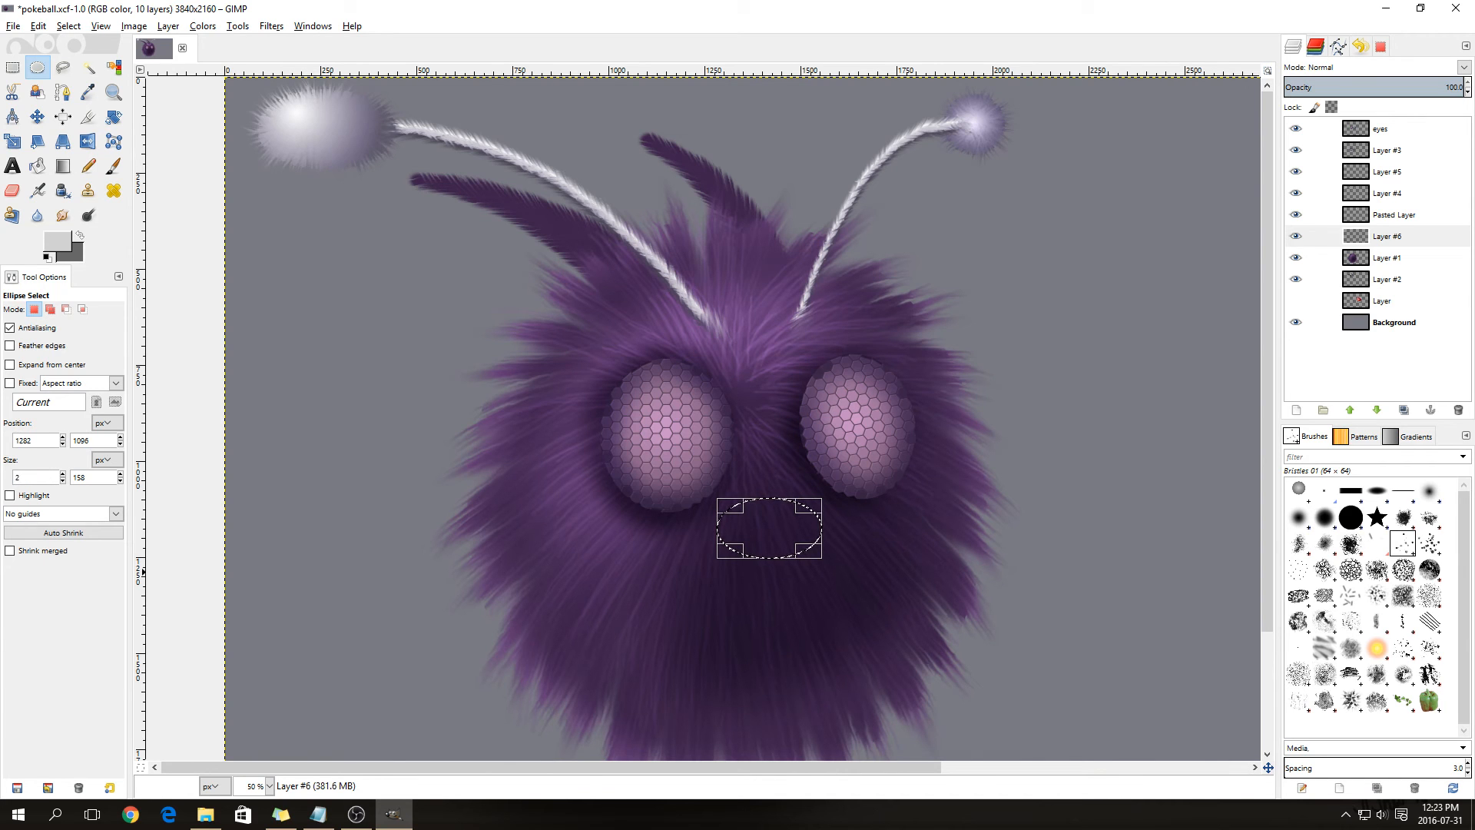
{"action": "type", "text": "280"}
{"action": "key", "text": "Tab"}
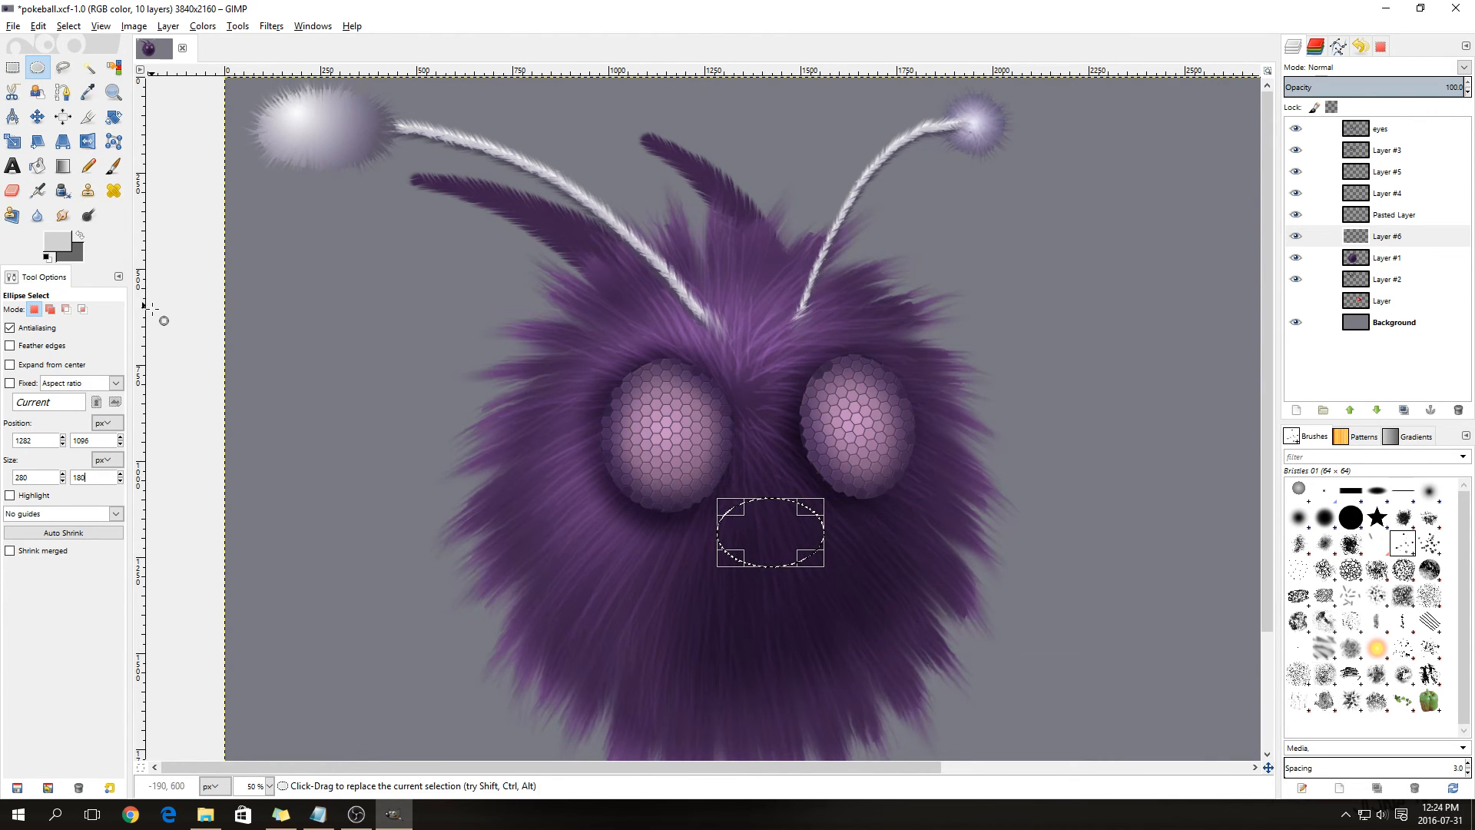
- Fill the elliptical selection with a radial gradient from light tan to dark brown 41382c, starting near its upper left
{"action": "left_click", "coordinate": [62, 248]}
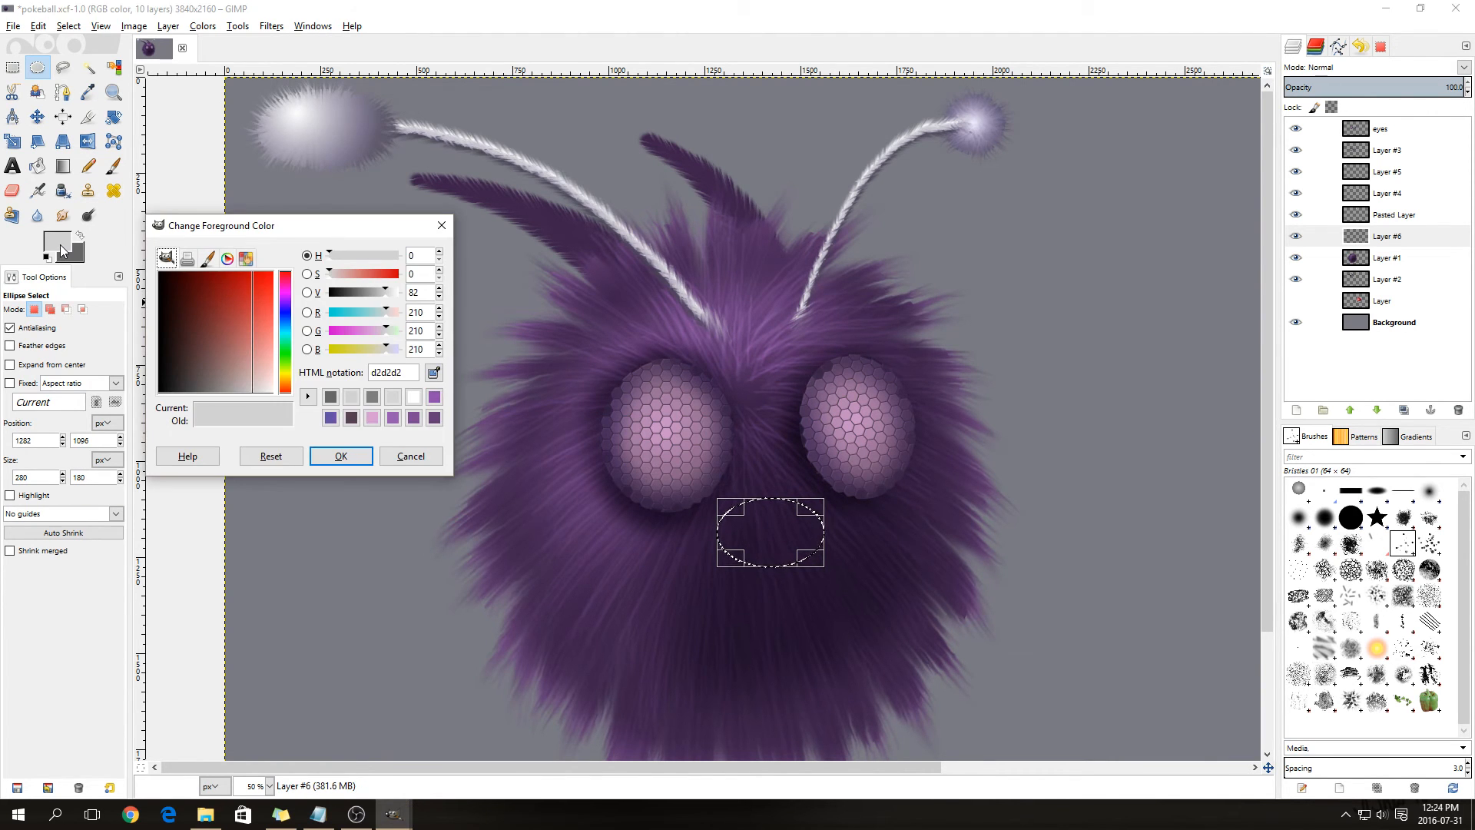
{"action": "left_click", "coordinate": [285, 380]}
{"action": "left_click_drag", "start_coordinate": [246, 355], "coordinate": [243, 353]}
{"action": "left_click", "coordinate": [338, 457]}
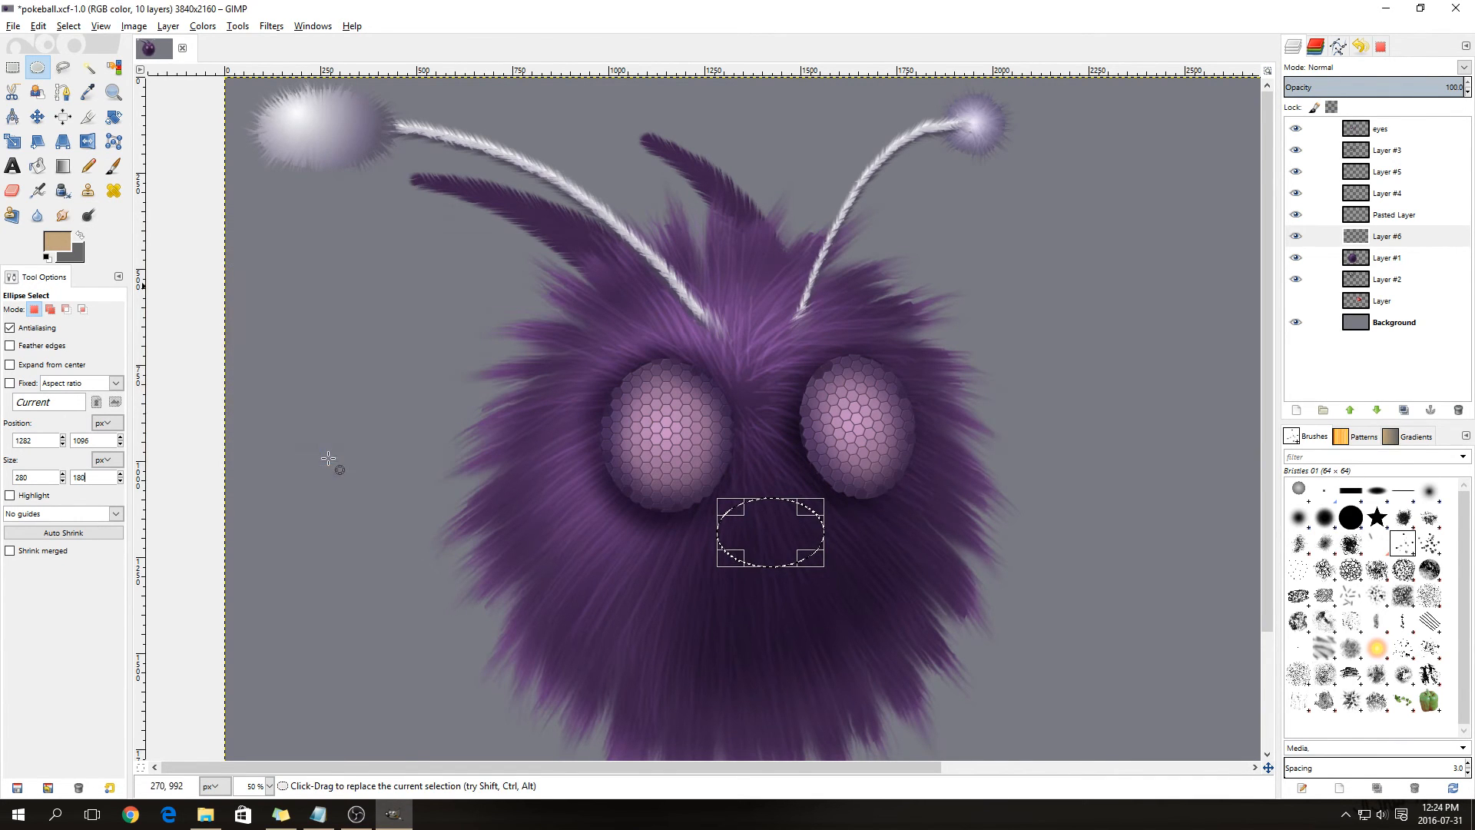
{"action": "left_click", "coordinate": [79, 260]}
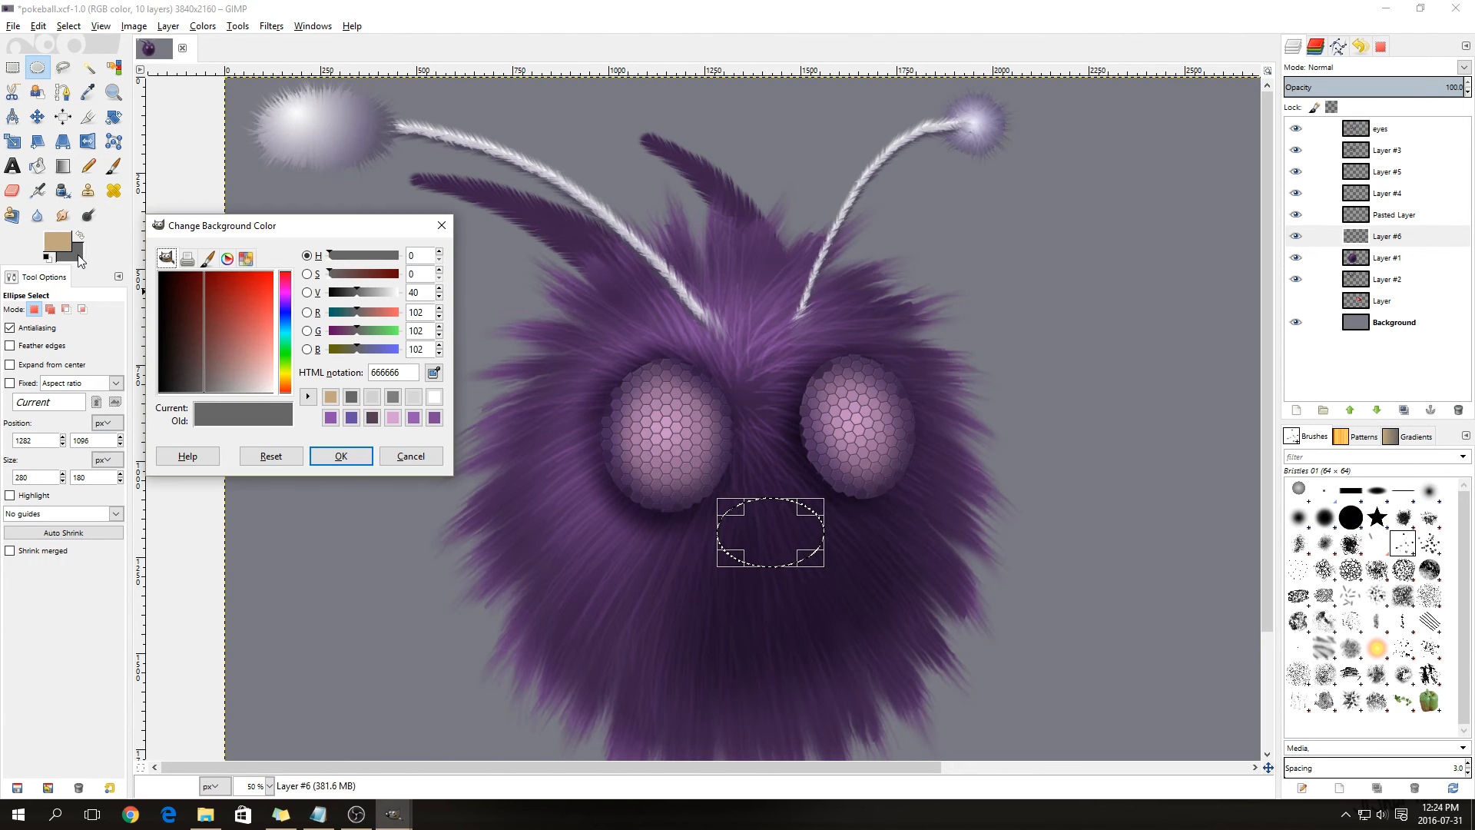
{"action": "left_click", "coordinate": [330, 397]}
{"action": "left_click_drag", "start_coordinate": [234, 353], "coordinate": [187, 353]}
{"action": "left_click", "coordinate": [351, 461]}
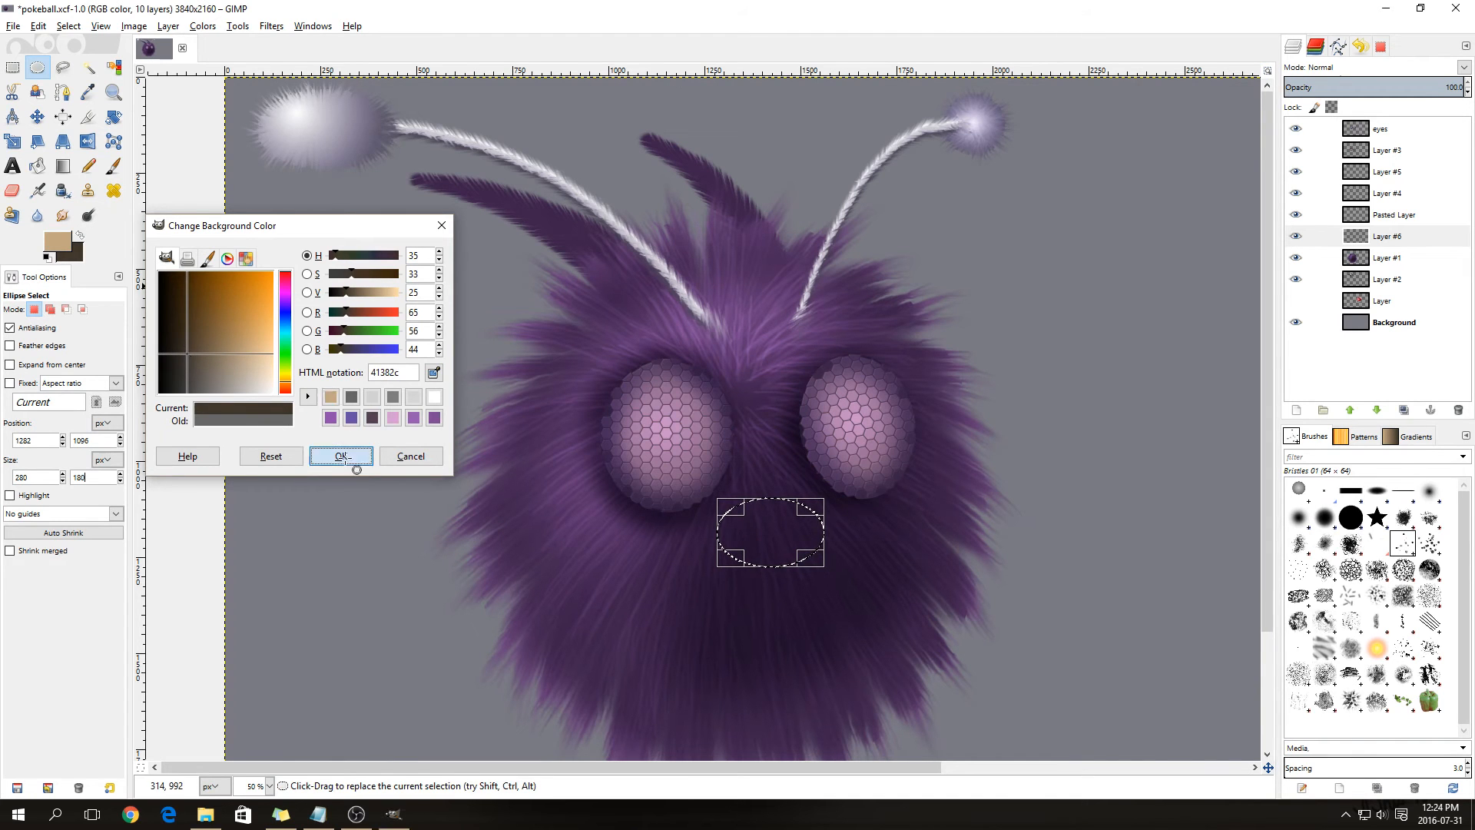
{"action": "left_click", "coordinate": [63, 167]}
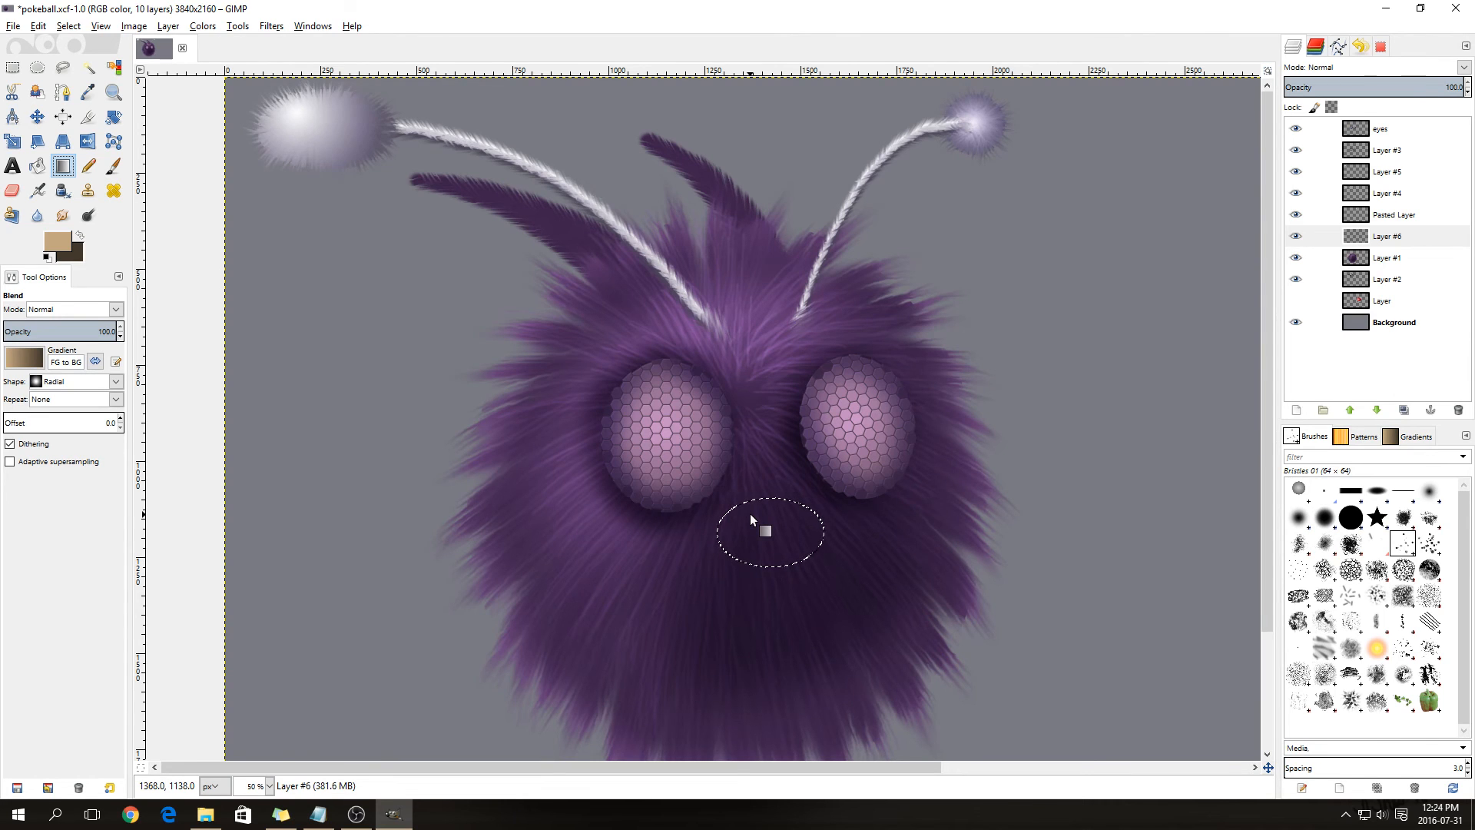
{"action": "left_click_drag", "start_coordinate": [750, 512], "coordinate": [807, 556]}
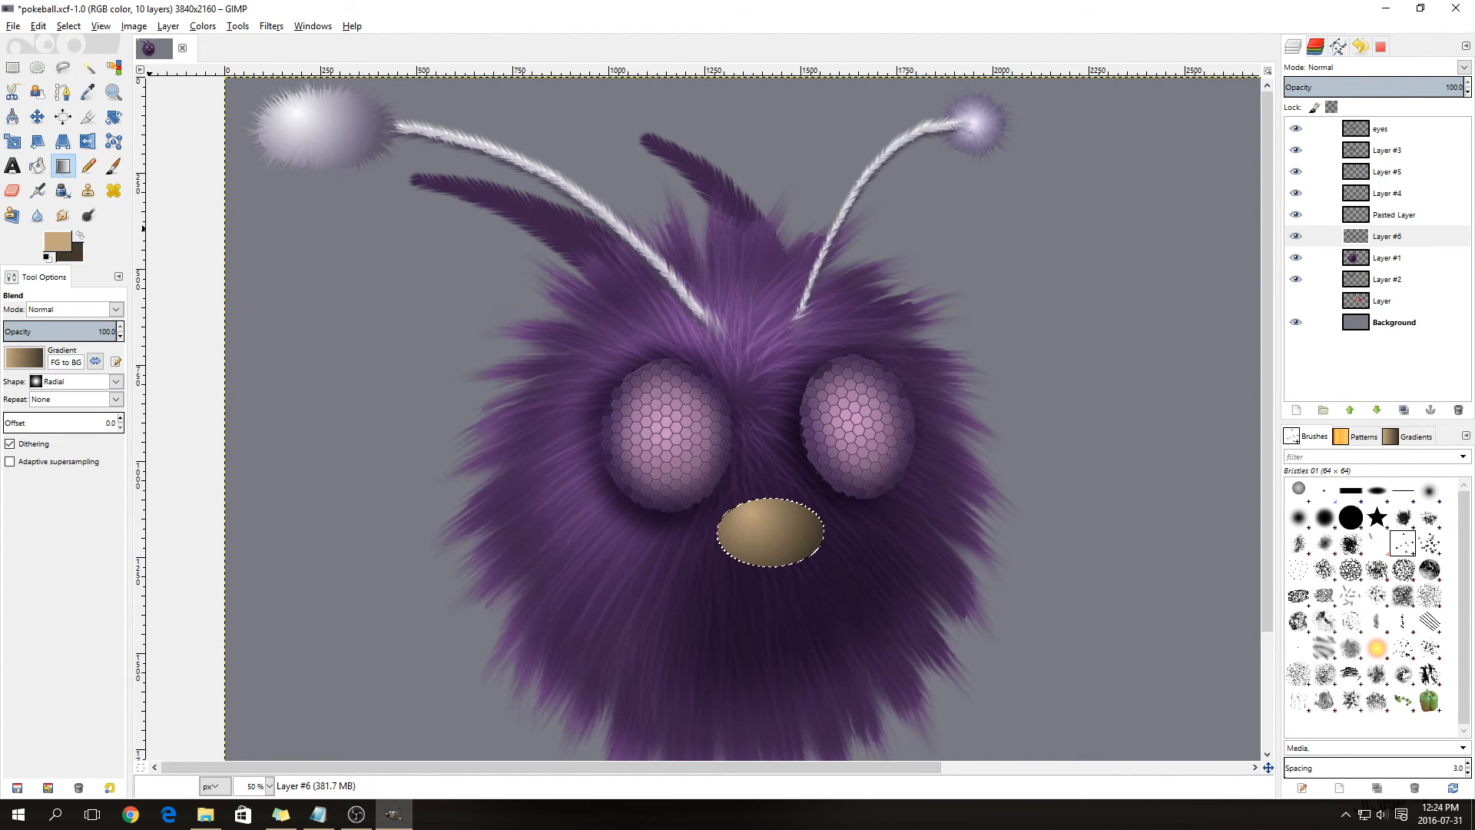
- Rotate the tan oval by -5.61 degrees
{"action": "left_click", "coordinate": [114, 116]}
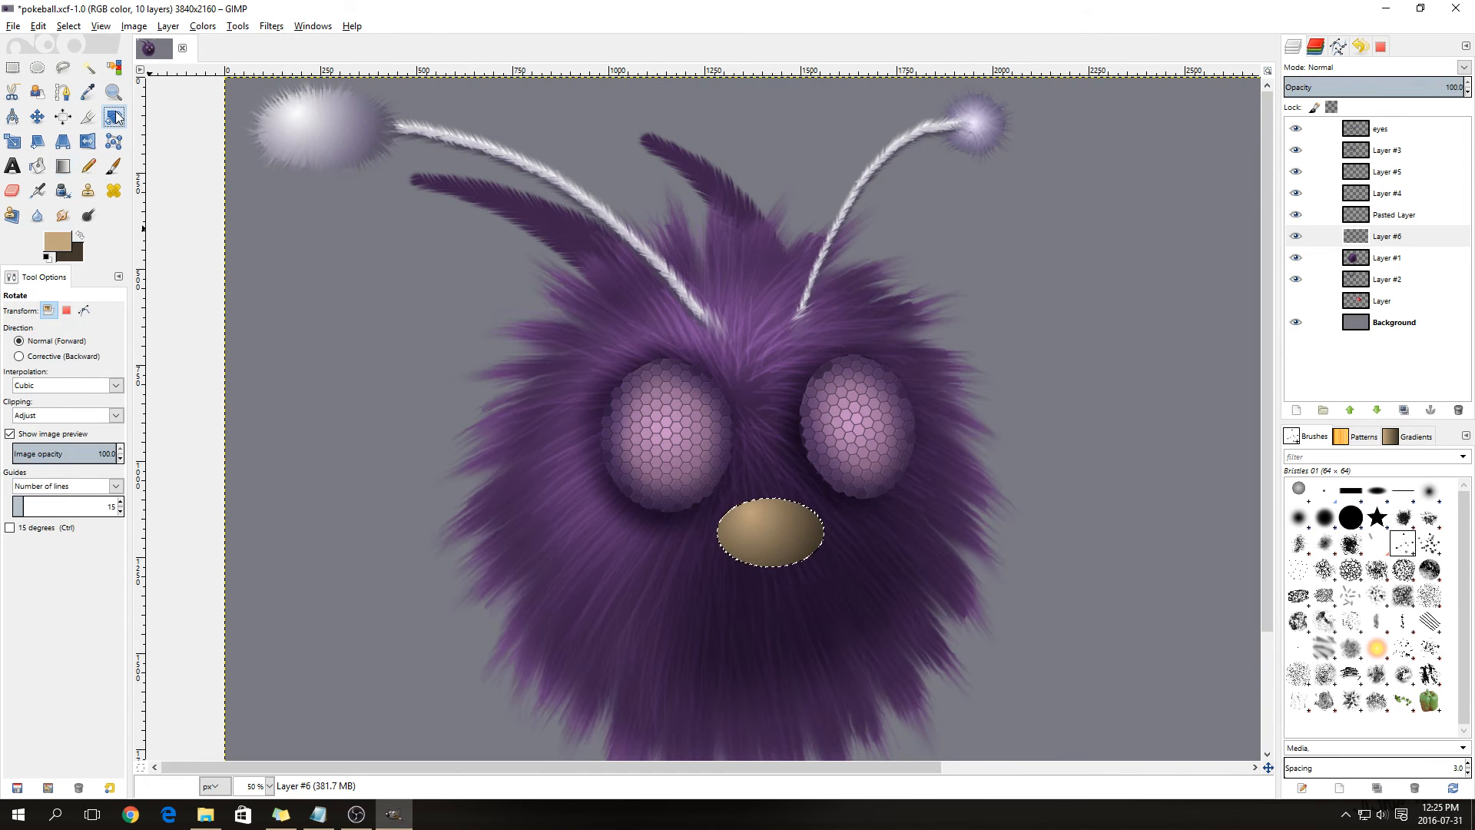
{"action": "left_click", "coordinate": [756, 527]}
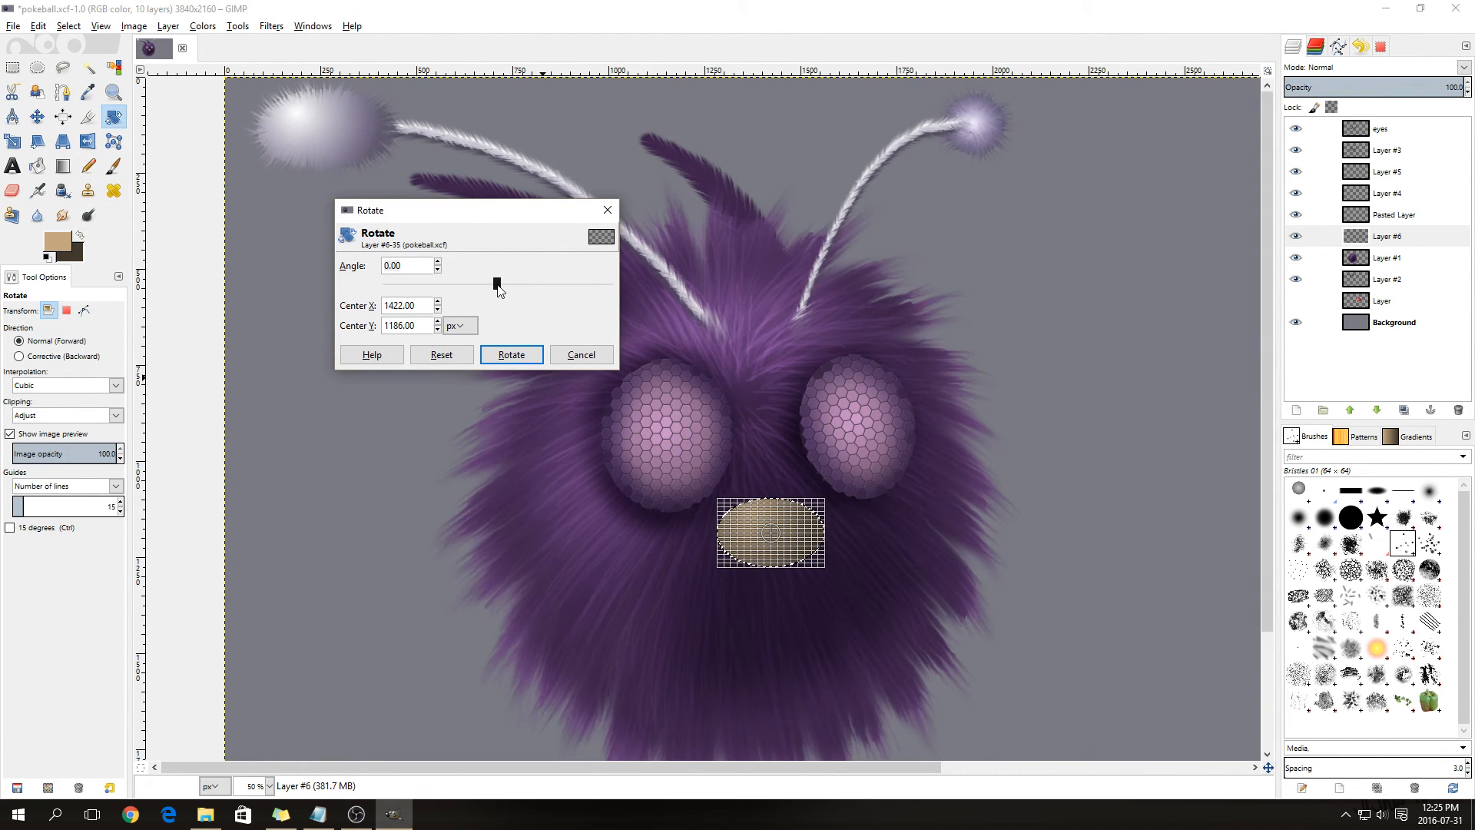
{"action": "left_click_drag", "start_coordinate": [498, 287], "coordinate": [496, 290]}
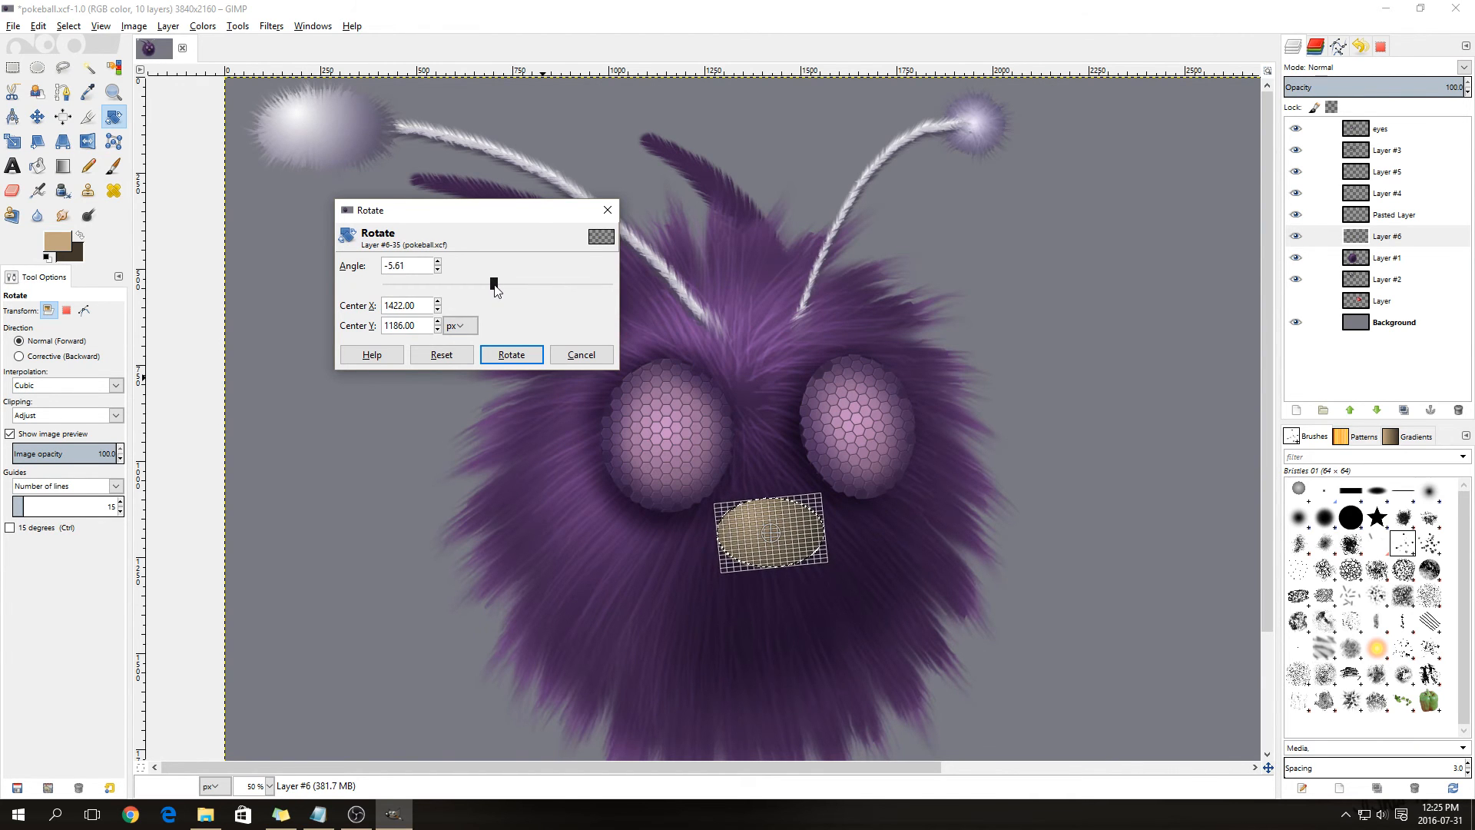
{"action": "left_click", "coordinate": [524, 356]}
- Move the rotated oval slightly up between the eyes and anchor it to its layer
{"action": "key", "text": "m"}
{"action": "left_click_drag", "start_coordinate": [771, 533], "coordinate": [781, 531]}
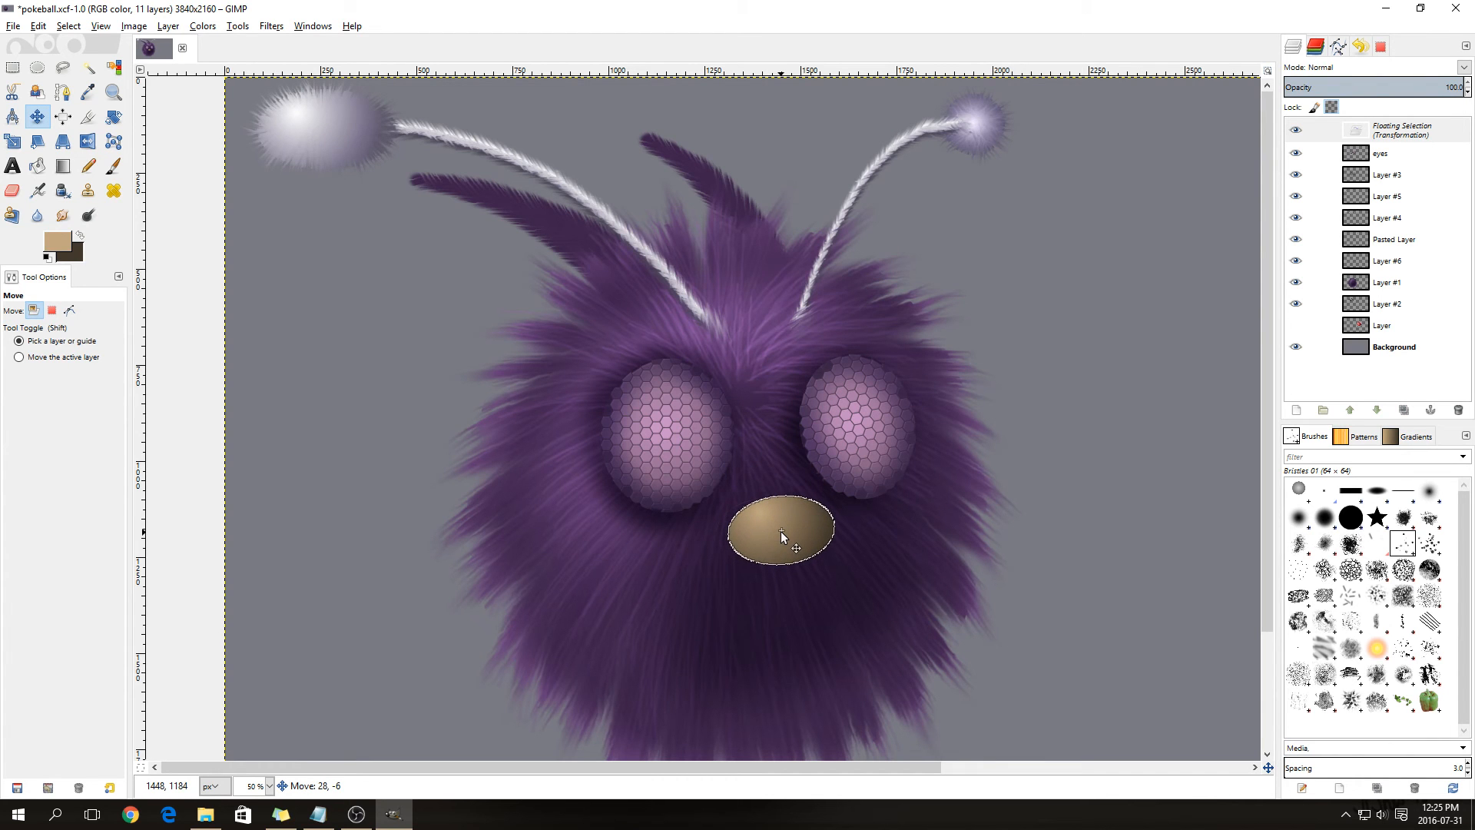
{"action": "left_click_drag", "start_coordinate": [780, 531], "coordinate": [772, 526]}
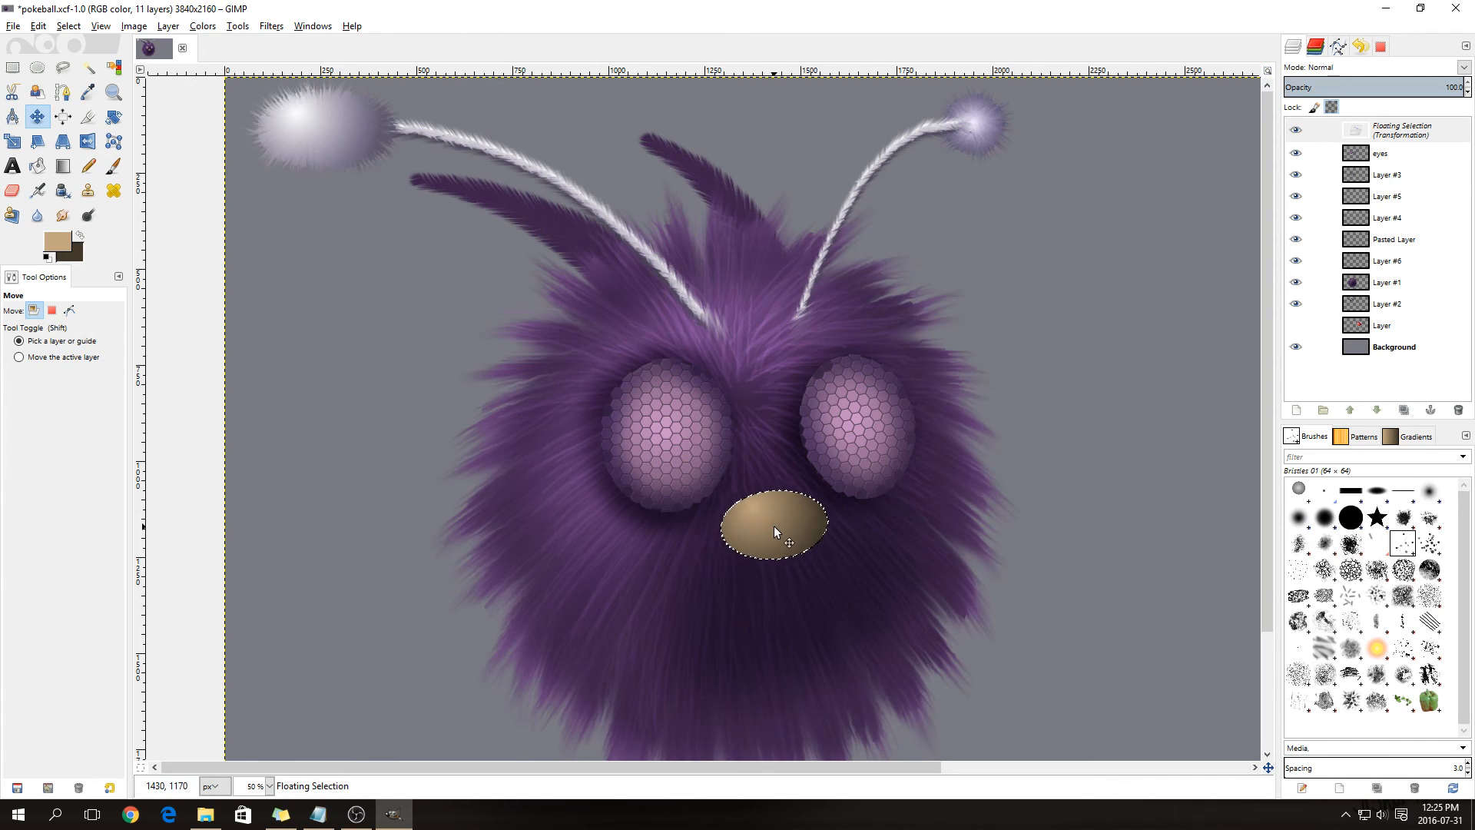
{"action": "left_click", "coordinate": [817, 582]}
- Rename the tan oval's layer as nose
{"action": "left_click", "coordinate": [1385, 242]}
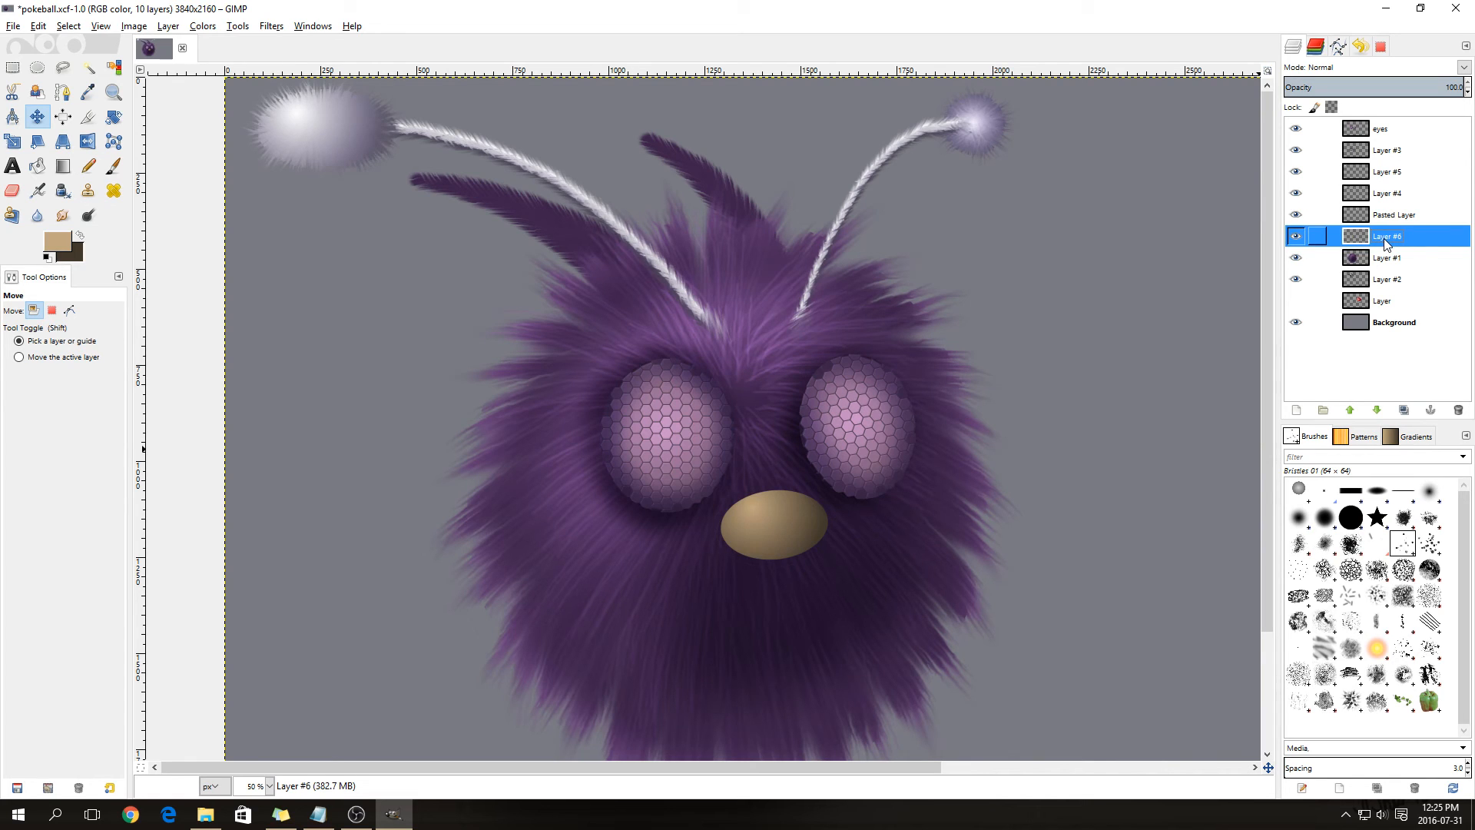
{"action": "double_click", "coordinate": [1384, 238]}
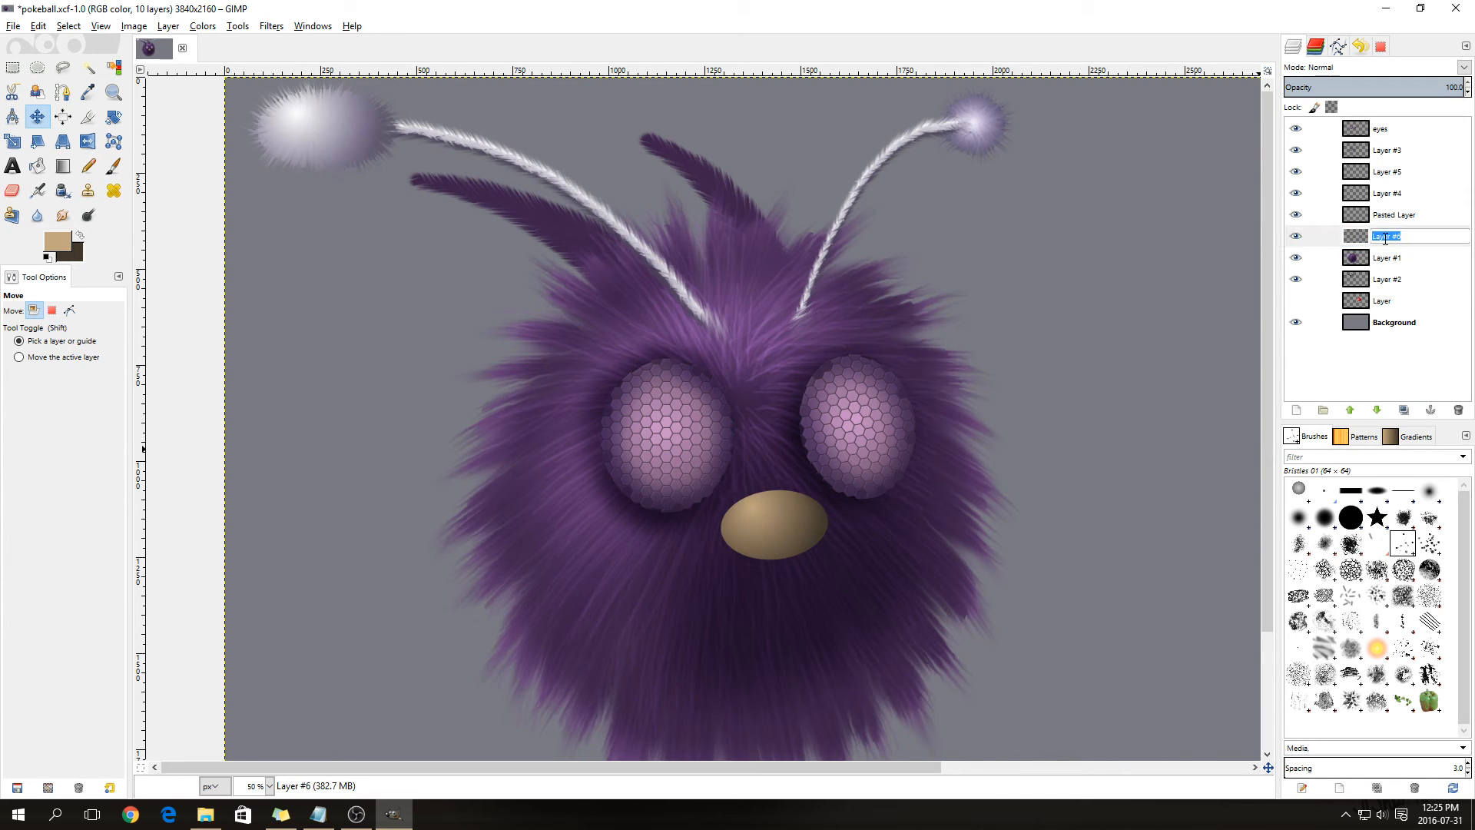
{"action": "type", "text": "nose"}
{"action": "key", "text": "Return"}
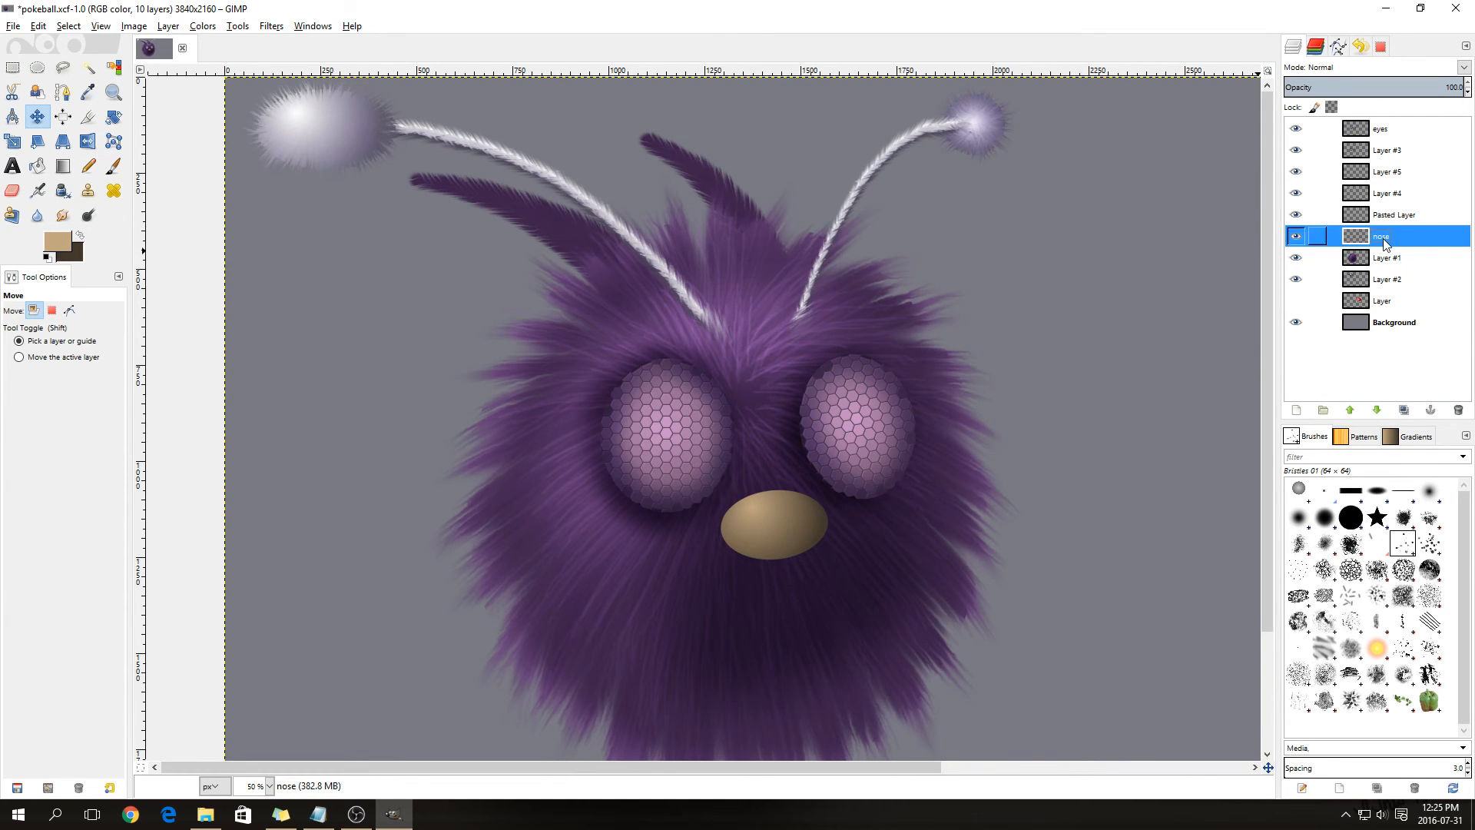
- Add a transparent 3840 by 2160 px layer above the nose layer and set its blending mode to Multiply
{"action": "right_click", "coordinate": [1383, 244]}
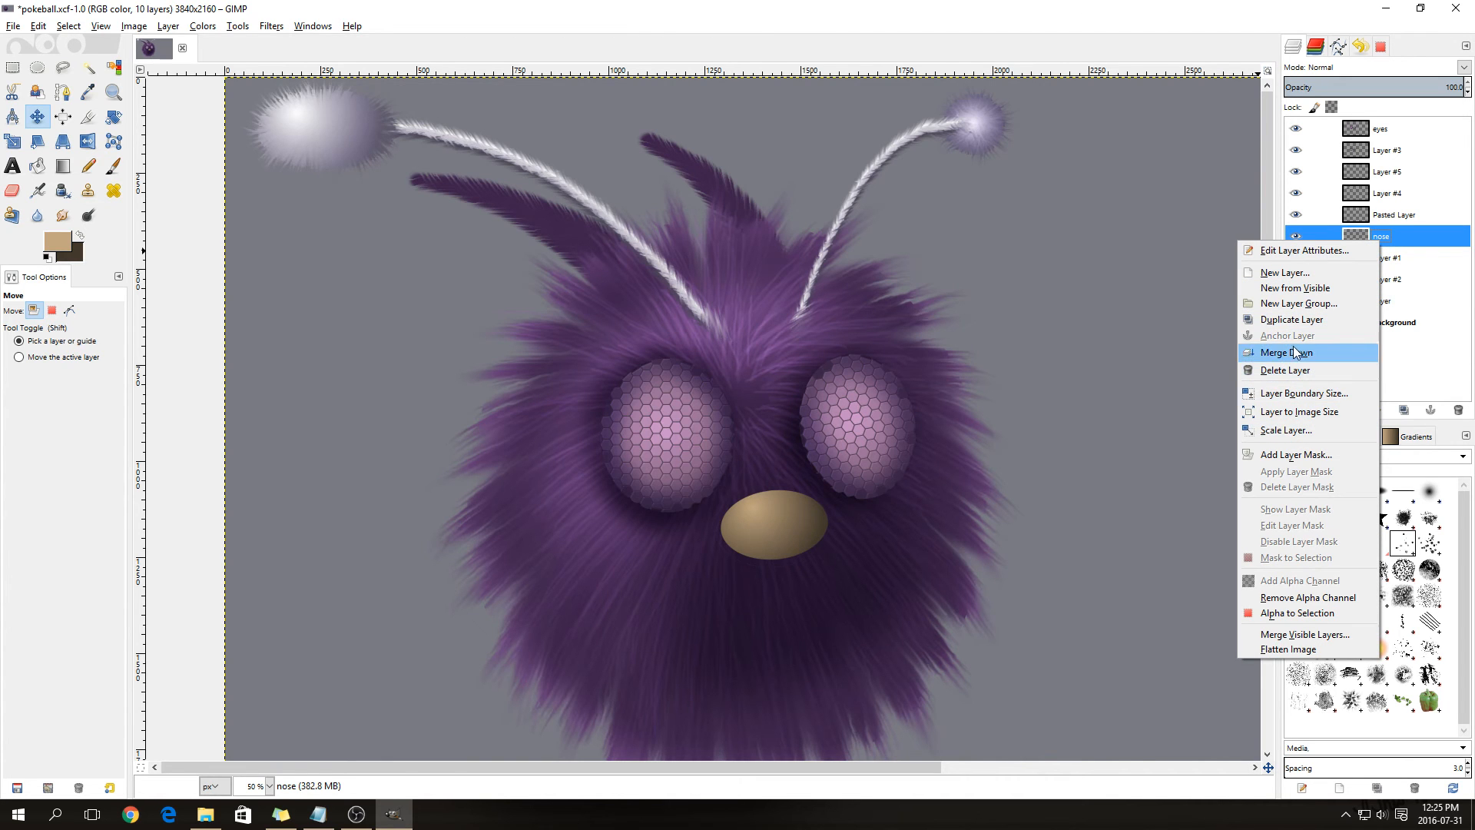
{"action": "left_click", "coordinate": [1298, 274]}
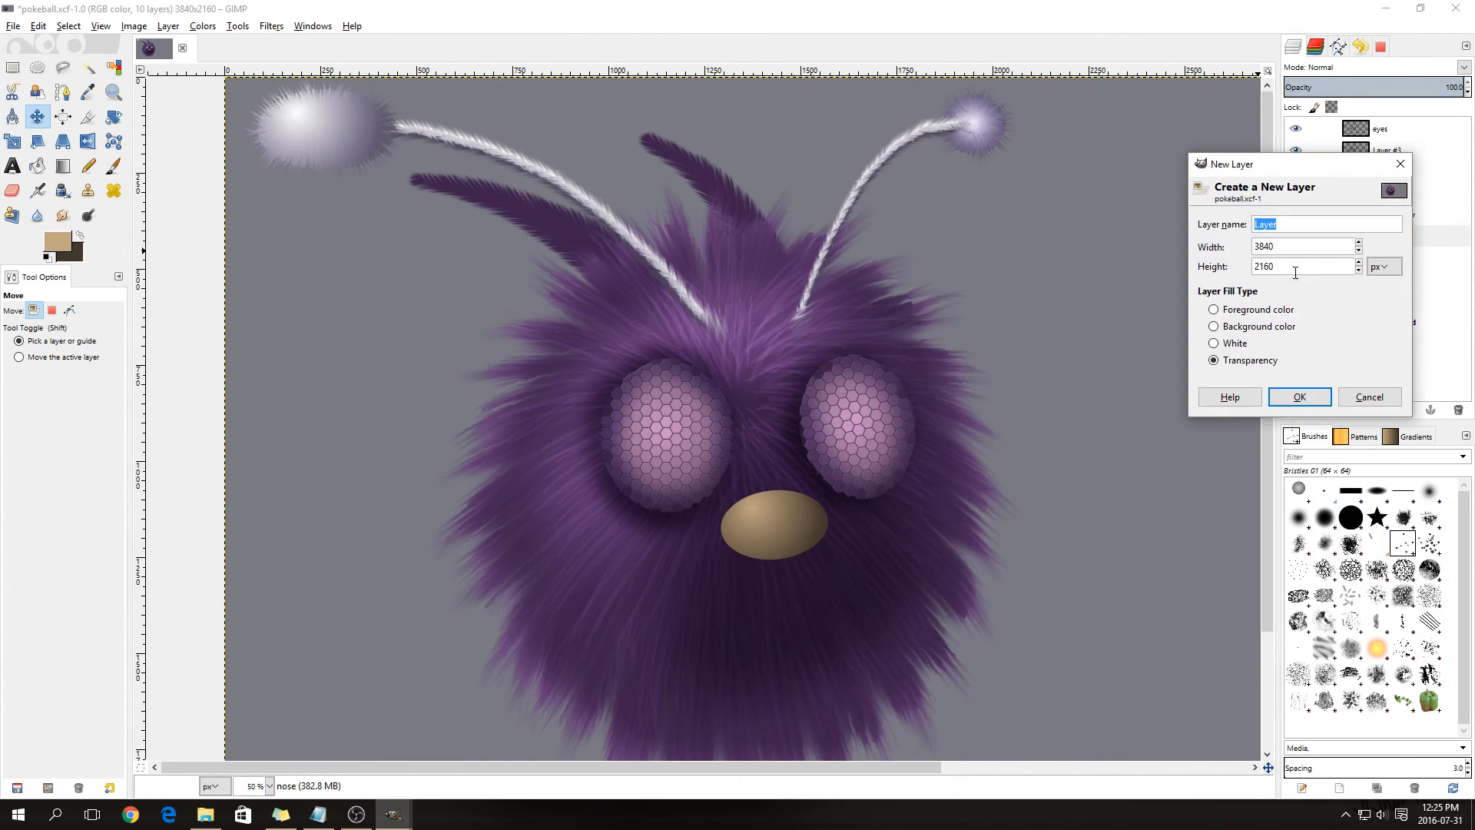
{"action": "left_click", "coordinate": [1299, 395]}
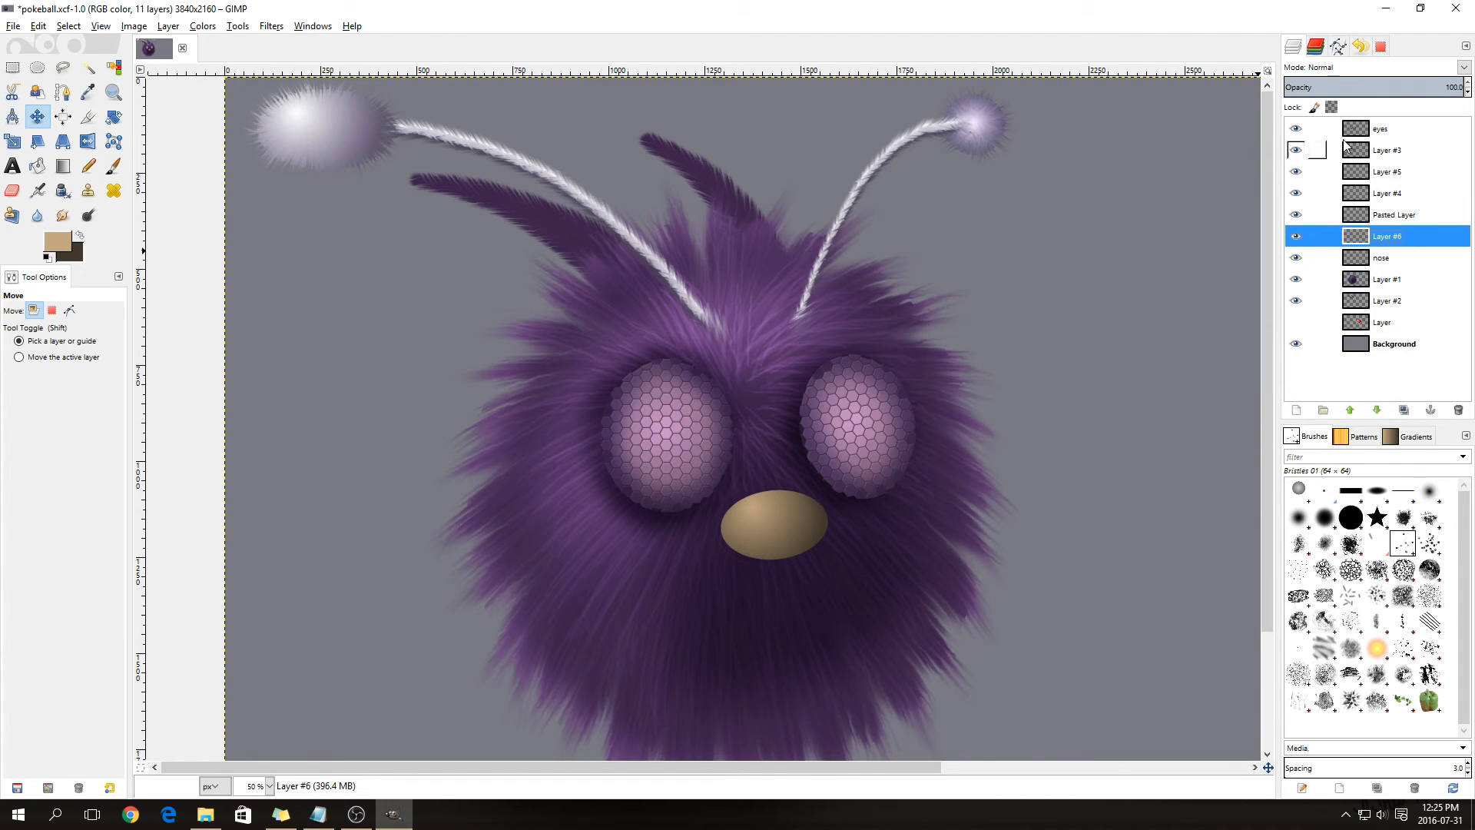
{"action": "left_click", "coordinate": [1329, 69]}
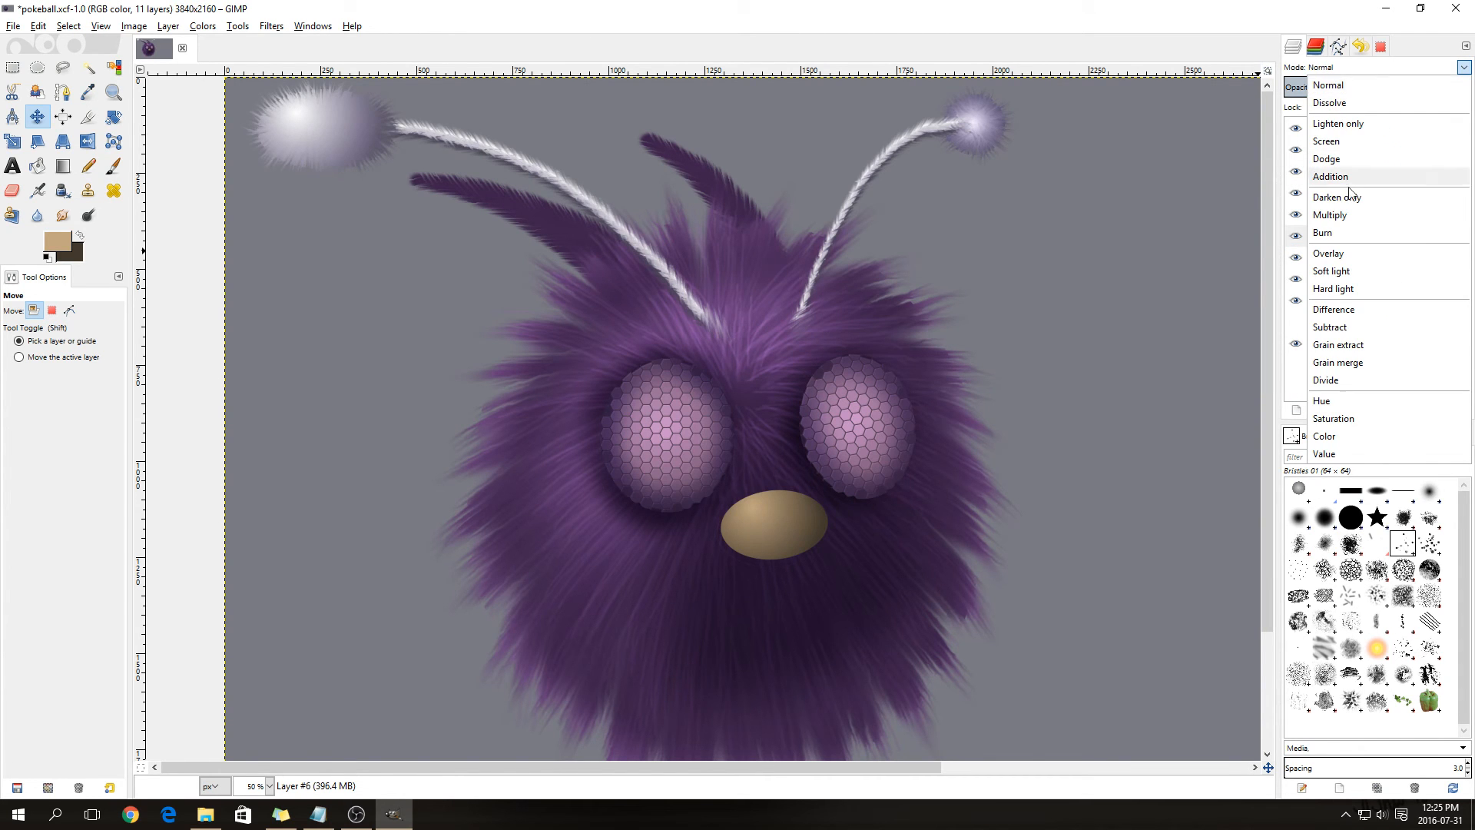
{"action": "left_click", "coordinate": [1337, 215]}
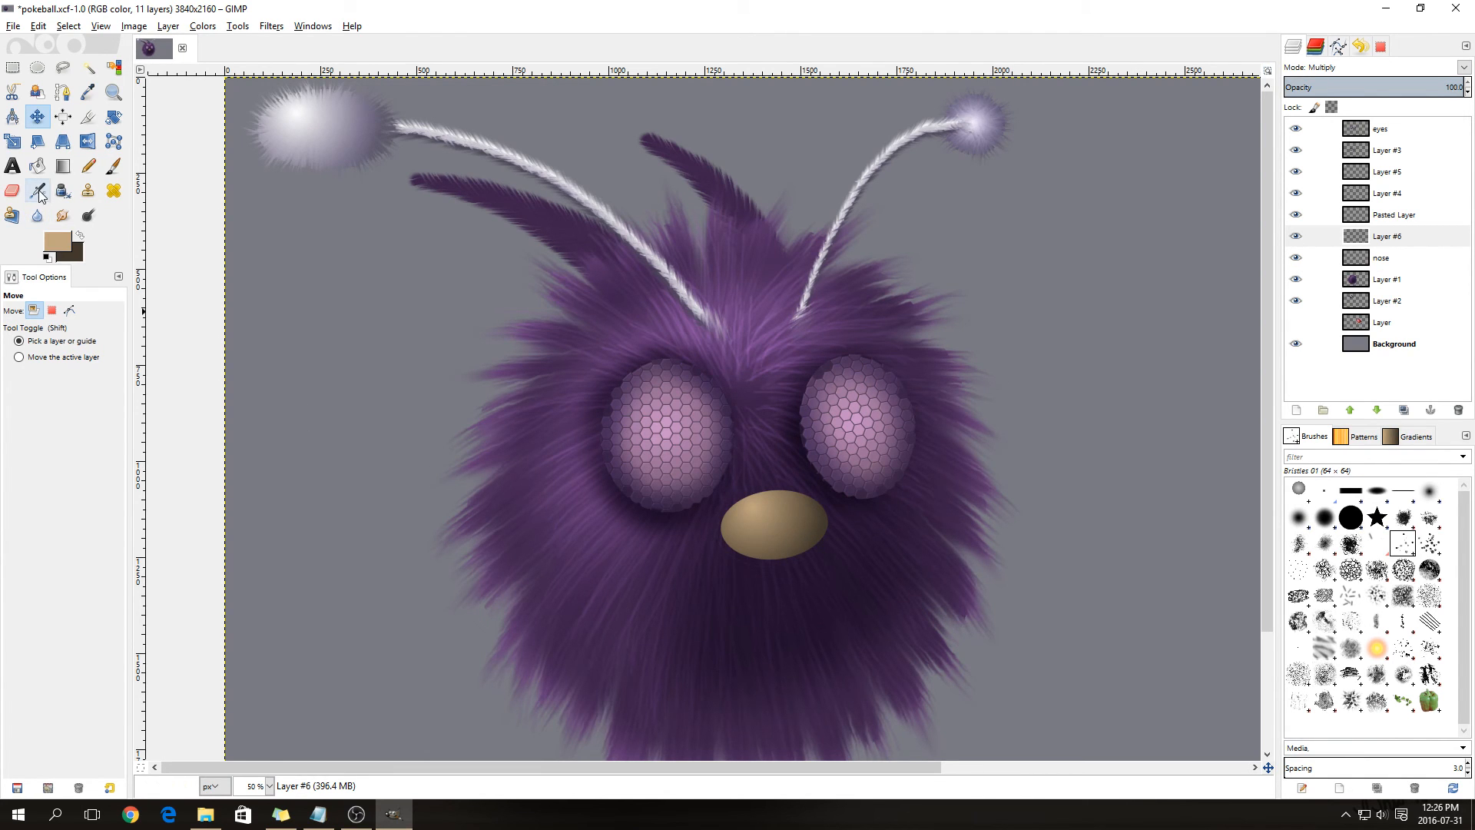
- Paint a mottled tan texture over the nose on the Multiply layer with the Chalk 01 paintbrush at size 200
{"action": "left_click", "coordinate": [113, 166]}
{"action": "left_click", "coordinate": [16, 358]}
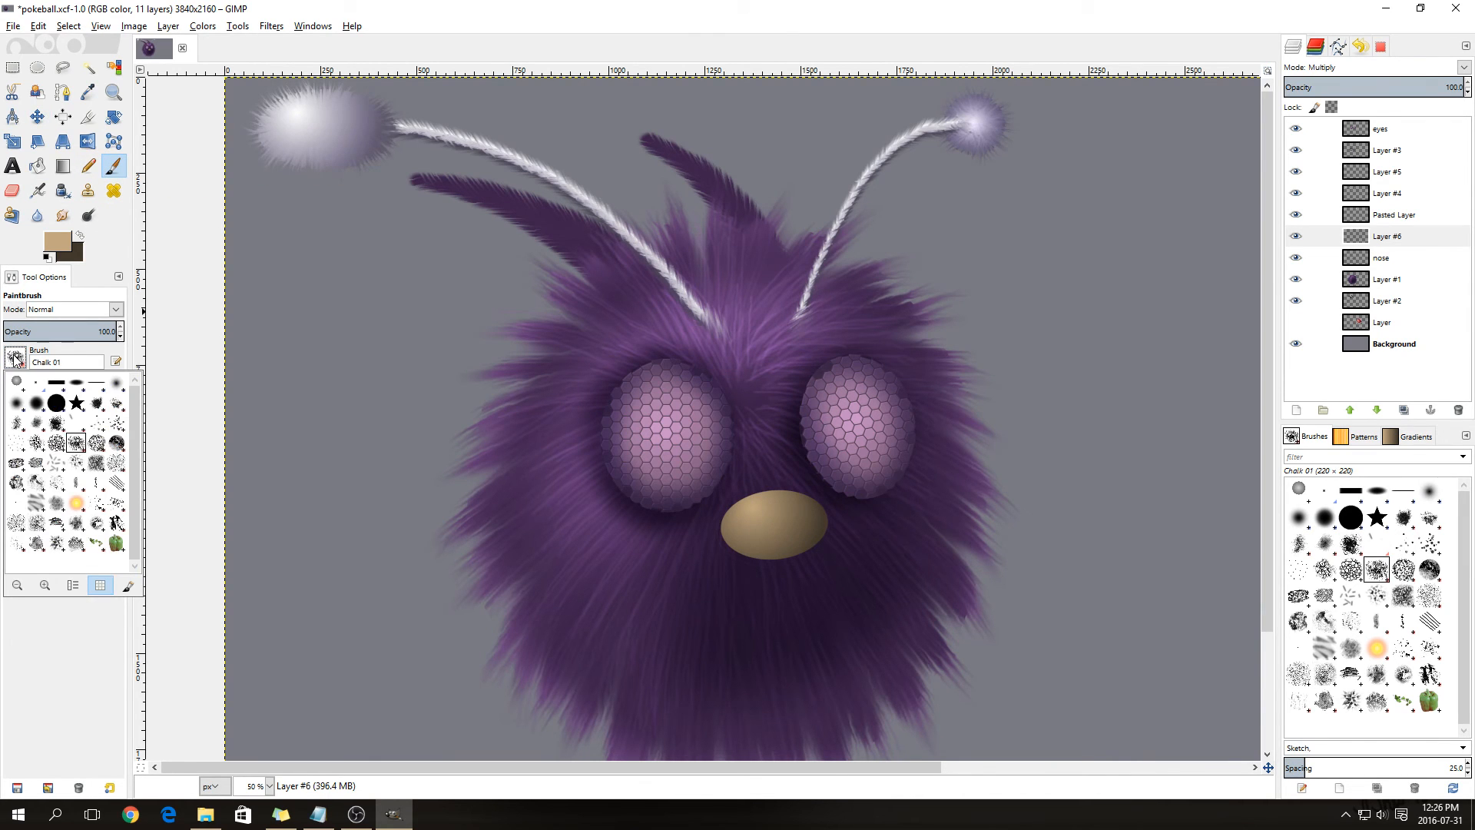
{"action": "left_click", "coordinate": [19, 363]}
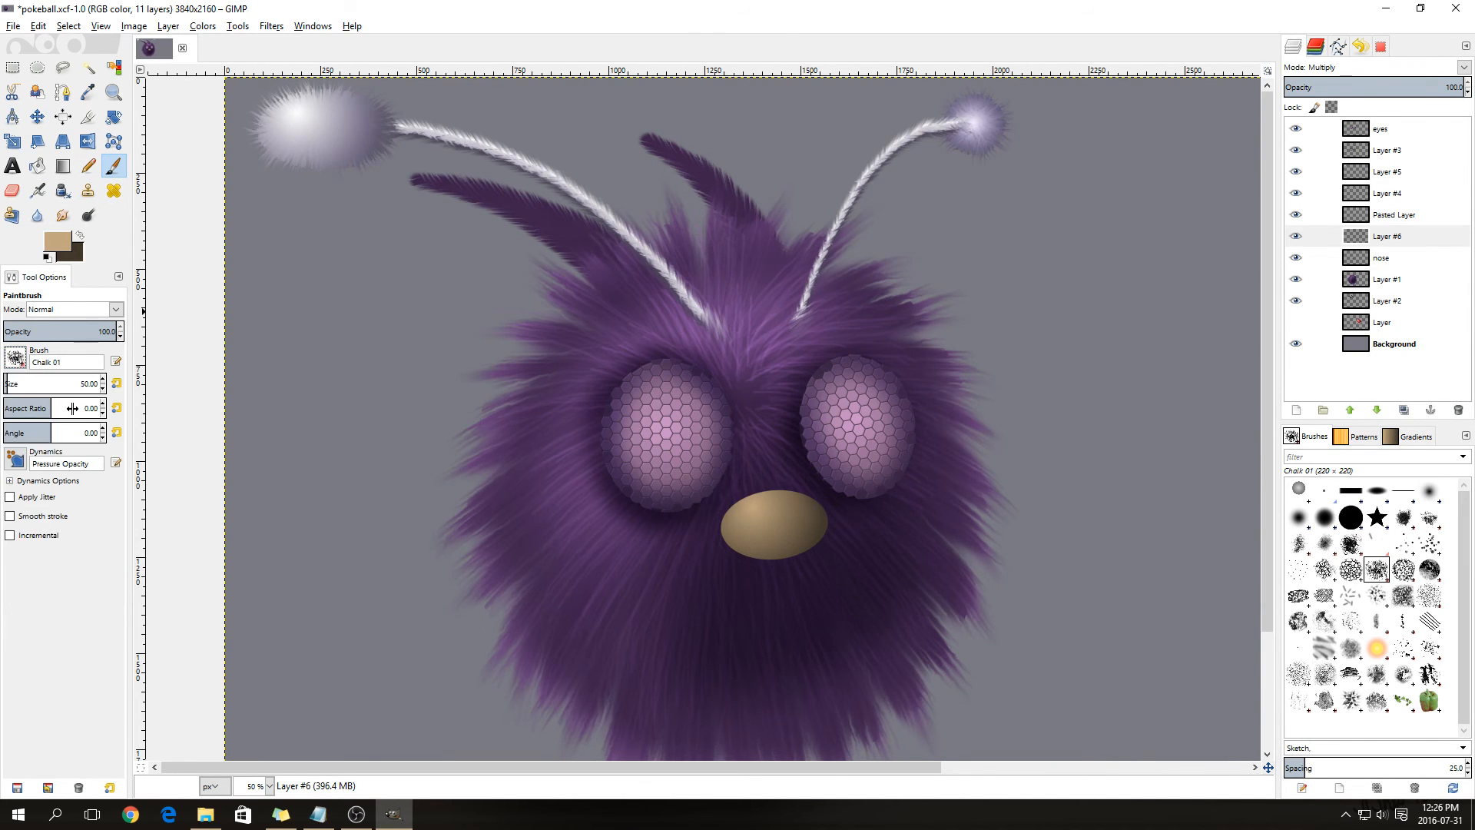
{"action": "left_click", "coordinate": [93, 388]}
{"action": "type", "text": "2"}
{"action": "key", "text": "Return"}
{"action": "left_click", "coordinate": [772, 543]}
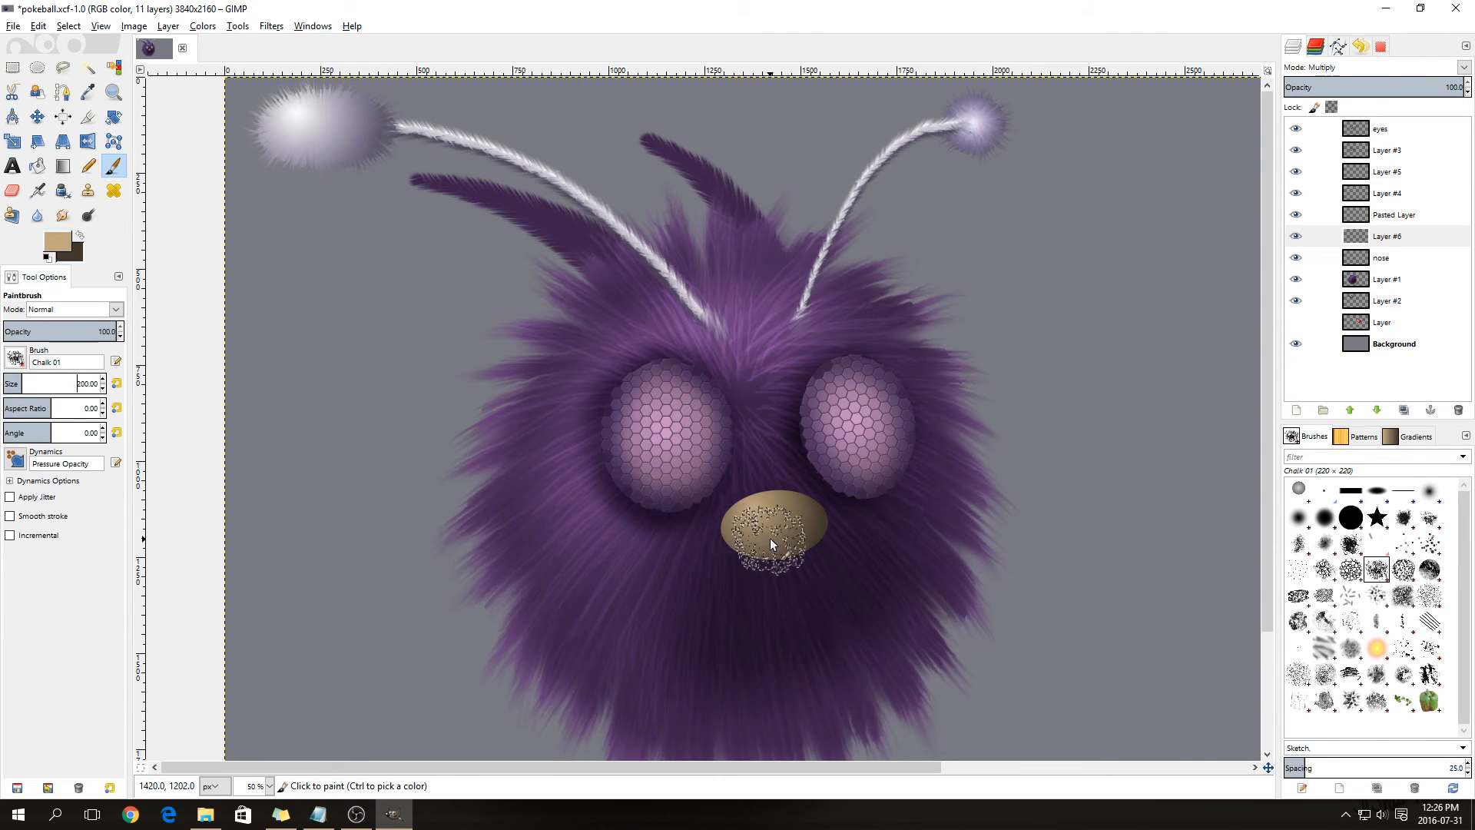
{"action": "scroll", "coordinate": [771, 530], "scroll_direction": "up", "scroll_amount": 1}
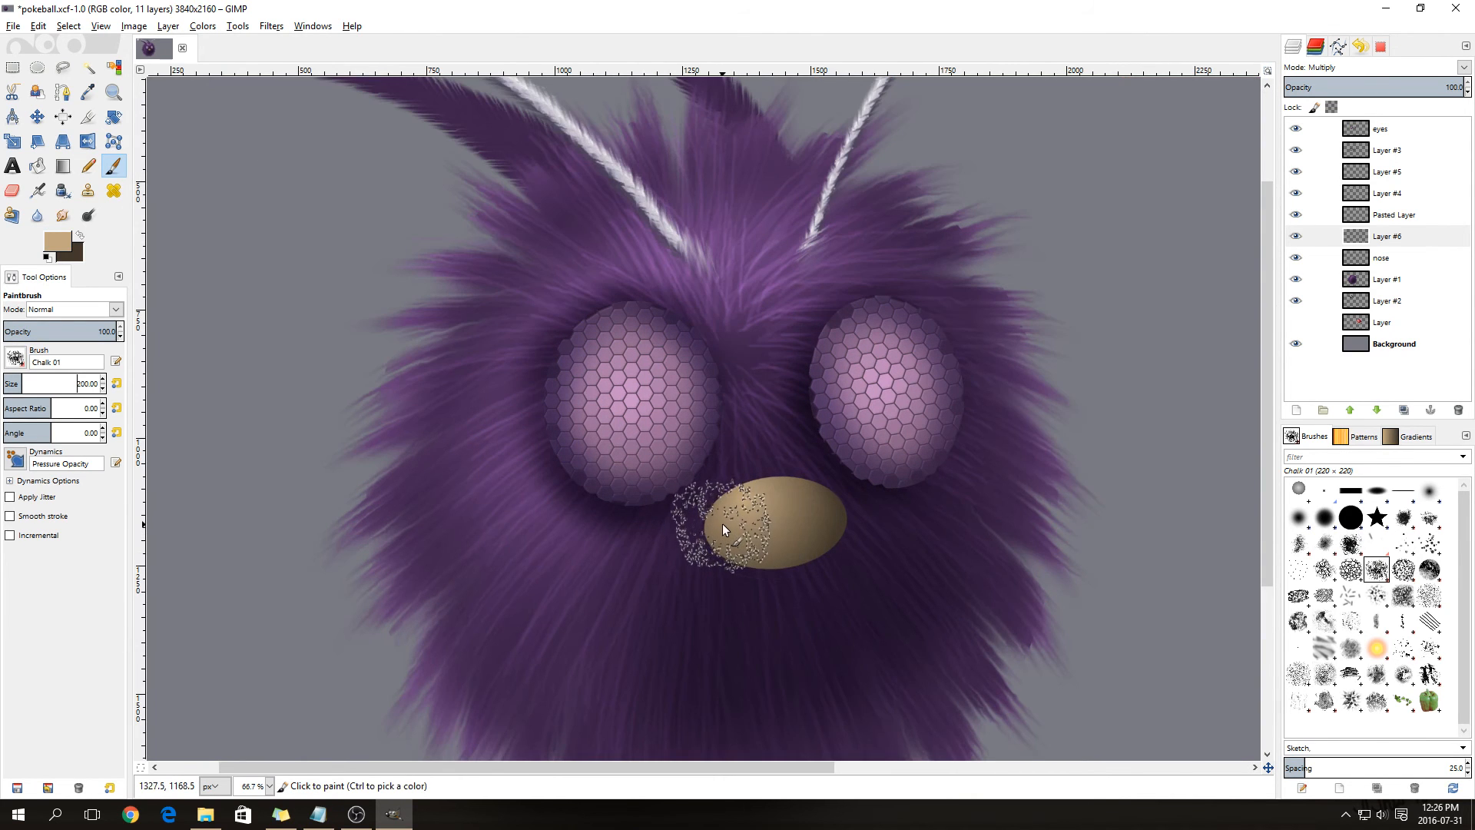
{"action": "mouse_move", "coordinate": [725, 523]}
{"action": "left_mouse_down"}
{"action": "mouse_move", "coordinate": [776, 491]}
{"action": "mouse_move", "coordinate": [822, 522]}
{"action": "mouse_move", "coordinate": [763, 529]}
{"action": "mouse_move", "coordinate": [776, 539]}
{"action": "left_mouse_up"}
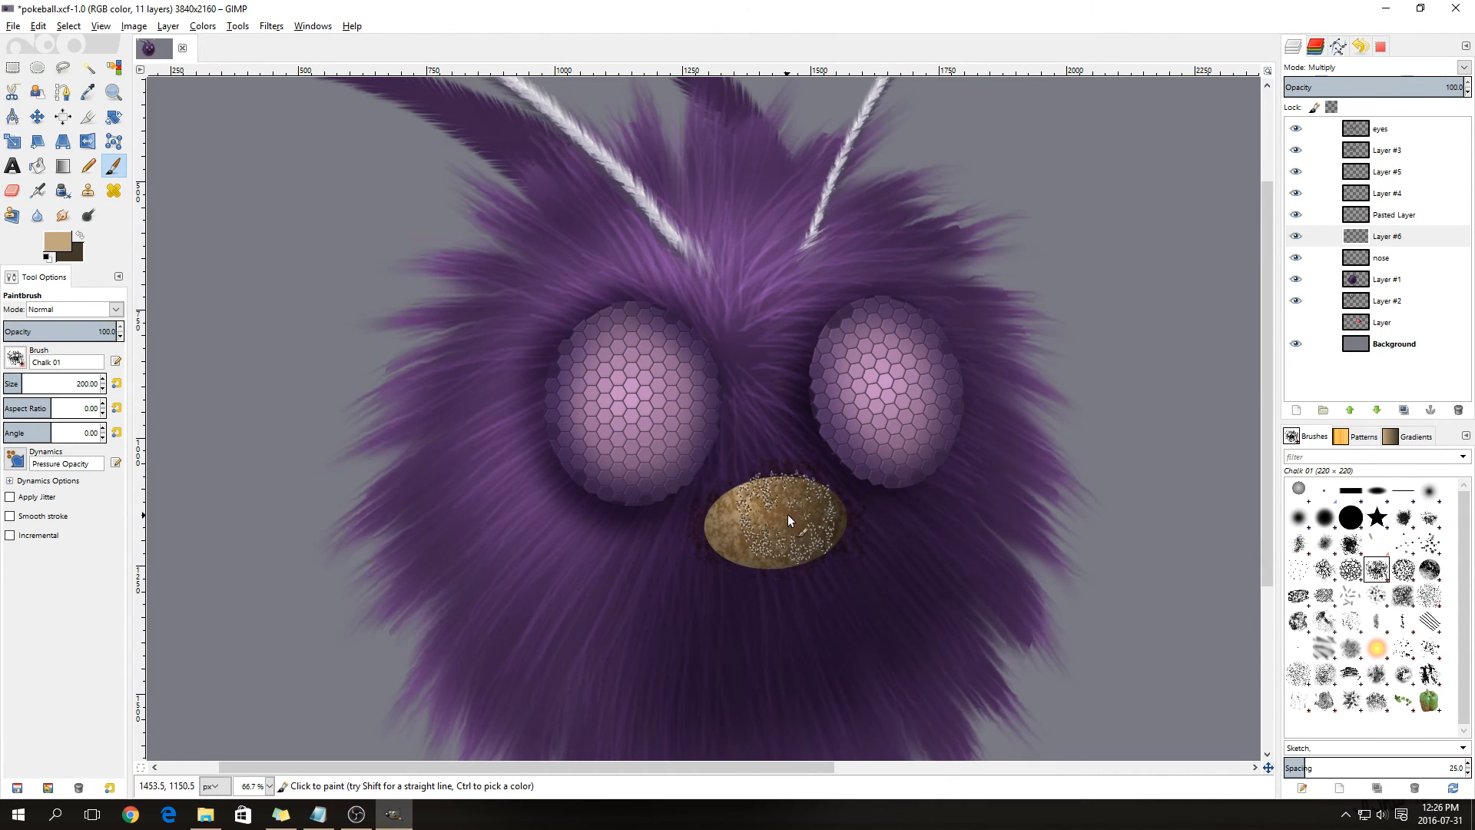
- Add a transparent 3840 by 2160 px layer directly above the nose layer and set its blending mode to Soft light
{"action": "left_click", "coordinate": [1382, 261]}
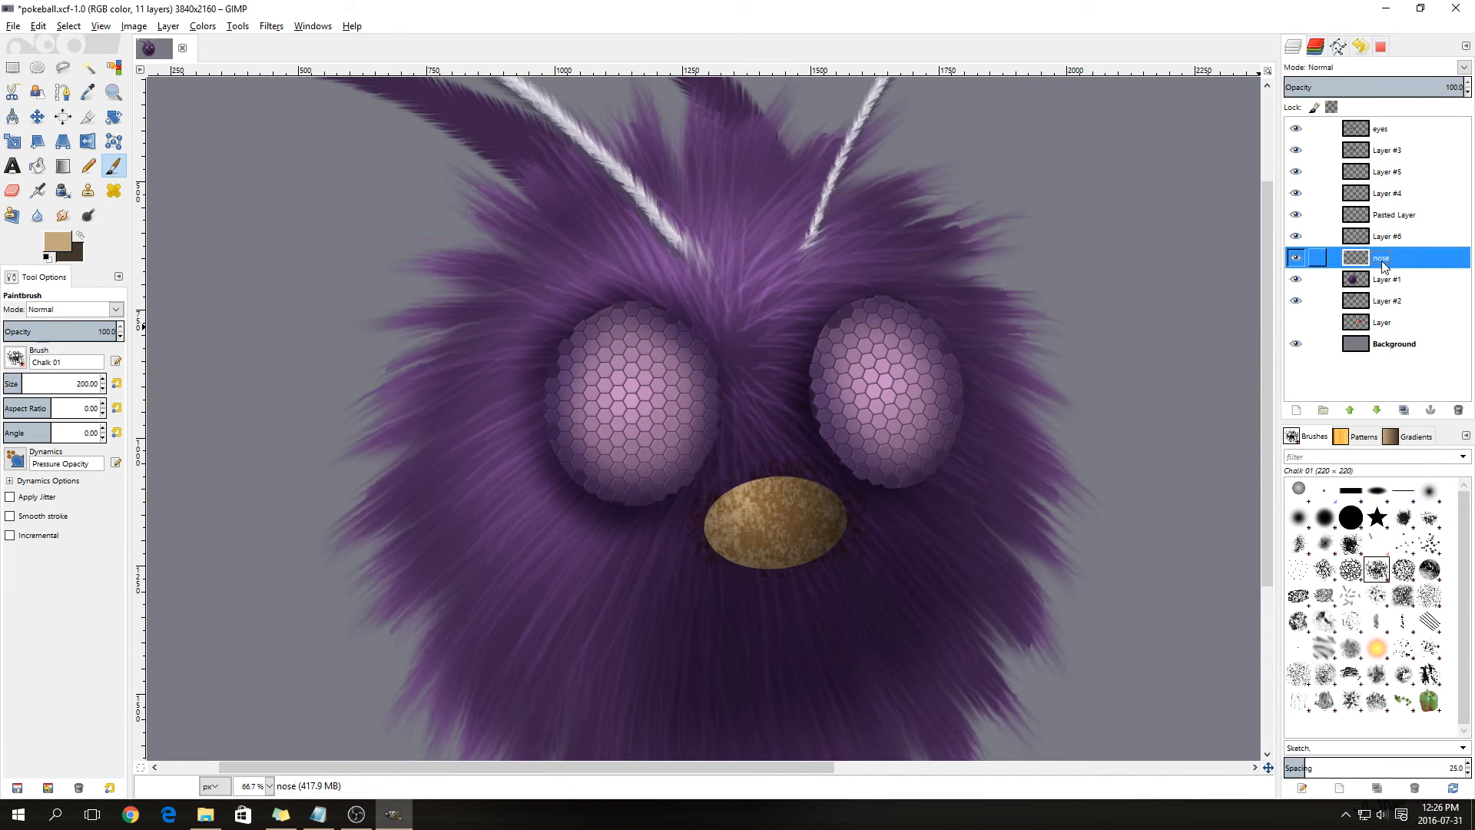
{"action": "right_click", "coordinate": [1381, 258]}
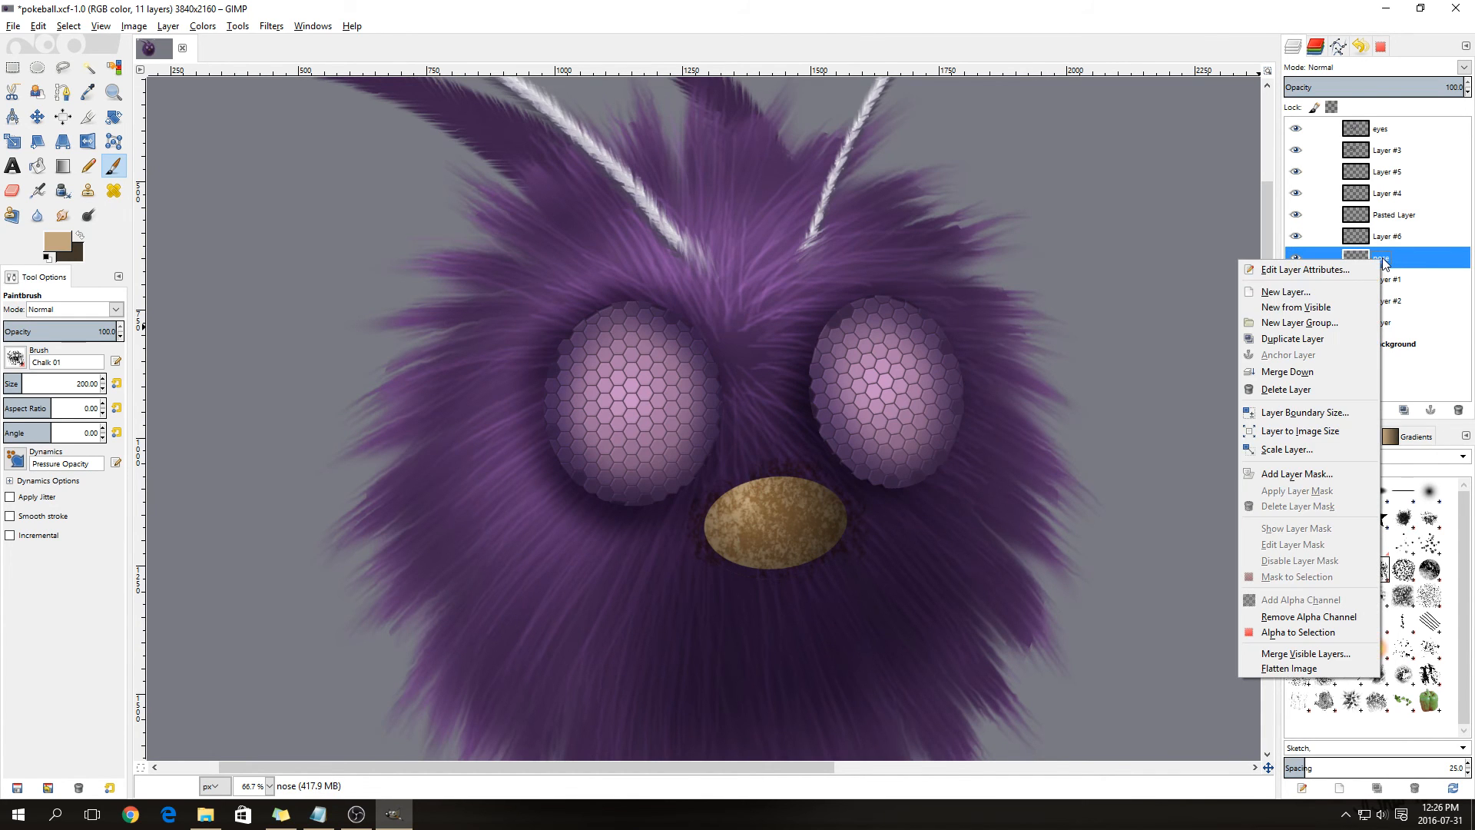
{"action": "left_click", "coordinate": [1329, 292]}
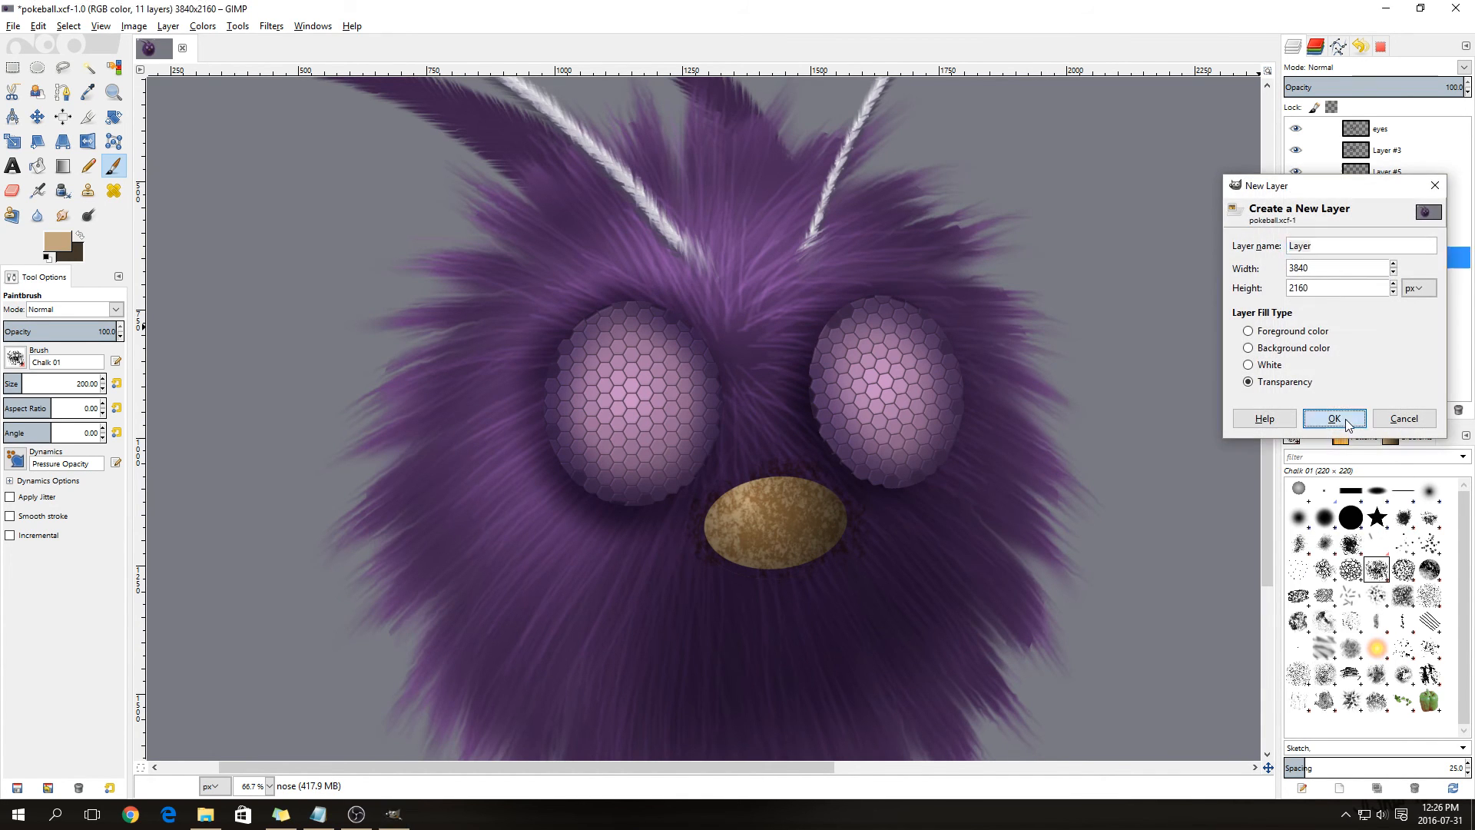
{"action": "left_click", "coordinate": [1344, 420]}
{"action": "left_click", "coordinate": [1348, 66]}
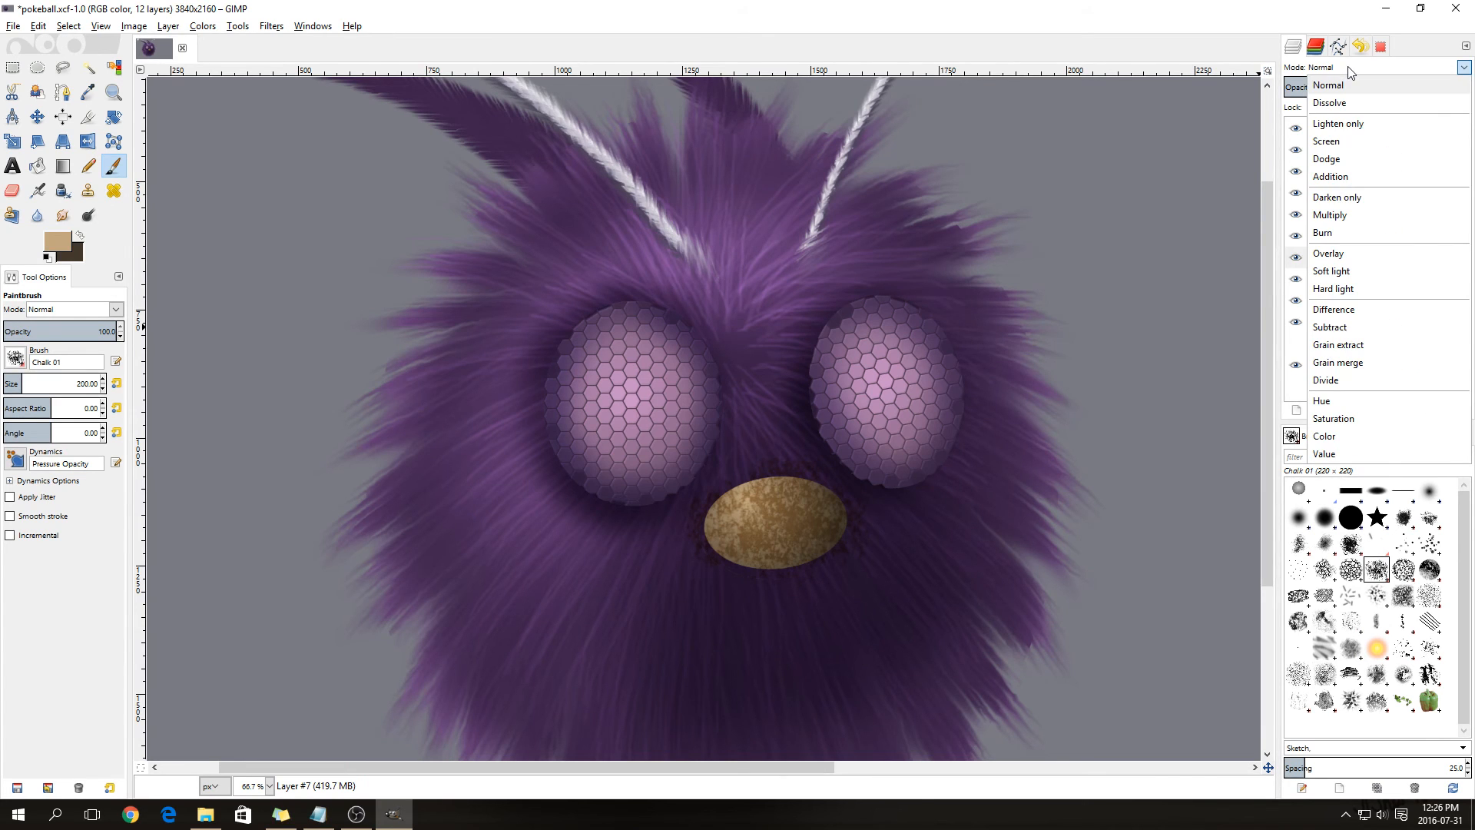
{"action": "left_click", "coordinate": [1348, 274]}
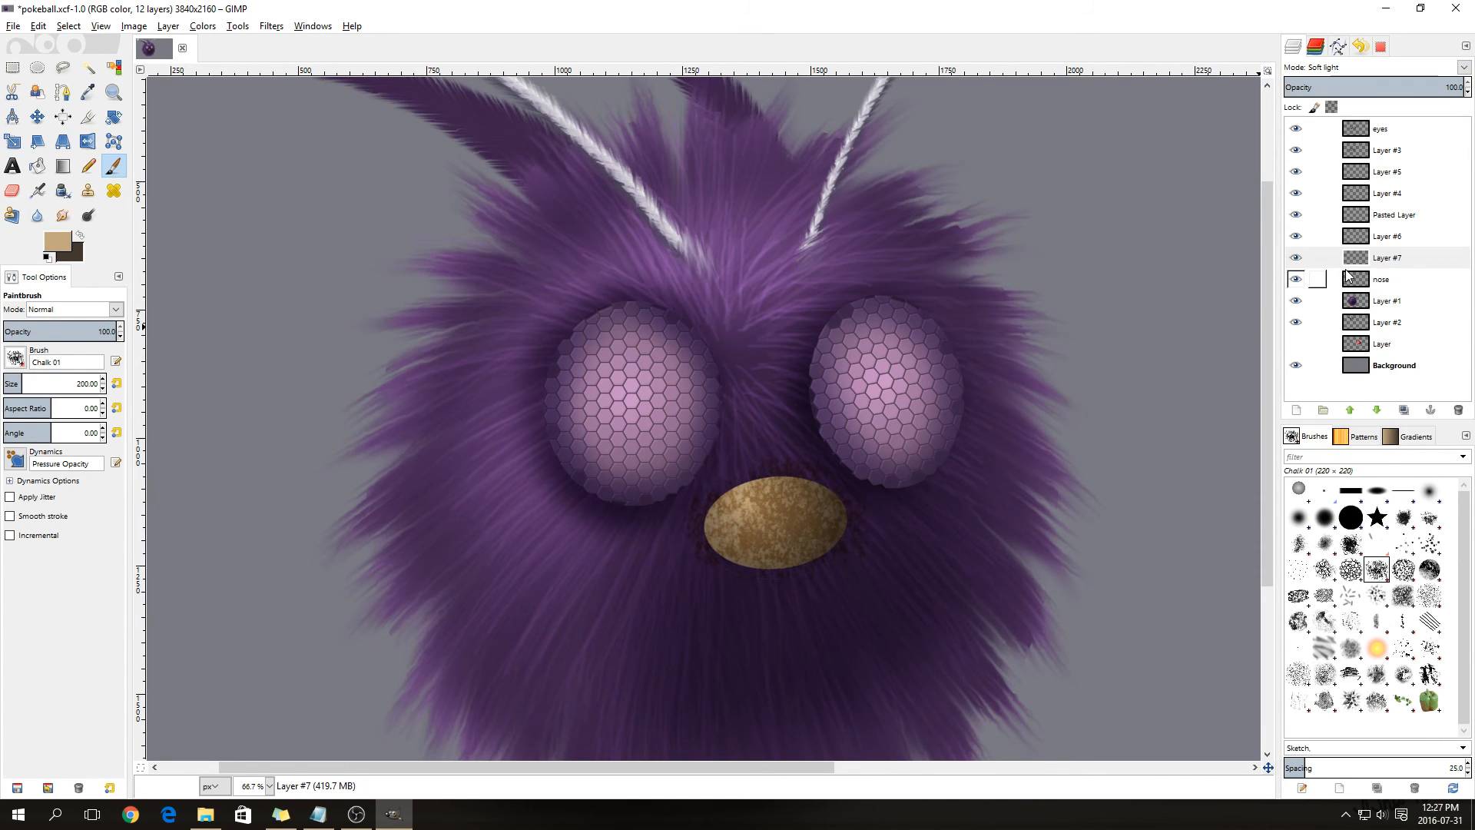
- Set the foreground colour to white (ffffff) and paint speckled highlights over the nose with the Chalk 01 brush on the Soft light layer
{"action": "left_click", "coordinate": [63, 246]}
{"action": "left_click_drag", "start_coordinate": [230, 357], "coordinate": [287, 411]}
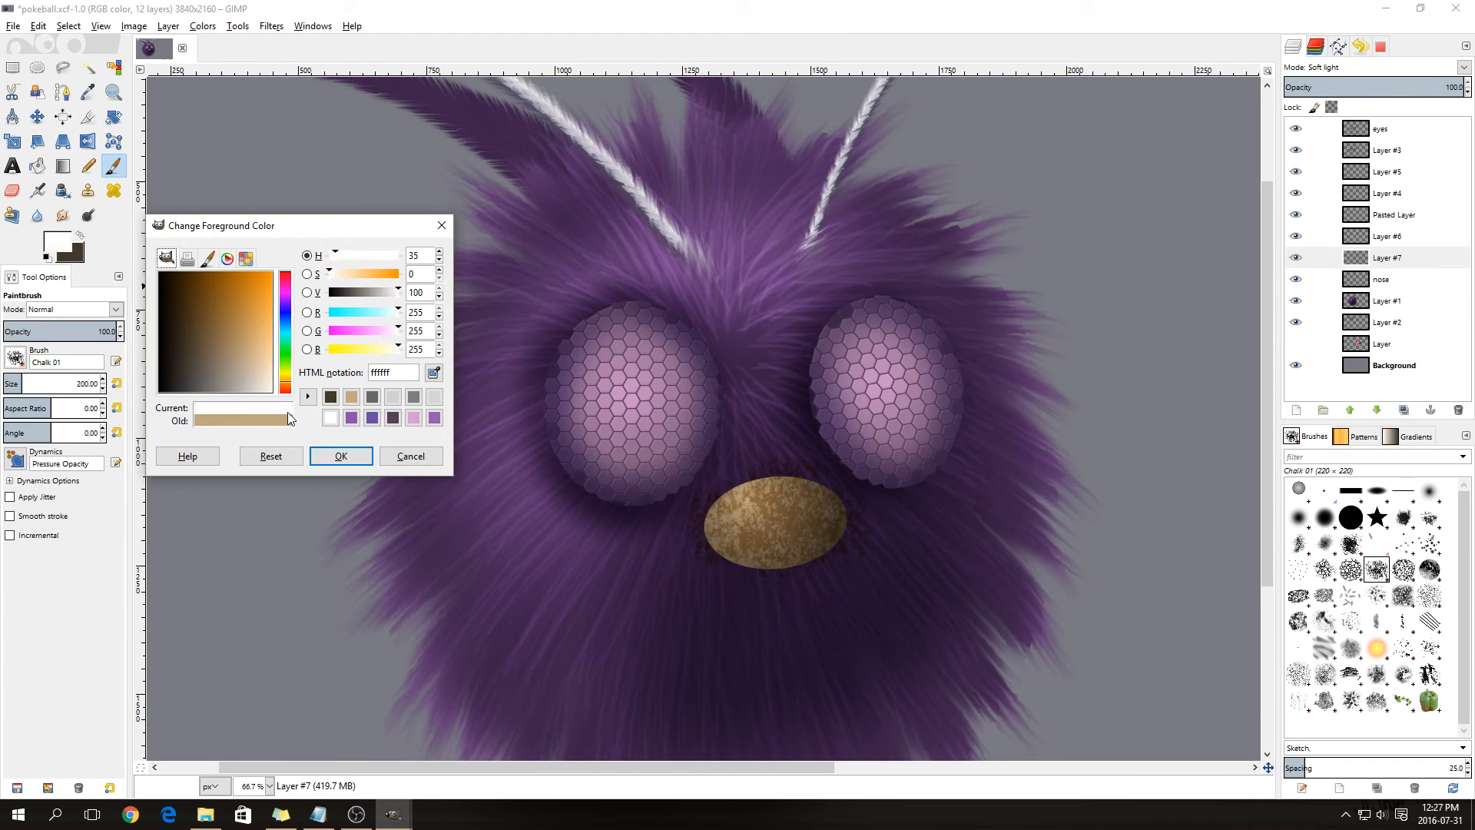
{"action": "left_click", "coordinate": [334, 454]}
{"action": "left_click_drag", "start_coordinate": [739, 507], "coordinate": [812, 500]}
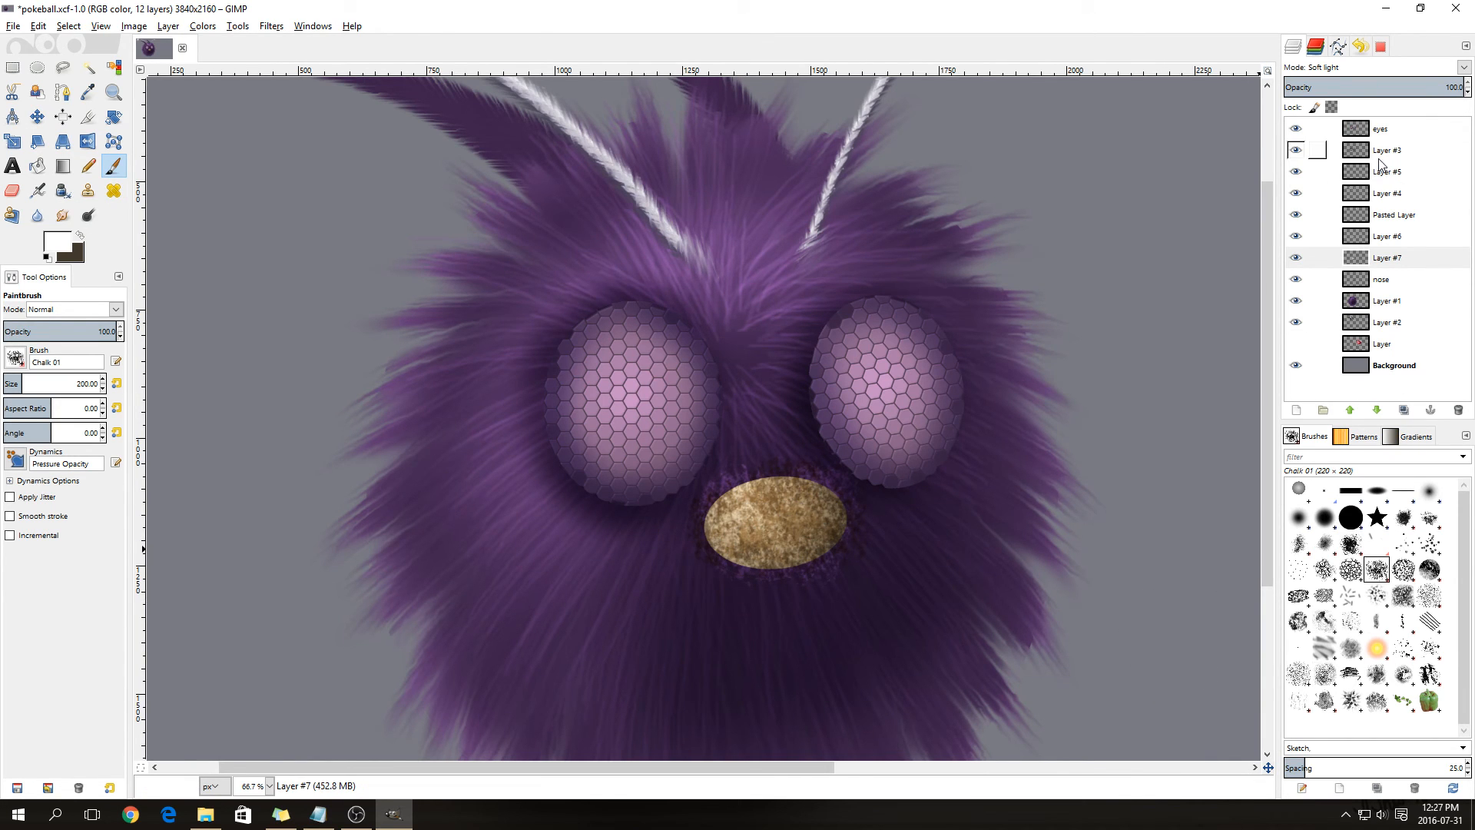
- Lower the opacity of both nose texture layers, the Multiply one and the Soft light one, to about 50
{"action": "left_click", "coordinate": [1389, 239]}
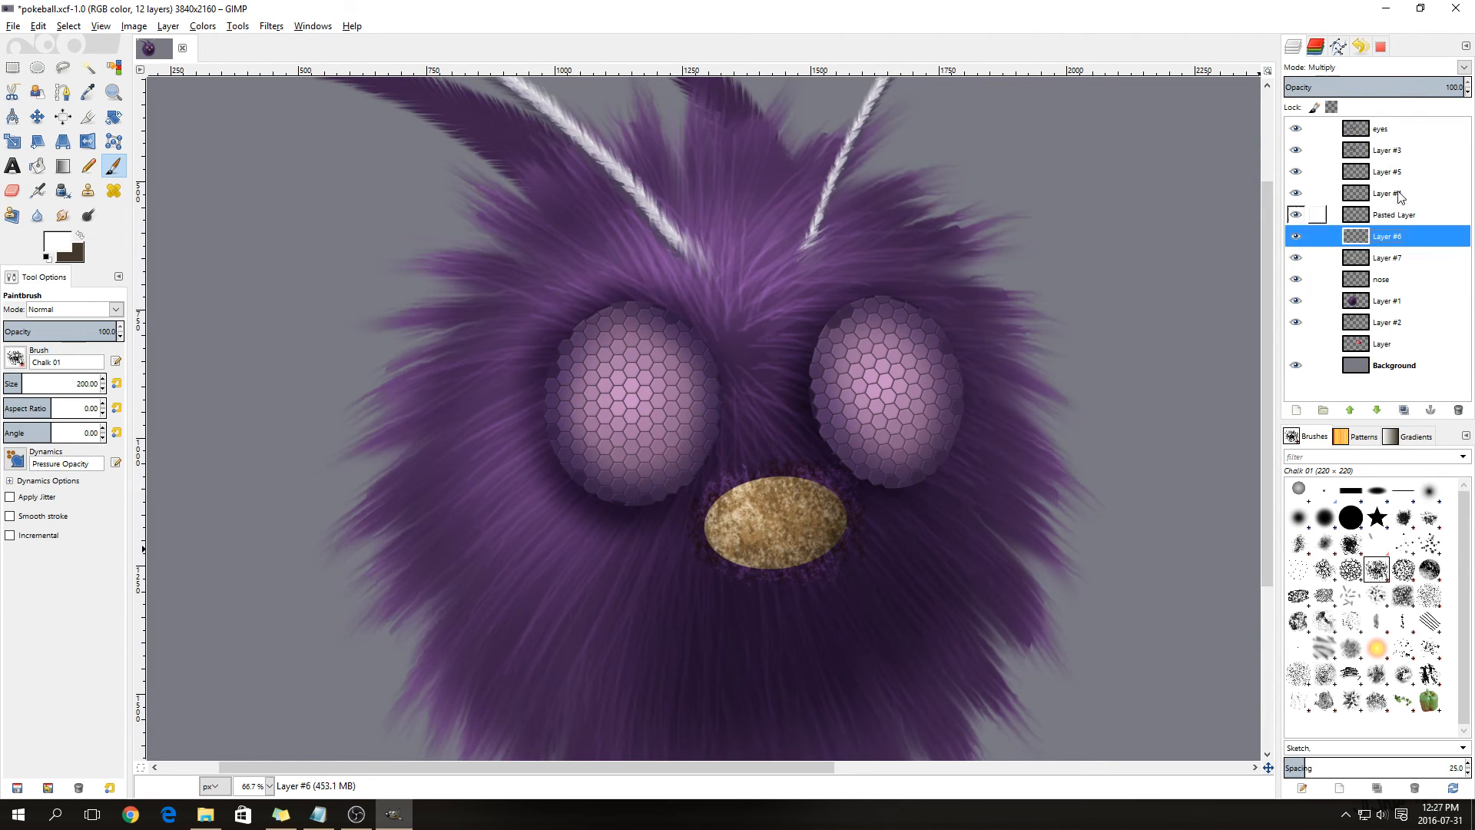
{"action": "left_click", "coordinate": [1377, 87]}
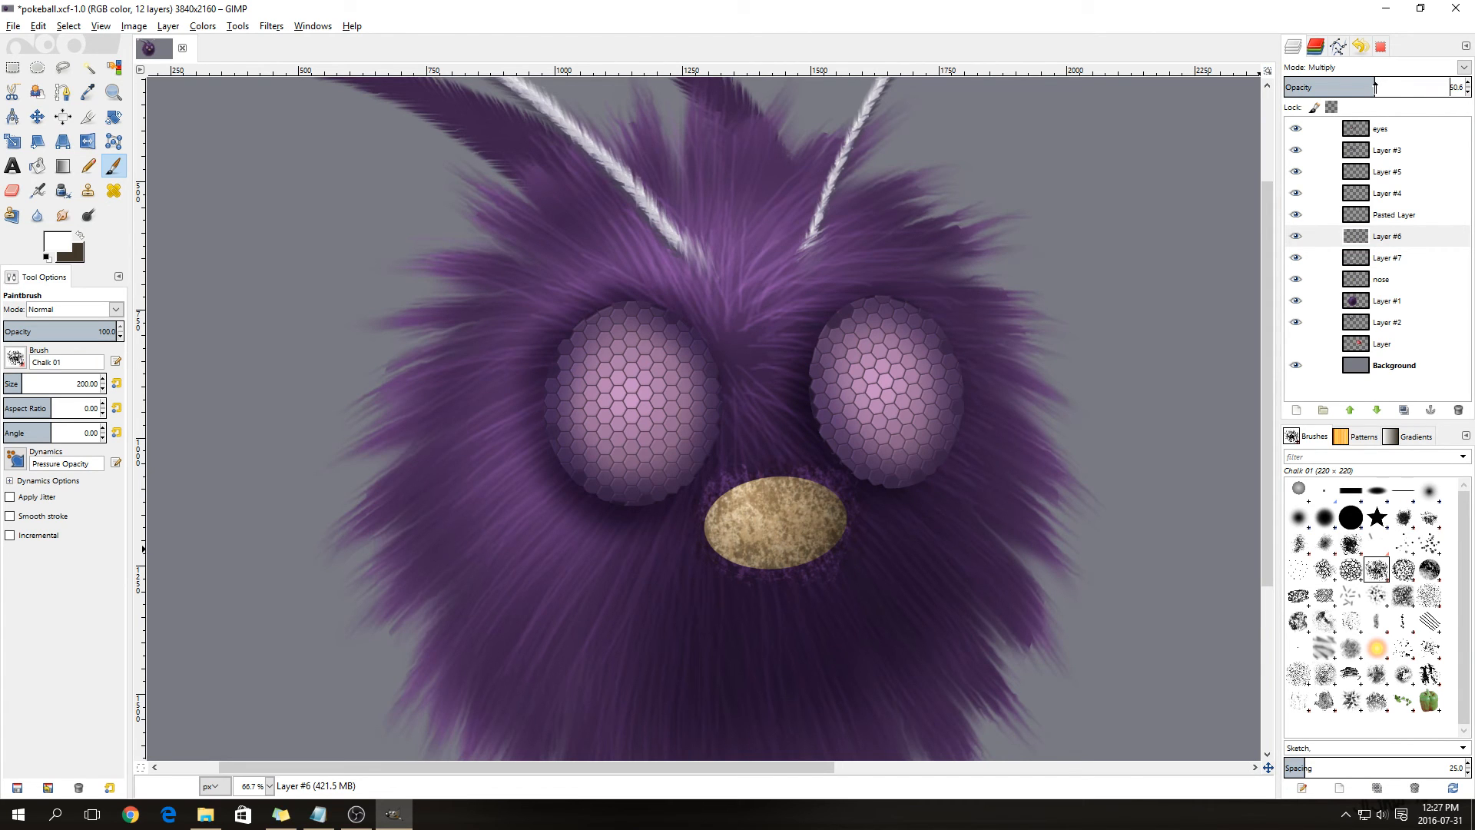
{"action": "left_click", "coordinate": [1392, 263]}
{"action": "left_click", "coordinate": [1370, 87]}
{"action": "left_click_drag", "start_coordinate": [1368, 87], "coordinate": [1375, 87]}
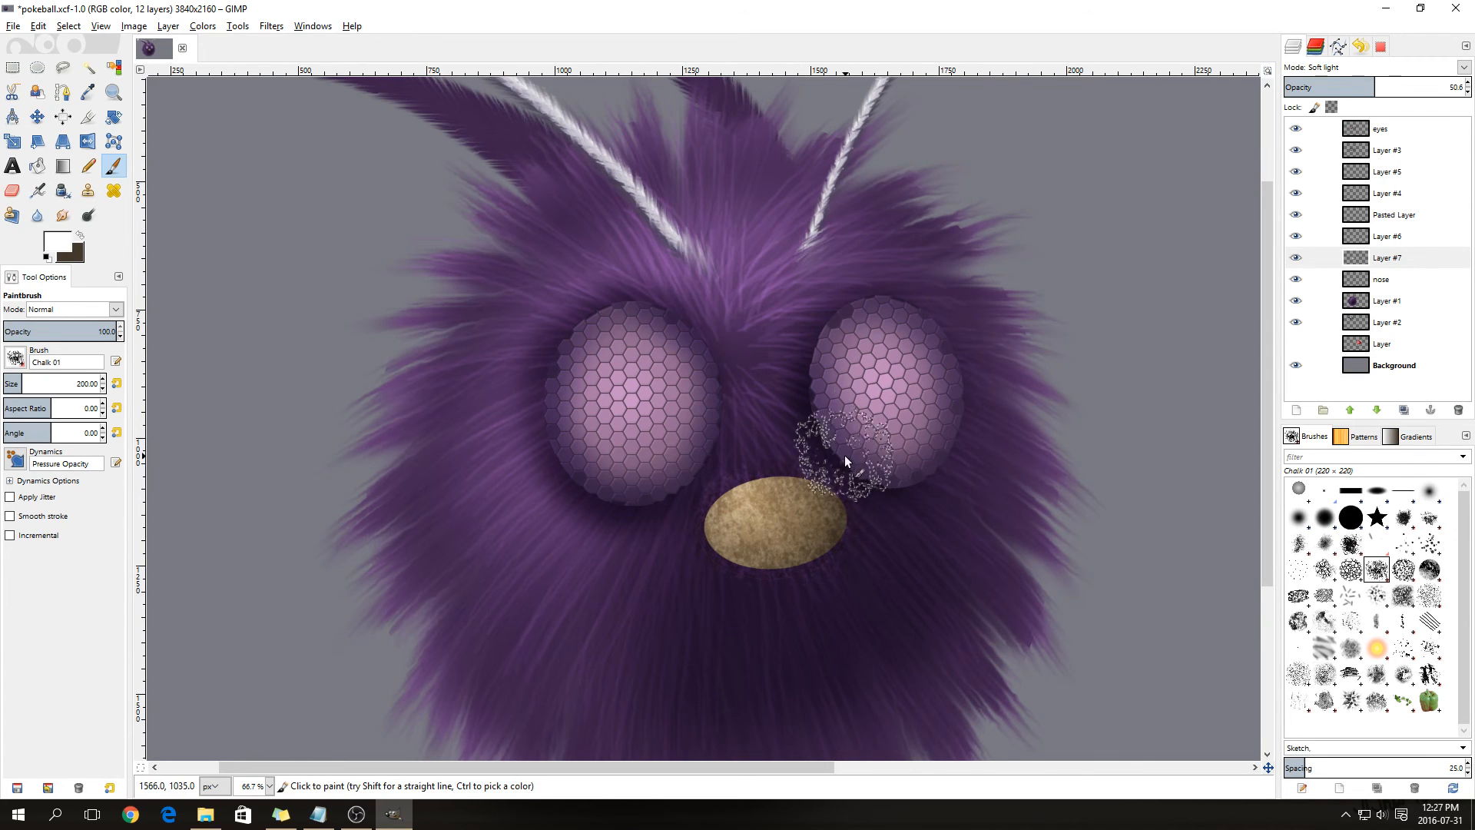
- Merge the Soft light and Multiply texture layers down into the nose layer
{"action": "right_click", "coordinate": [1387, 262]}
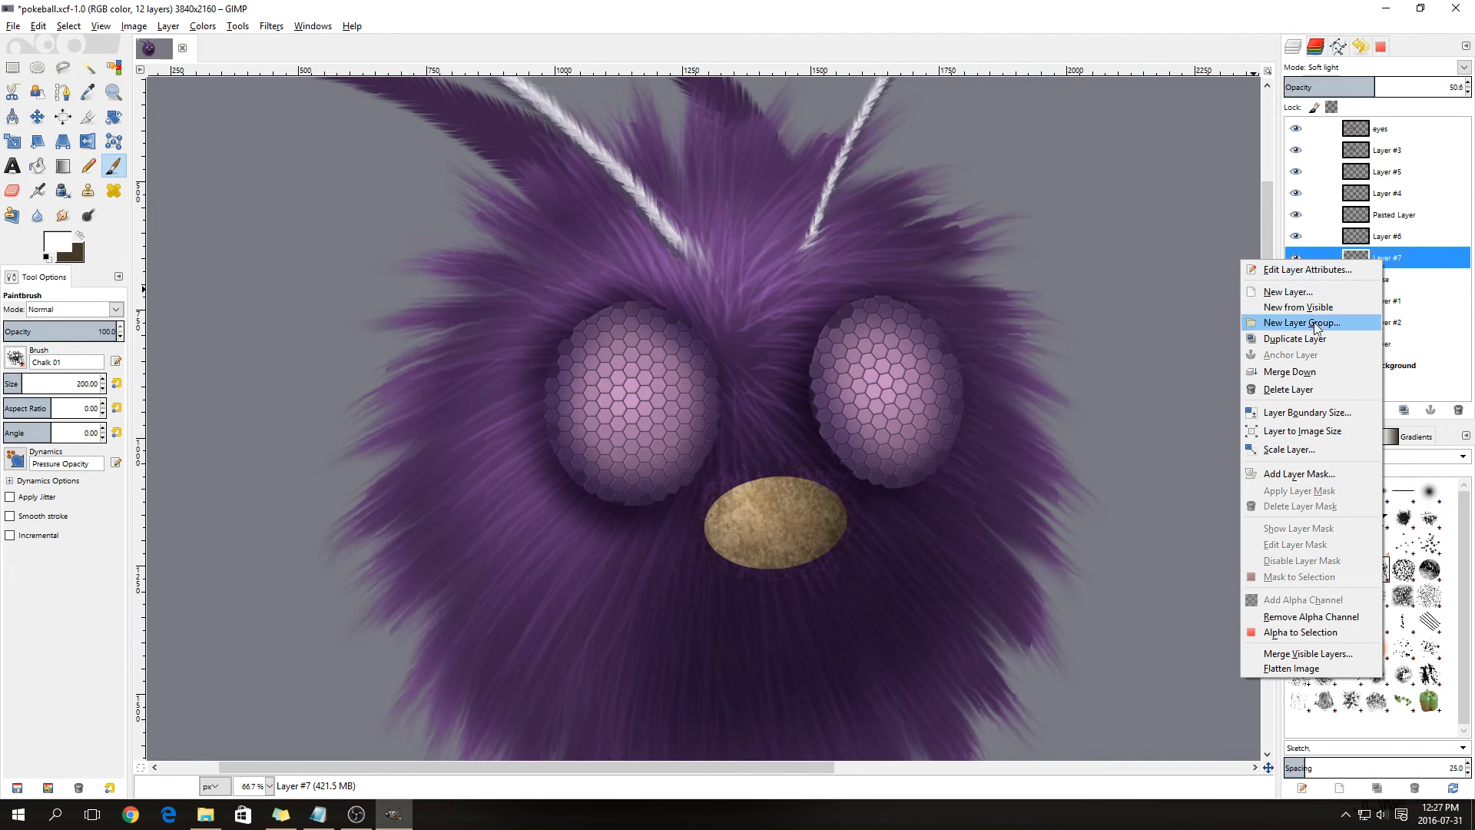
{"action": "left_click", "coordinate": [1290, 371]}
{"action": "right_click", "coordinate": [1382, 236]}
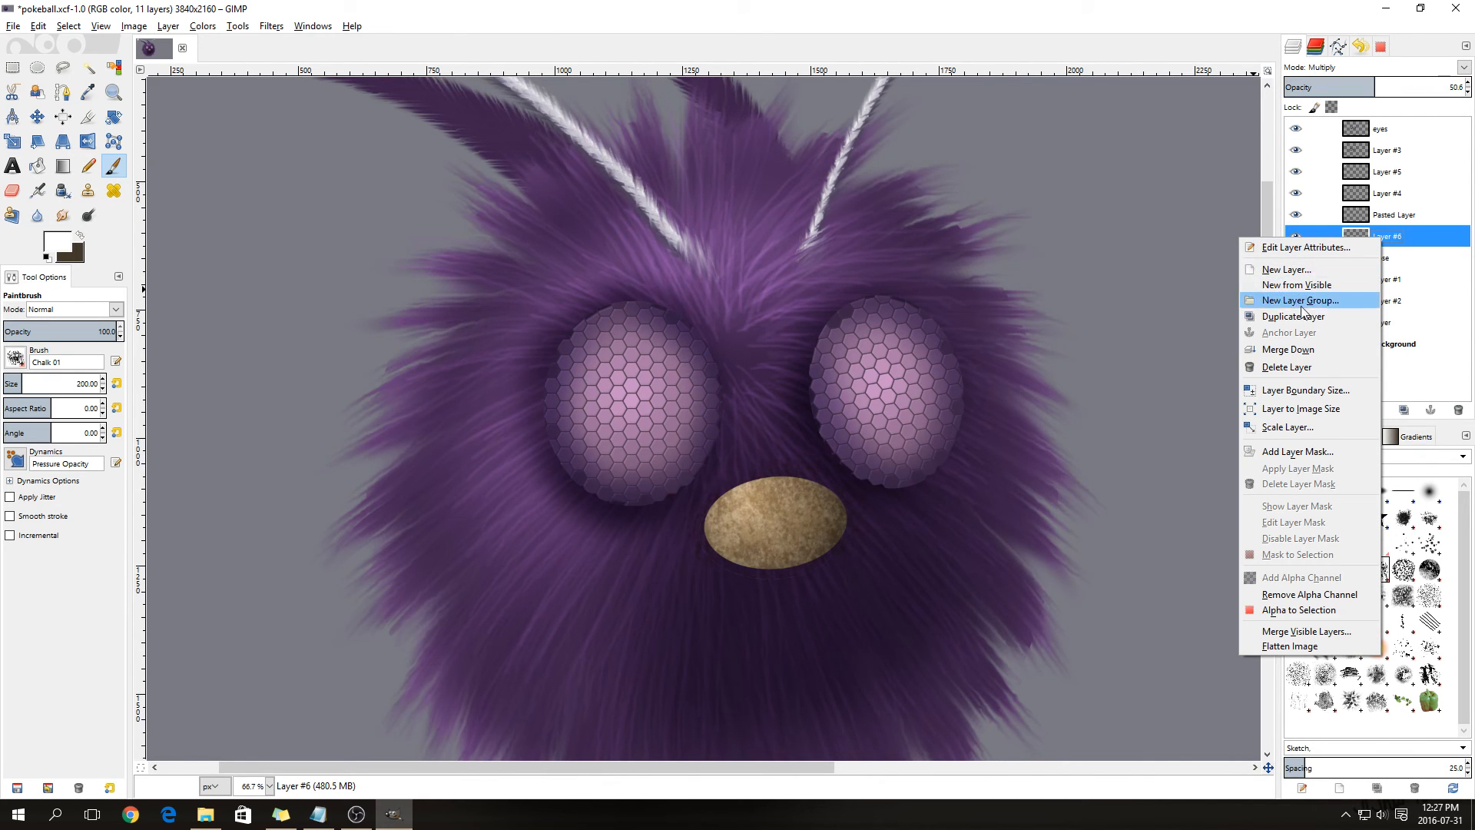
{"action": "left_click", "coordinate": [1298, 351]}
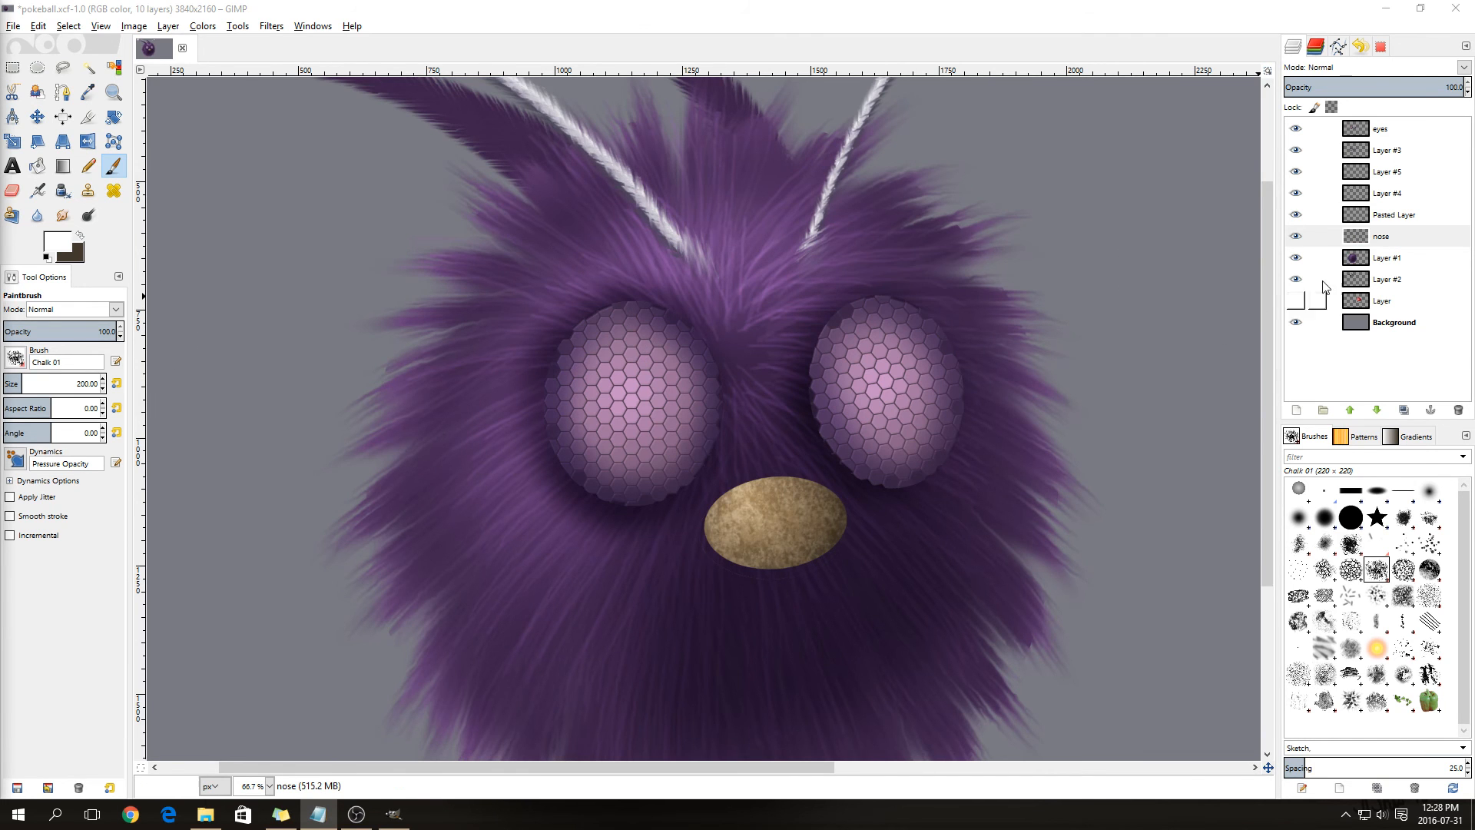
- Add a transparent 3840 by 2160 px layer above the merged nose layer and set its blending mode to Multiply
{"action": "right_click", "coordinate": [1387, 238]}
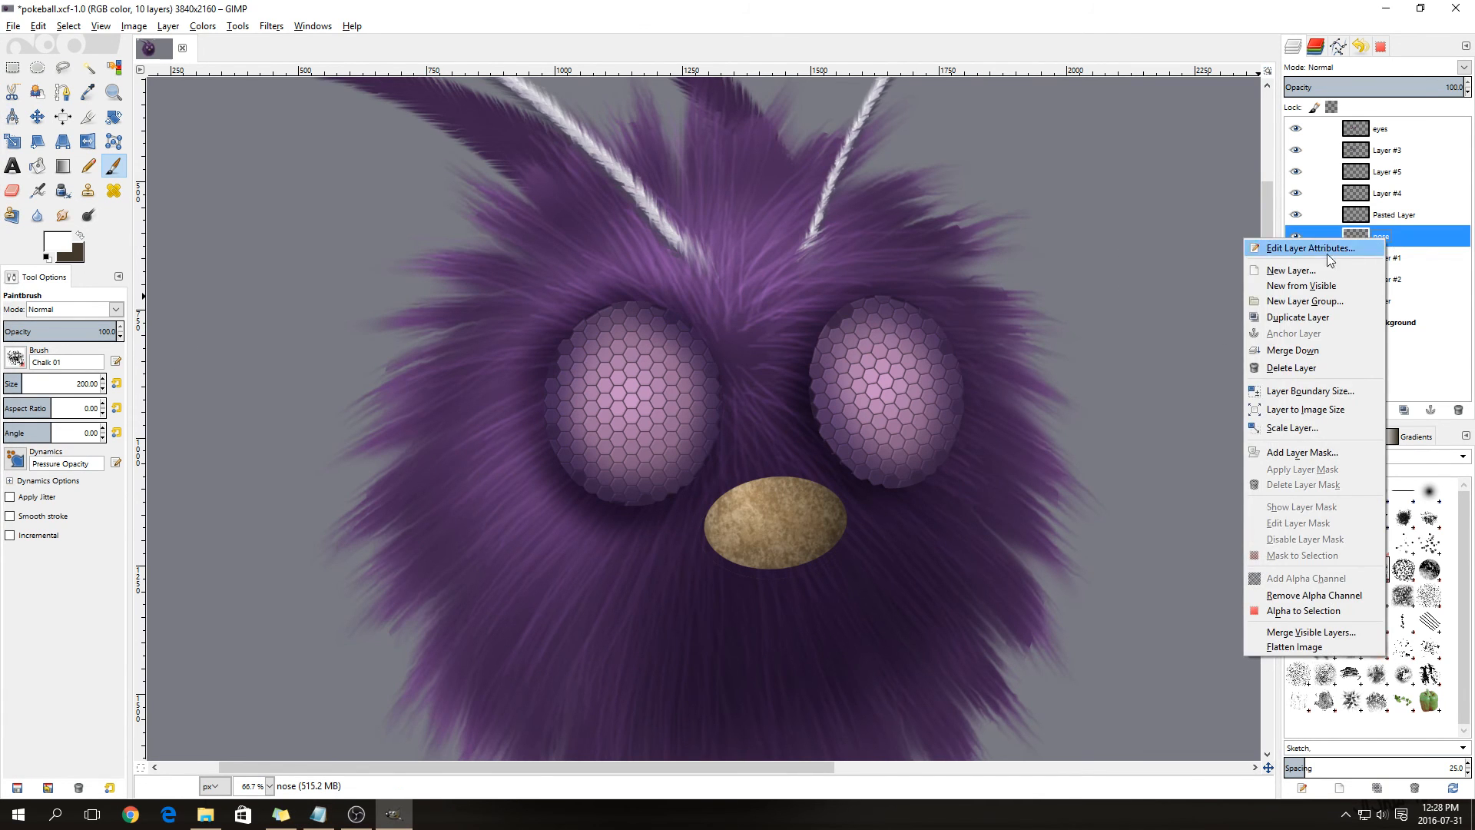
{"action": "left_click", "coordinate": [1305, 270]}
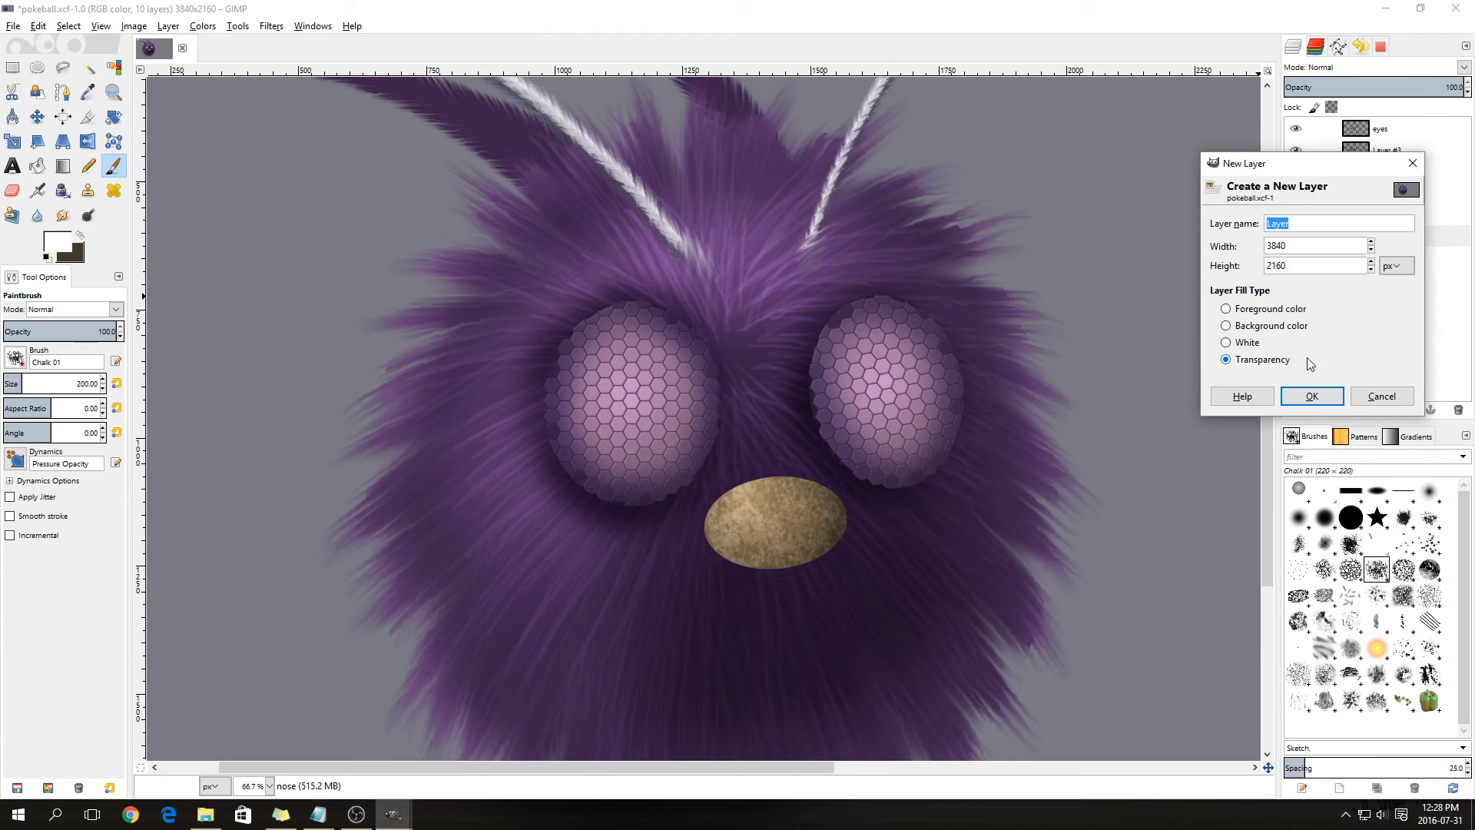
{"action": "left_click", "coordinate": [1311, 393]}
{"action": "left_click", "coordinate": [1334, 69]}
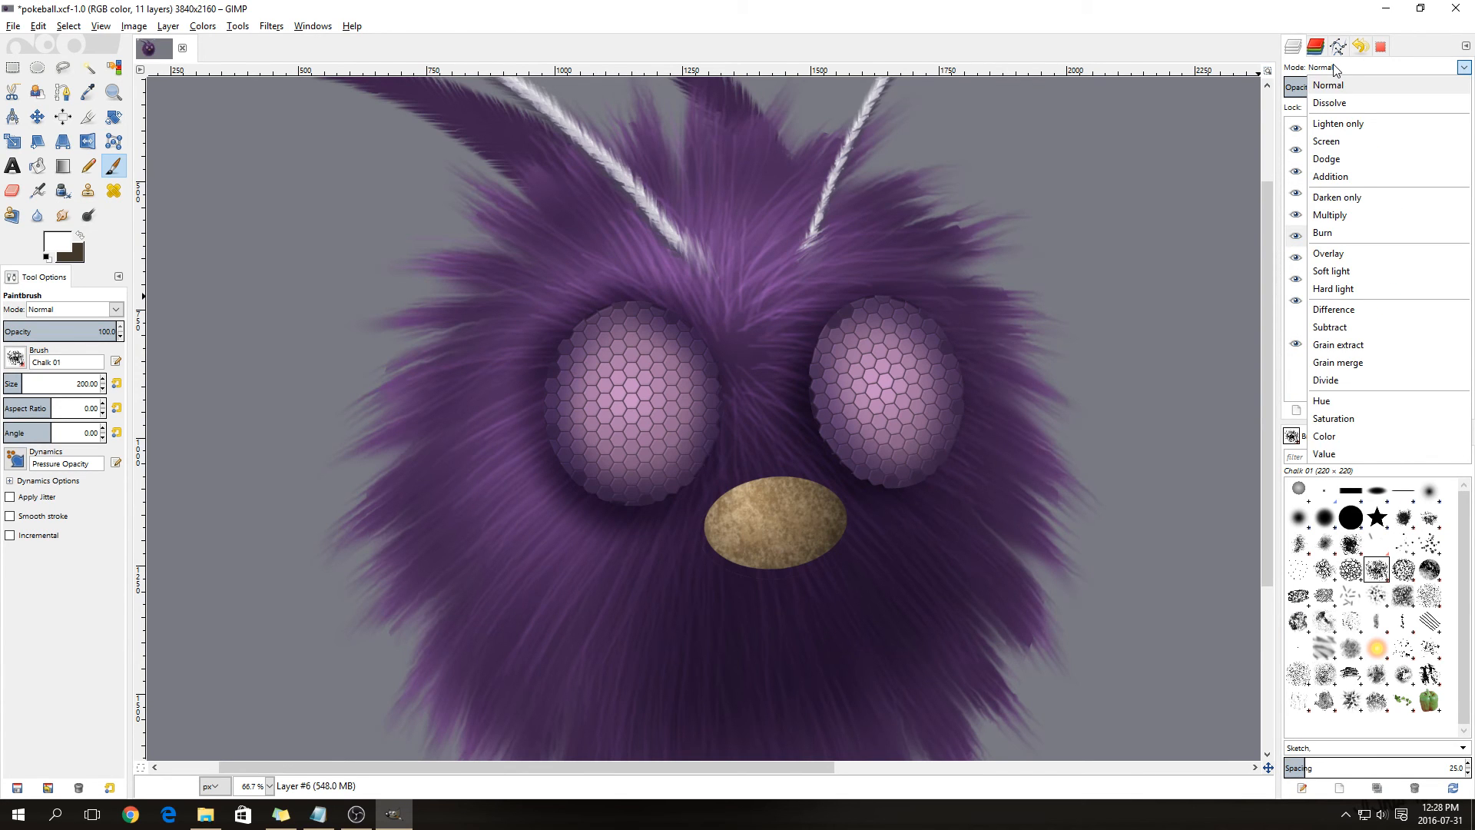
{"action": "left_click", "coordinate": [1329, 215]}
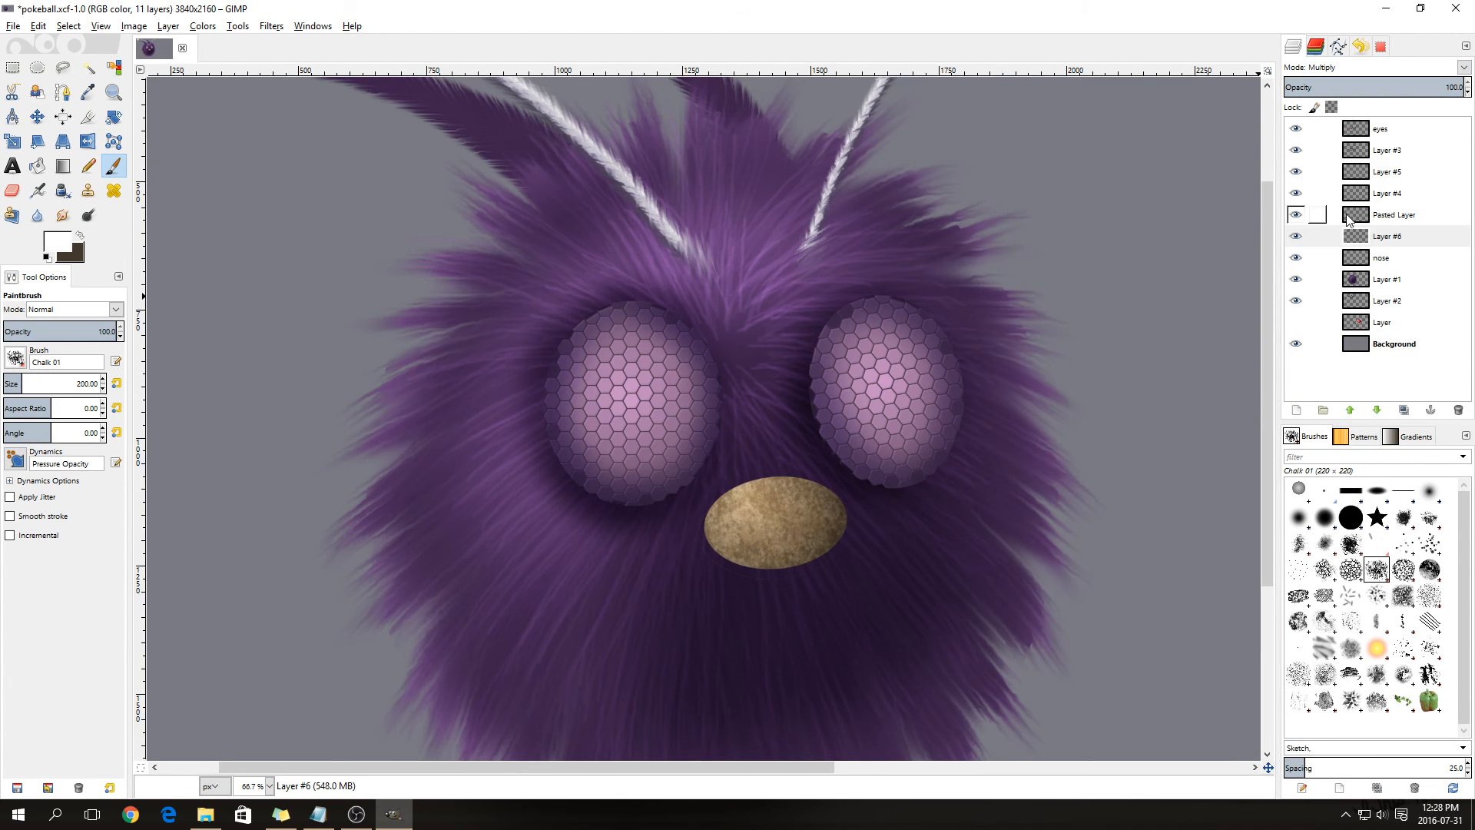
- Choose the 2. Hardness 050 brush and set the foreground colour to a muted brown, 8f7b5f
{"action": "left_click", "coordinate": [14, 357]}
{"action": "left_click", "coordinate": [17, 410]}
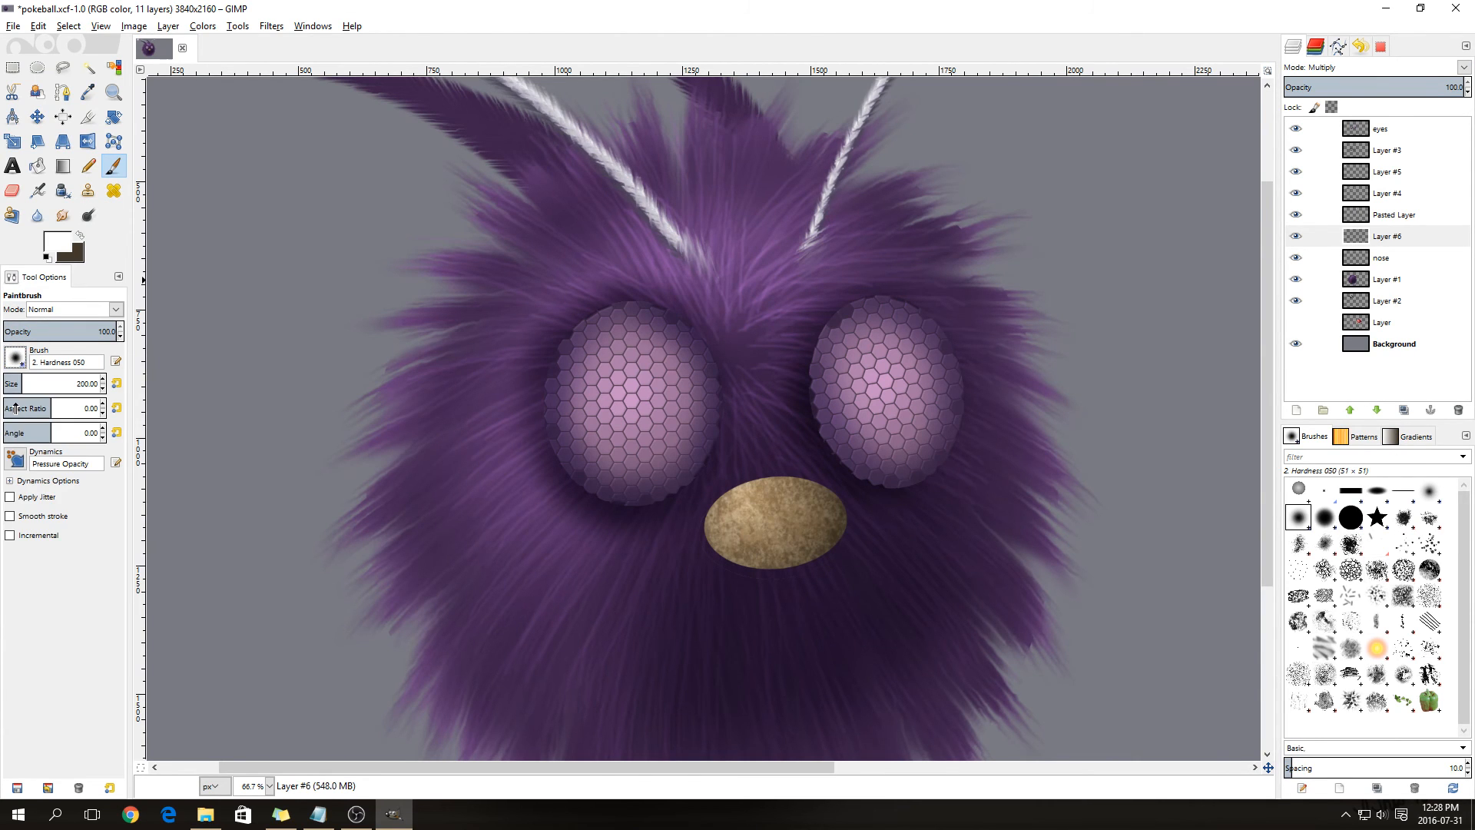
{"action": "left_click", "coordinate": [55, 249]}
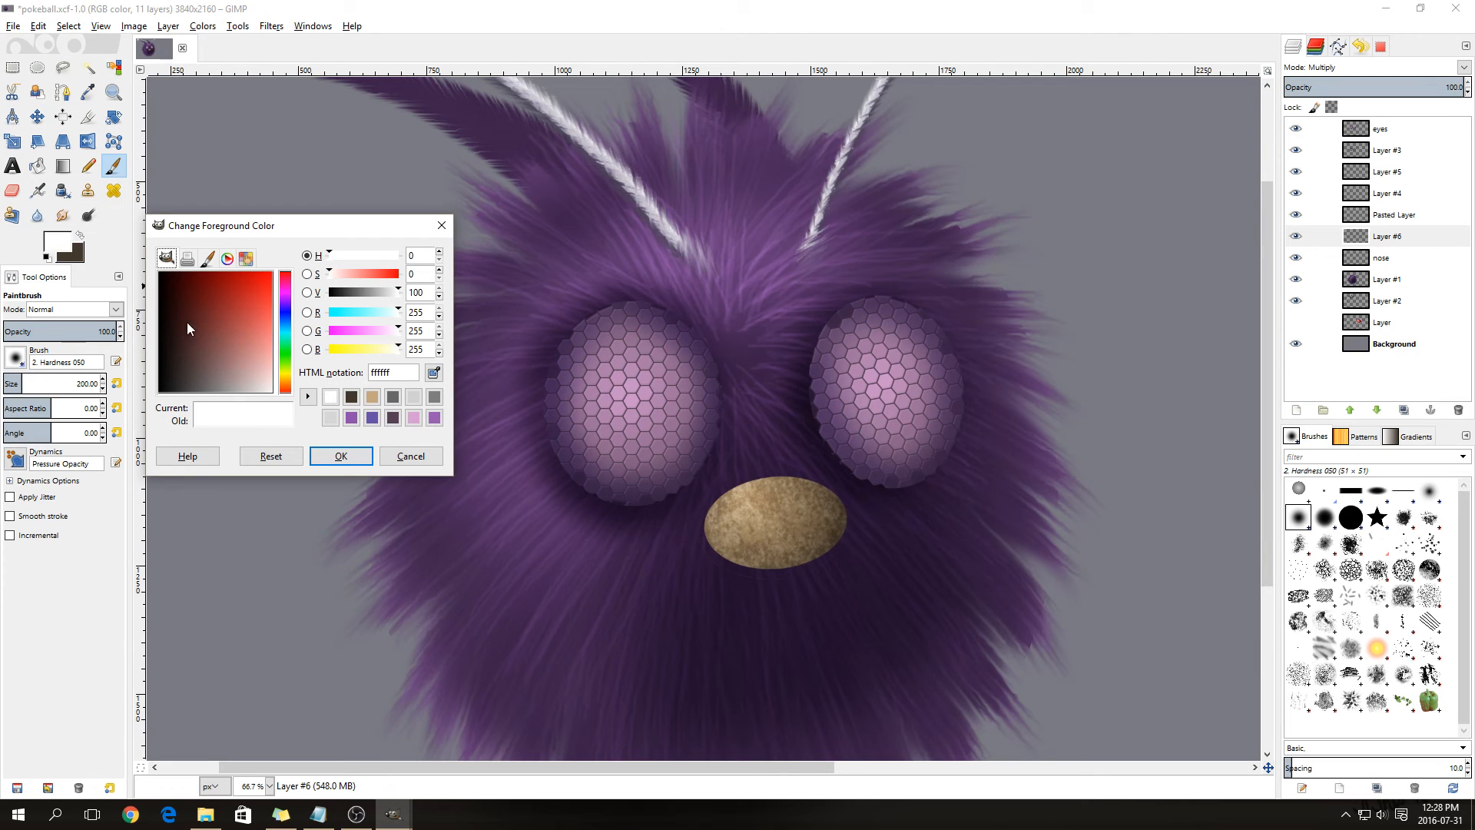
{"action": "left_click", "coordinate": [372, 397]}
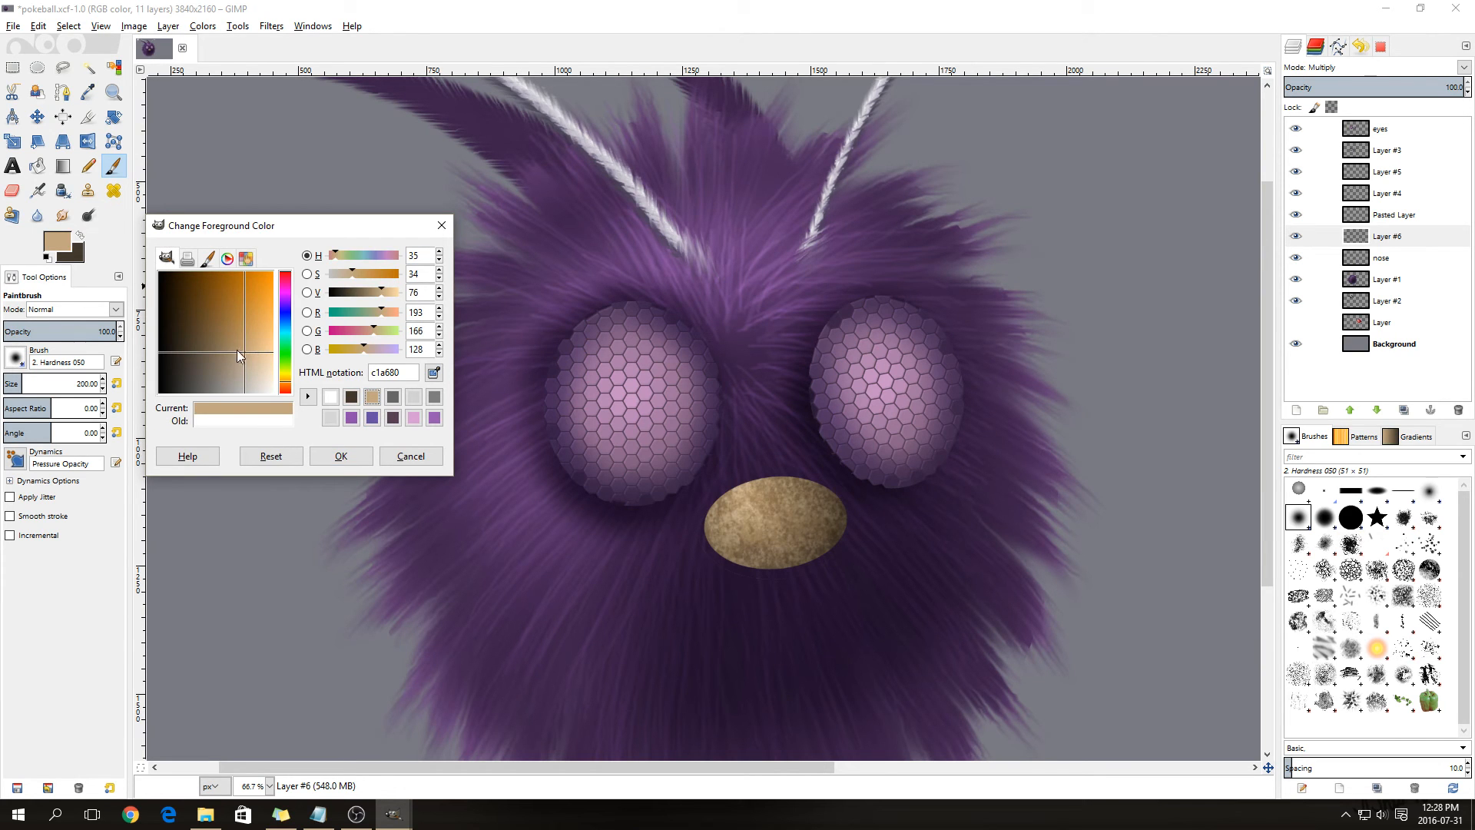
{"action": "left_click_drag", "start_coordinate": [219, 349], "coordinate": [224, 351]}
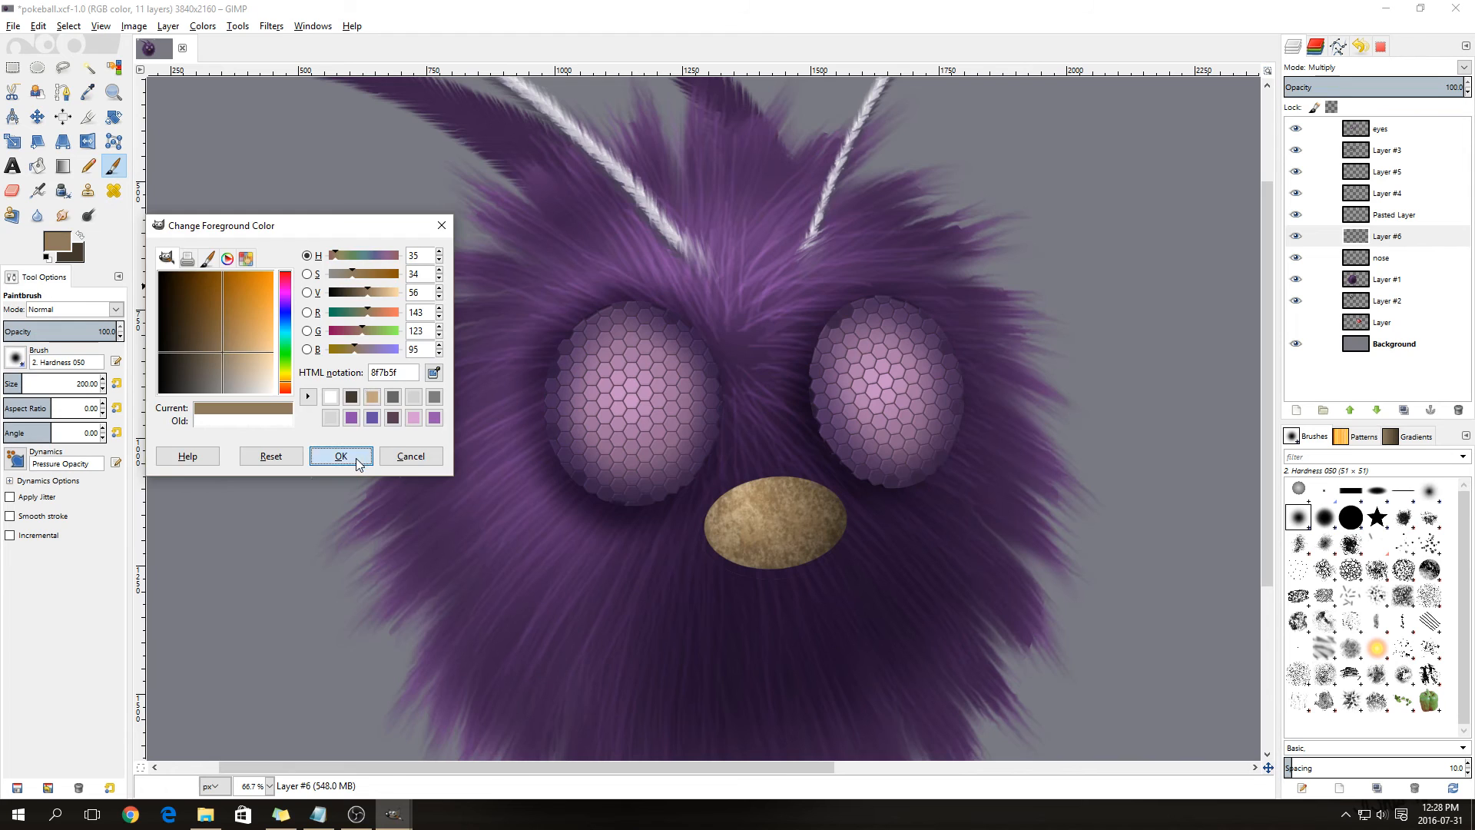
{"action": "left_click", "coordinate": [341, 456]}
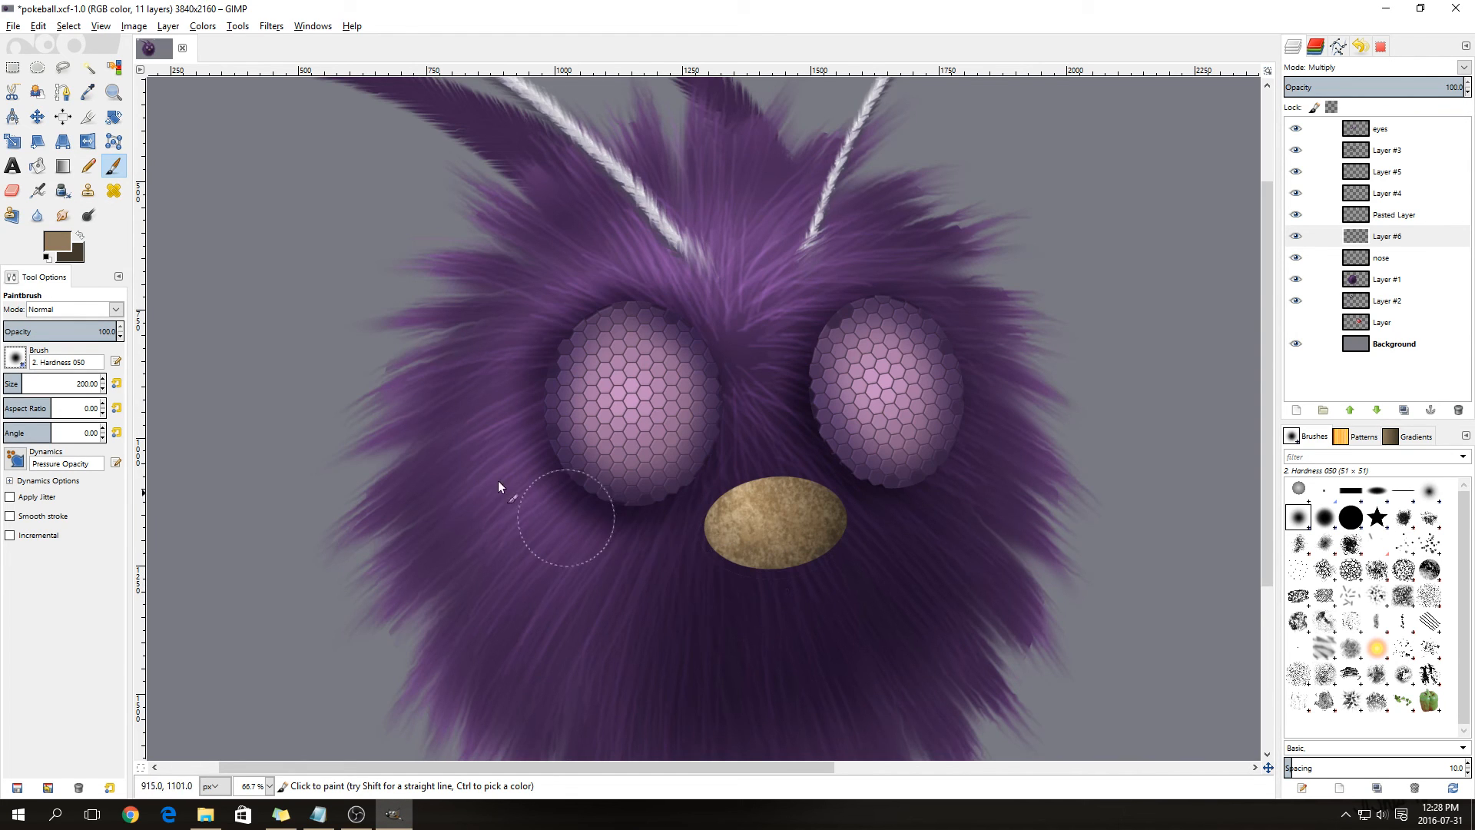
- Airbrush soft brown shading along the nose's lower and outer edges, and merge the shading layer down into the nose layer
{"action": "left_click", "coordinate": [36, 191]}
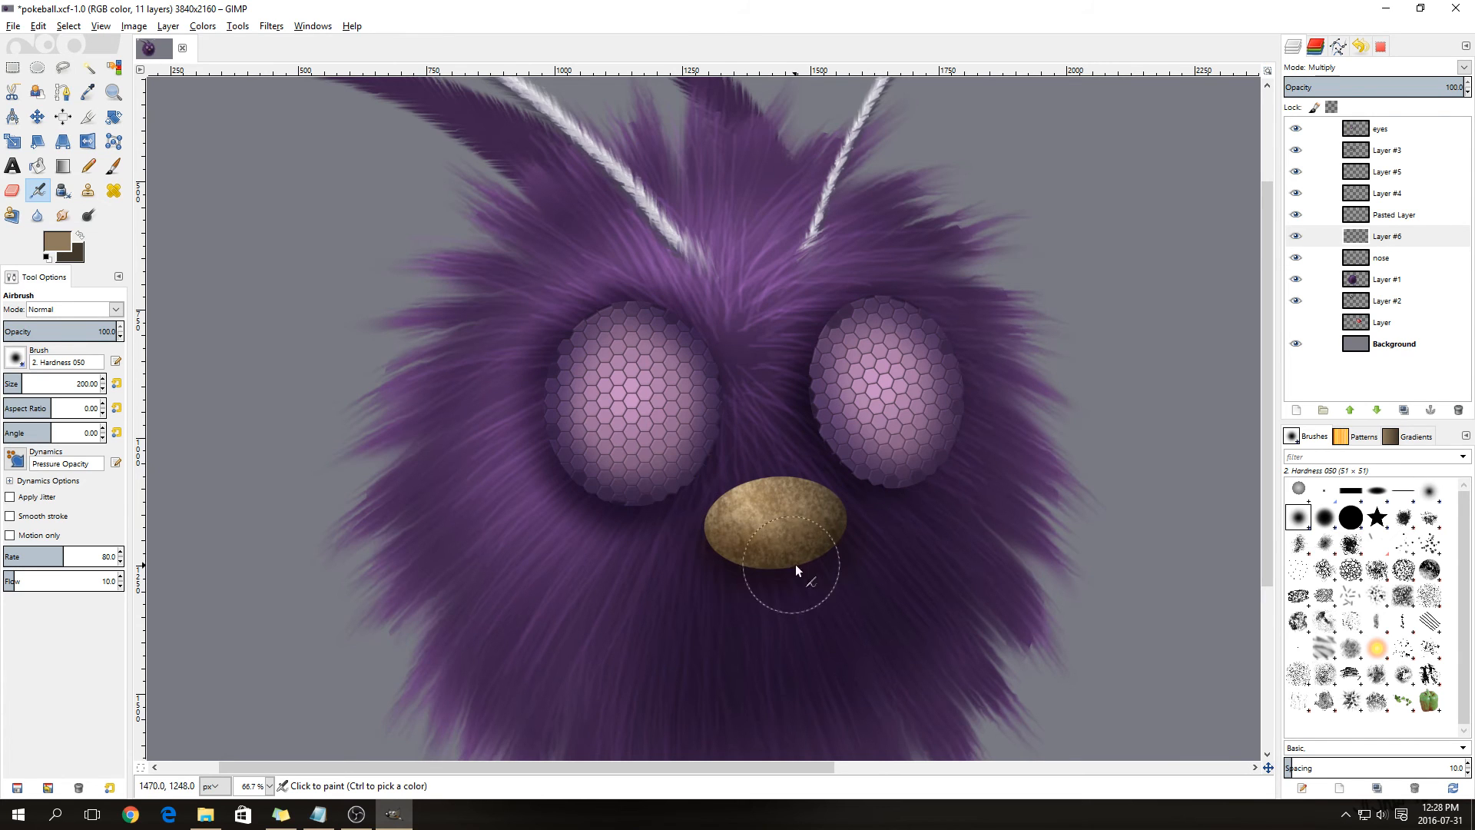
{"action": "left_click_drag", "start_coordinate": [849, 532], "coordinate": [832, 549]}
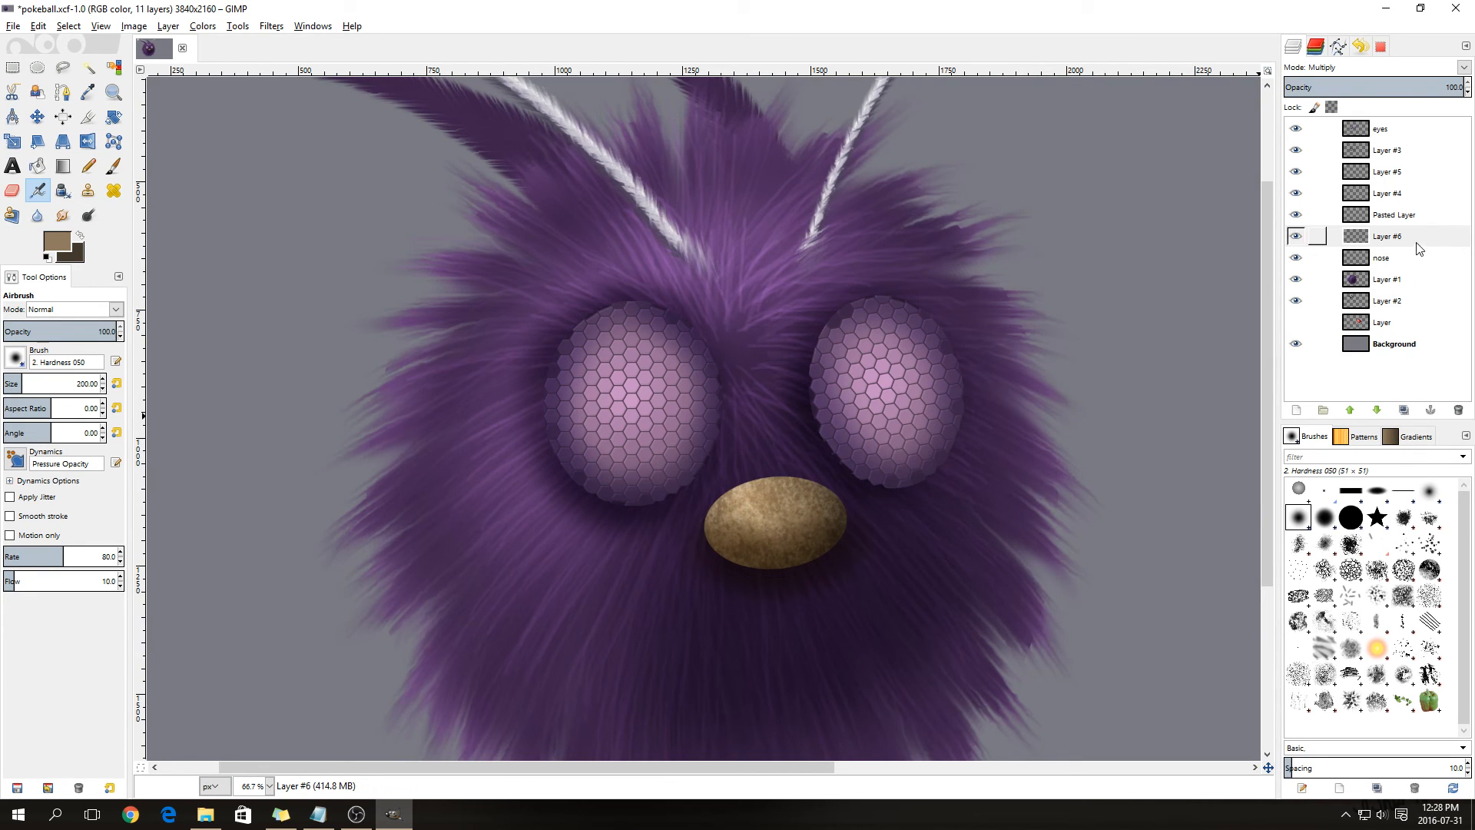
{"action": "right_click", "coordinate": [1390, 238]}
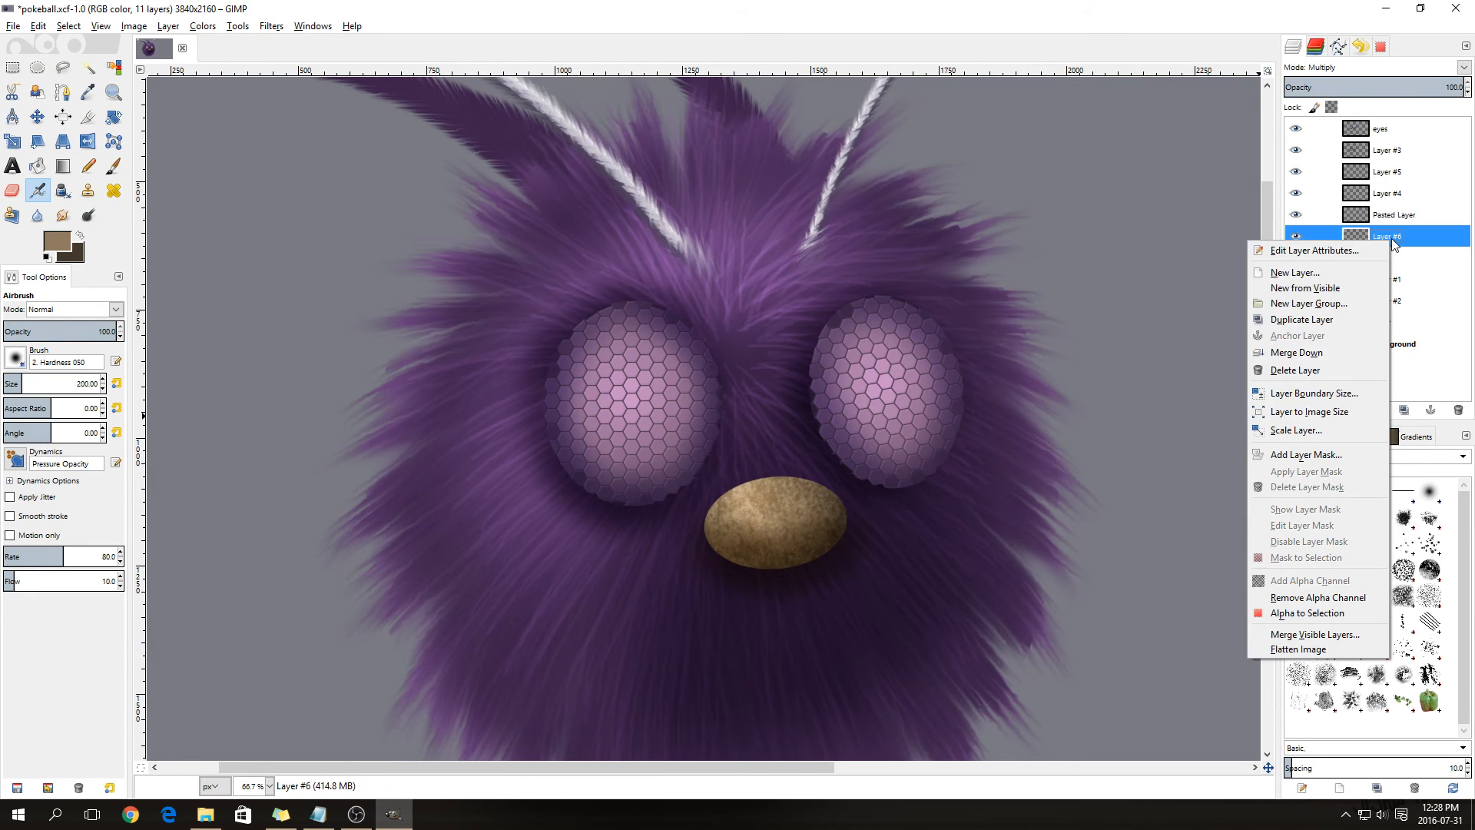
{"action": "left_click", "coordinate": [1317, 351]}
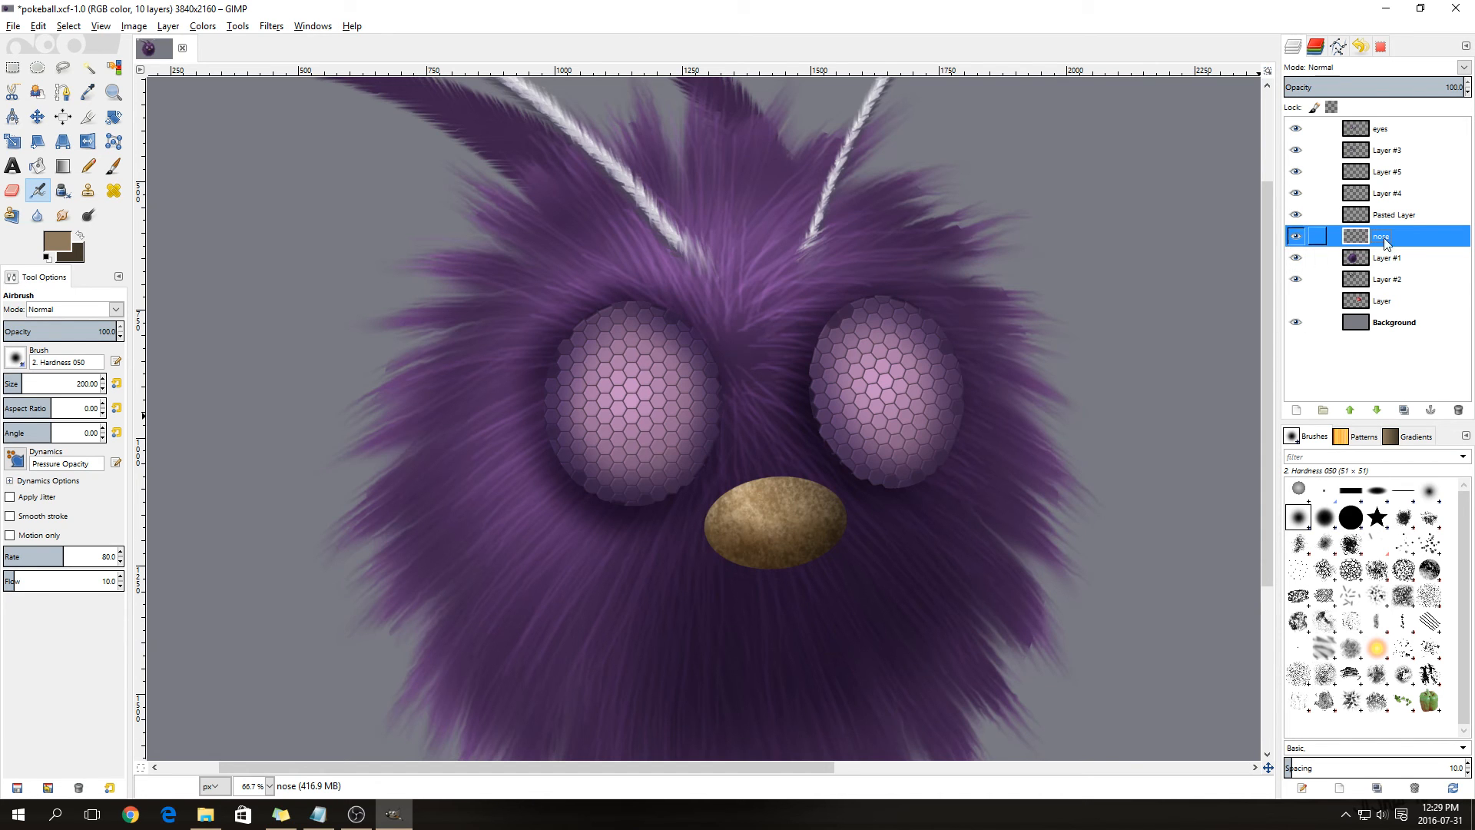
- Add a transparent layer between the nose layer and Layer #1 and set its blending mode to Multiply
{"action": "left_click", "coordinate": [1383, 261]}
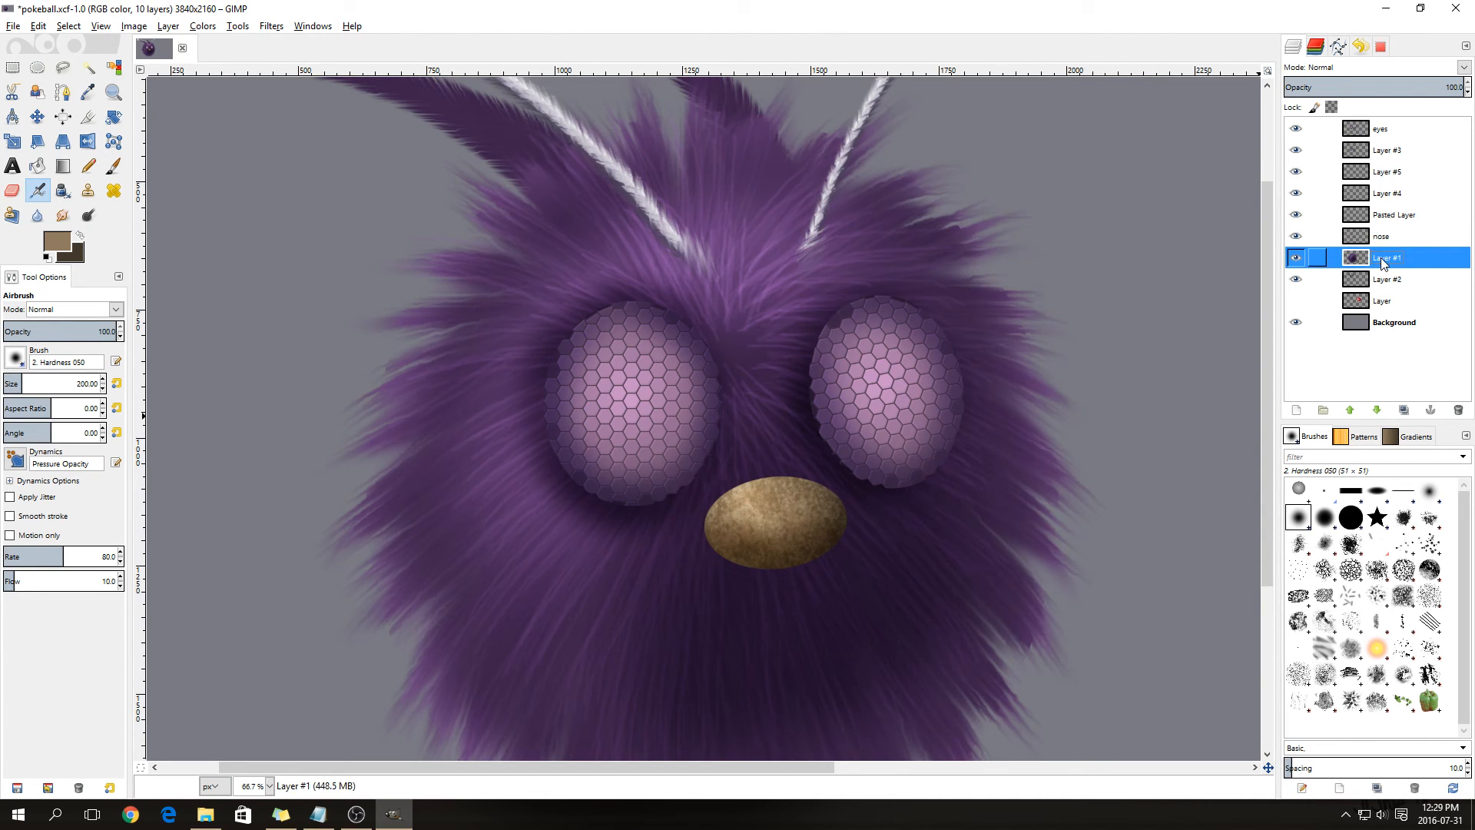
{"action": "right_click", "coordinate": [1383, 262]}
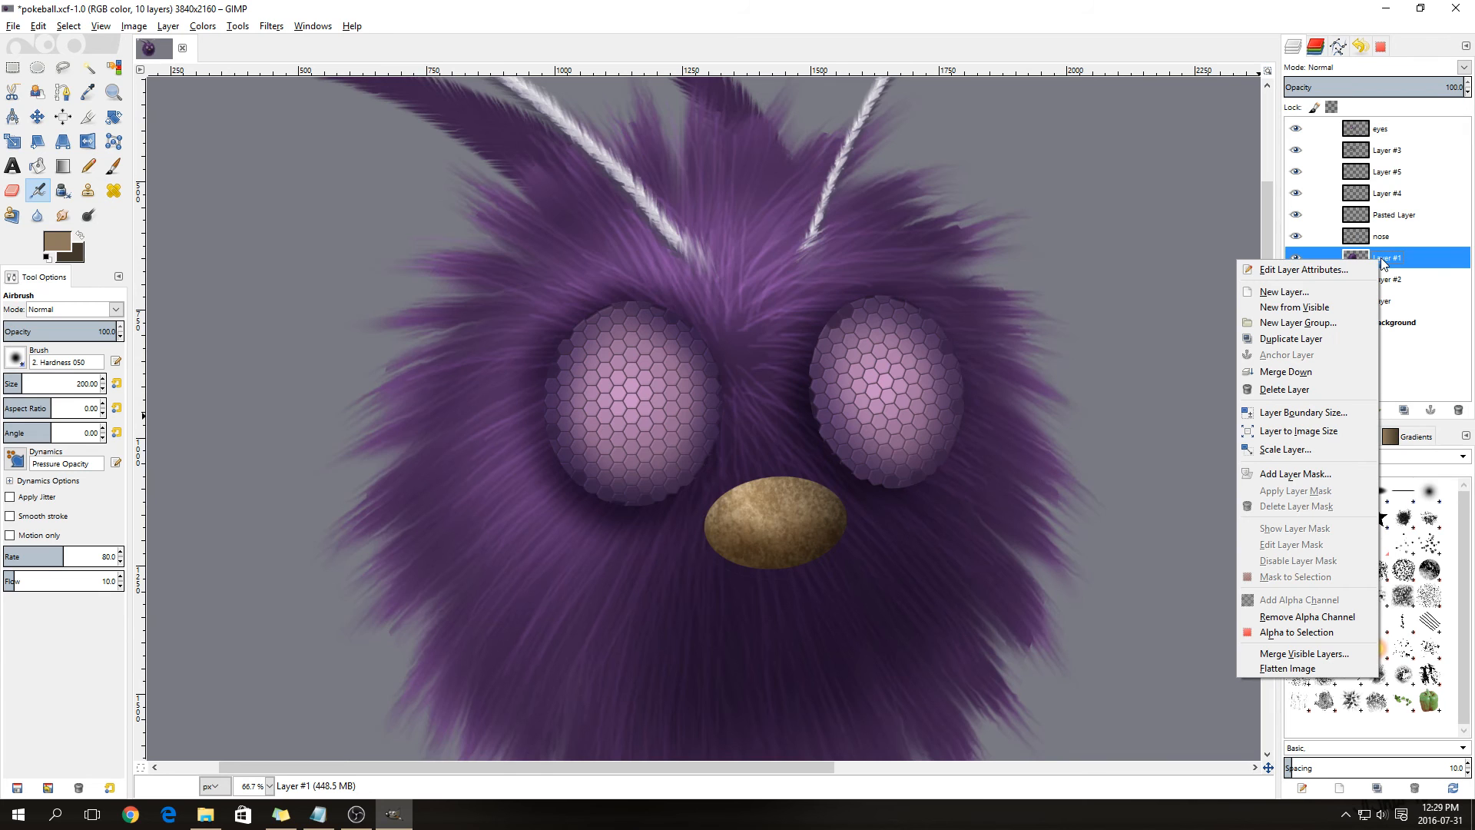
{"action": "left_click", "coordinate": [1321, 293]}
{"action": "left_click", "coordinate": [1329, 423]}
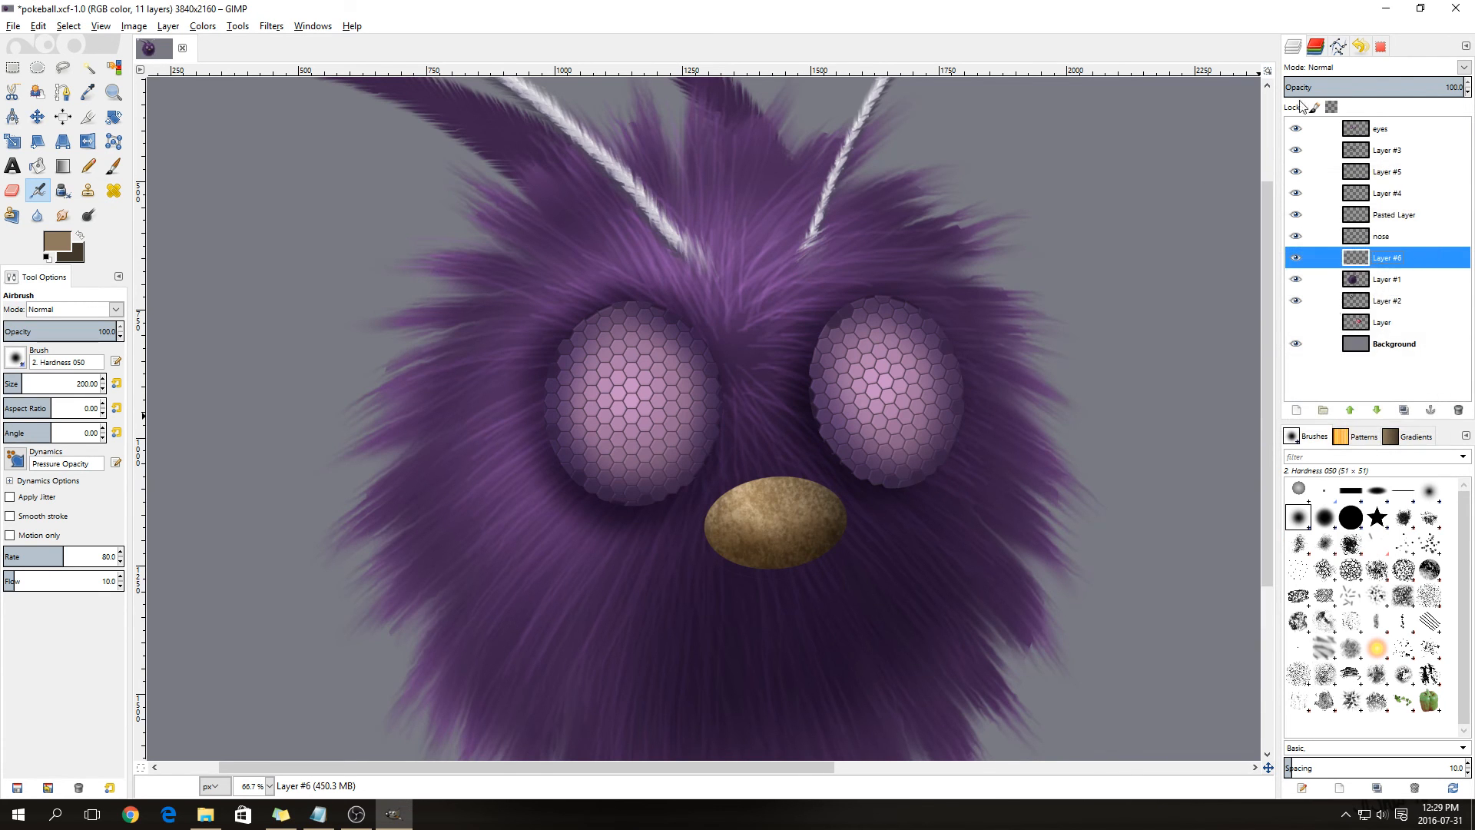
{"action": "left_click", "coordinate": [1325, 69]}
{"action": "left_click", "coordinate": [1357, 217]}
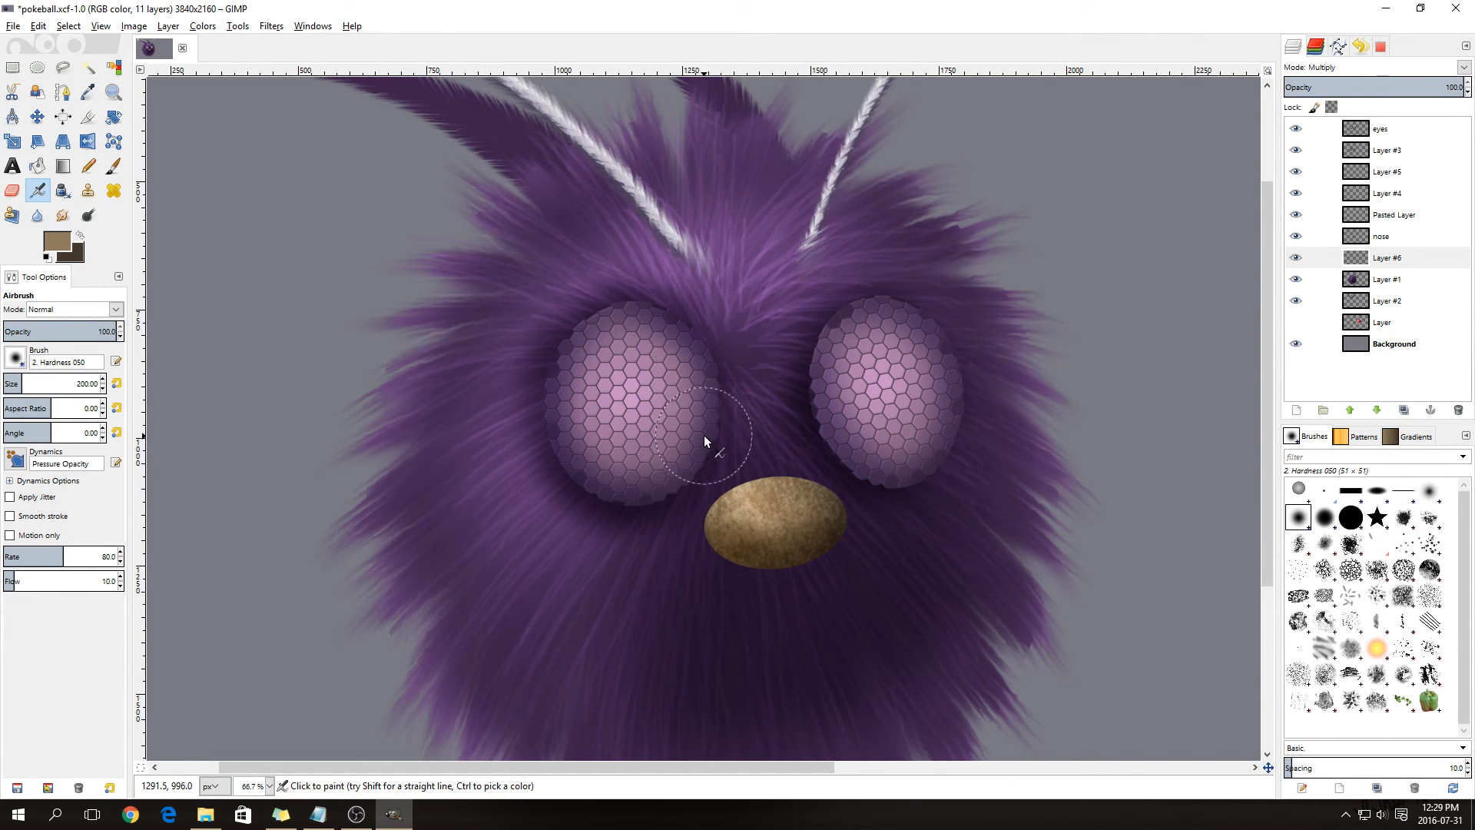
- Airbrush a shadow on the fur around and below the nose in a dark purple sampled from the fur, and merge it into Layer #1
{"action": "left_click", "coordinate": [743, 348], "text": "ctrl"}
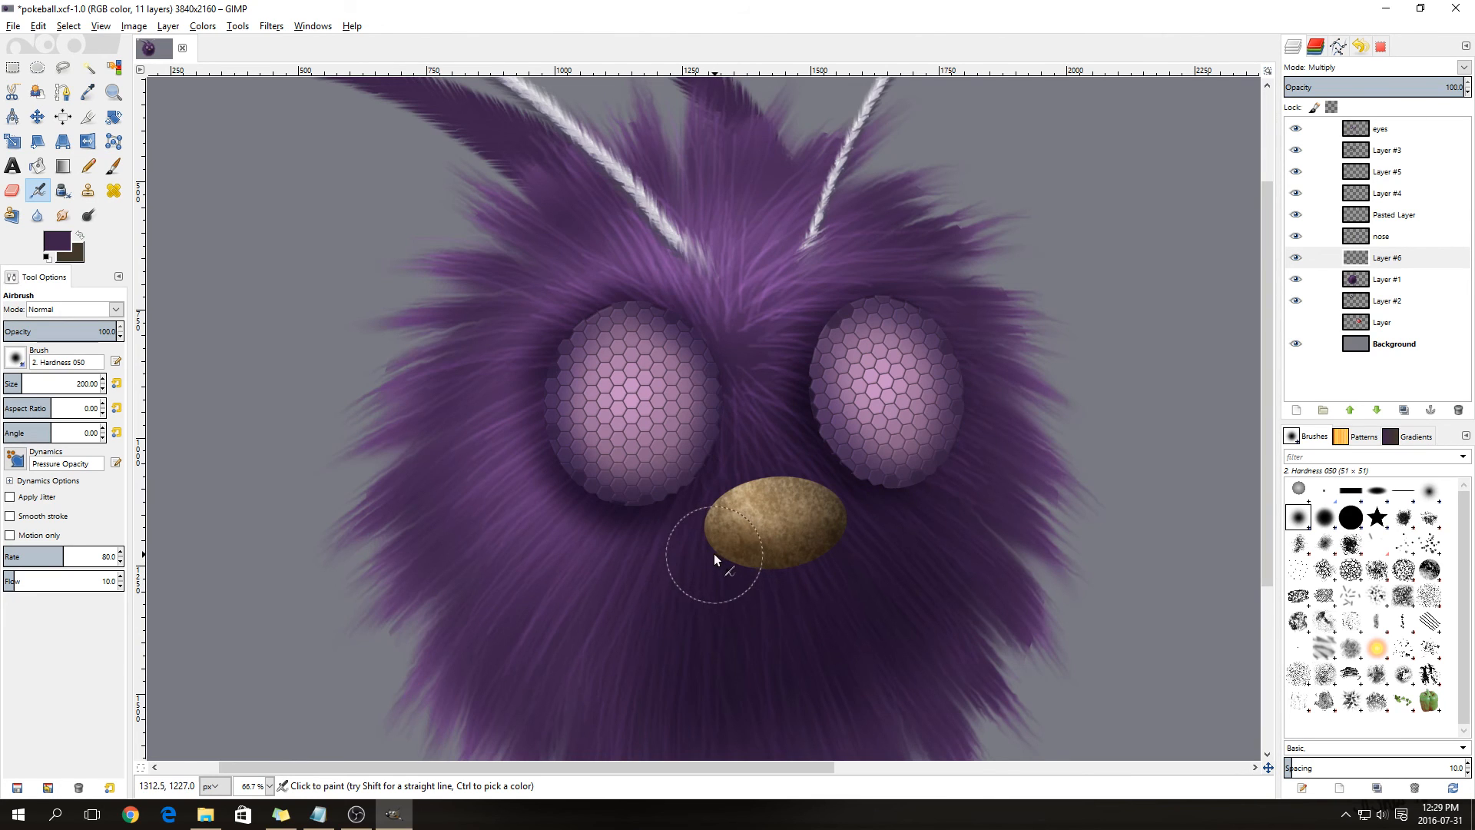
{"action": "mouse_move", "coordinate": [707, 543]}
{"action": "left_mouse_down"}
{"action": "mouse_move", "coordinate": [744, 569]}
{"action": "mouse_move", "coordinate": [814, 562]}
{"action": "mouse_move", "coordinate": [838, 537]}
{"action": "mouse_move", "coordinate": [789, 573]}
{"action": "mouse_move", "coordinate": [722, 553]}
{"action": "mouse_move", "coordinate": [767, 735]}
{"action": "left_mouse_up"}
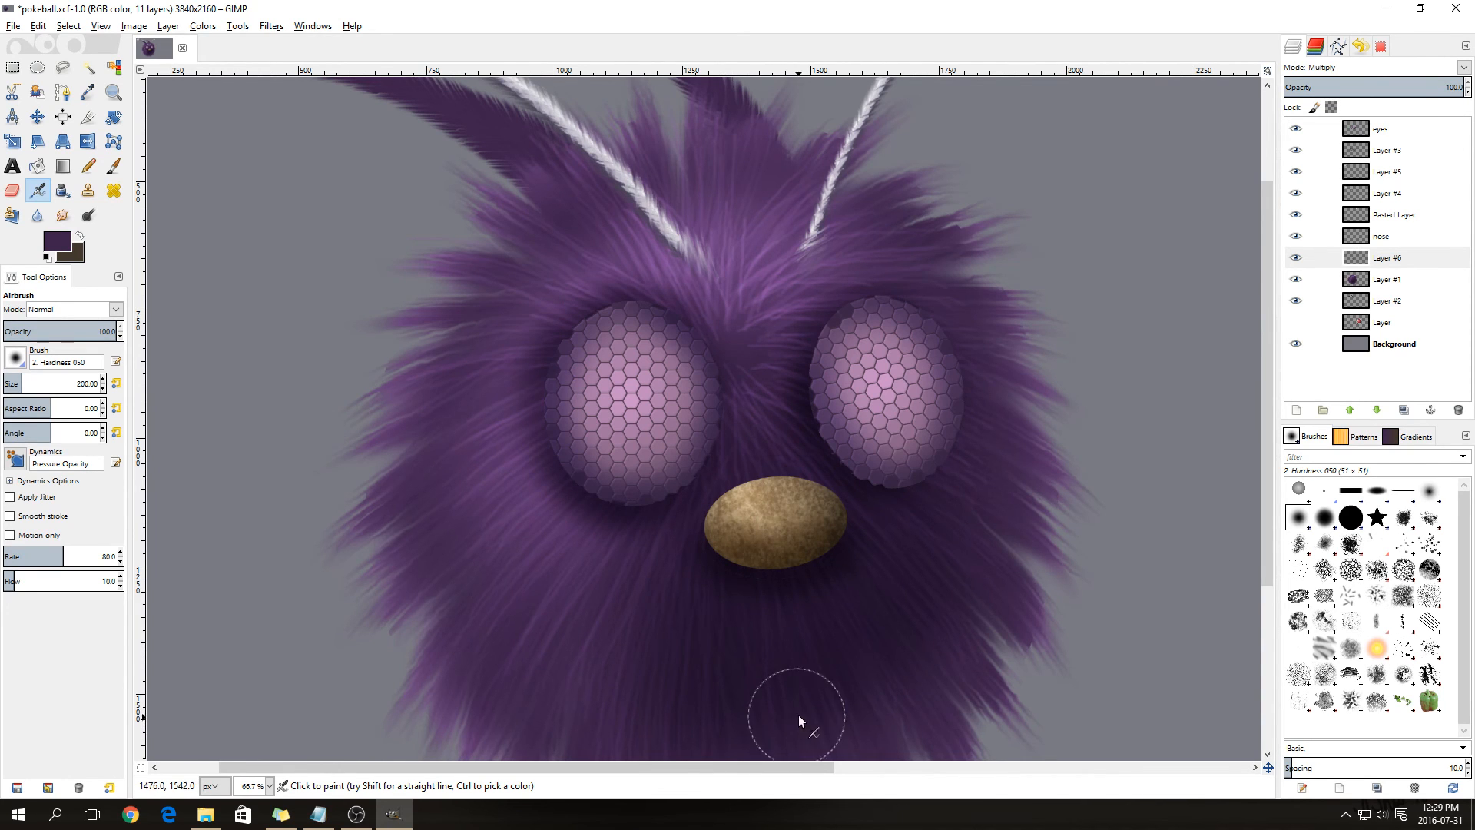
{"action": "right_click", "coordinate": [1386, 265]}
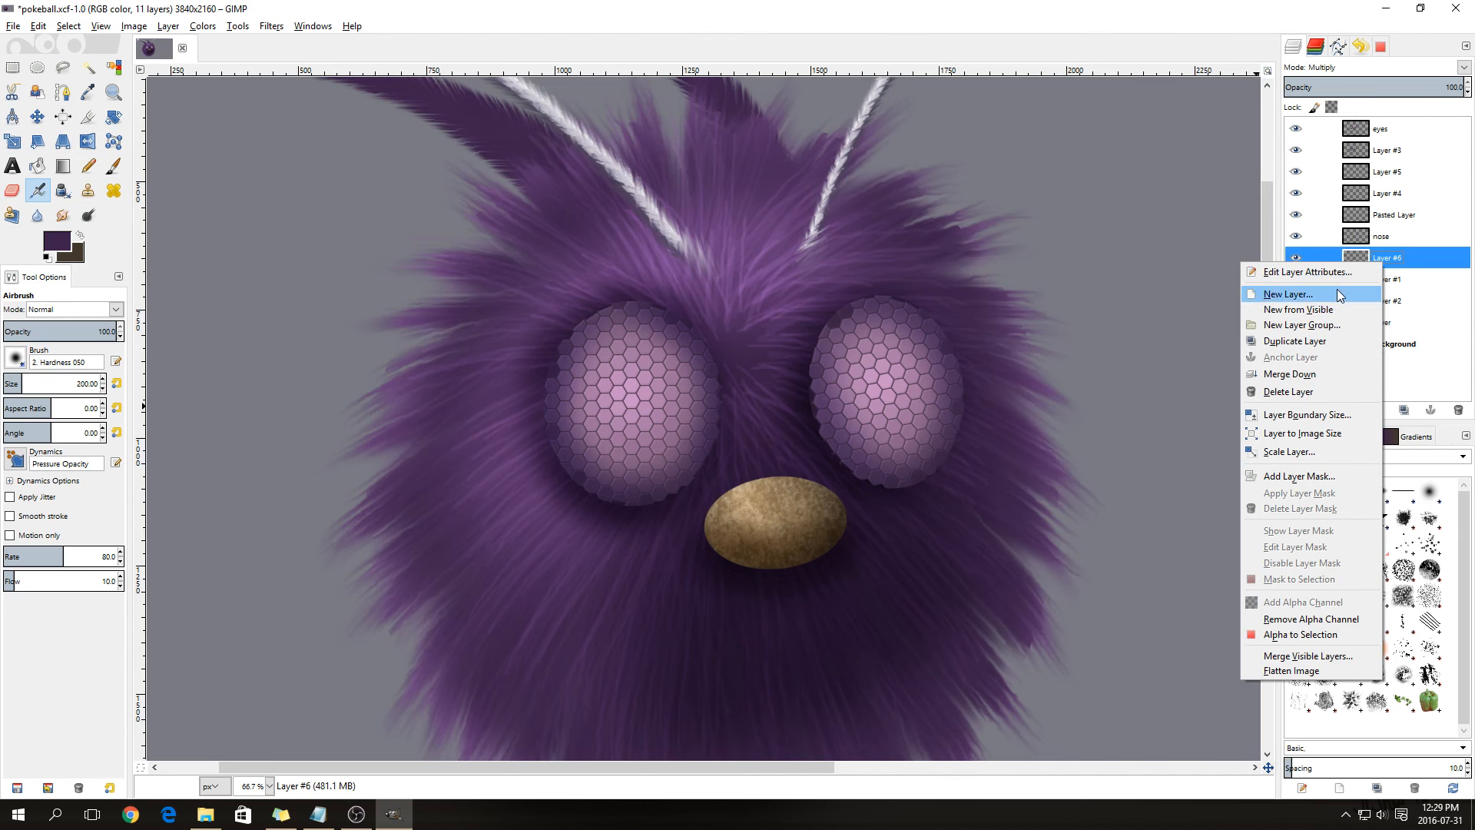
{"action": "left_click", "coordinate": [1307, 375]}
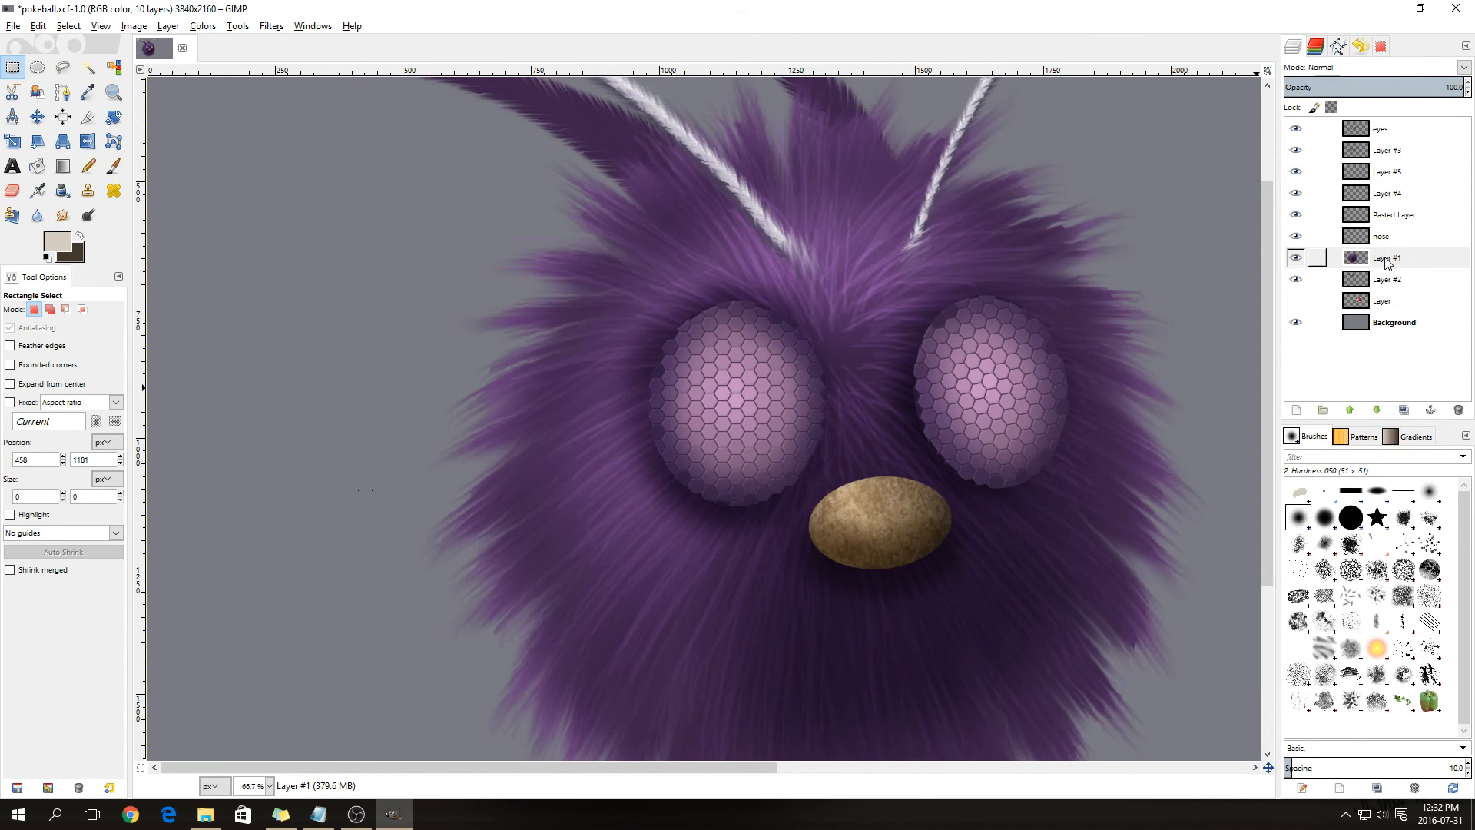
- Add a new transparent layer directly above Layer #1
{"action": "left_click", "coordinate": [1387, 263]}
{"action": "right_click", "coordinate": [1386, 263]}
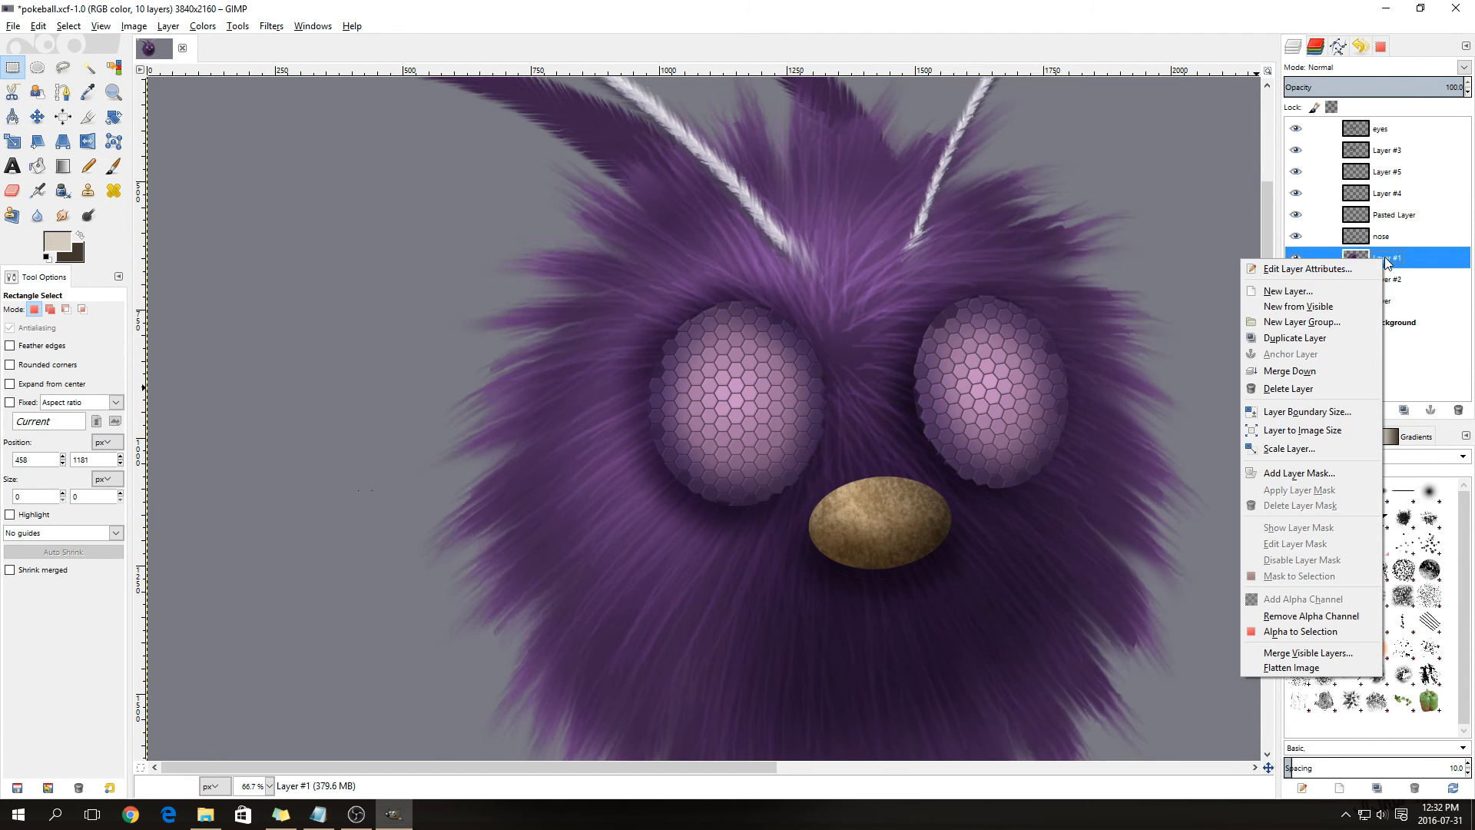
{"action": "left_click", "coordinate": [1327, 293]}
{"action": "left_click", "coordinate": [1330, 410]}
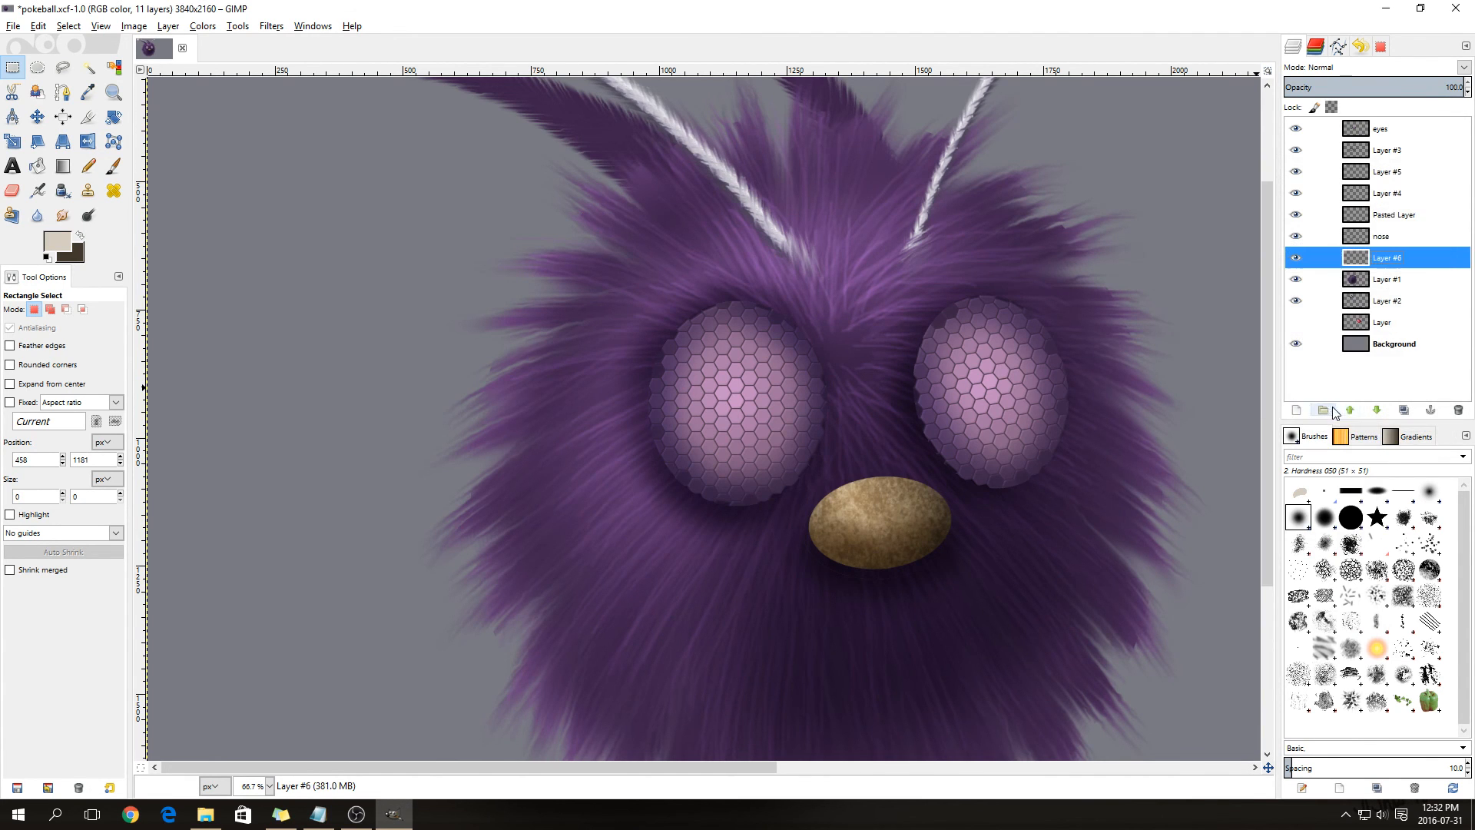
- Make a 280 by 200 px elliptical selection on the empty grey area beside the creature and fill it with light beige, d5ccc0
{"action": "left_click", "coordinate": [37, 68]}
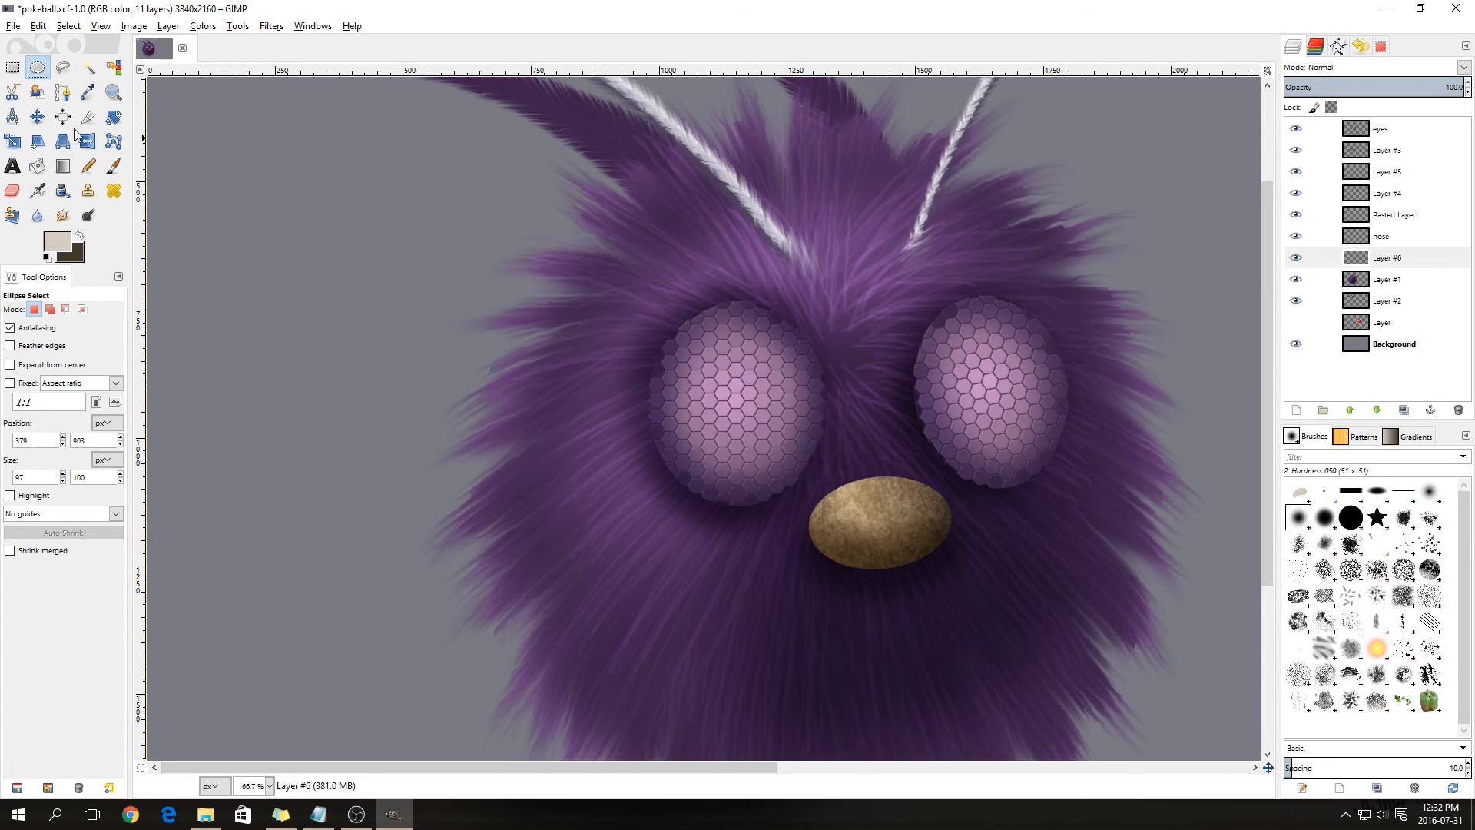
{"action": "left_click_drag", "start_coordinate": [221, 420], "coordinate": [364, 503]}
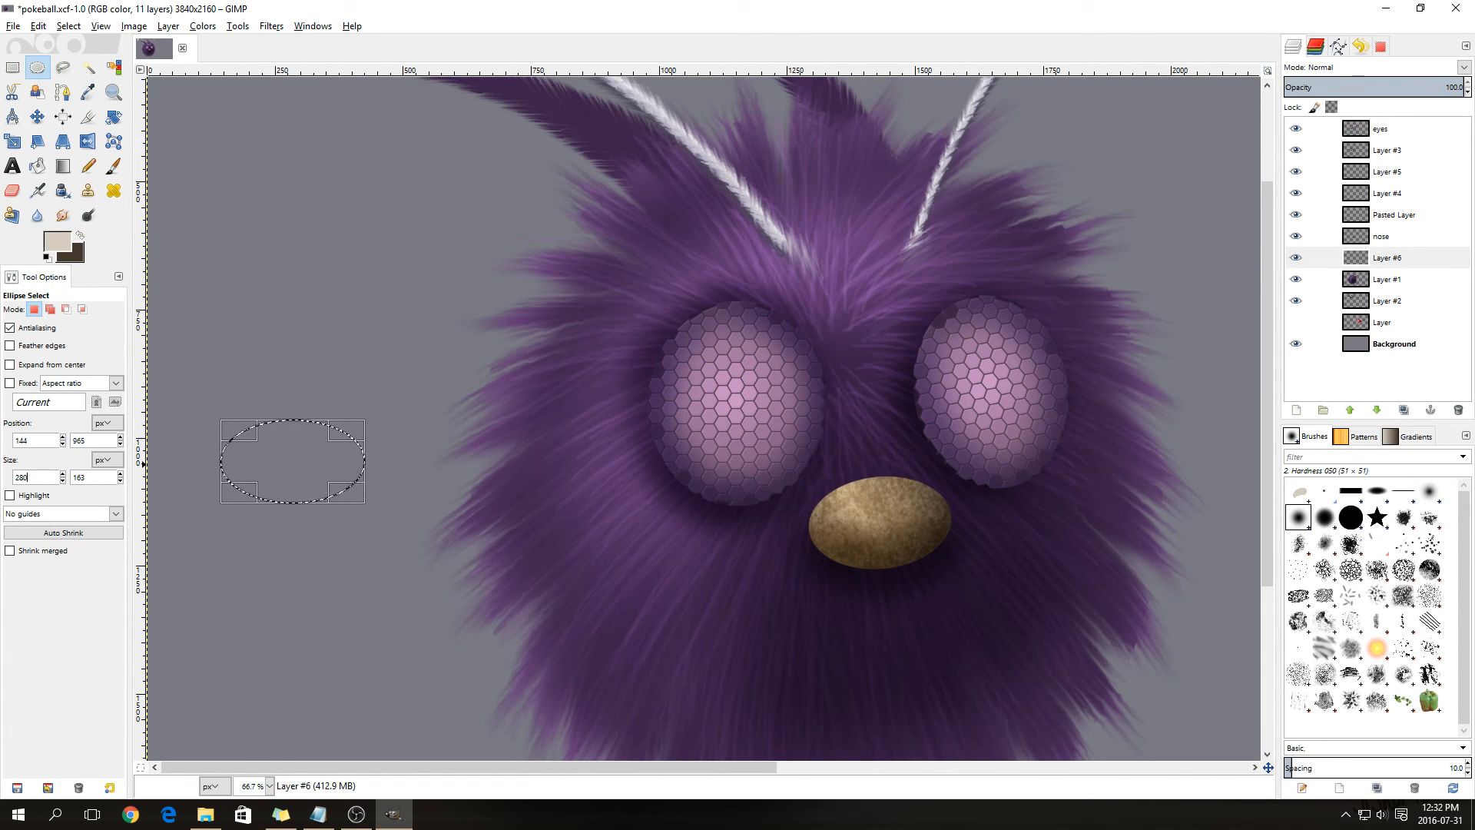
{"action": "double_click", "coordinate": [93, 478]}
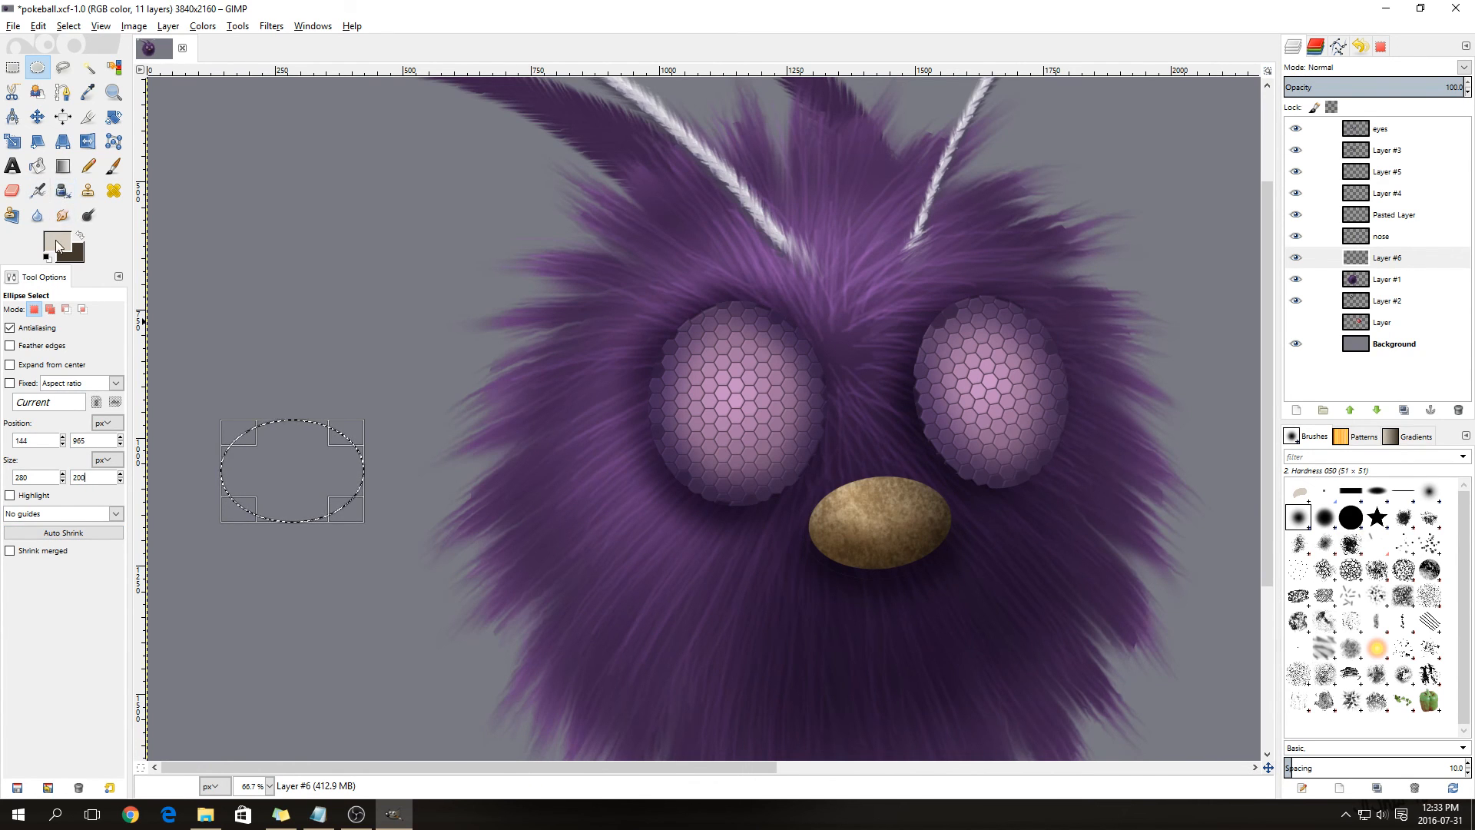
{"action": "left_click", "coordinate": [37, 166]}
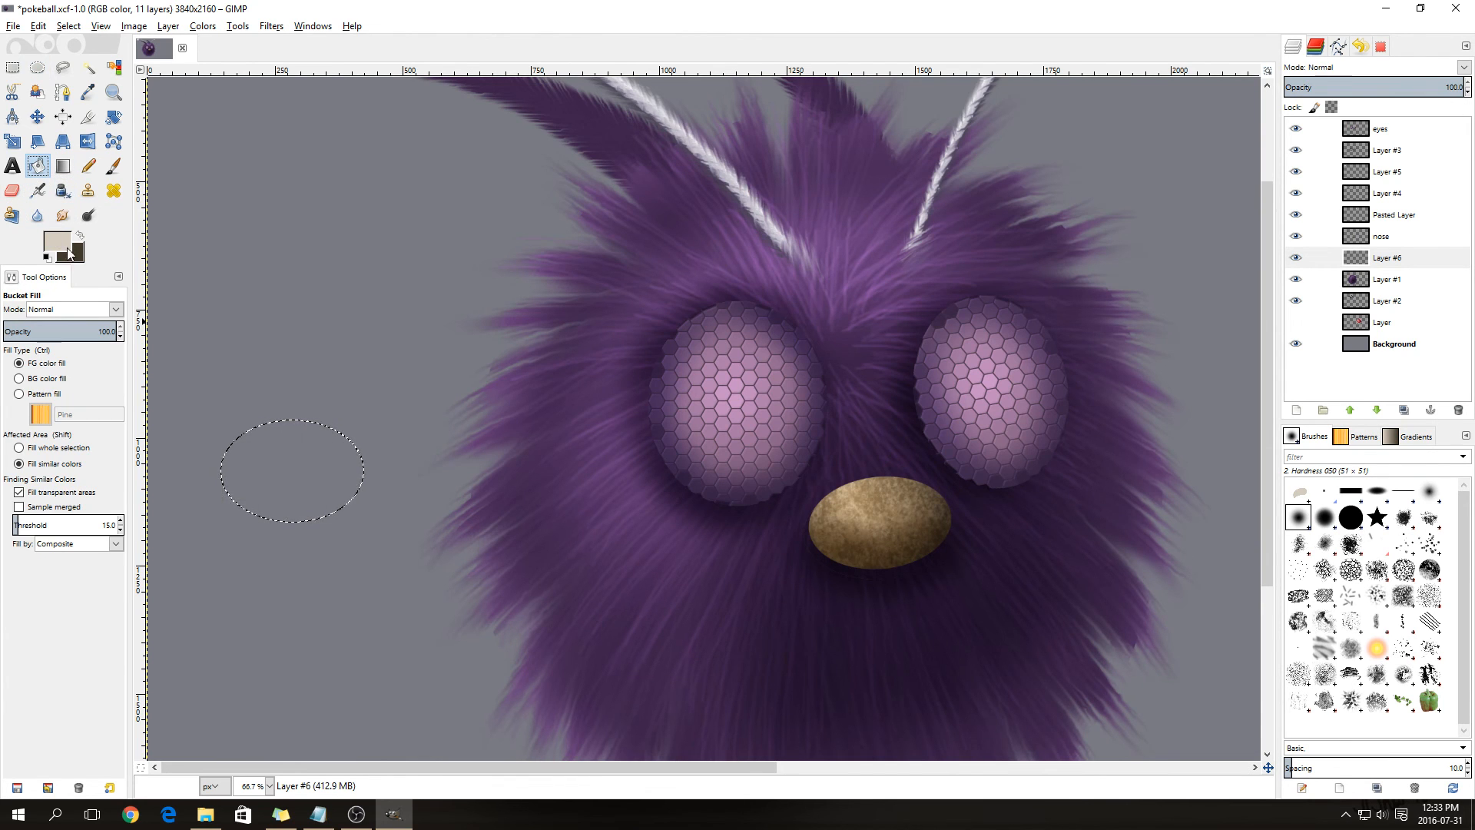
{"action": "left_click", "coordinate": [68, 249]}
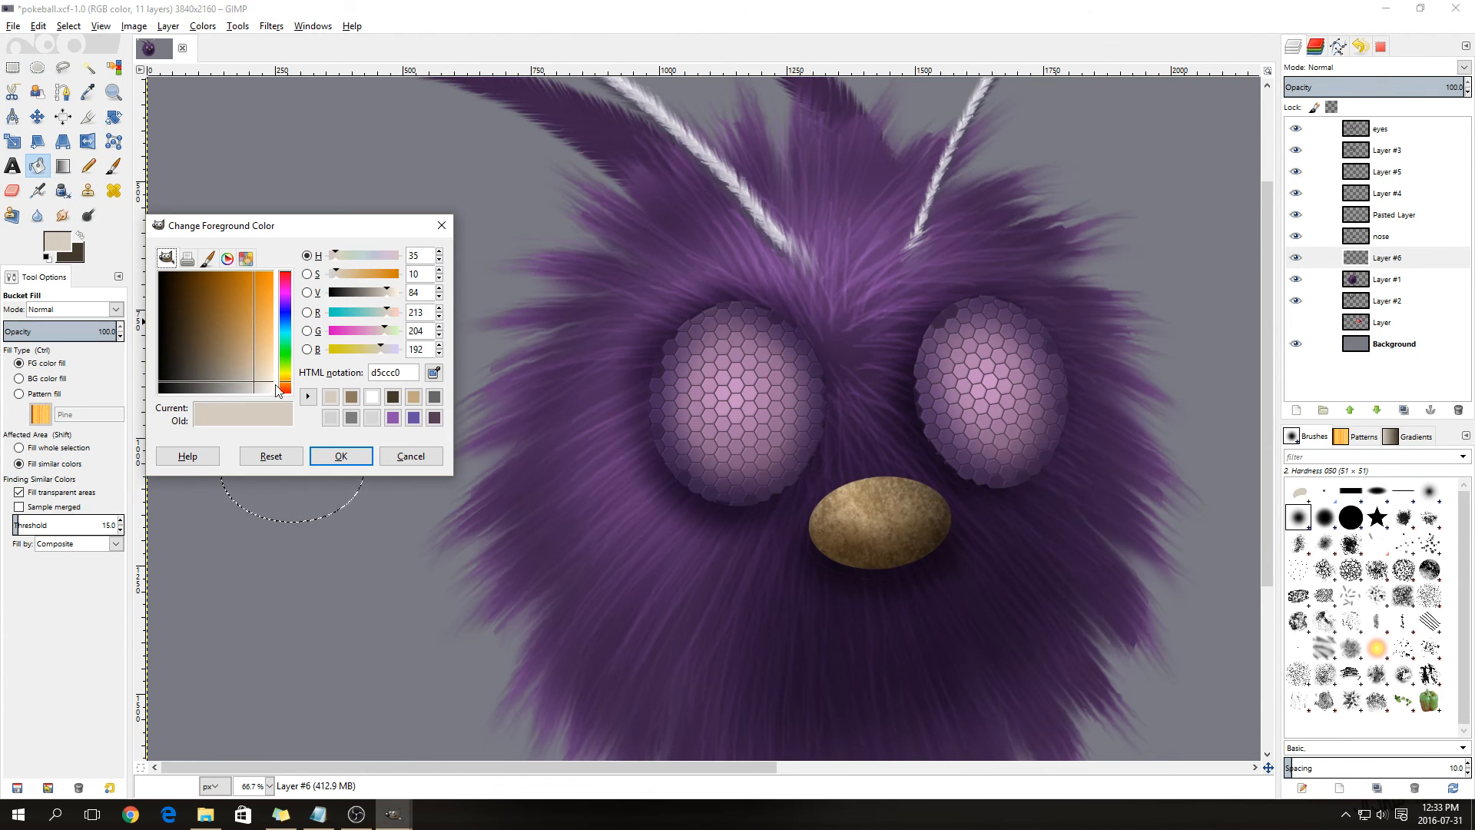
{"action": "left_click", "coordinate": [342, 458]}
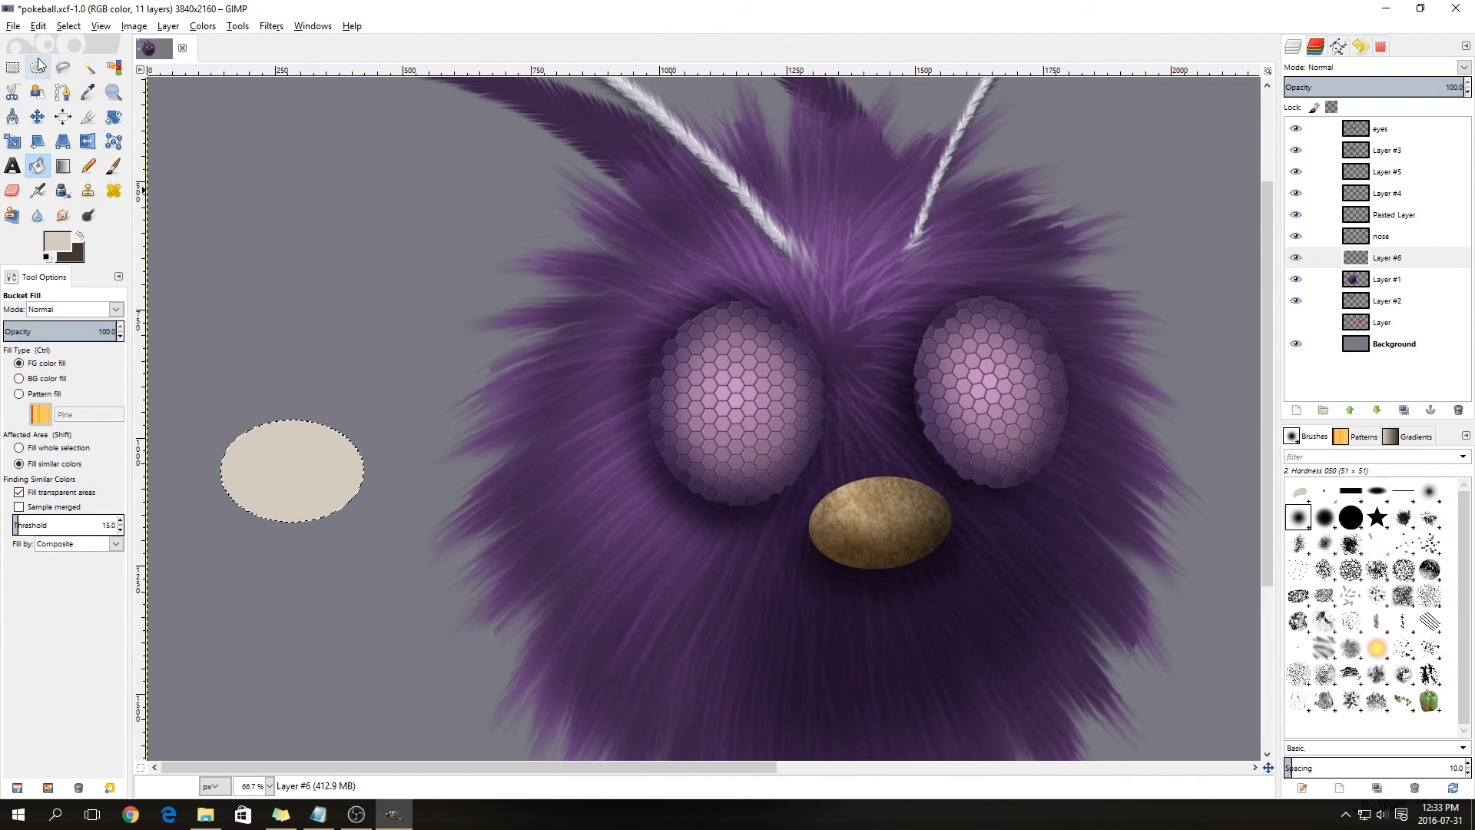
- Cut the beige ellipse into a crescent by deleting an overlapping elliptical area of about 291 by 206 px from its lower part
{"action": "key", "text": "e"}
{"action": "left_click_drag", "start_coordinate": [201, 418], "coordinate": [360, 483]}
{"action": "left_click_drag", "start_coordinate": [230, 467], "coordinate": [244, 467]}
{"action": "mouse_move", "coordinate": [298, 511]}
{"action": "left_mouse_down"}
{"action": "mouse_move", "coordinate": [290, 484]}
{"action": "mouse_move", "coordinate": [286, 512]}
{"action": "left_mouse_up"}
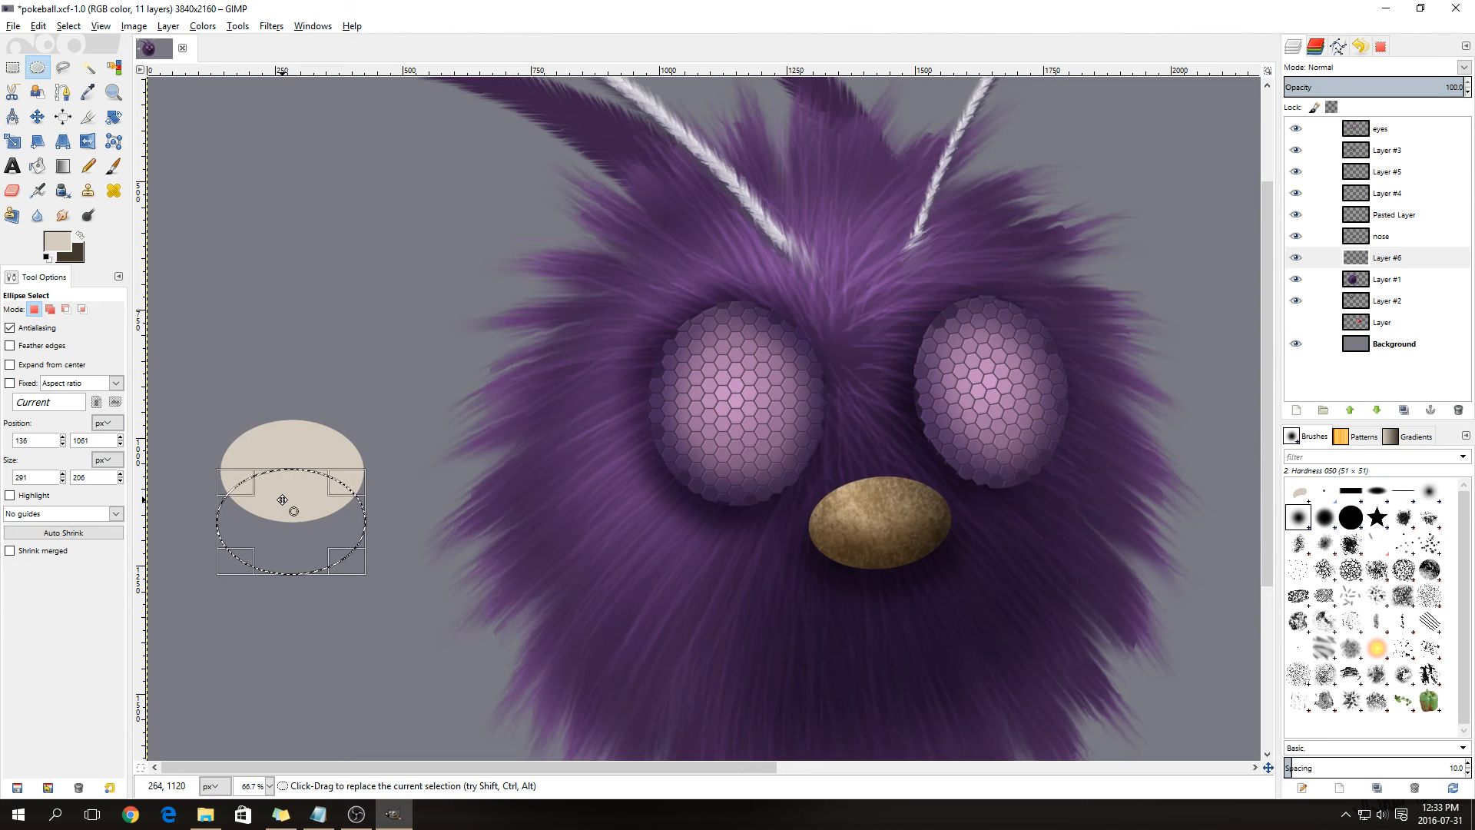
{"action": "key", "text": "Delete"}
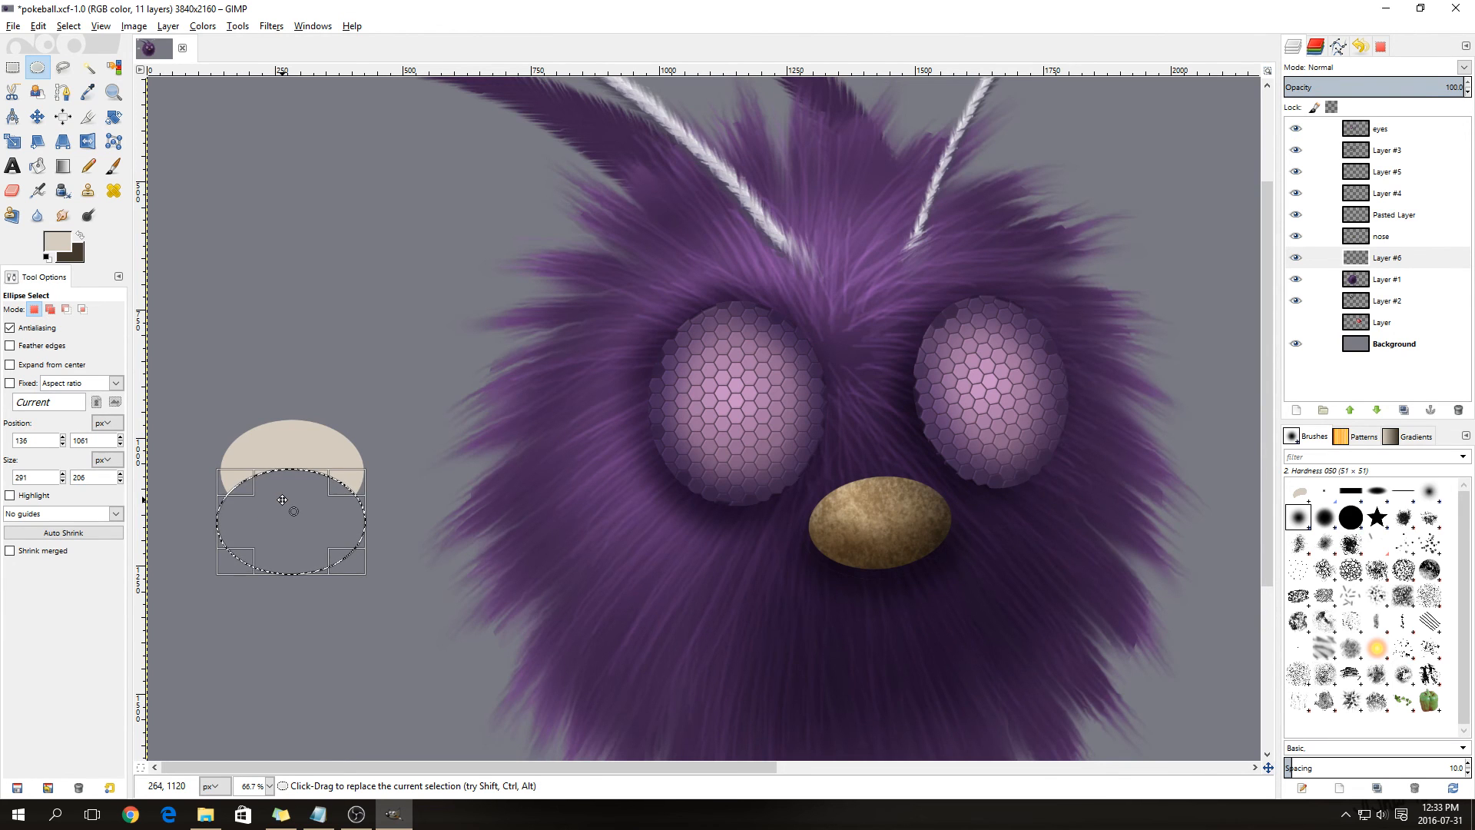
- Delete the right half of the beige crescent with a rectangular selection of about 201 by 216 px
{"action": "left_click", "coordinate": [12, 70]}
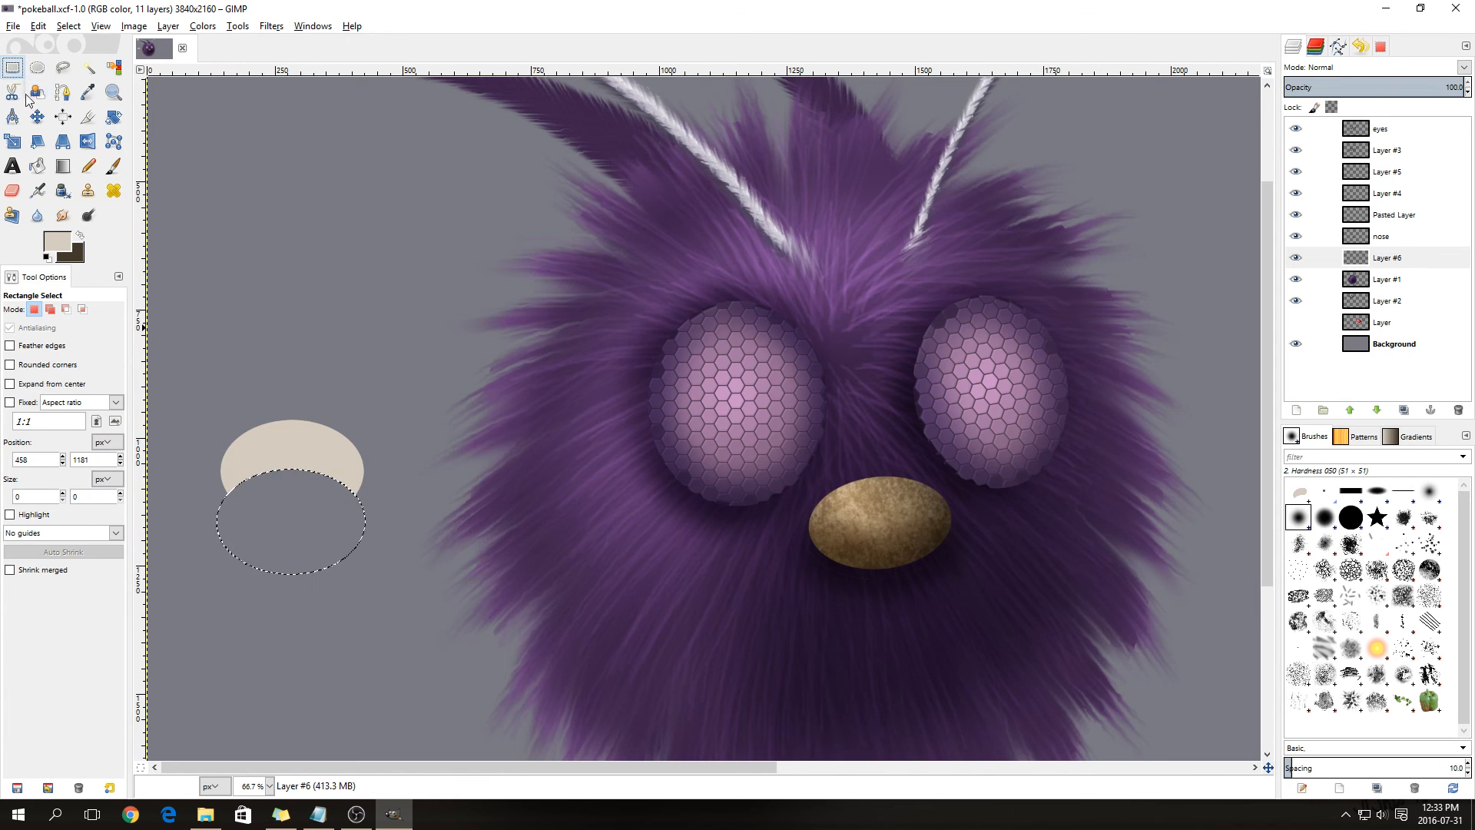
{"action": "left_click_drag", "start_coordinate": [292, 409], "coordinate": [395, 516]}
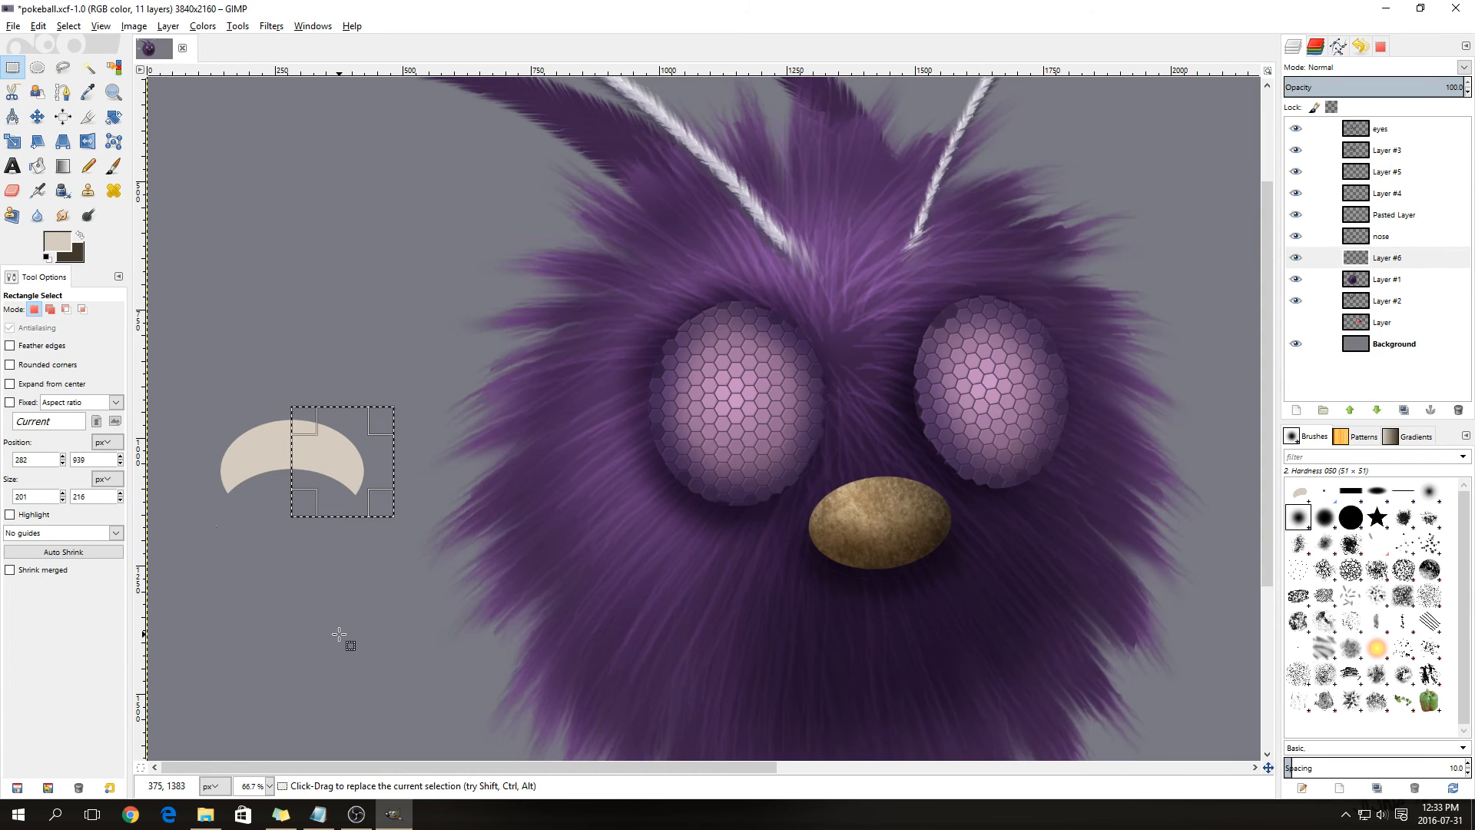
{"action": "key", "text": "Delete"}
- Round off the crescent's cut end by filling a circular selection of about 101 by 99 px with the same beige, and clear the selection
{"action": "key", "text": "e"}
{"action": "mouse_move", "coordinate": [266, 420]}
{"action": "left_mouse_down"}
{"action": "mouse_move", "coordinate": [317, 471]}
{"action": "mouse_move", "coordinate": [312, 446]}
{"action": "left_mouse_up"}
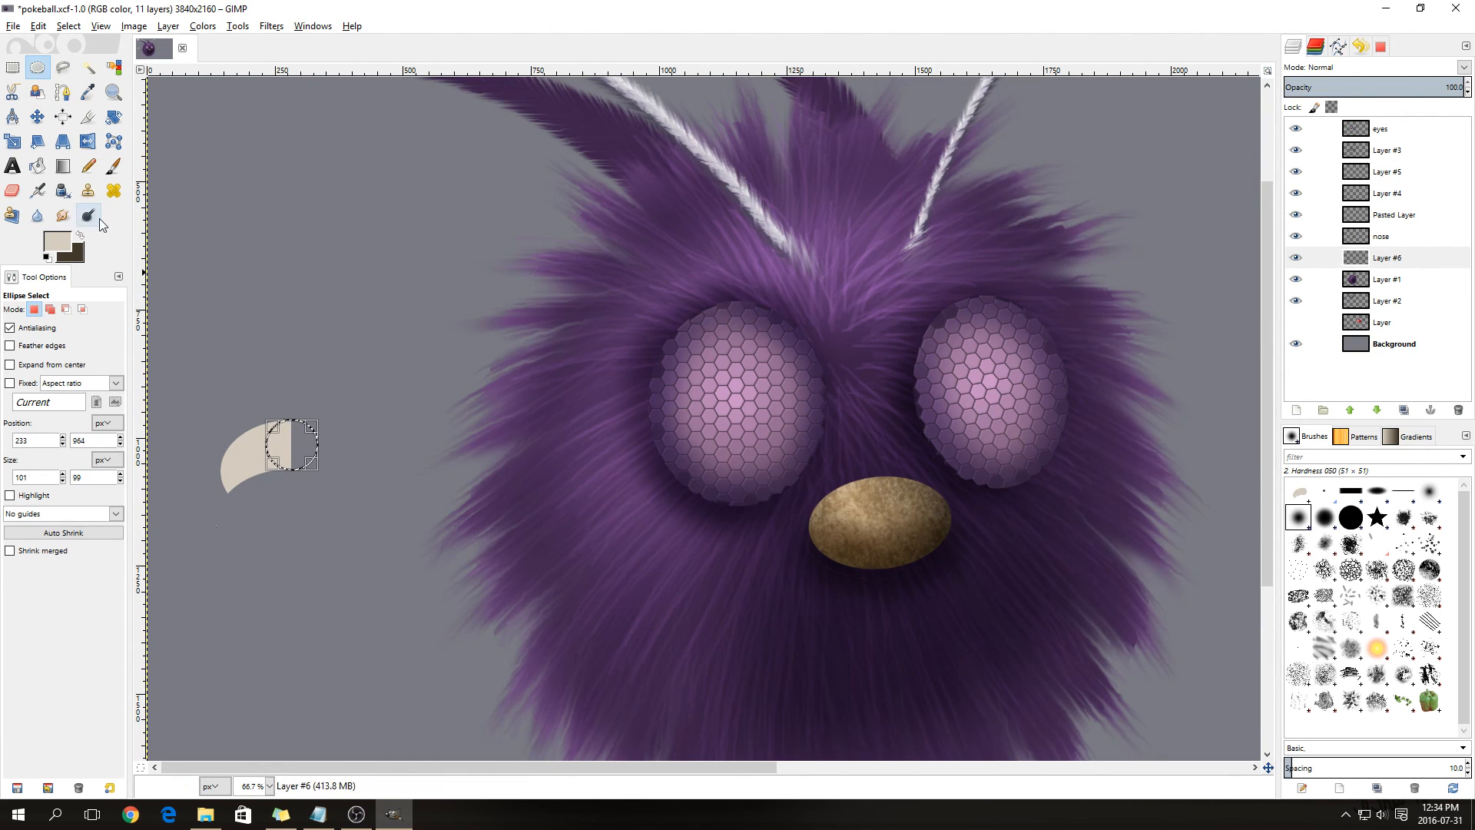
{"action": "left_click", "coordinate": [40, 170]}
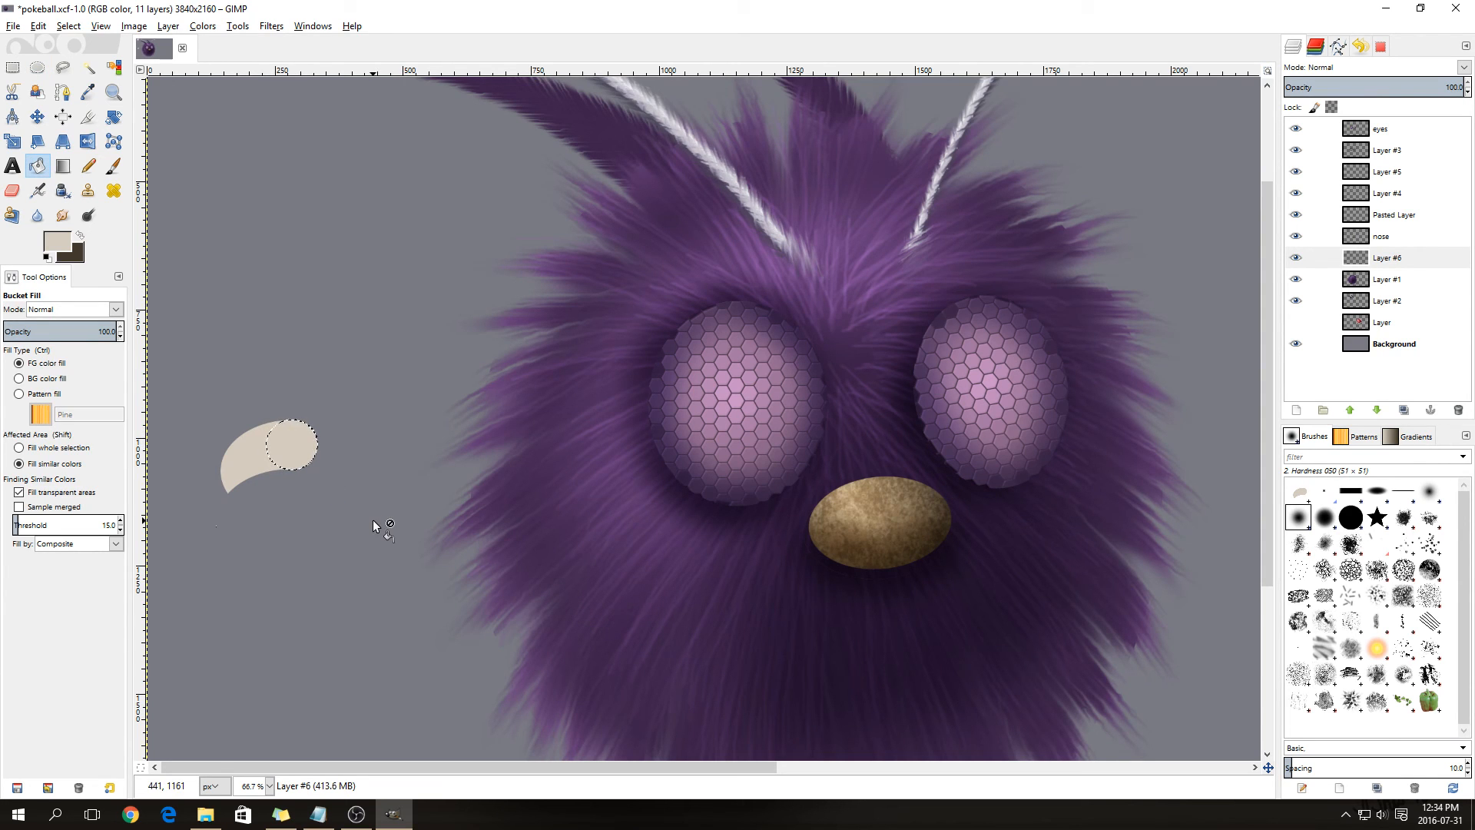
{"action": "key", "text": "ctrl+shift+a"}
- Cut and paste the beige mandible shape, place it against the nose's left side, and anchor it to Layer #6
{"action": "left_click", "coordinate": [12, 67]}
{"action": "left_click_drag", "start_coordinate": [356, 393], "coordinate": [200, 528]}
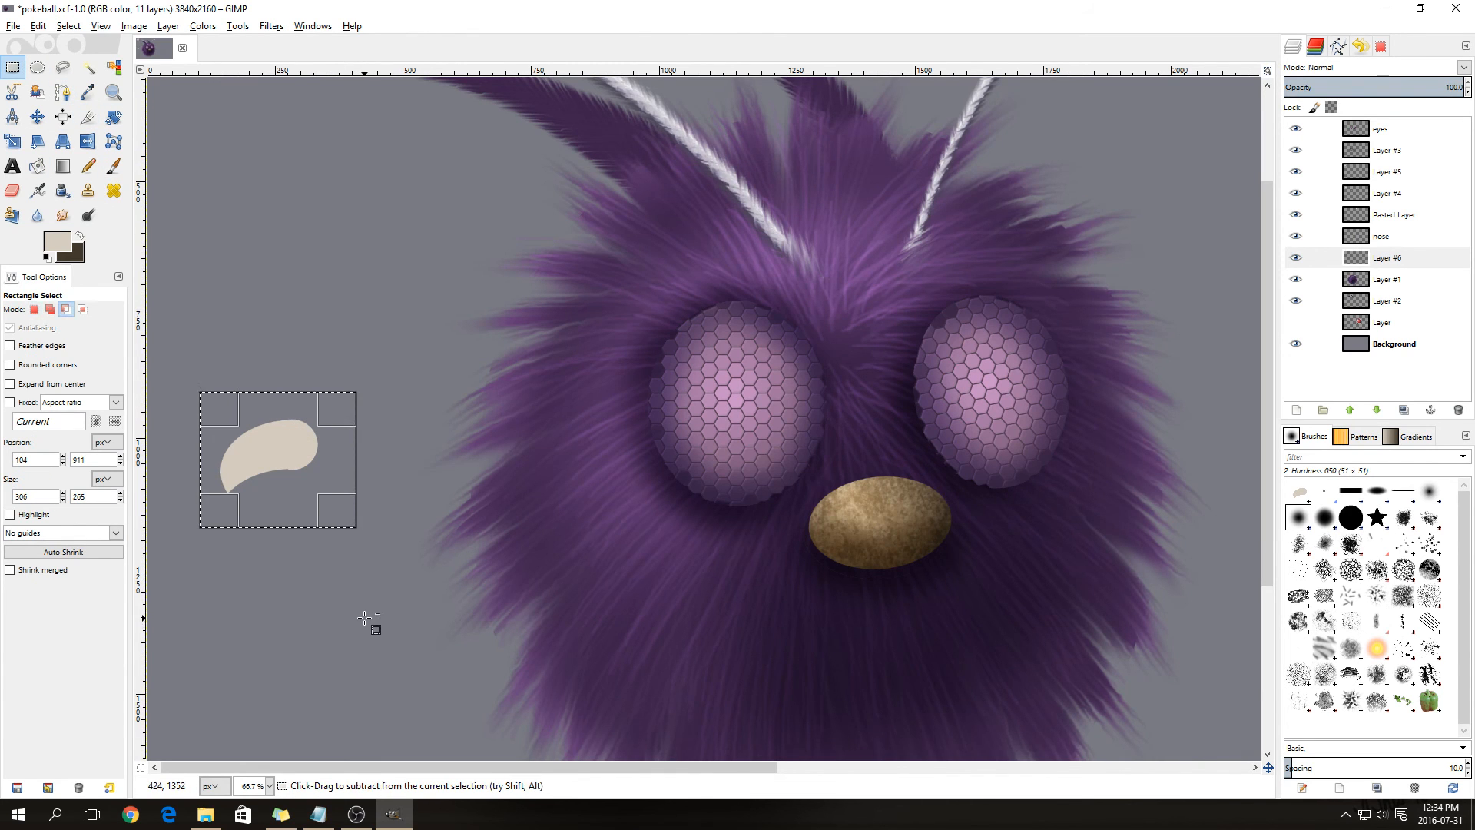
{"action": "key", "text": "ctrl+x"}
{"action": "key", "text": "ctrl+v"}
{"action": "left_click_drag", "start_coordinate": [320, 470], "coordinate": [822, 537]}
{"action": "left_click", "coordinate": [824, 585]}
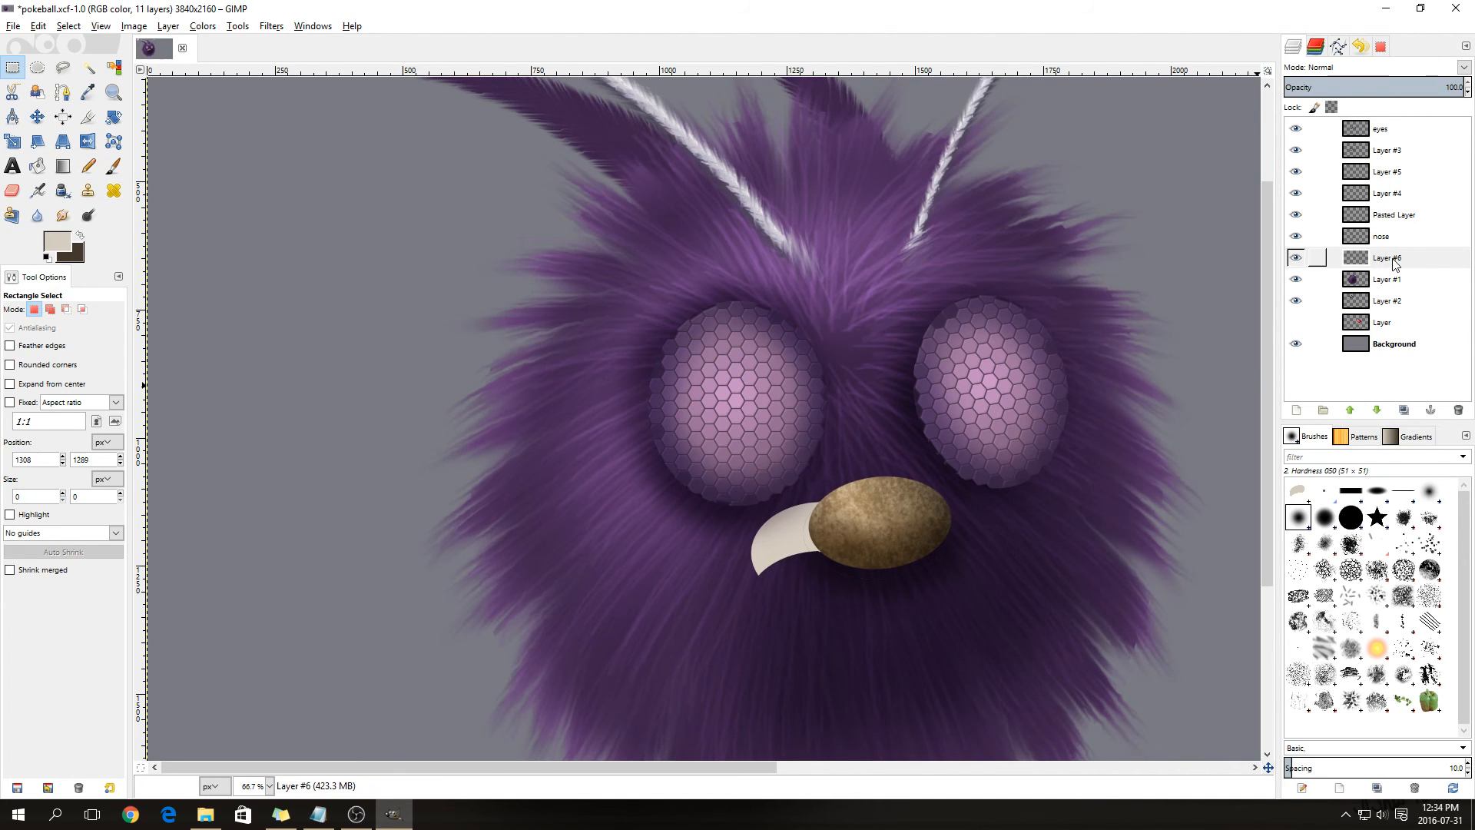
- Raise Layer #6 above the nose layer, leaving nothing selected
{"action": "left_click_drag", "start_coordinate": [1396, 263], "coordinate": [1389, 226]}
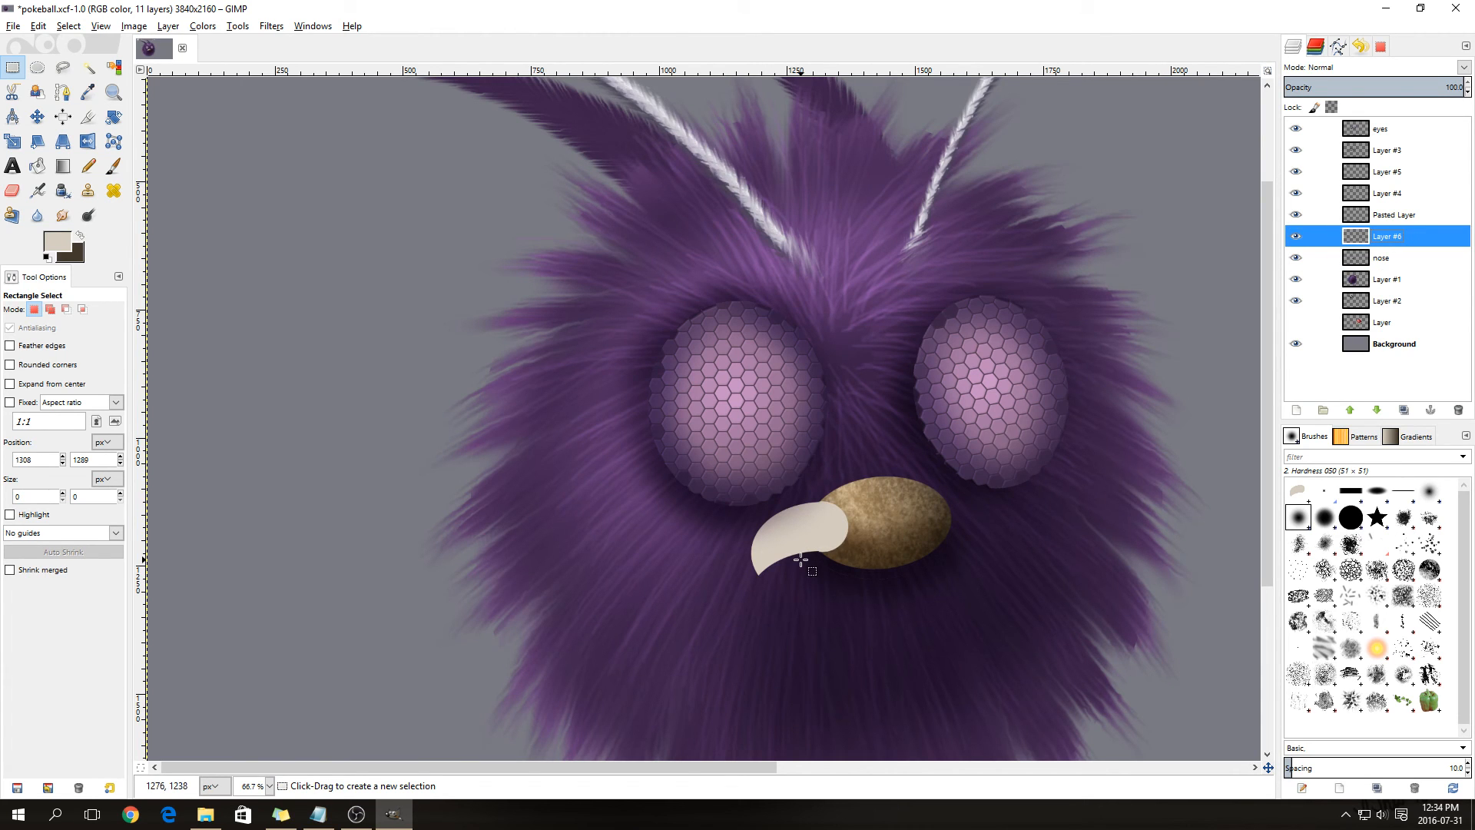
{"action": "left_click_drag", "start_coordinate": [876, 475], "coordinate": [711, 602]}
{"action": "left_click", "coordinate": [971, 582]}
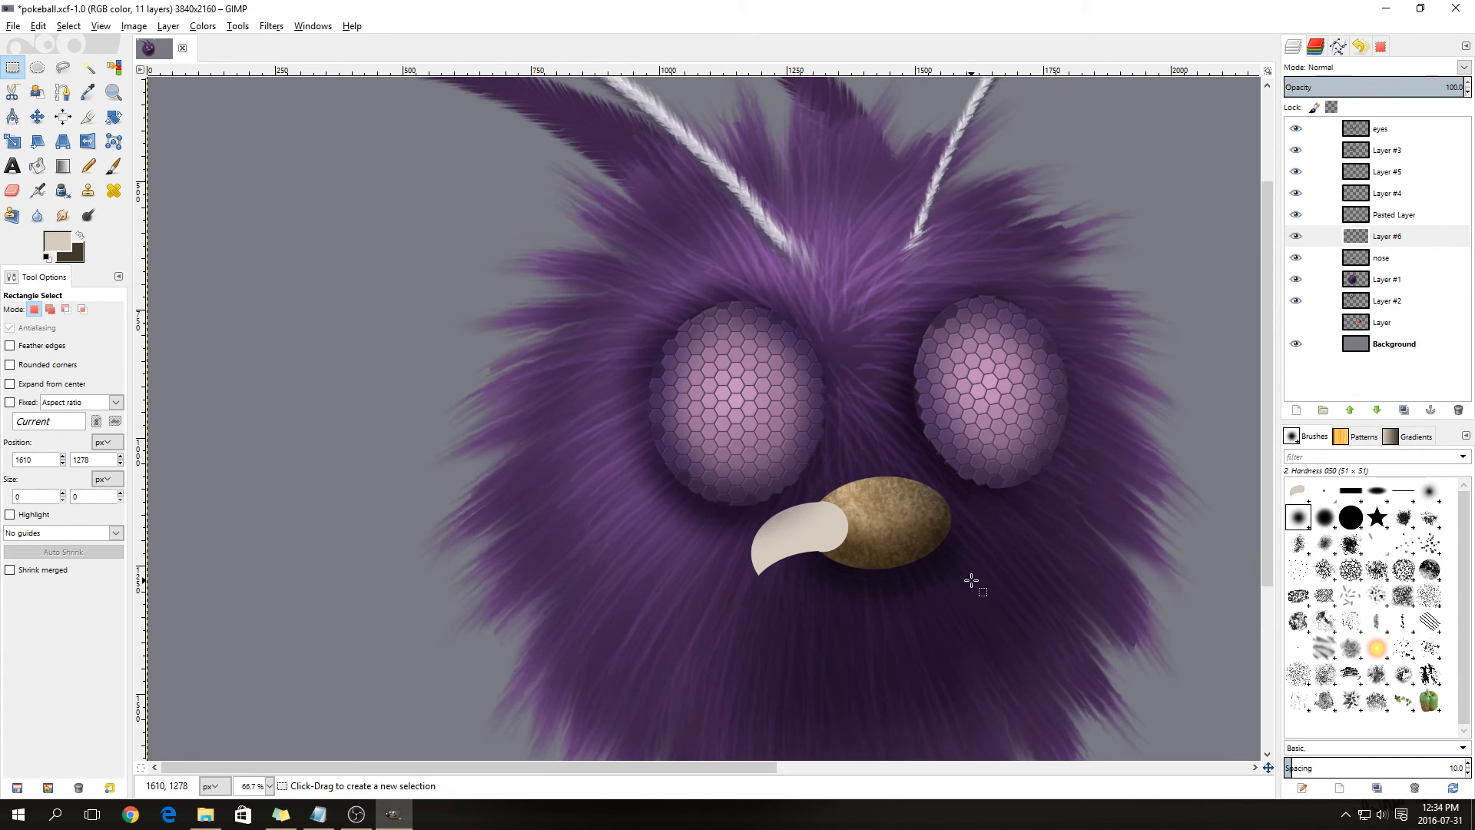
- Select the beige mandible by its colour and rotate it by -35.50 degrees
{"action": "left_click", "coordinate": [88, 68]}
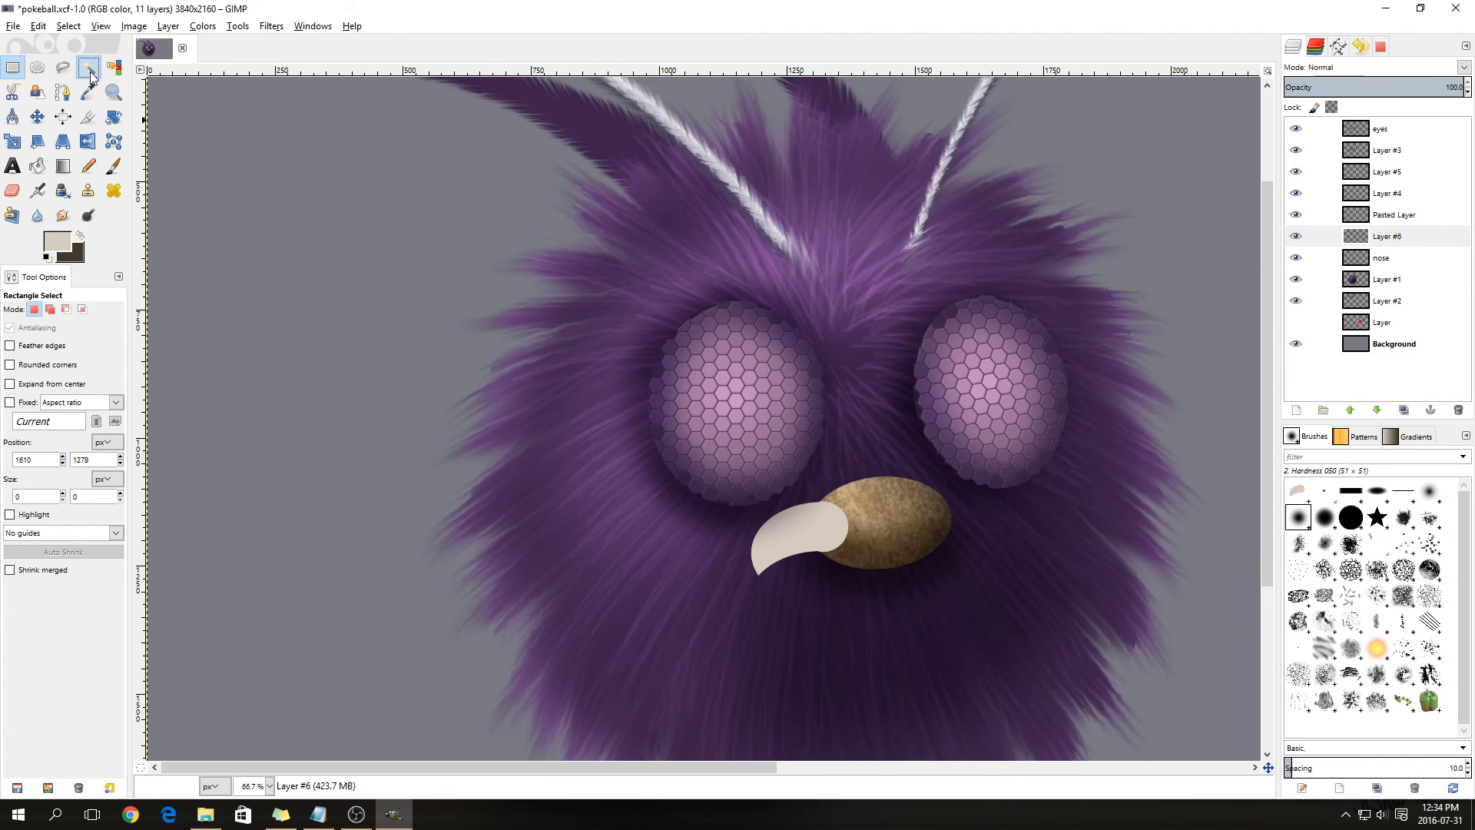
{"action": "left_click", "coordinate": [801, 536]}
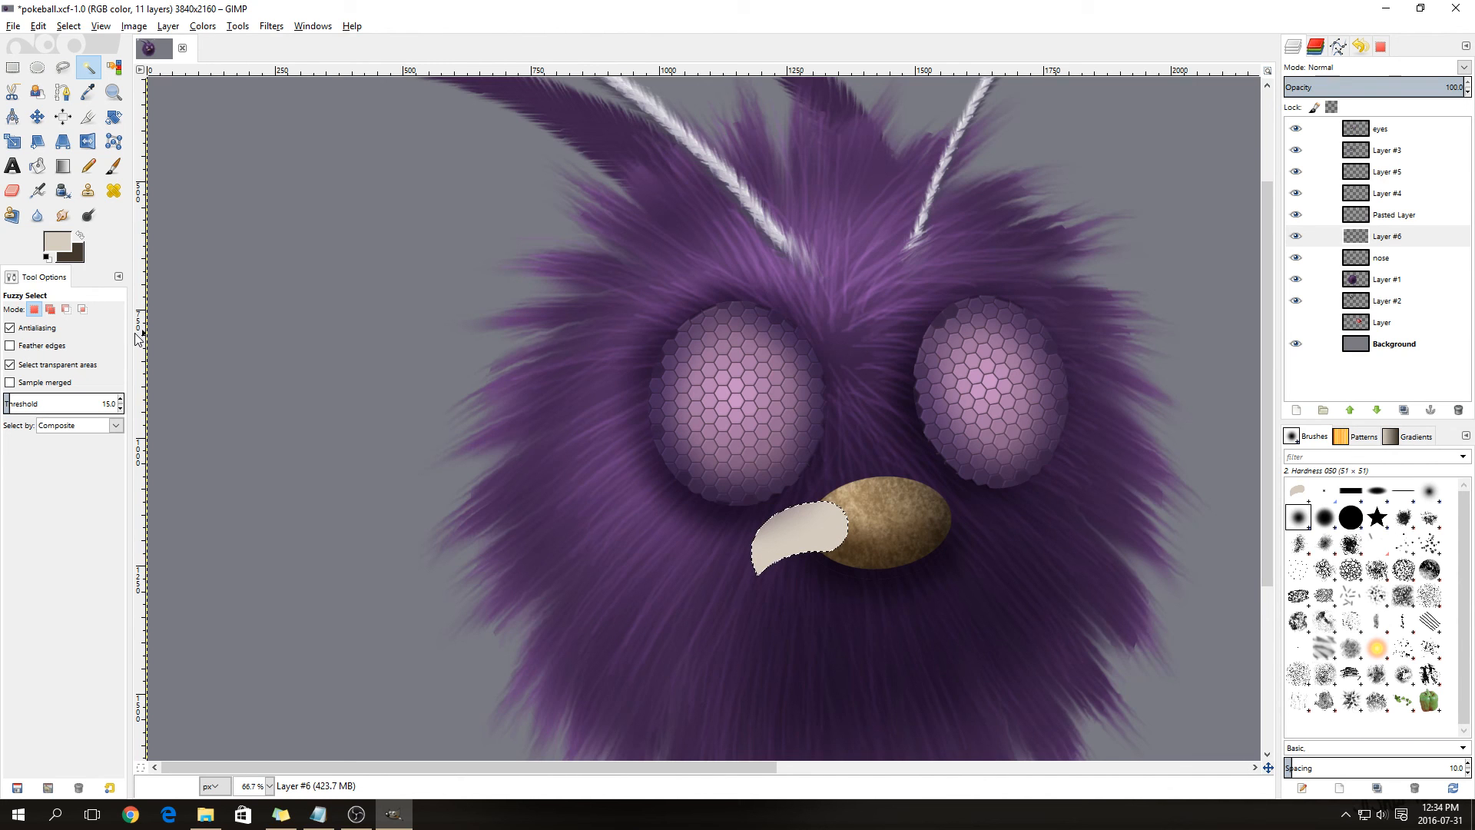
{"action": "left_click", "coordinate": [116, 121]}
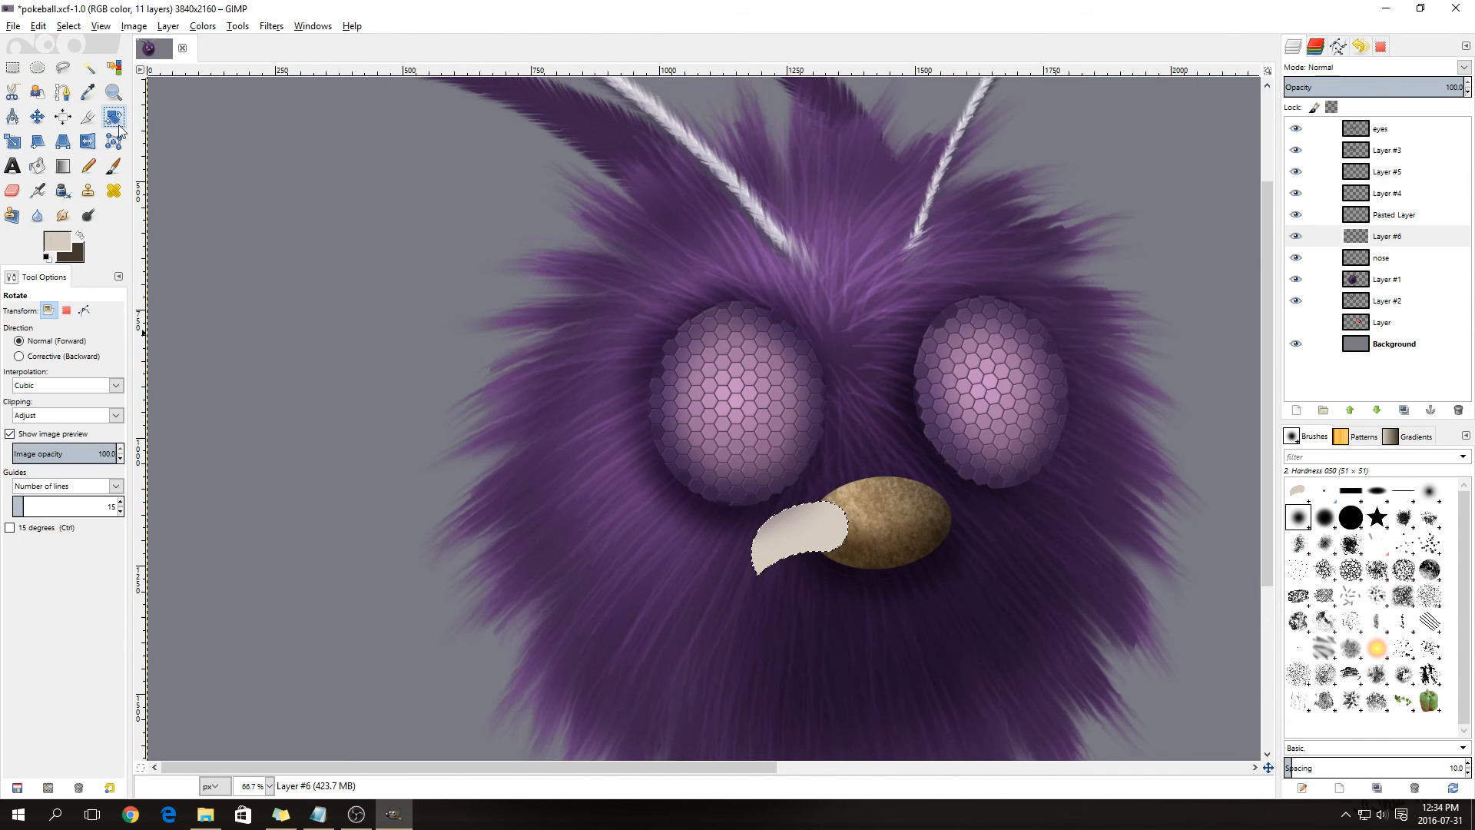
{"action": "left_click", "coordinate": [824, 551]}
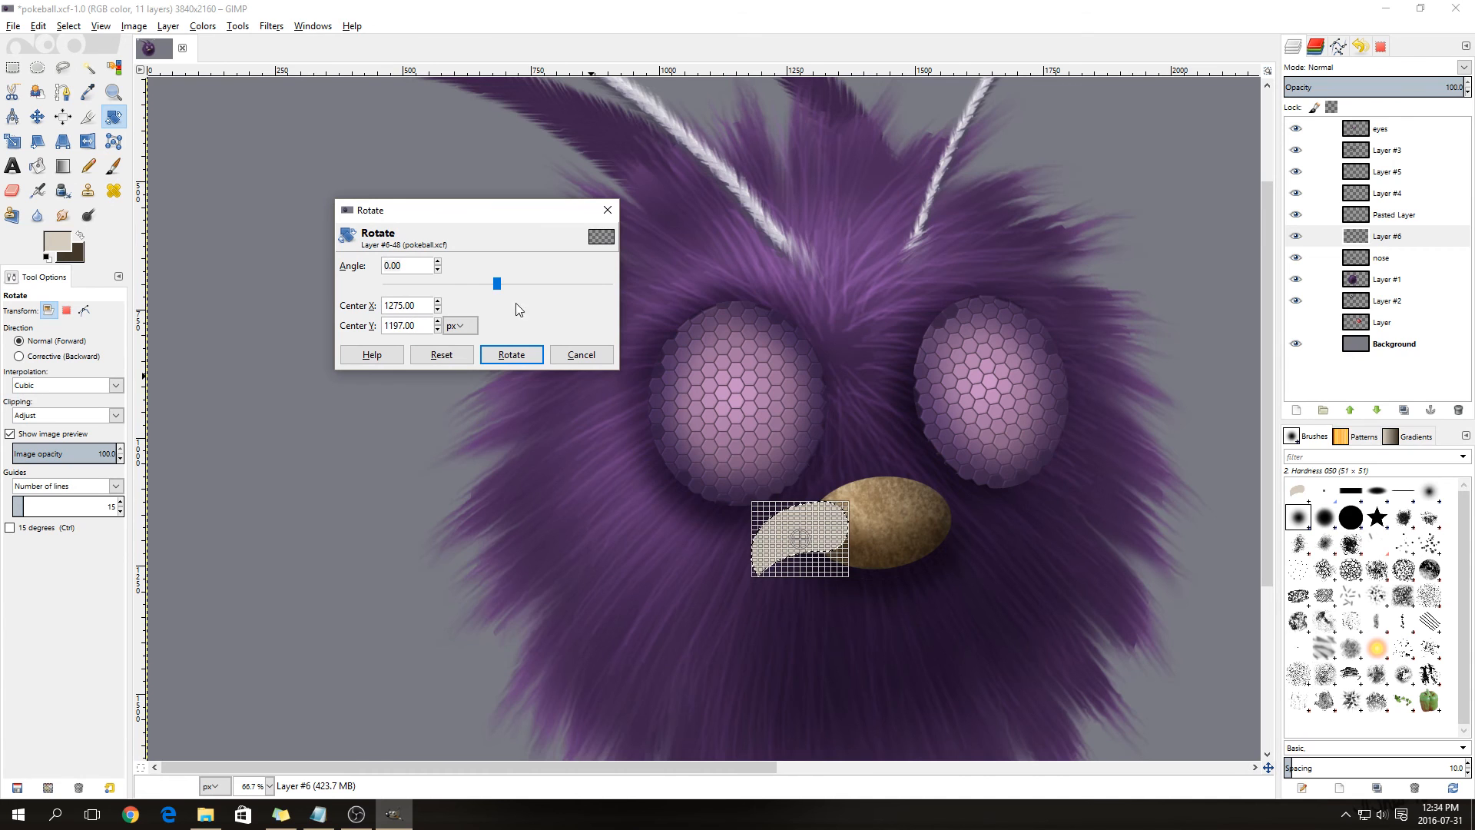
{"action": "left_click_drag", "start_coordinate": [499, 290], "coordinate": [475, 289]}
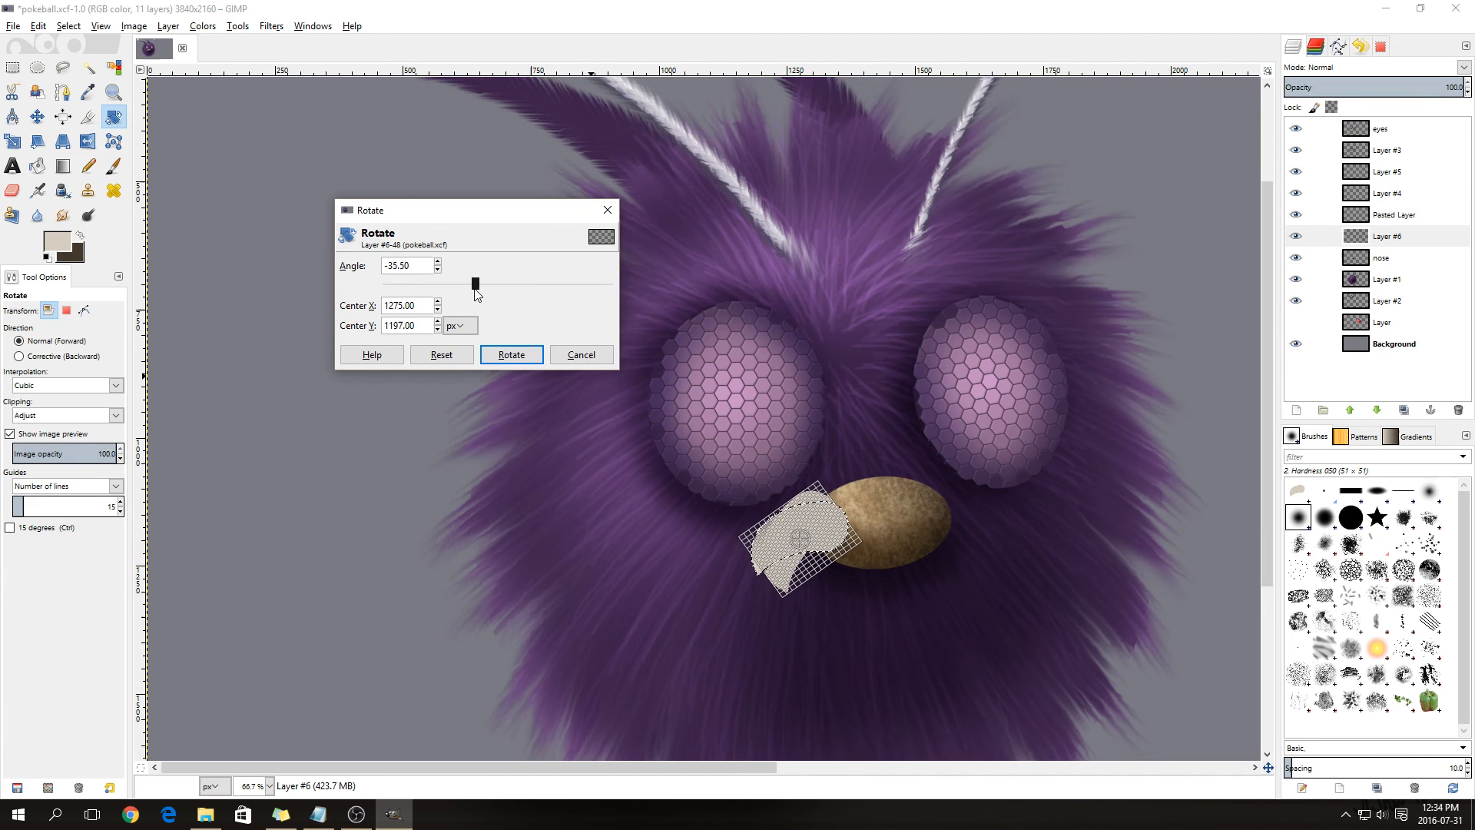
{"action": "left_click", "coordinate": [512, 356]}
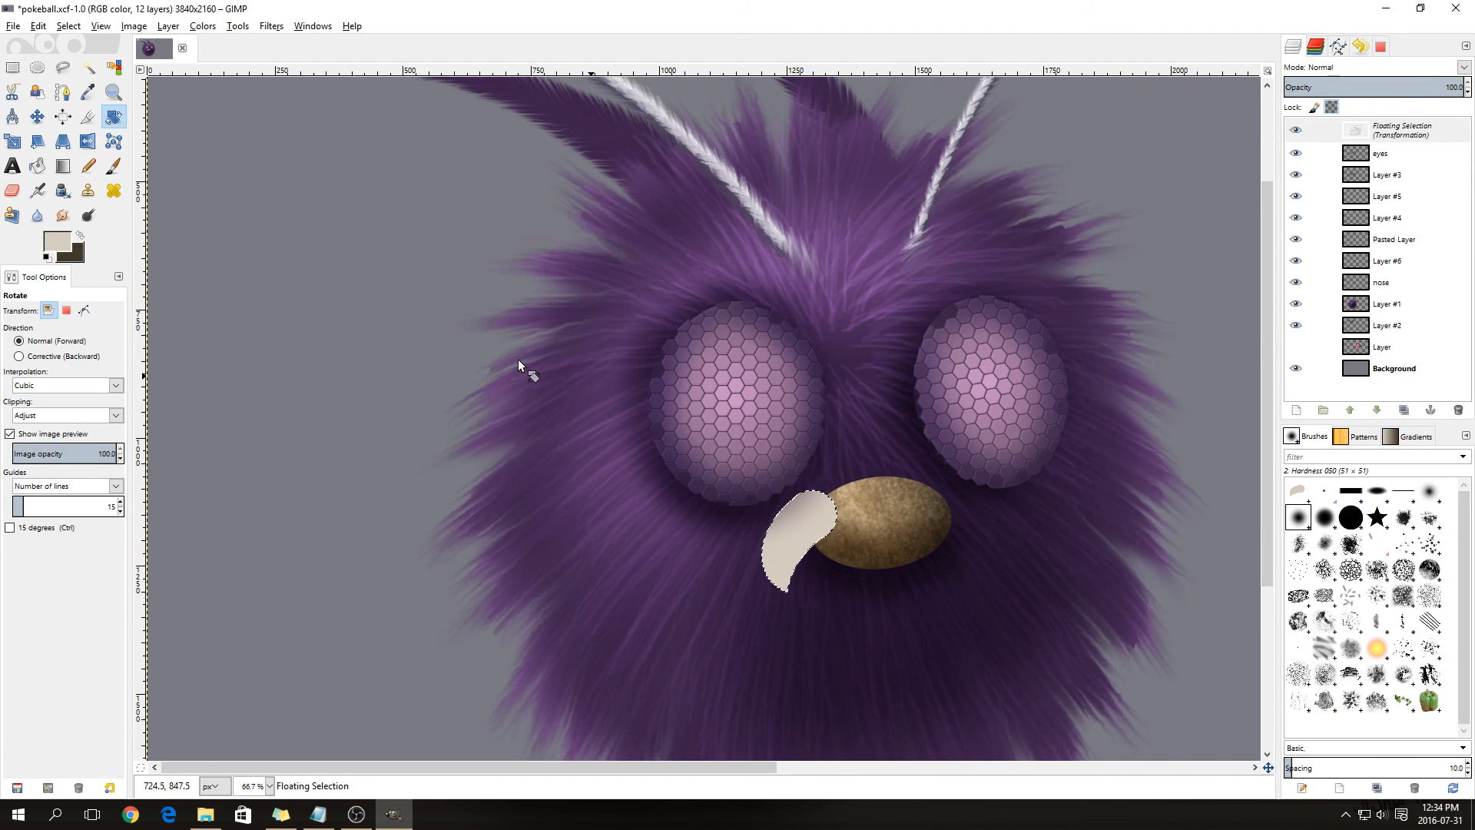
- Move the rotated mandible slightly down and right onto the nose's lower left edge, and anchor it
{"action": "left_click", "coordinate": [37, 116]}
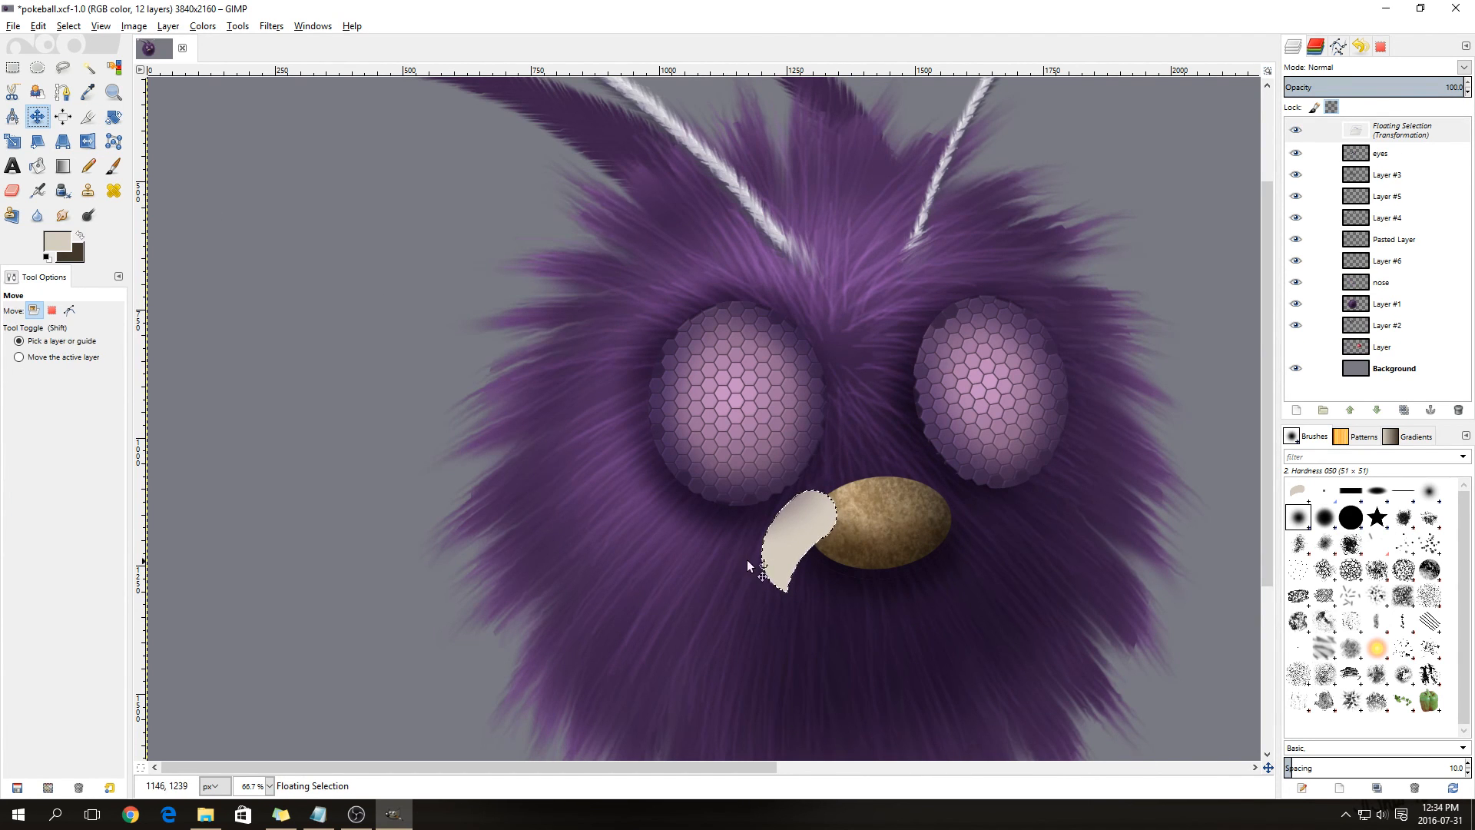
{"action": "left_click_drag", "start_coordinate": [812, 516], "coordinate": [829, 546]}
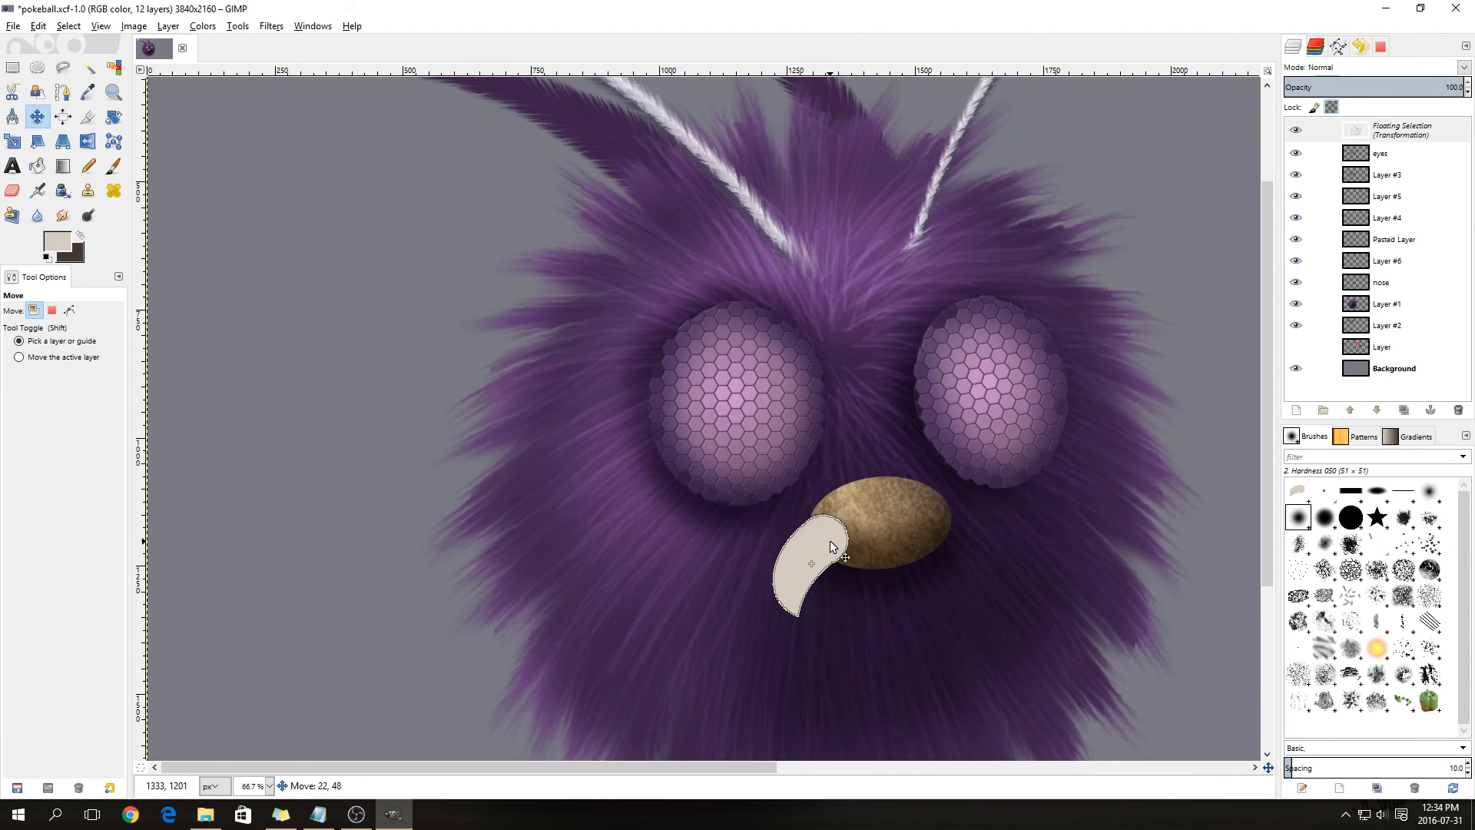
{"action": "left_click", "coordinate": [877, 608]}
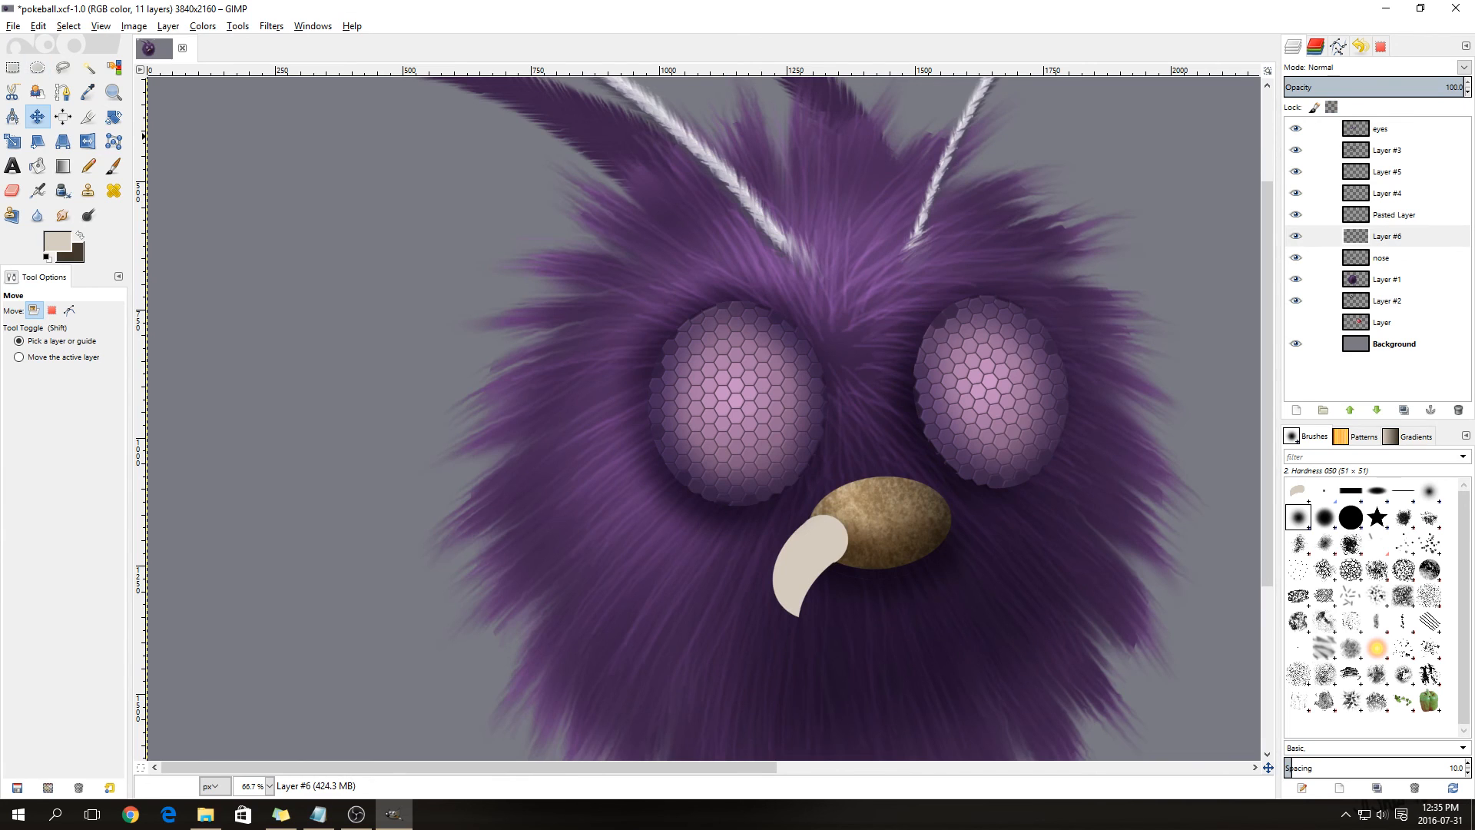
- Copy the mandible with a rectangular selection around it and paste a duplicate in place
{"action": "left_click", "coordinate": [13, 68]}
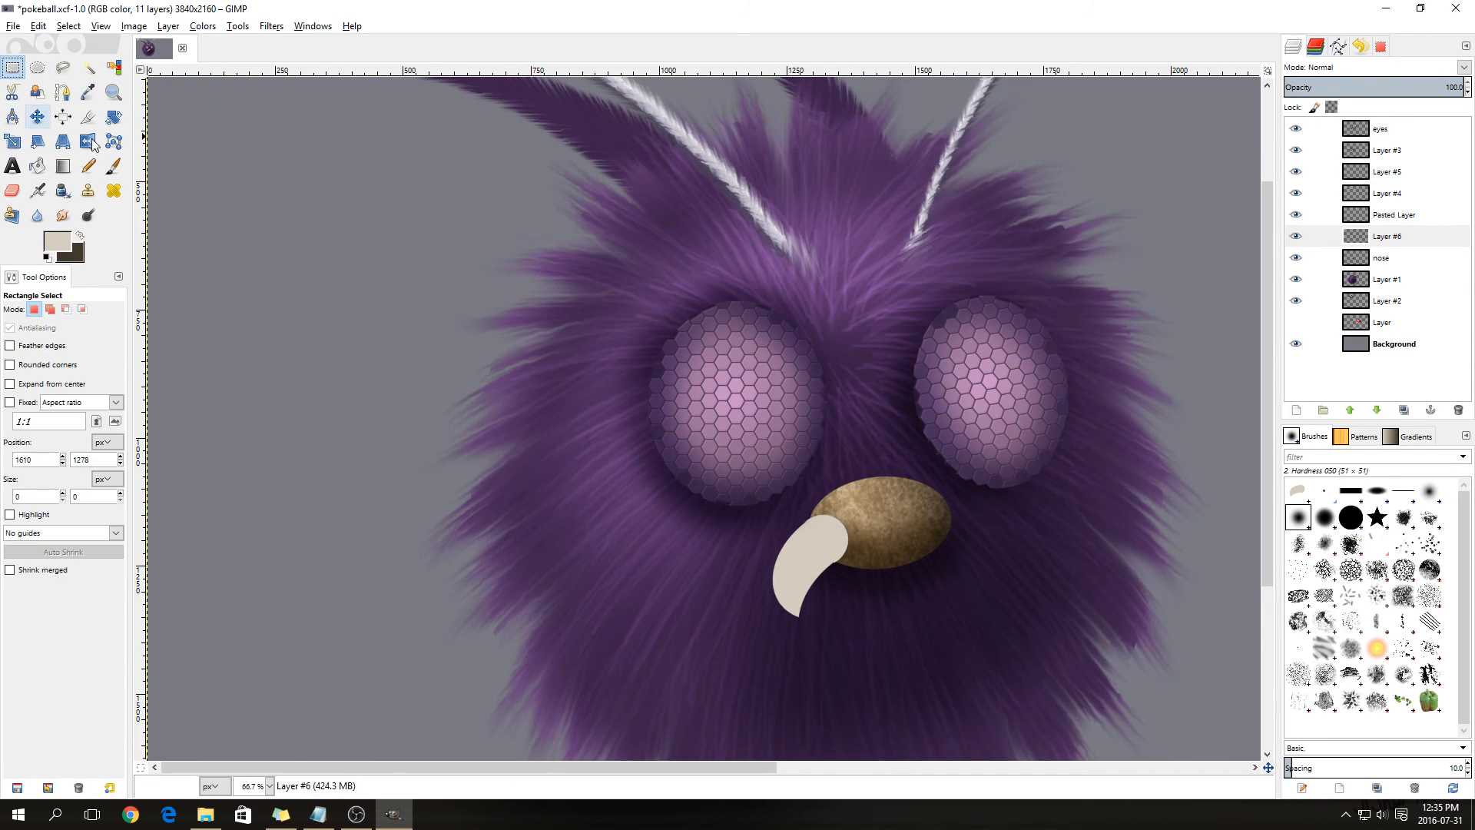
{"action": "left_click_drag", "start_coordinate": [899, 497], "coordinate": [744, 636]}
{"action": "key", "text": "ctrl"}
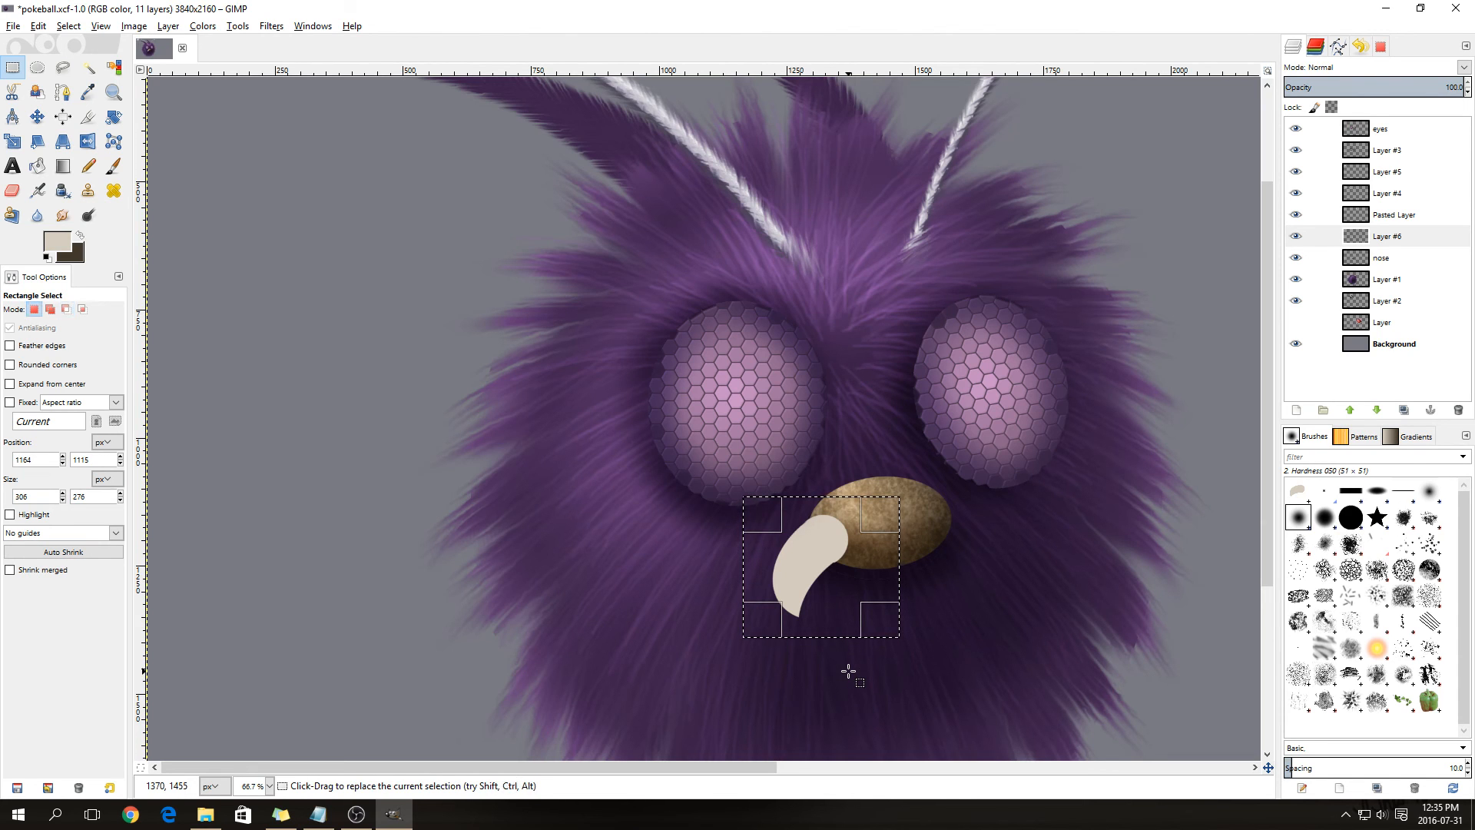
{"action": "key", "text": "ctrl+c"}
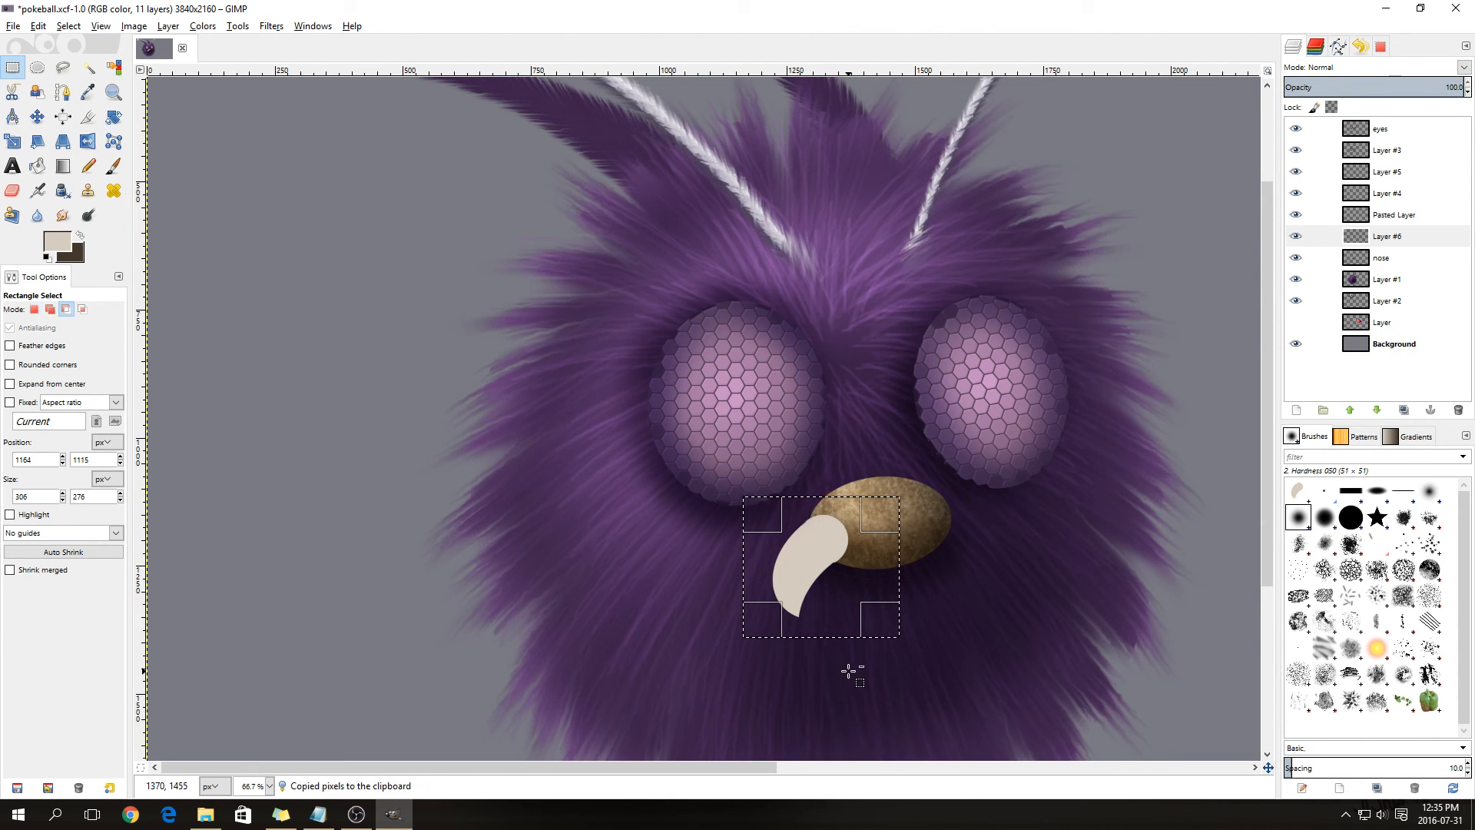
{"action": "key", "text": "ctrl+v"}
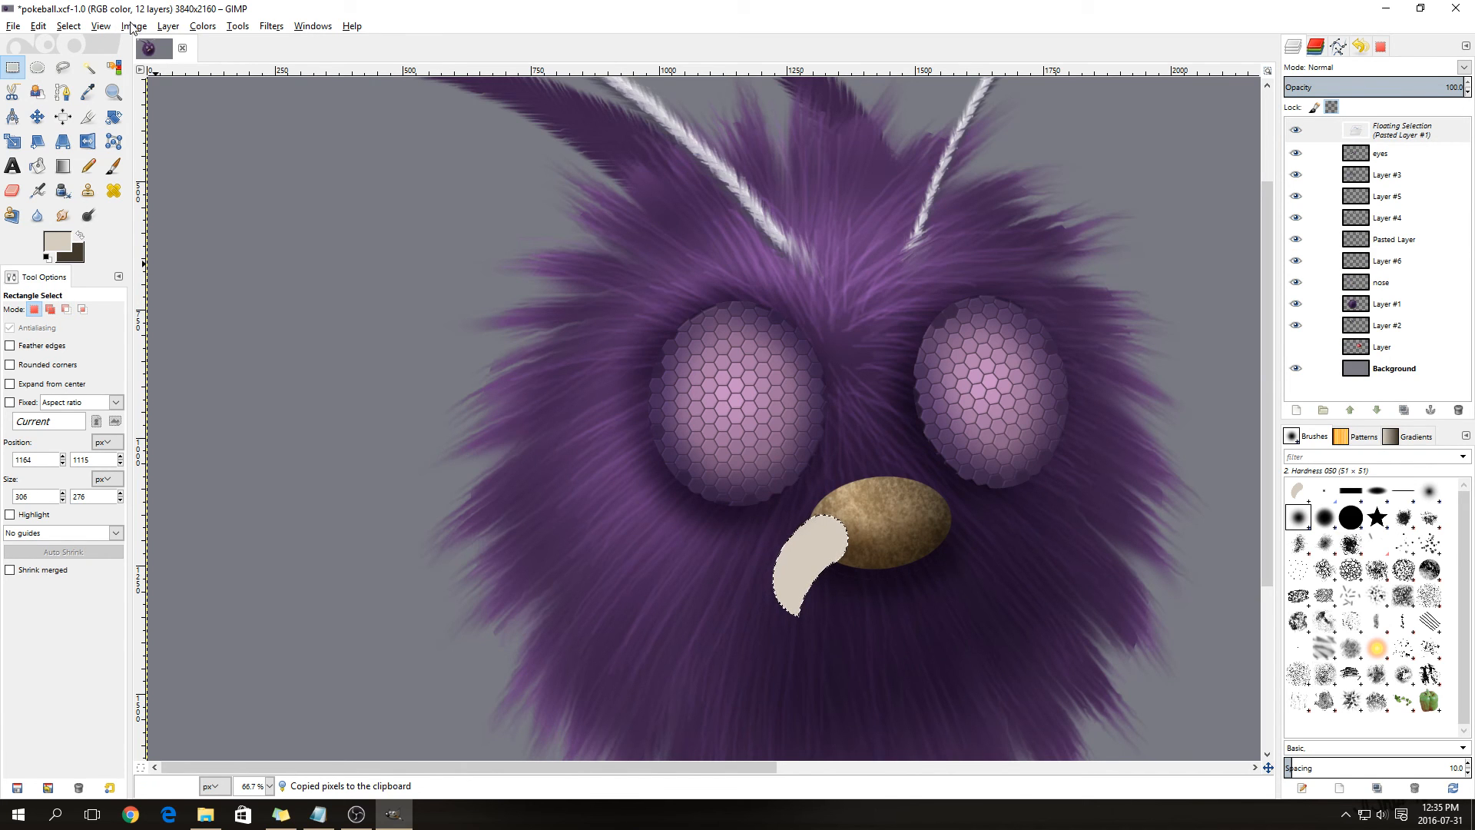
- Flip the pasted mandible horizontally and move it onto the nose's right side, opposite the first one
{"action": "left_click", "coordinate": [168, 26]}
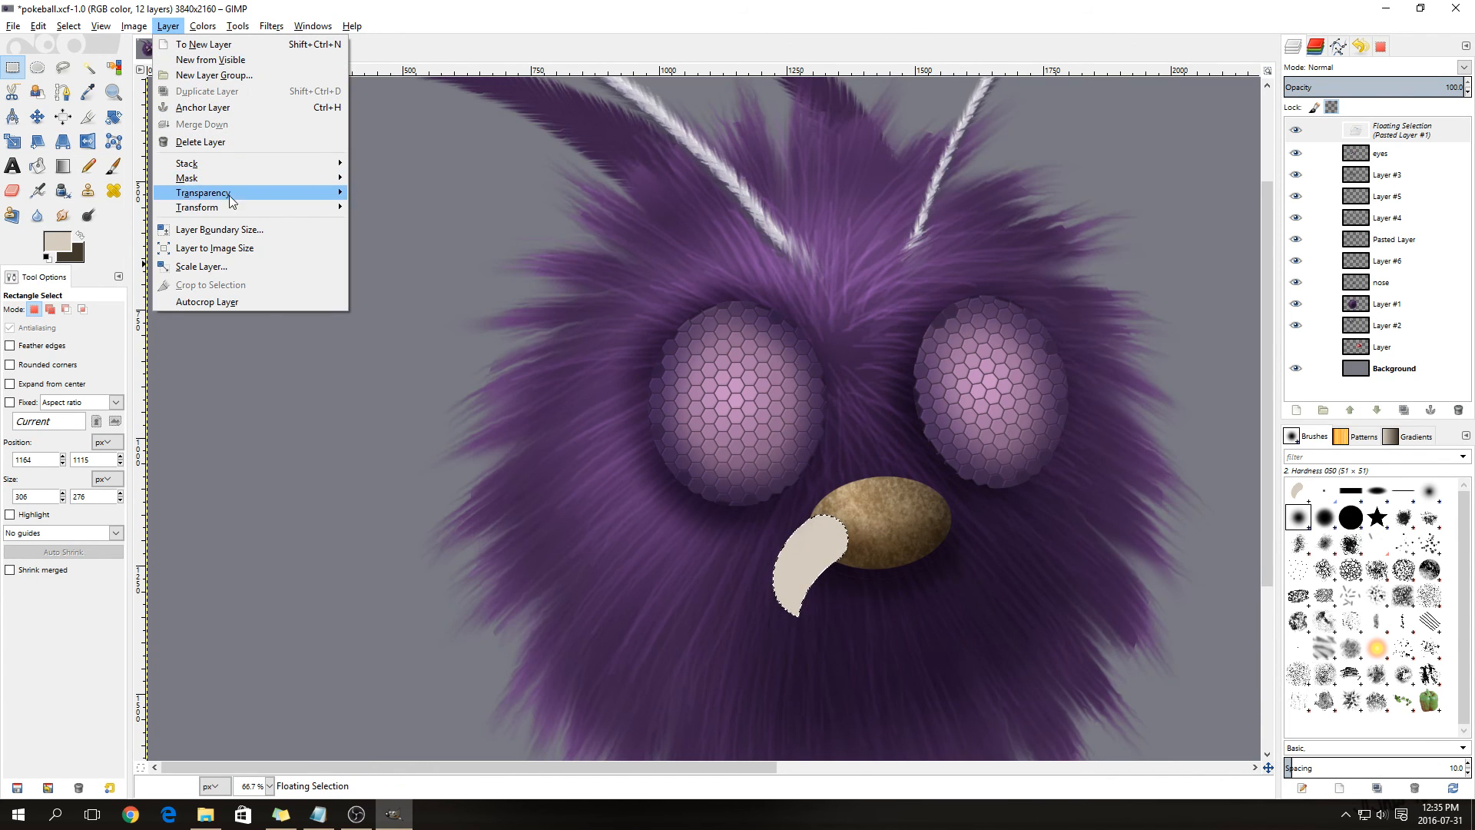
{"action": "mouse_move", "coordinate": [229, 209]}
{"action": "left_click", "coordinate": [458, 206]}
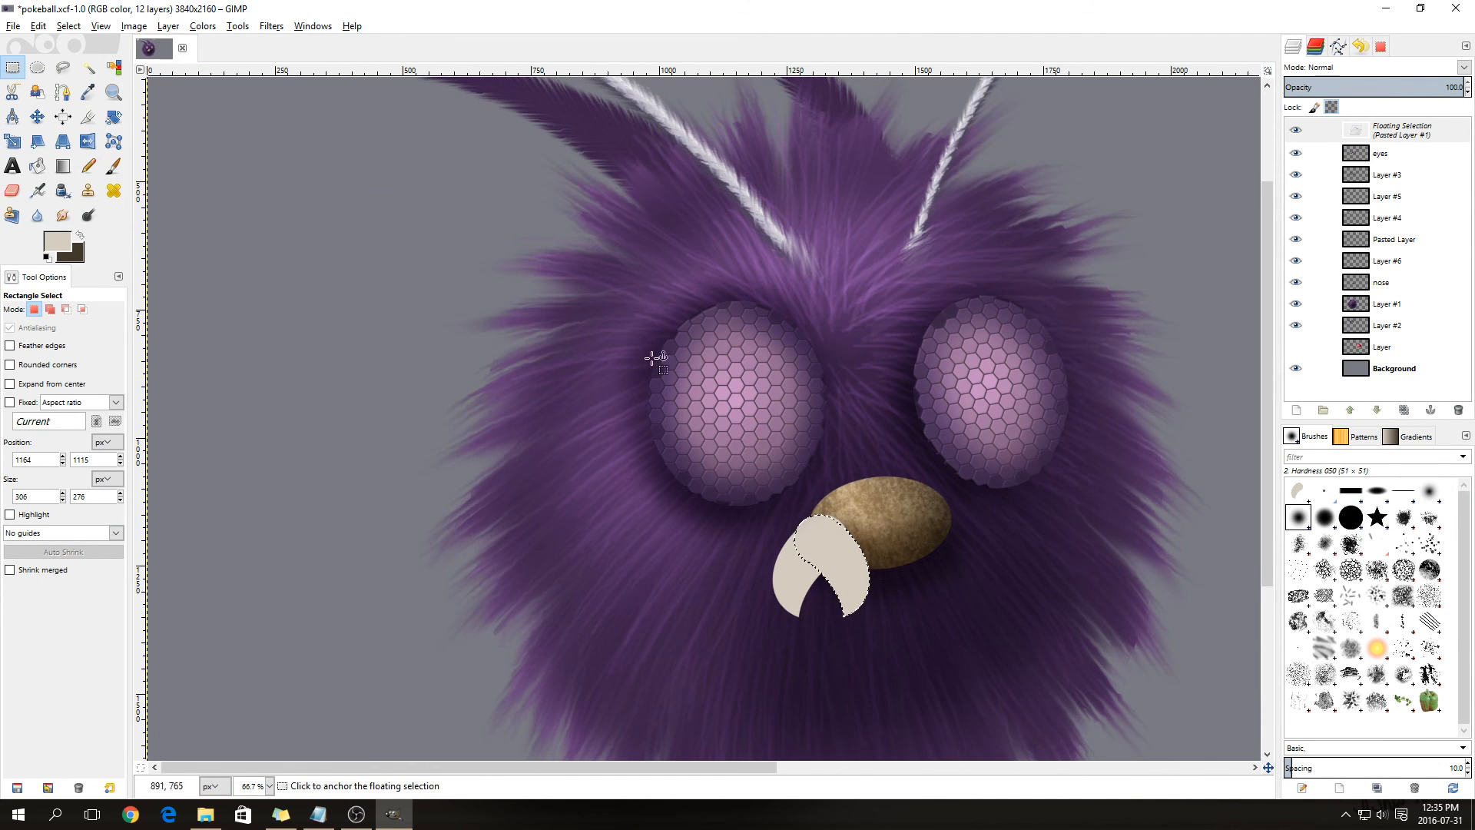
{"action": "left_click_drag", "start_coordinate": [829, 552], "coordinate": [951, 542]}
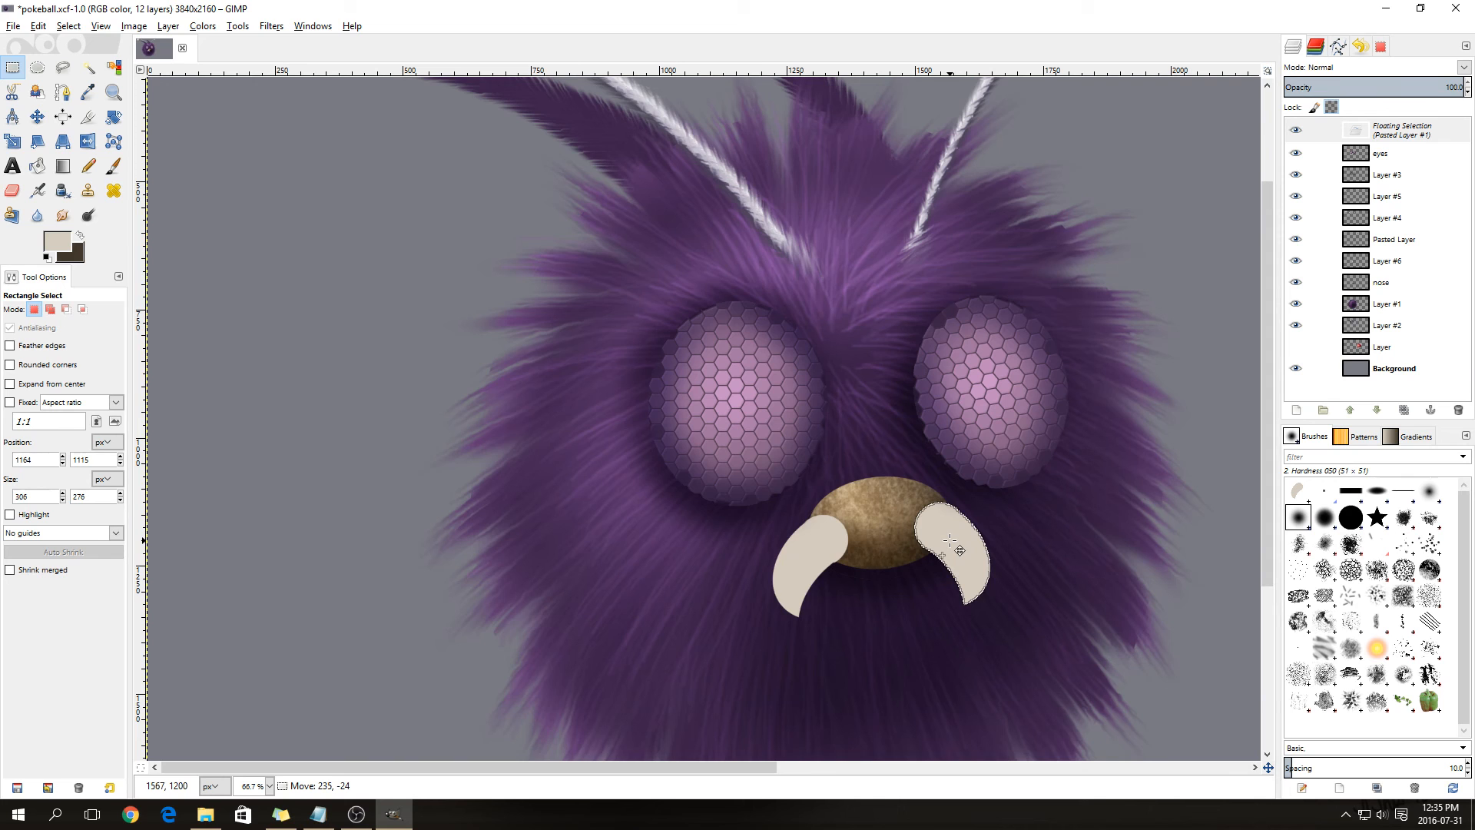
{"action": "left_click_drag", "start_coordinate": [951, 541], "coordinate": [953, 543]}
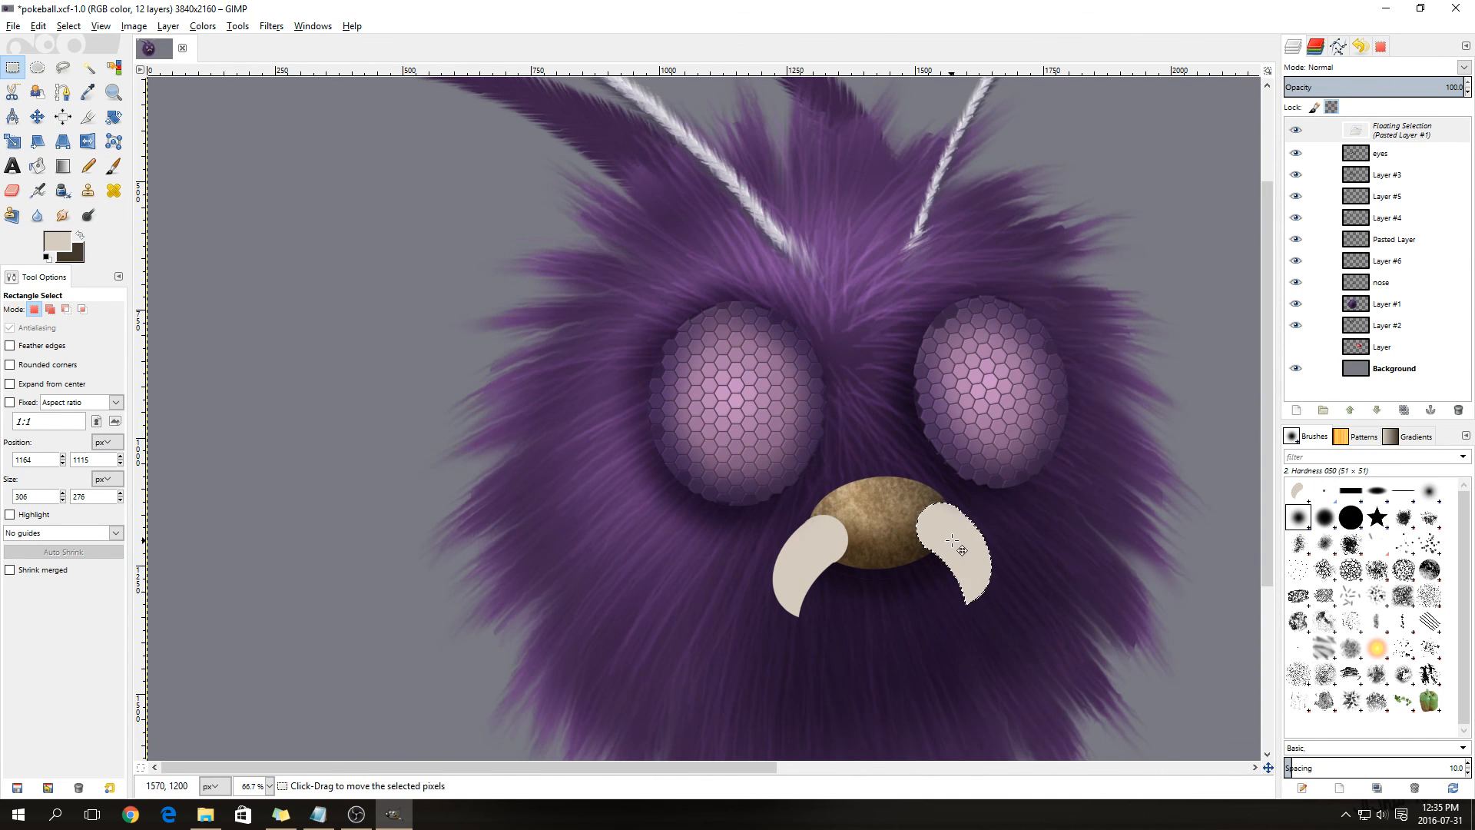
- Anchor the pasted mandible, then select the nose's shape on the nose layer by fuzzy-selecting the area outside it and inverting the selection
{"action": "left_click", "coordinate": [1068, 511]}
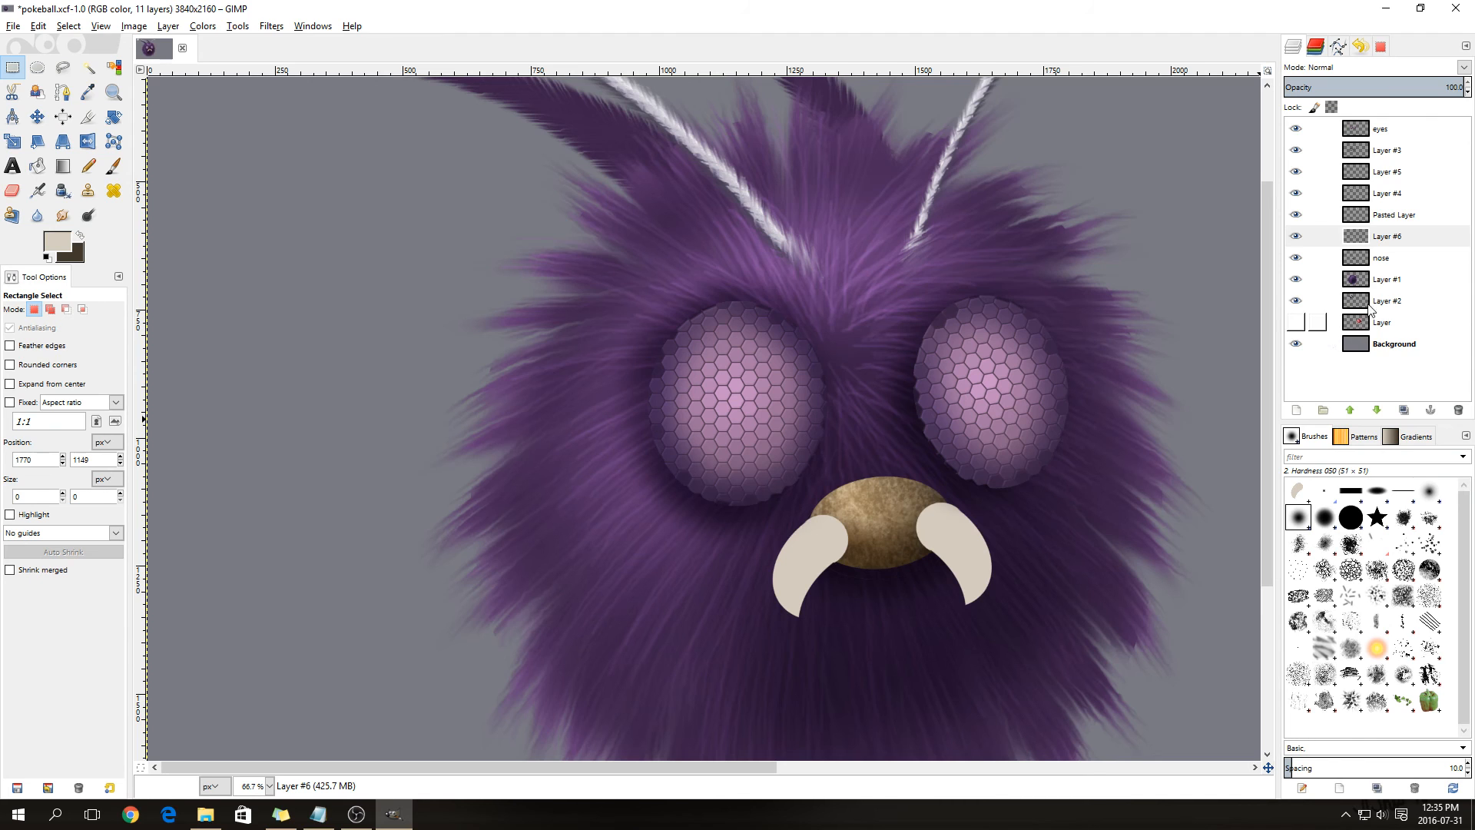
{"action": "left_click", "coordinate": [1382, 264]}
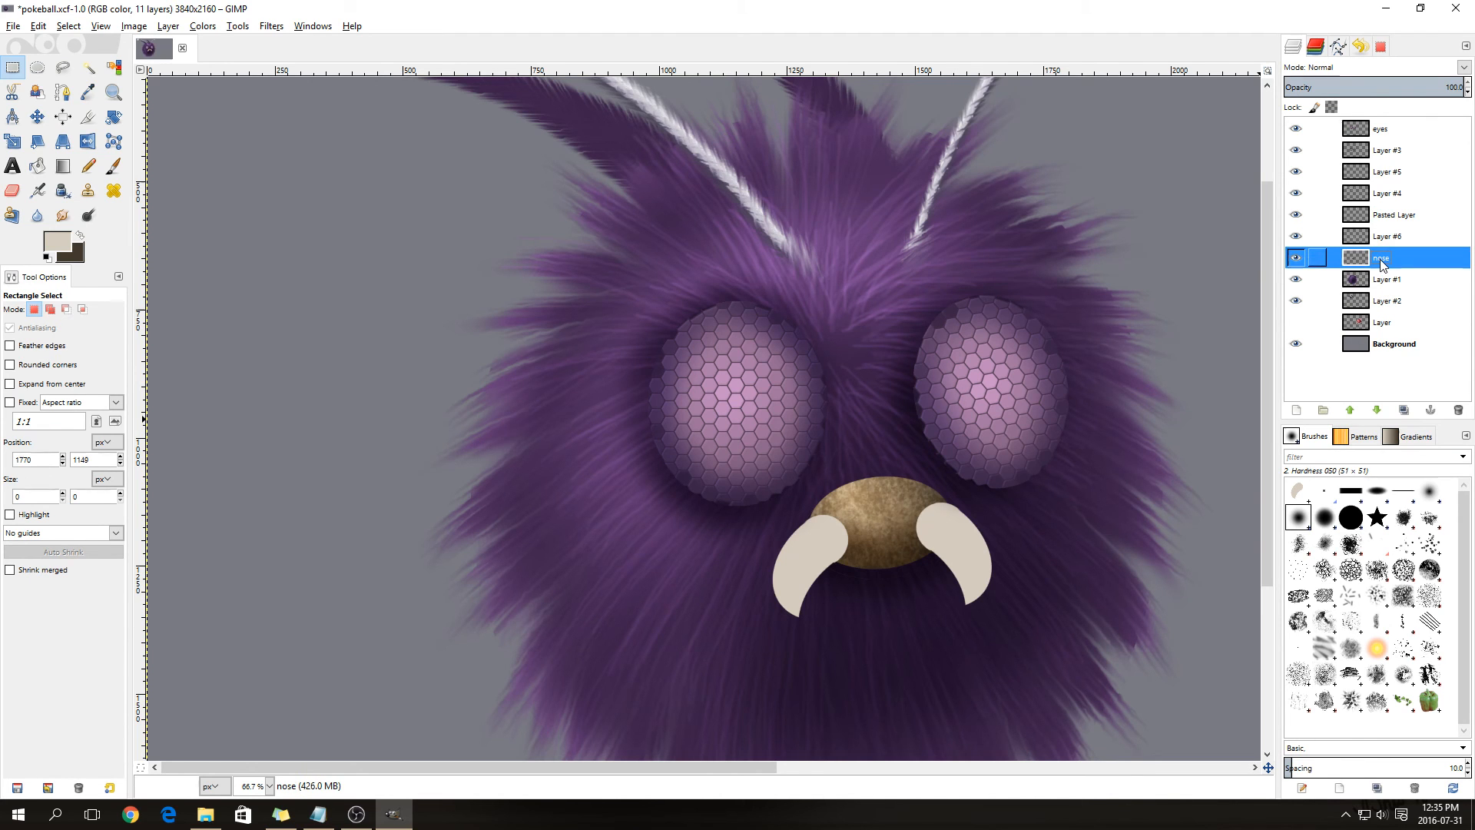
{"action": "left_click", "coordinate": [88, 71]}
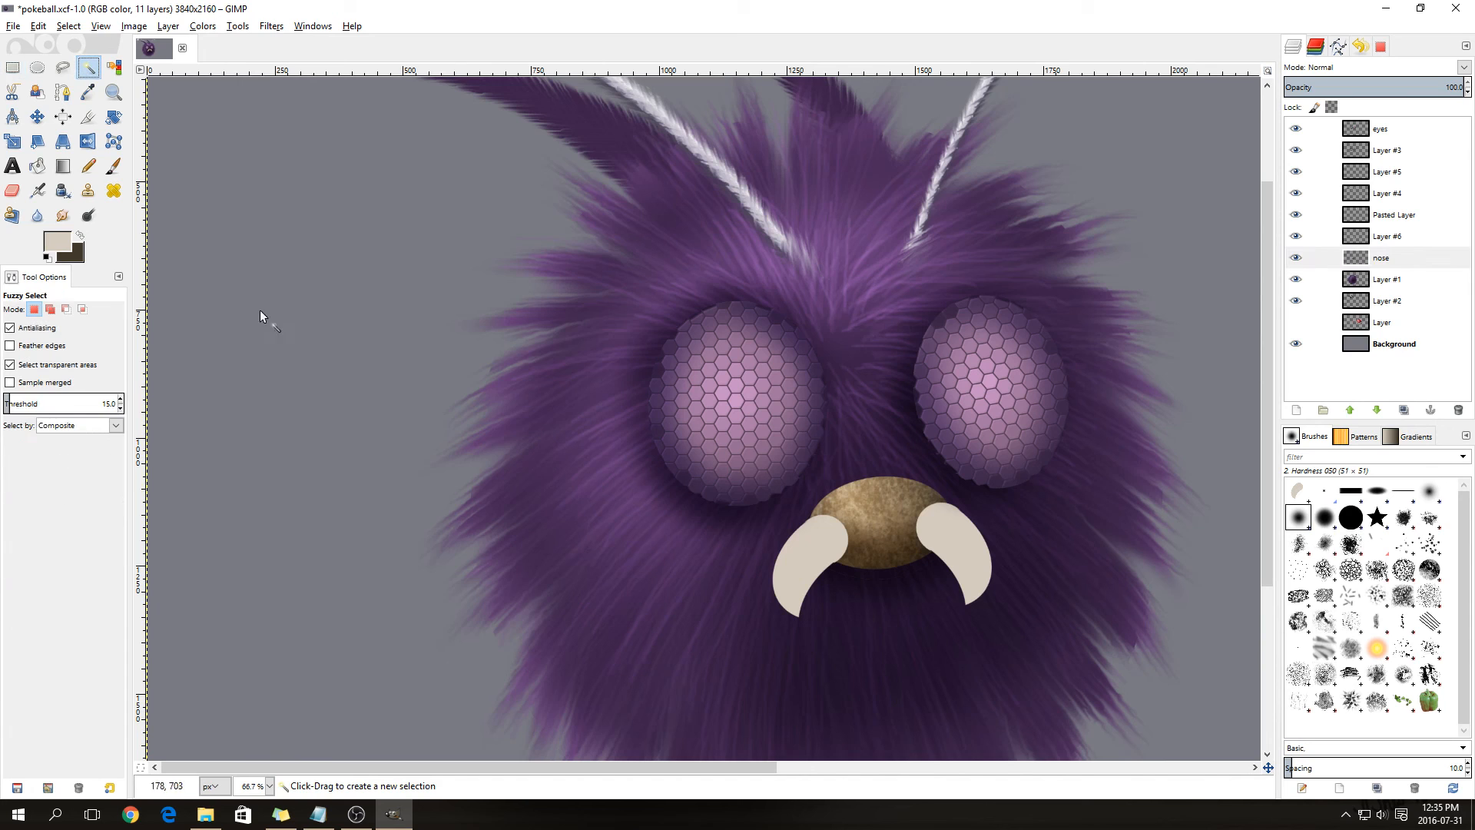
{"action": "left_click", "coordinate": [709, 562]}
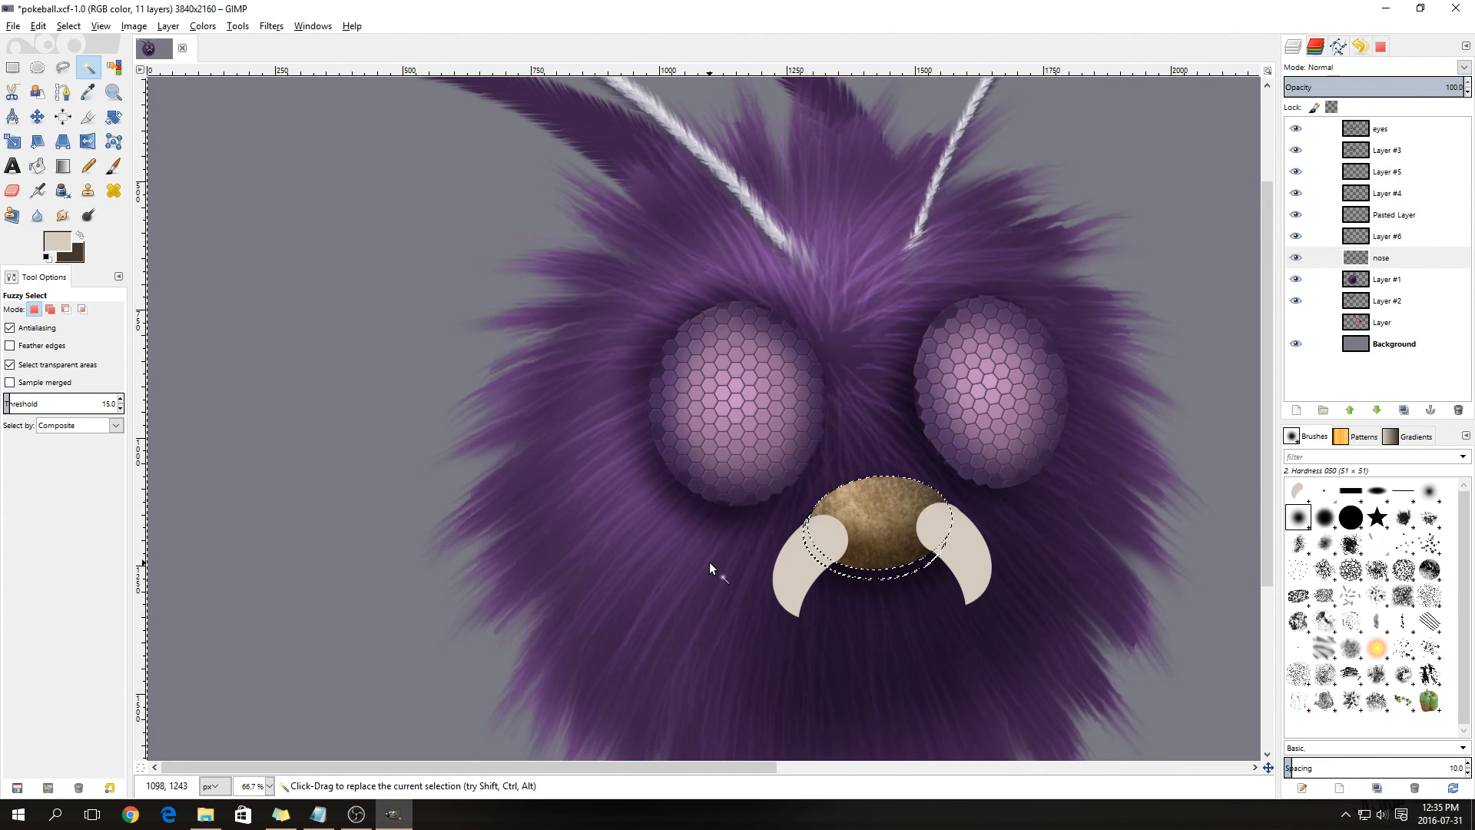
{"action": "key", "text": "ctrl"}
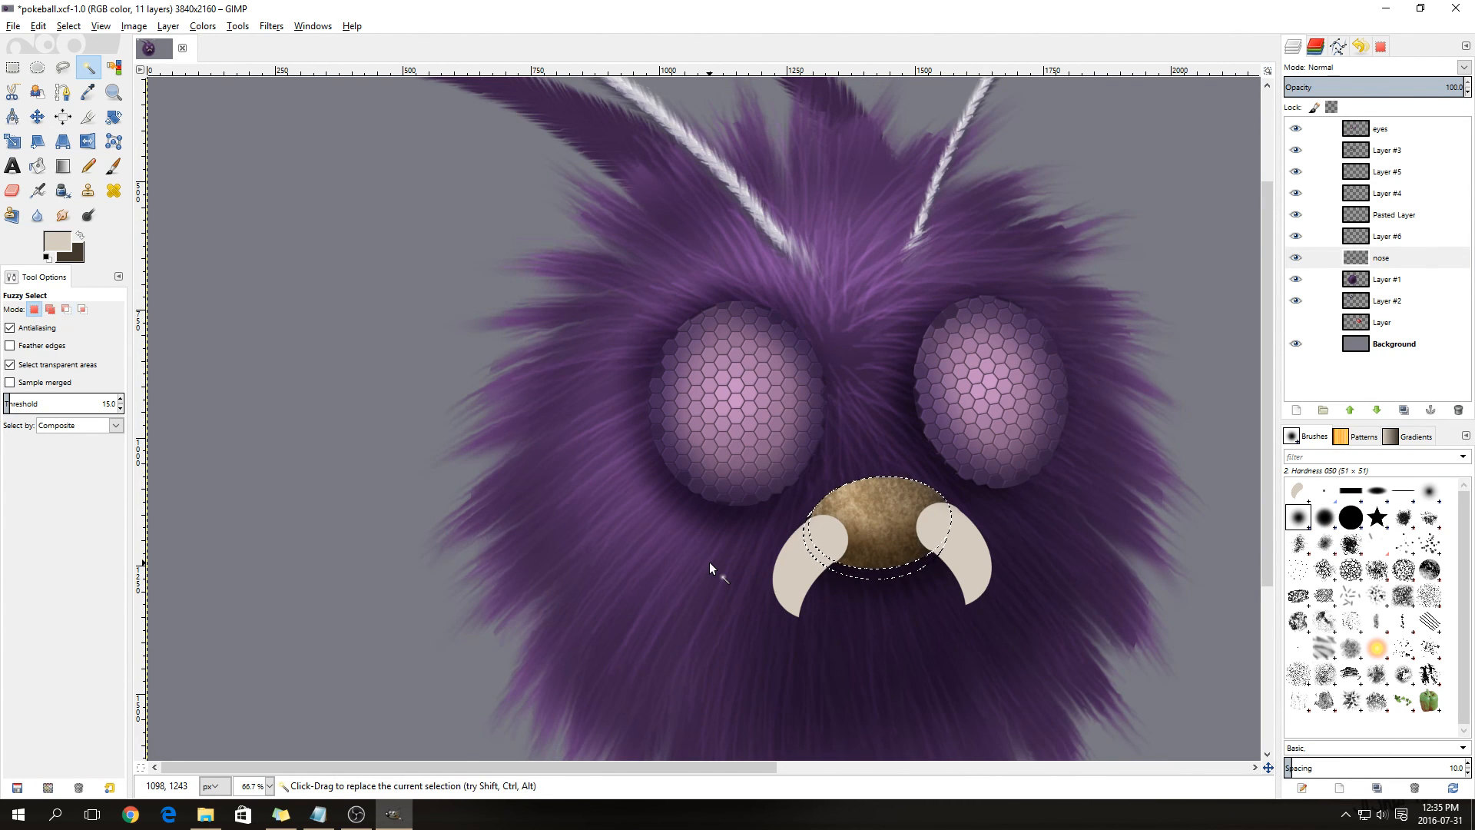
- Erase the right mandible's overlap with the nose on Layer #6 using a size 100 eraser, and clear the selection
{"action": "left_click", "coordinate": [12, 192]}
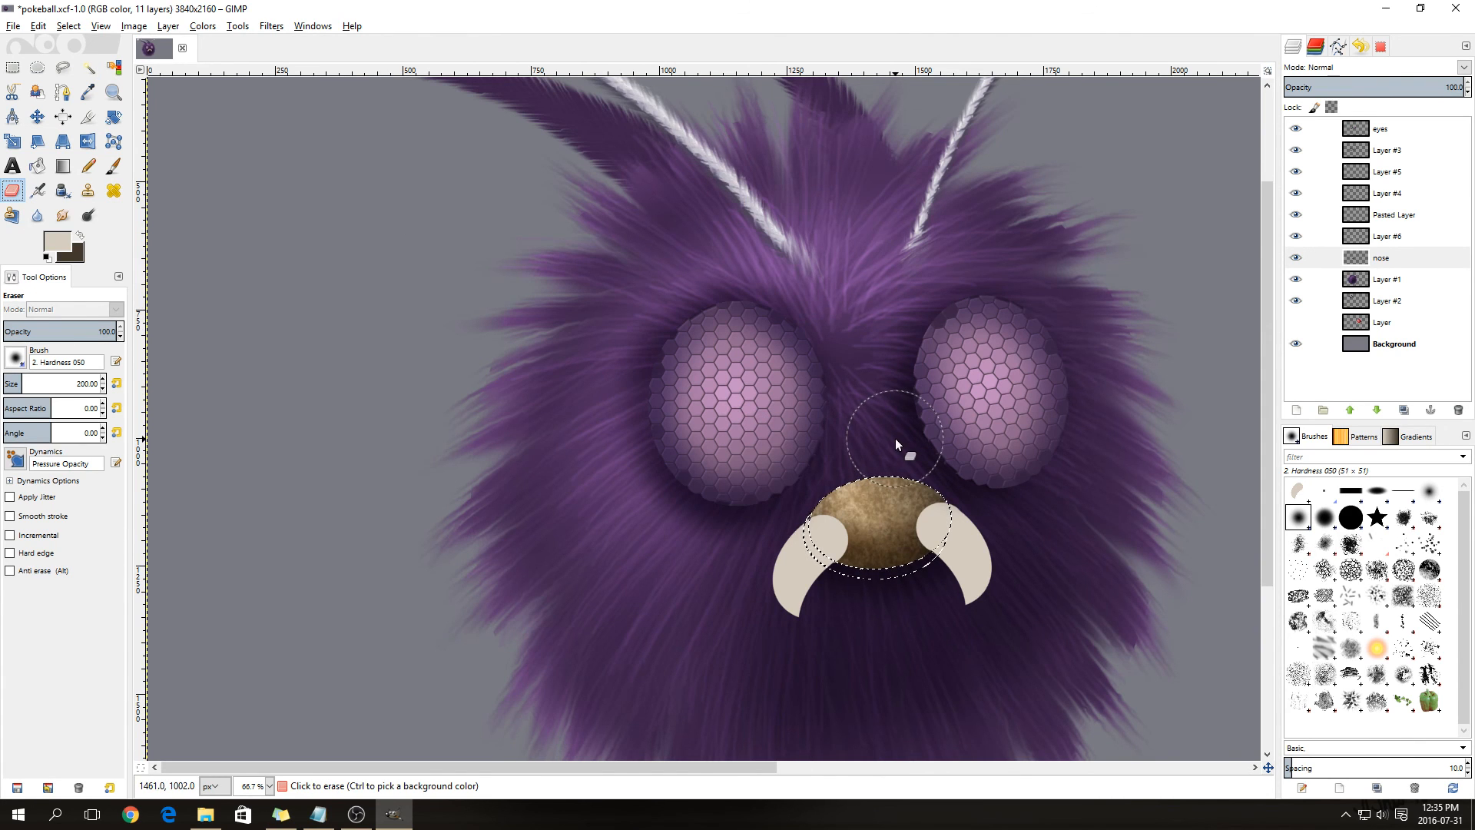
{"action": "double_click", "coordinate": [95, 383]}
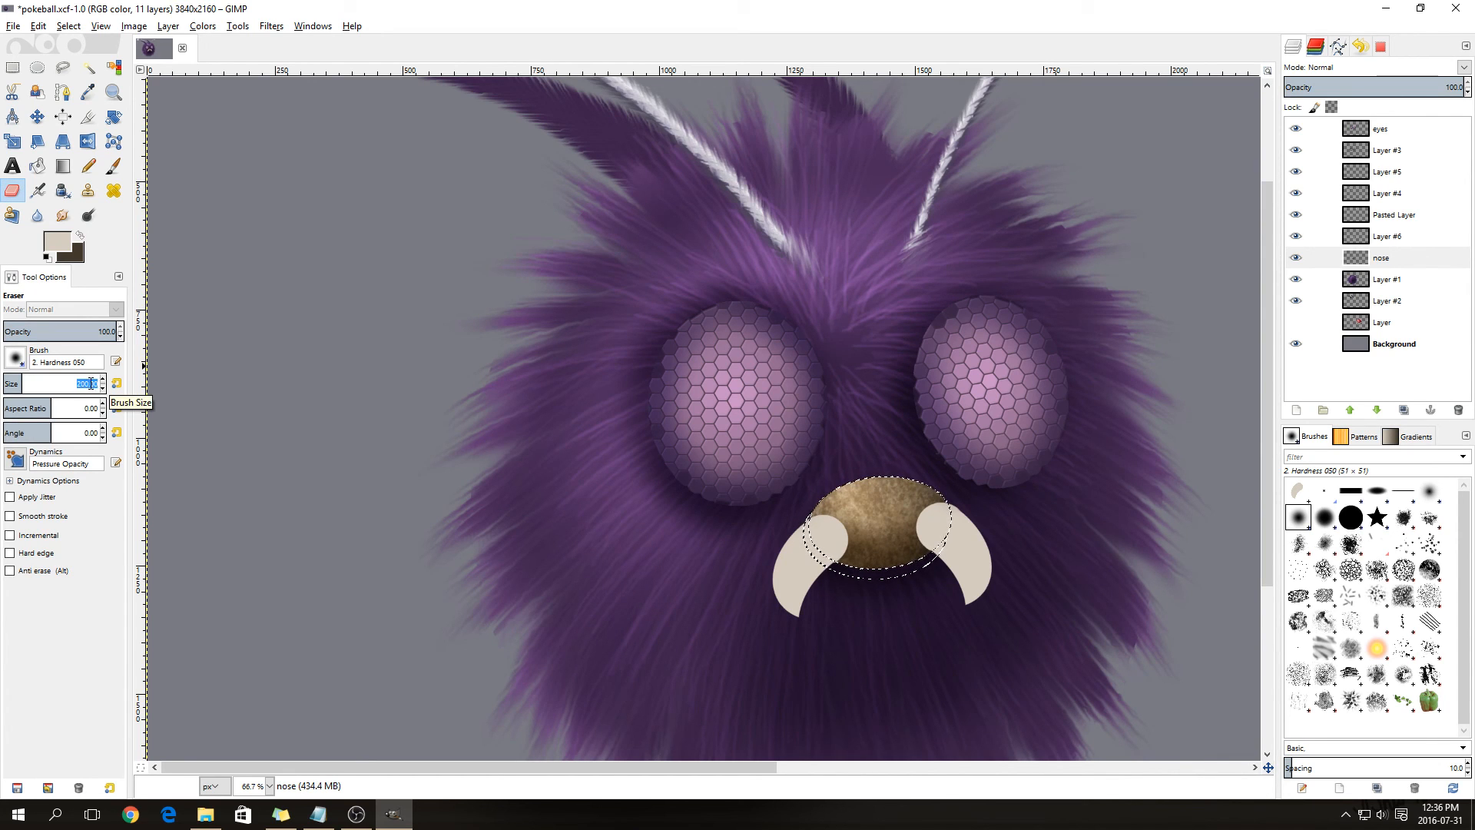
{"action": "type", "text": "100"}
{"action": "key", "text": "Return"}
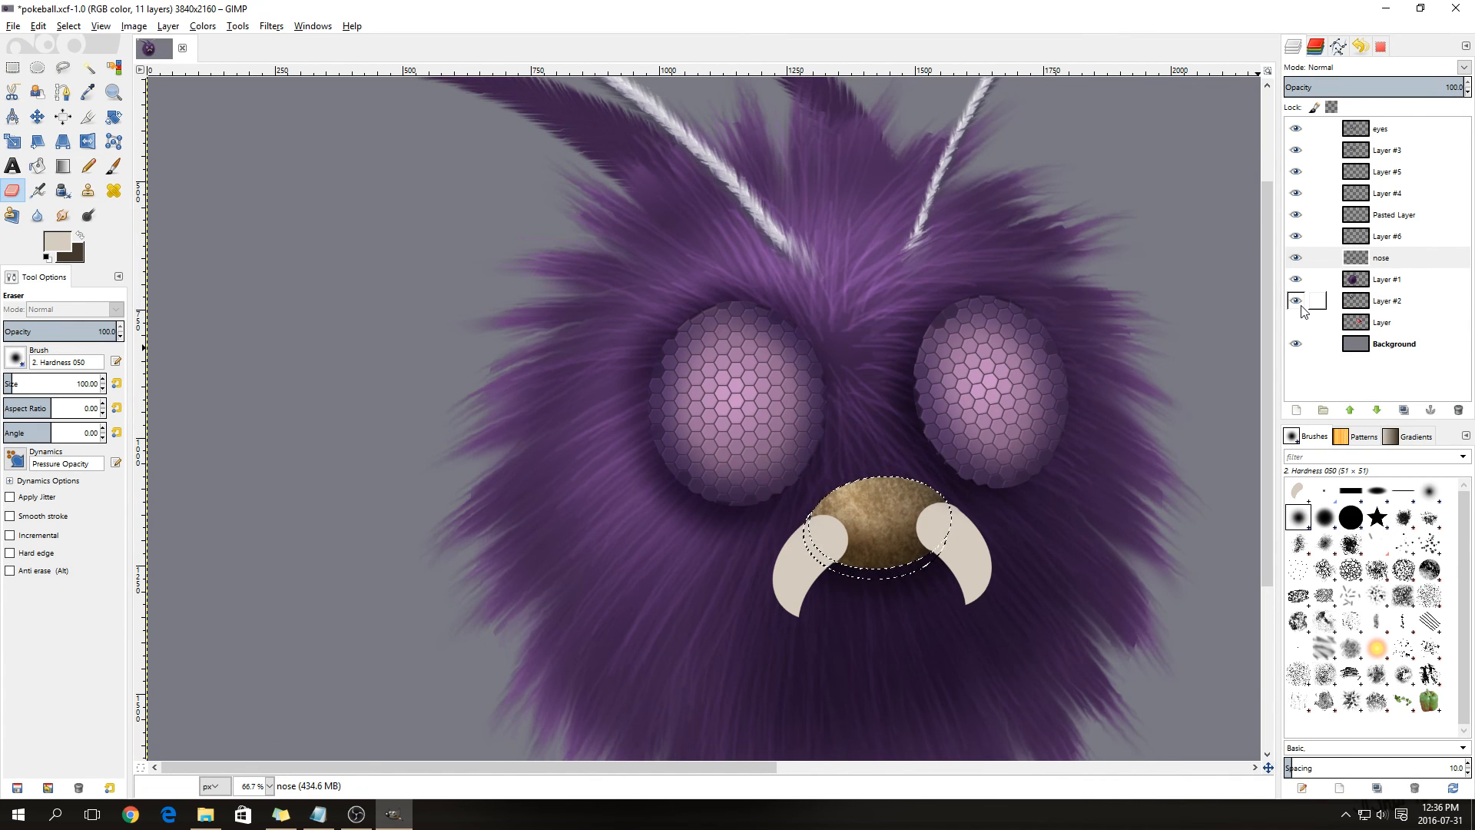
{"action": "left_click", "coordinate": [1389, 240]}
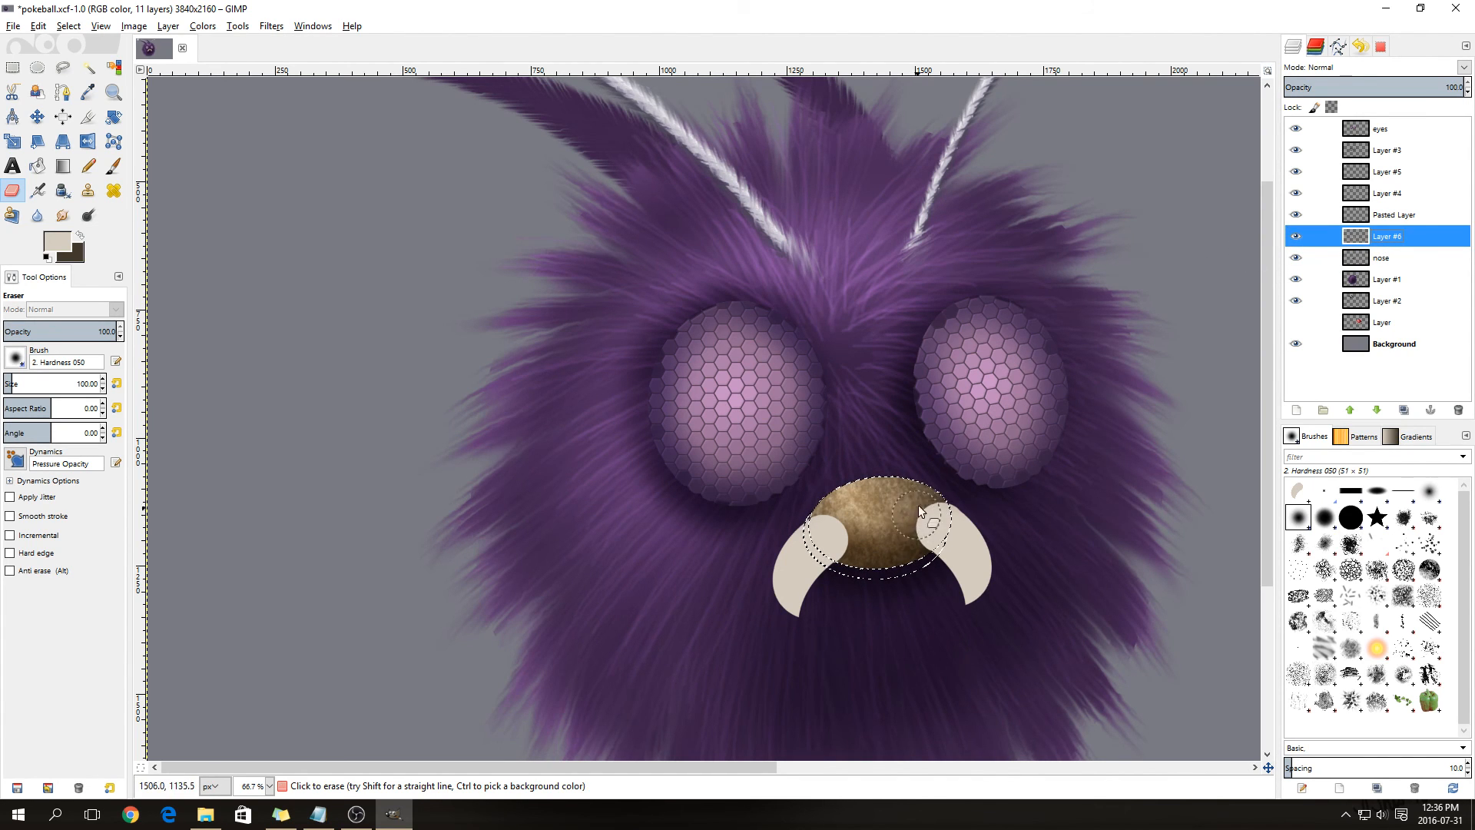
{"action": "left_click_drag", "start_coordinate": [918, 504], "coordinate": [920, 528]}
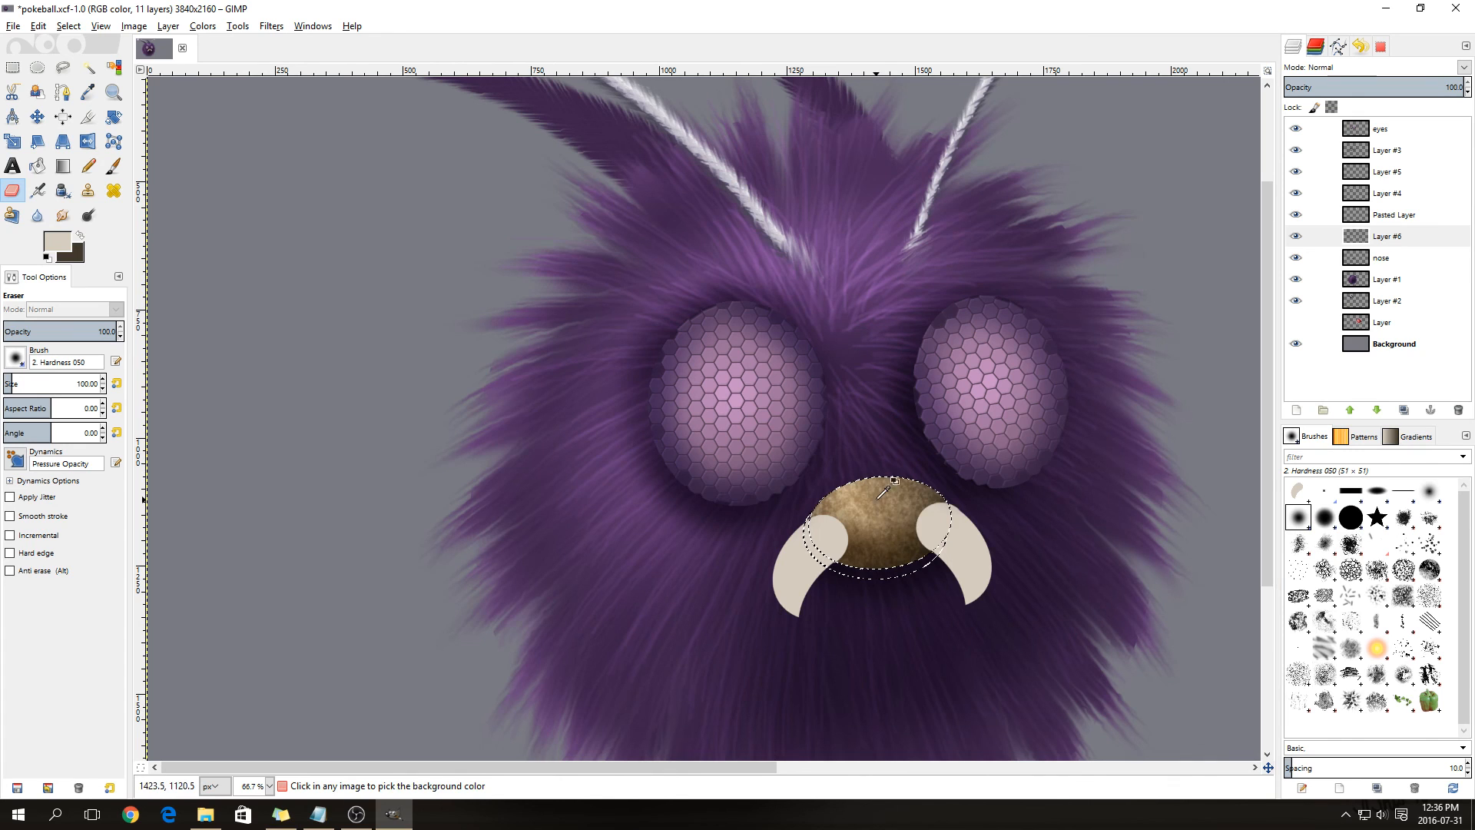
{"action": "left_click_drag", "start_coordinate": [919, 533], "coordinate": [936, 511]}
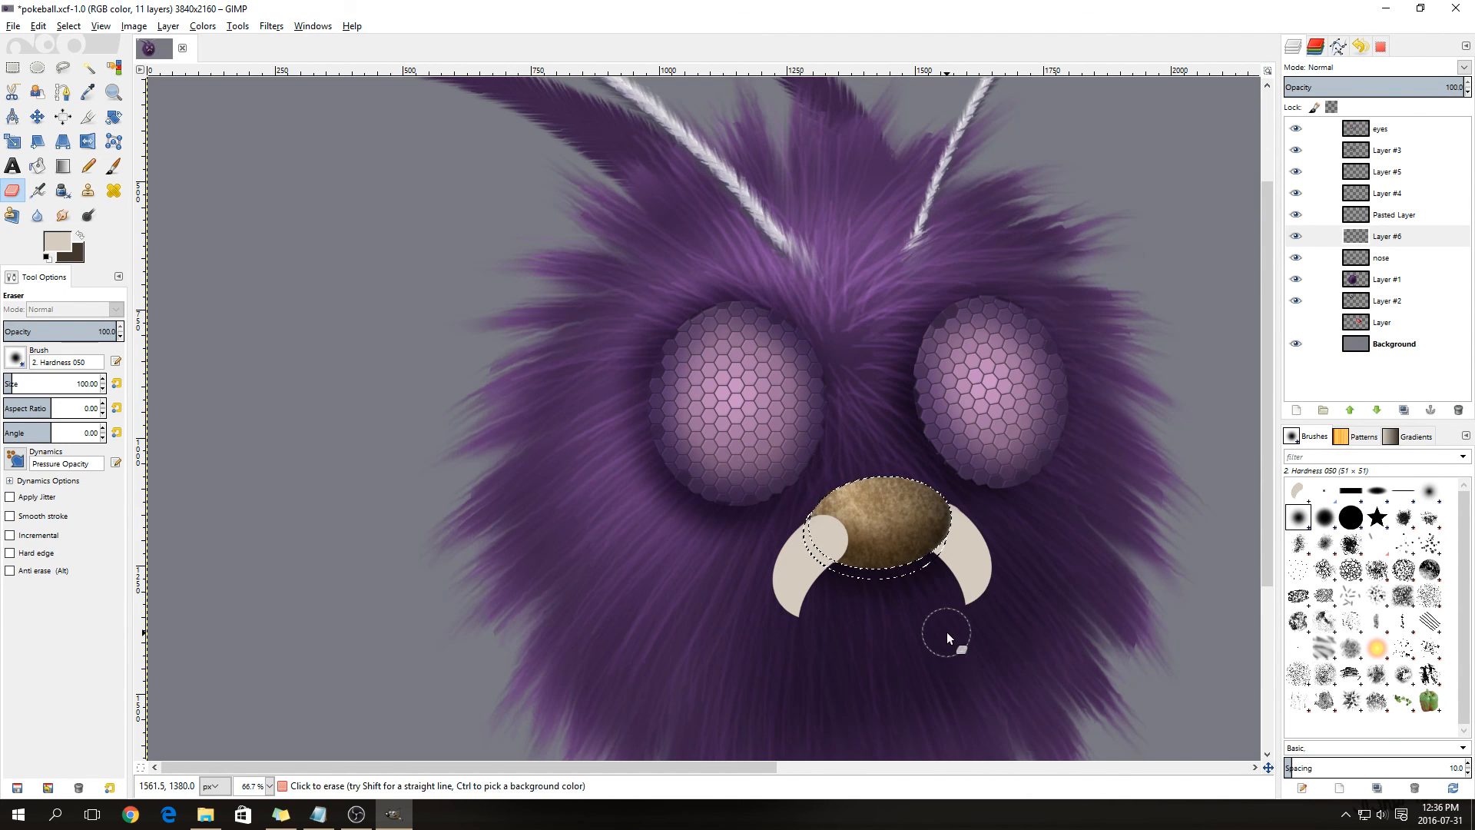
{"action": "key", "text": "ctrl+shift+a"}
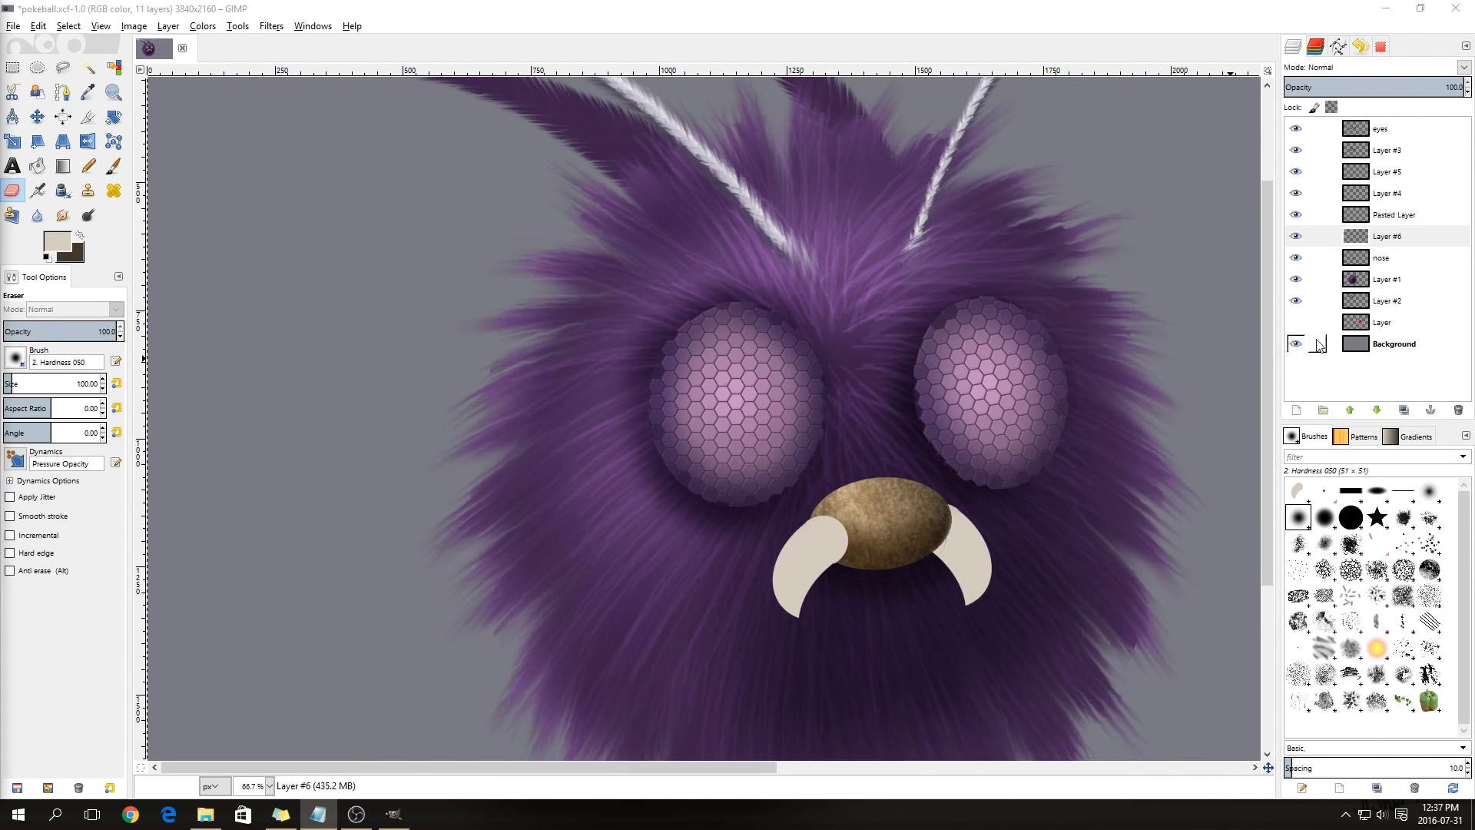
- Add a transparent layer above the mandible layer and set its blending mode to Multiply
{"action": "right_click", "coordinate": [1387, 240]}
{"action": "left_click", "coordinate": [1326, 270]}
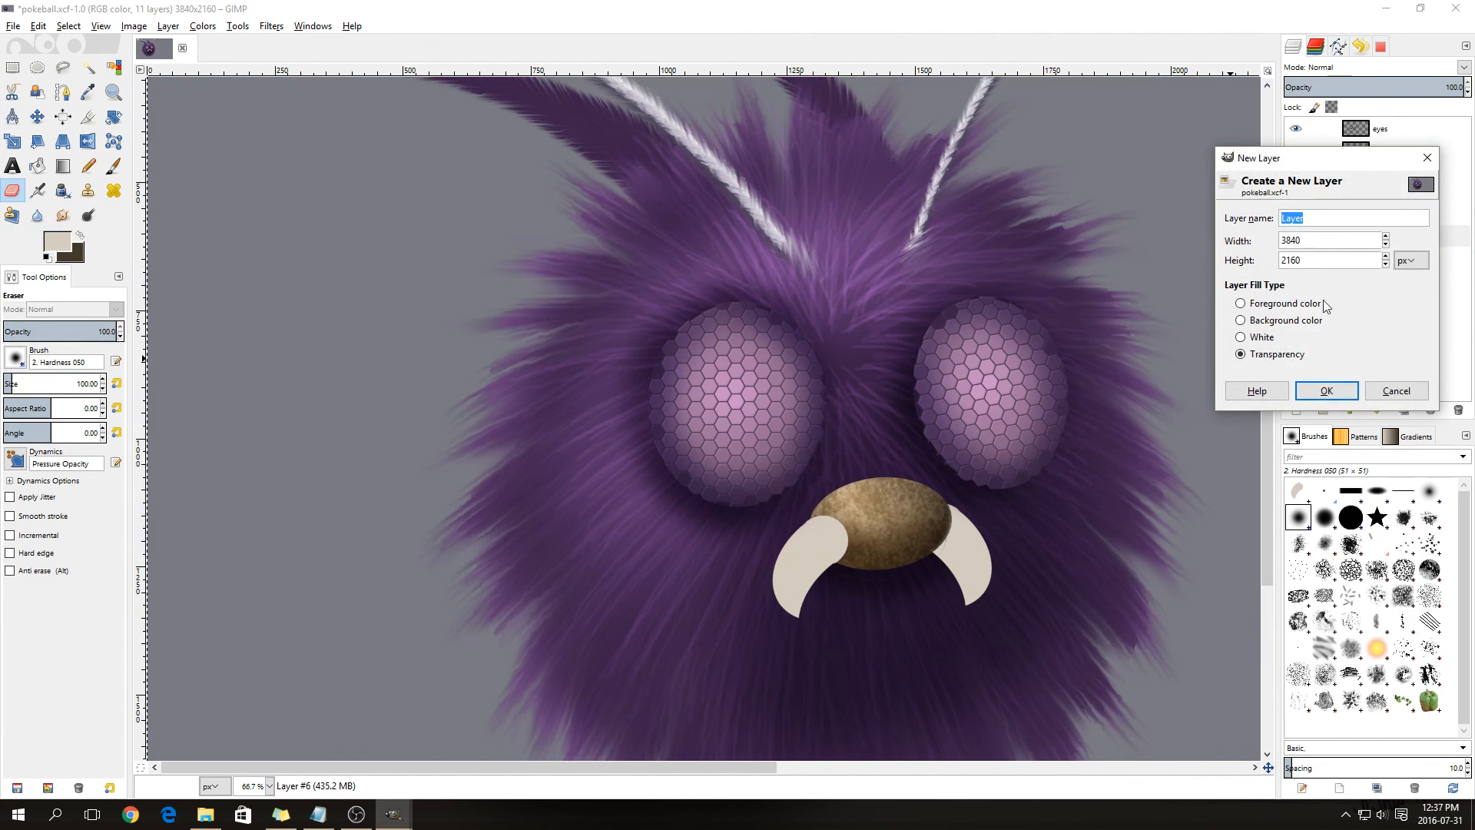
{"action": "left_click", "coordinate": [1326, 390]}
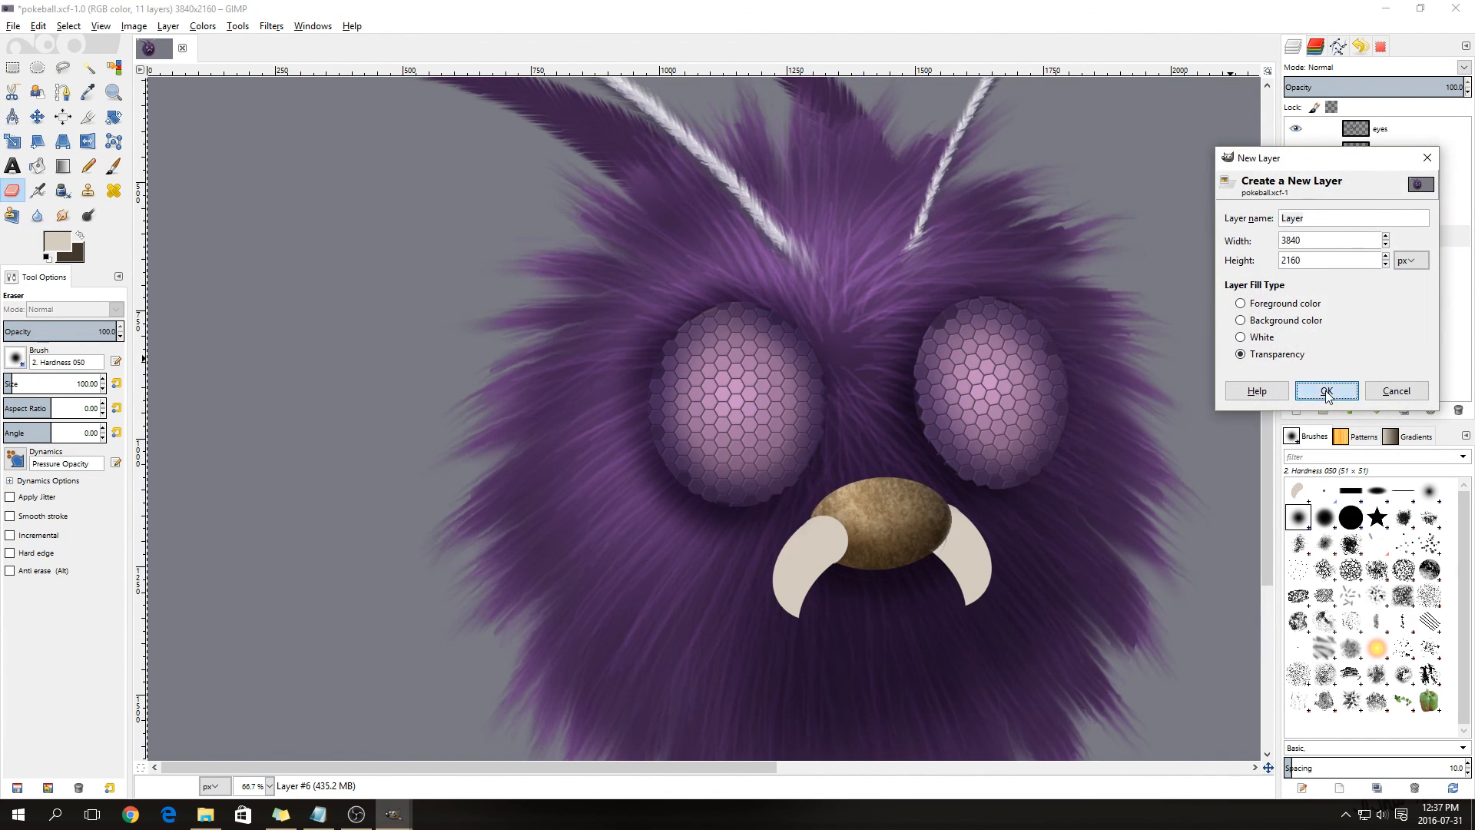
{"action": "left_click", "coordinate": [1346, 67]}
{"action": "left_click", "coordinate": [1346, 224]}
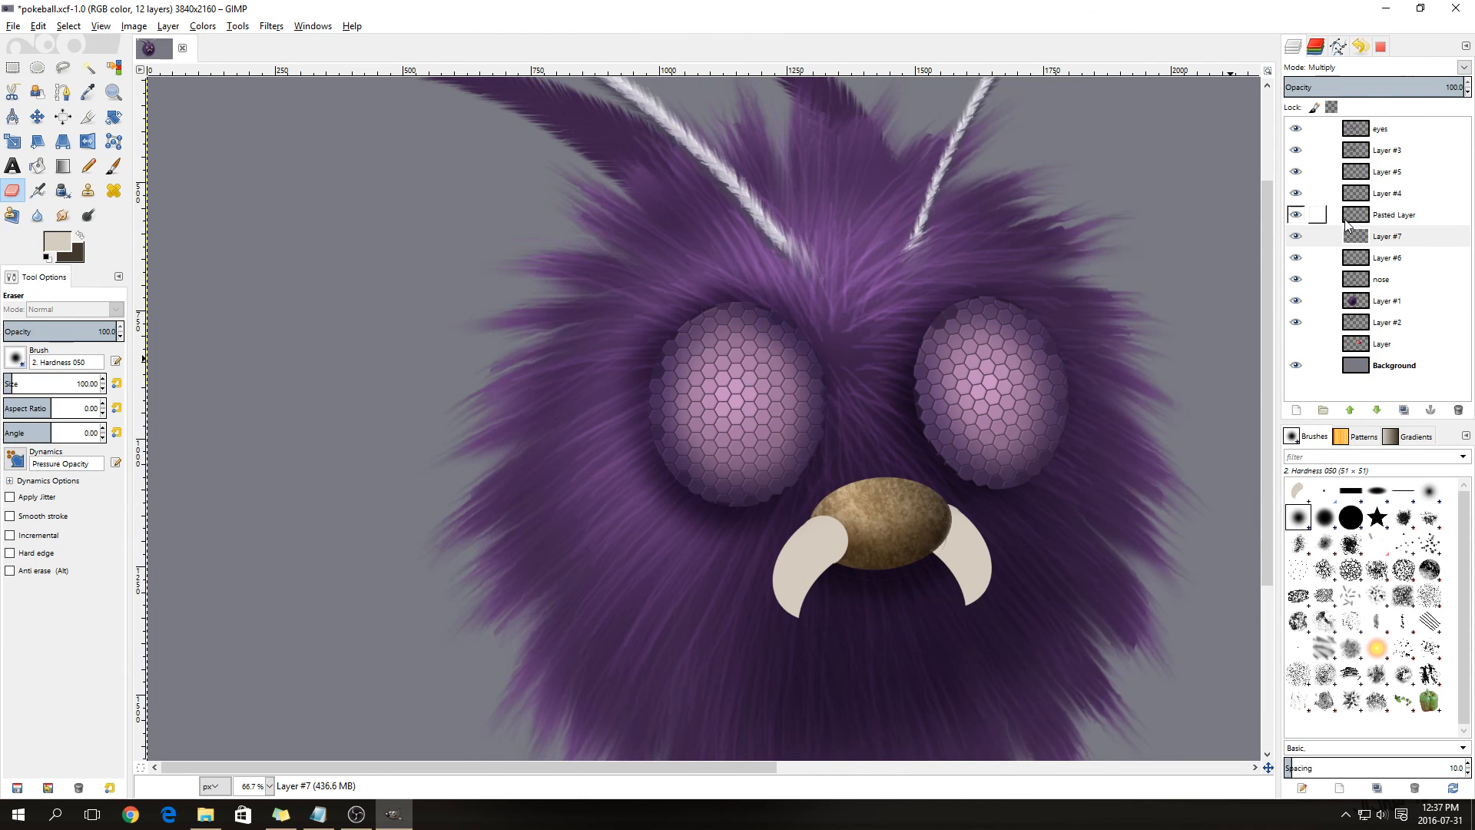
- Airbrush grey-brown (8f8980) shading along the inner edges of both mandibles on the Multiply layer
{"action": "left_click", "coordinate": [58, 244]}
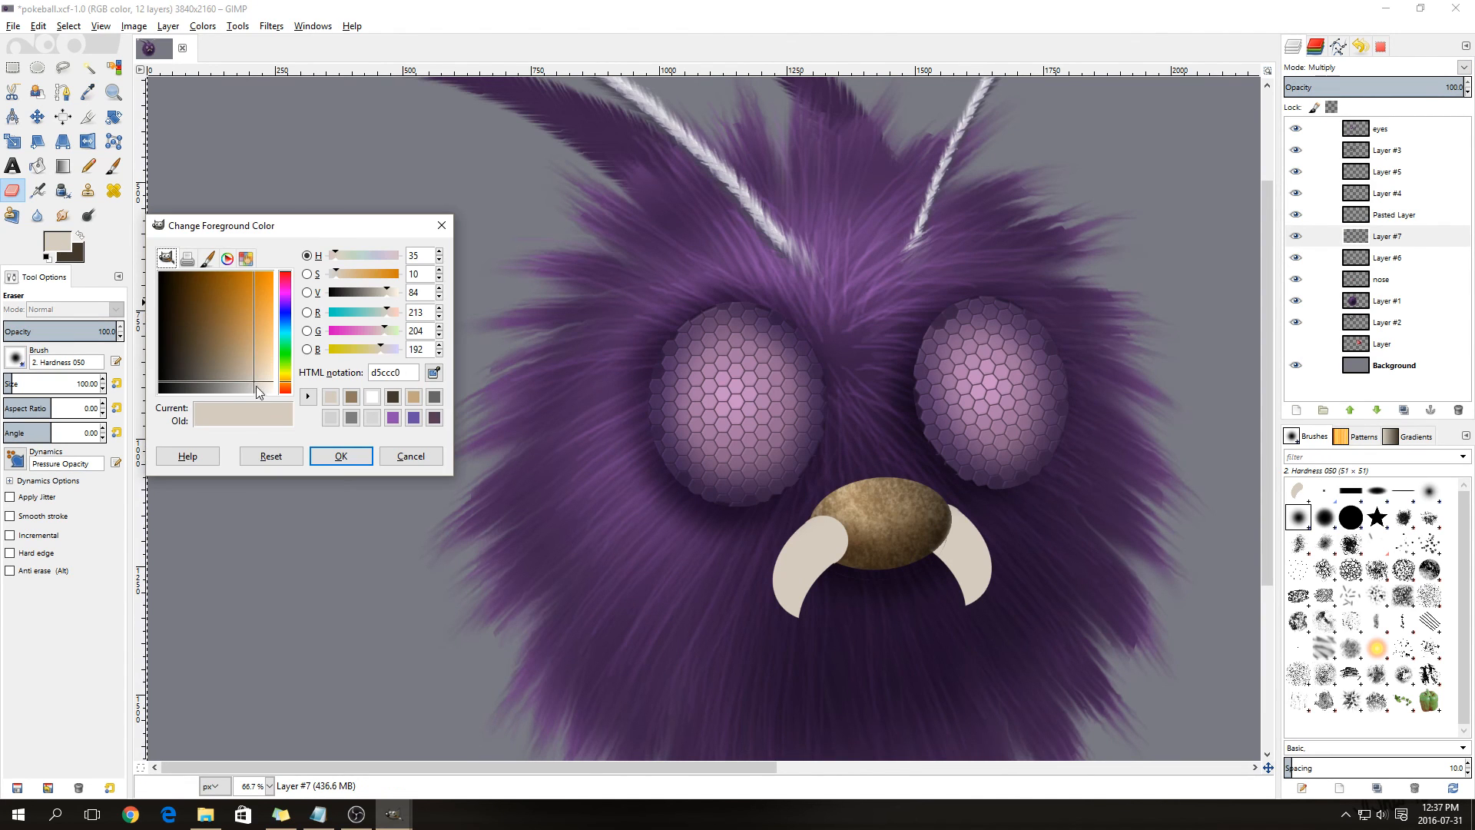
{"action": "left_click", "coordinate": [224, 381]}
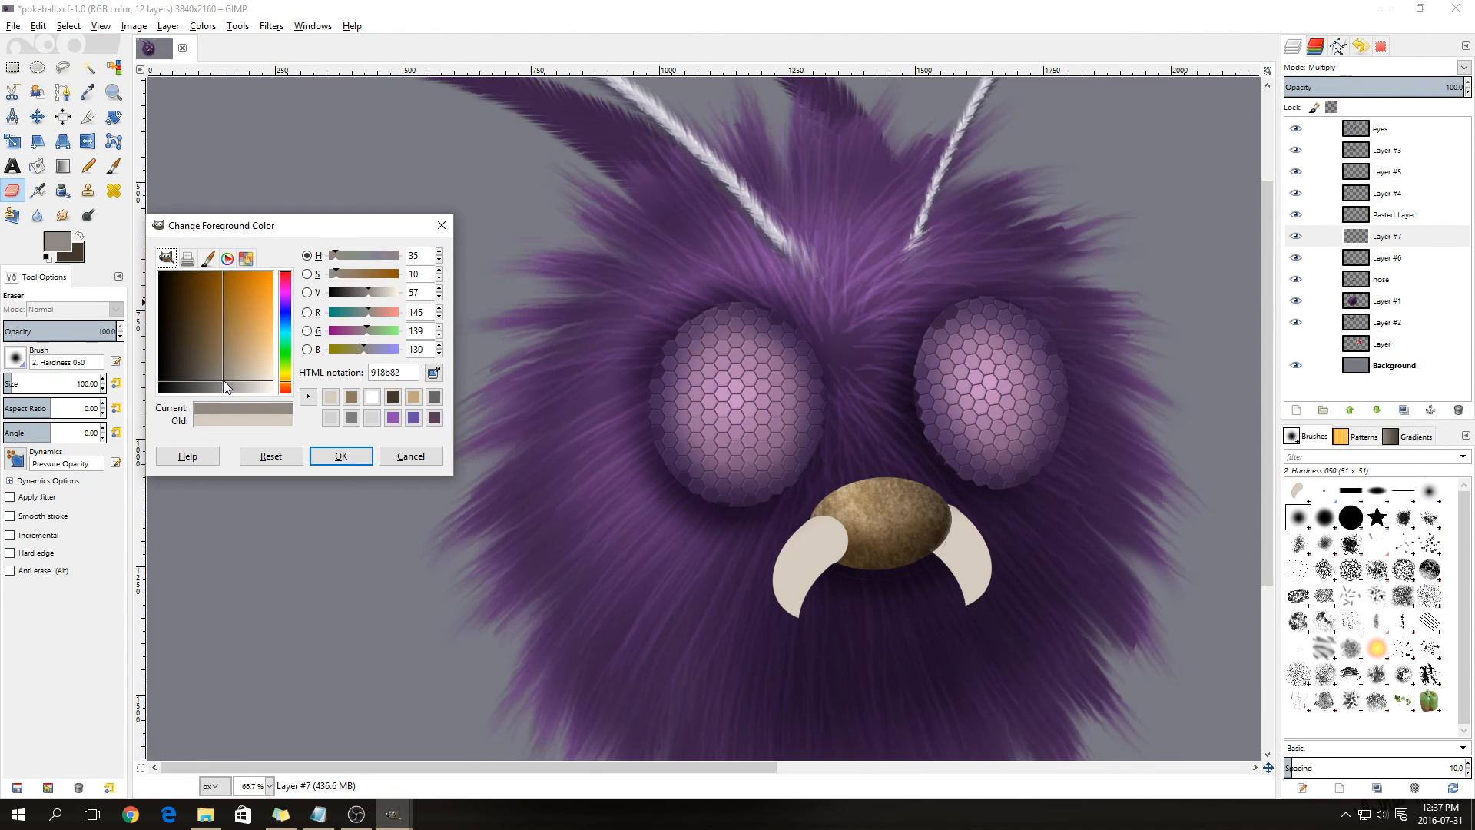
{"action": "left_click", "coordinate": [340, 456]}
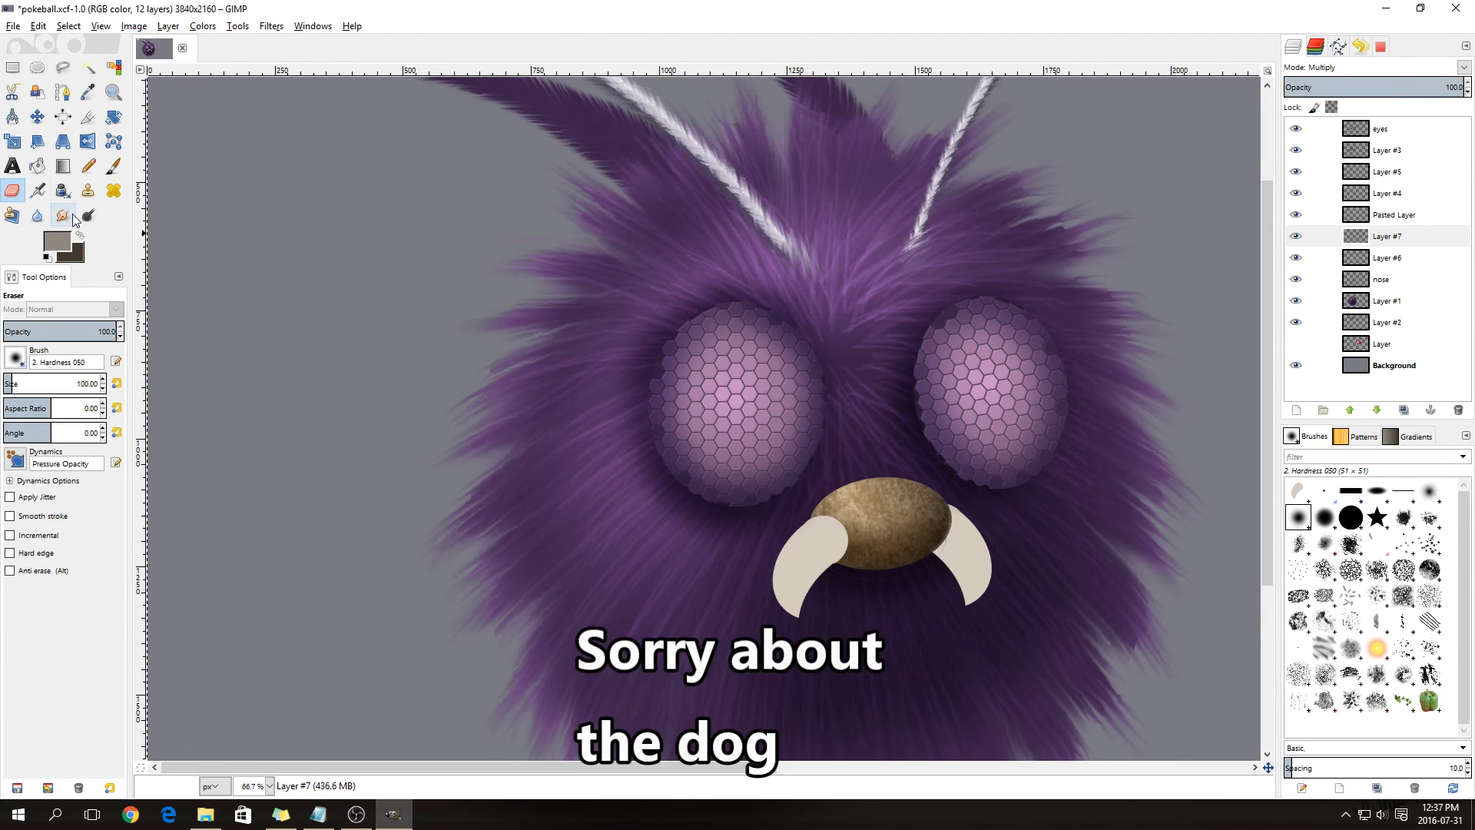
{"action": "left_click", "coordinate": [37, 191]}
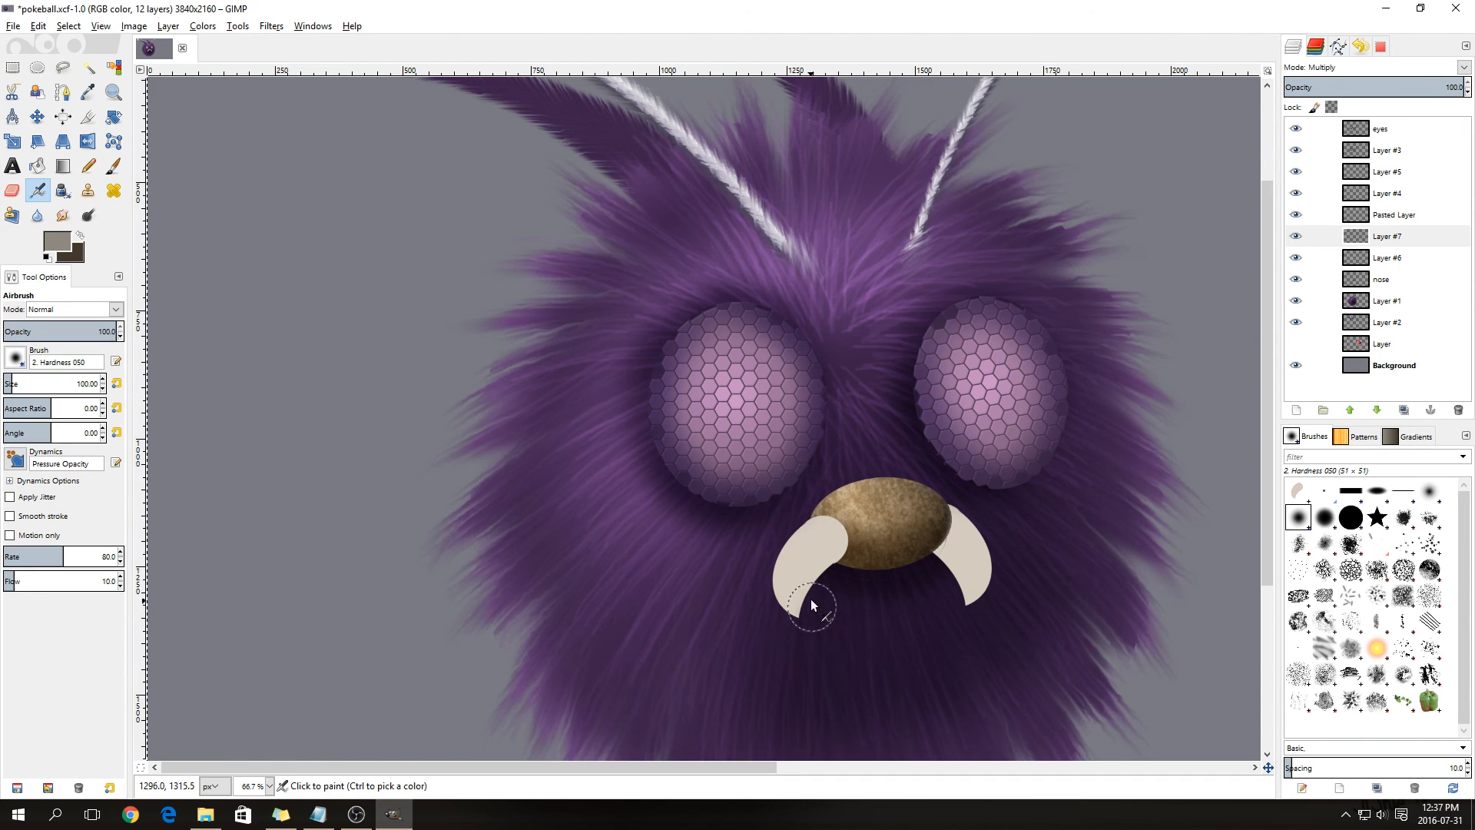
{"action": "left_click_drag", "start_coordinate": [814, 579], "coordinate": [798, 623]}
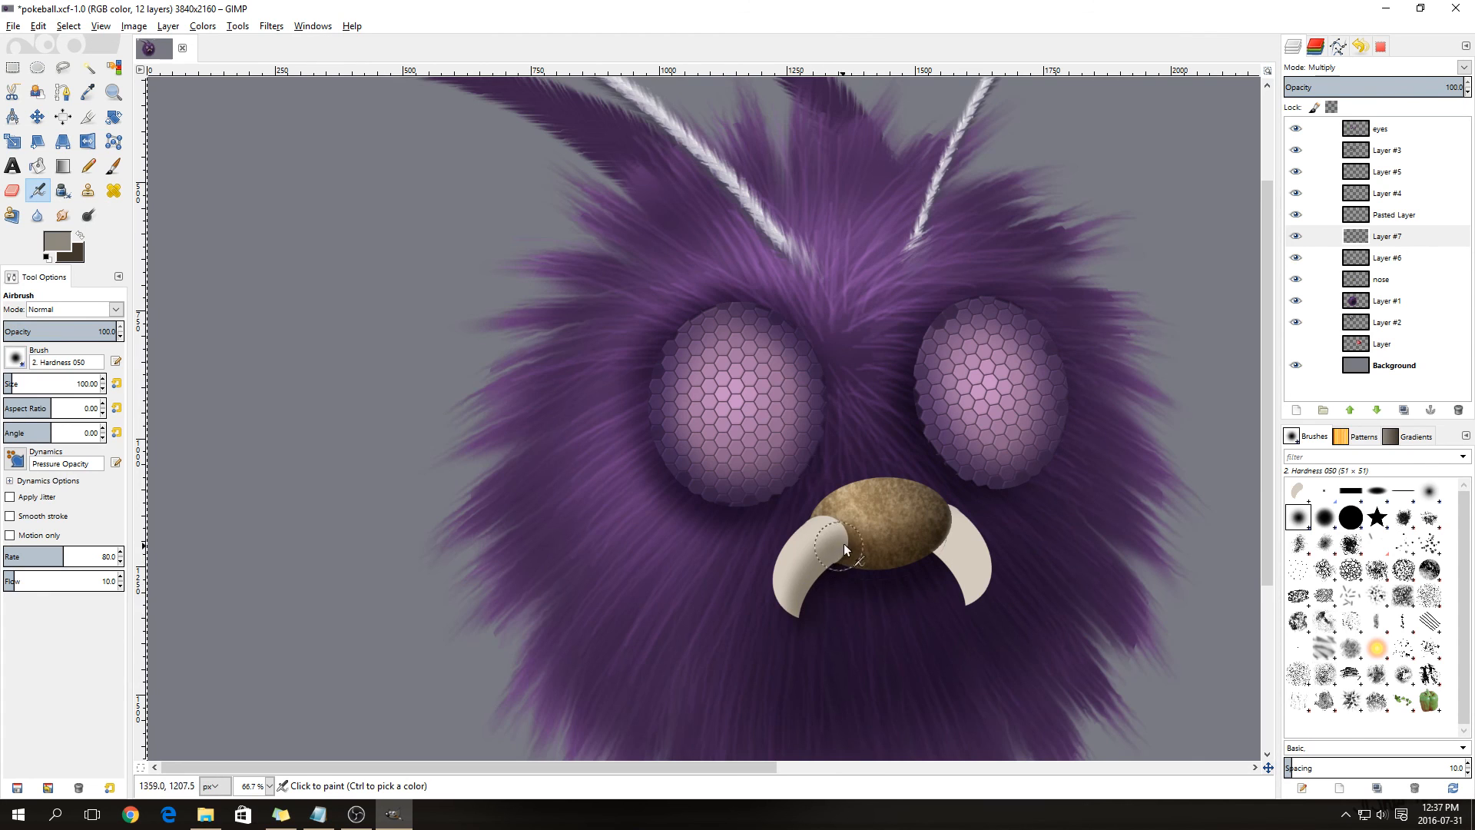
{"action": "mouse_move", "coordinate": [816, 573]}
{"action": "left_mouse_down"}
{"action": "mouse_move", "coordinate": [845, 550]}
{"action": "mouse_move", "coordinate": [946, 592]}
{"action": "mouse_move", "coordinate": [932, 543]}
{"action": "mouse_move", "coordinate": [963, 603]}
{"action": "mouse_move", "coordinate": [933, 535]}
{"action": "left_mouse_up"}
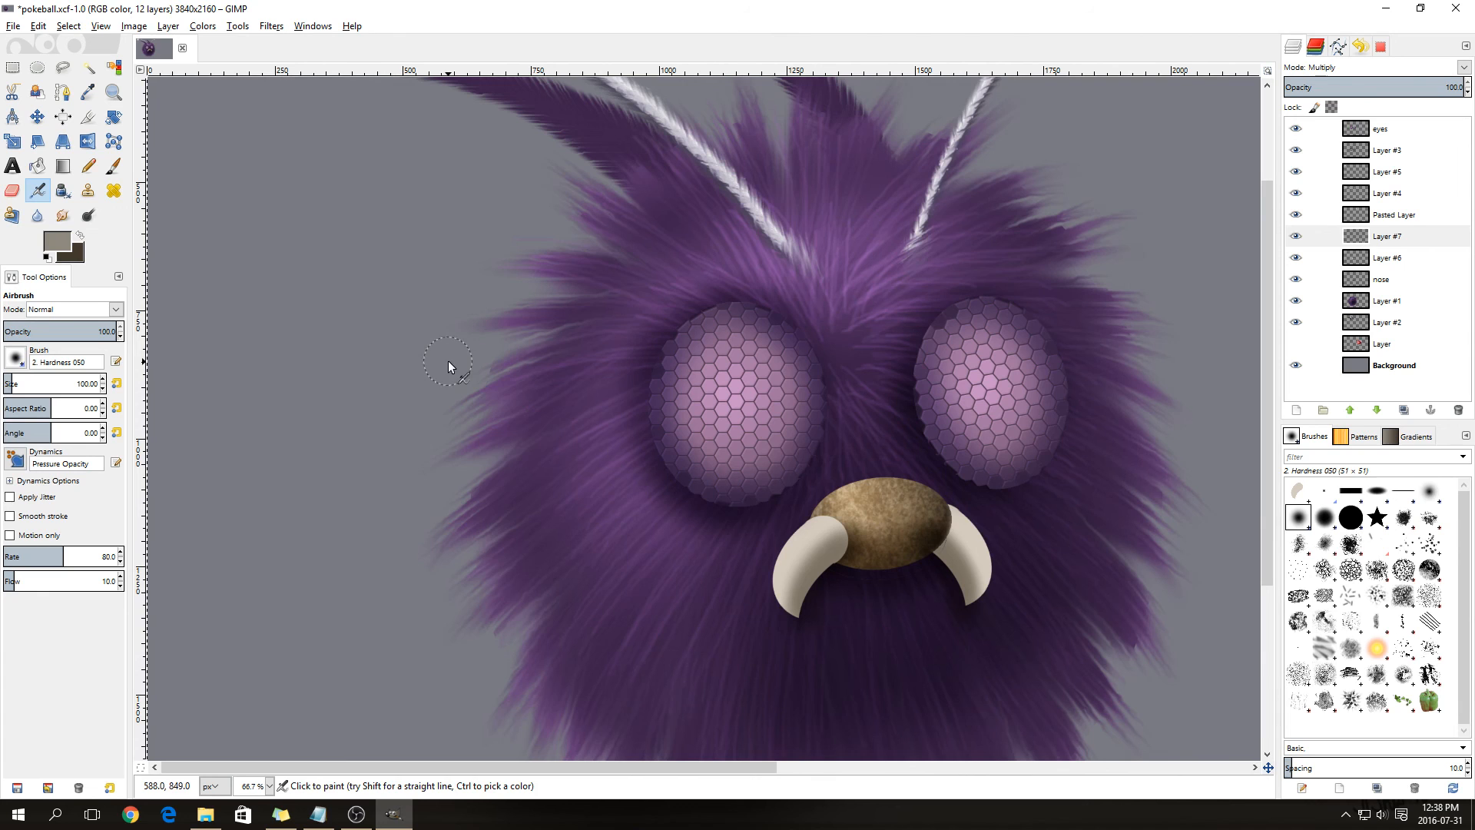
- Deepen the mandible shading near the nose with dark grey-brown (504c47), and merge the shading layer down into the mandible layer
{"action": "left_click", "coordinate": [62, 244]}
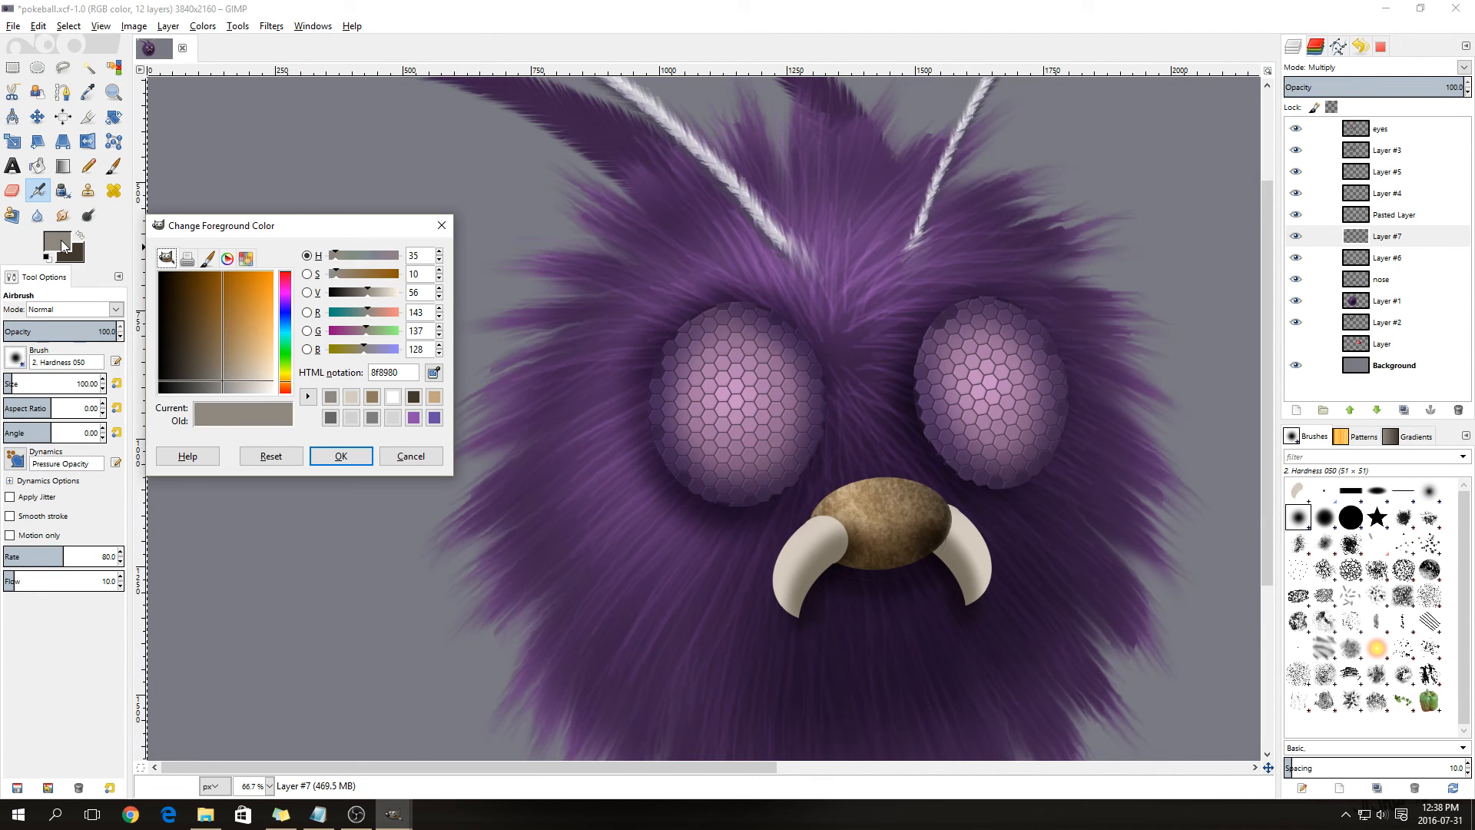
{"action": "left_click", "coordinate": [198, 381]}
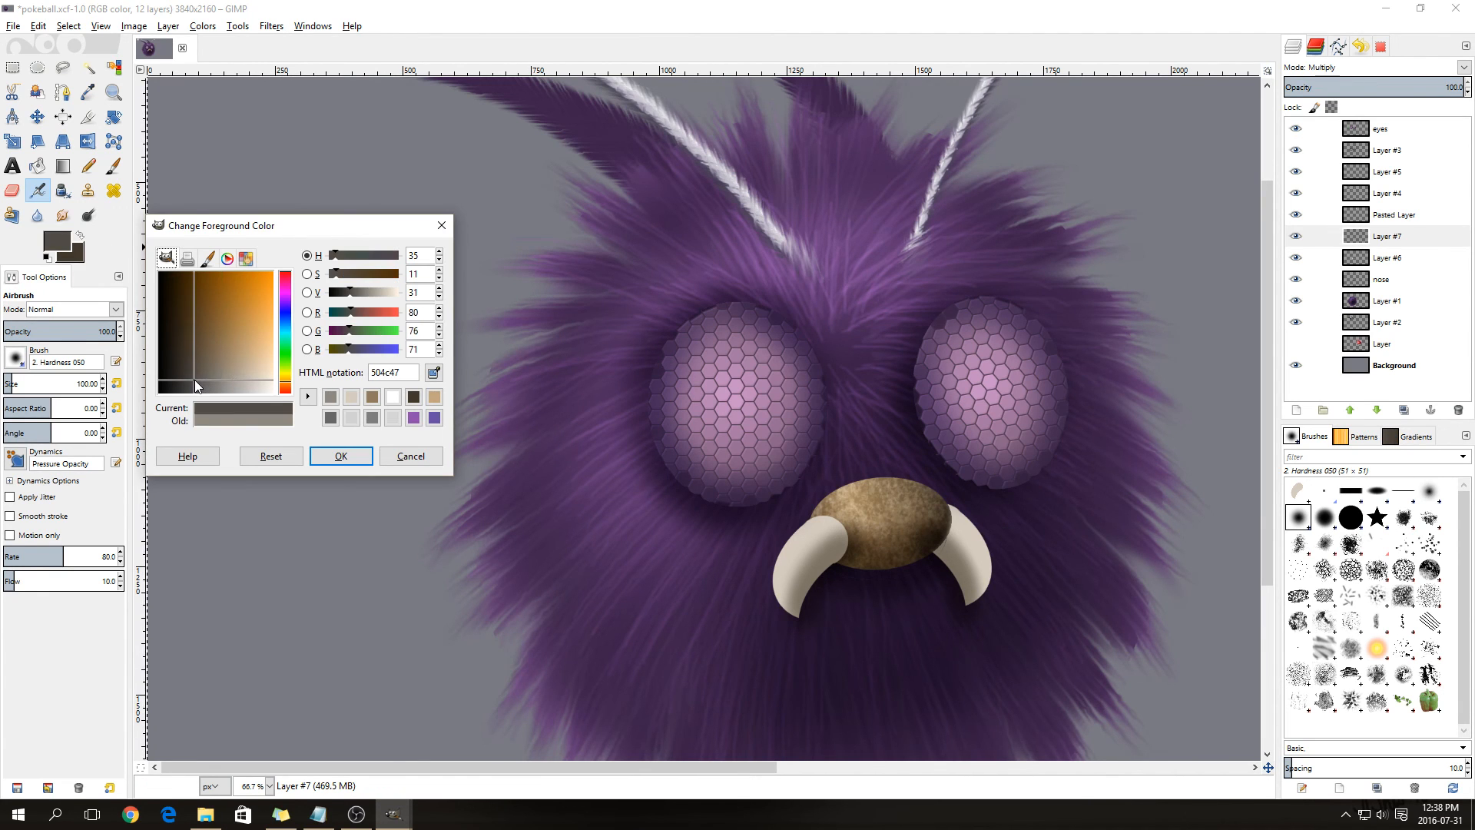
{"action": "left_click", "coordinate": [340, 455]}
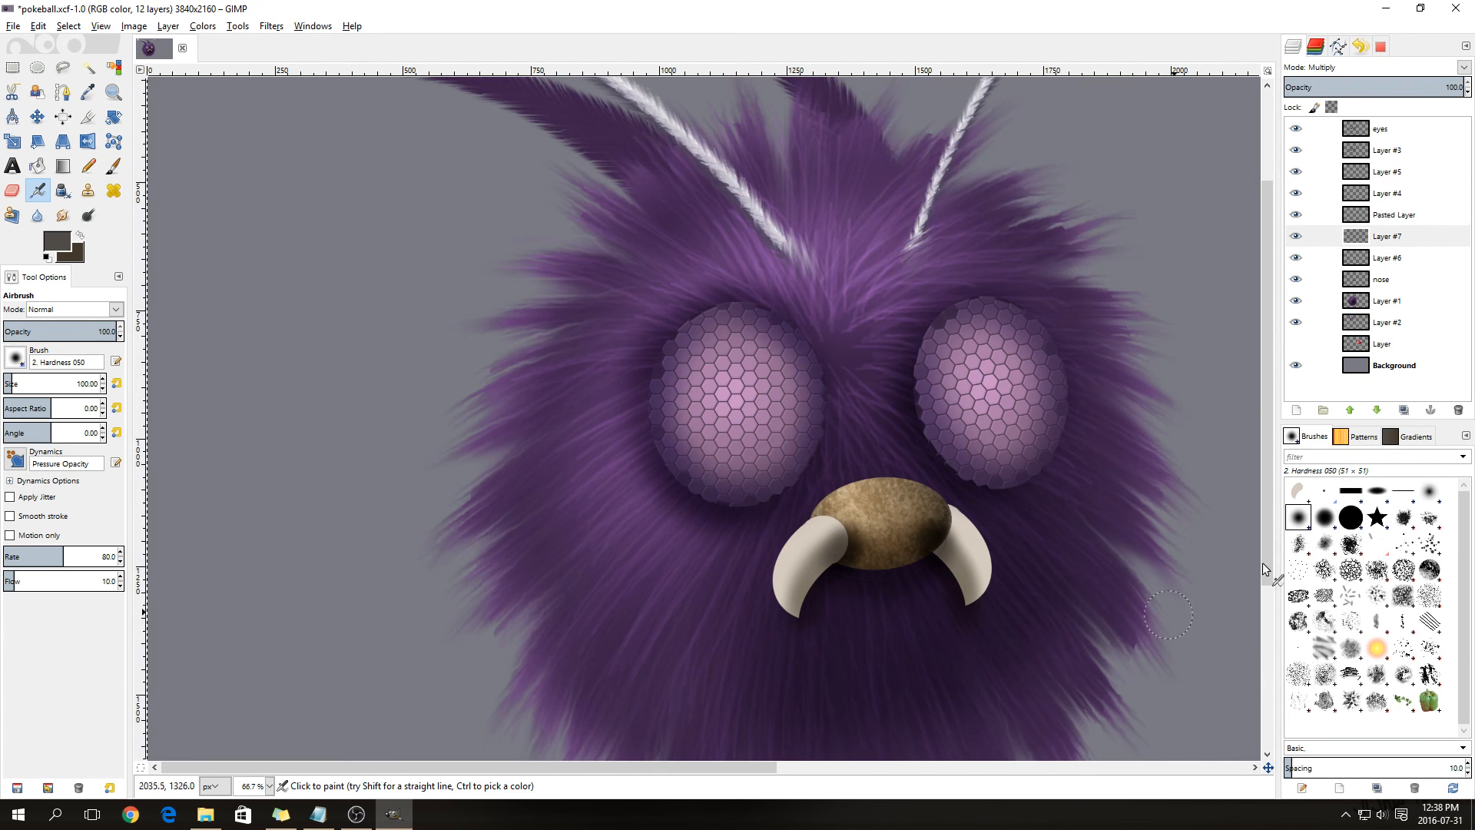
{"action": "right_click", "coordinate": [1389, 240]}
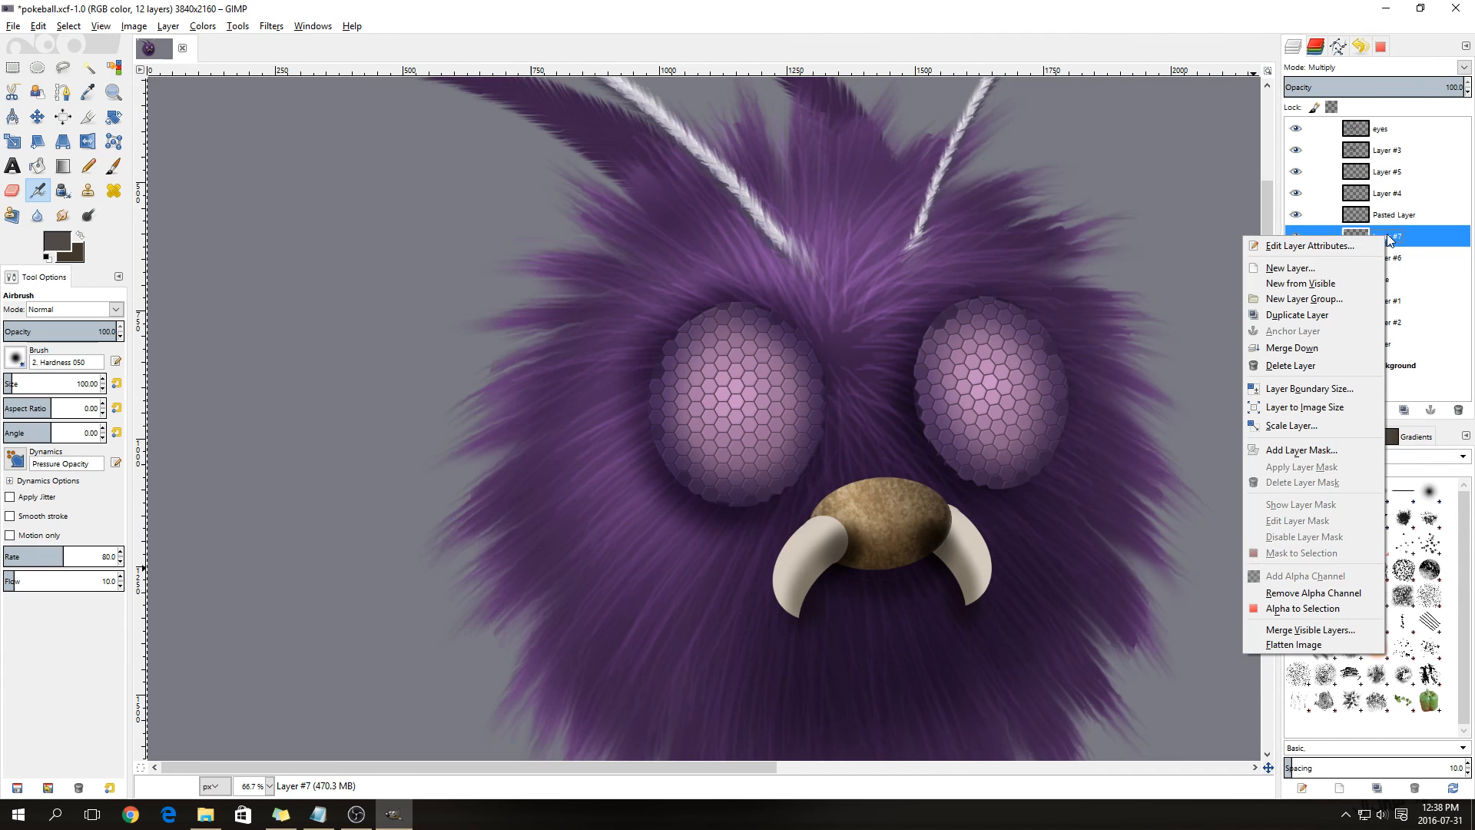
{"action": "left_click", "coordinate": [1311, 349]}
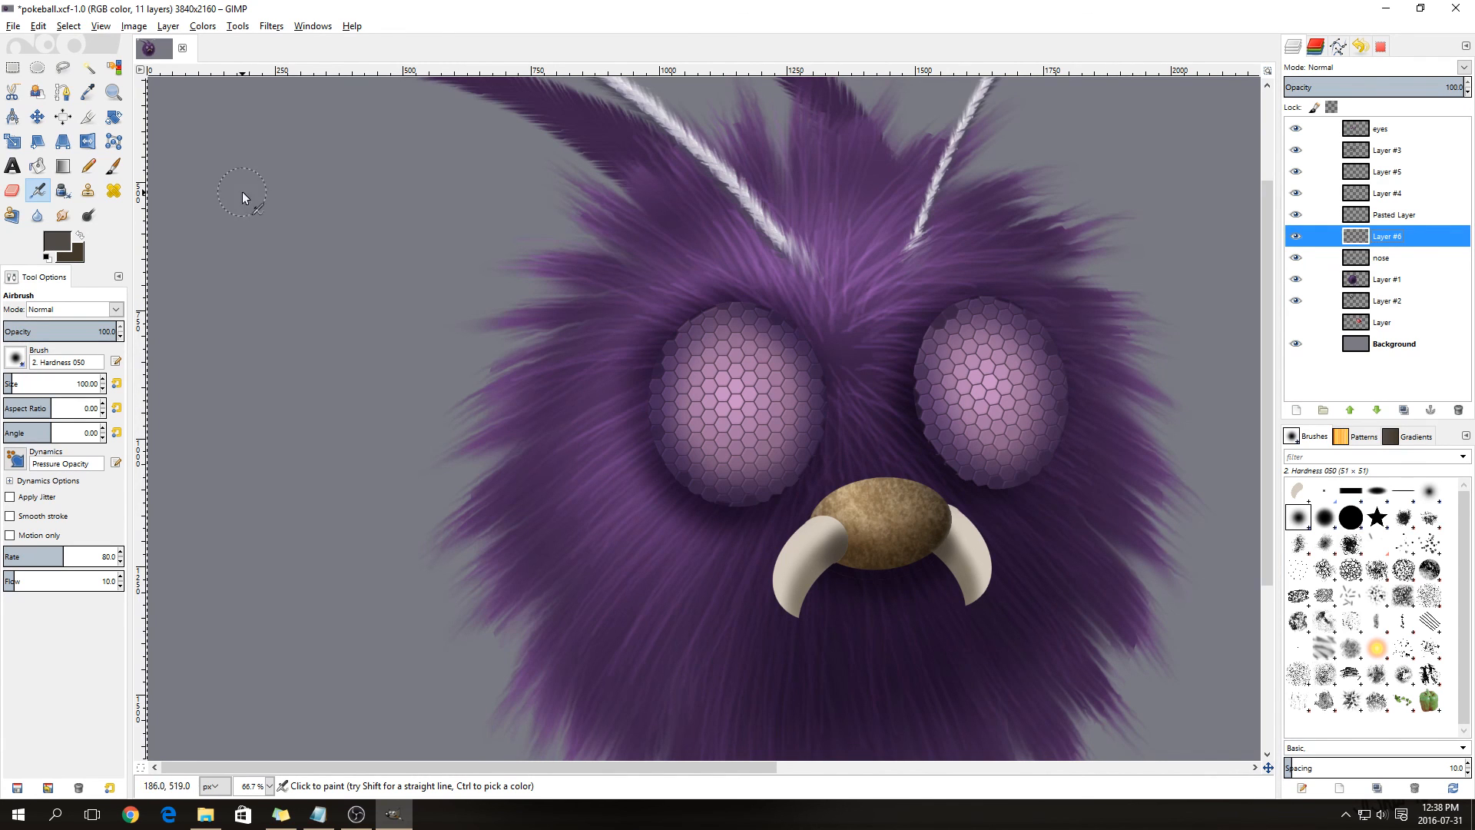
- Round off the sharp tips of both mandibles with a size 50 eraser
{"action": "left_click", "coordinate": [12, 190]}
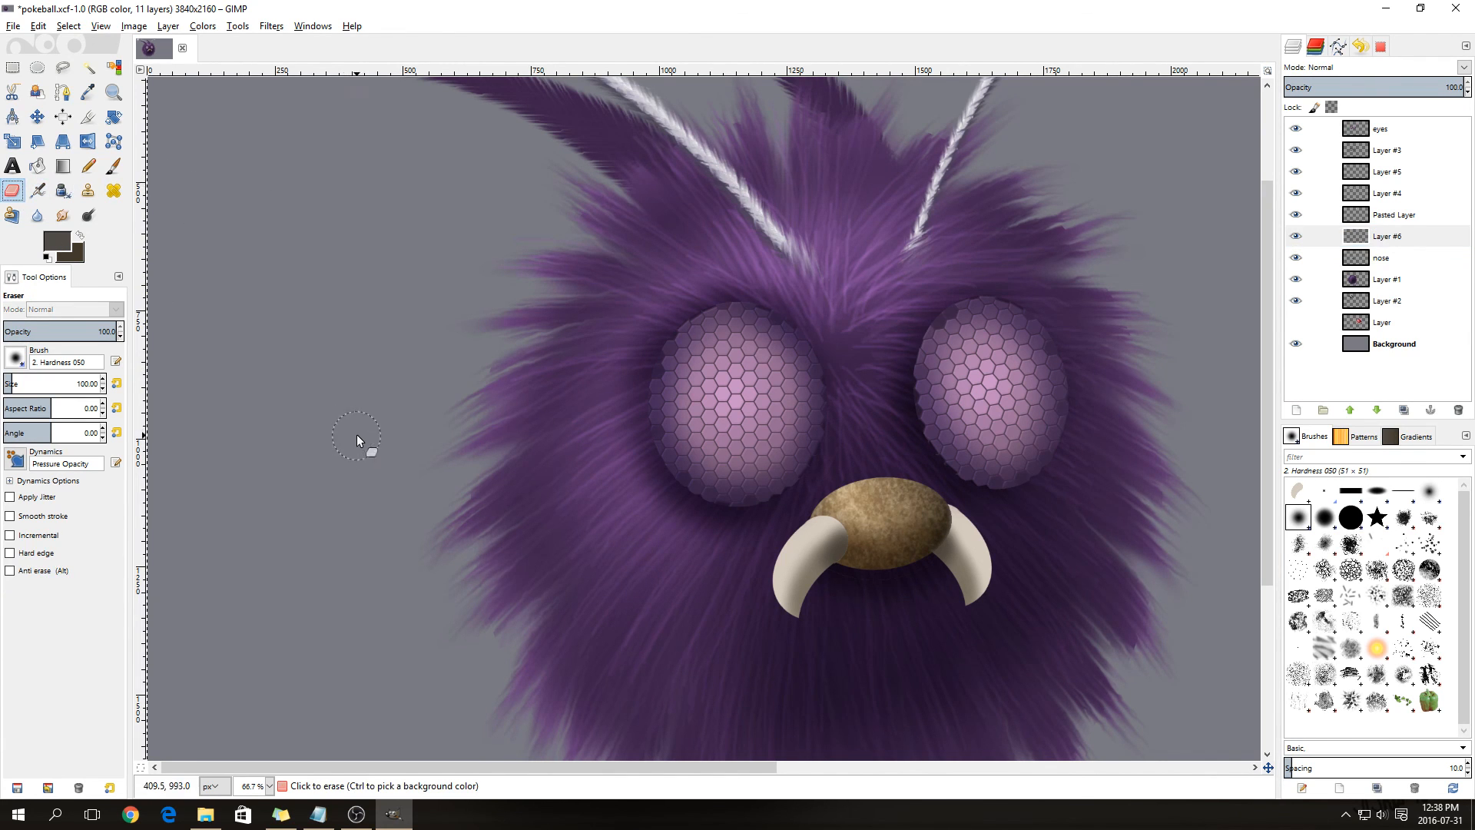
{"action": "double_click", "coordinate": [89, 383]}
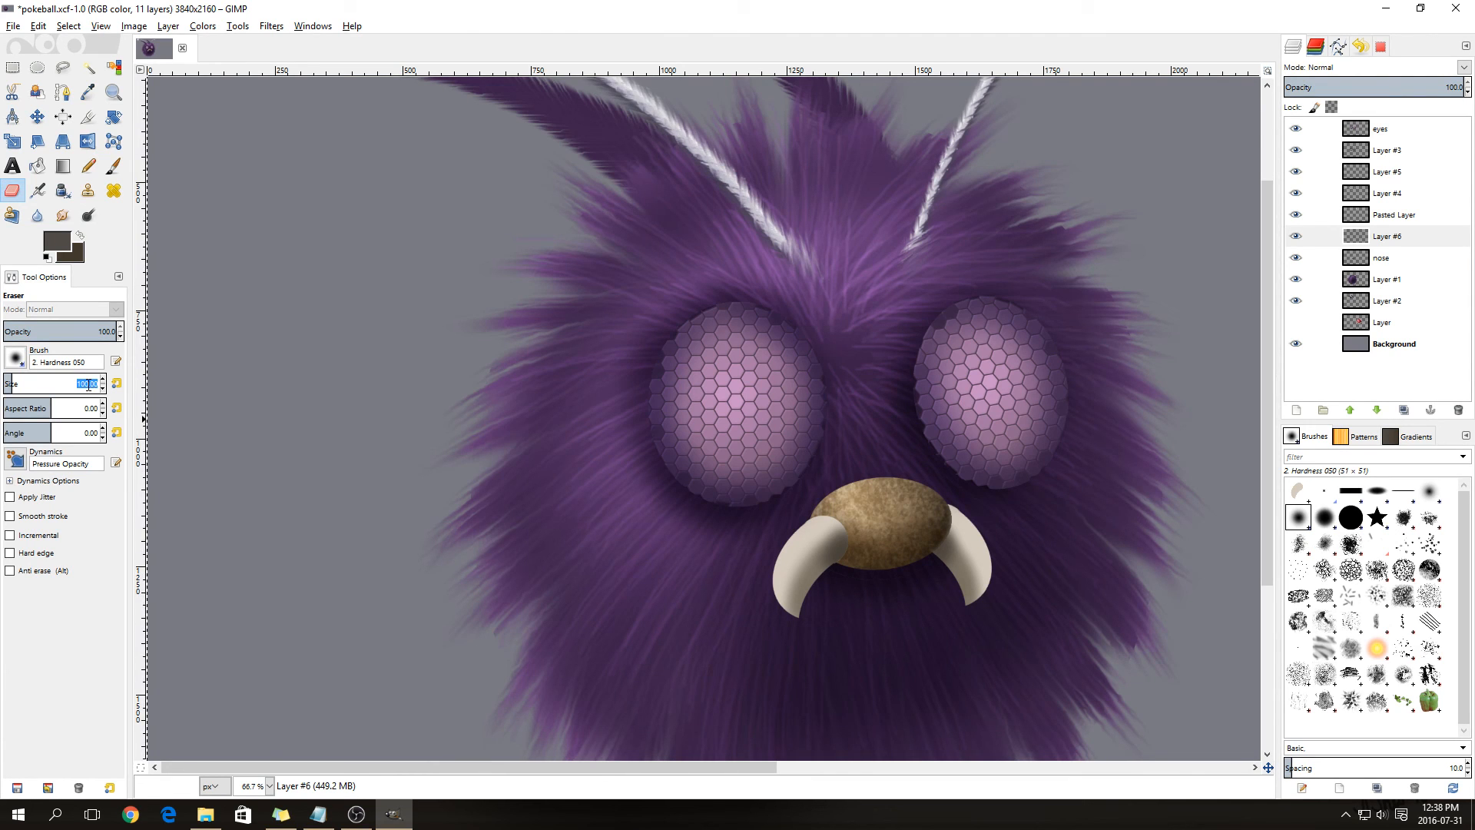
{"action": "type", "text": "50"}
{"action": "key", "text": "Return"}
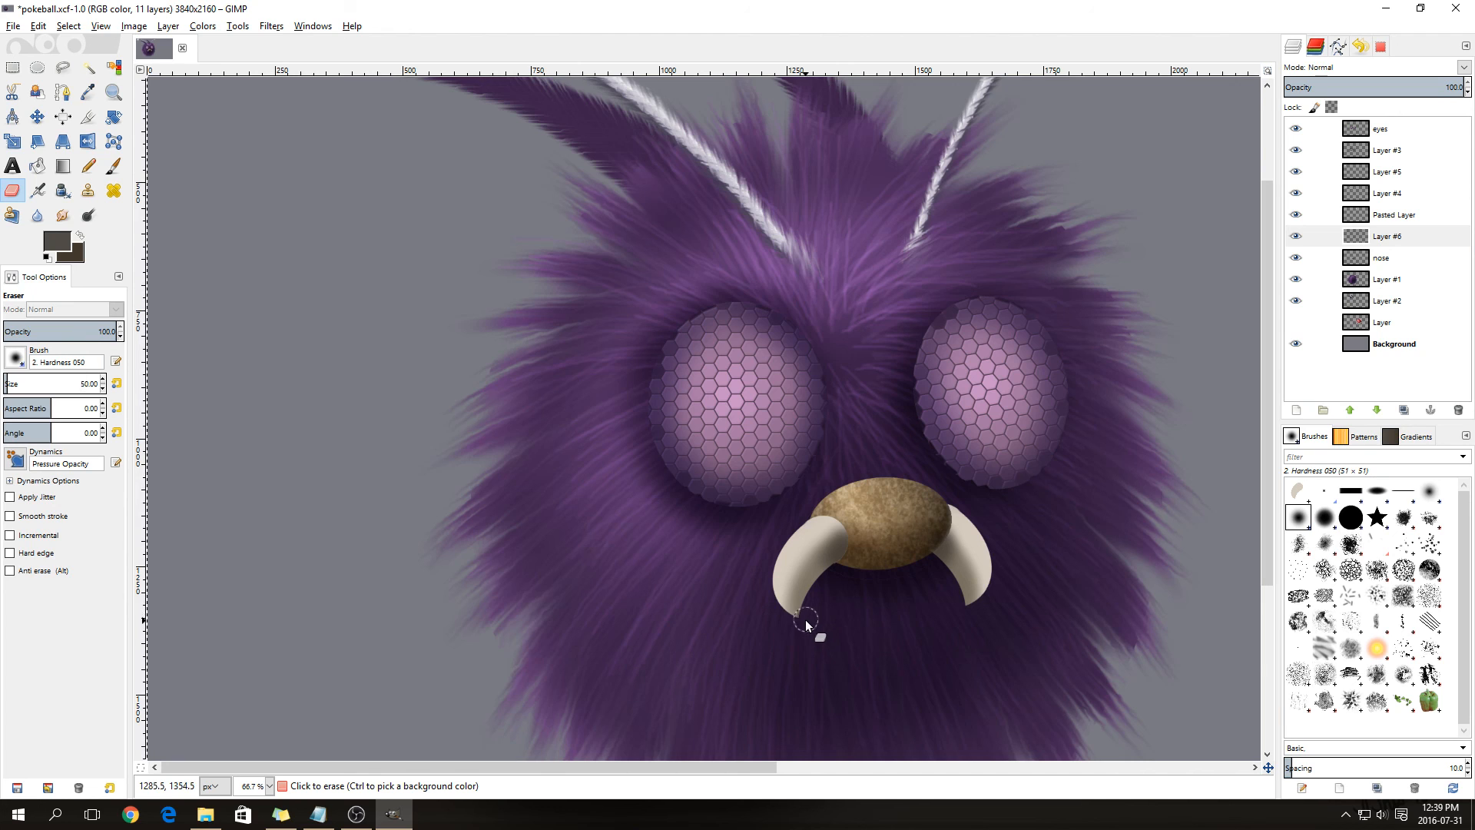
{"action": "left_click_drag", "start_coordinate": [790, 619], "coordinate": [807, 617]}
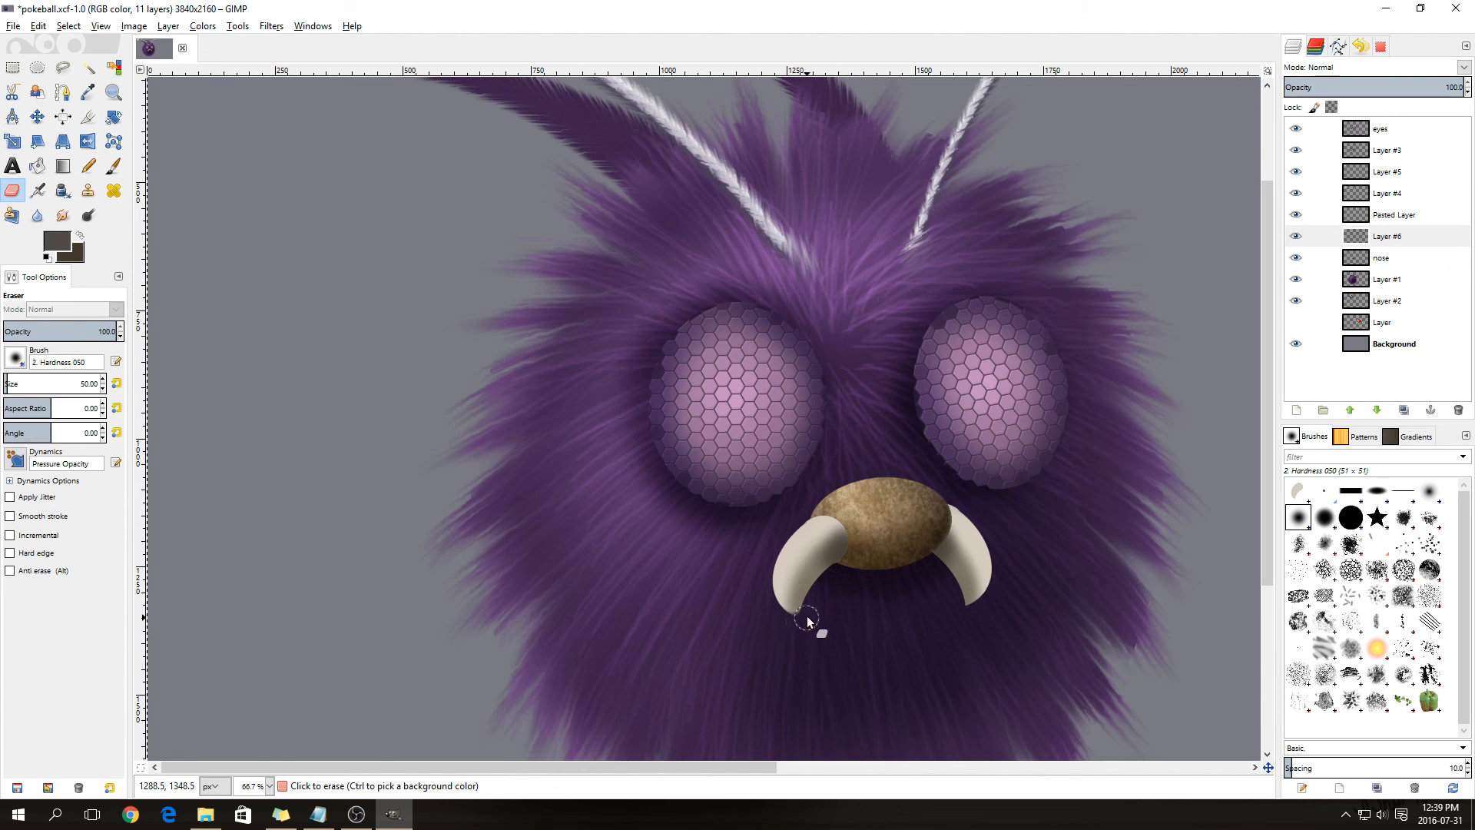
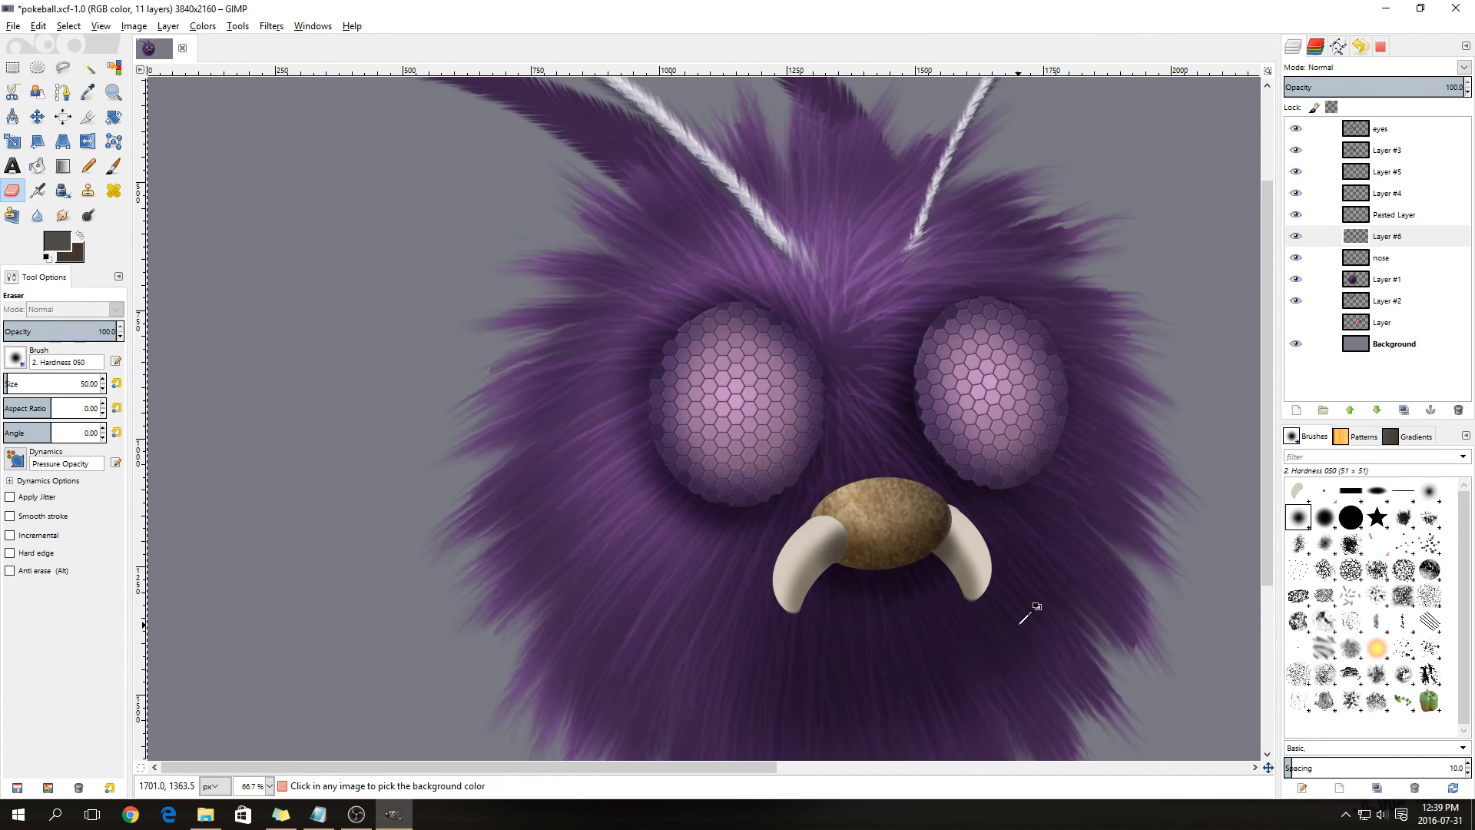
- Add a transparent layer directly above the nose layer, beneath the mandibles
{"action": "scroll", "coordinate": [1037, 636], "scroll_direction": "down", "scroll_amount": 1, "text": "ctrl"}
{"action": "scroll", "coordinate": [1052, 602], "scroll_direction": "down", "scroll_amount": 3}
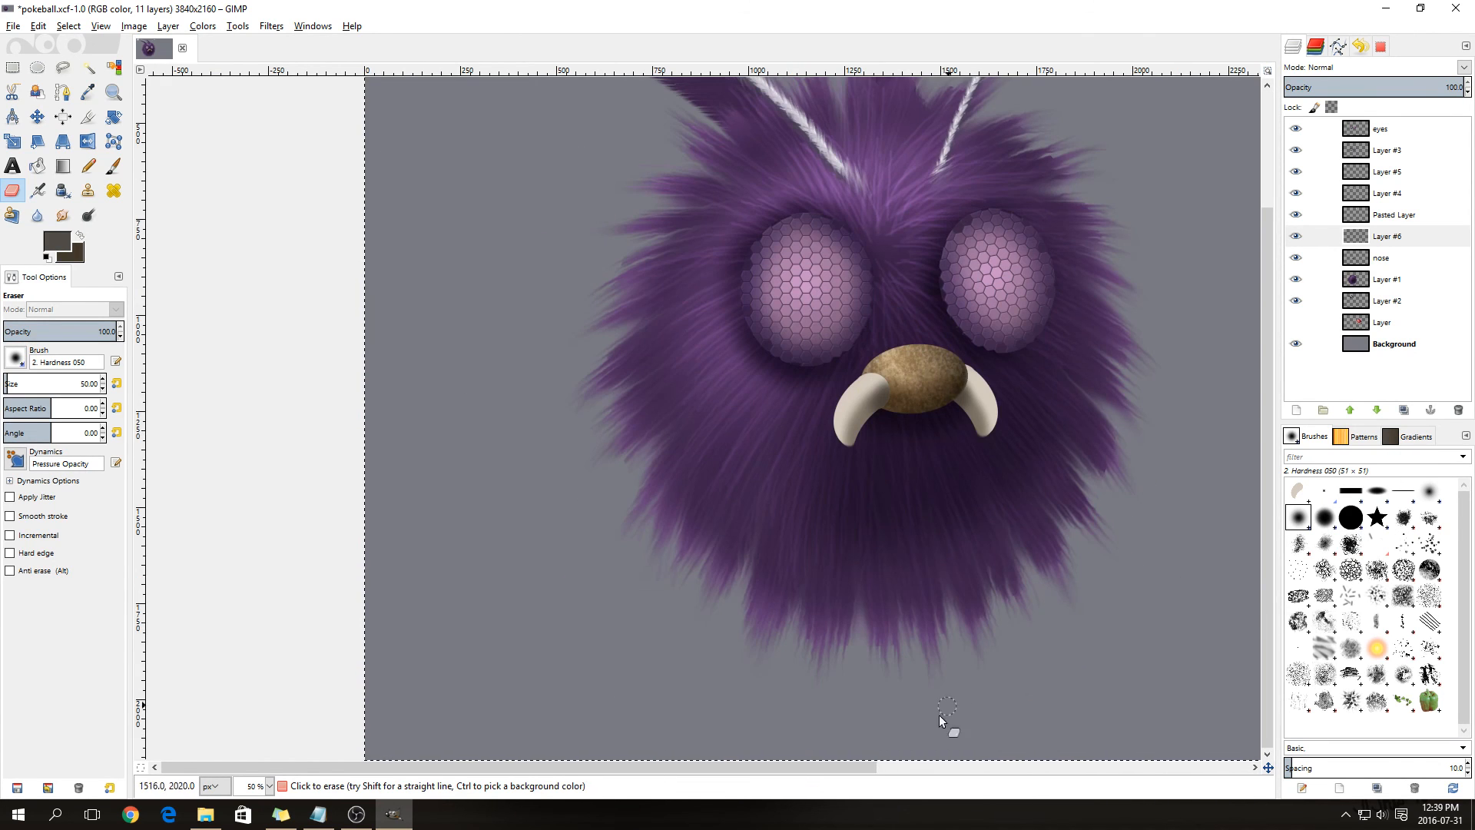
{"action": "left_click_drag", "start_coordinate": [865, 765], "coordinate": [998, 765]}
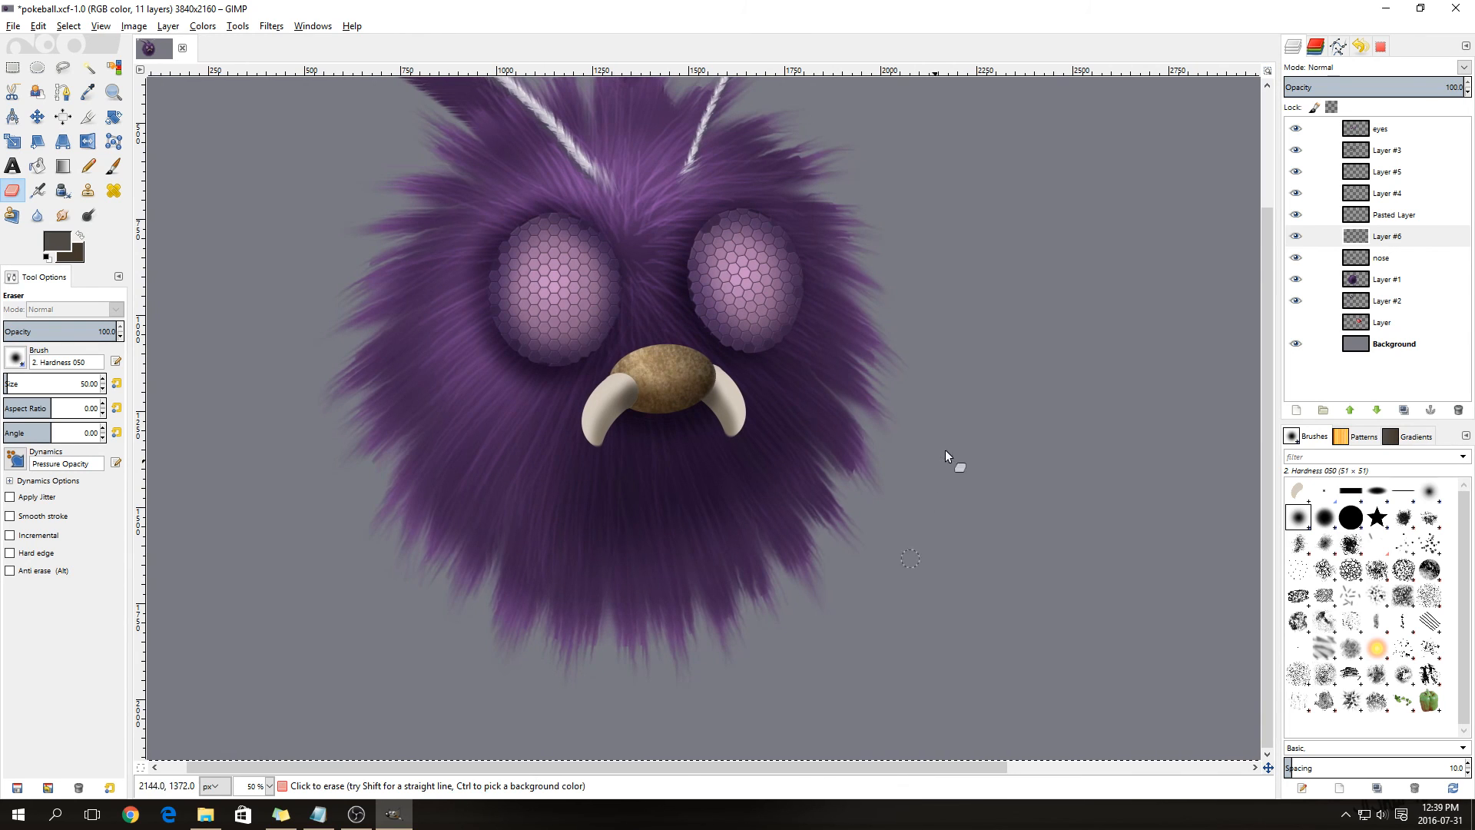
{"action": "left_click", "coordinate": [1380, 261]}
{"action": "right_click", "coordinate": [1381, 261]}
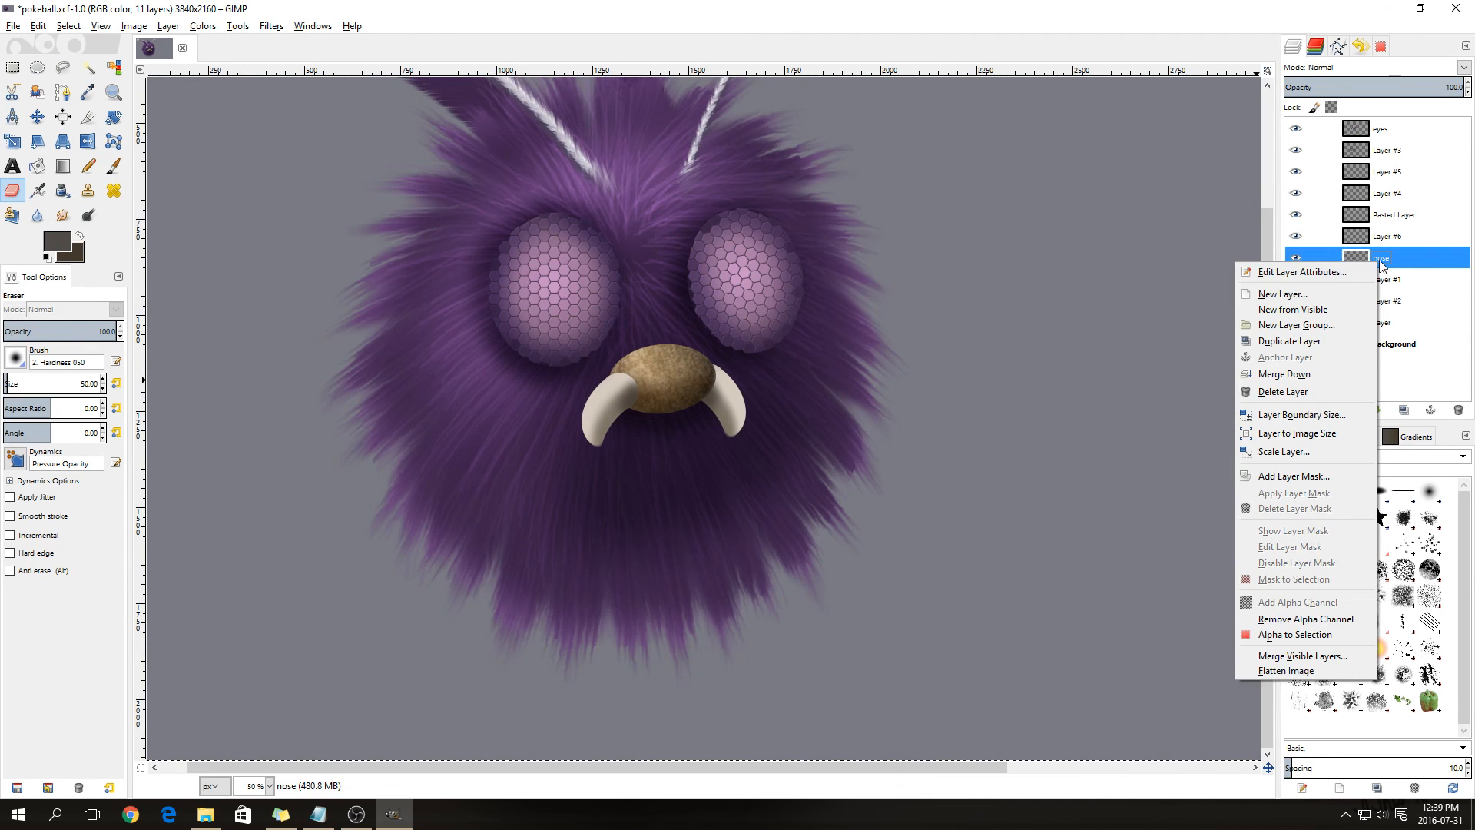
{"action": "left_click", "coordinate": [1329, 294]}
{"action": "left_click", "coordinate": [1320, 419]}
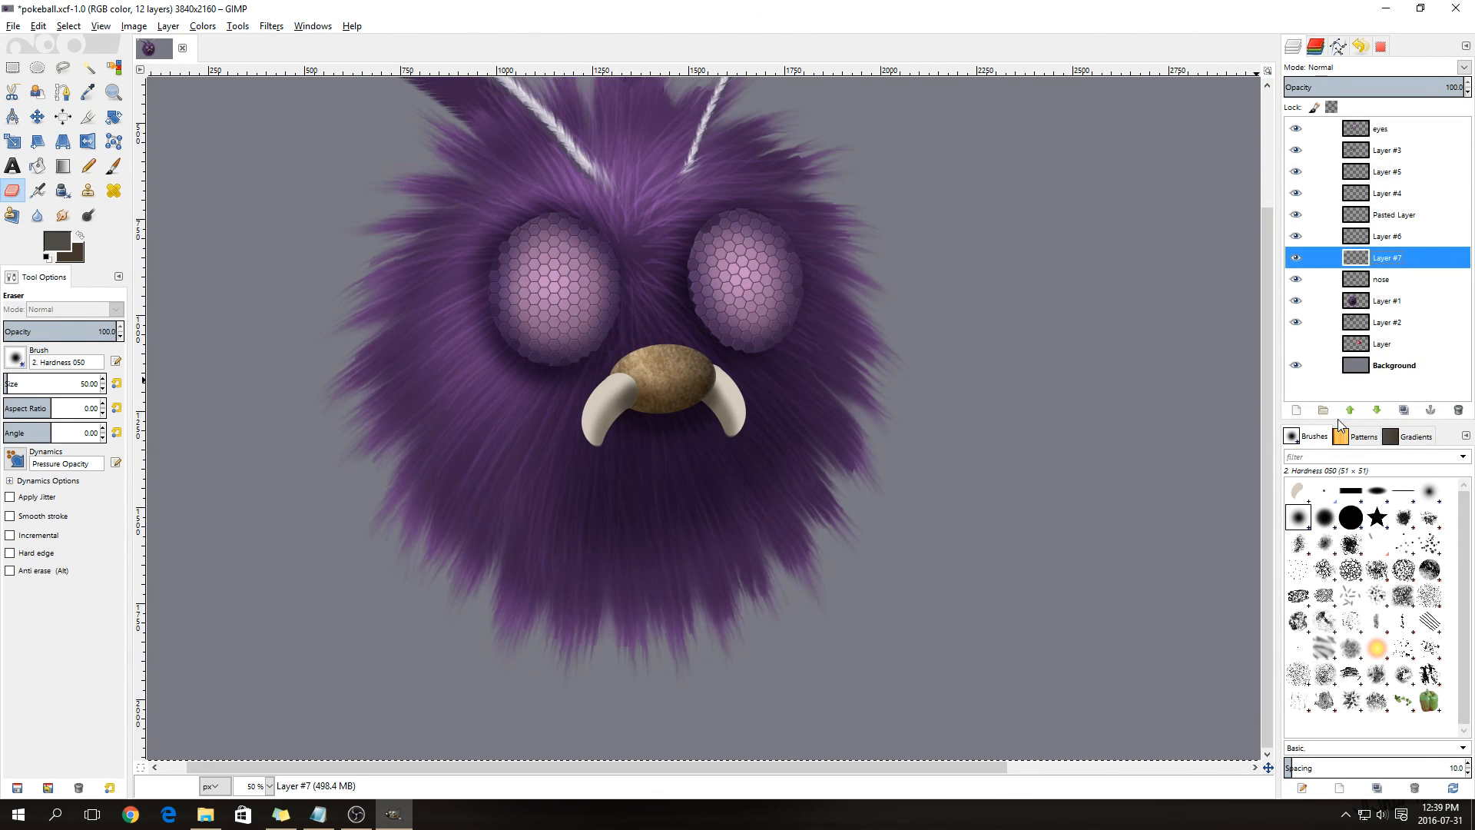
- Airbrush the nose's lower and left edges at size 100 in its sampled tan on the Multiply layer, and merge it into the nose layer
{"action": "left_click", "coordinate": [1343, 69]}
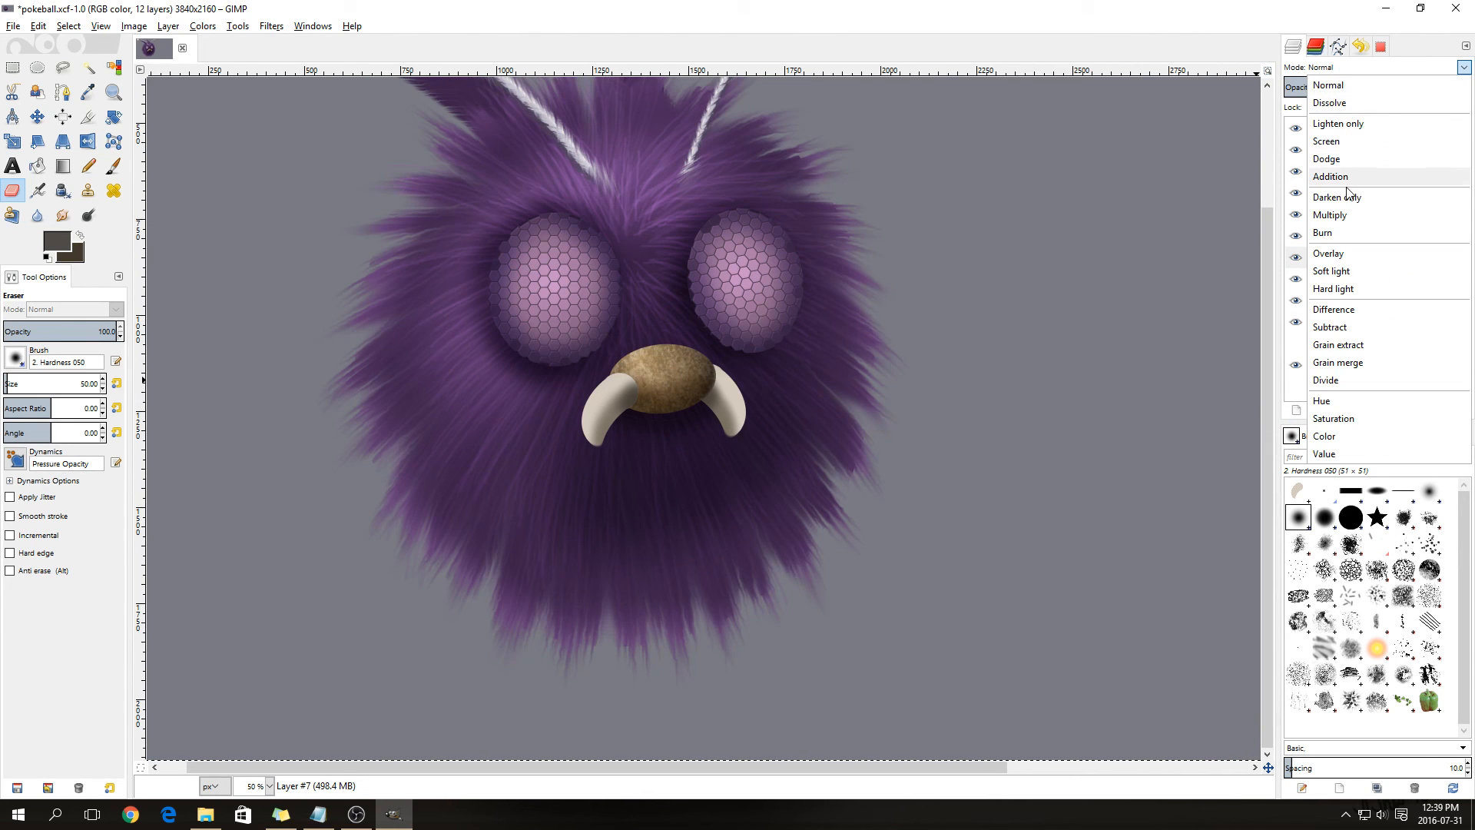
{"action": "left_click", "coordinate": [1343, 215]}
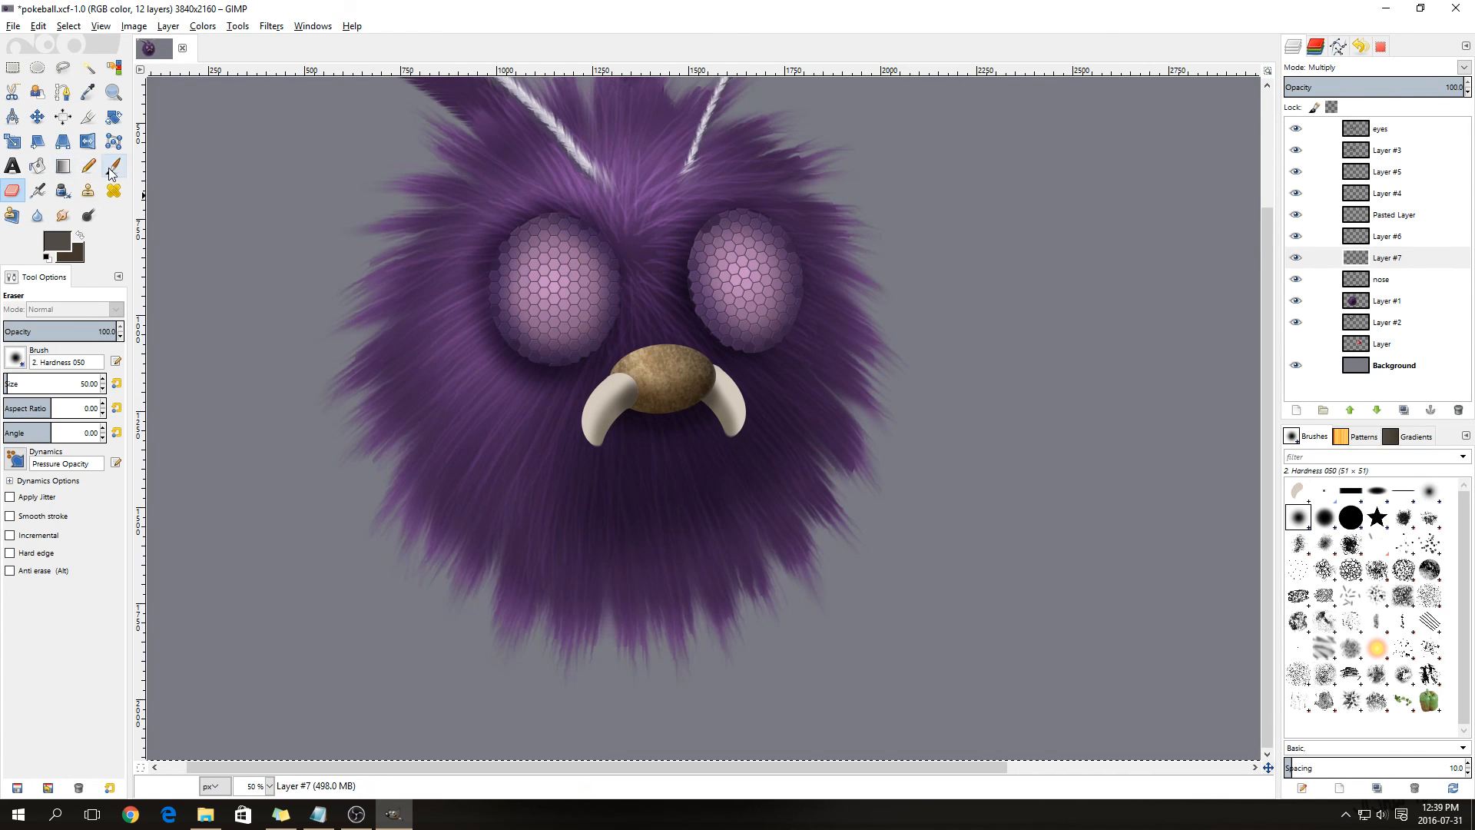
{"action": "left_click", "coordinate": [39, 192]}
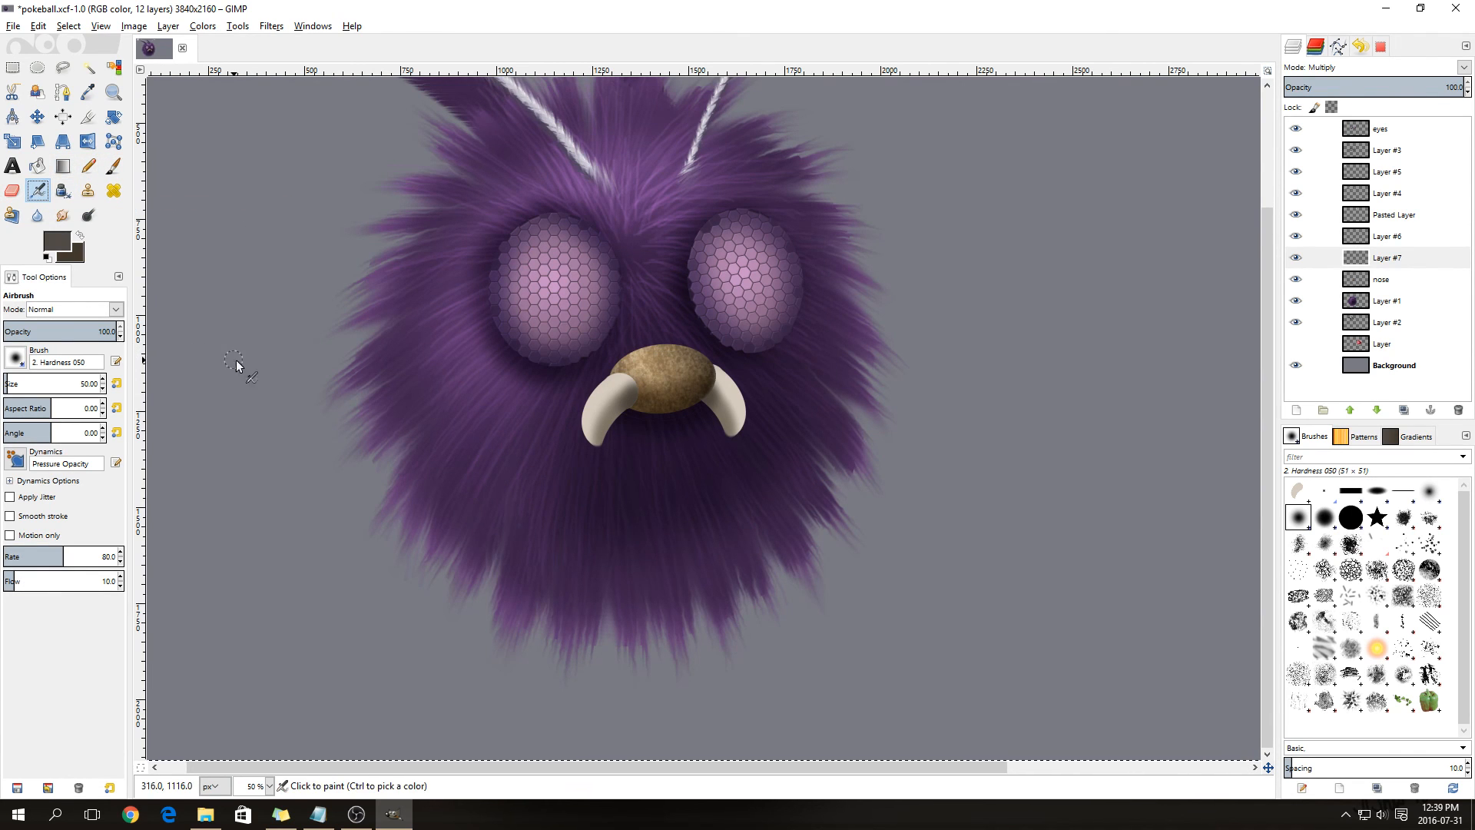
{"action": "double_click", "coordinate": [90, 384]}
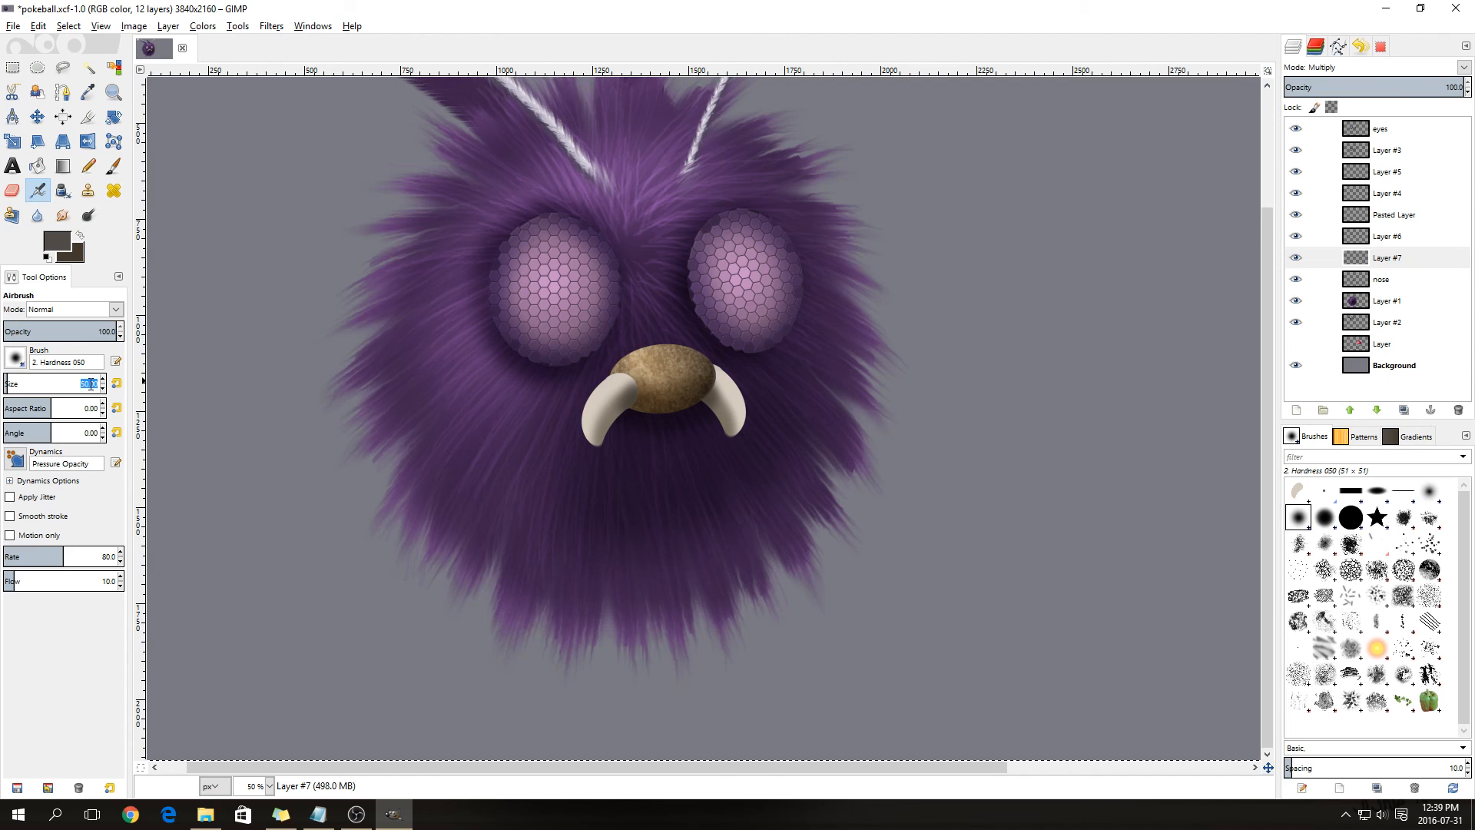
{"action": "type", "text": "100"}
{"action": "key", "text": "Return"}
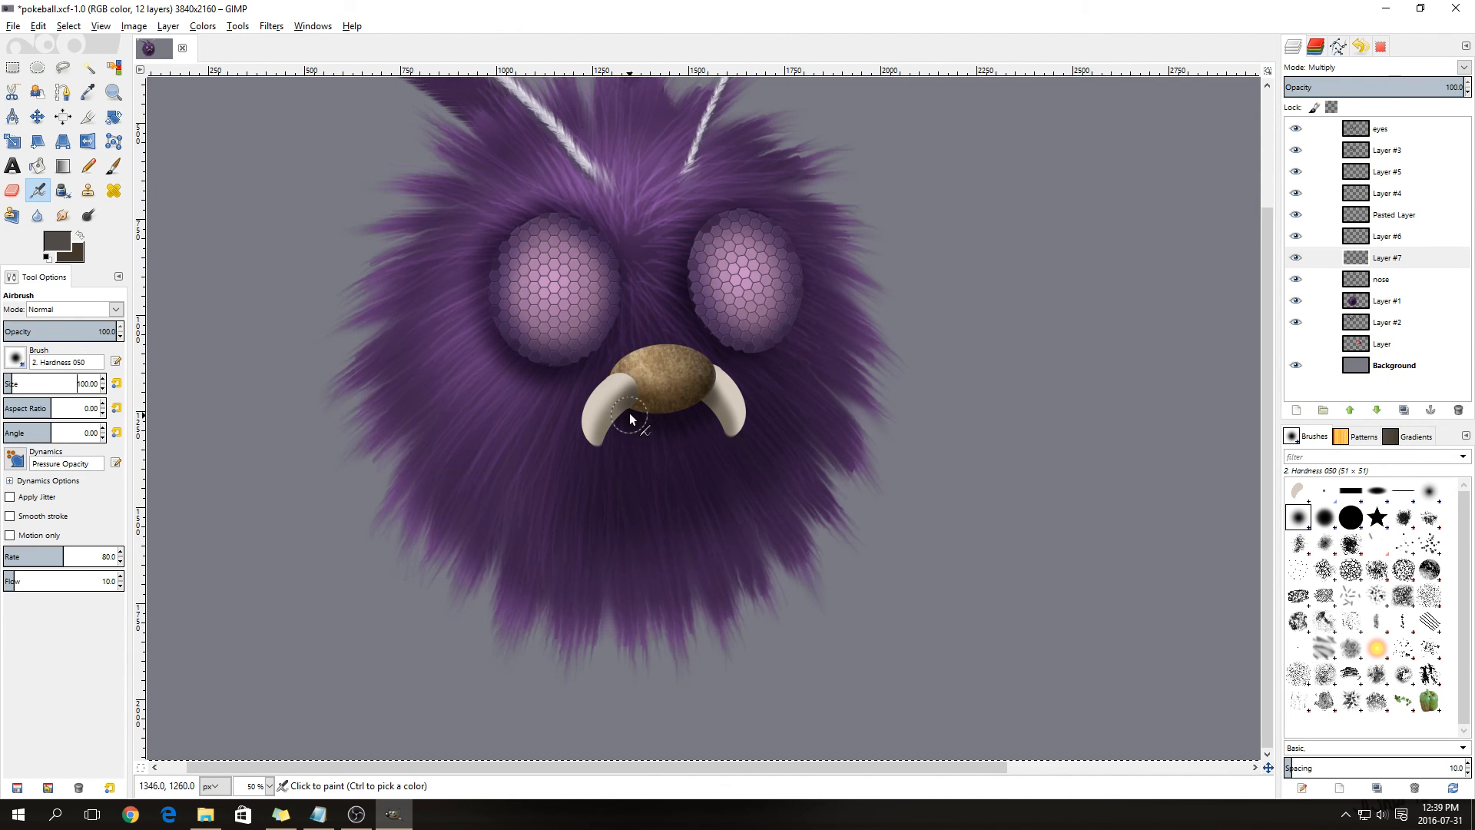
{"action": "left_click", "coordinate": [647, 359], "text": "ctrl"}
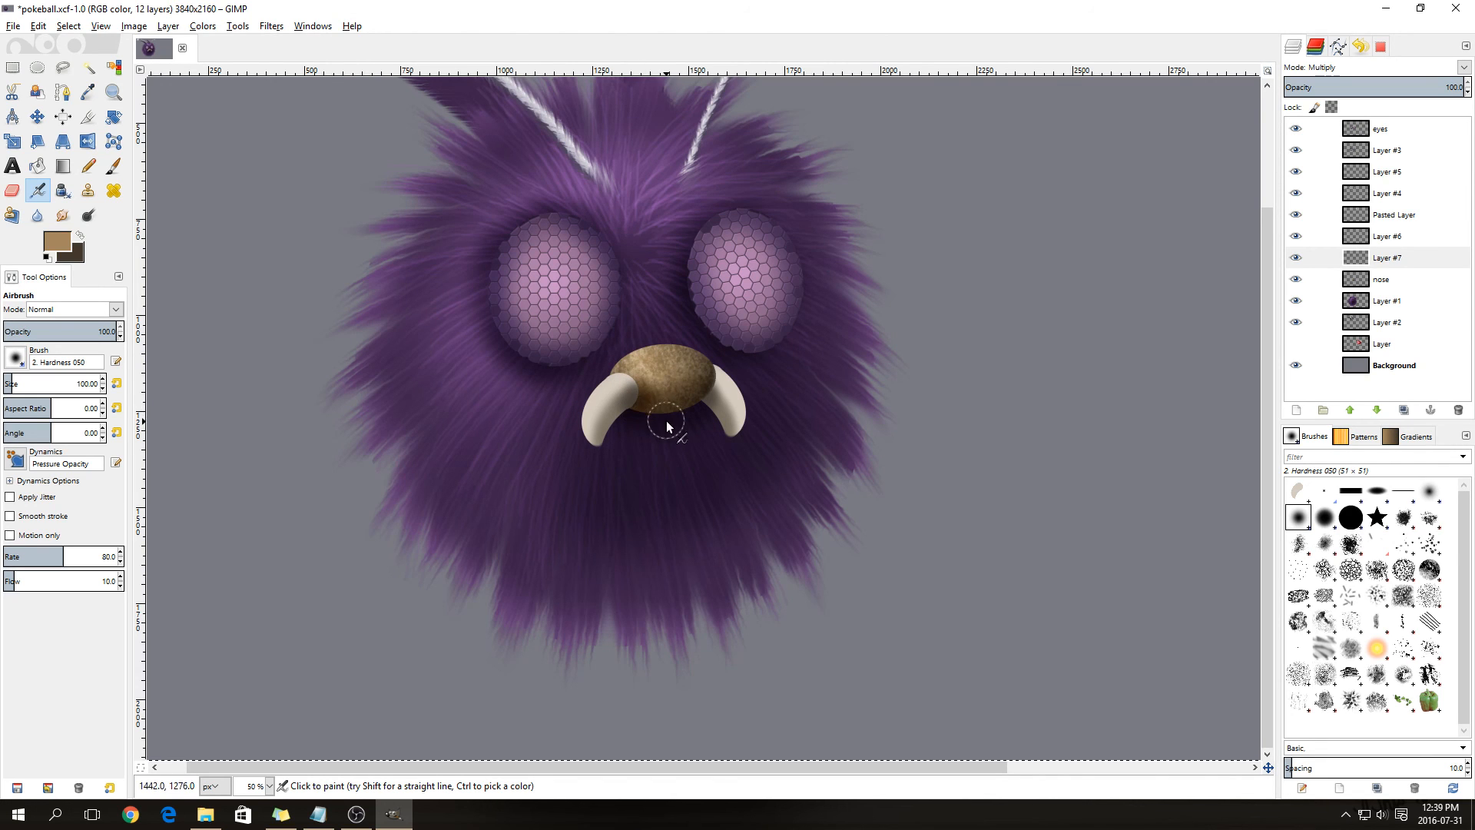
{"action": "left_click_drag", "start_coordinate": [653, 405], "coordinate": [626, 379]}
{"action": "right_click", "coordinate": [1395, 261]}
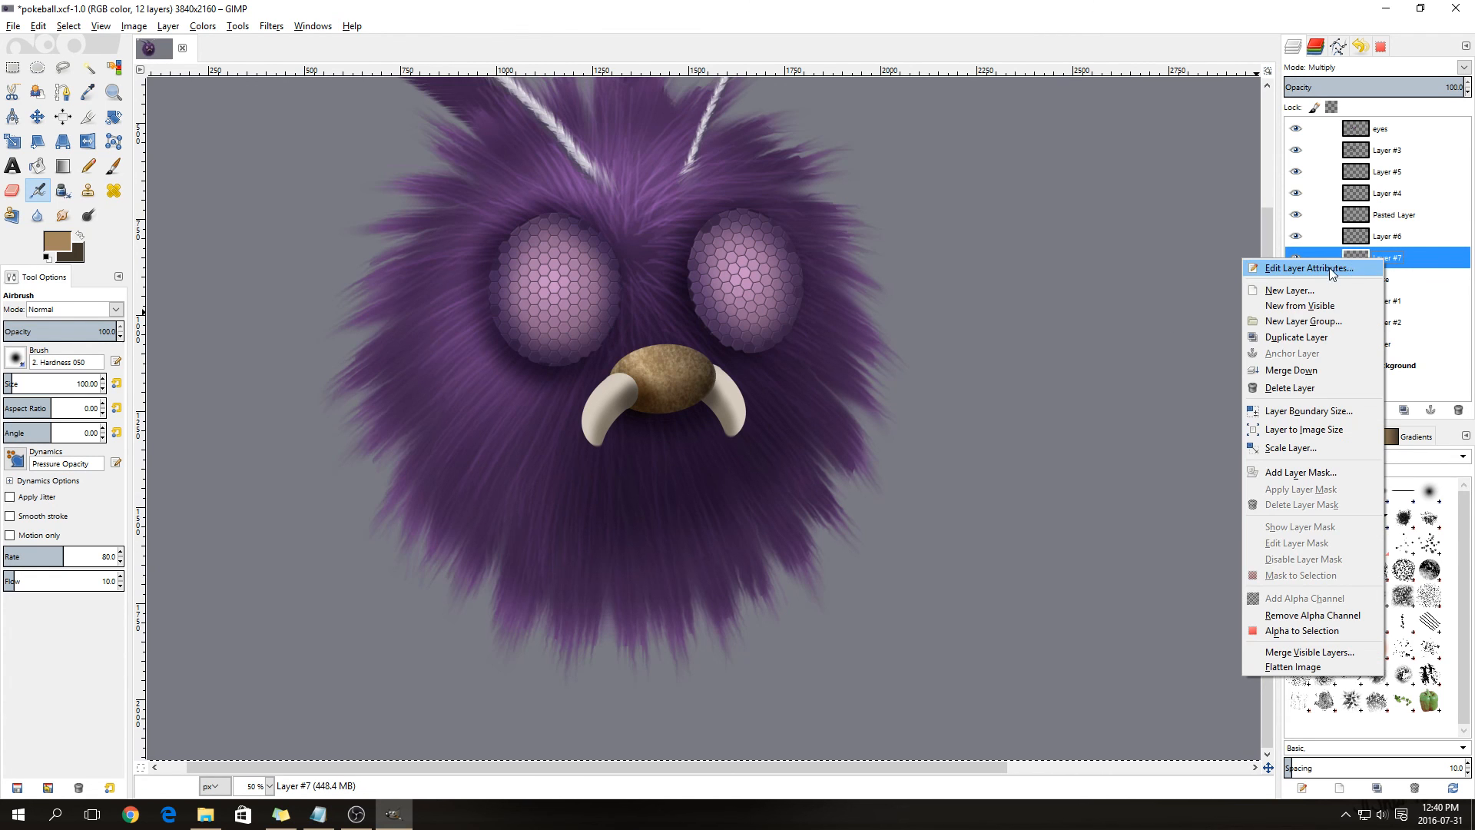
{"action": "left_click", "coordinate": [1306, 372]}
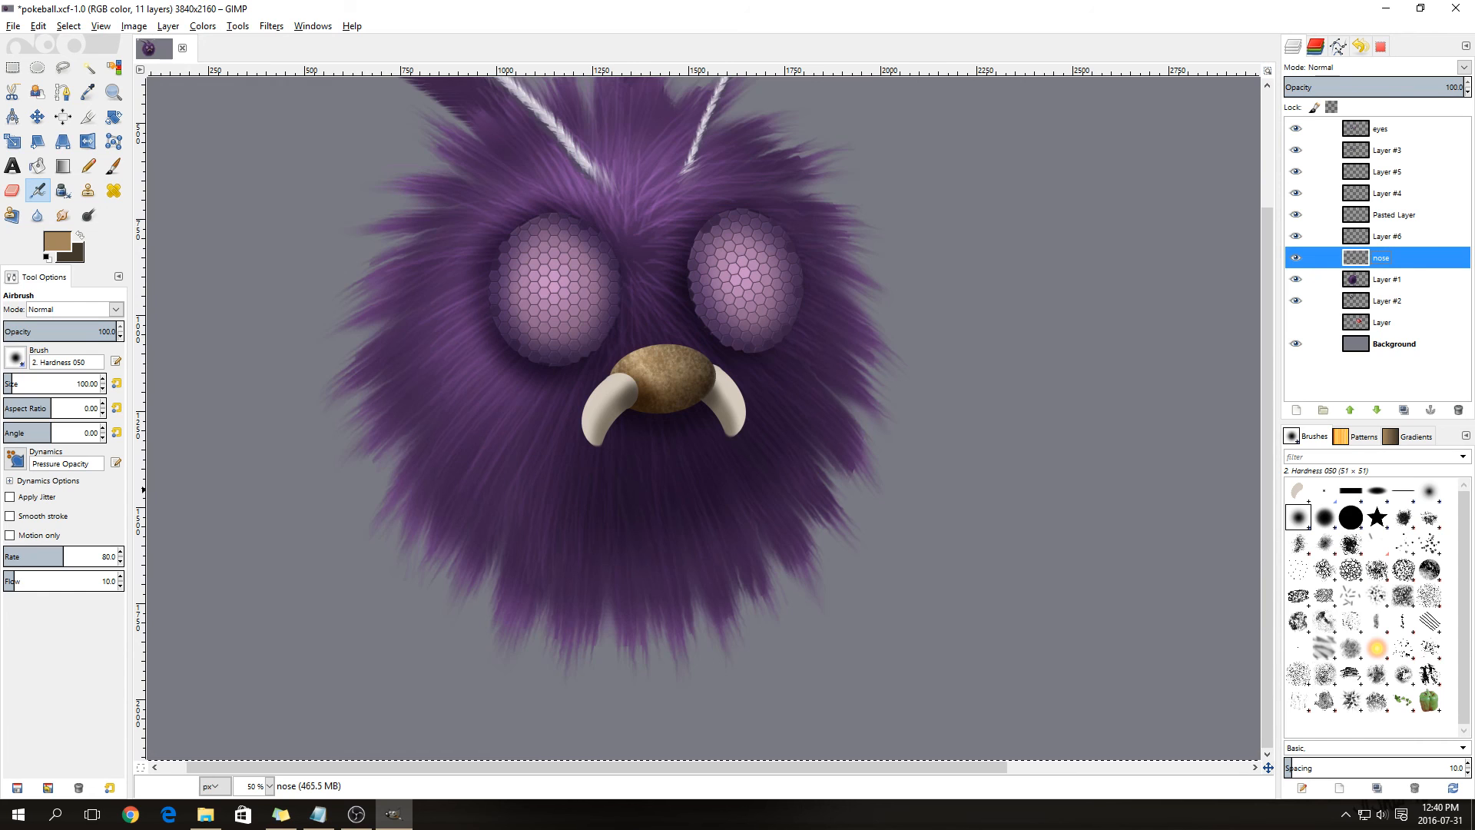
- Add a transparent layer directly above Layer #2, beneath the body fur layer
{"action": "left_click", "coordinate": [1391, 286]}
{"action": "left_click", "coordinate": [1389, 301]}
{"action": "right_click", "coordinate": [1390, 301]}
{"action": "left_click", "coordinate": [1295, 335]}
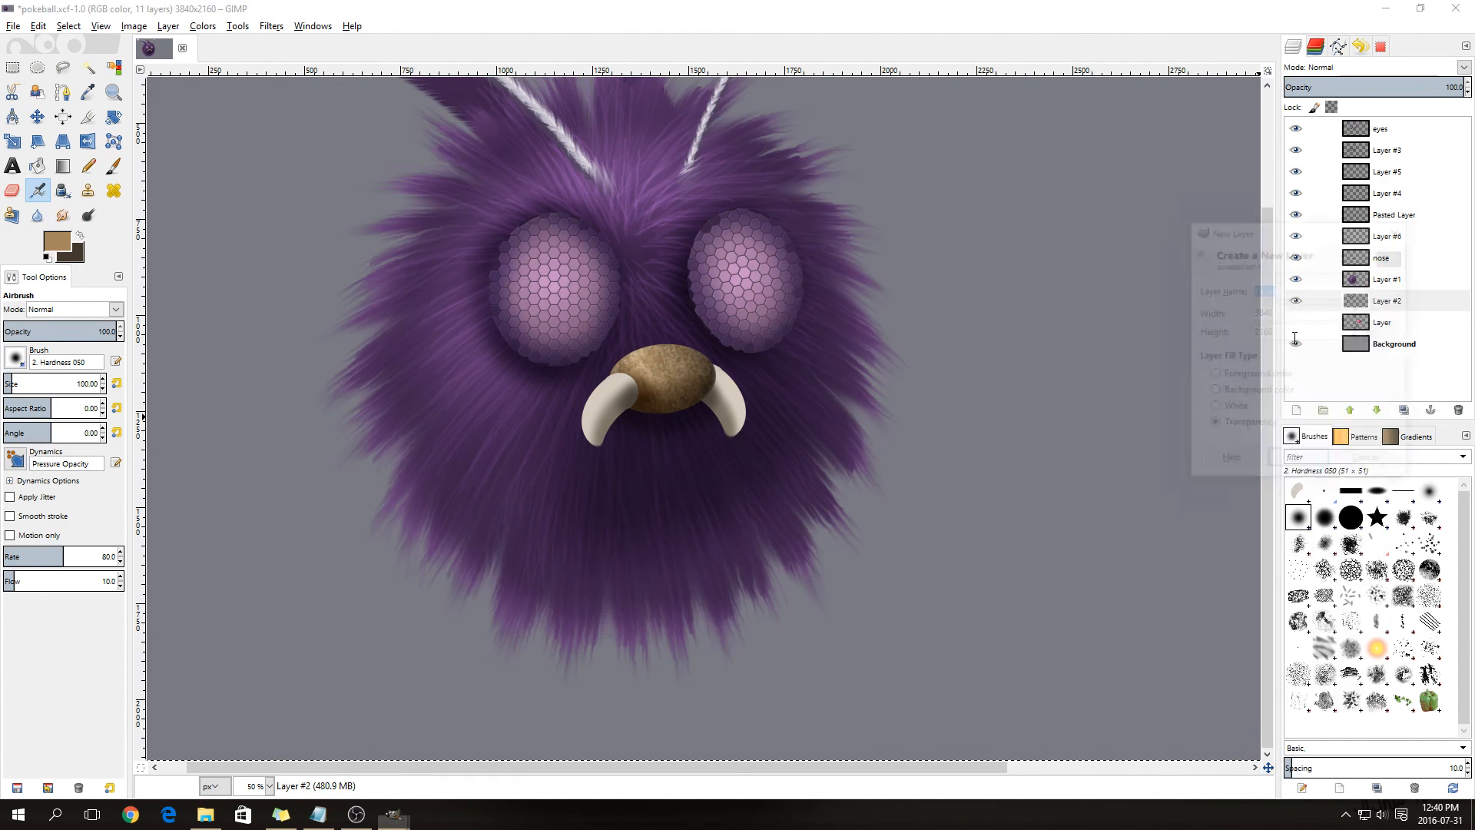
{"action": "left_click", "coordinate": [1304, 459]}
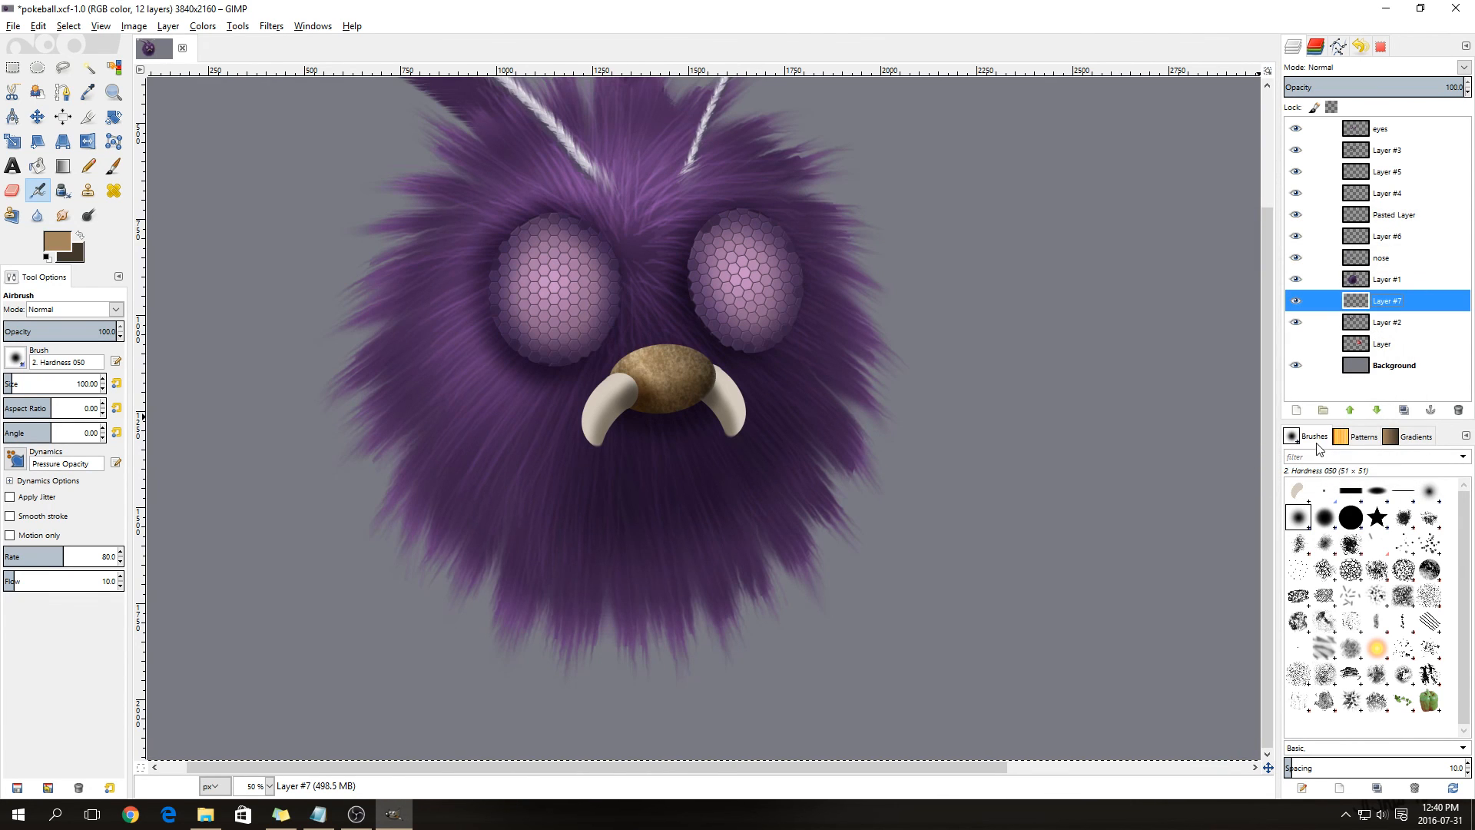
- Make an elliptical selection 450 by 360 px in the empty area at the creature's lower left
{"action": "left_click", "coordinate": [37, 68]}
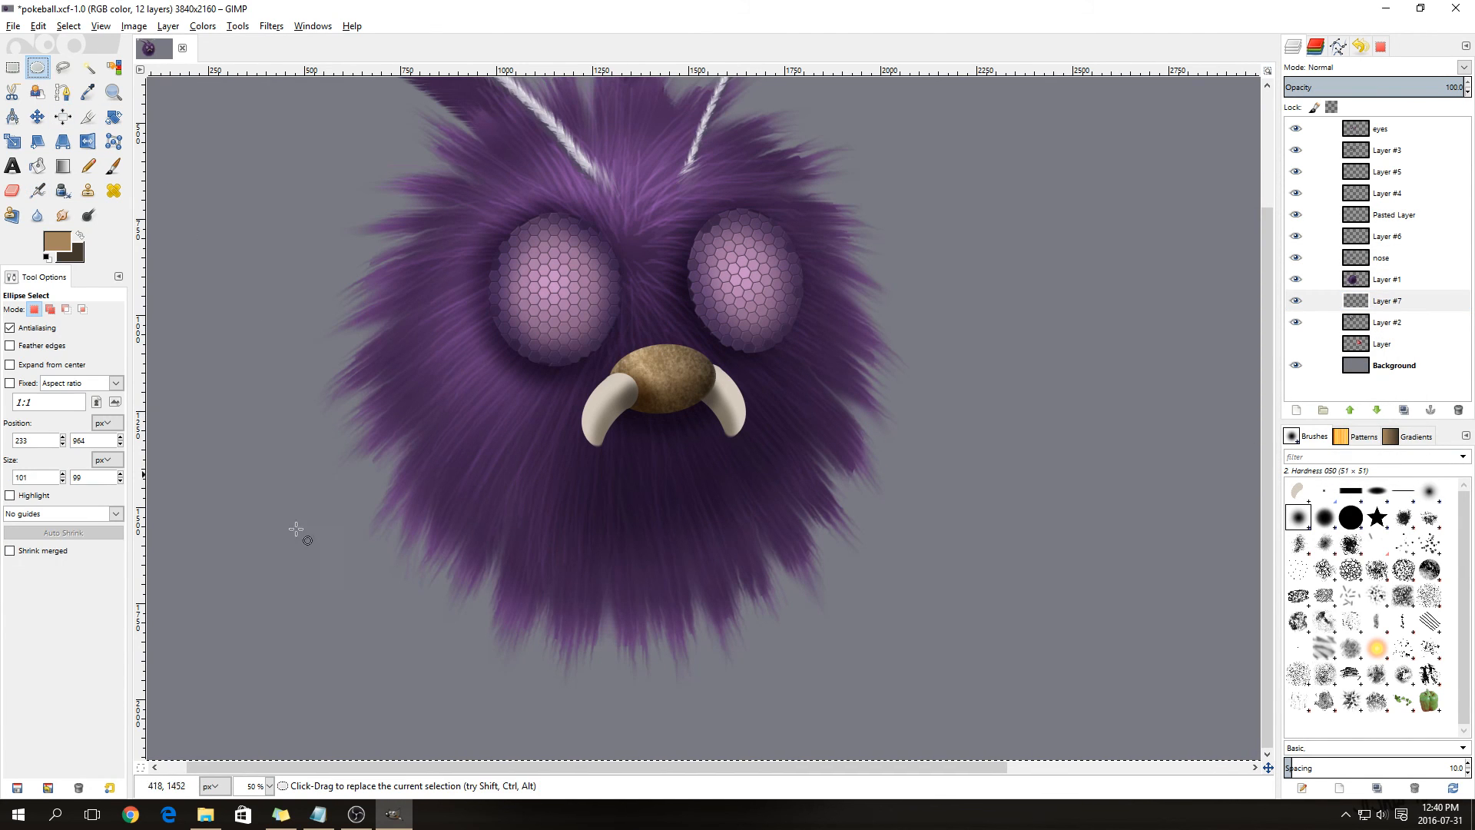
{"action": "left_click_drag", "start_coordinate": [184, 510], "coordinate": [342, 619]}
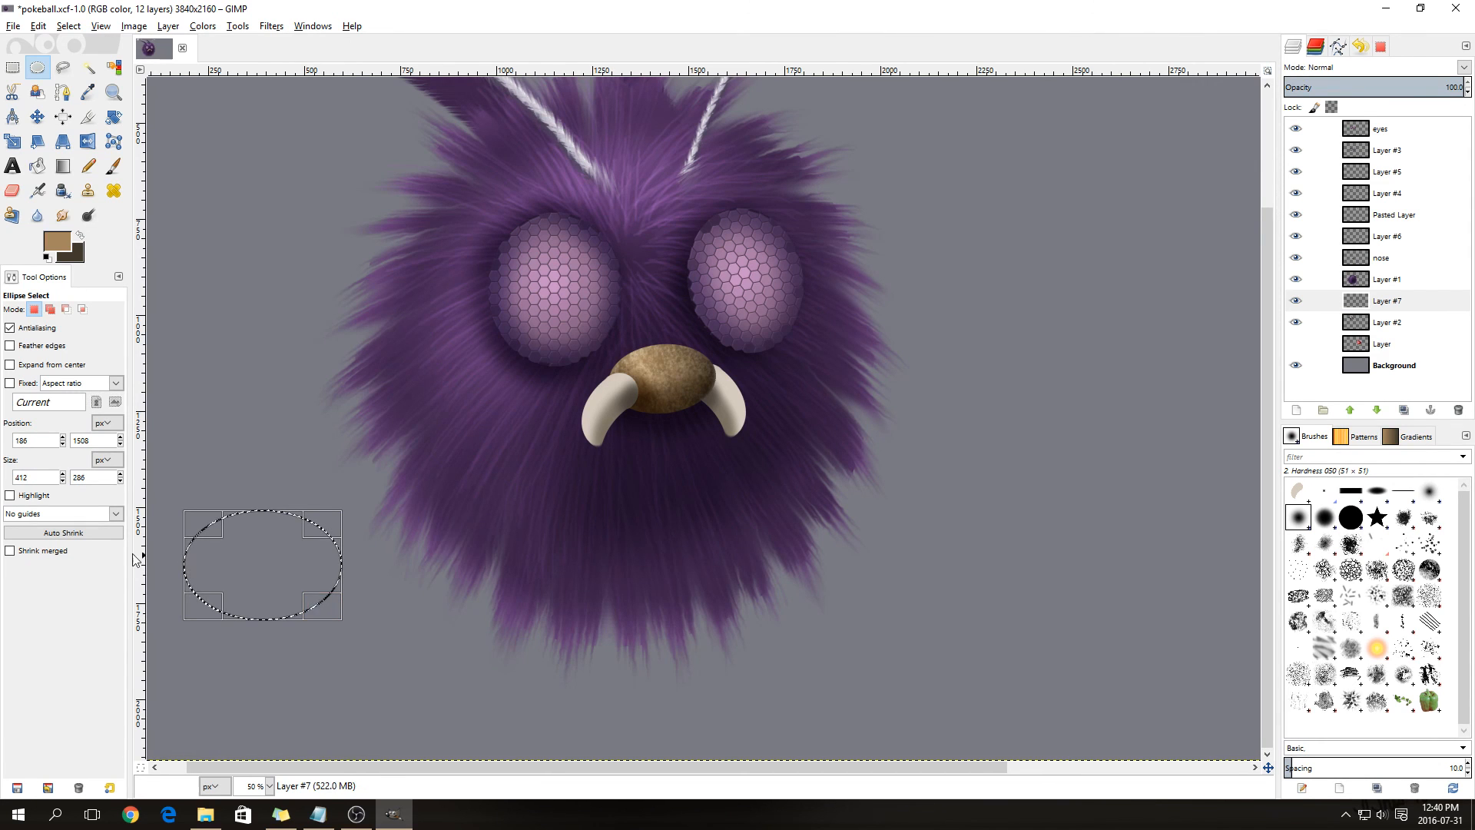
{"action": "double_click", "coordinate": [47, 474]}
{"action": "type", "text": "450"}
{"action": "key", "text": "Tab"}
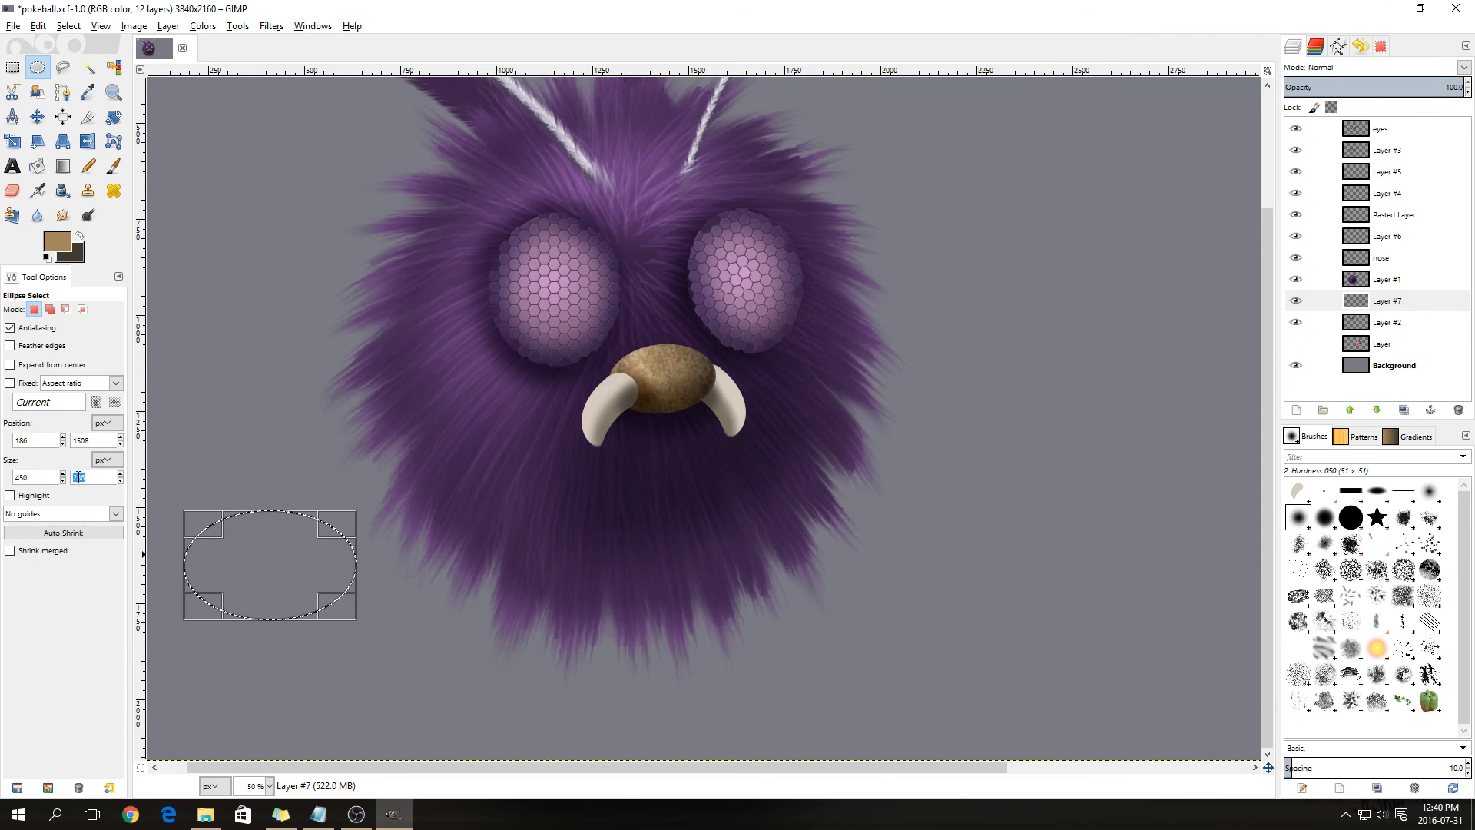
{"action": "type", "text": "360"}
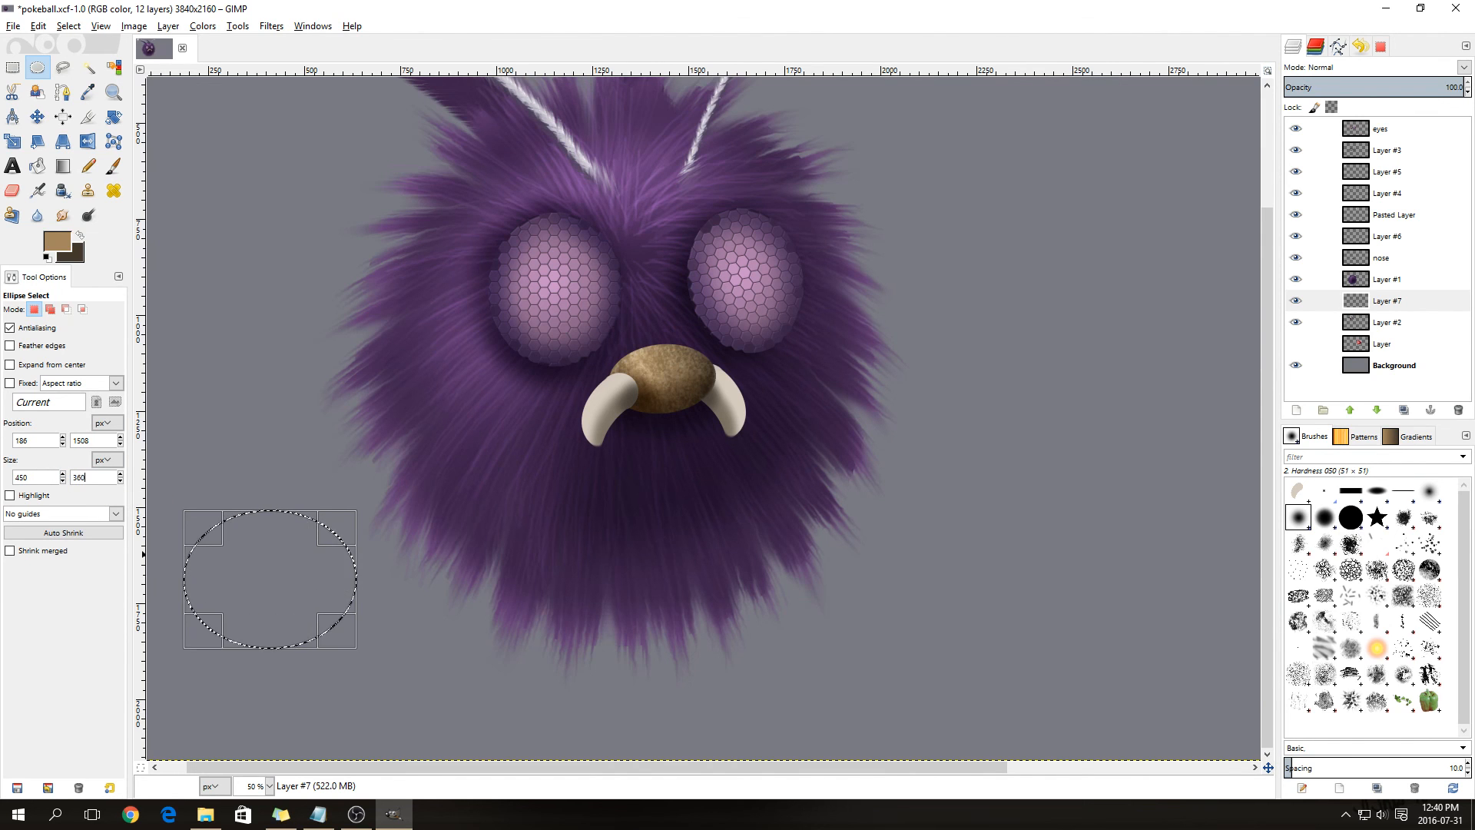
- Fill the elliptical selection with the mandibles' light beige (d5ccc0) to form a foot
{"action": "left_click", "coordinate": [62, 250]}
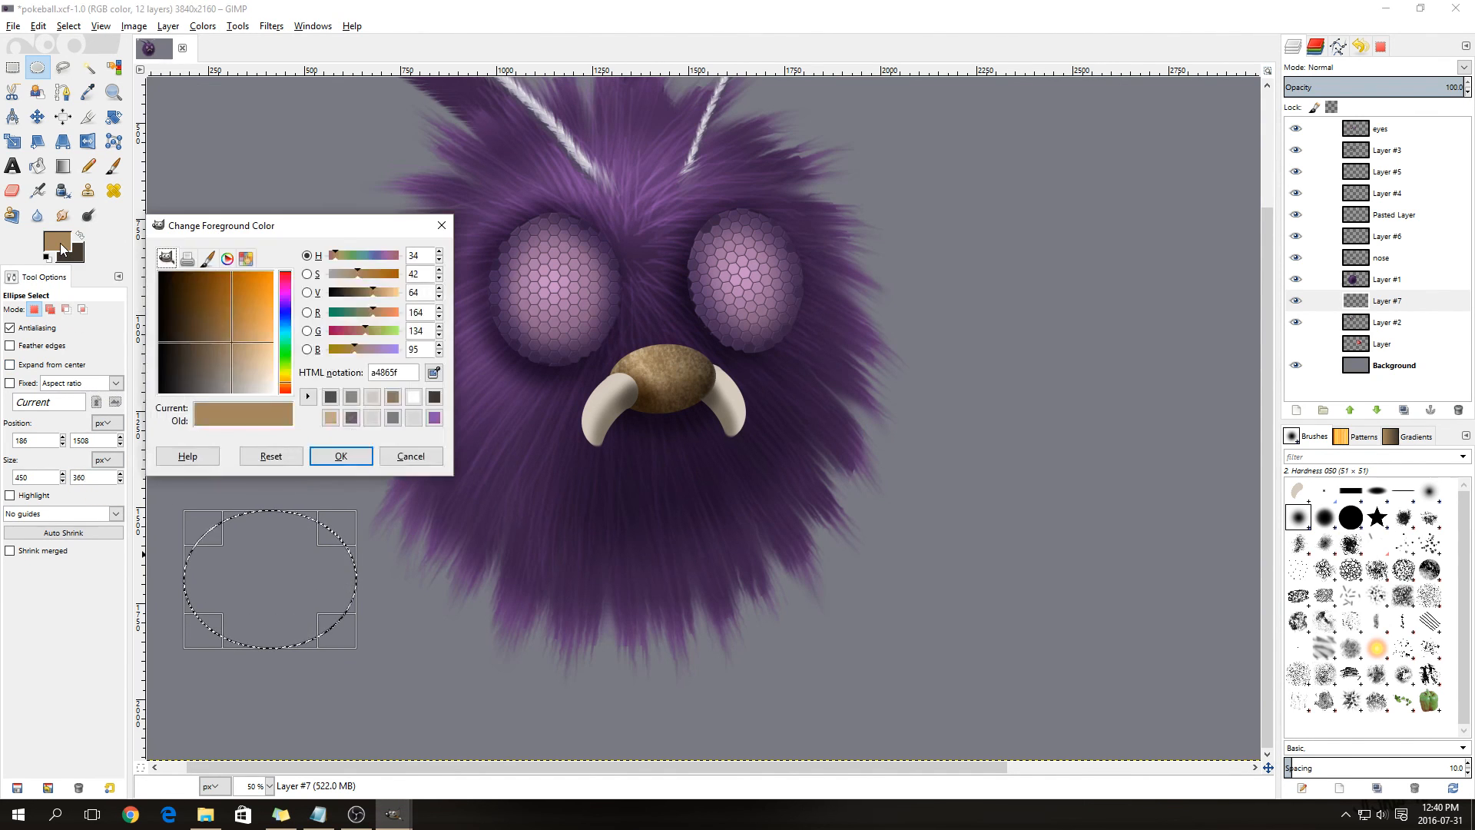
{"action": "left_click", "coordinate": [372, 396]}
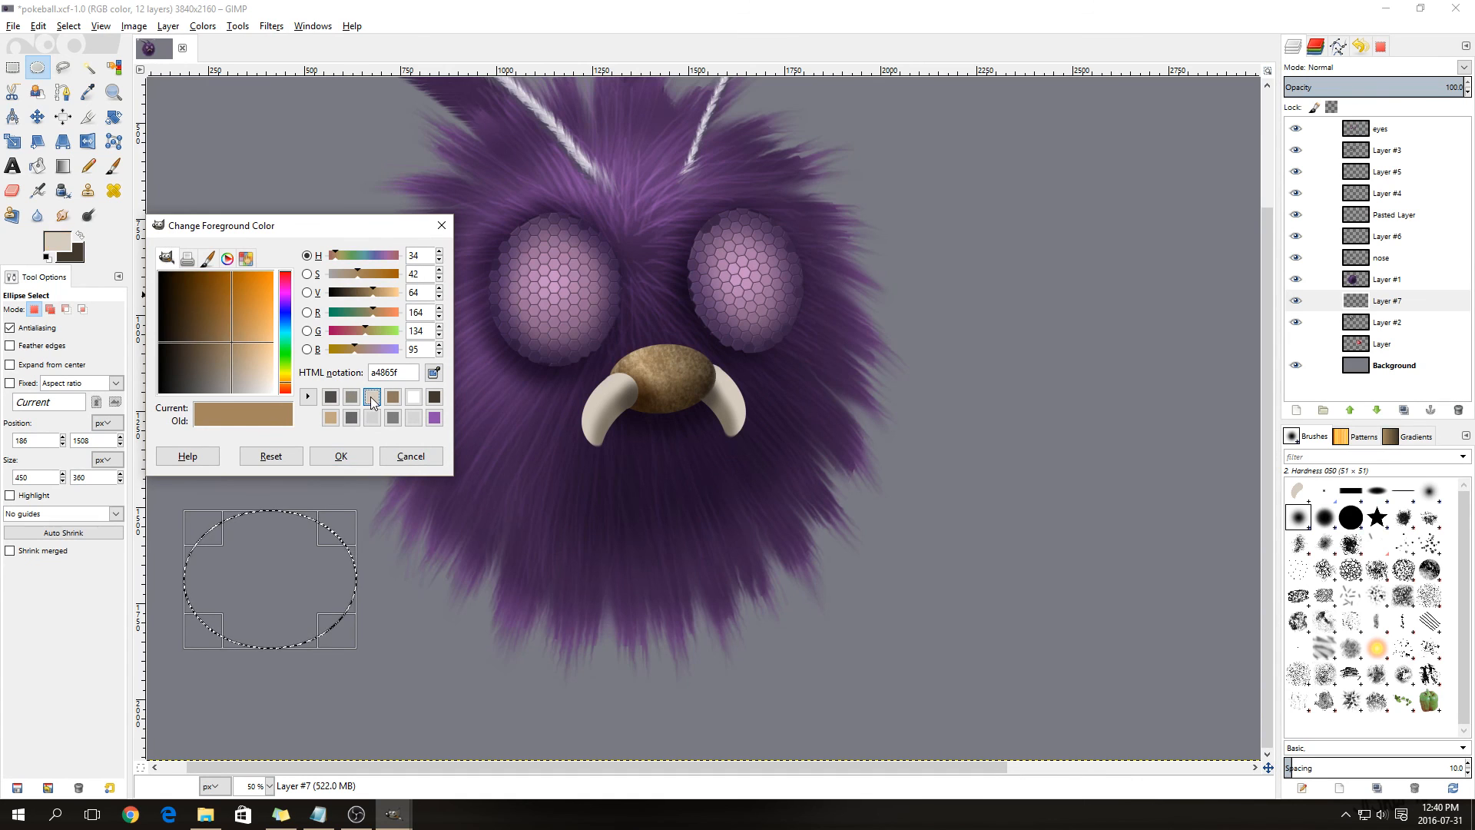
{"action": "left_click", "coordinate": [341, 455]}
{"action": "key", "text": "shift+b"}
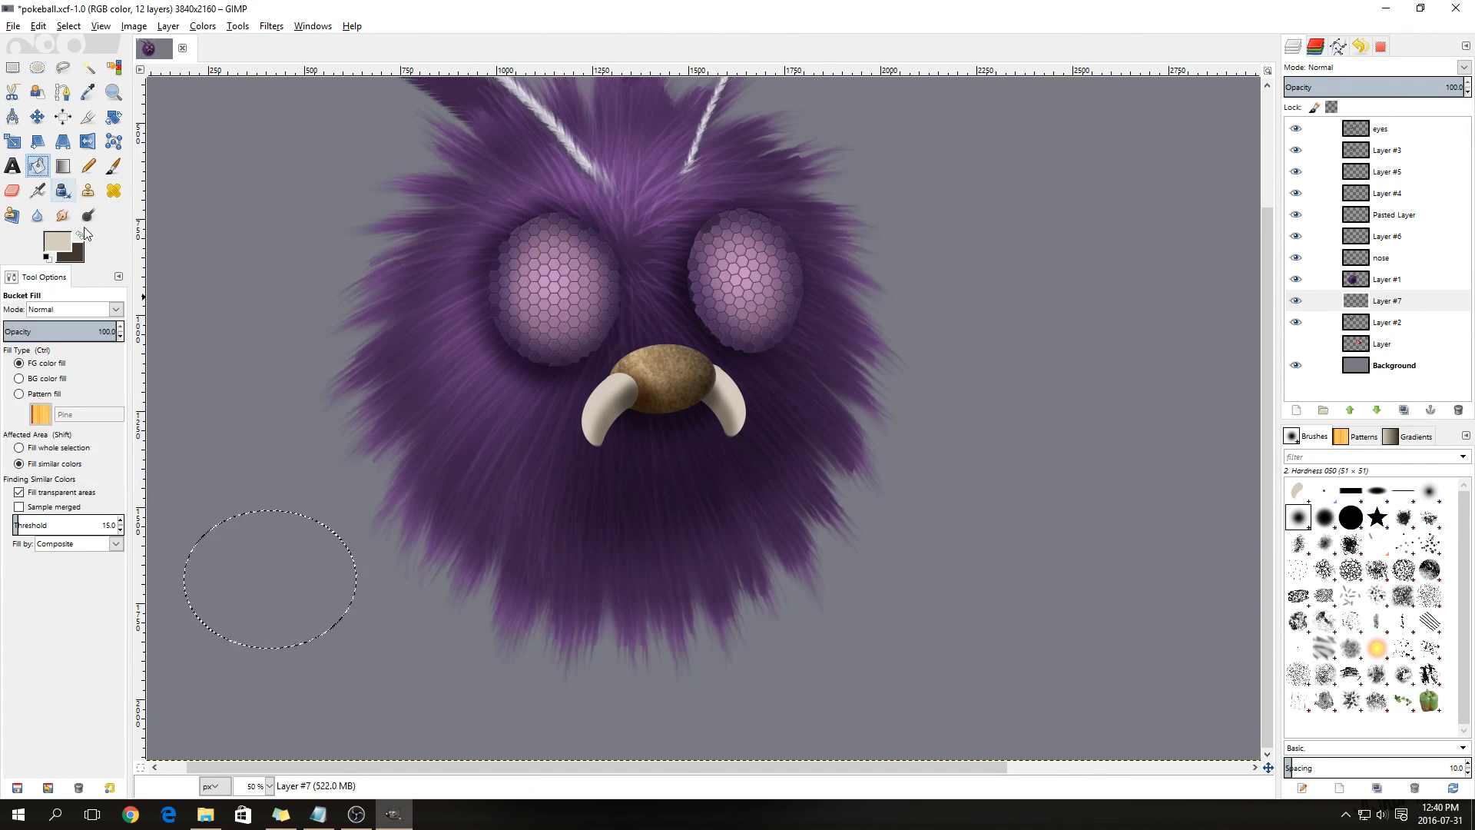
{"action": "key", "text": "m"}
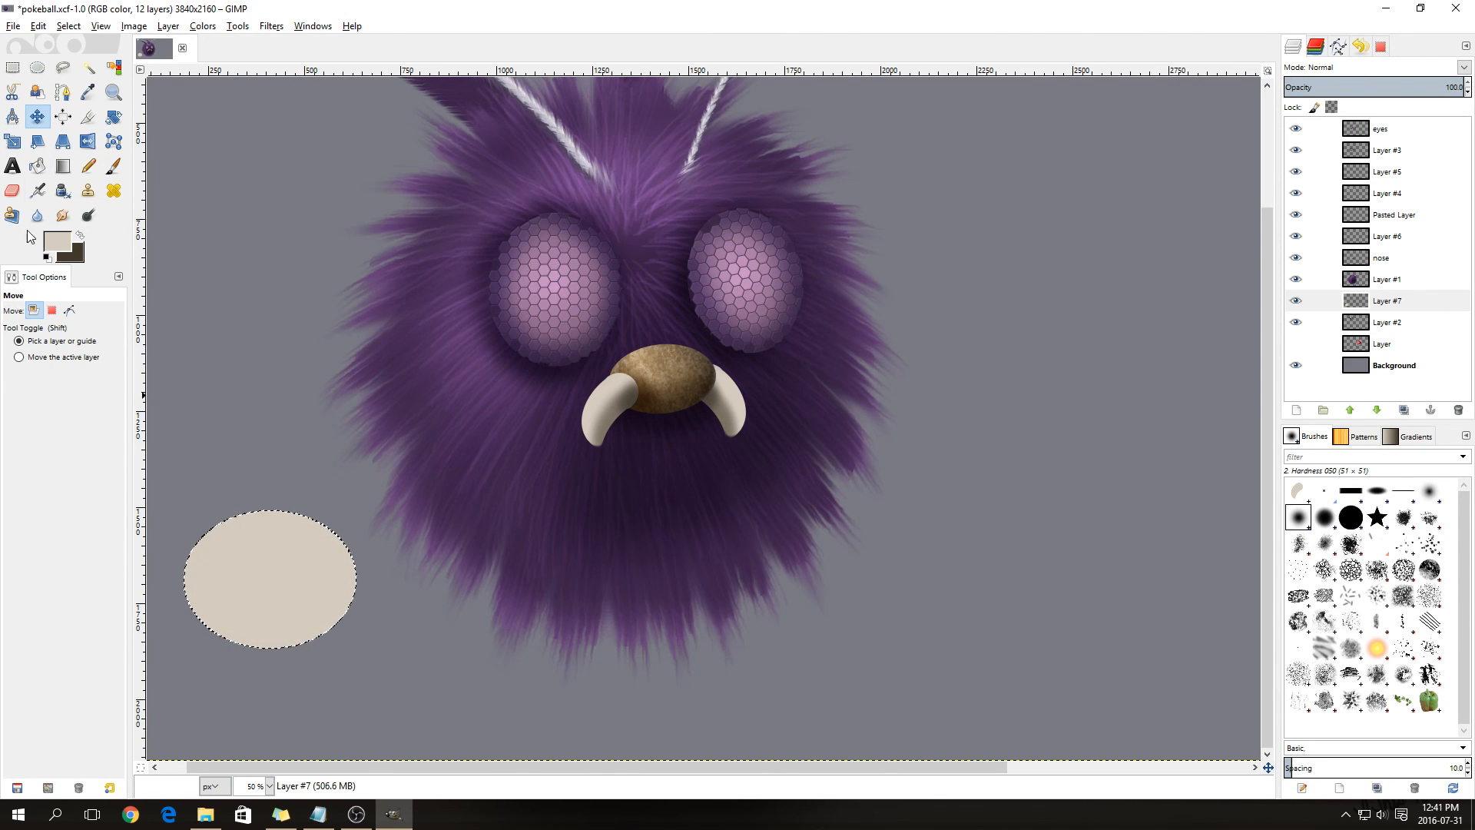
- Erase a notch in the lower-left edge of the beige foot ellipse with a size 50 eraser
{"action": "left_click", "coordinate": [13, 193]}
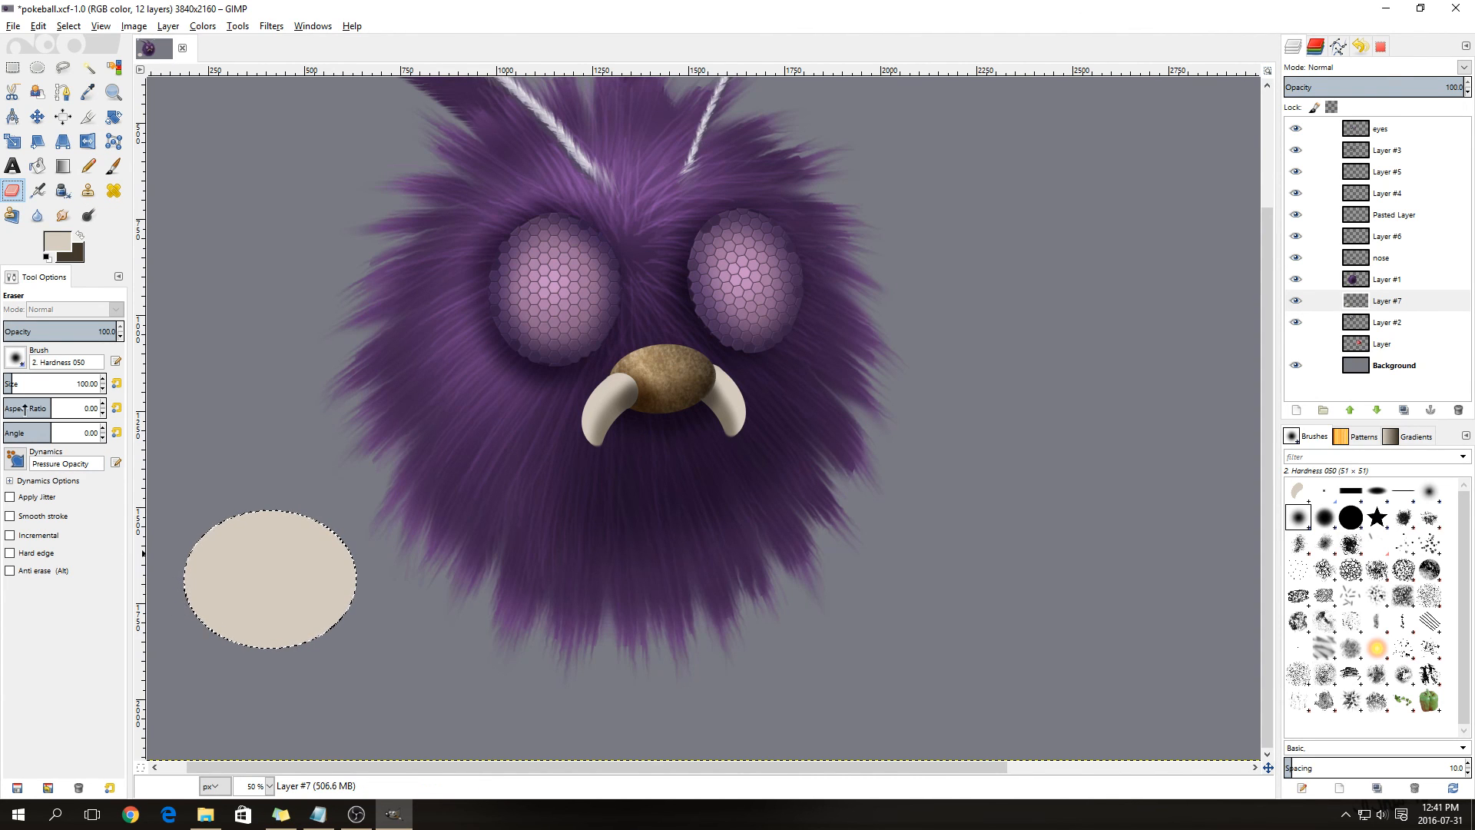
{"action": "left_click", "coordinate": [73, 389]}
{"action": "type", "text": "50"}
{"action": "key", "text": "Return"}
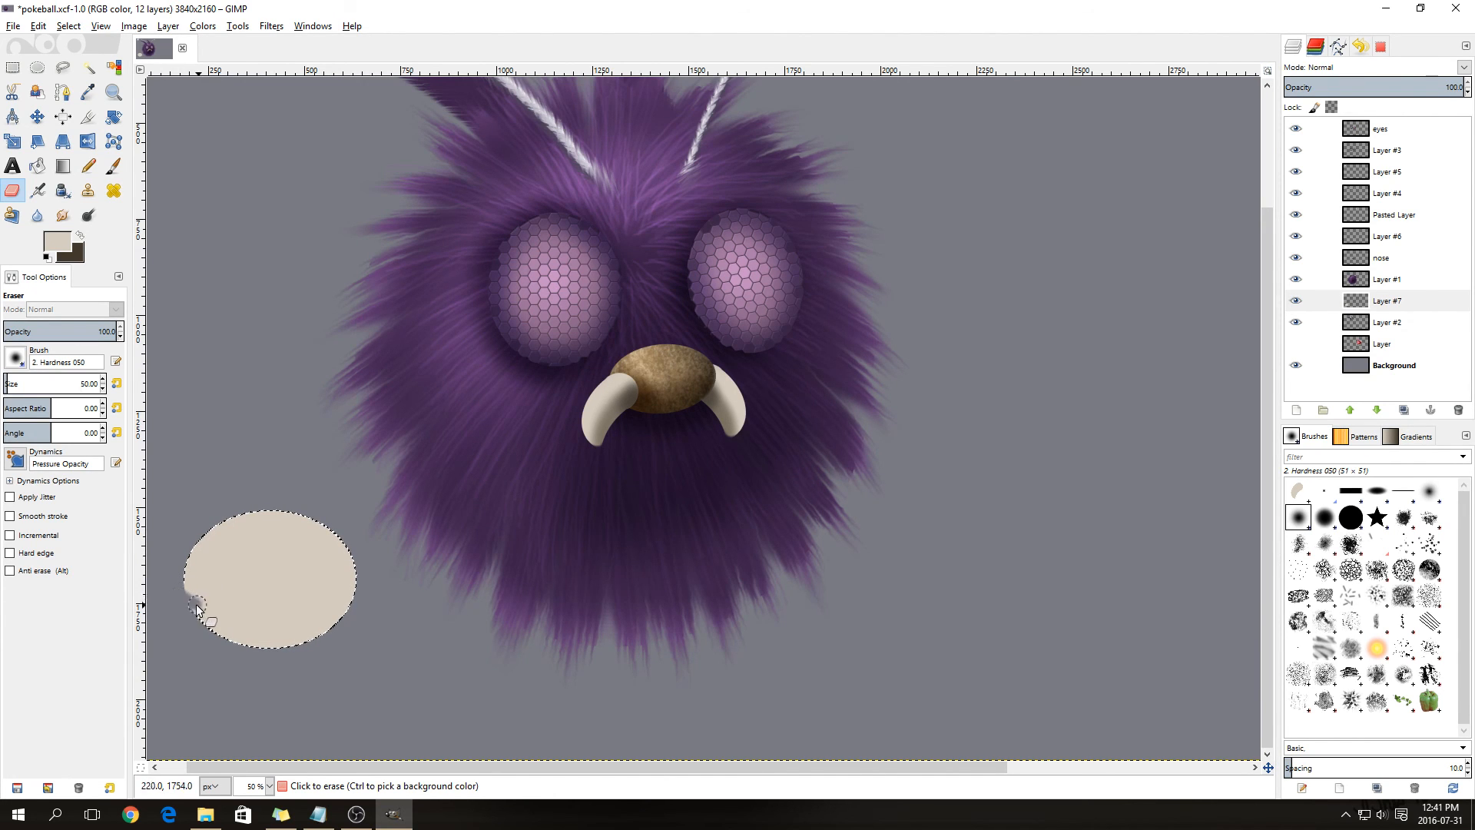
{"action": "mouse_move", "coordinate": [192, 605]}
{"action": "left_mouse_down"}
{"action": "mouse_move", "coordinate": [208, 638]}
{"action": "mouse_move", "coordinate": [195, 606]}
{"action": "left_mouse_up"}
{"action": "left_click_drag", "start_coordinate": [192, 603], "coordinate": [195, 616]}
- Move the beige foot beneath the lower-left body fur, and expand its layer to the image size
{"action": "left_click", "coordinate": [36, 118]}
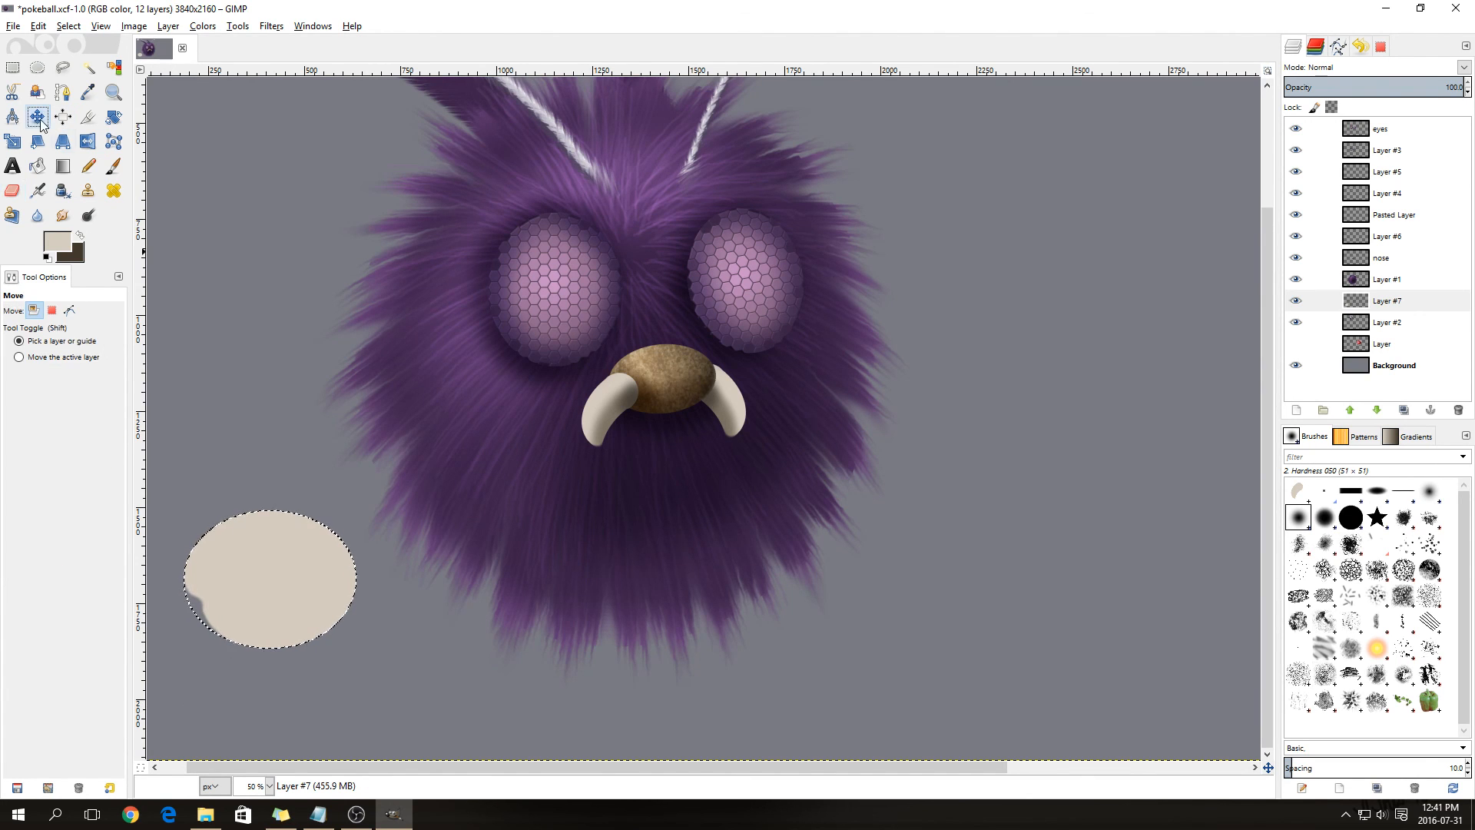
{"action": "left_click_drag", "start_coordinate": [282, 578], "coordinate": [522, 593]}
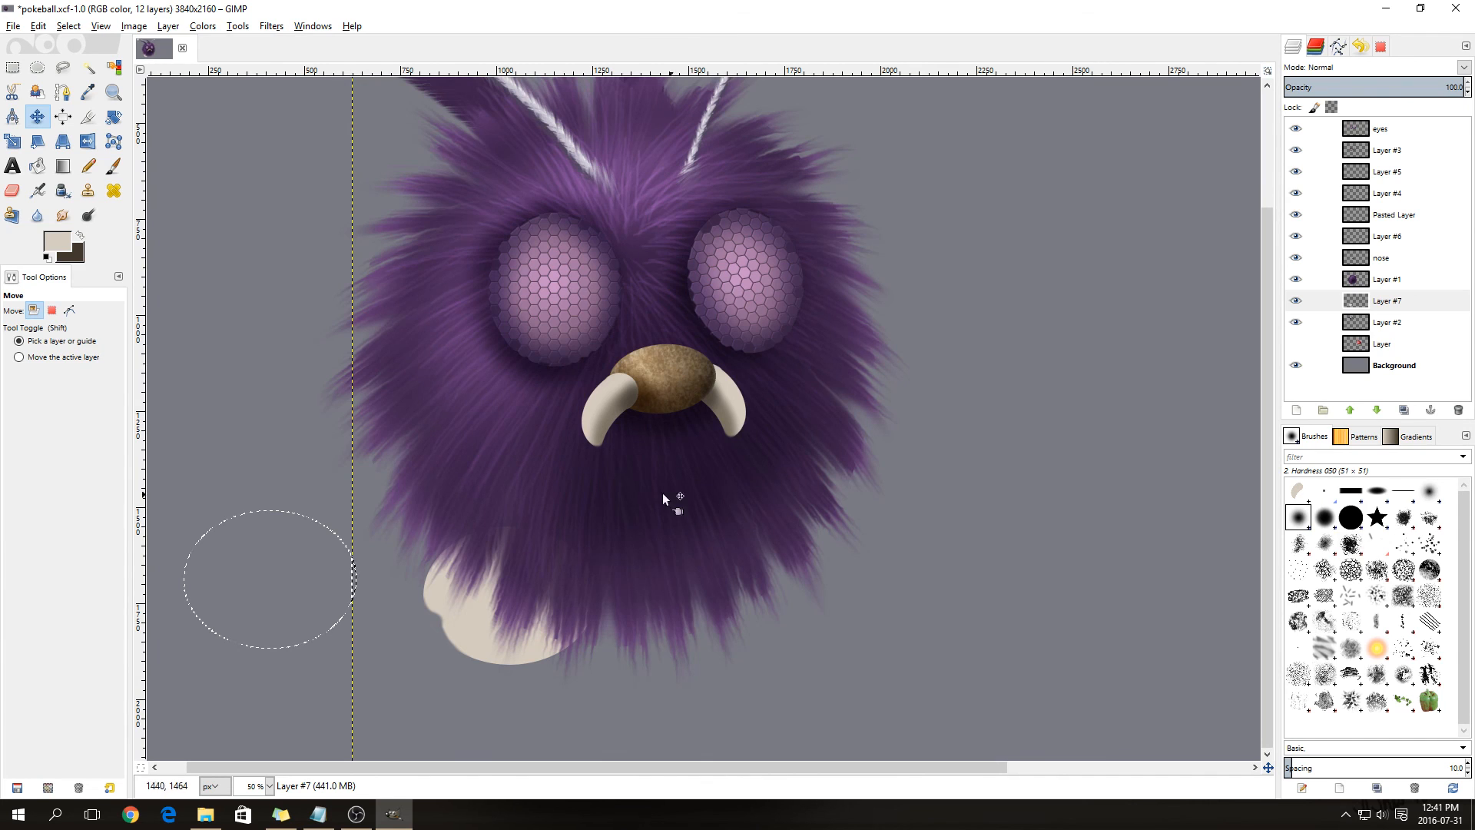
{"action": "right_click", "coordinate": [1390, 305]}
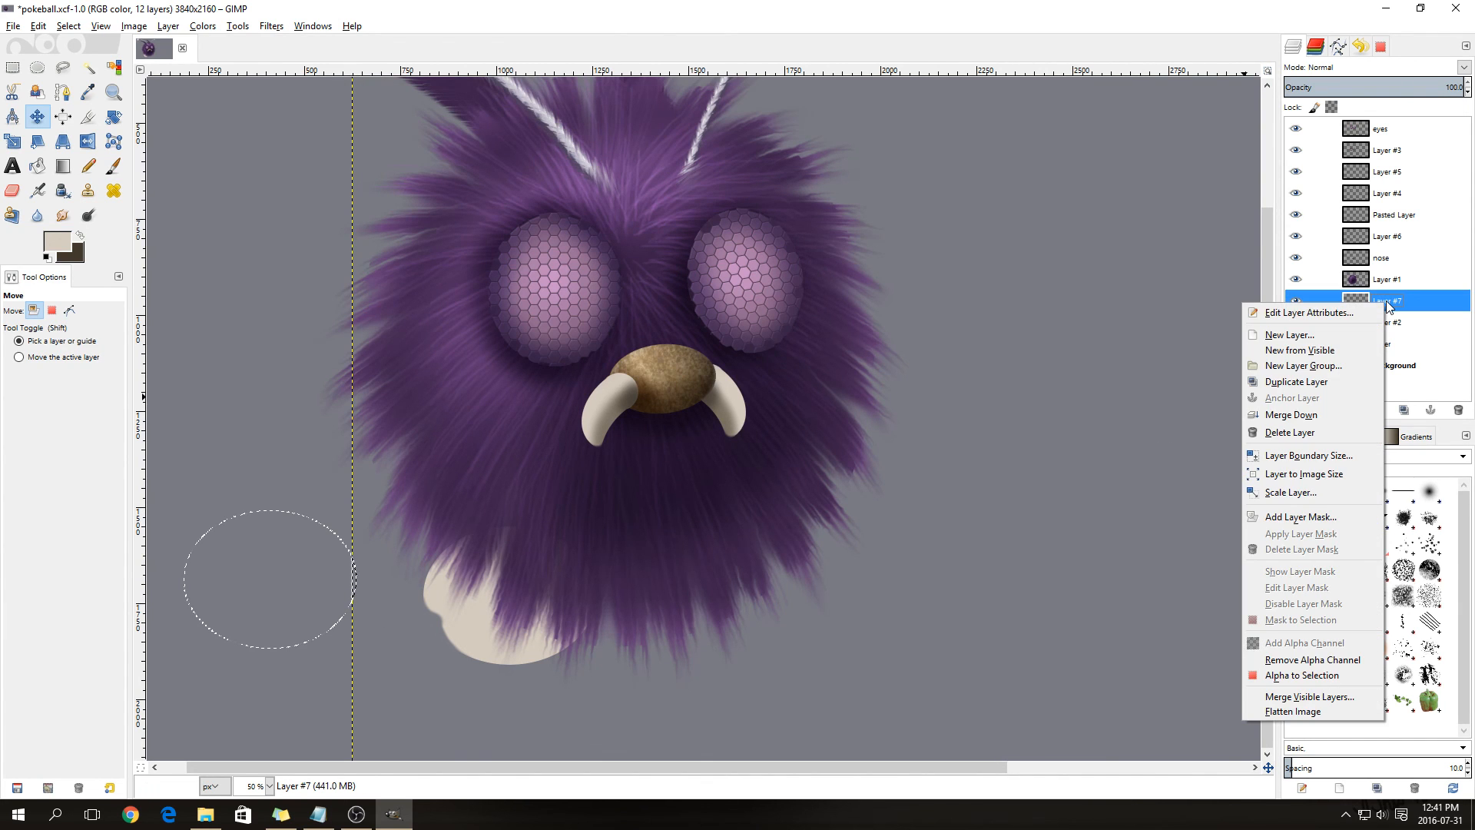
{"action": "left_click", "coordinate": [1324, 474]}
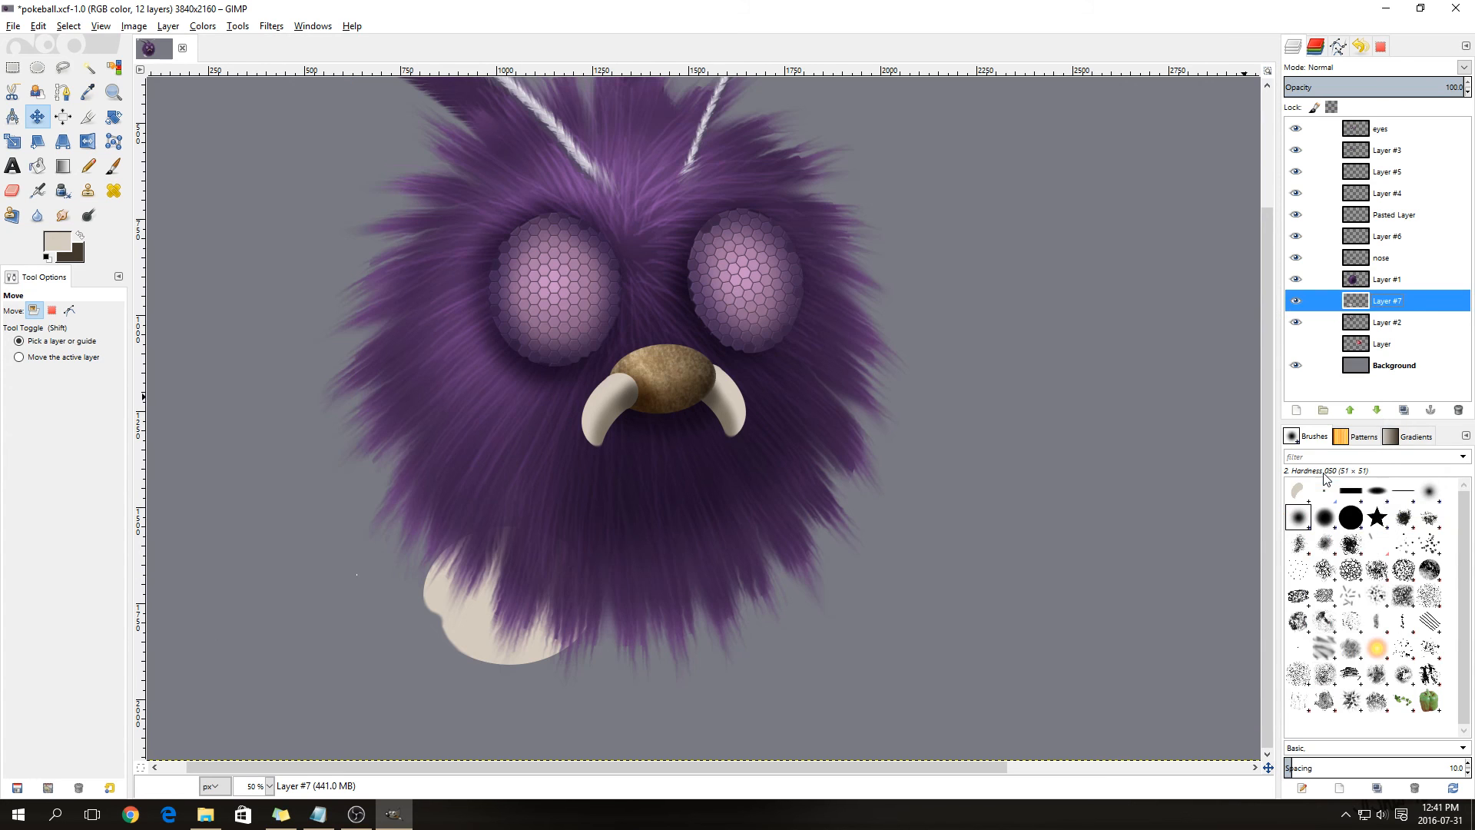
- Copy and paste the foot, flip the copy horizontally, and anchor it beneath the creature's lower-right fur
{"action": "key", "text": "r"}
{"action": "left_click_drag", "start_coordinate": [375, 498], "coordinate": [698, 699]}
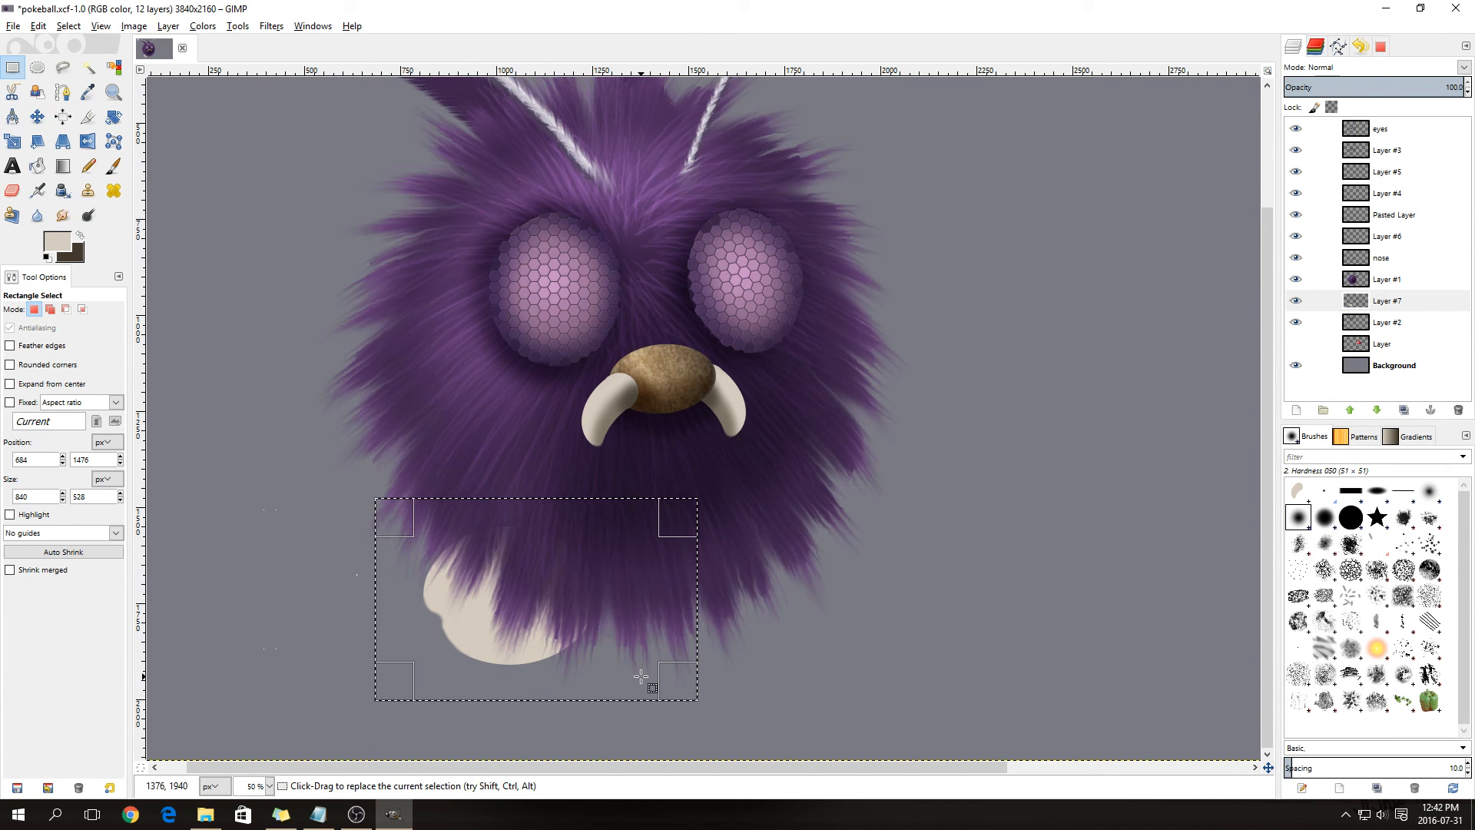
{"action": "key", "text": "ctrl+c"}
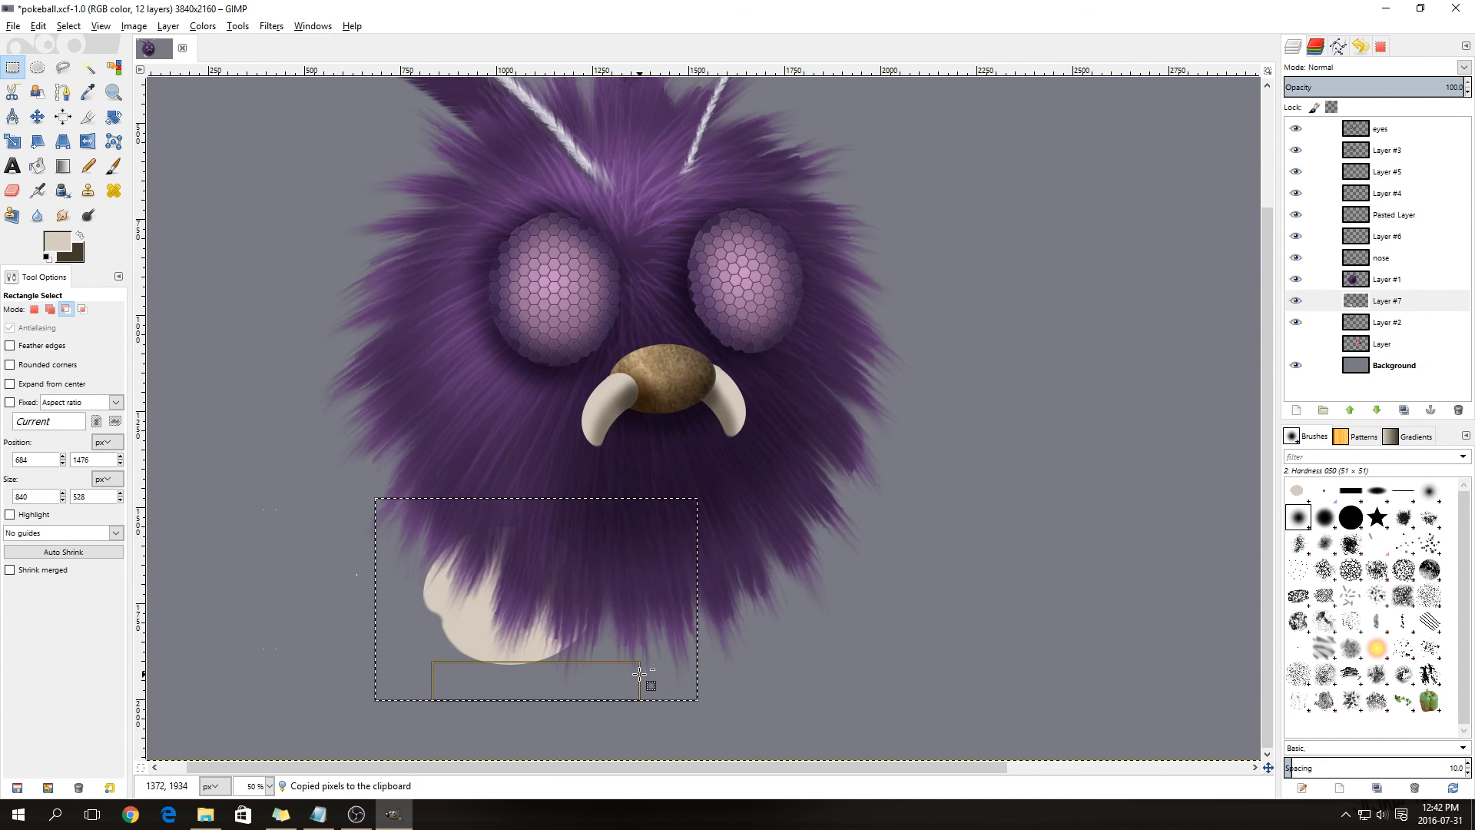
{"action": "key", "text": "ctrl+v"}
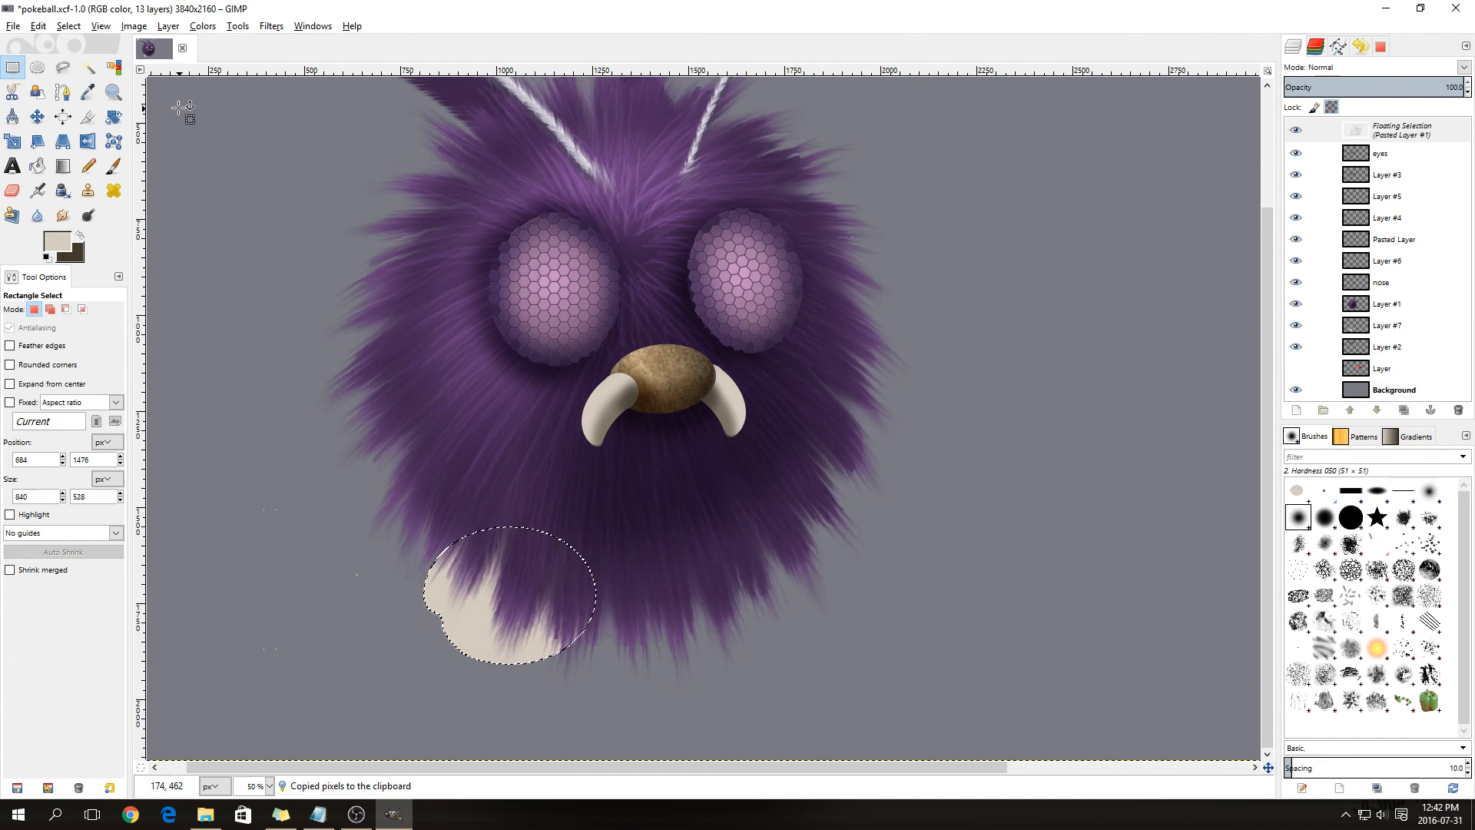
{"action": "left_click", "coordinate": [167, 26]}
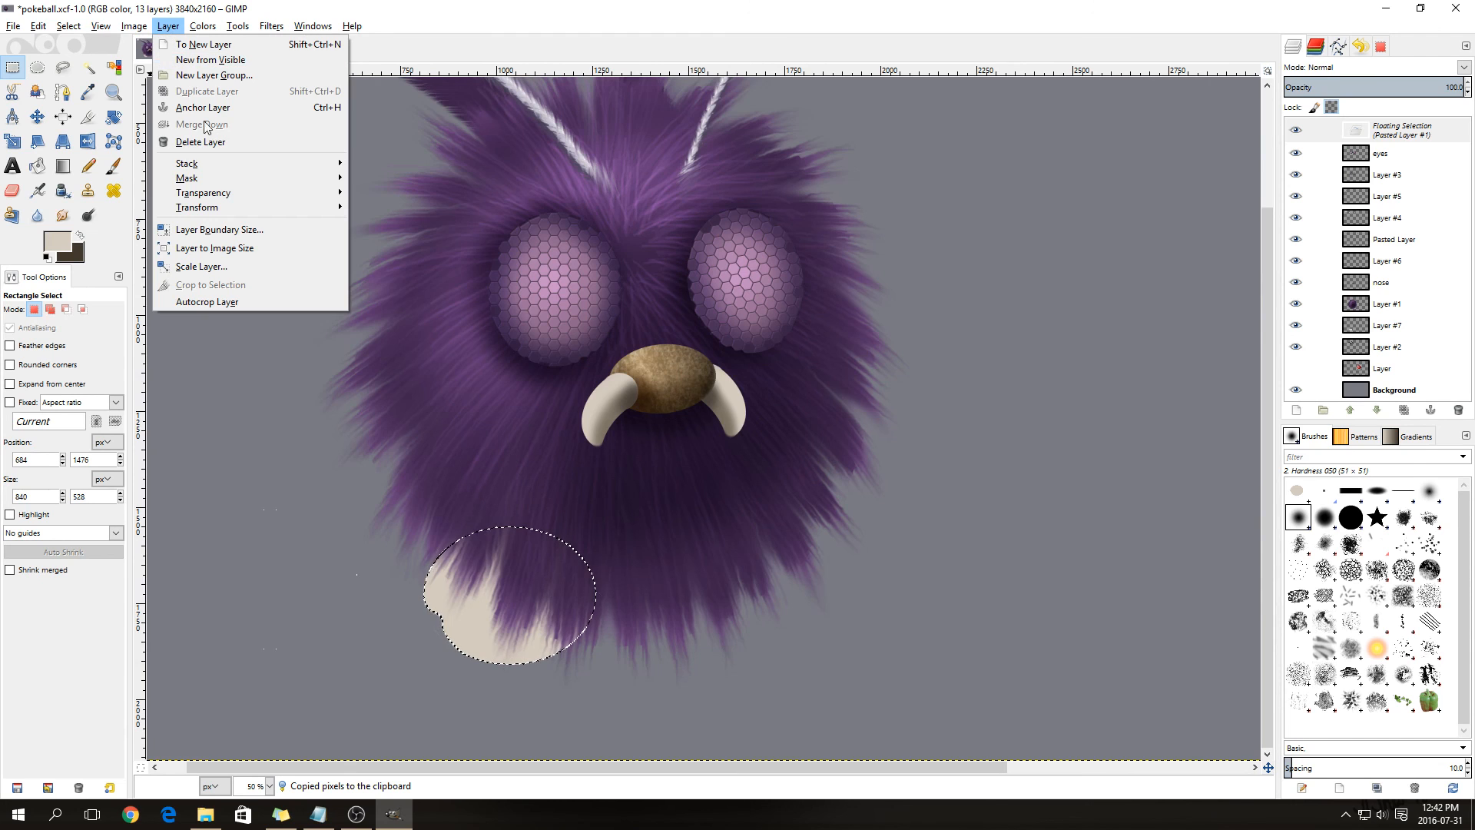
{"action": "mouse_move", "coordinate": [232, 209]}
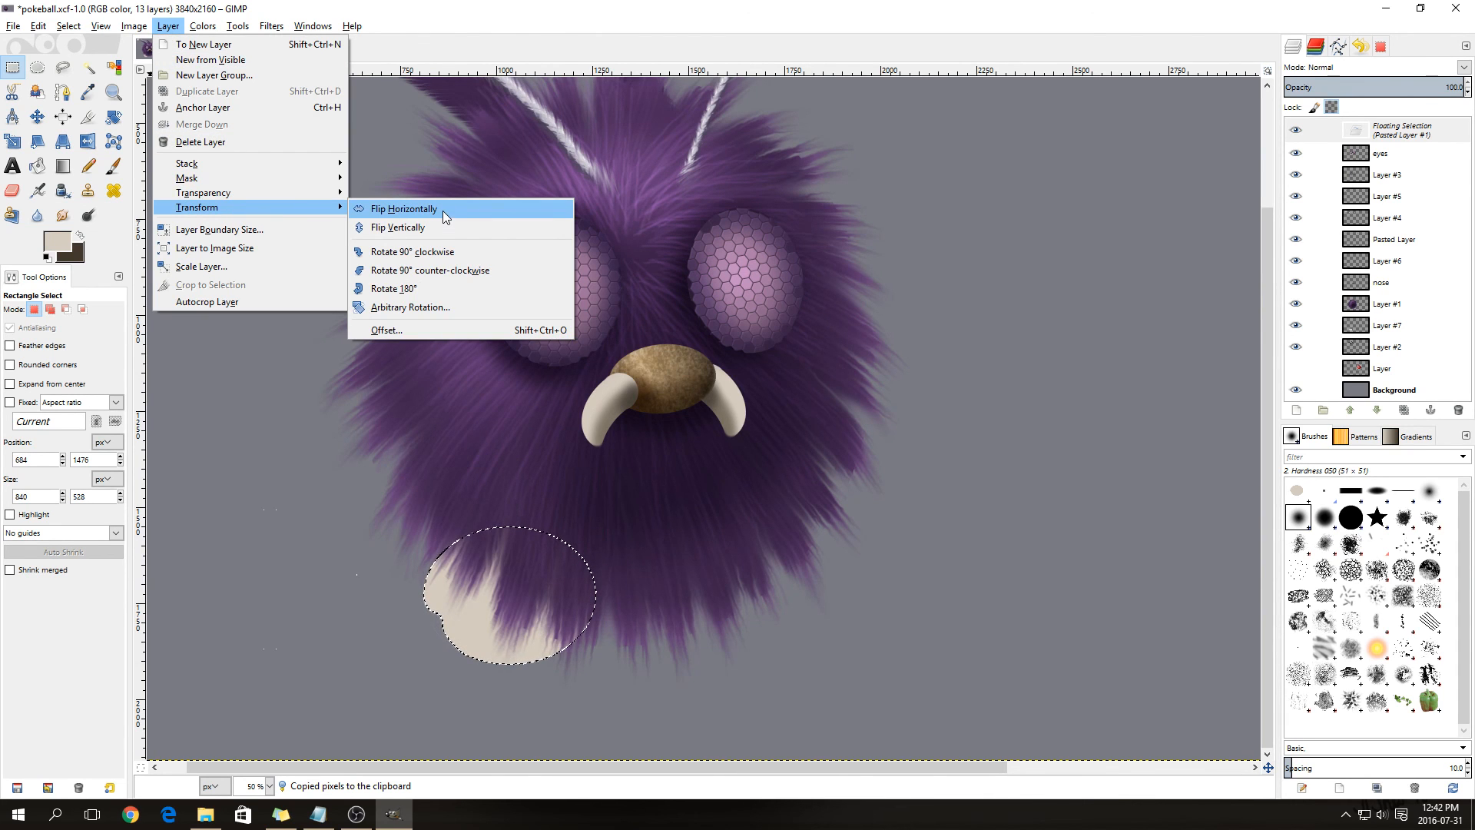
{"action": "left_click", "coordinate": [444, 209]}
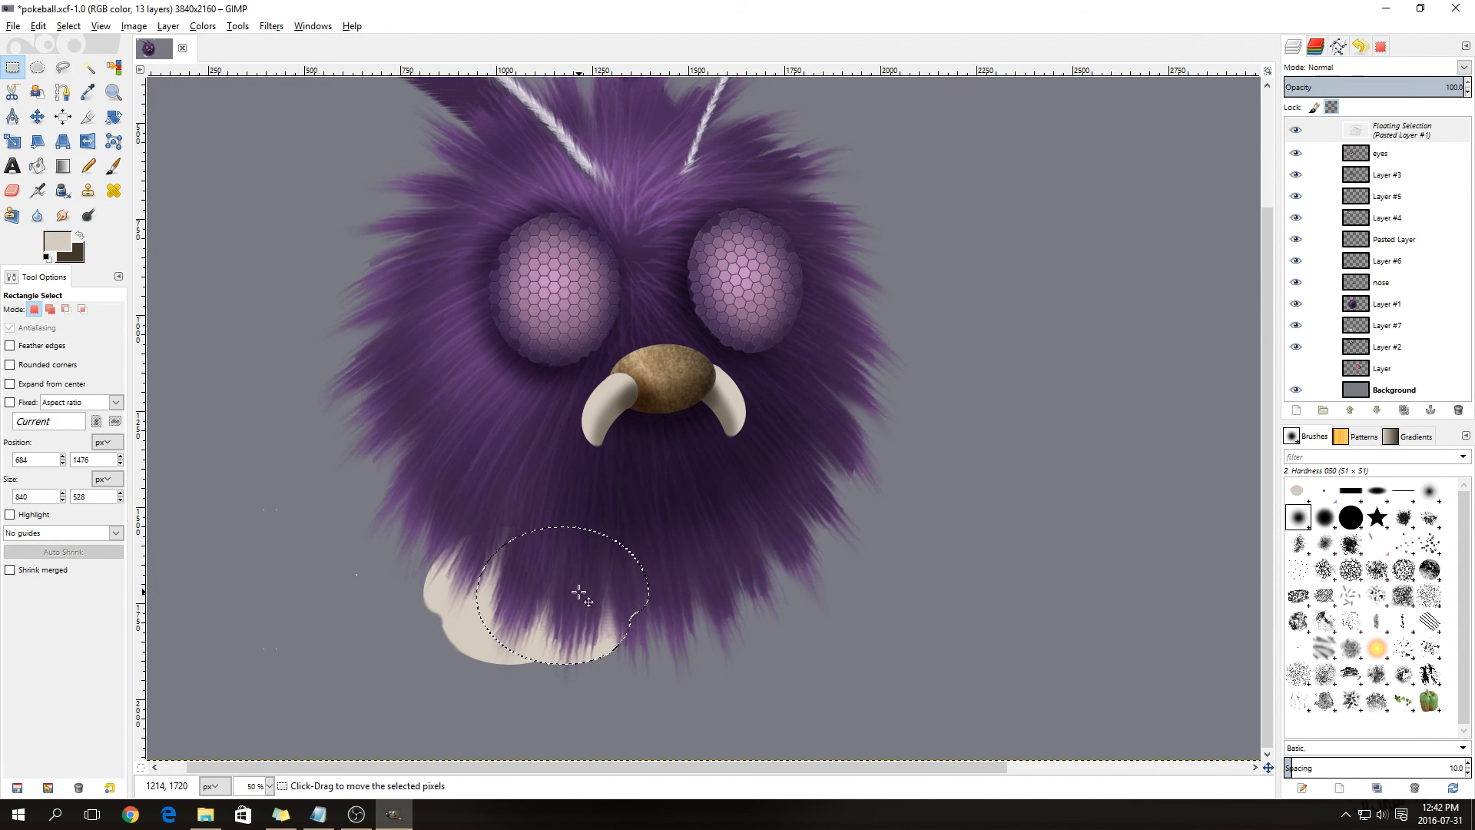
{"action": "left_click_drag", "start_coordinate": [559, 590], "coordinate": [754, 575]}
{"action": "left_click", "coordinate": [859, 637]}
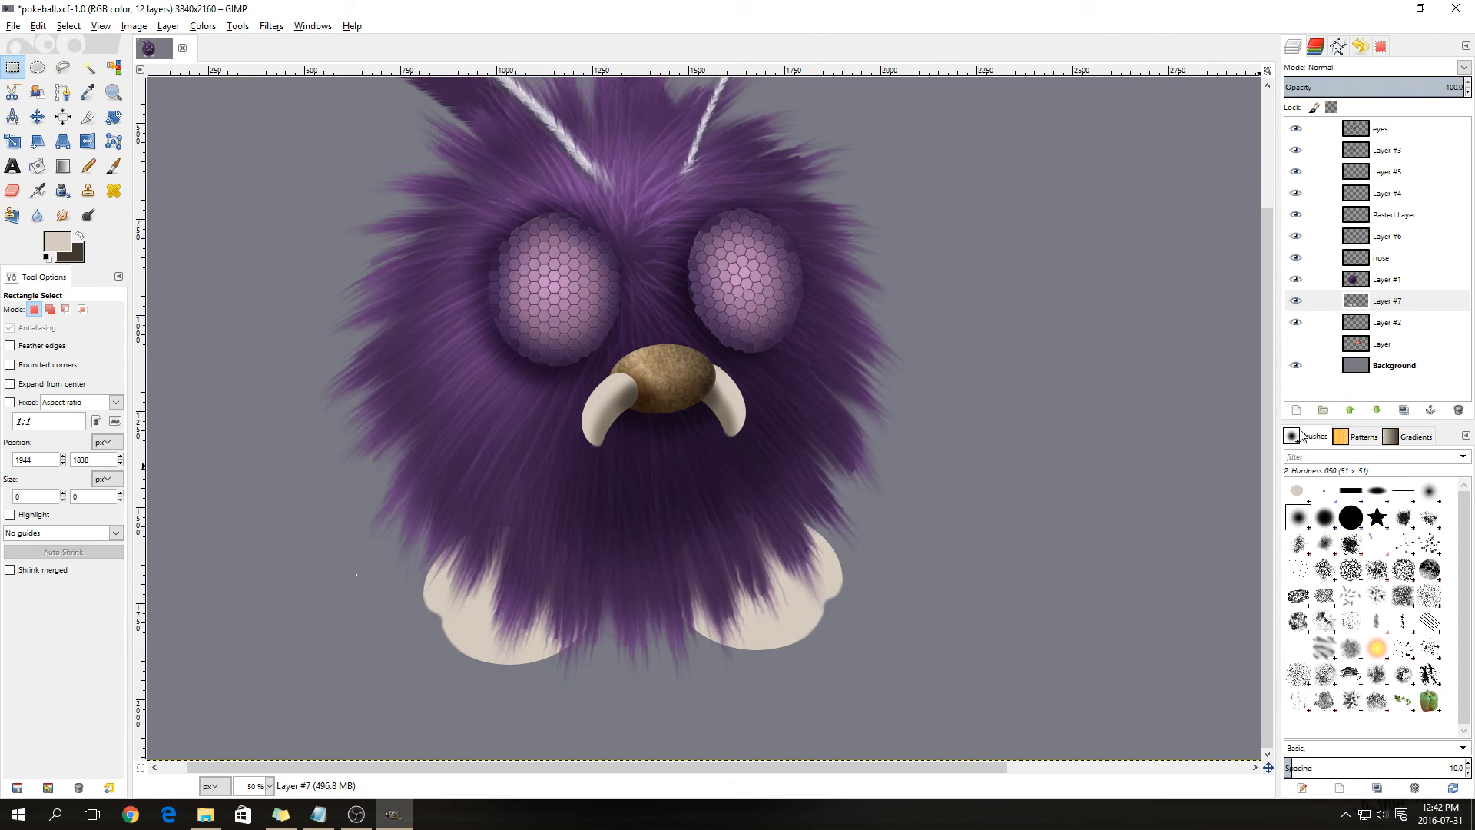
- Create a new transparent layer directly above the feet layer (Layer #7) and set its blend mode to Multiply
{"action": "right_click", "coordinate": [1392, 308]}
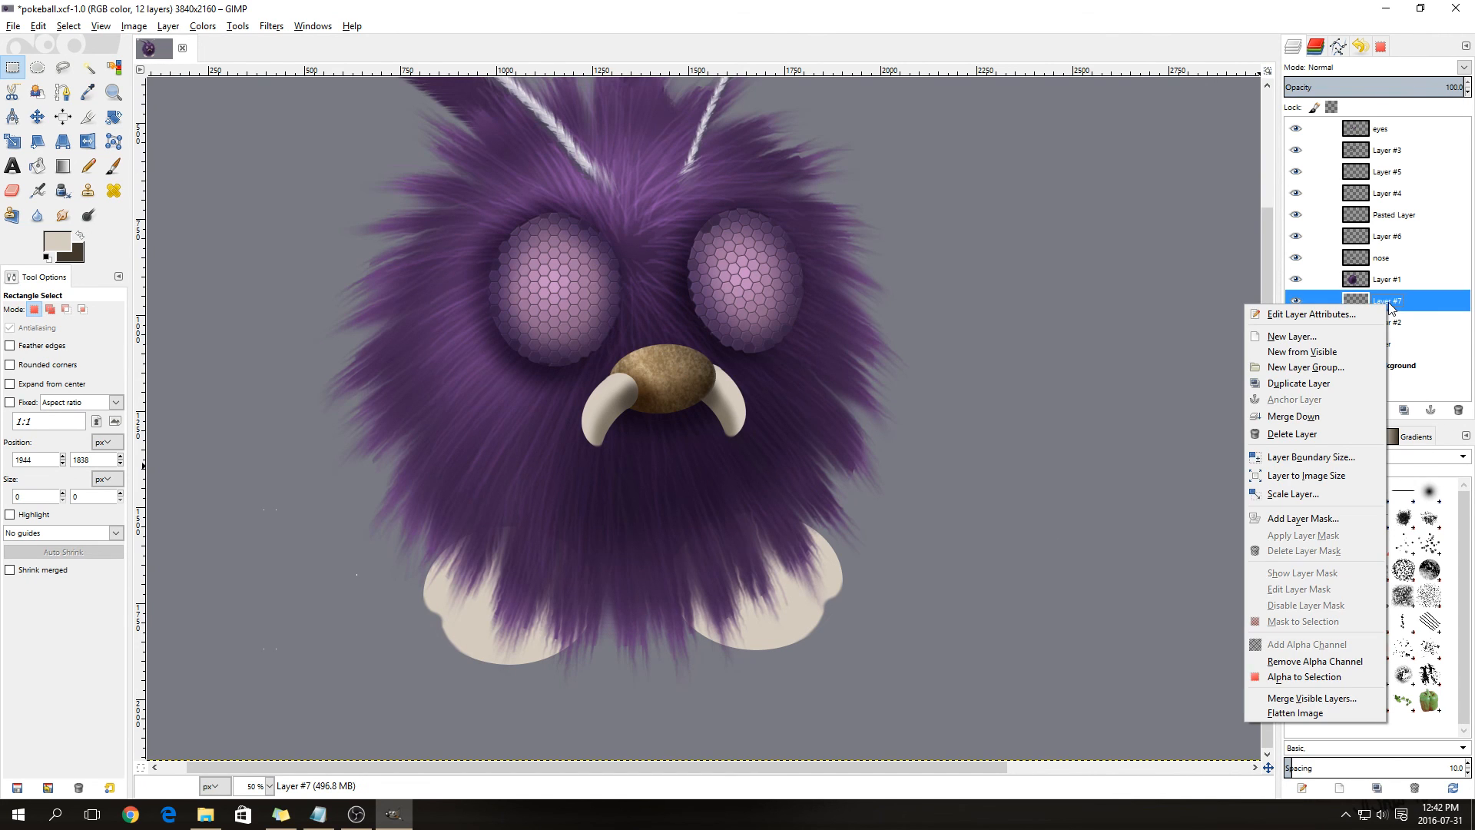
{"action": "left_click", "coordinate": [1323, 338]}
{"action": "left_click", "coordinate": [1319, 462]}
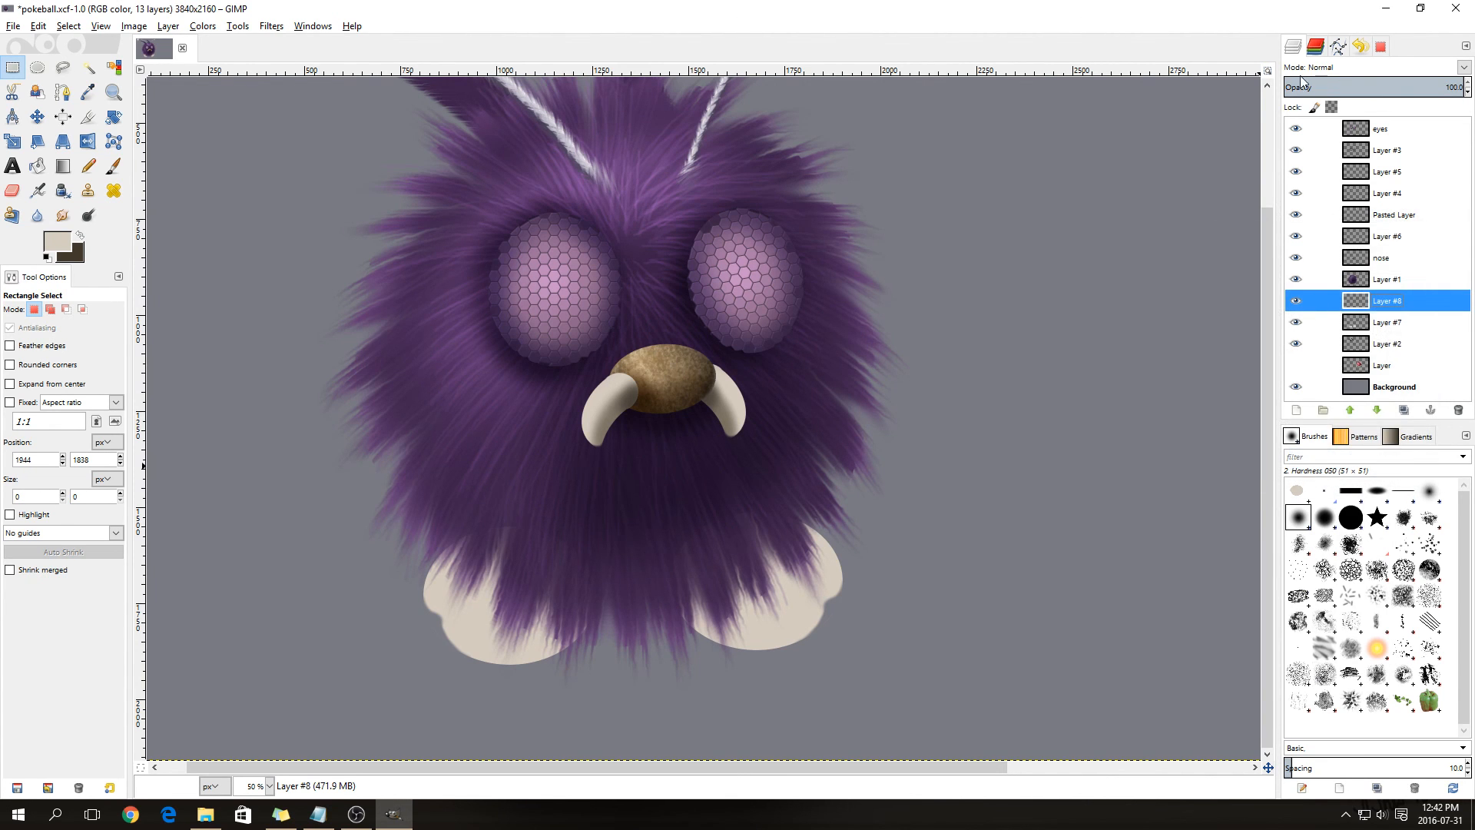
{"action": "left_click", "coordinate": [1331, 69]}
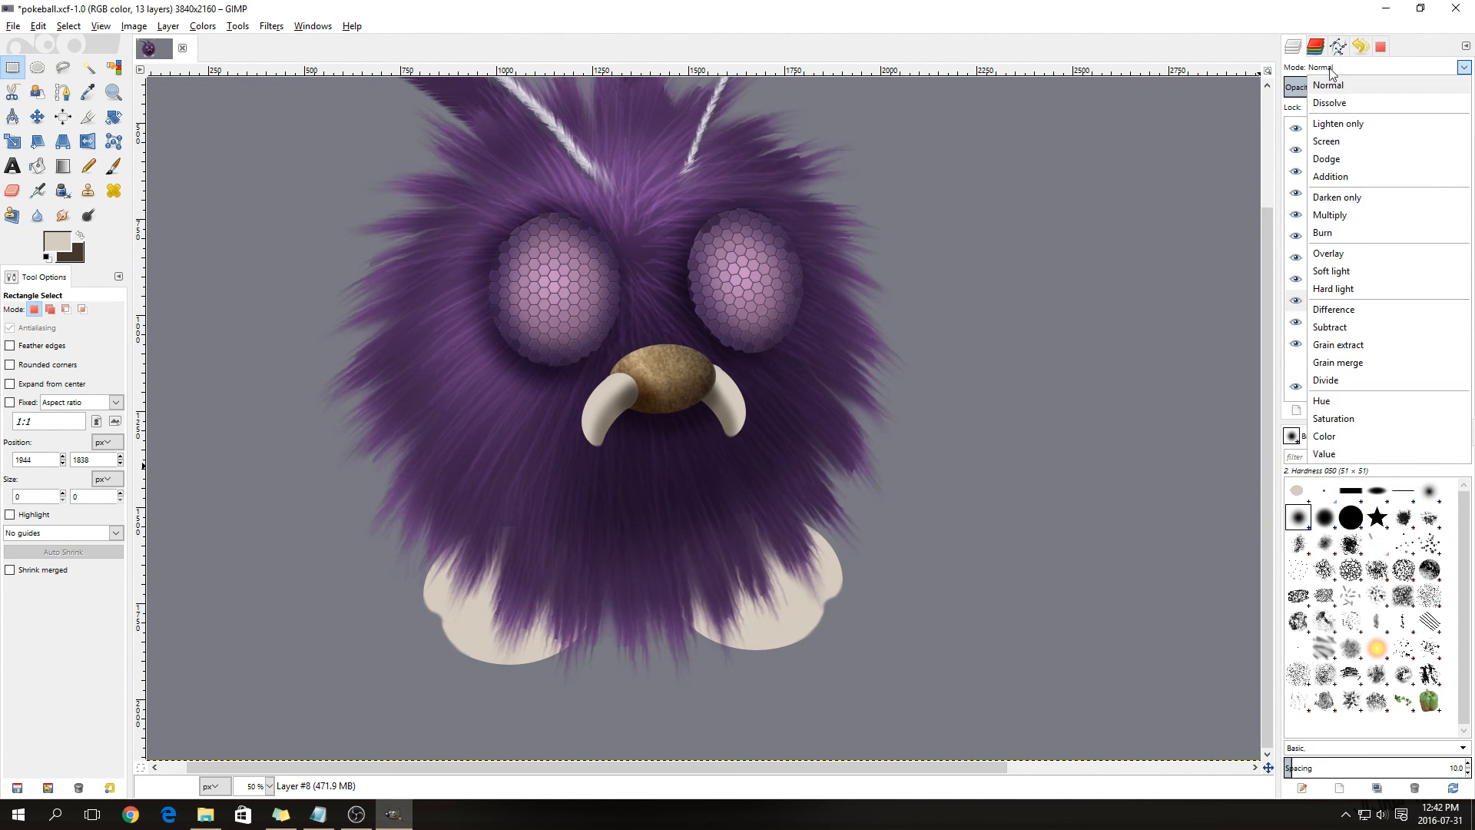
{"action": "left_click", "coordinate": [1329, 215]}
- Airbrush shading into the side notch of each foot with grey-brown 8a837a and a size 50 soft brush
{"action": "left_click", "coordinate": [55, 244]}
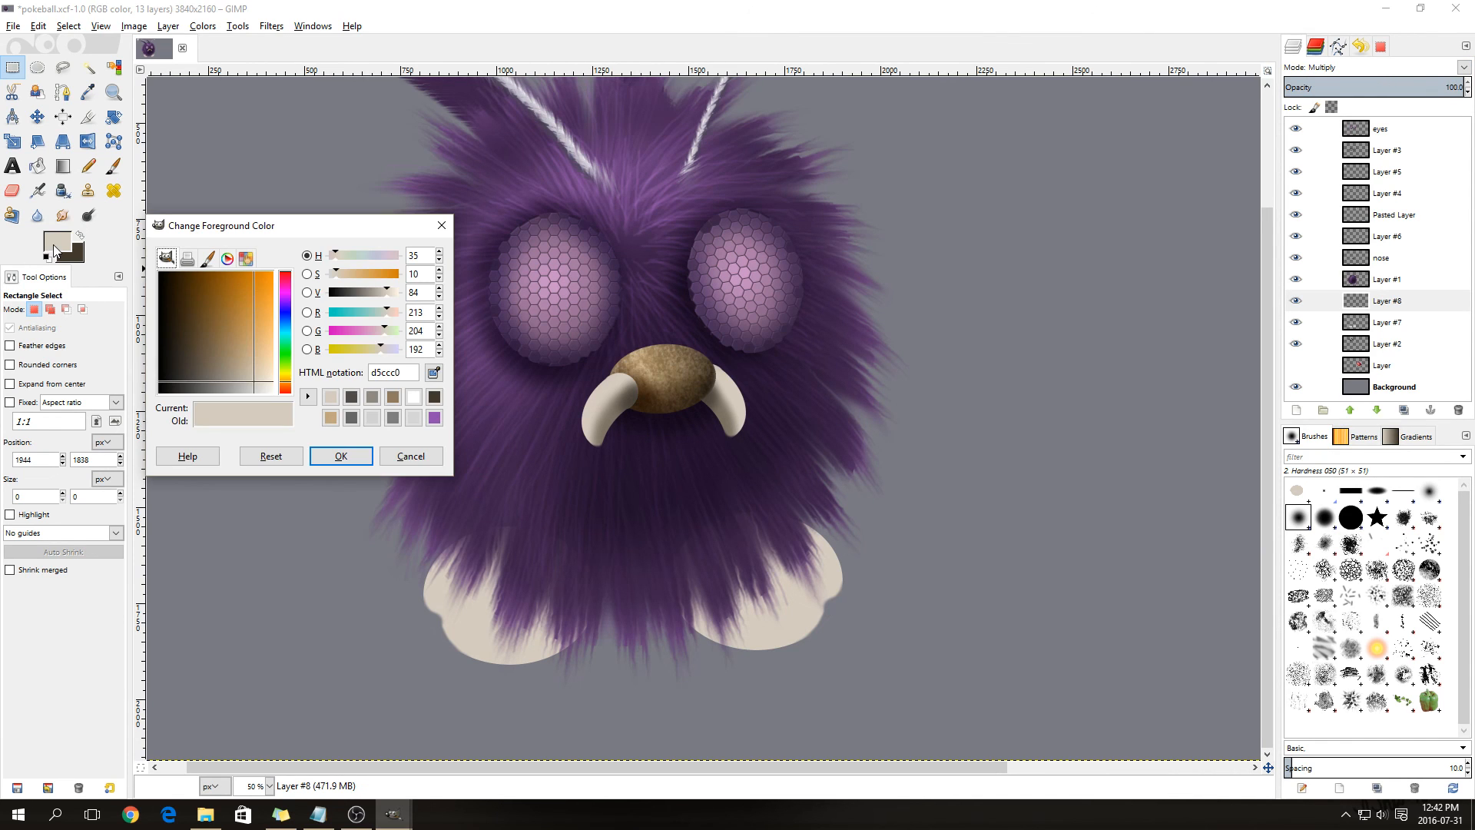
{"action": "left_click", "coordinate": [219, 379]}
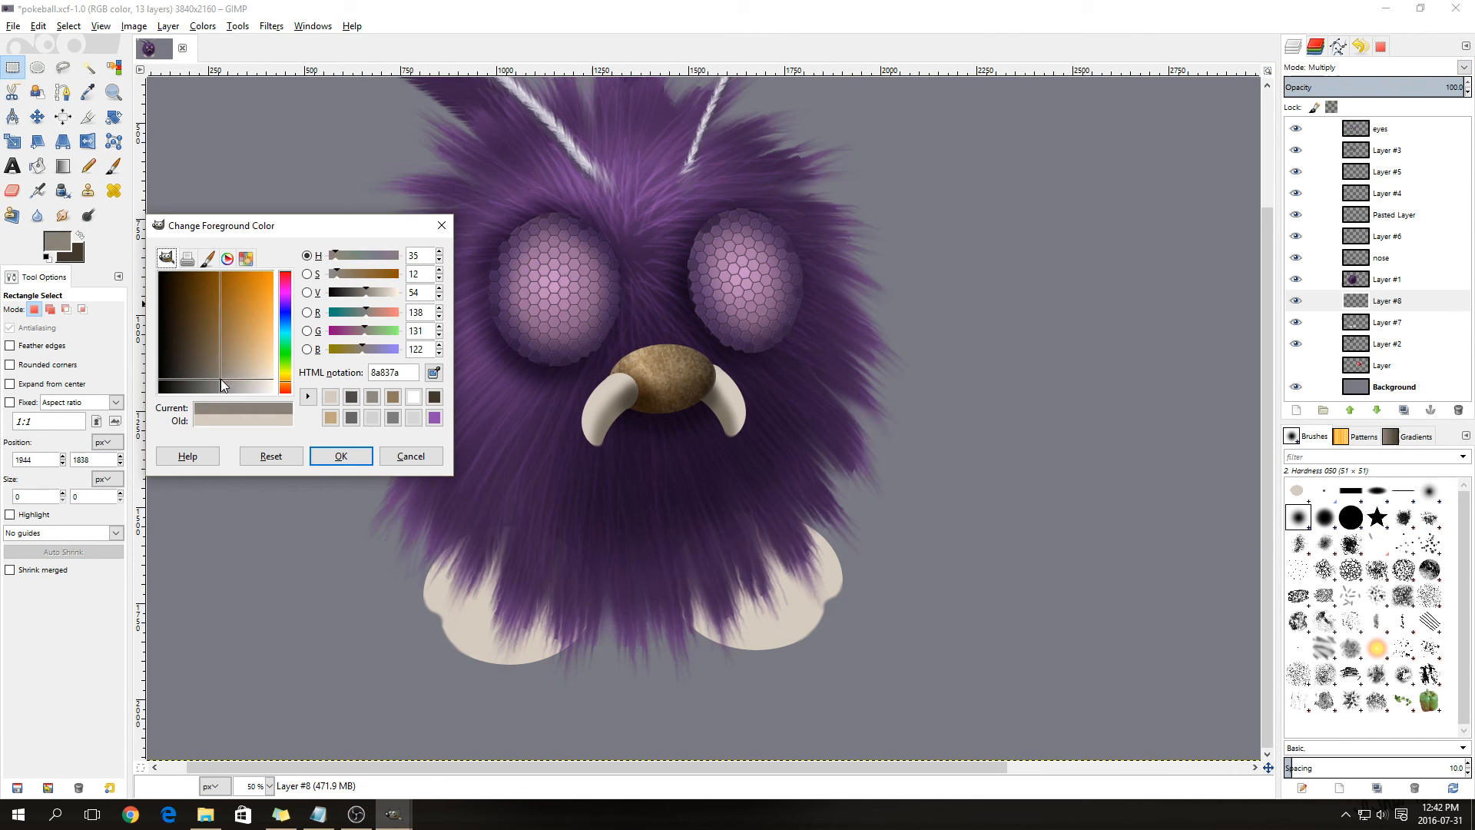
{"action": "left_click", "coordinate": [341, 456]}
{"action": "left_click", "coordinate": [37, 191]}
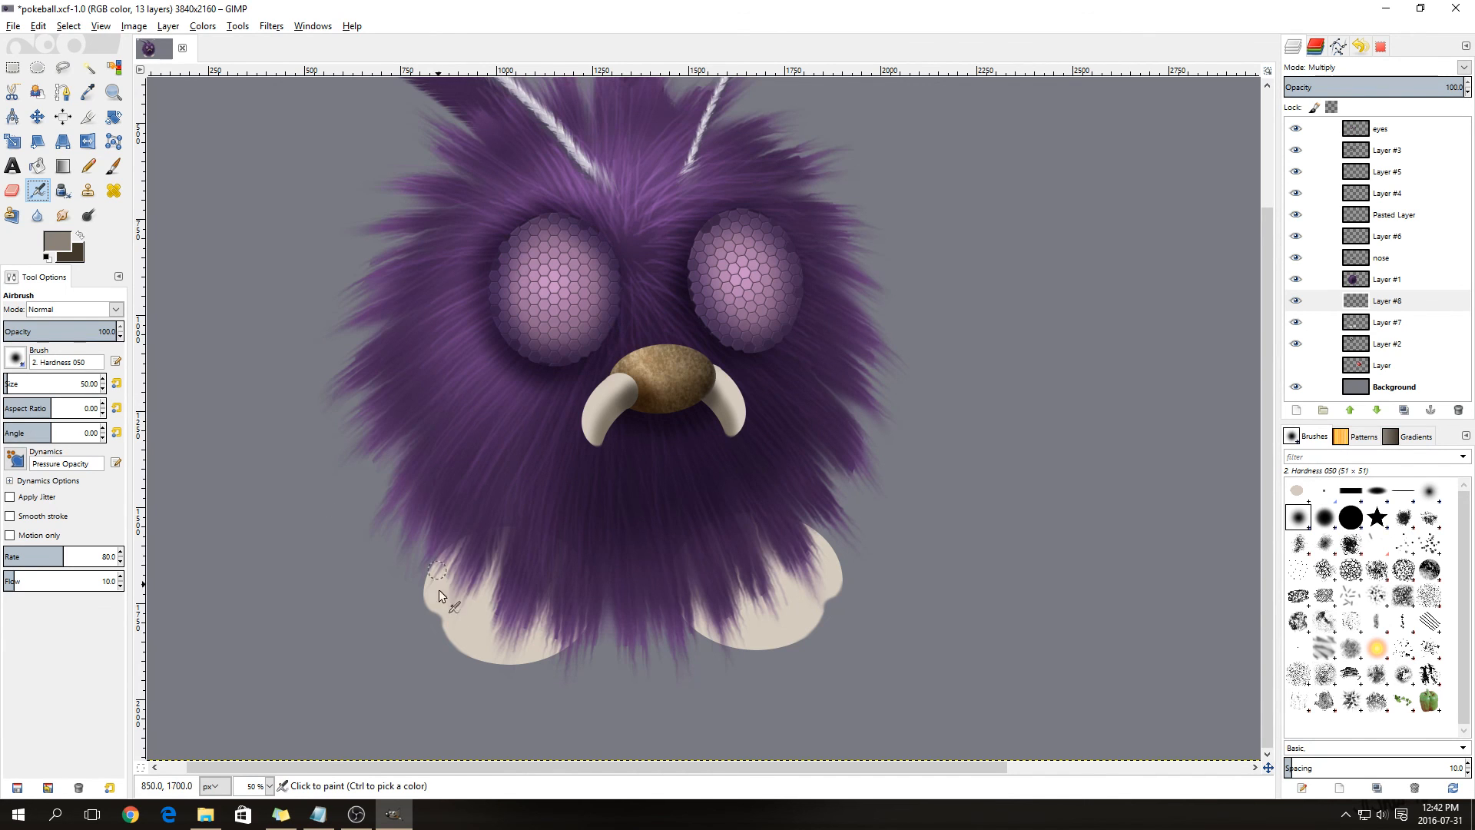
{"action": "left_click", "coordinate": [442, 617]}
{"action": "left_click", "coordinate": [443, 618]}
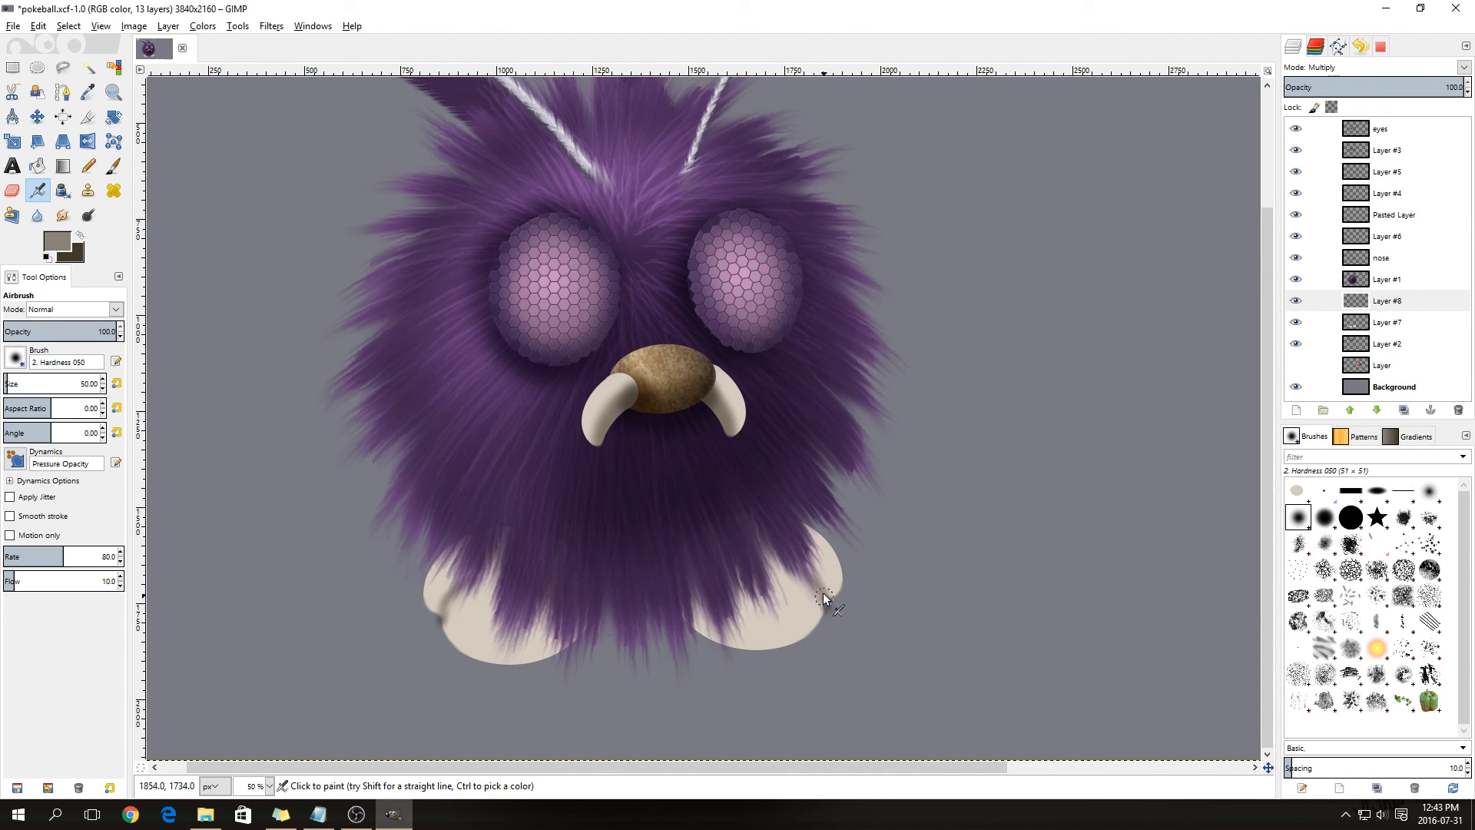
{"action": "left_click_drag", "start_coordinate": [822, 585], "coordinate": [832, 610]}
{"action": "left_click_drag", "start_coordinate": [439, 620], "coordinate": [447, 600]}
- Set the airbrush size to 200 and shade softly around the outer and lower edges of both feet
{"action": "triple_click", "coordinate": [89, 384]}
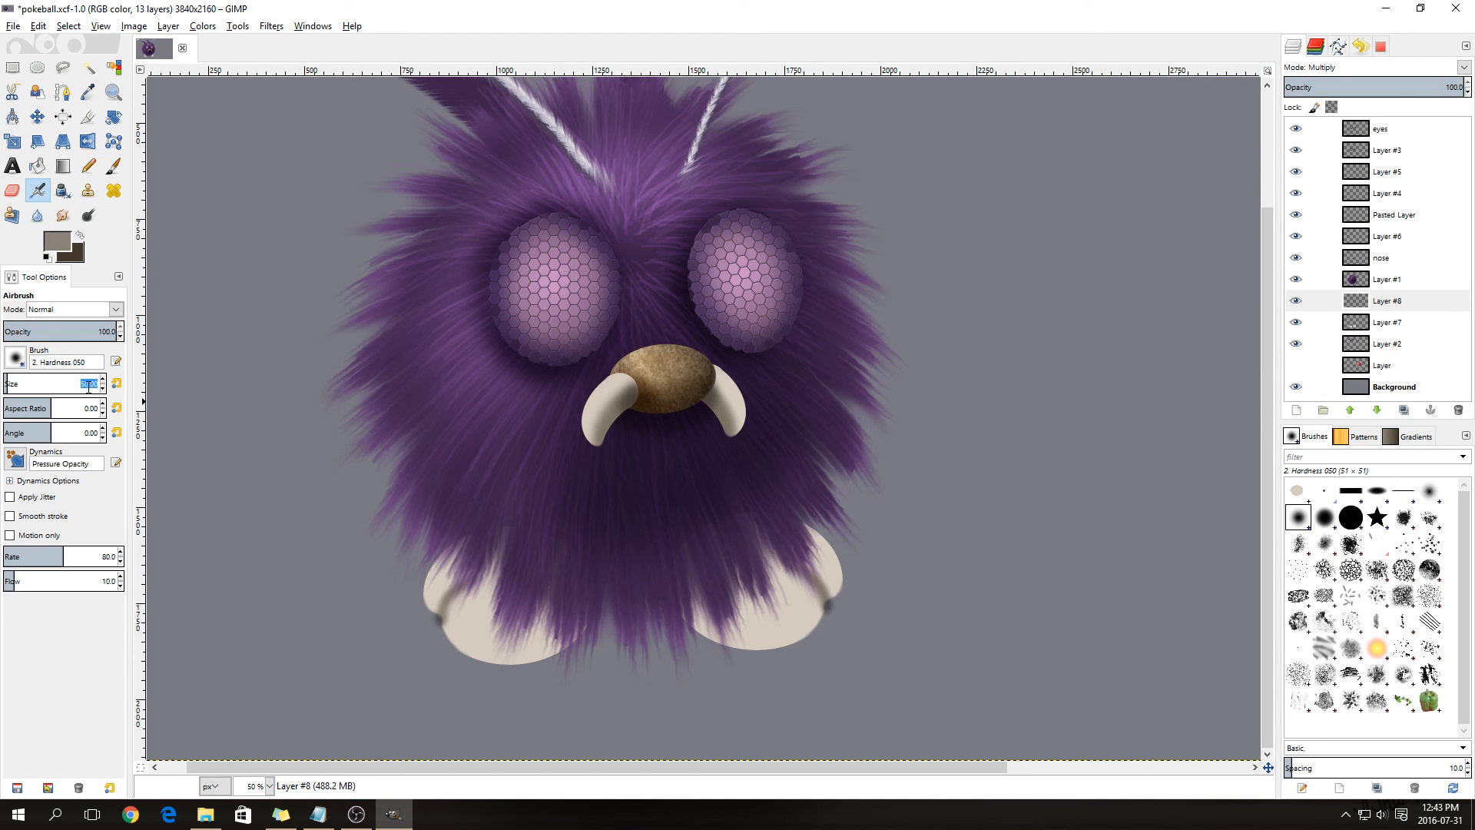
{"action": "type", "text": "200"}
{"action": "key", "text": "Return"}
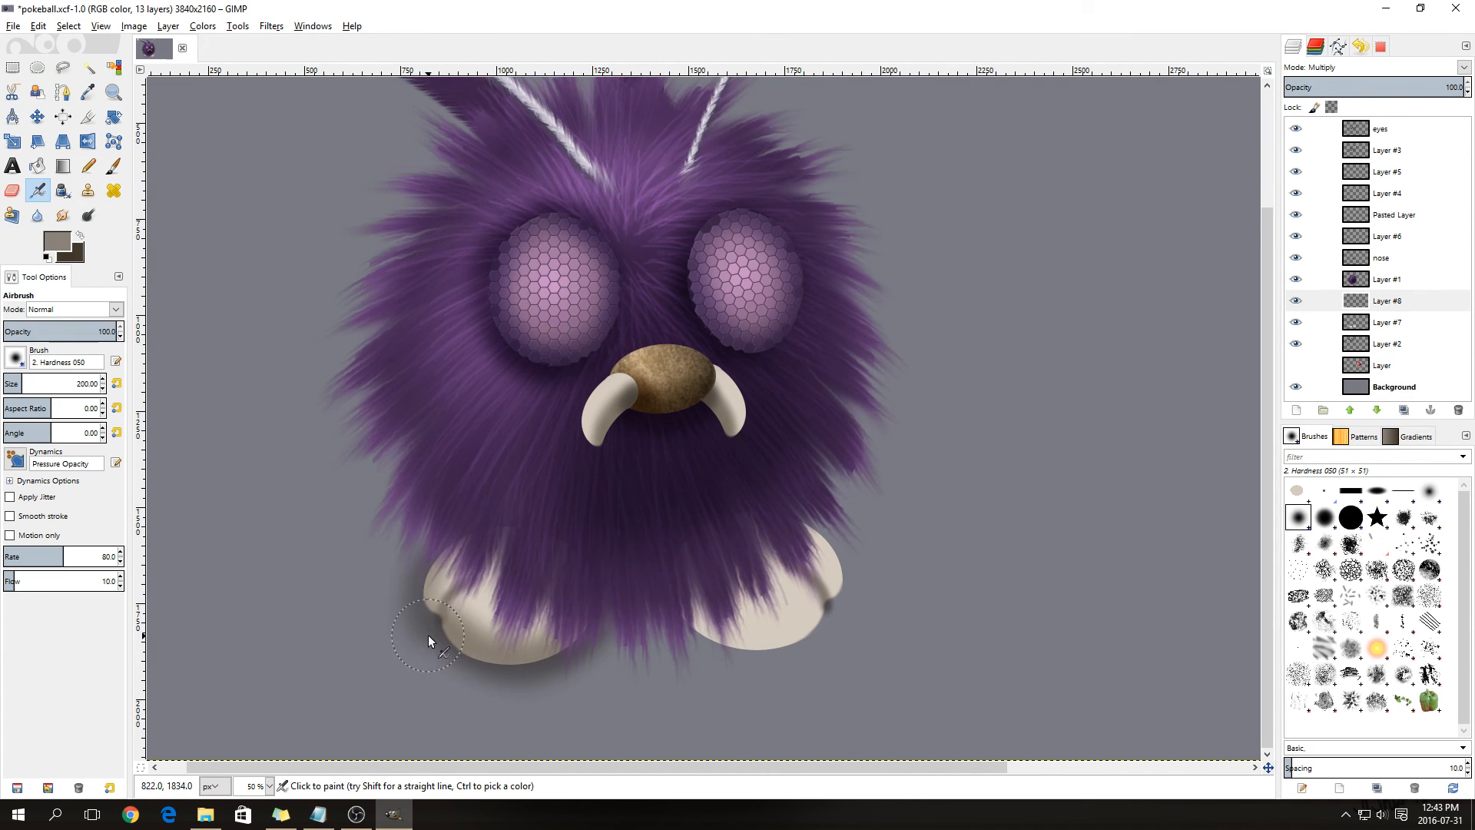
{"action": "mouse_move", "coordinate": [517, 665]}
{"action": "left_mouse_down"}
{"action": "mouse_move", "coordinate": [577, 653]}
{"action": "mouse_move", "coordinate": [624, 606]}
{"action": "left_mouse_up"}
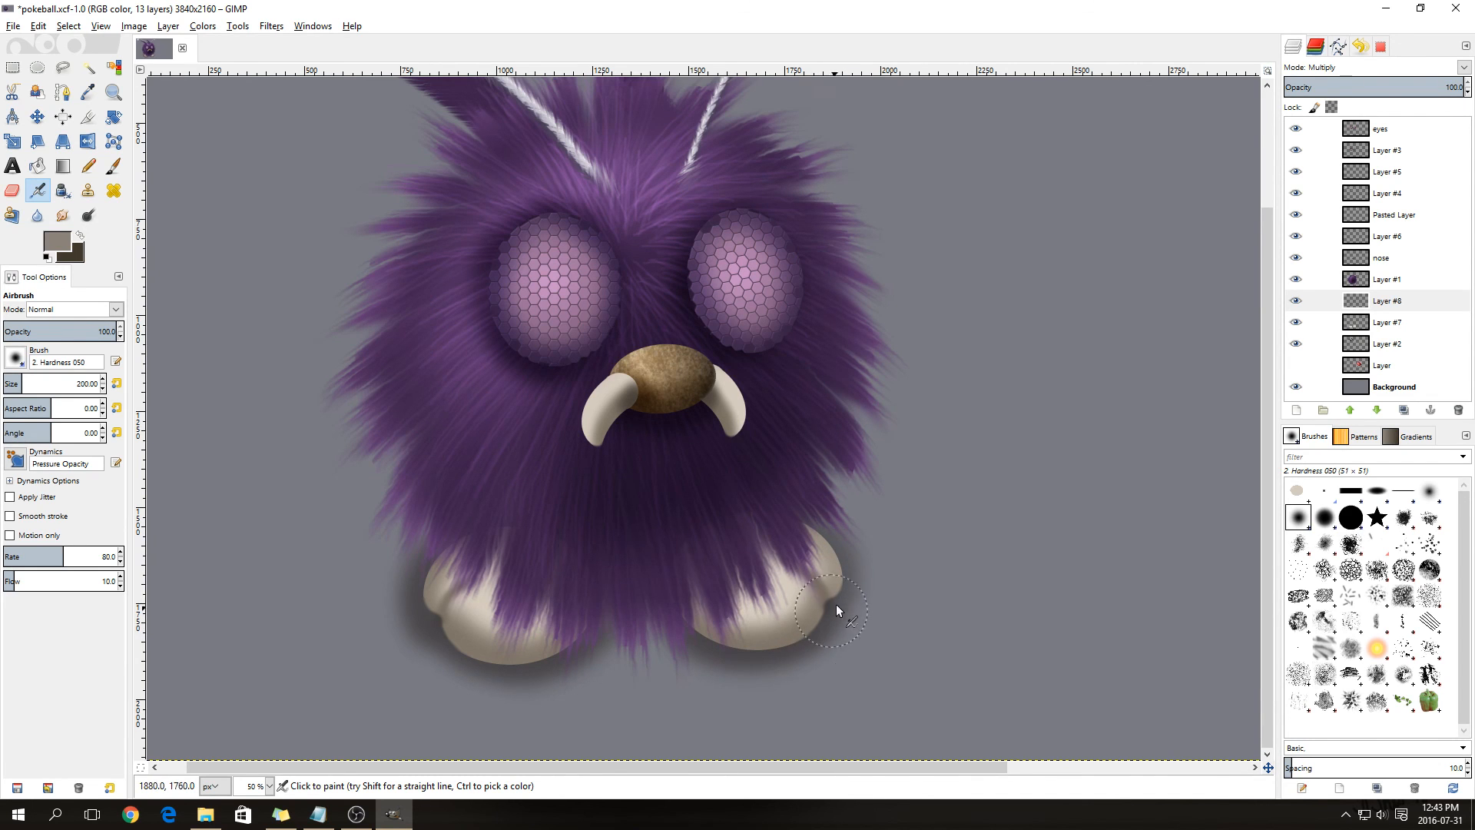
- Deepen the shading along both feet's outer edges with a darker grey, and merge the shading layer down into the feet layer
{"action": "left_click", "coordinate": [59, 245]}
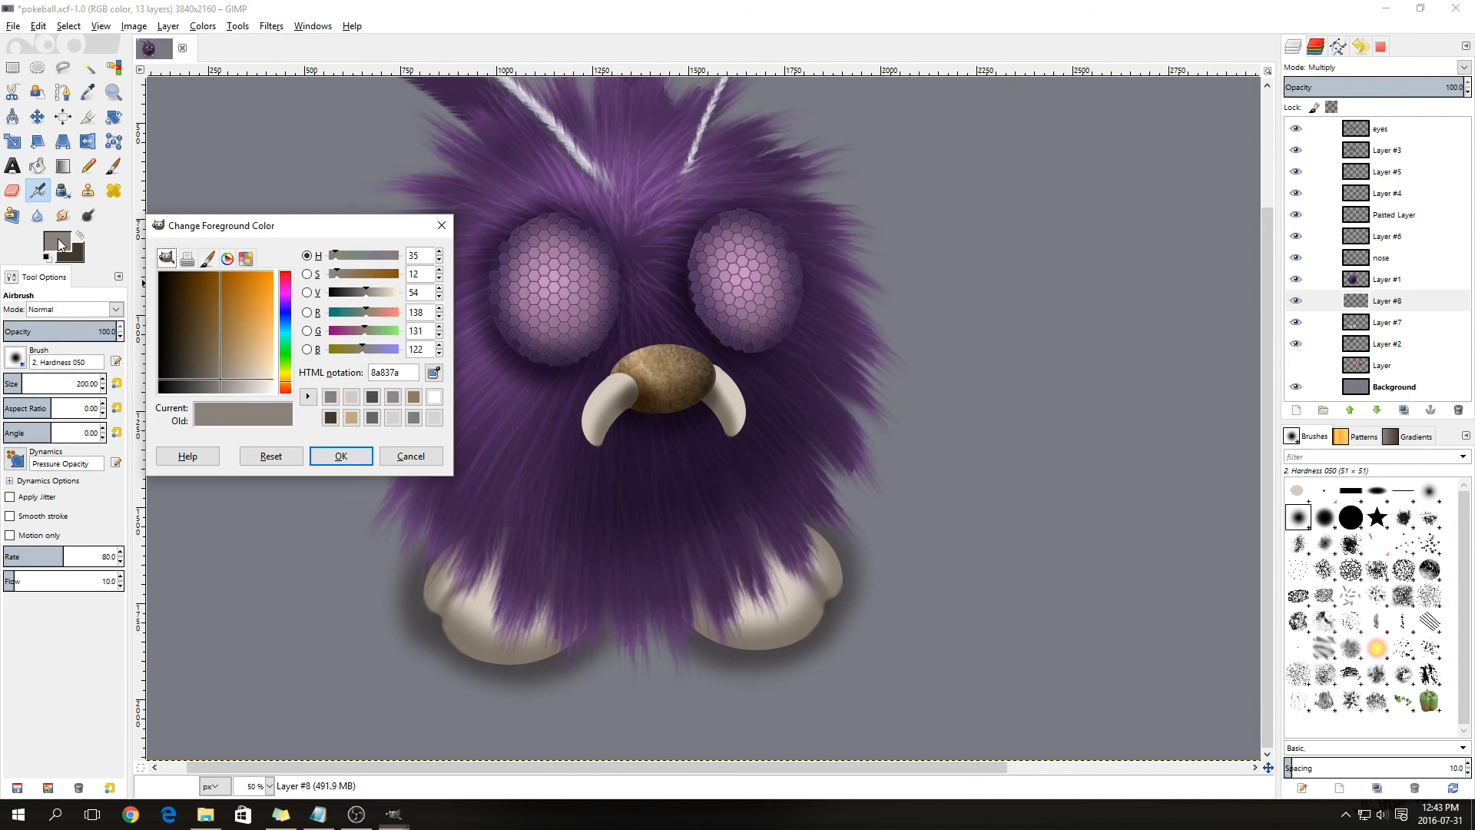
{"action": "left_click", "coordinate": [199, 382]}
{"action": "left_click", "coordinate": [341, 456]}
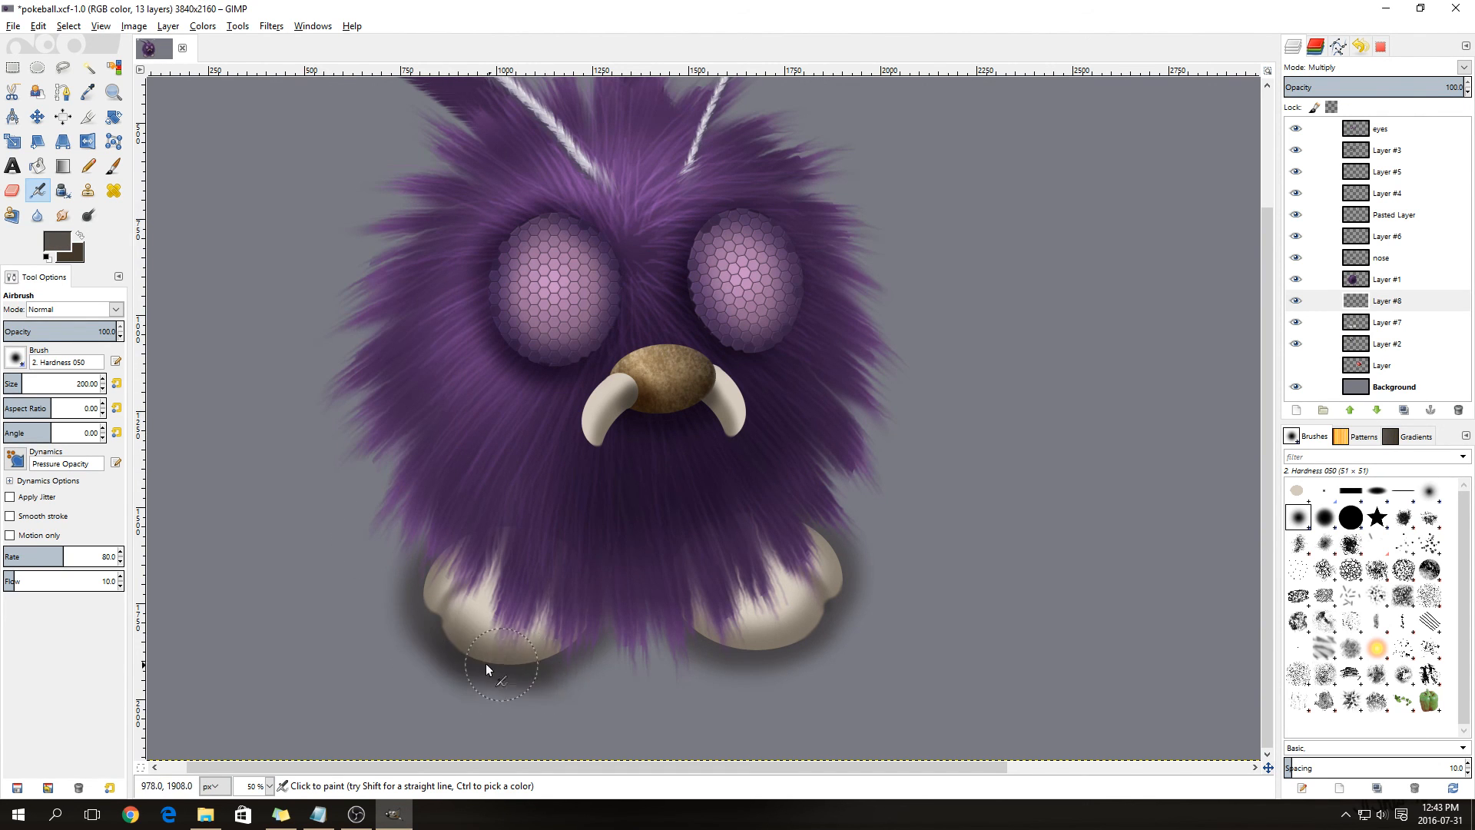
{"action": "left_click_drag", "start_coordinate": [487, 662], "coordinate": [602, 642]}
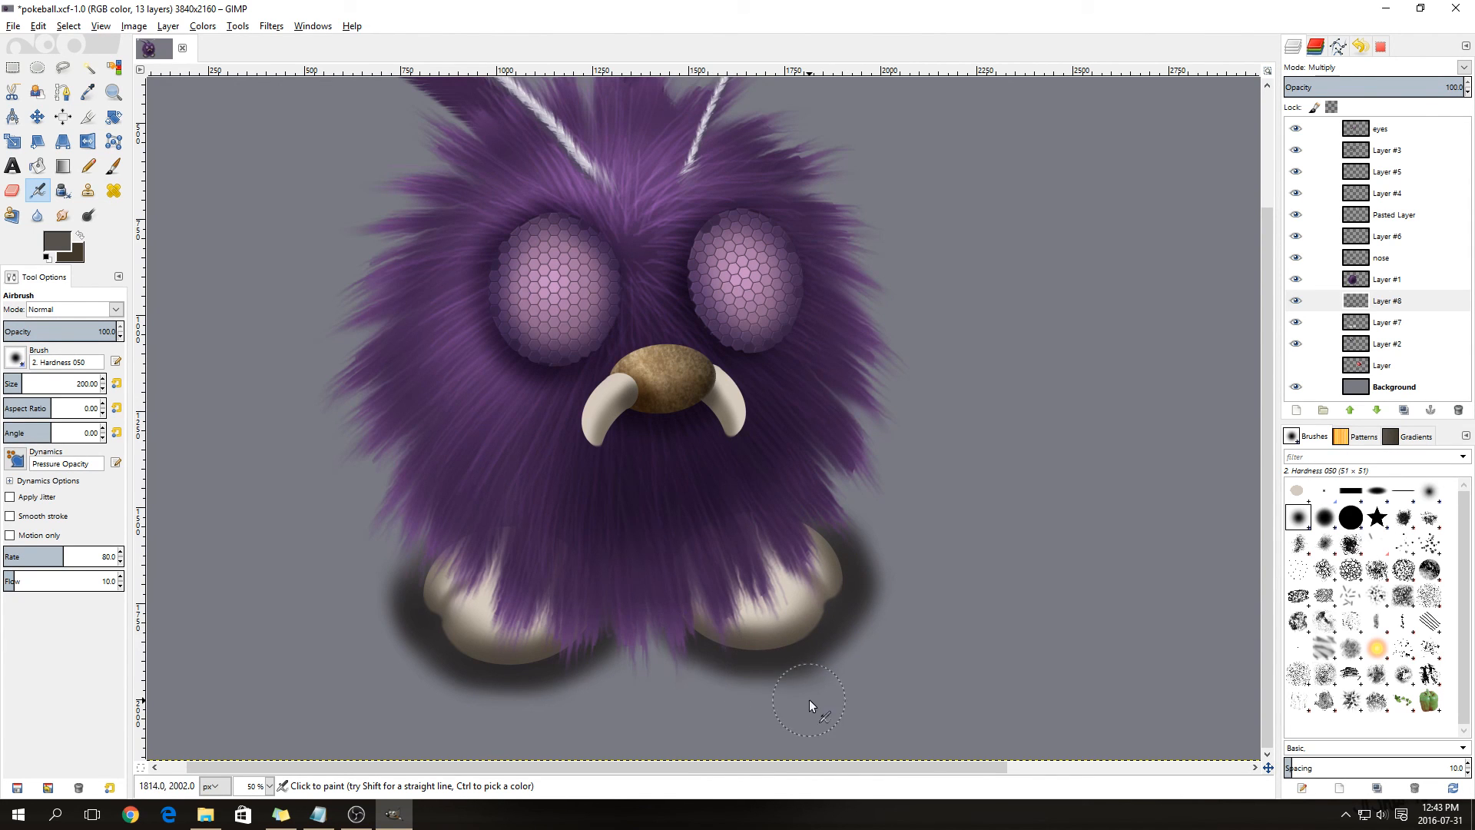
{"action": "right_click", "coordinate": [1388, 305]}
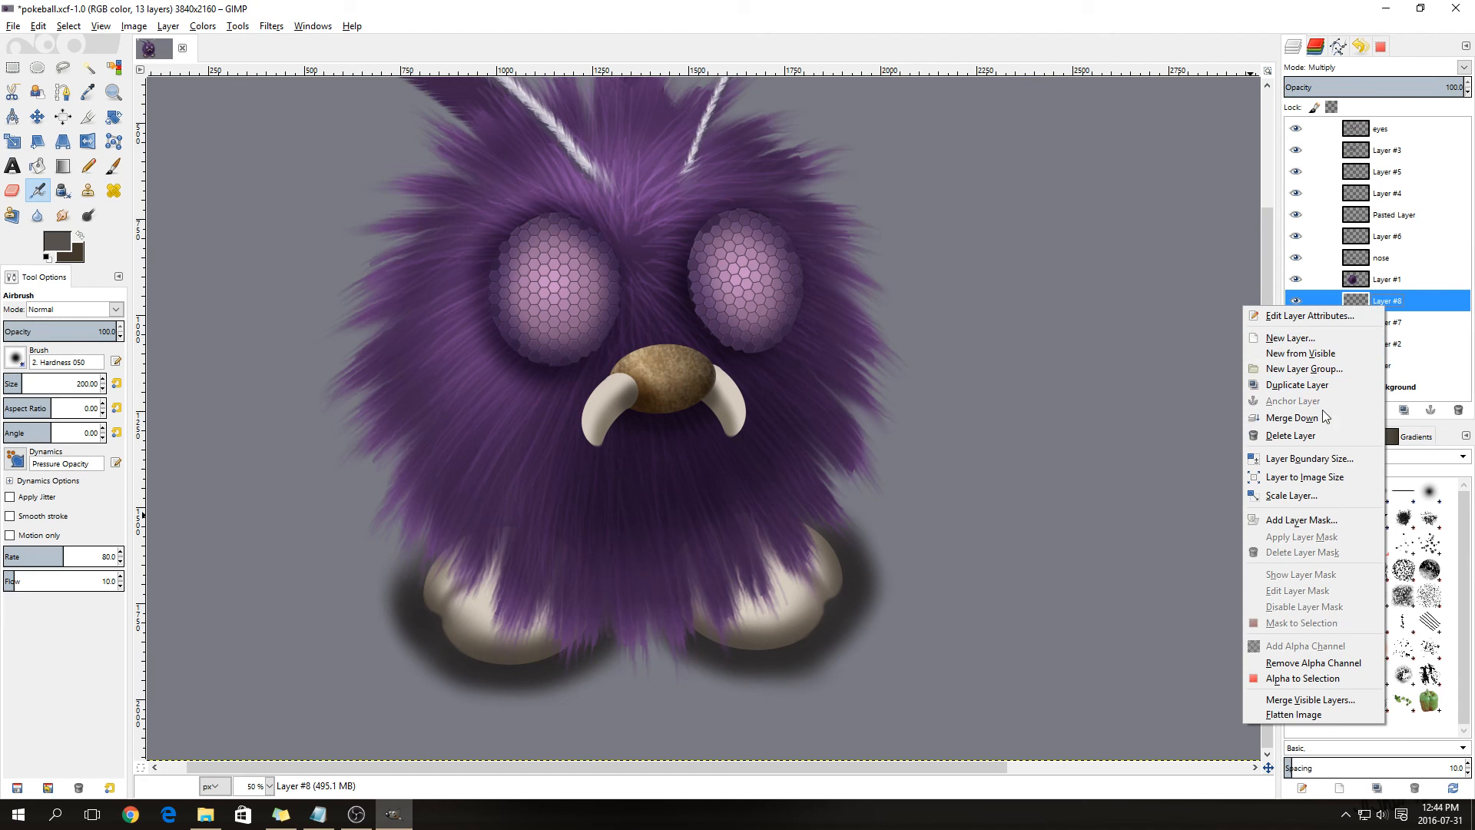
{"action": "left_click", "coordinate": [1292, 418]}
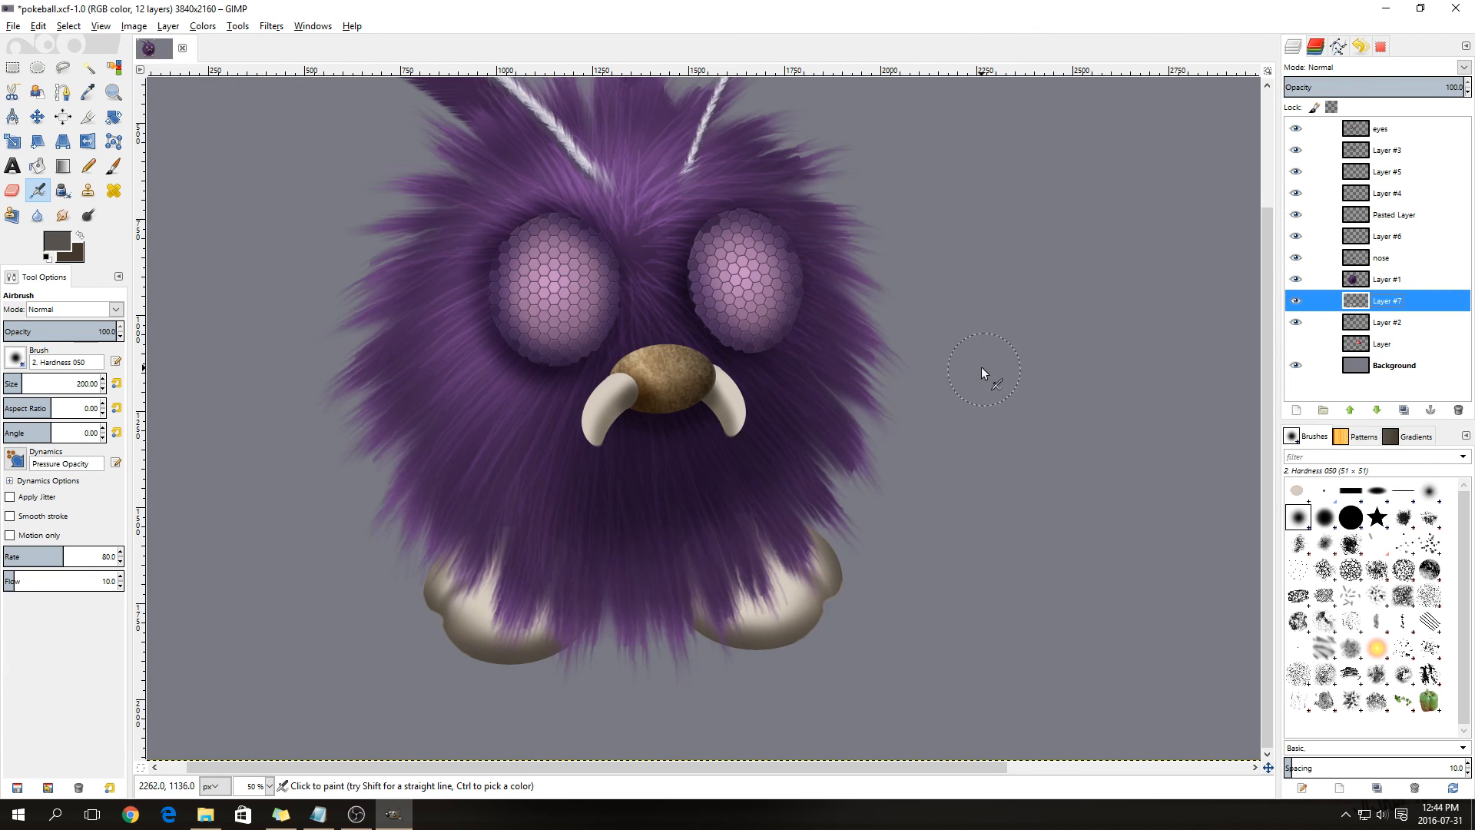
- Select the foot on the image's right side with a rectangle about 744 × 464 px and darken it using Levels, maximum output 180
{"action": "left_click", "coordinate": [12, 67]}
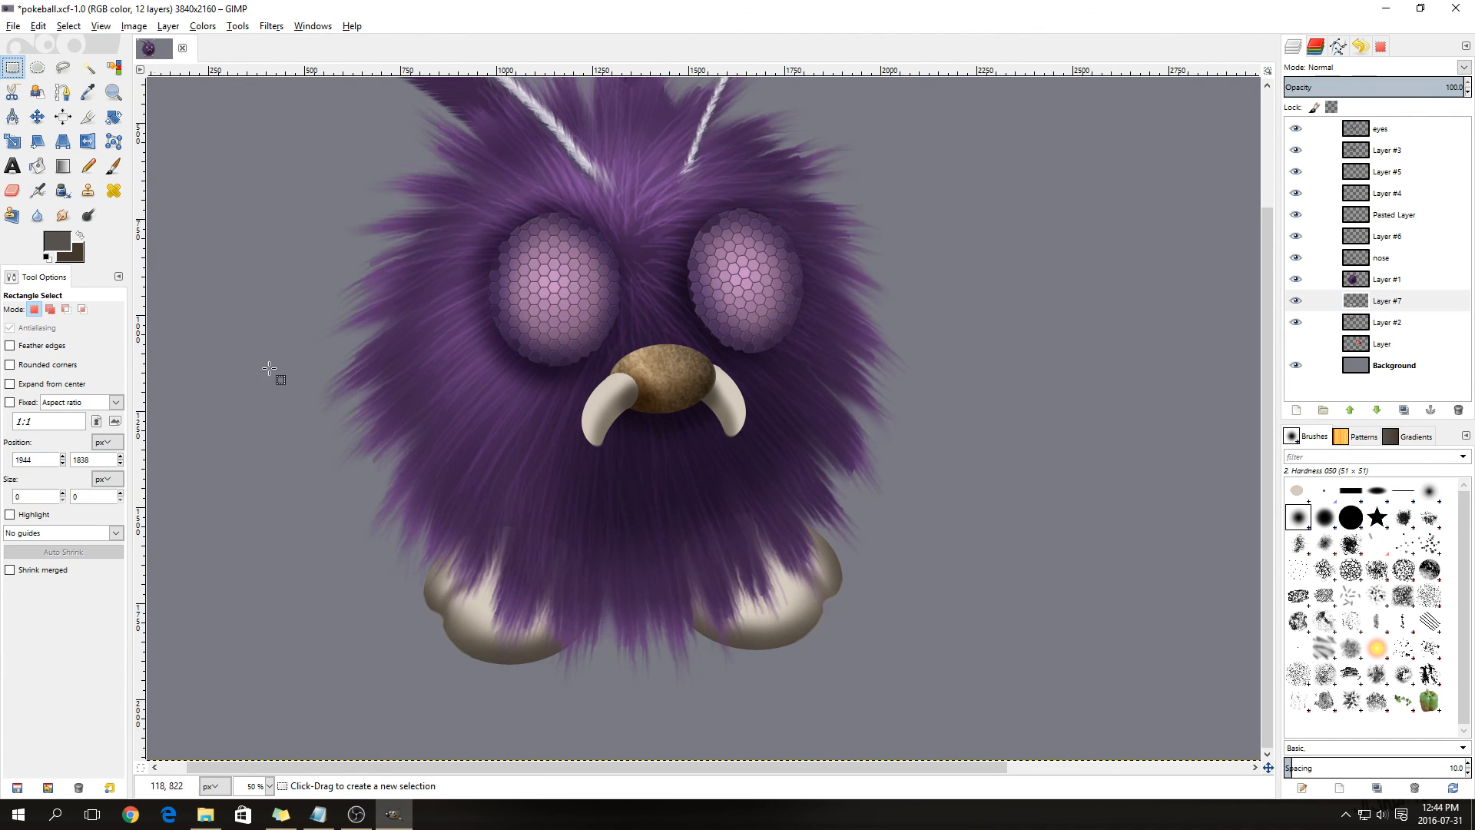
{"action": "left_click_drag", "start_coordinate": [634, 488], "coordinate": [920, 669]}
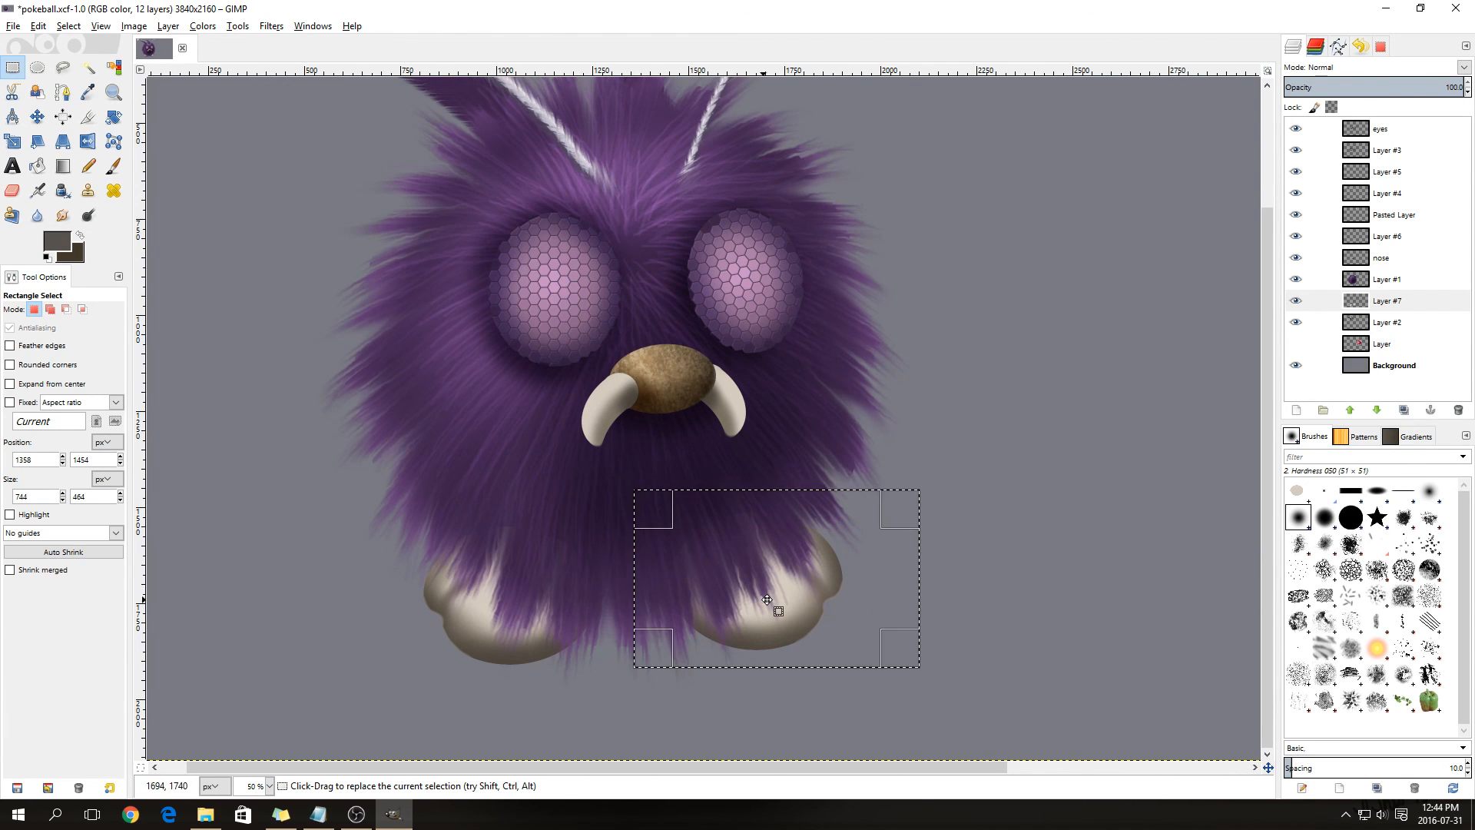
{"action": "left_click", "coordinate": [203, 31]}
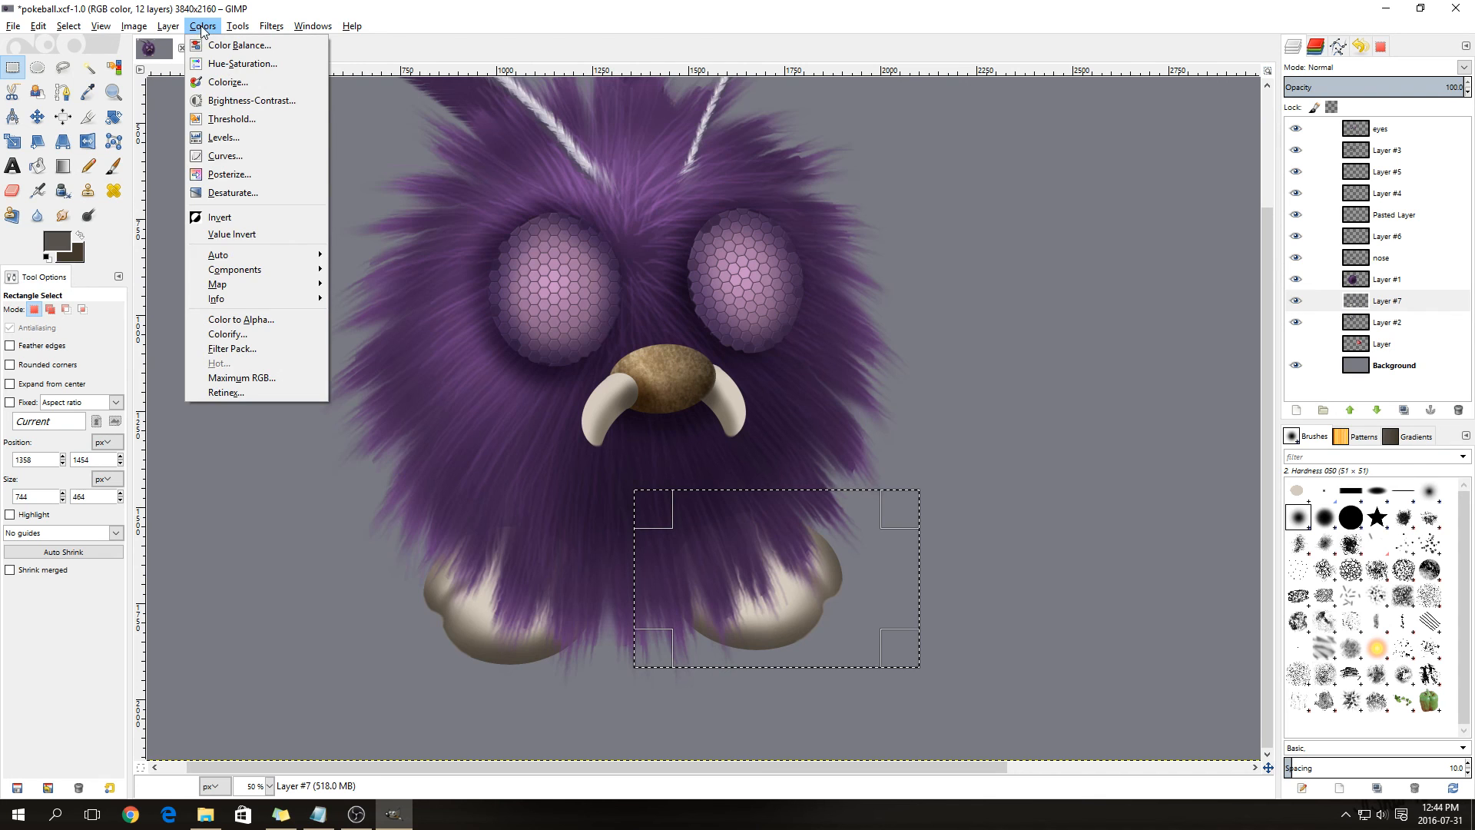
{"action": "left_click", "coordinate": [241, 138]}
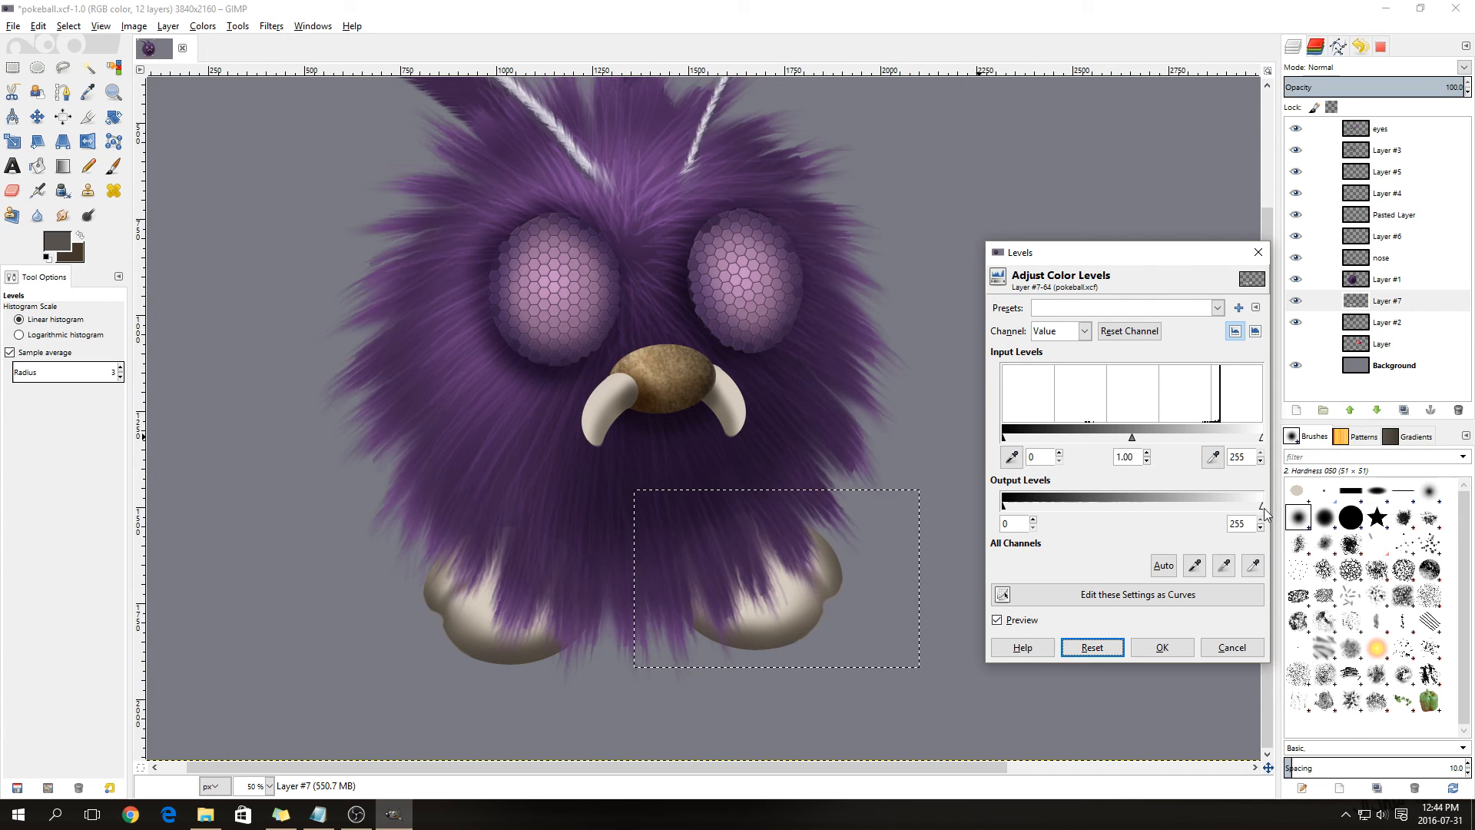
{"action": "left_click_drag", "start_coordinate": [1261, 508], "coordinate": [1186, 509]}
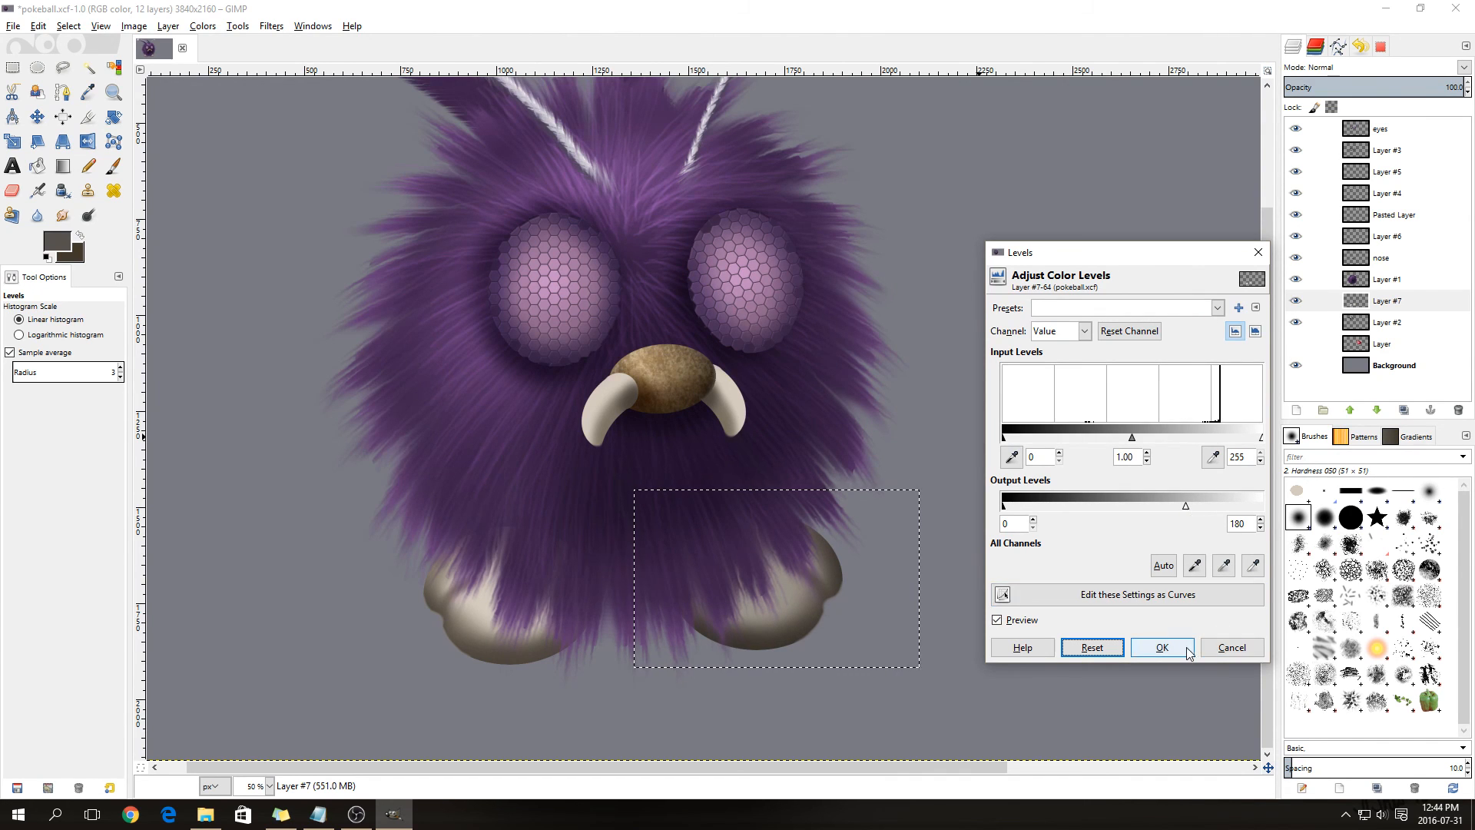
{"action": "left_click", "coordinate": [1184, 652]}
- Clear the selection and make the hidden Poké Ball layer (Layer) visible beside the creature
{"action": "key", "text": "ctrl+shift+a"}
{"action": "key", "text": "minus"}
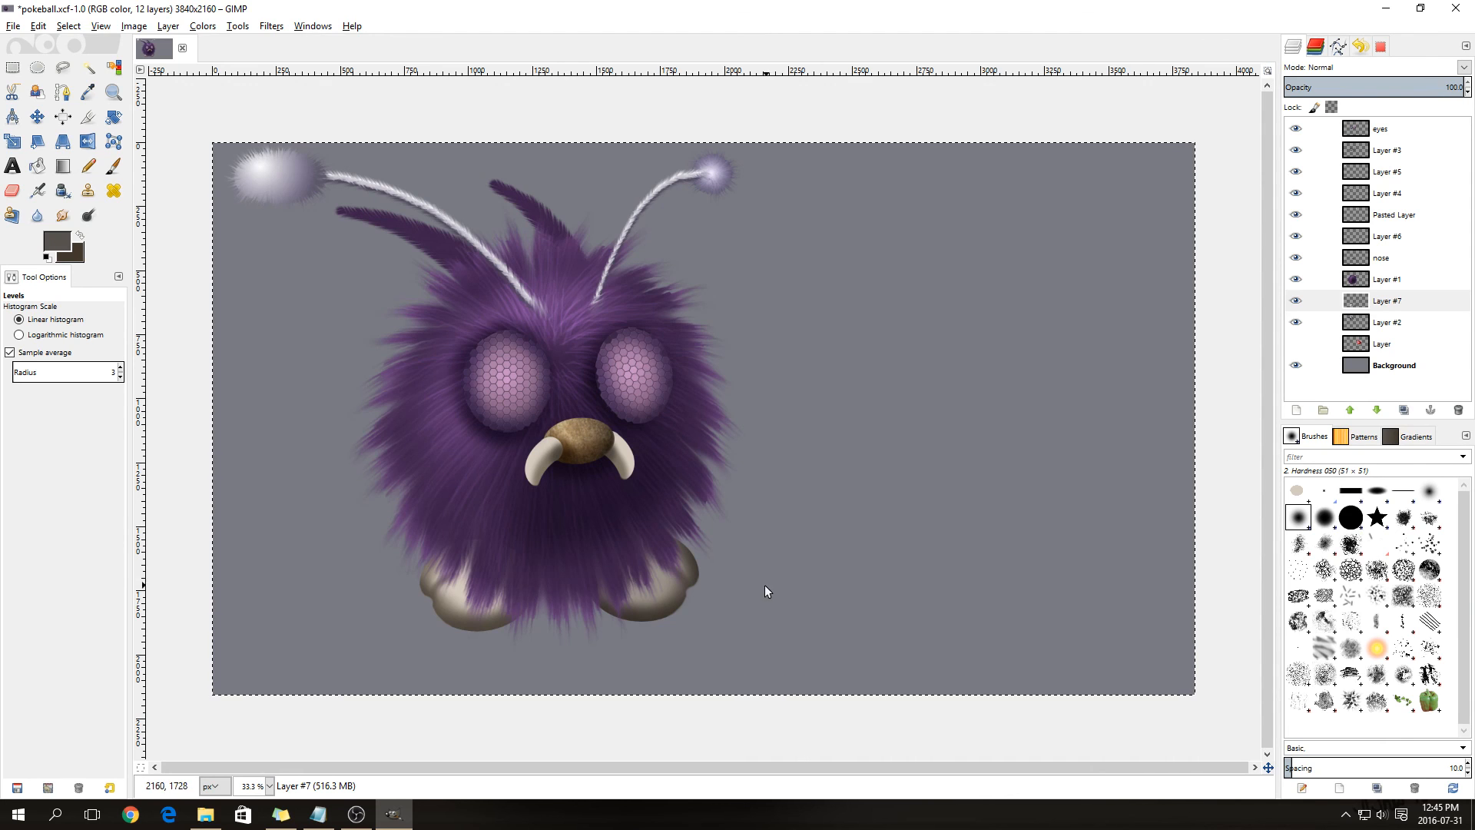
{"action": "left_click", "coordinate": [1296, 345]}
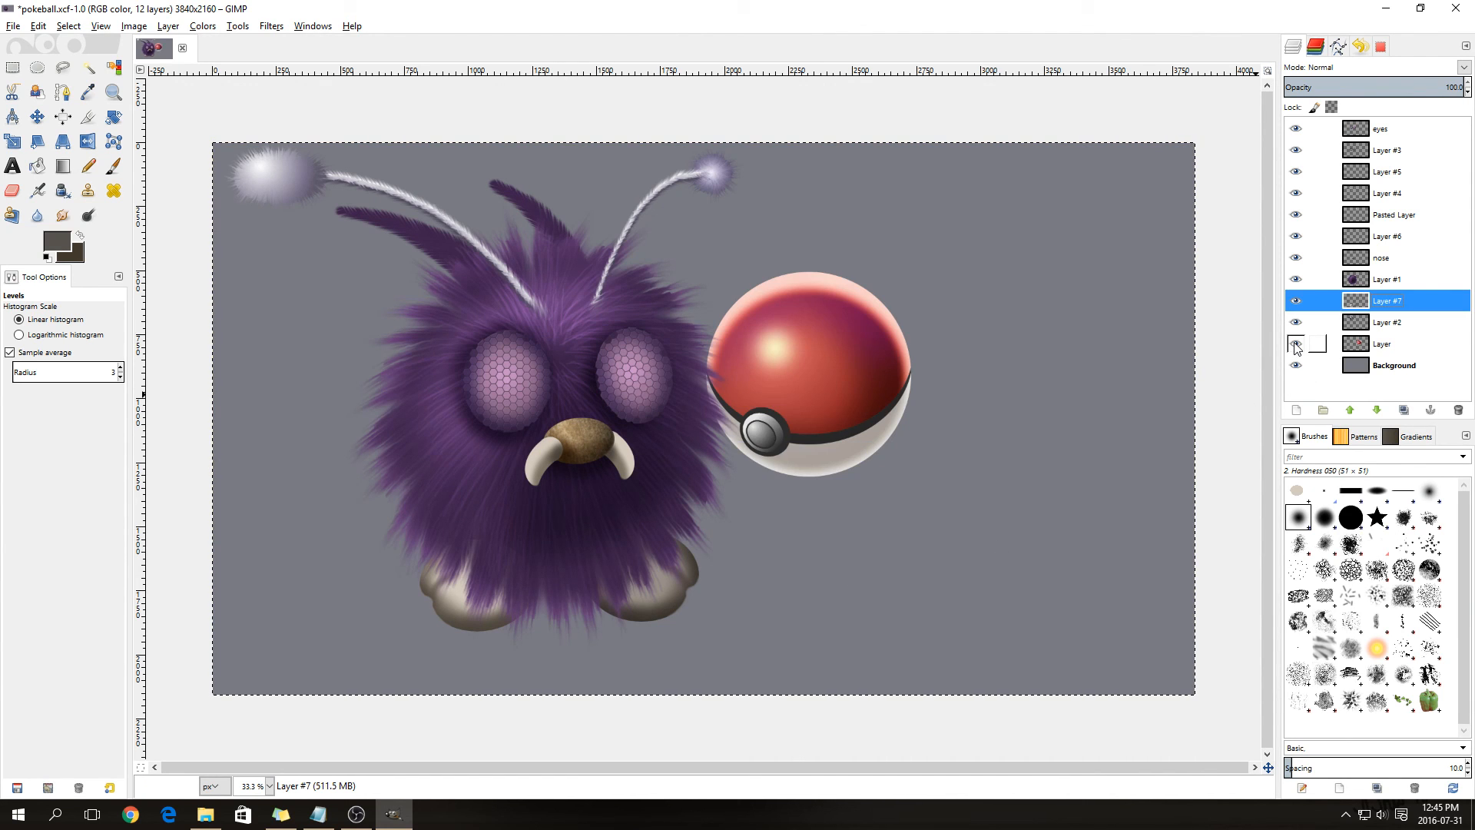